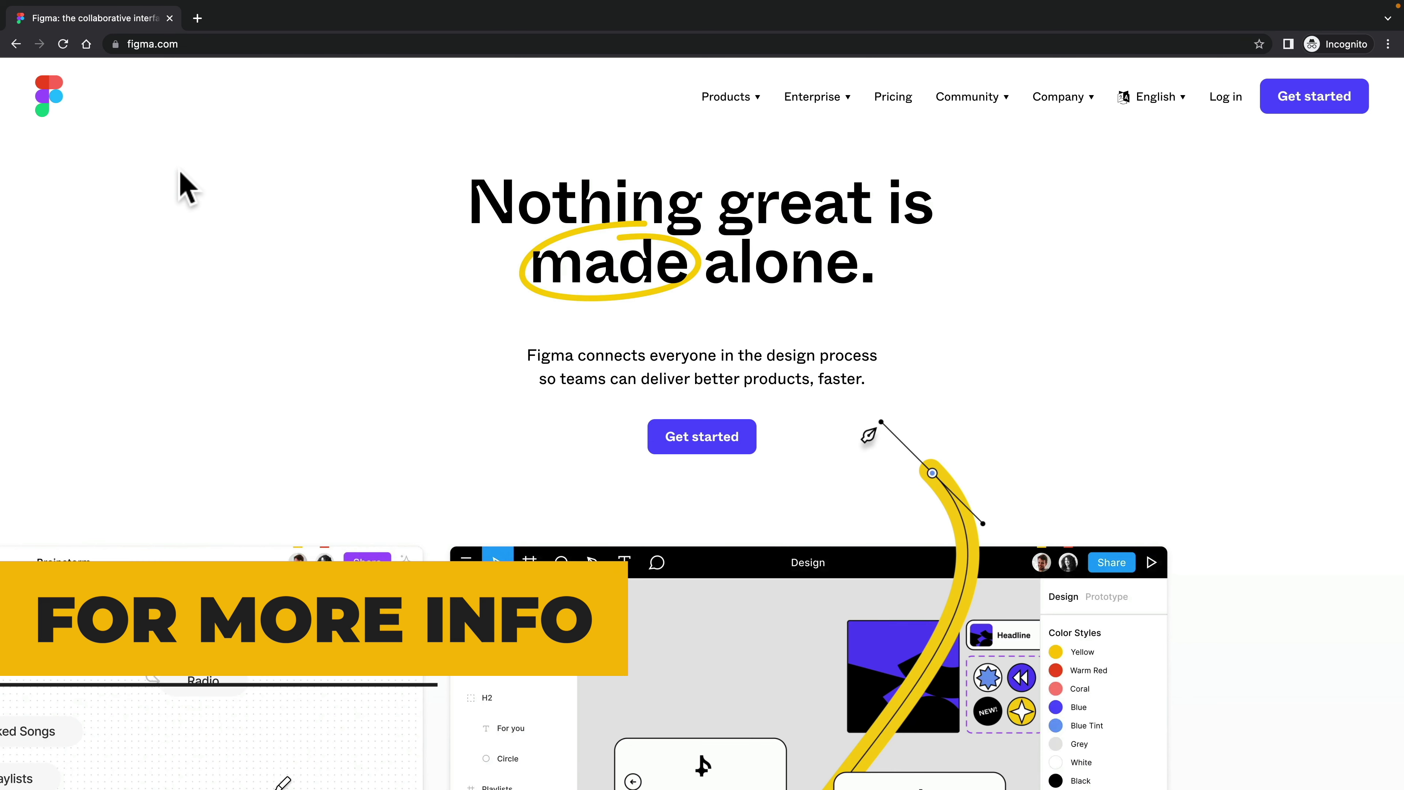
Open Figma's pricing page and look through the available plans.
{"action": "left_click", "coordinate": [892, 100]}
{"action": "scroll", "coordinate": [213, 425], "scroll_direction": "down", "scroll_amount": 2}
{"action": "scroll", "coordinate": [211, 424], "scroll_direction": "down", "scroll_amount": 1}
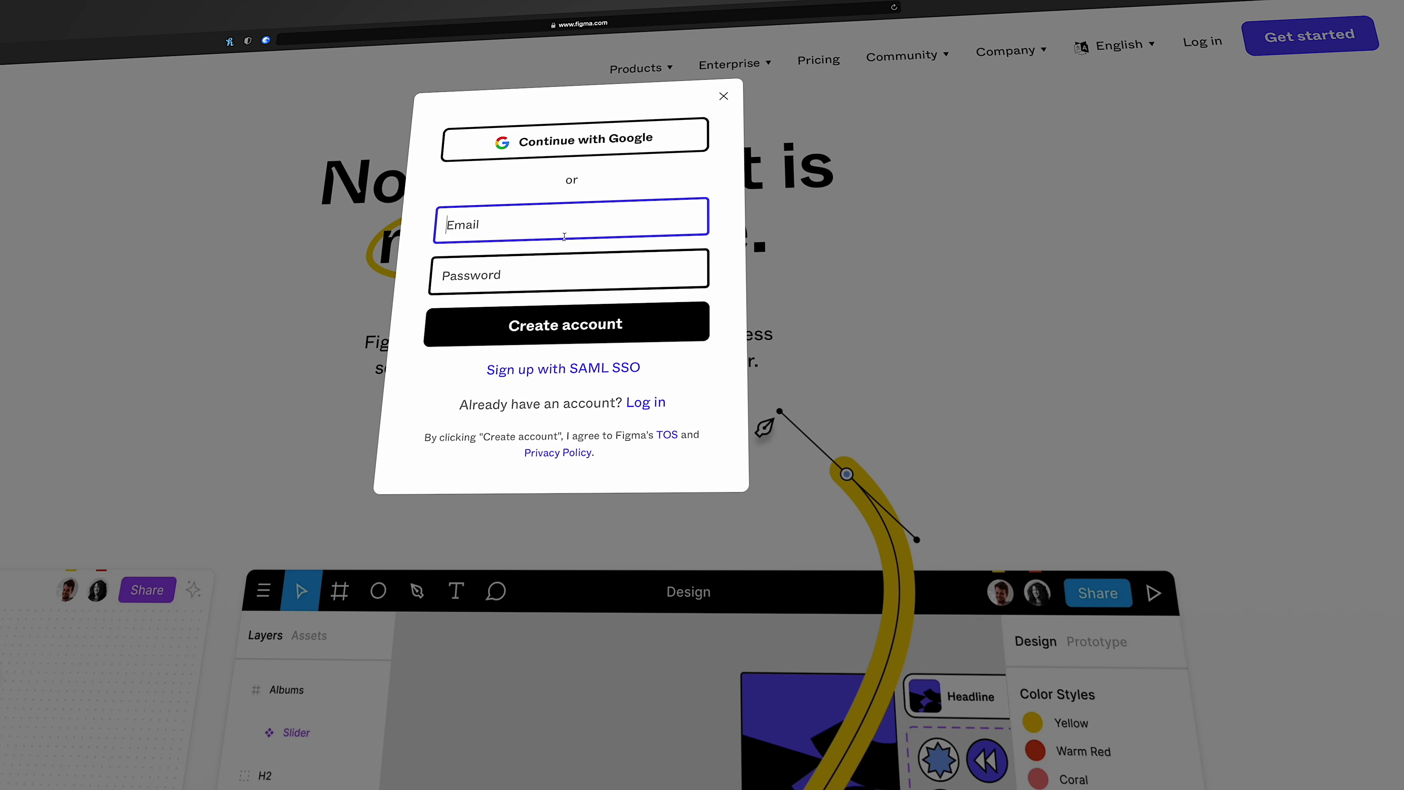
Fill in the Figma sign-up form with the account e-mail and password.
{"action": "left_click", "coordinate": [507, 219]}
{"action": "left_click", "coordinate": [508, 212]}
{"action": "type", "text": "my@email.com"}
{"action": "left_click", "coordinate": [507, 274]}
{"action": "type", "text": "••"}
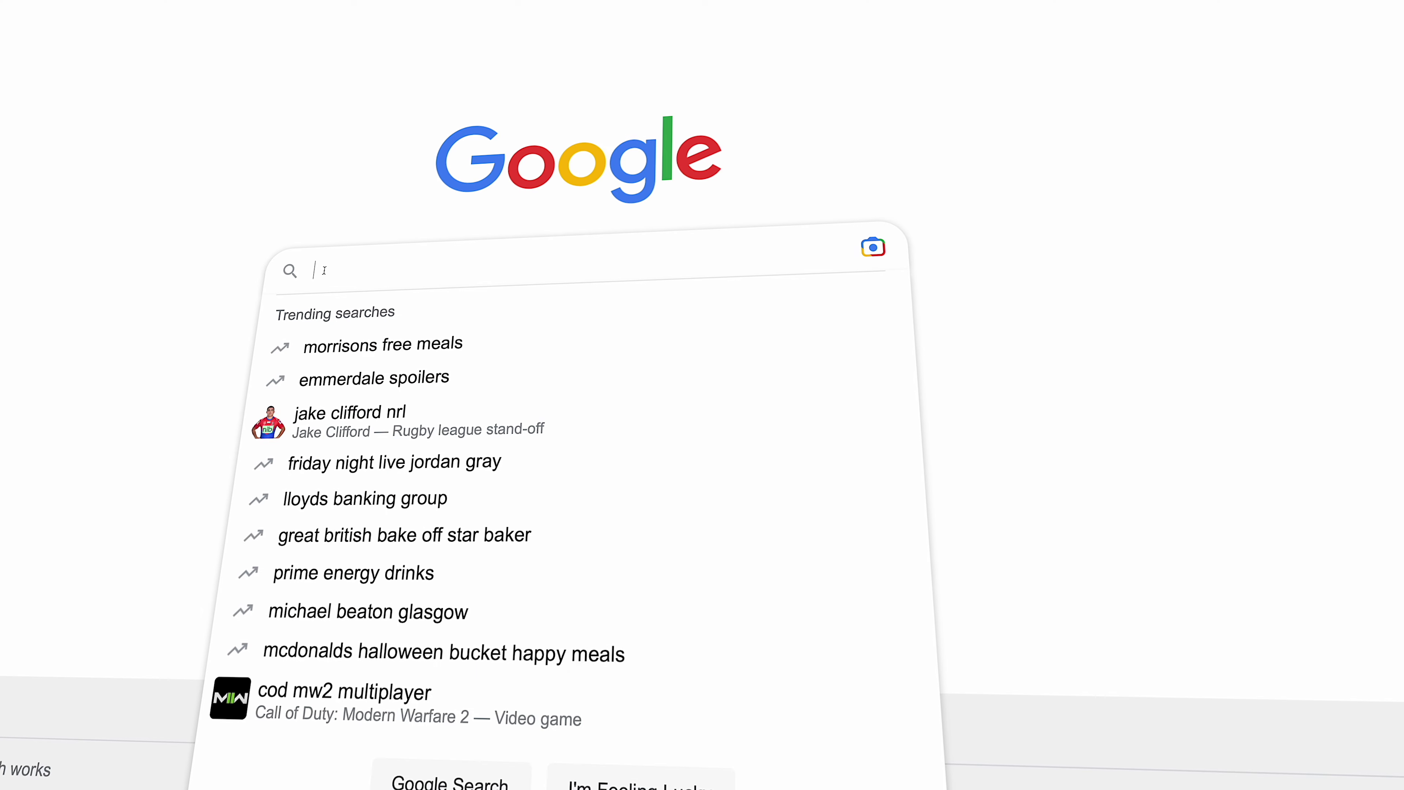
Search Google for "free figma templates" and open the Websites category on the Free Figma Templates site.
{"action": "type", "text": "free figma "}
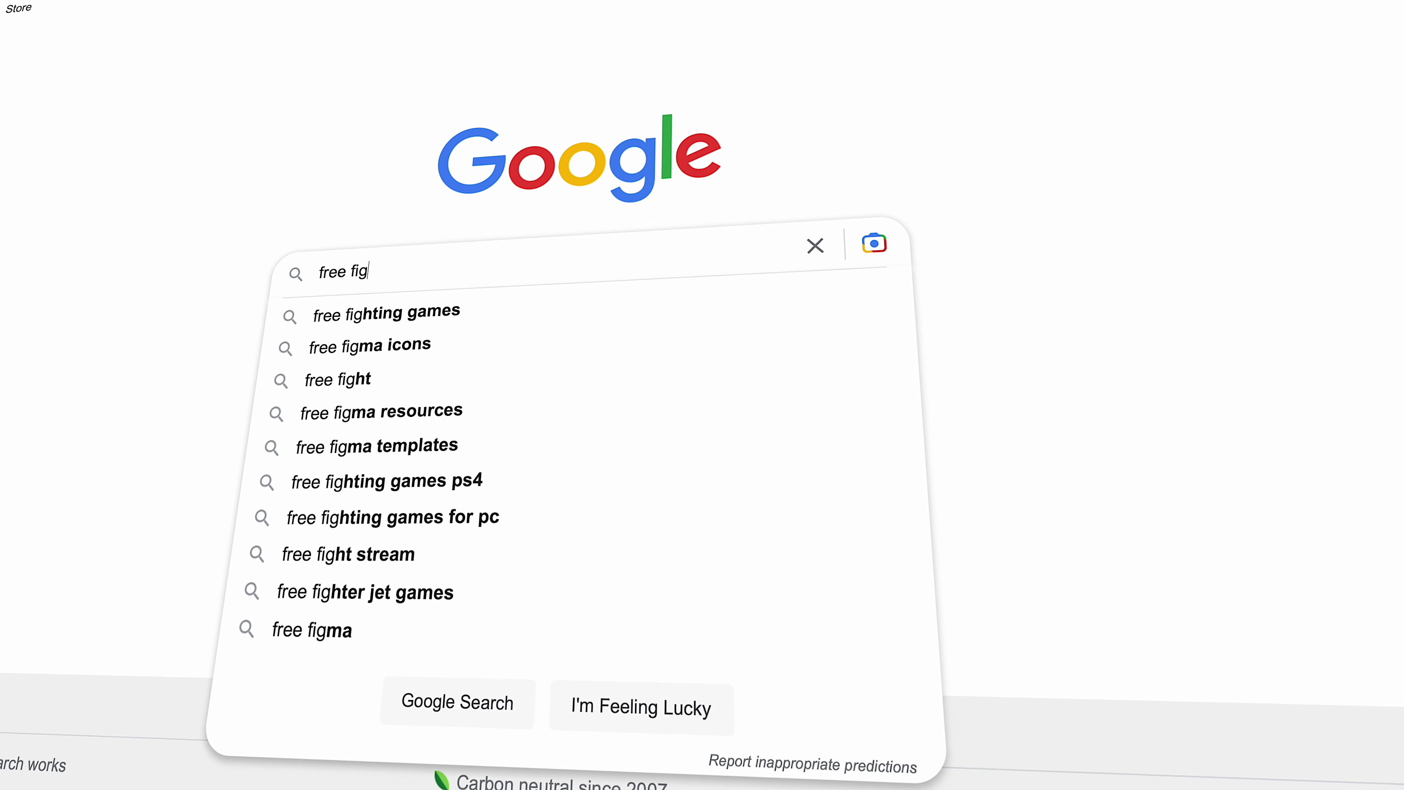
{"action": "type", "text": "templates"}
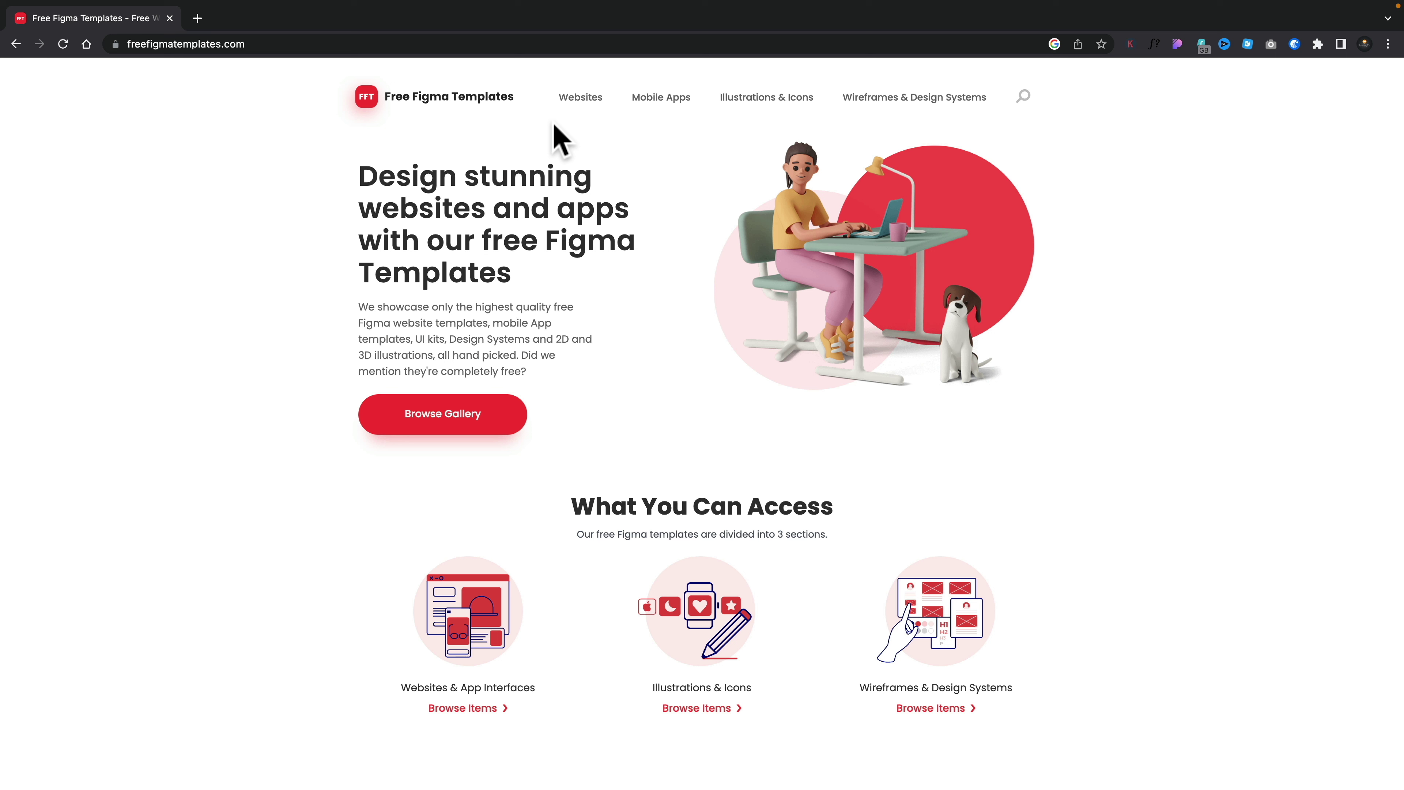
{"action": "left_click", "coordinate": [577, 100]}
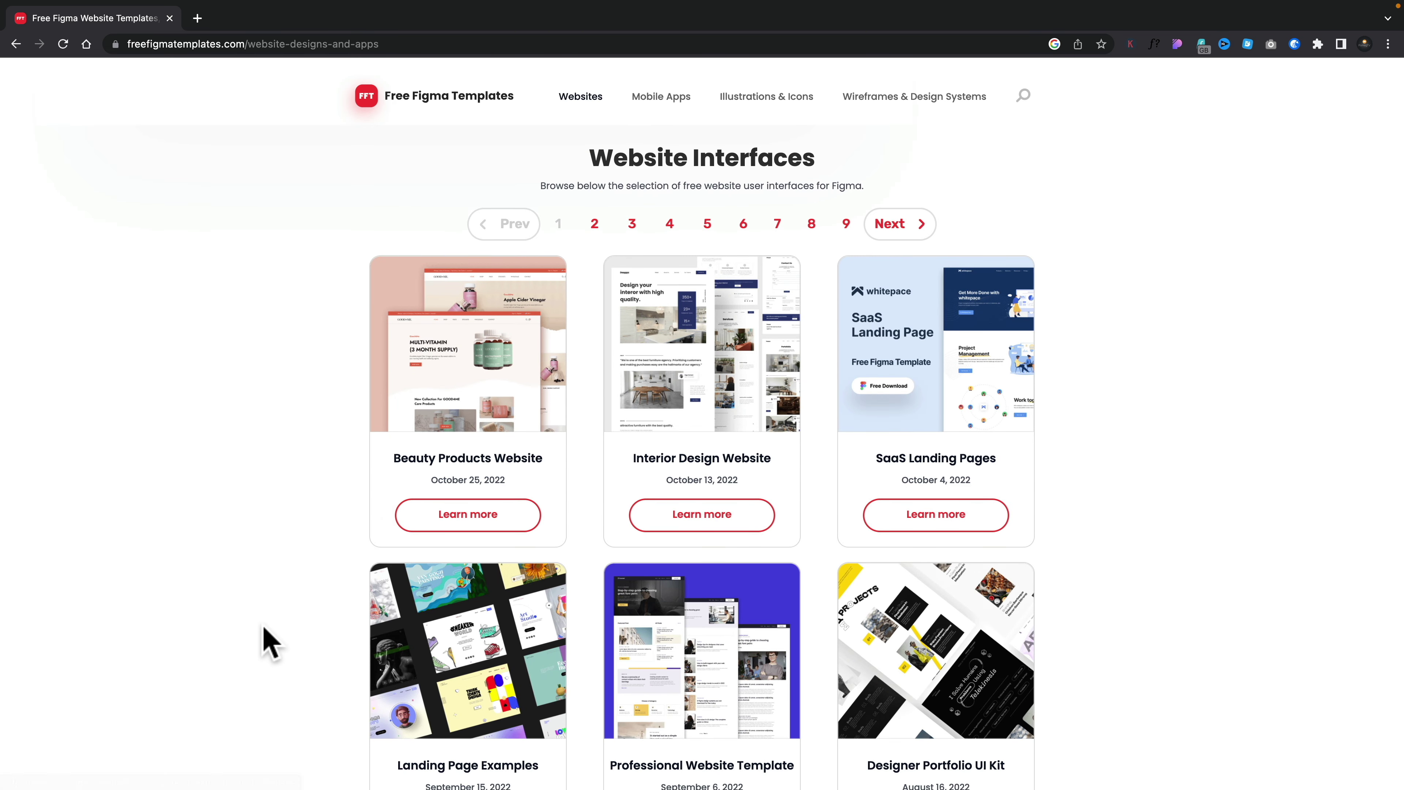
Browse the website interface templates and go to page 5 of the gallery.
{"action": "scroll", "coordinate": [267, 643], "scroll_direction": "down", "scroll_amount": 2}
{"action": "scroll", "coordinate": [268, 643], "scroll_direction": "down", "scroll_amount": 10}
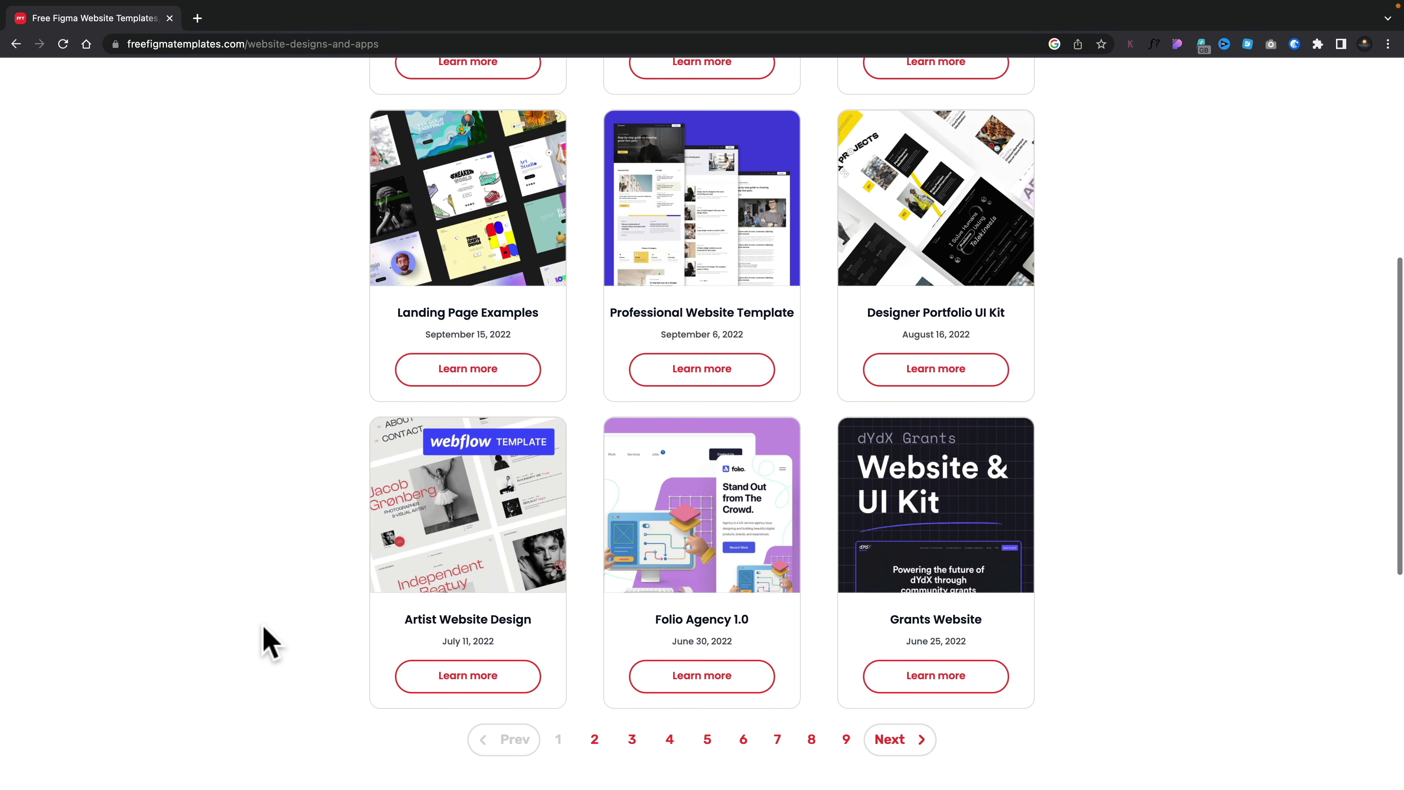
{"action": "scroll", "coordinate": [264, 630], "scroll_direction": "down", "scroll_amount": 3}
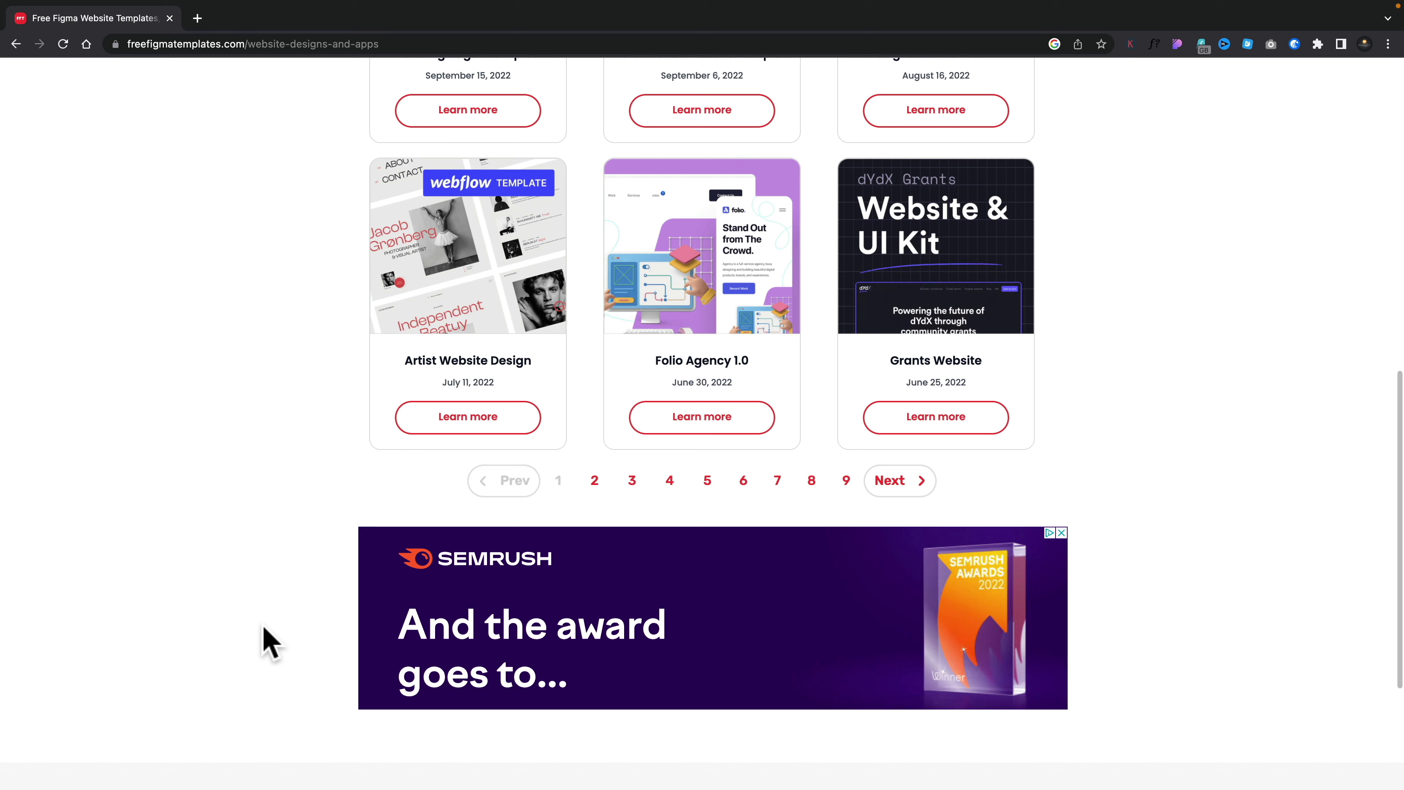
{"action": "left_click", "coordinate": [707, 480]}
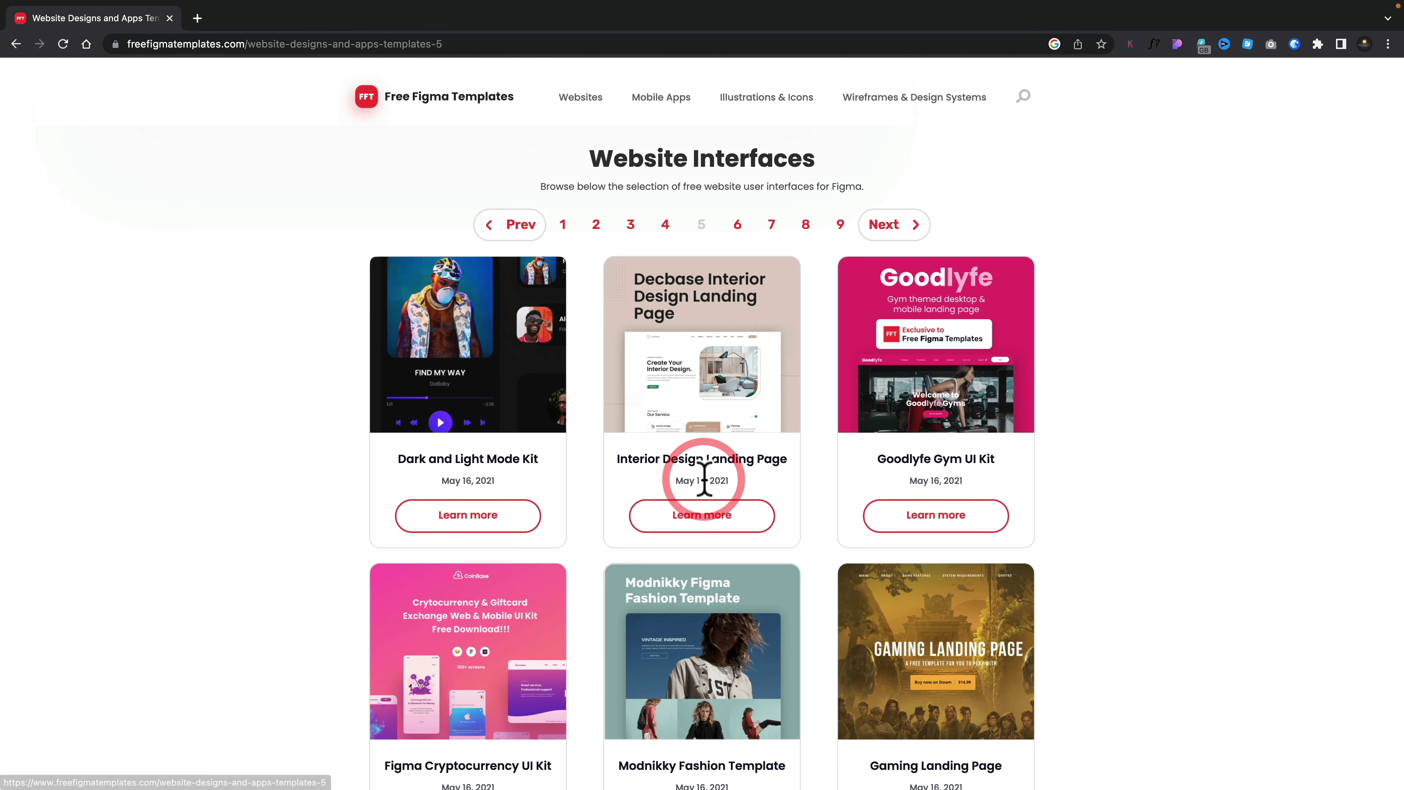
{"action": "scroll", "coordinate": [704, 478], "scroll_direction": "down", "scroll_amount": 15}
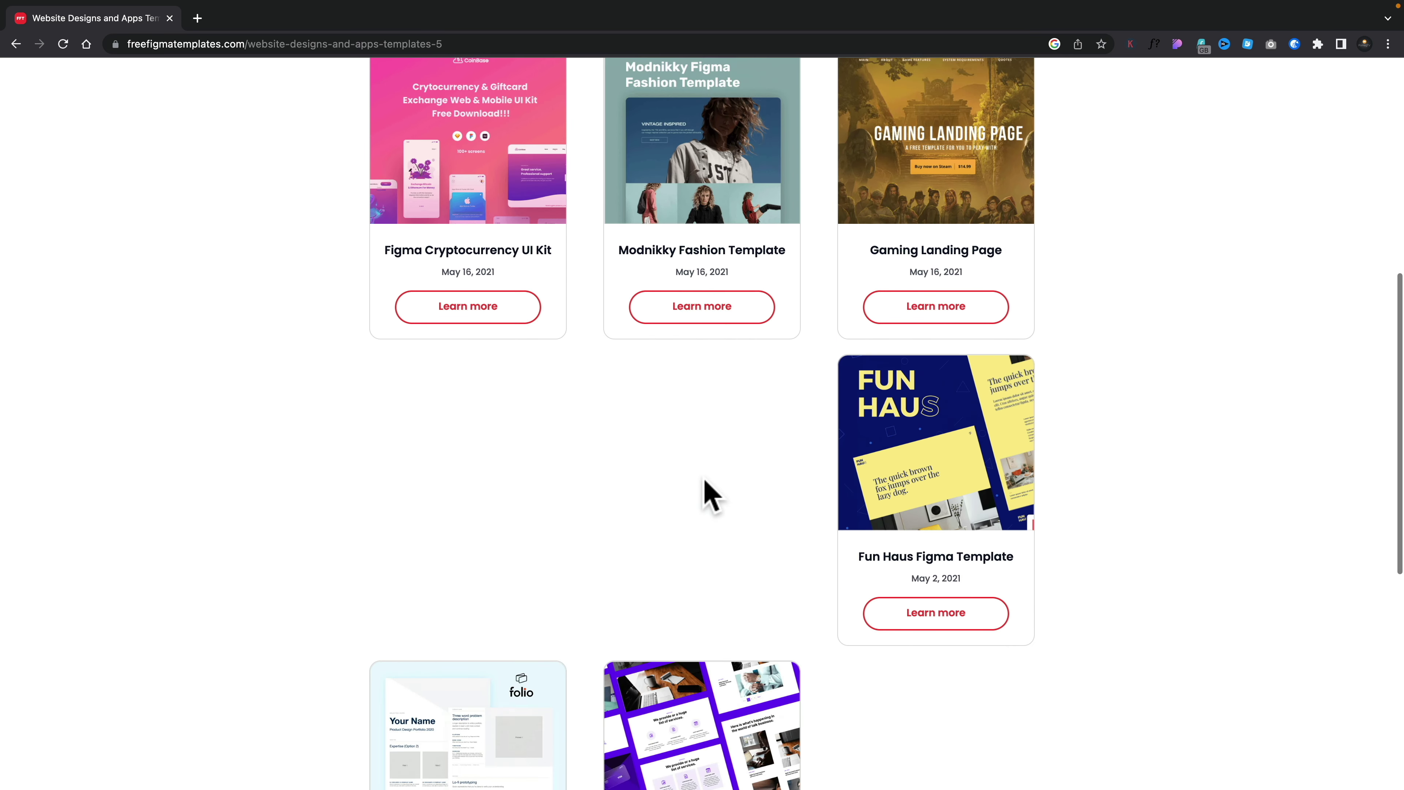
{"action": "scroll", "coordinate": [709, 494], "scroll_direction": "down", "scroll_amount": 1}
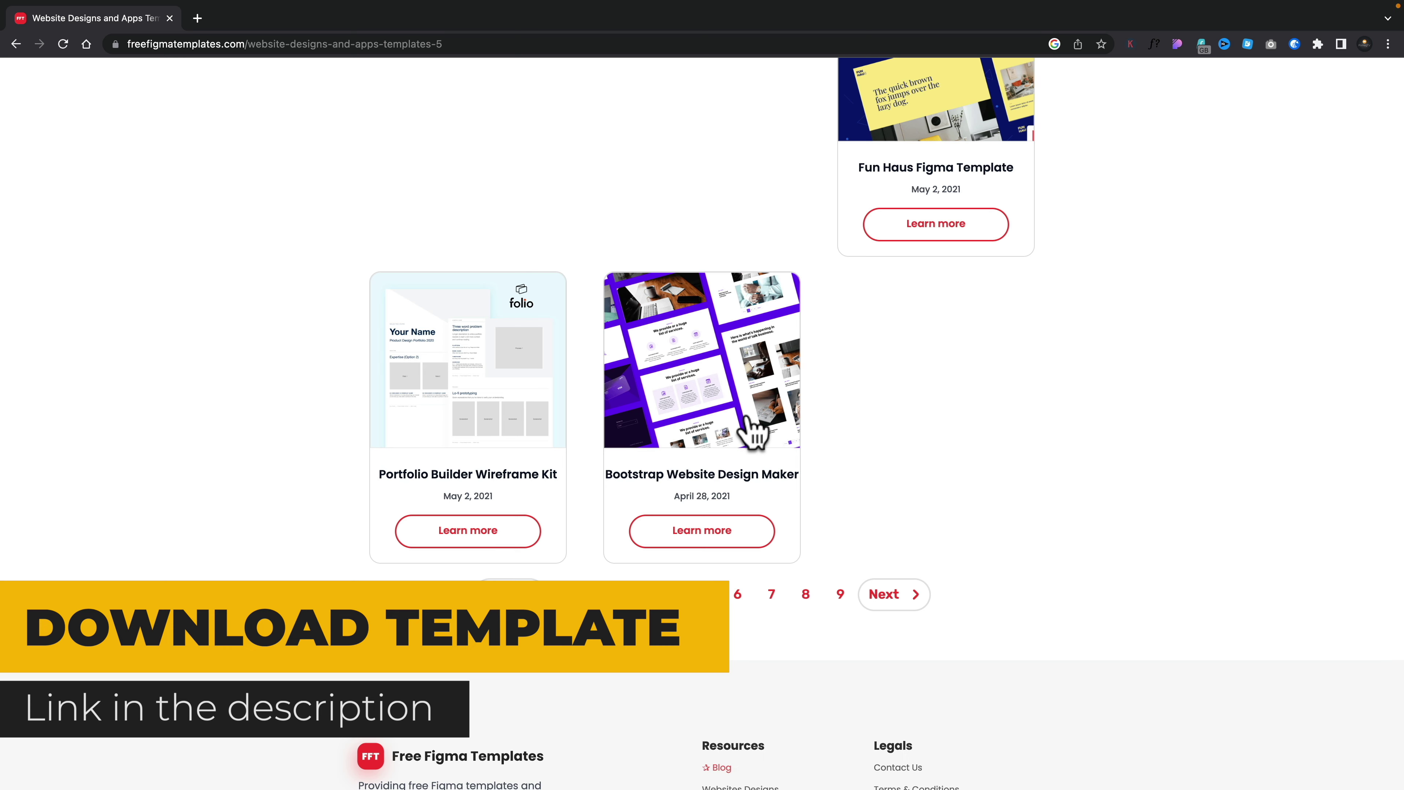
Open the Bootstrap Website Design Maker template and get its Figma file.
{"action": "left_click", "coordinate": [748, 415]}
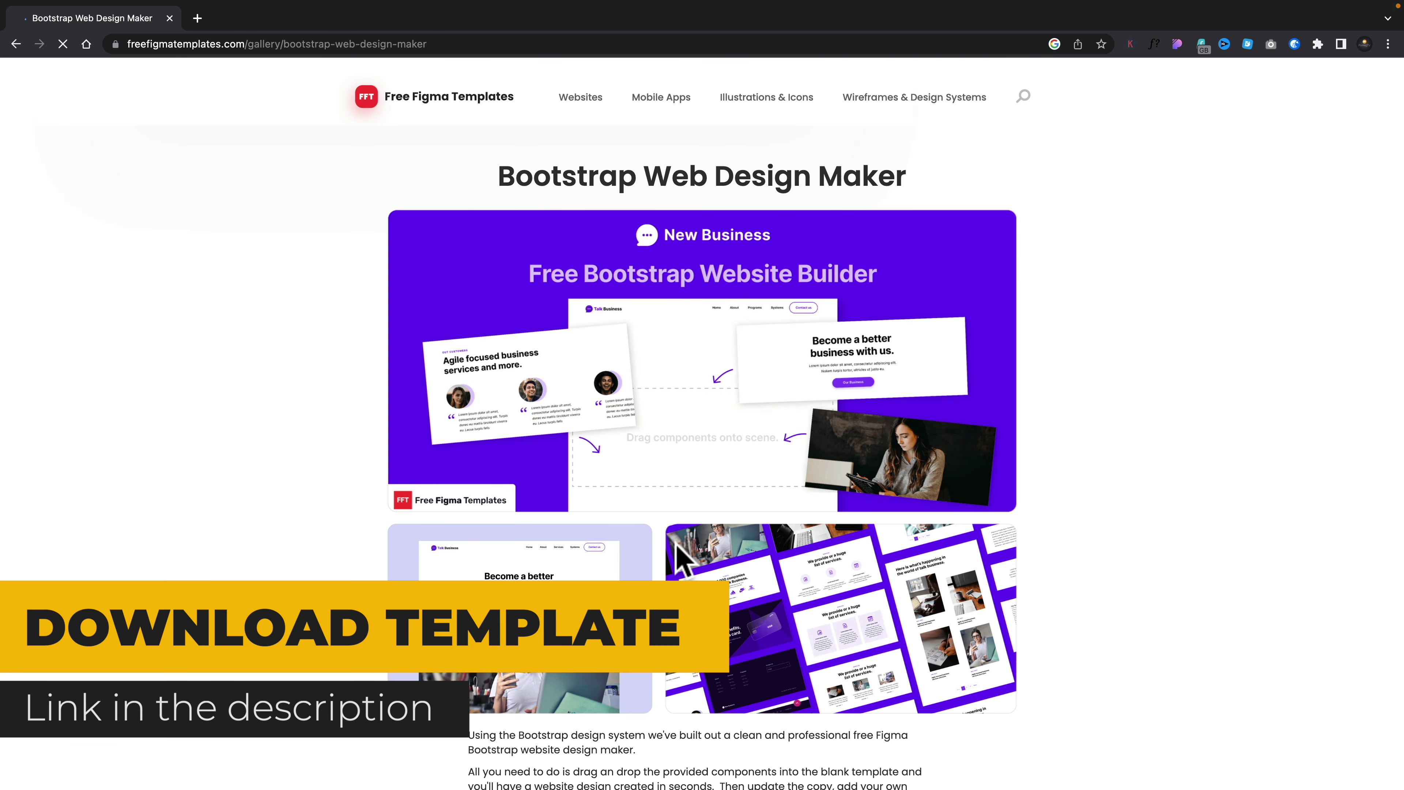
{"action": "scroll", "coordinate": [718, 498], "scroll_direction": "down", "scroll_amount": 5}
{"action": "scroll", "coordinate": [681, 559], "scroll_direction": "down", "scroll_amount": 5}
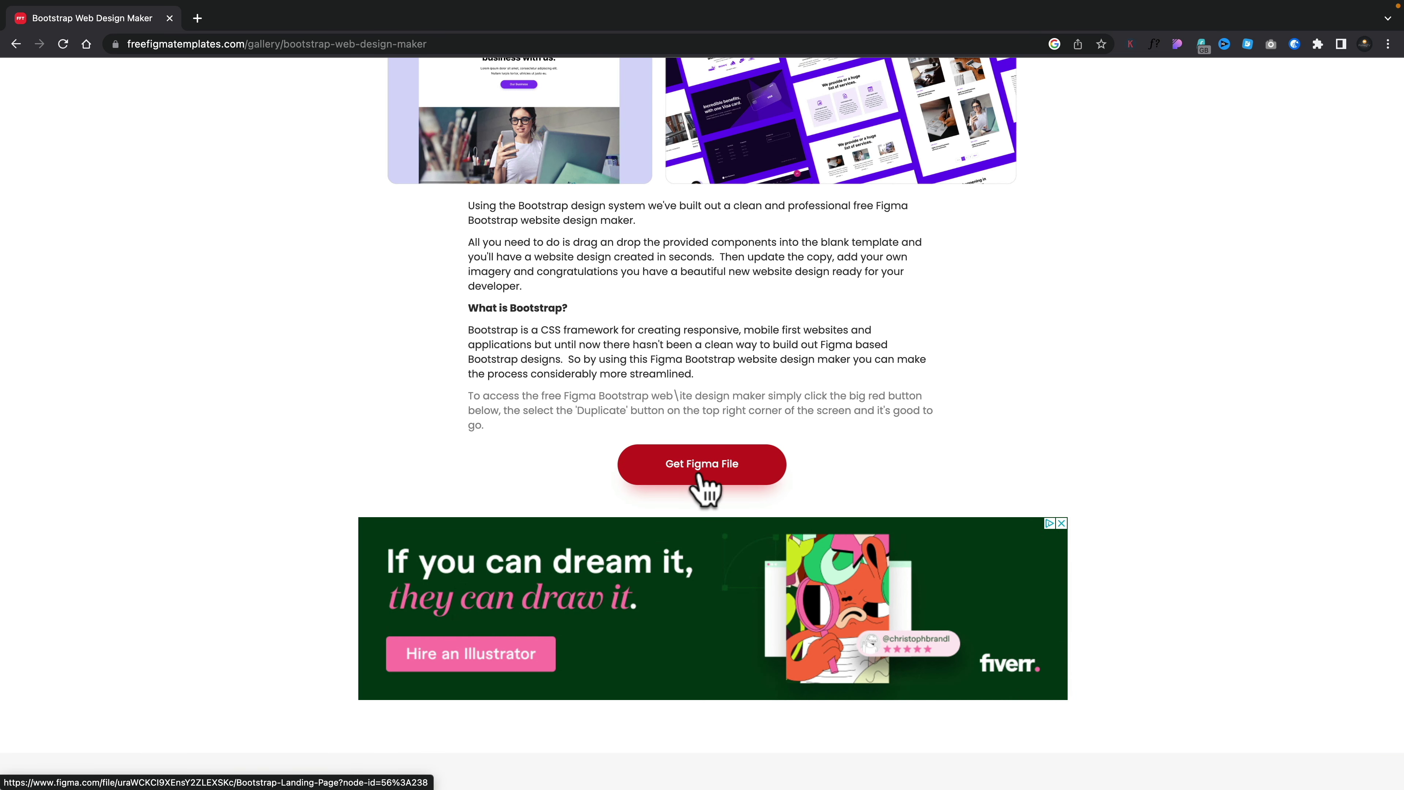
{"action": "left_click", "coordinate": [701, 476]}
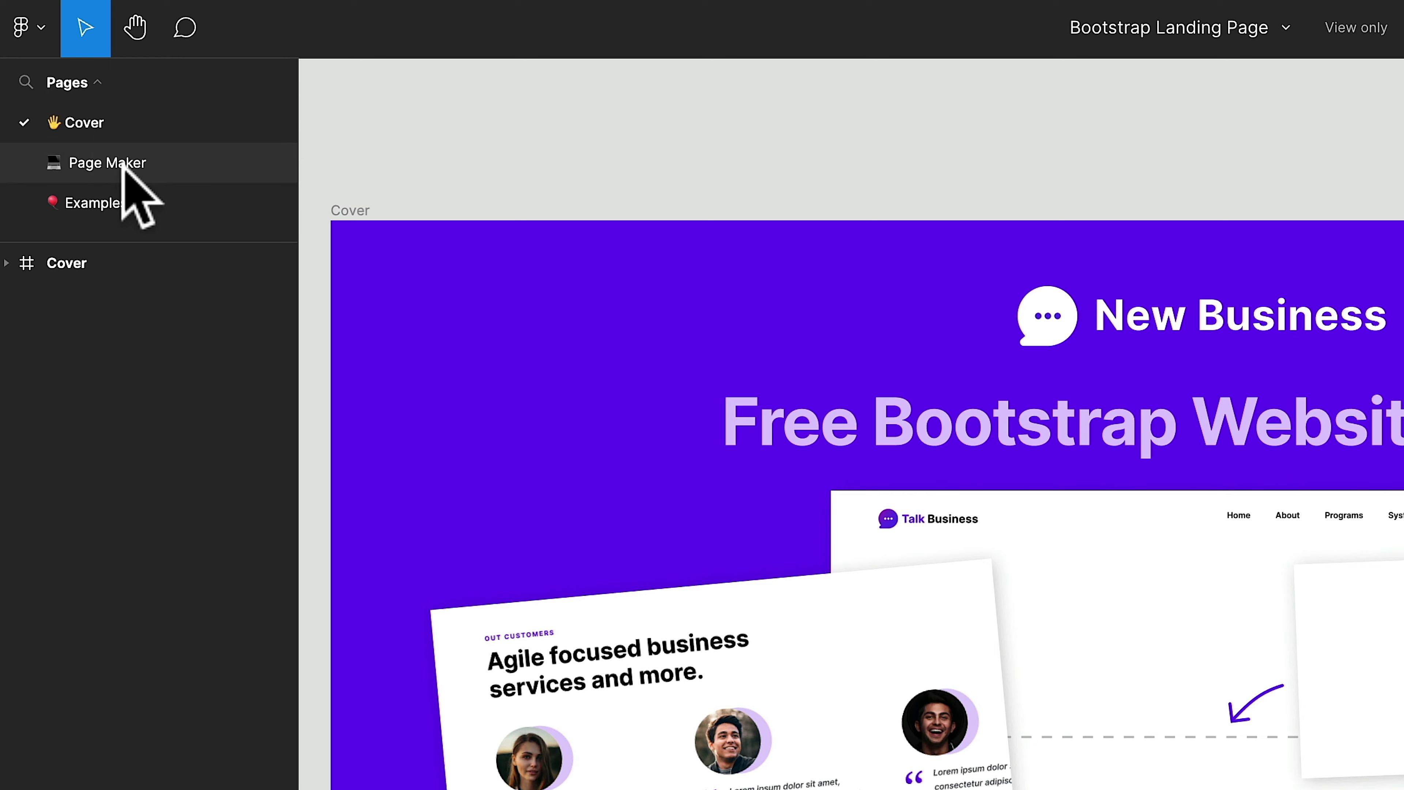
Look through the Page Maker and Examples pages of the Bootstrap Landing Page file.
{"action": "left_click", "coordinate": [126, 166]}
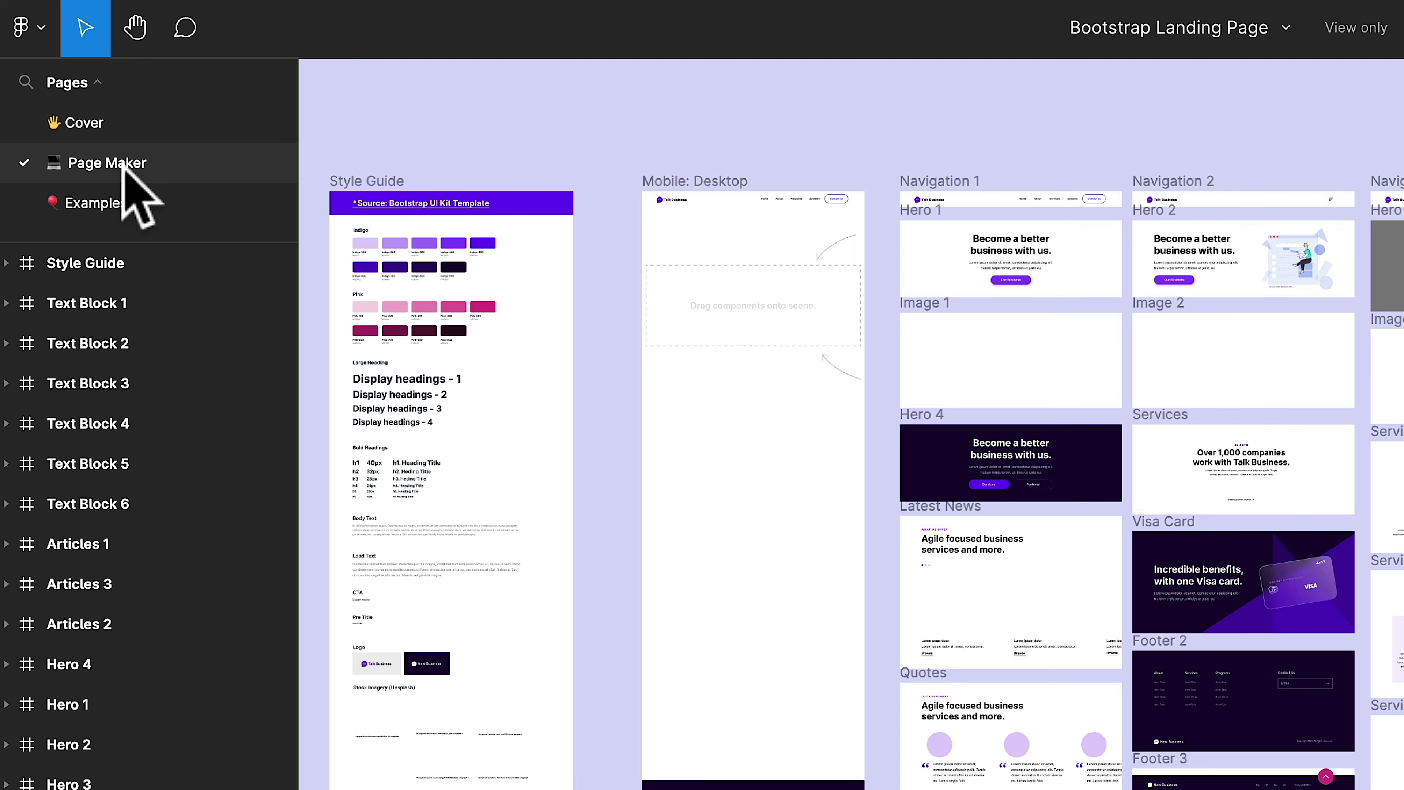
{"action": "left_click", "coordinate": [99, 200]}
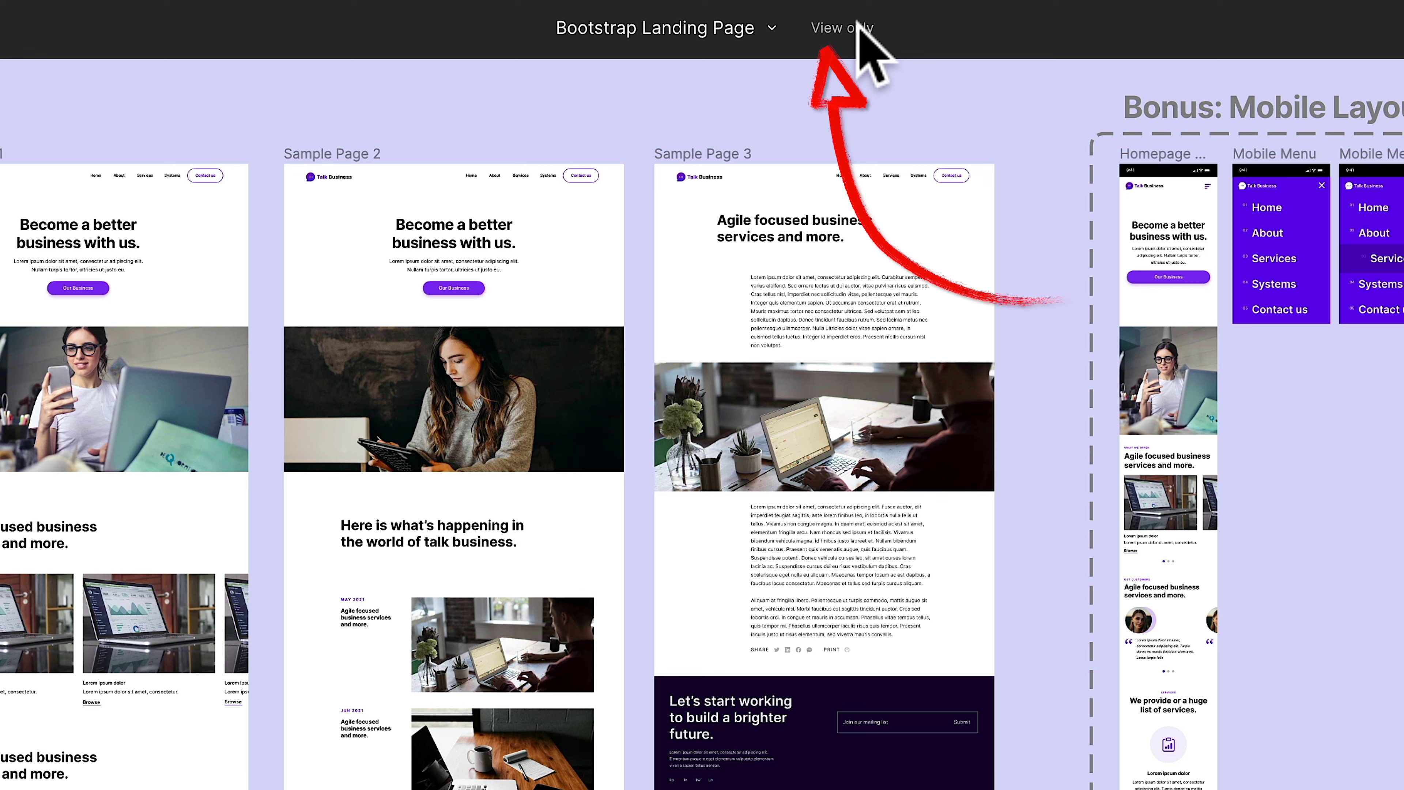
{"action": "left_click", "coordinate": [854, 235]}
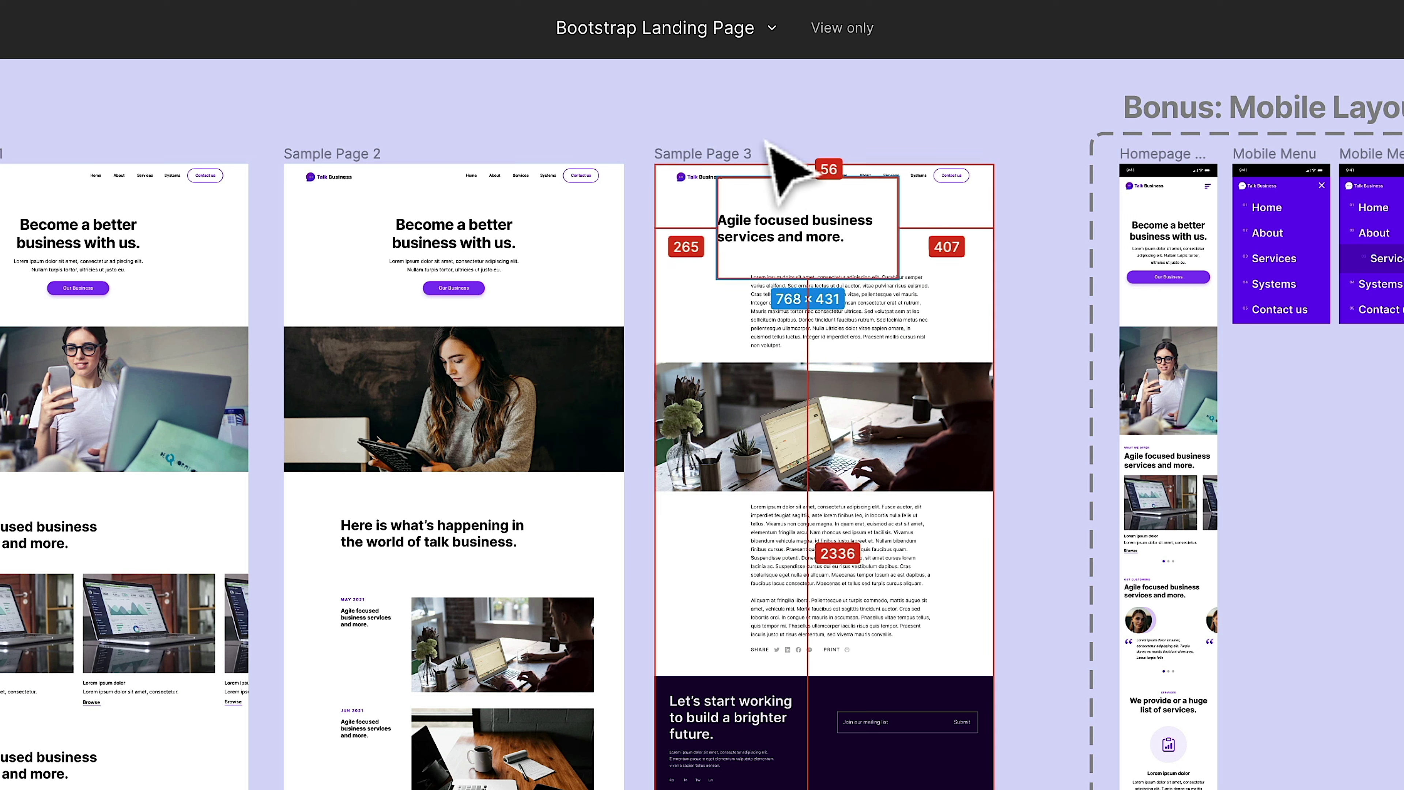
Duplicate the Bootstrap Landing Page file to Drafts and open the new copy from the recent files.
{"action": "left_click", "coordinate": [771, 27]}
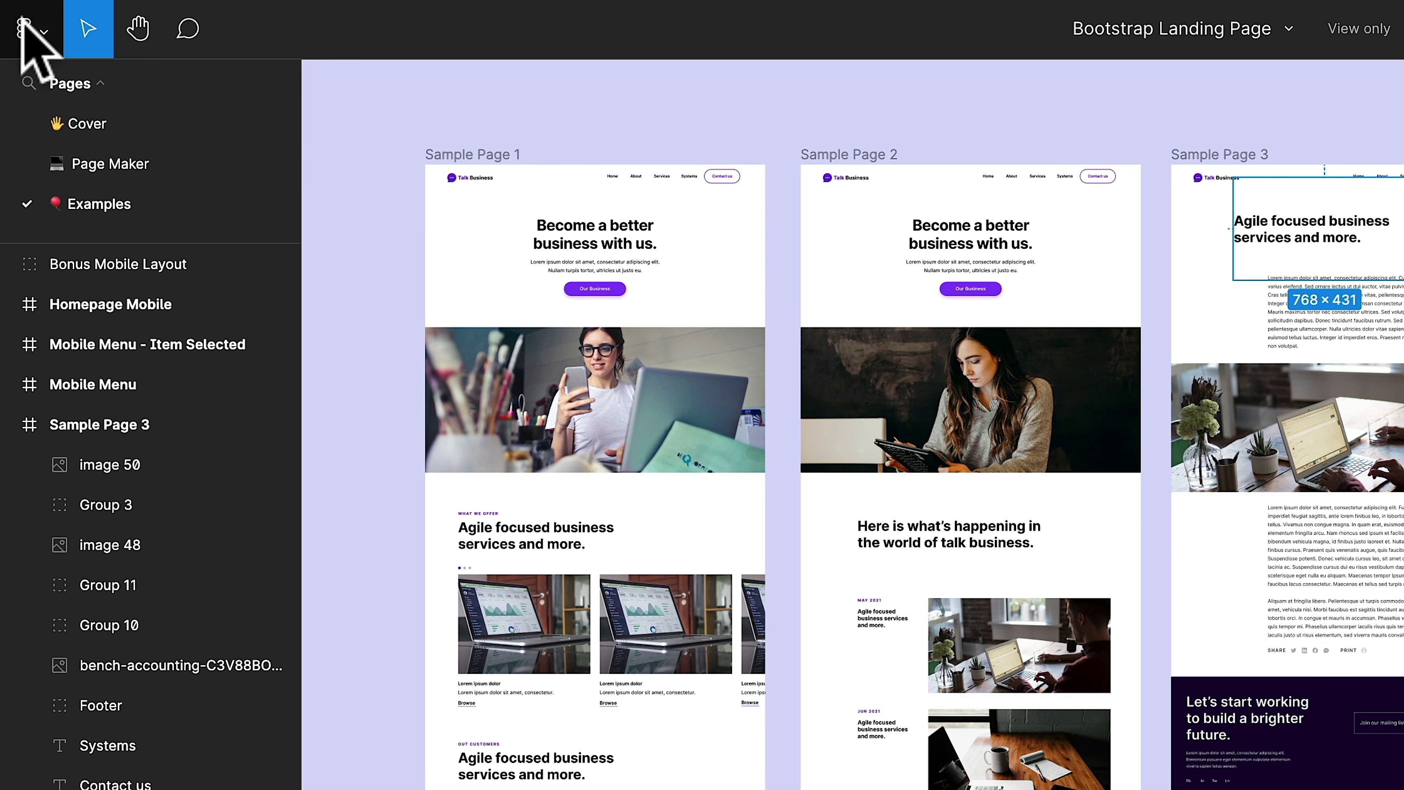
{"action": "scroll", "coordinate": [306, 559], "scroll_direction": "down", "scroll_amount": 1}
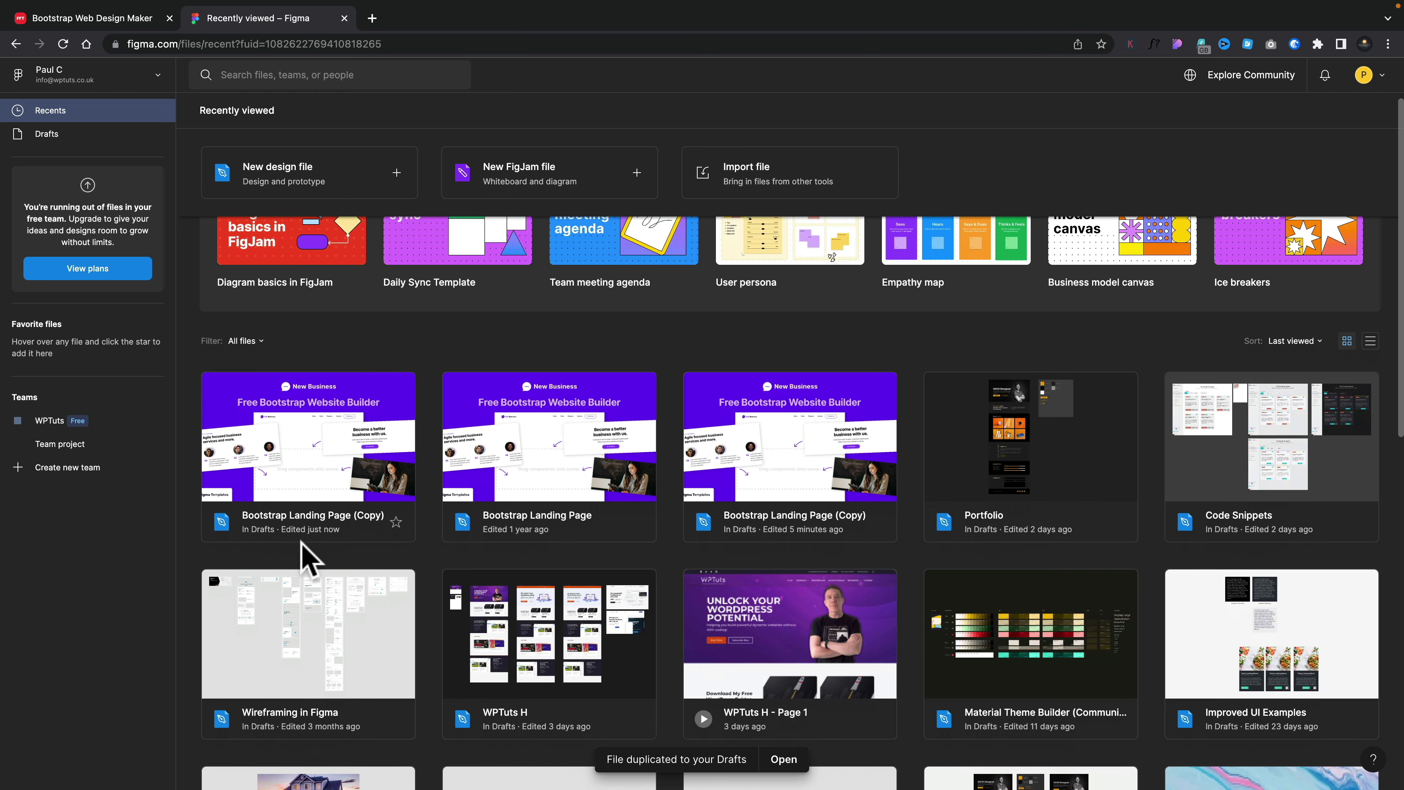
{"action": "double_click", "coordinate": [336, 464]}
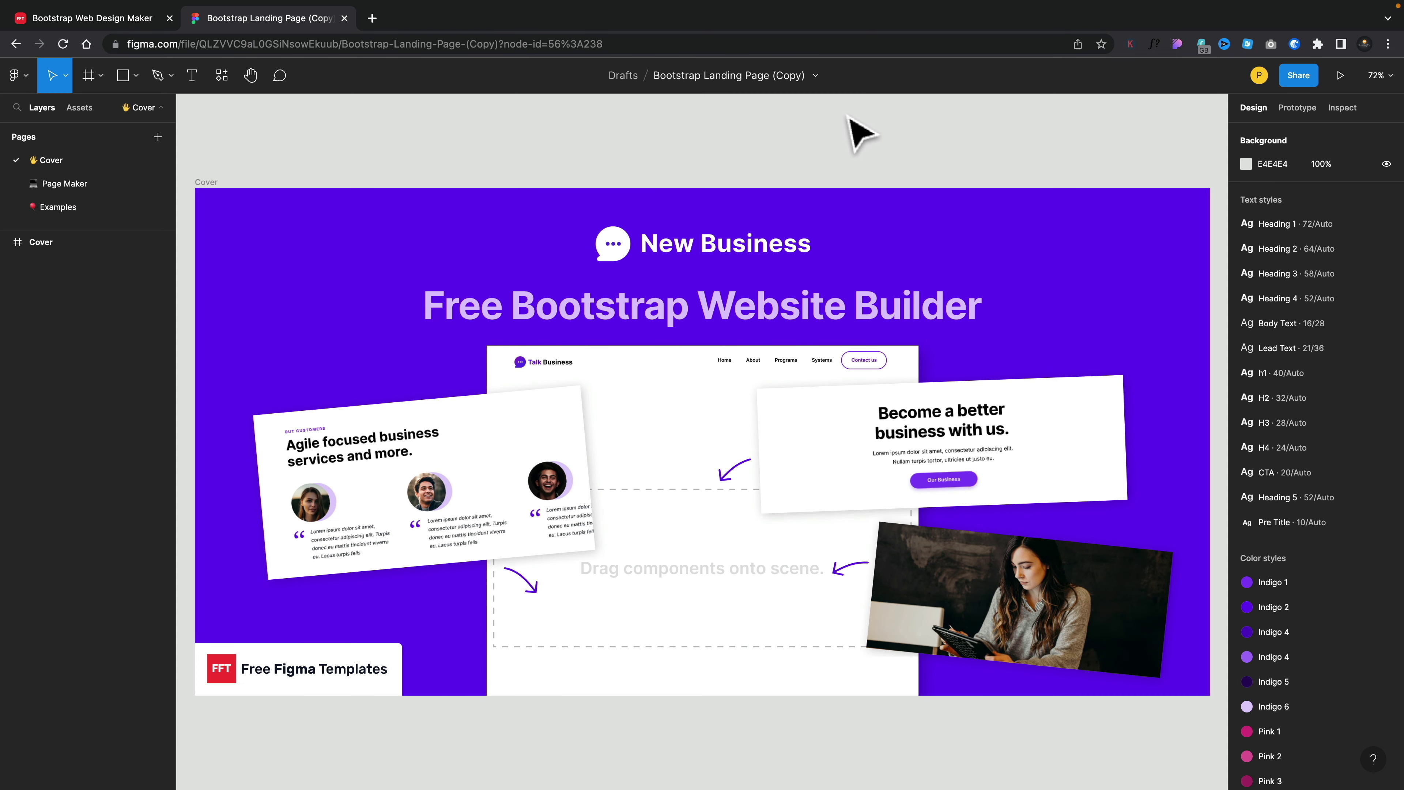
Rename the duplicated file as "My Copy".
{"action": "left_click", "coordinate": [778, 76]}
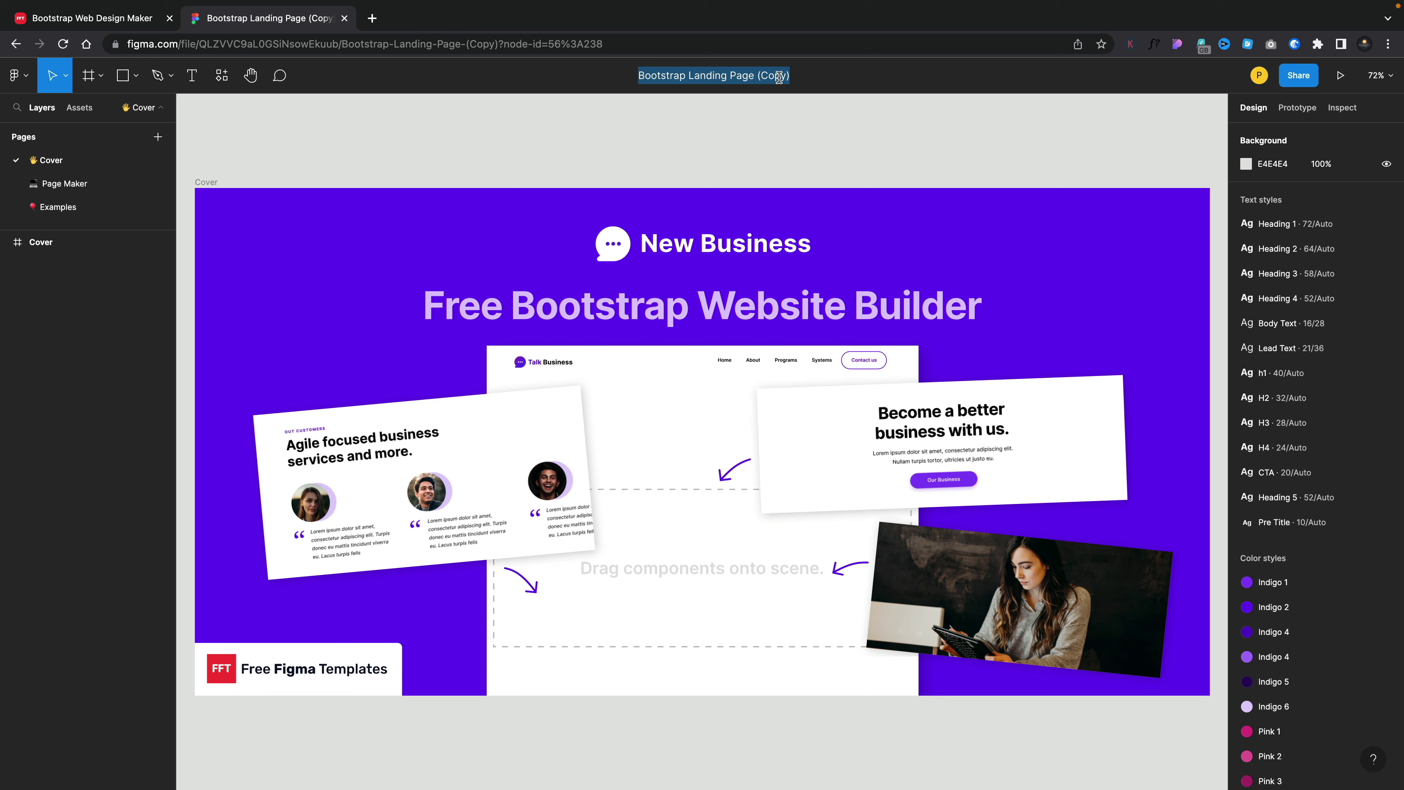
{"action": "type", "text": "My Cop"}
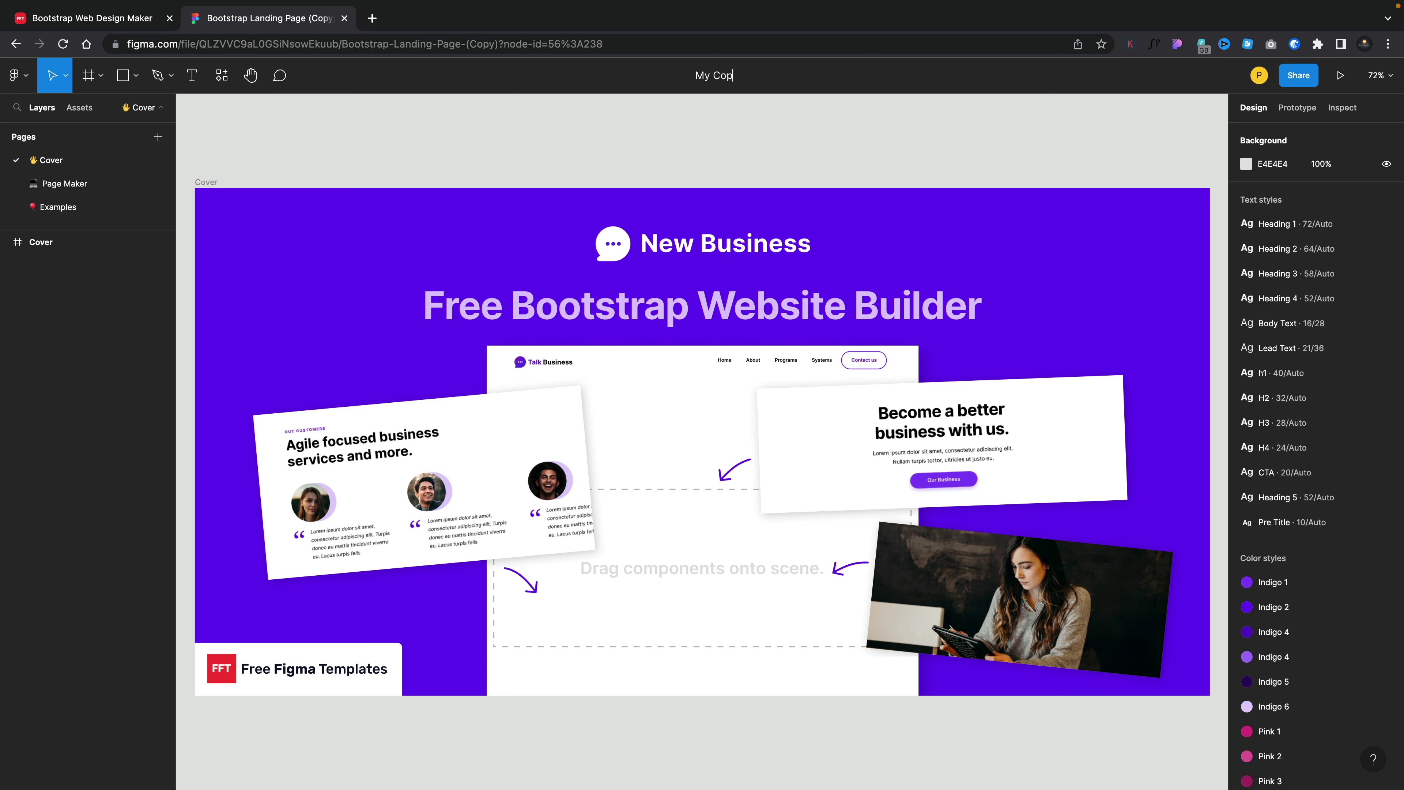
{"action": "type", "text": "y"}
{"action": "key", "text": "Return"}
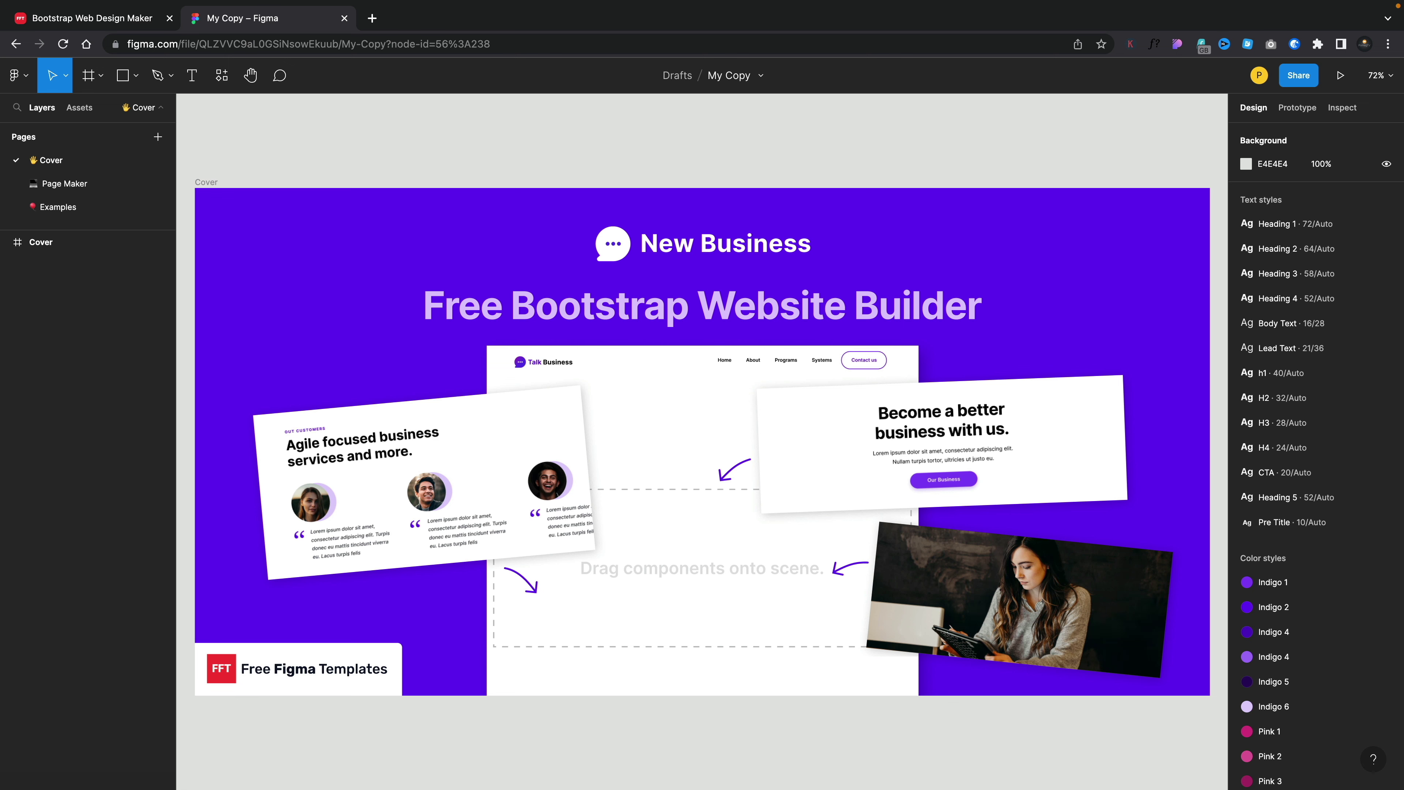
Copy the Sample Page 2 frame from the Examples page.
{"action": "left_click", "coordinate": [66, 184]}
{"action": "left_click", "coordinate": [64, 206]}
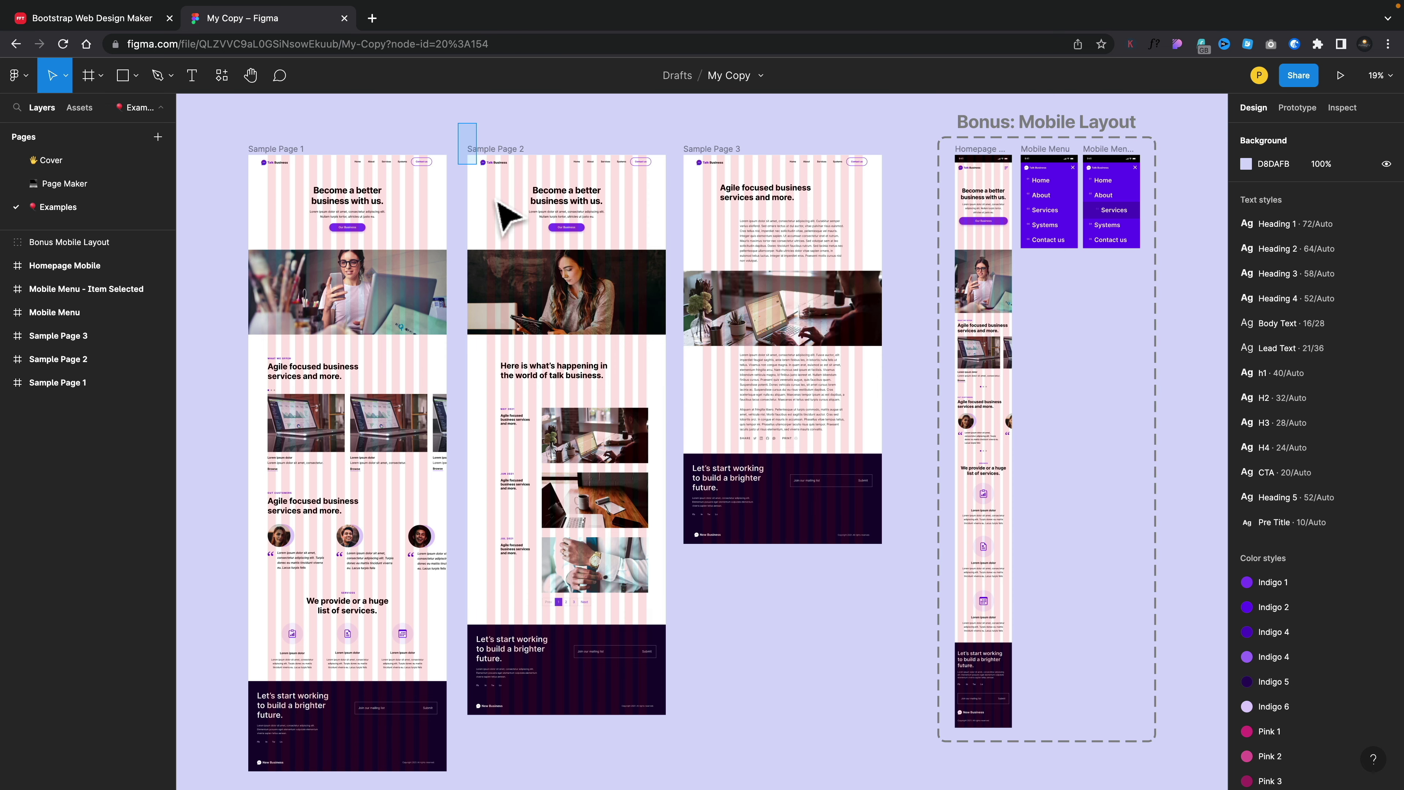
{"action": "left_click_drag", "start_coordinate": [497, 203], "coordinate": [677, 728]}
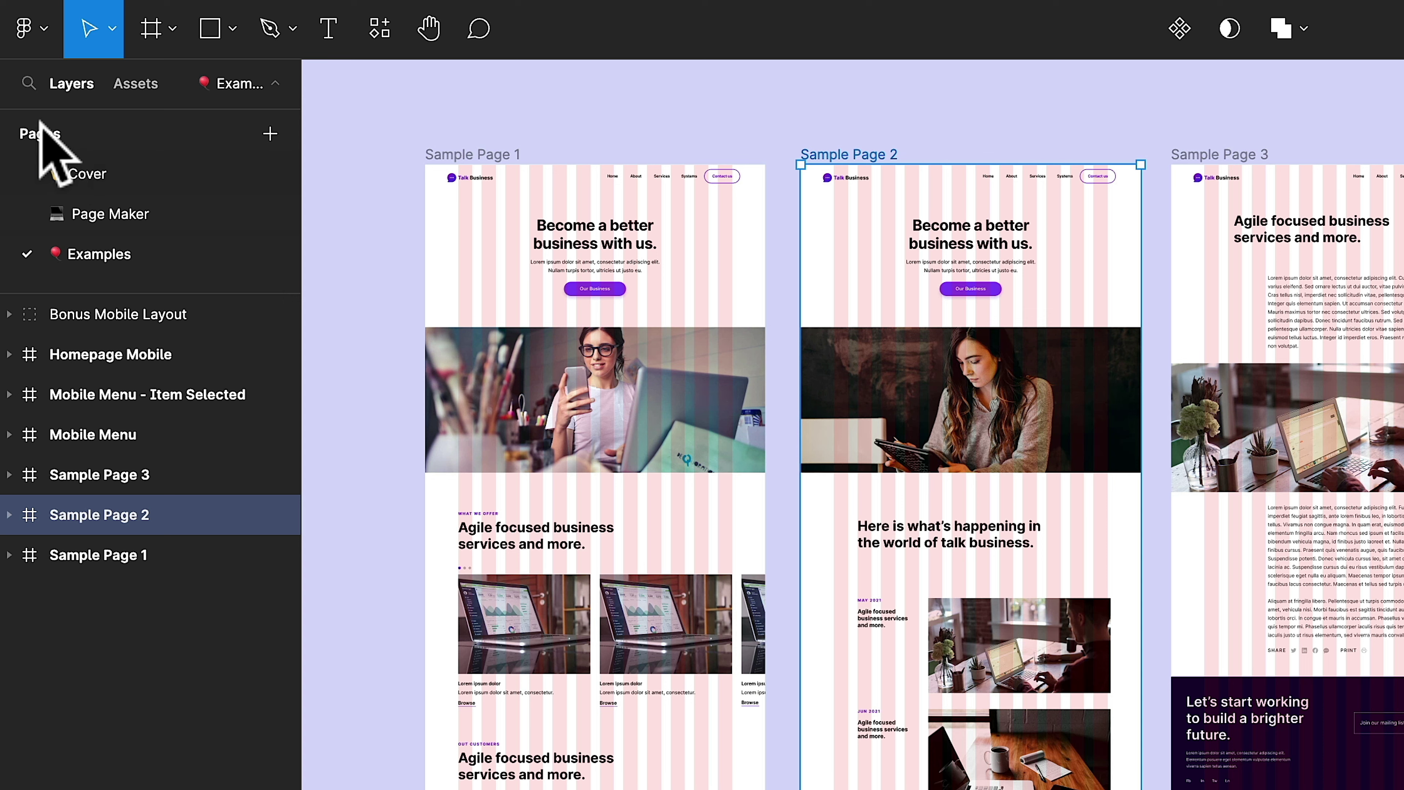
Add a new page to the file and name it "My Design".
{"action": "left_click", "coordinate": [269, 134]}
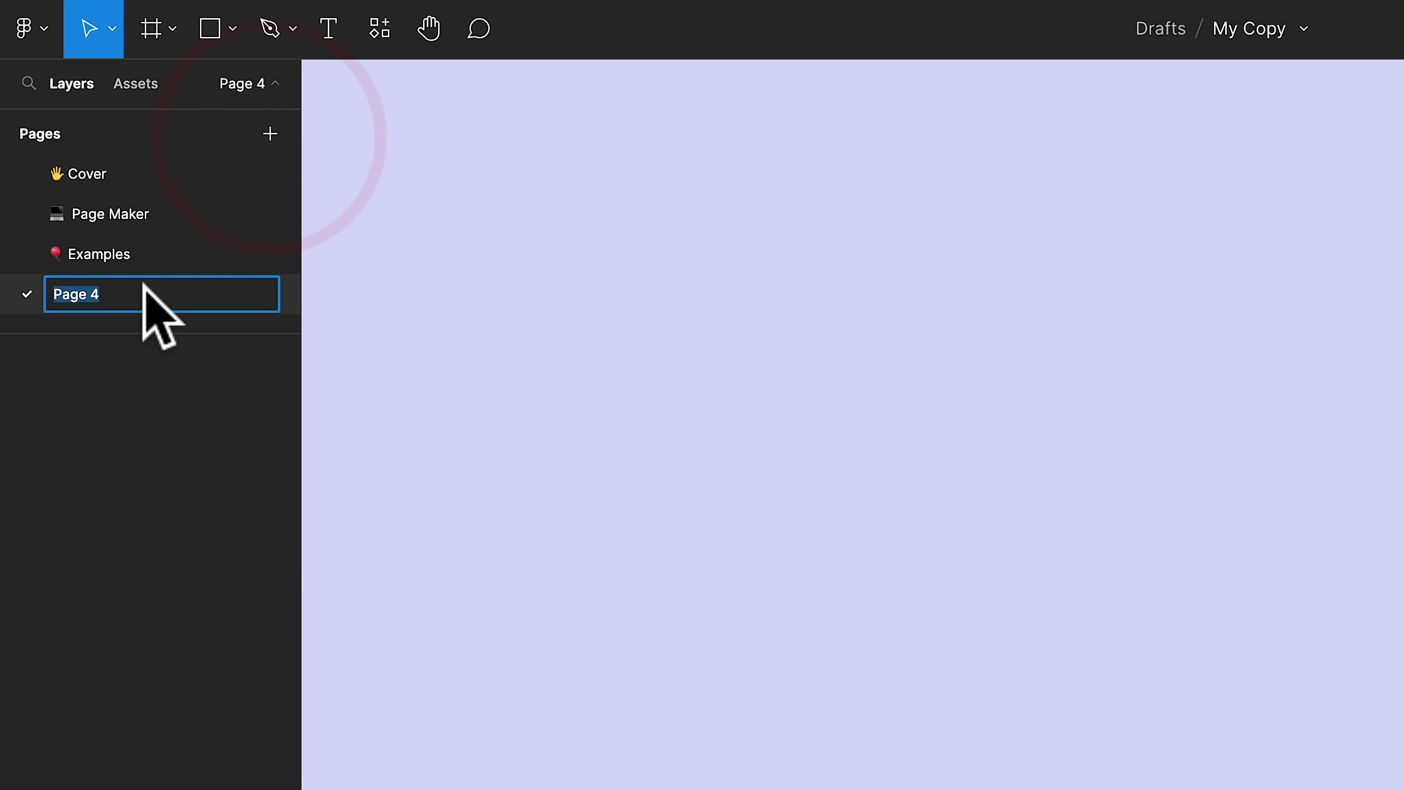
{"action": "type", "text": "My Design"}
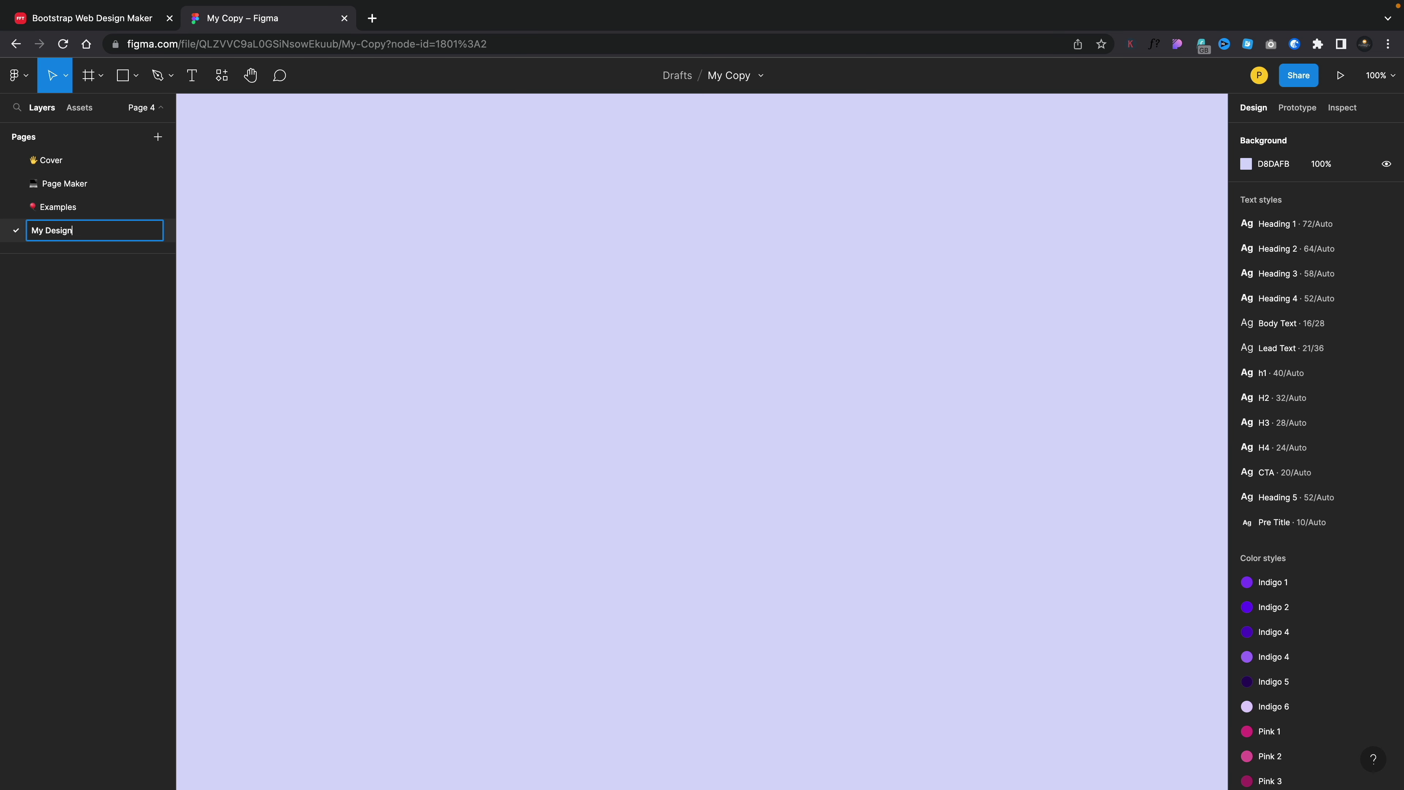
{"action": "key", "text": "Return"}
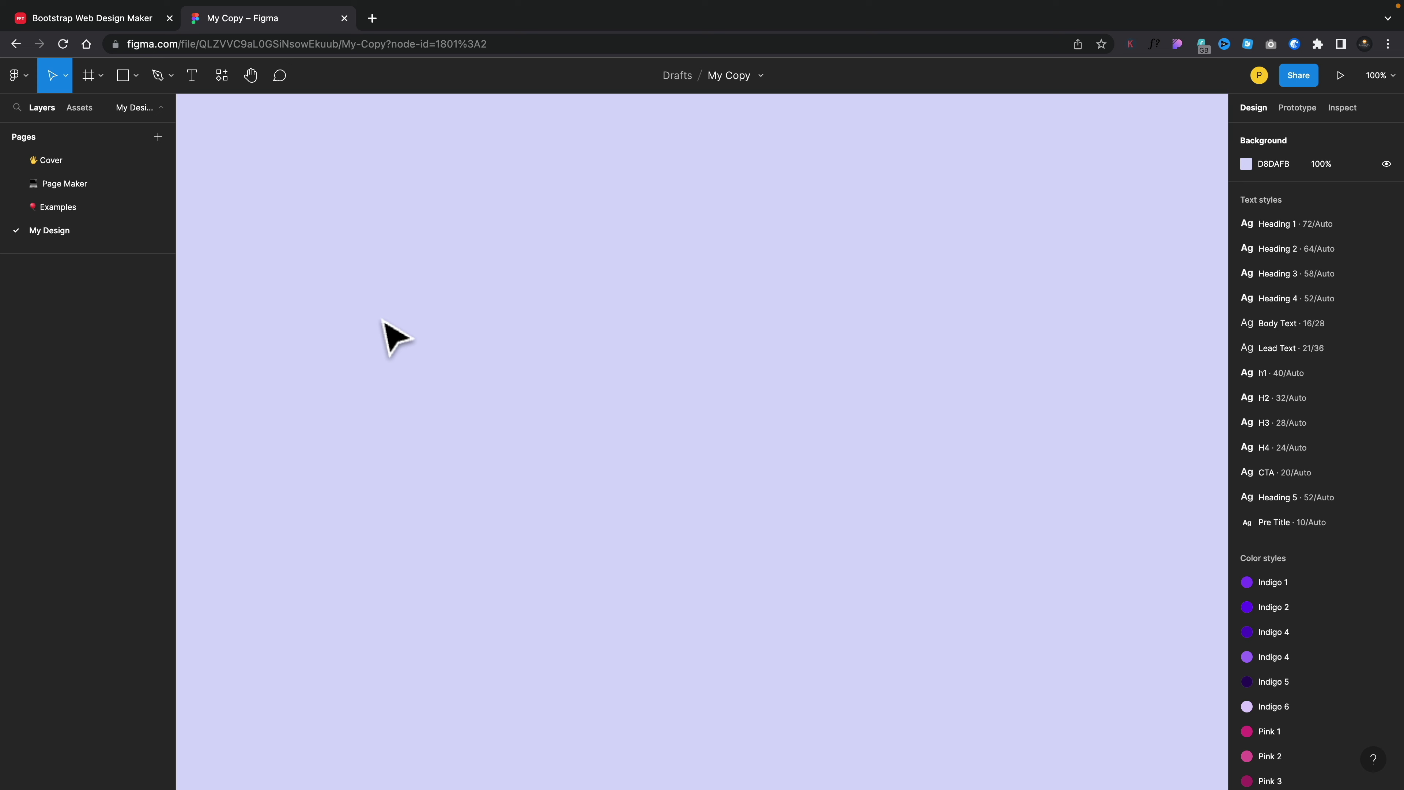
Paste the Sample Page 2 frame on the My Design page and move it to about X -2792, Y -1963.
{"action": "key", "text": "super+v"}
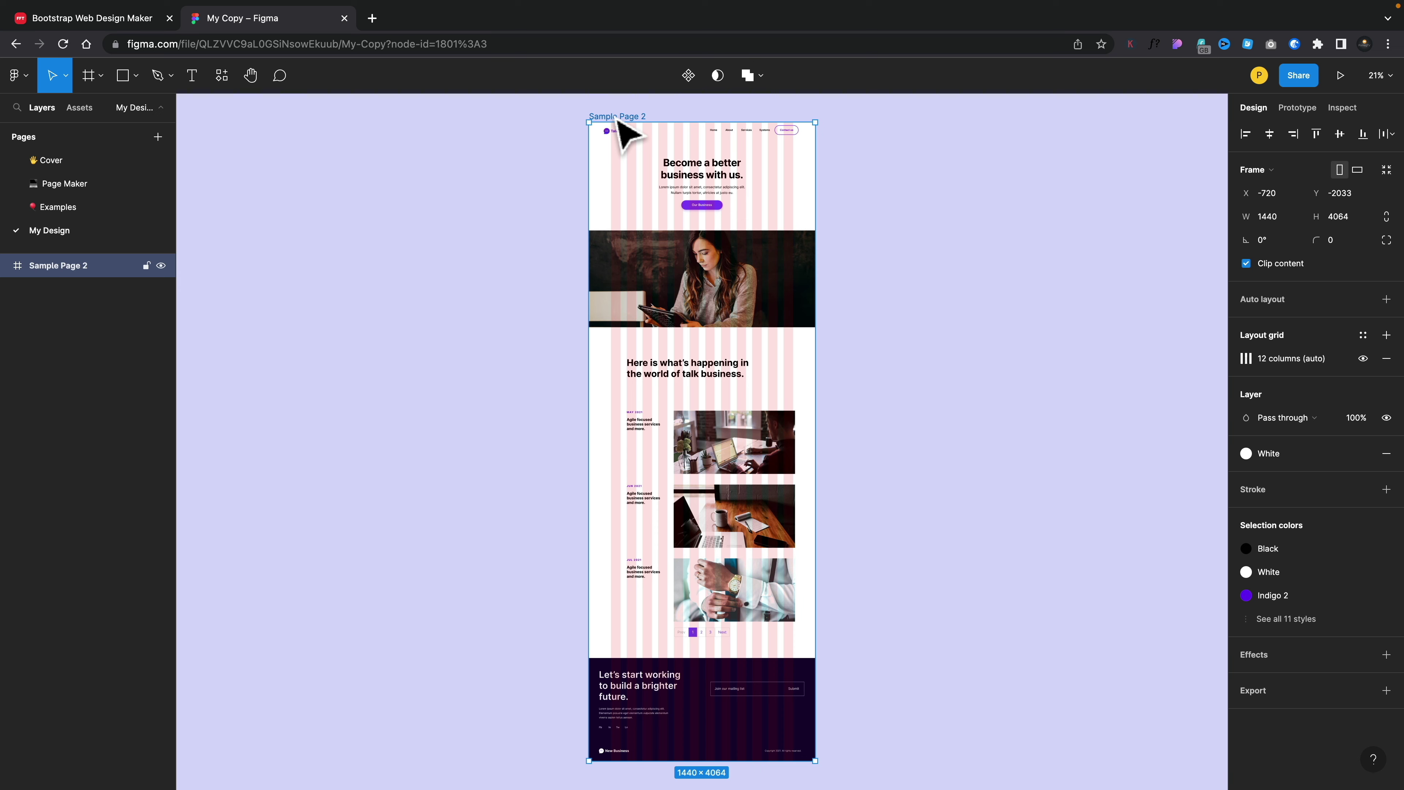
{"action": "left_click_drag", "start_coordinate": [623, 118], "coordinate": [298, 130]}
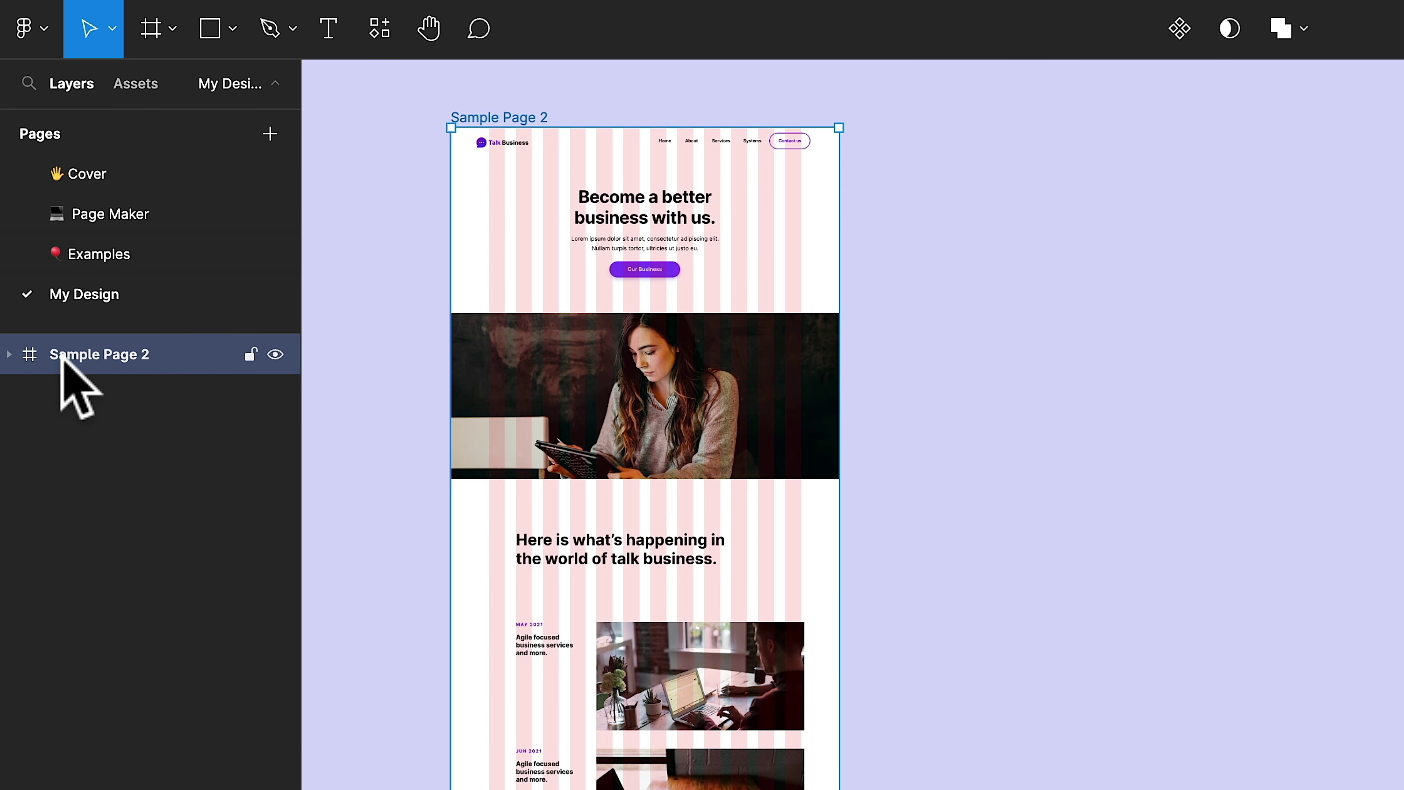
Expand the Sample Page 2 frame to examine its nested layers and collapse it again.
{"action": "left_click", "coordinate": [9, 354]}
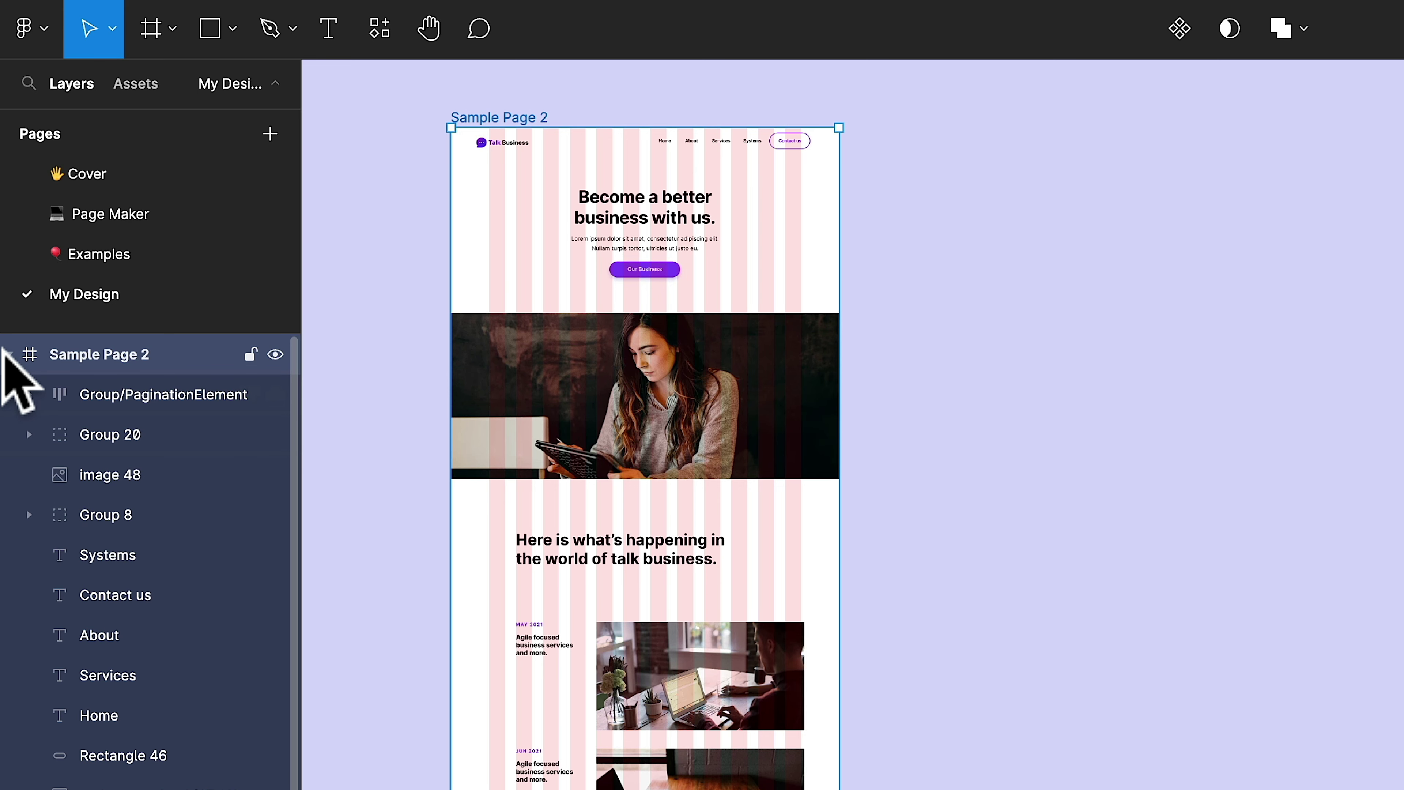
{"action": "left_click", "coordinate": [9, 353]}
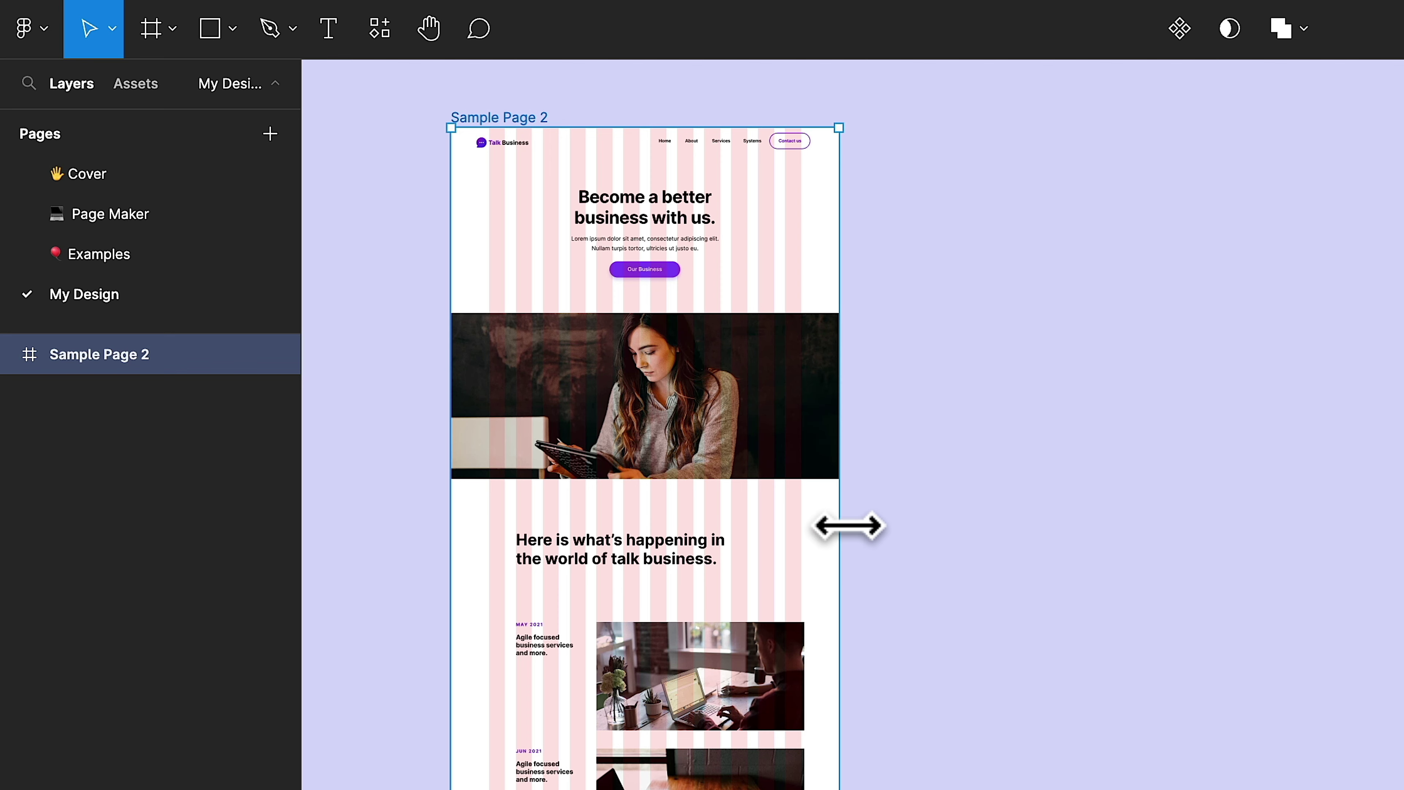
{"action": "scroll", "coordinate": [849, 525], "scroll_direction": "up", "scroll_amount": 2}
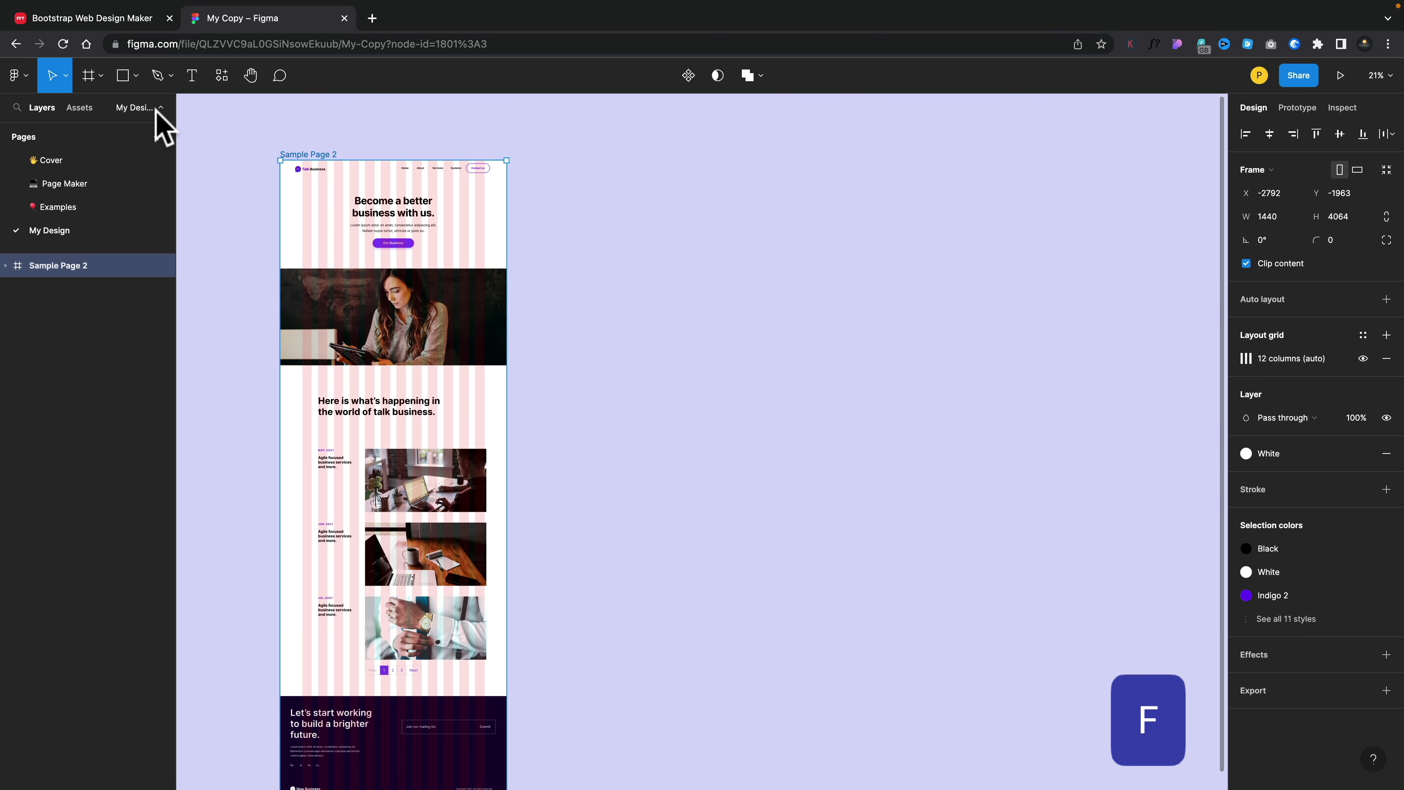
Draw a new frame of about 1927 × 1935 beside Sample Page 2, level with its upper edge.
{"action": "left_click", "coordinate": [89, 76]}
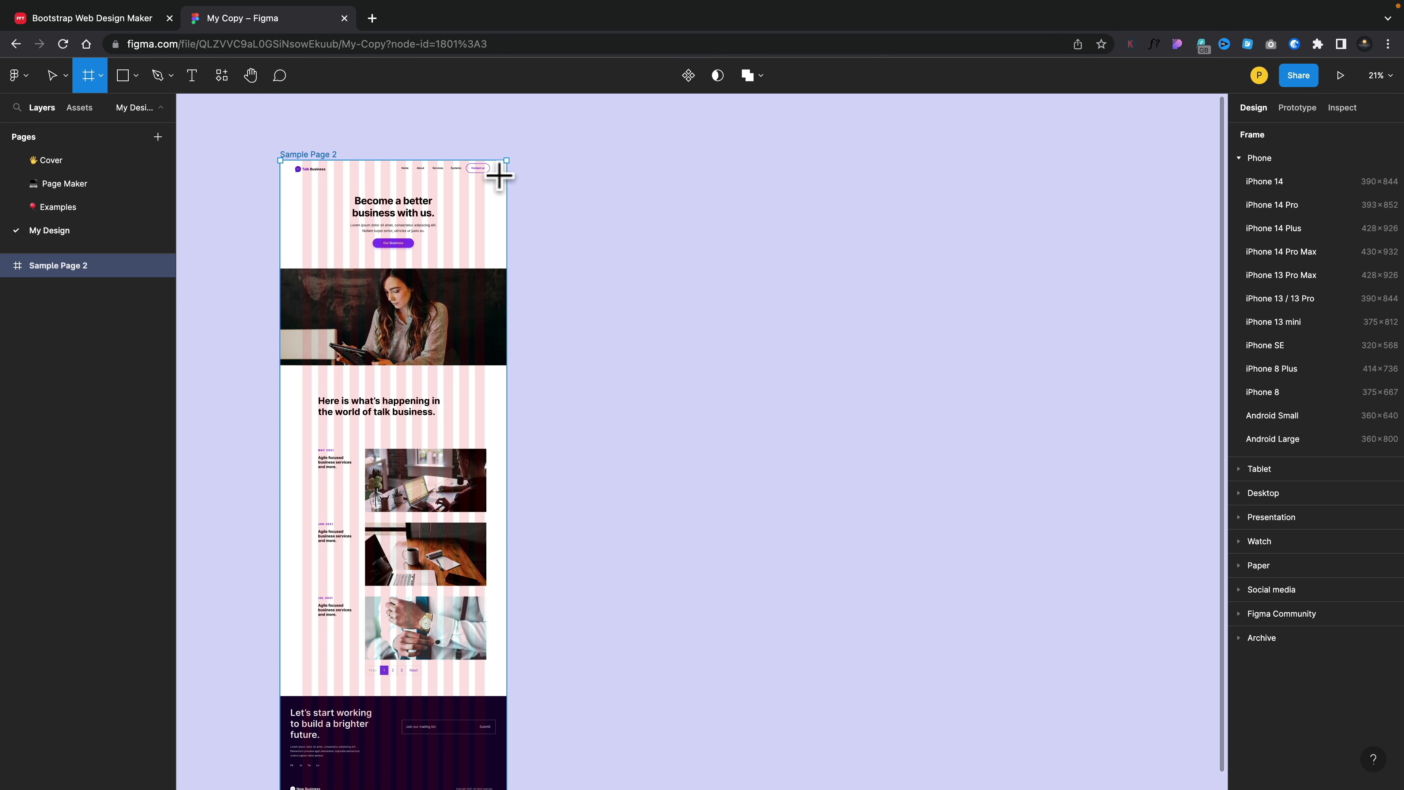
{"action": "left_click_drag", "start_coordinate": [529, 161], "coordinate": [832, 463]}
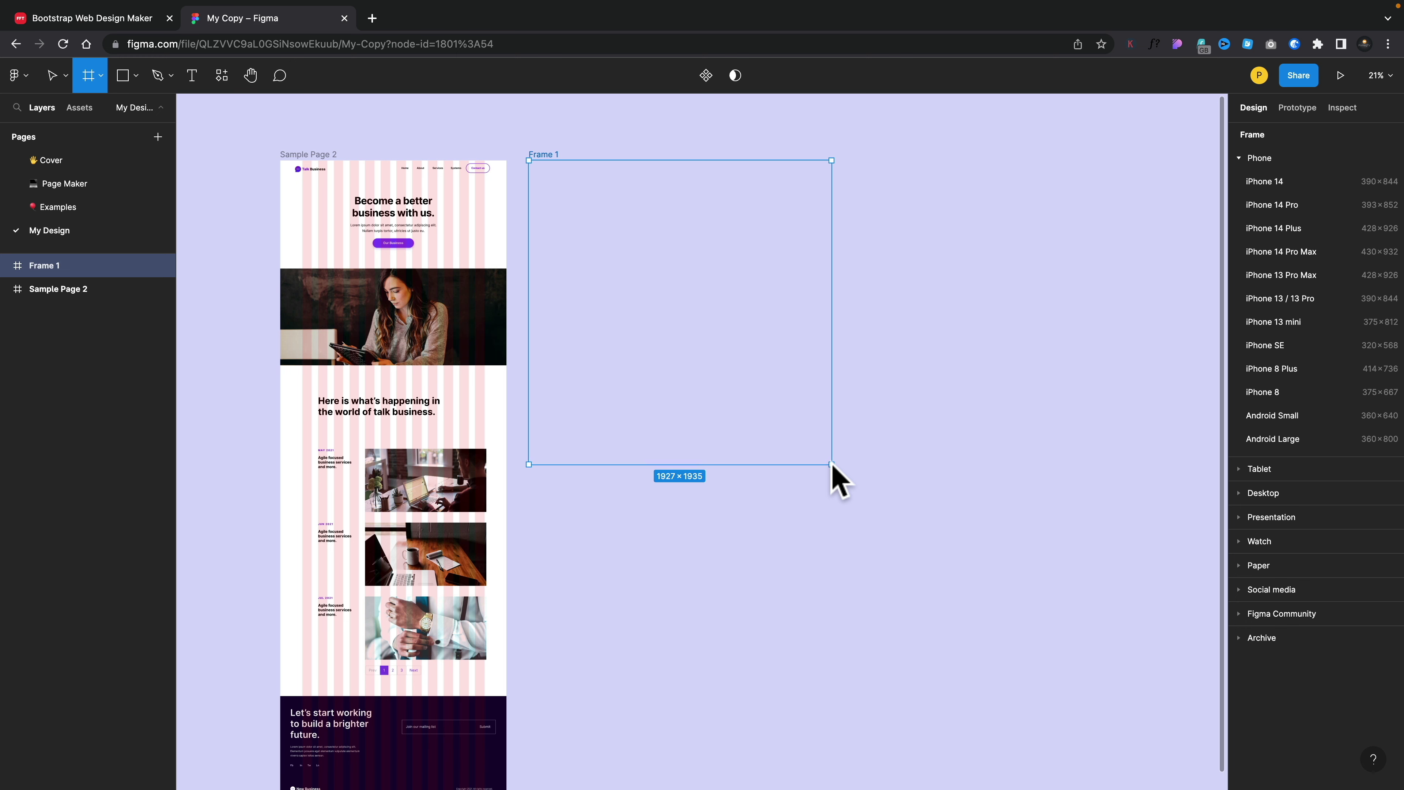
{"action": "left_click_drag", "start_coordinate": [832, 464], "coordinate": [831, 464]}
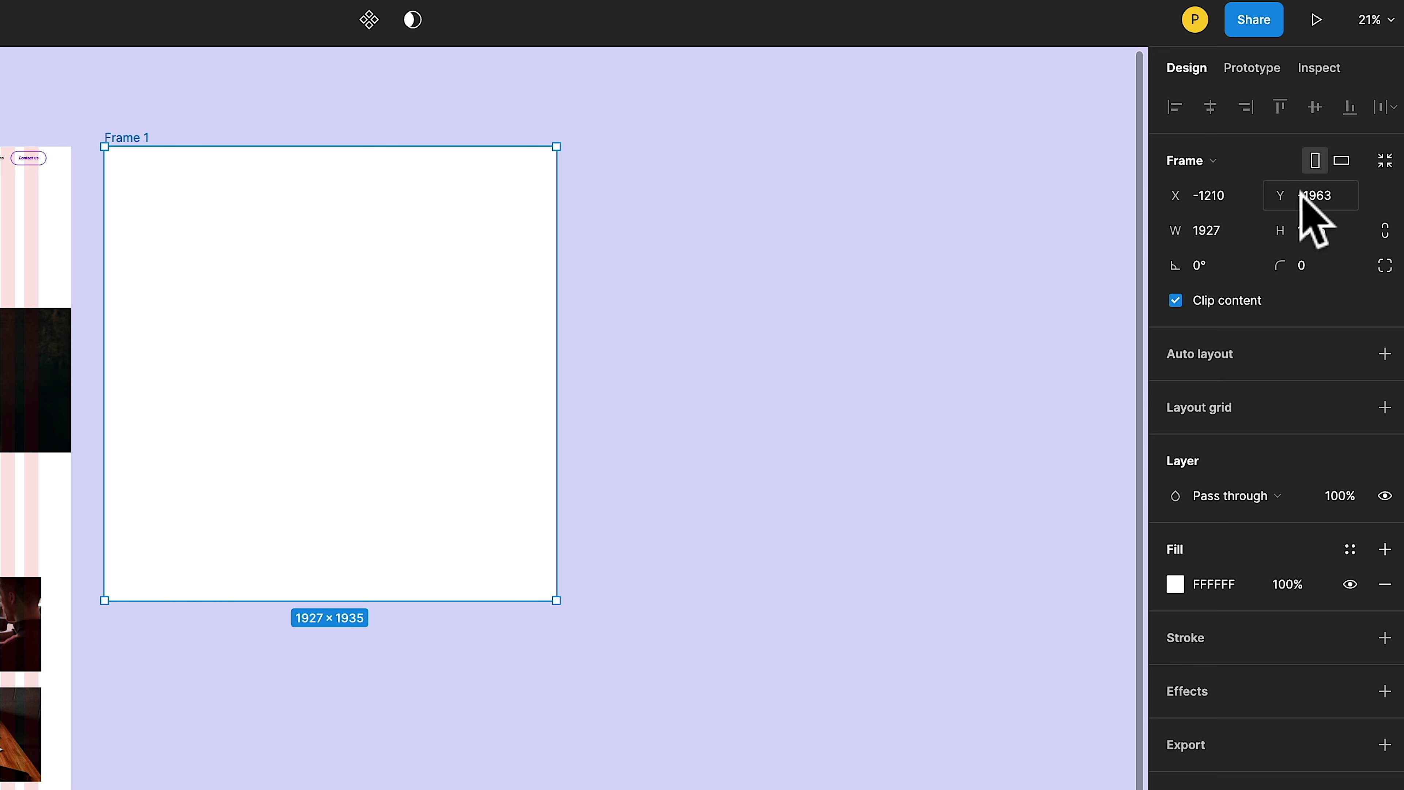
Set the blank frame's width to 2000, and resize it freehand to about 1503 × 1372.
{"action": "left_click", "coordinate": [1205, 230]}
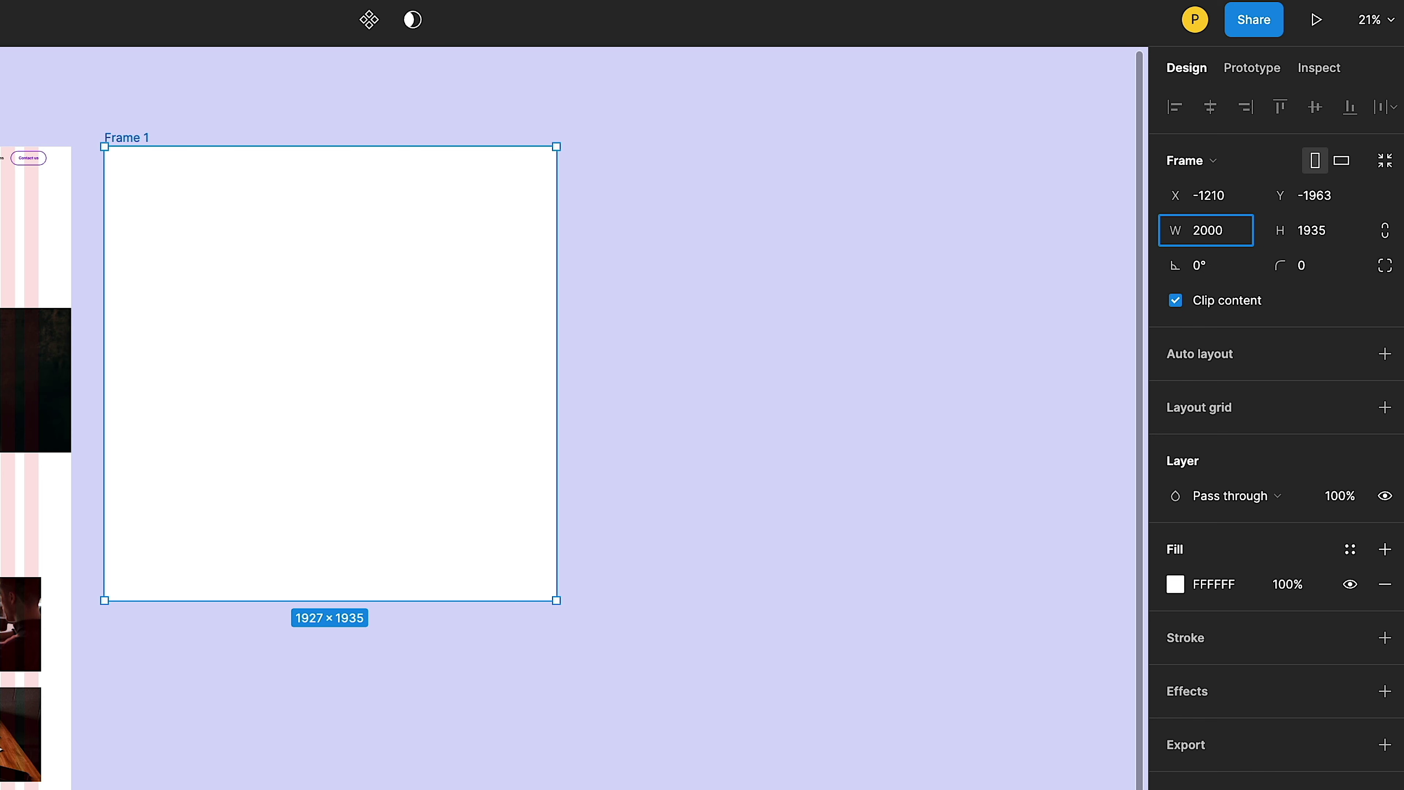
{"action": "key", "text": "Return"}
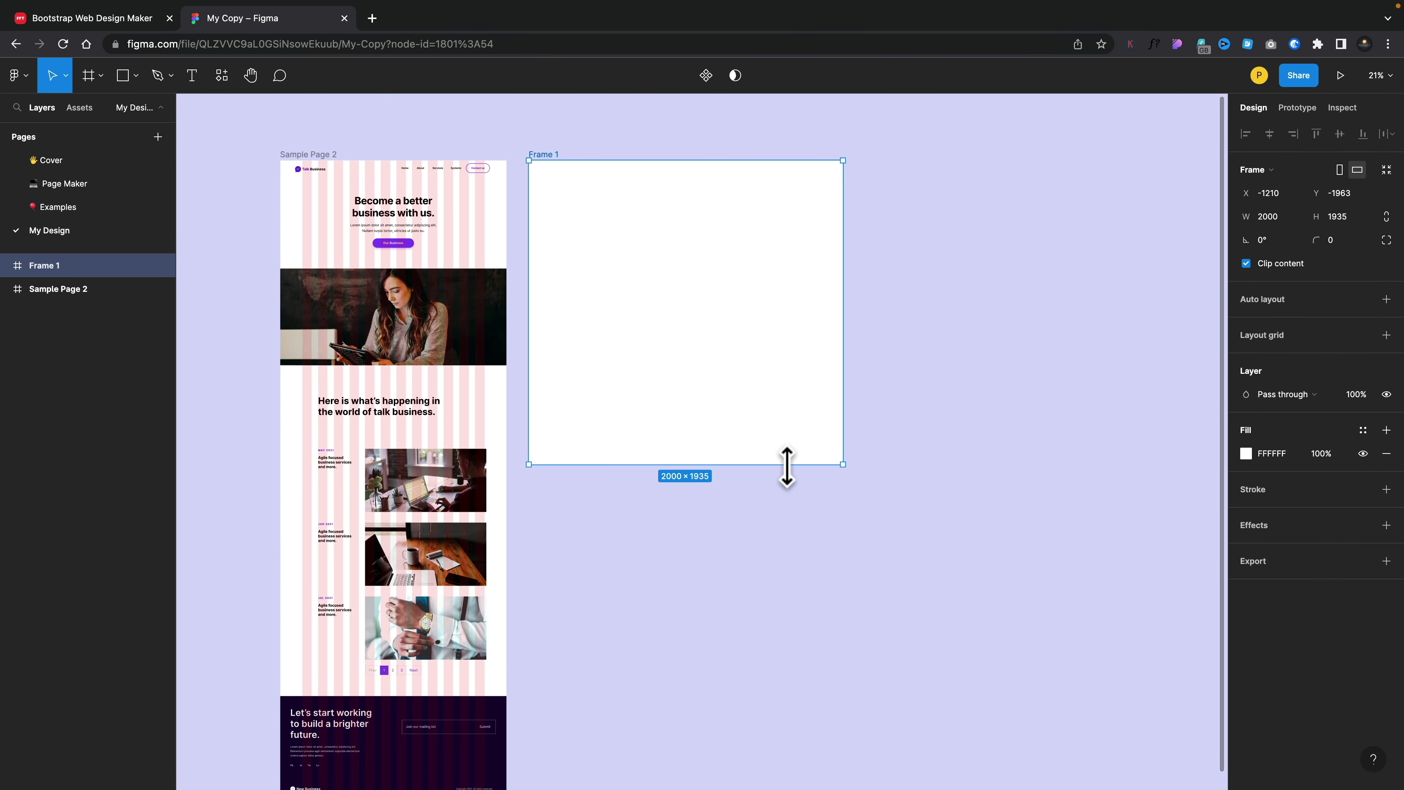
{"action": "left_click_drag", "start_coordinate": [786, 465], "coordinate": [786, 377]}
{"action": "left_click_drag", "start_coordinate": [841, 304], "coordinate": [766, 305]}
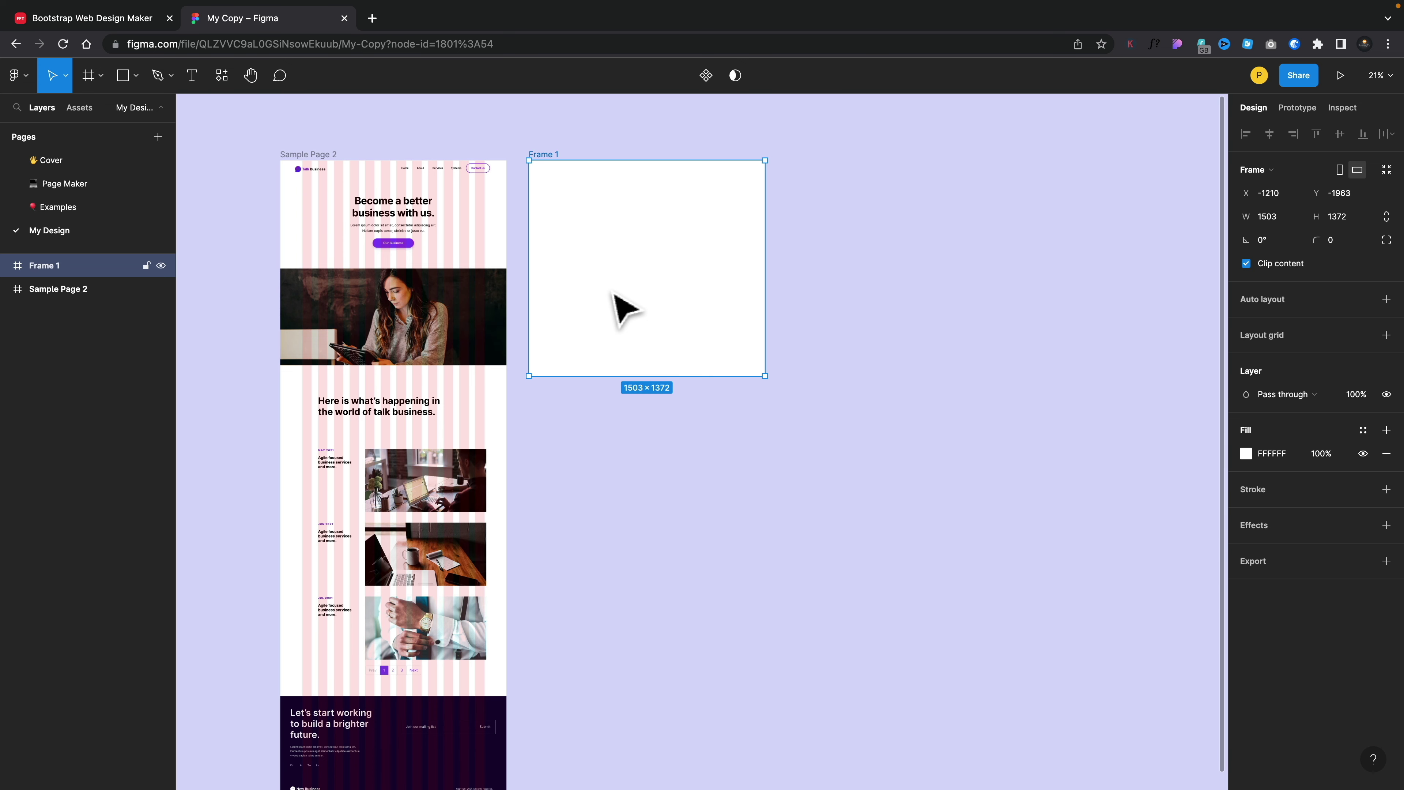
Delete the blank frame beside Sample Page 2.
{"action": "left_click", "coordinate": [611, 293]}
{"action": "key", "text": "Delete"}
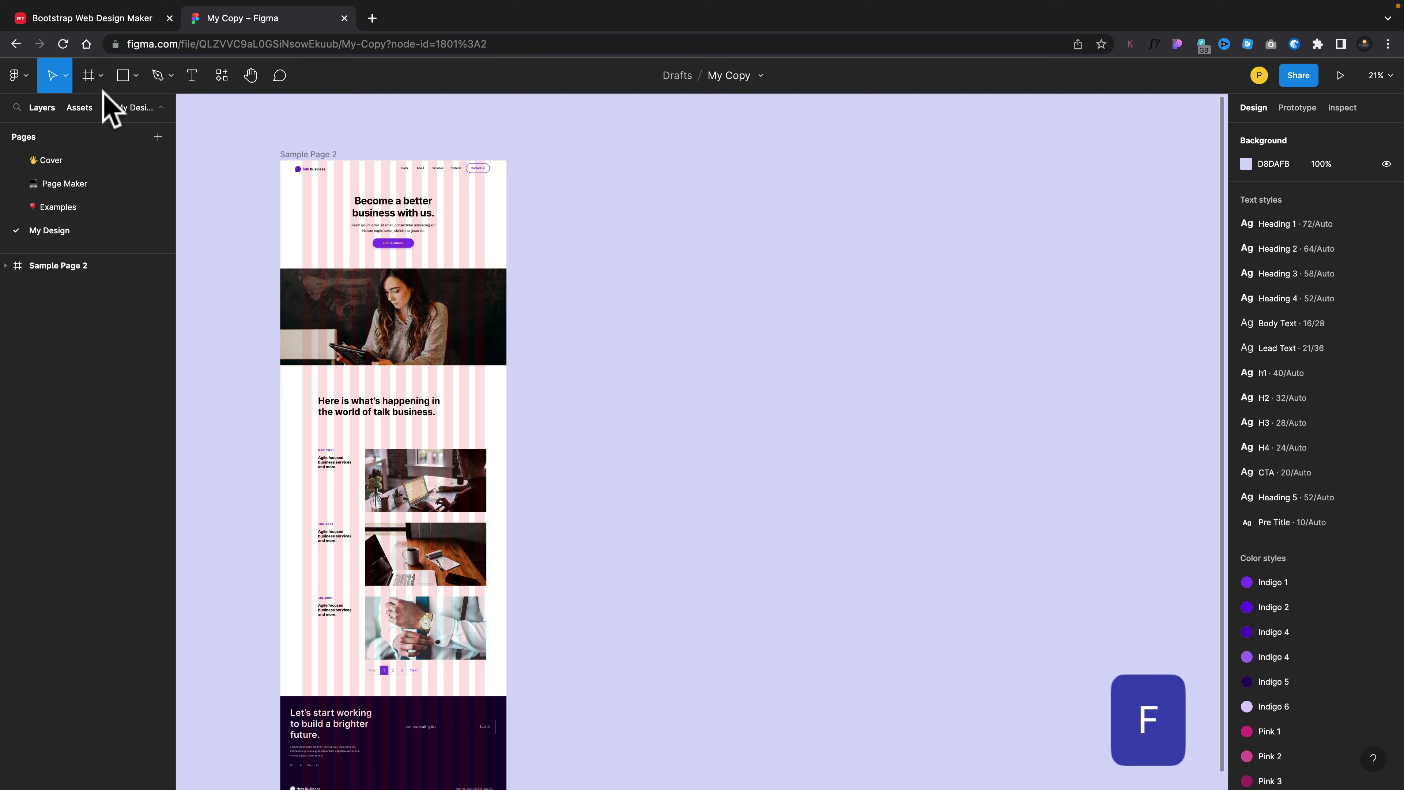
Add a new frame using the Desktop preset of 1440 × 1024.
{"action": "key", "text": "f"}
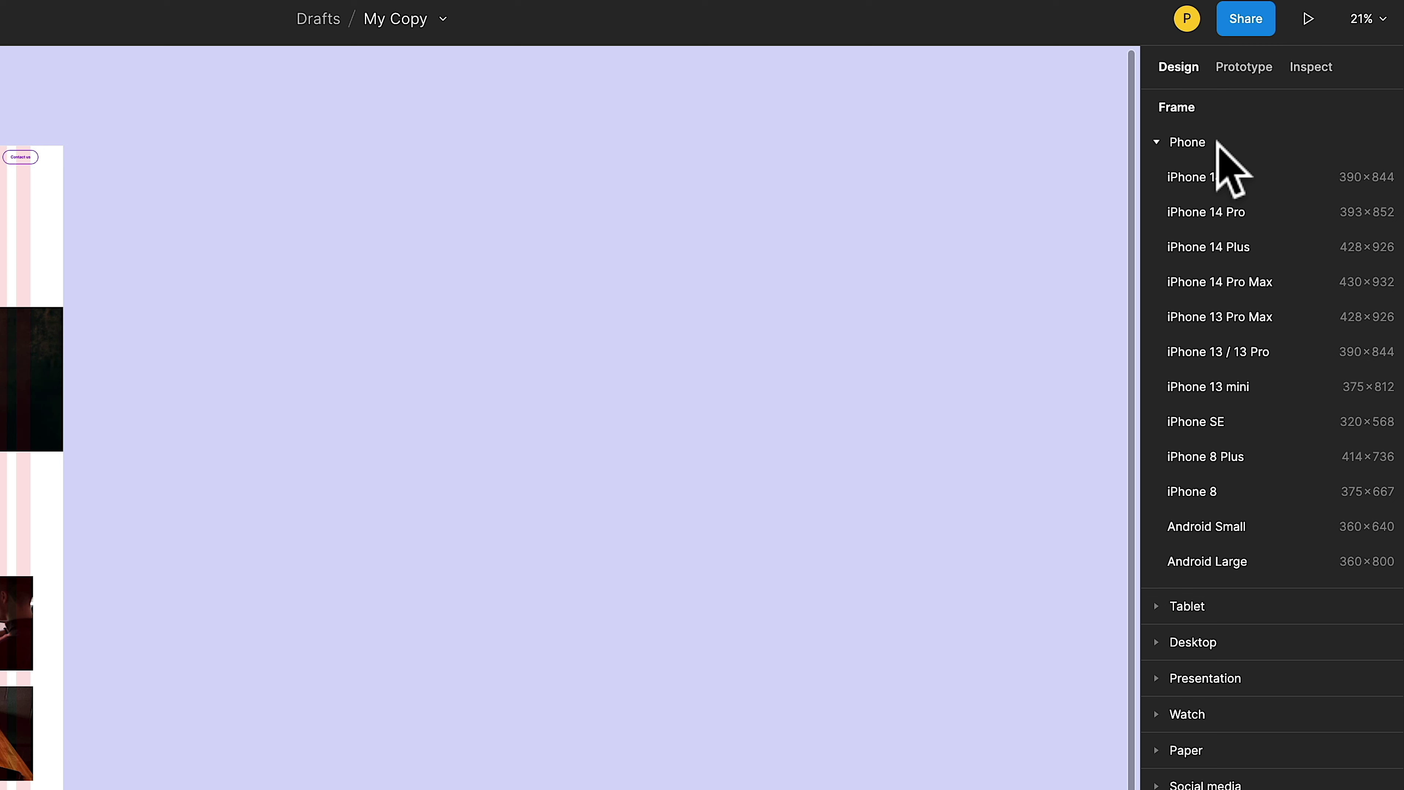
{"action": "left_click", "coordinate": [1154, 142]}
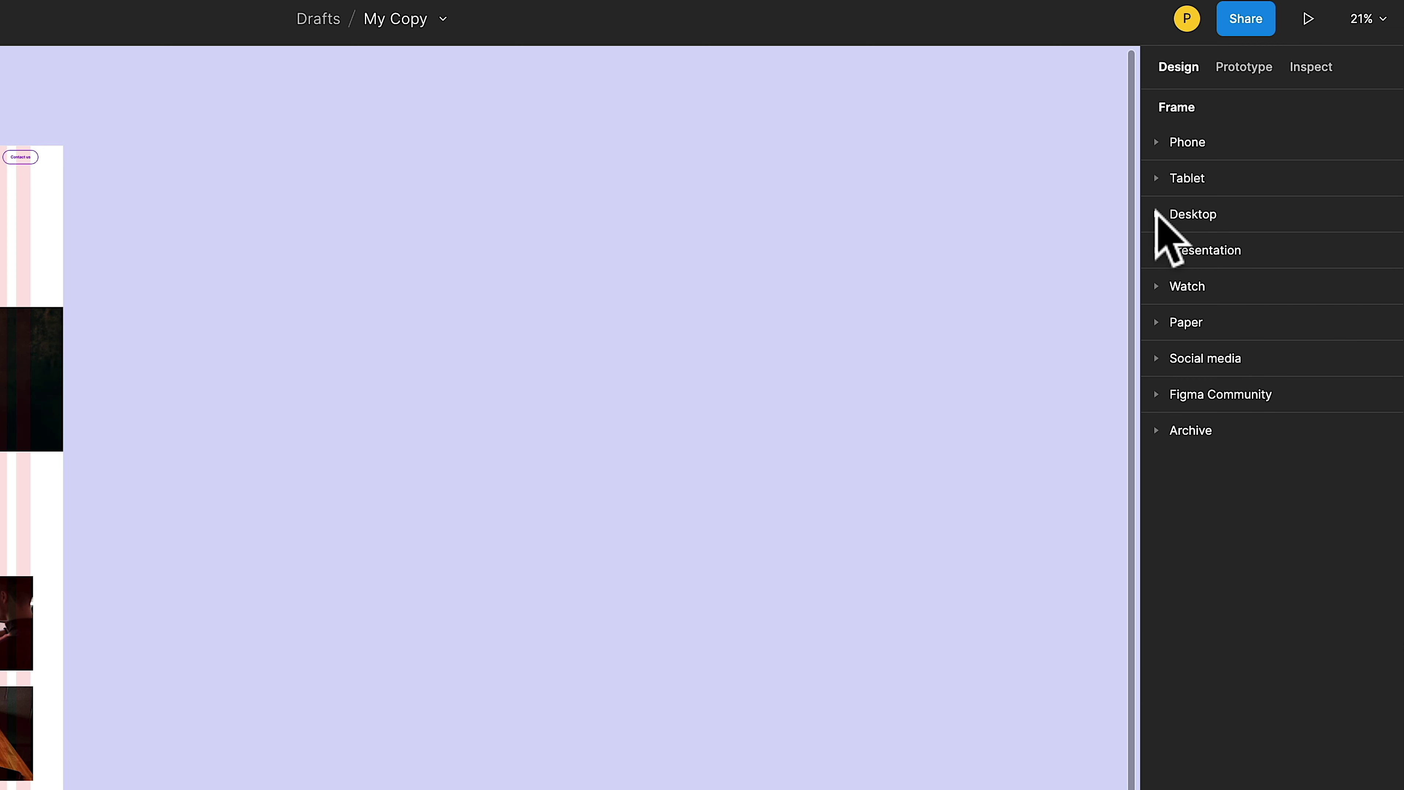
{"action": "left_click", "coordinate": [1155, 213]}
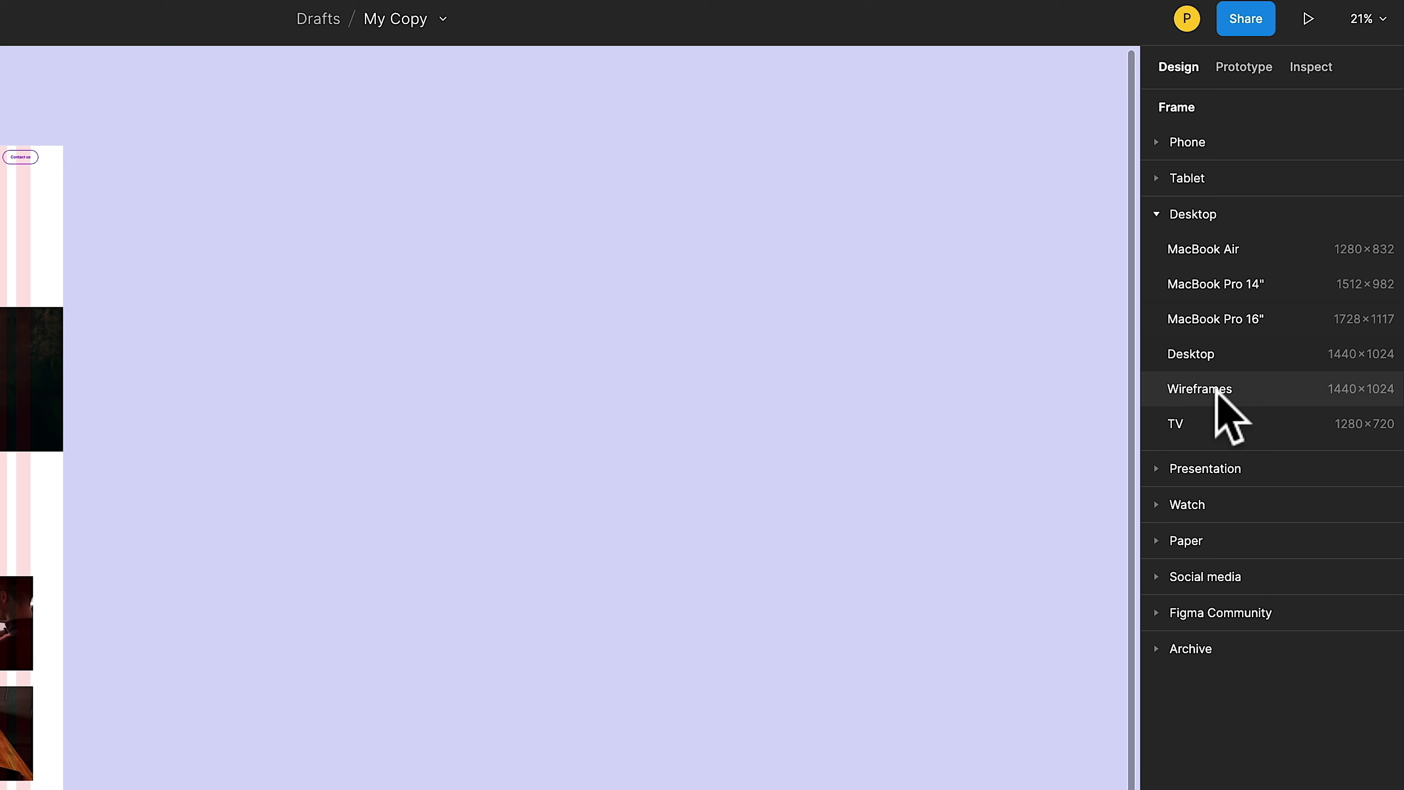
{"action": "left_click", "coordinate": [1253, 354]}
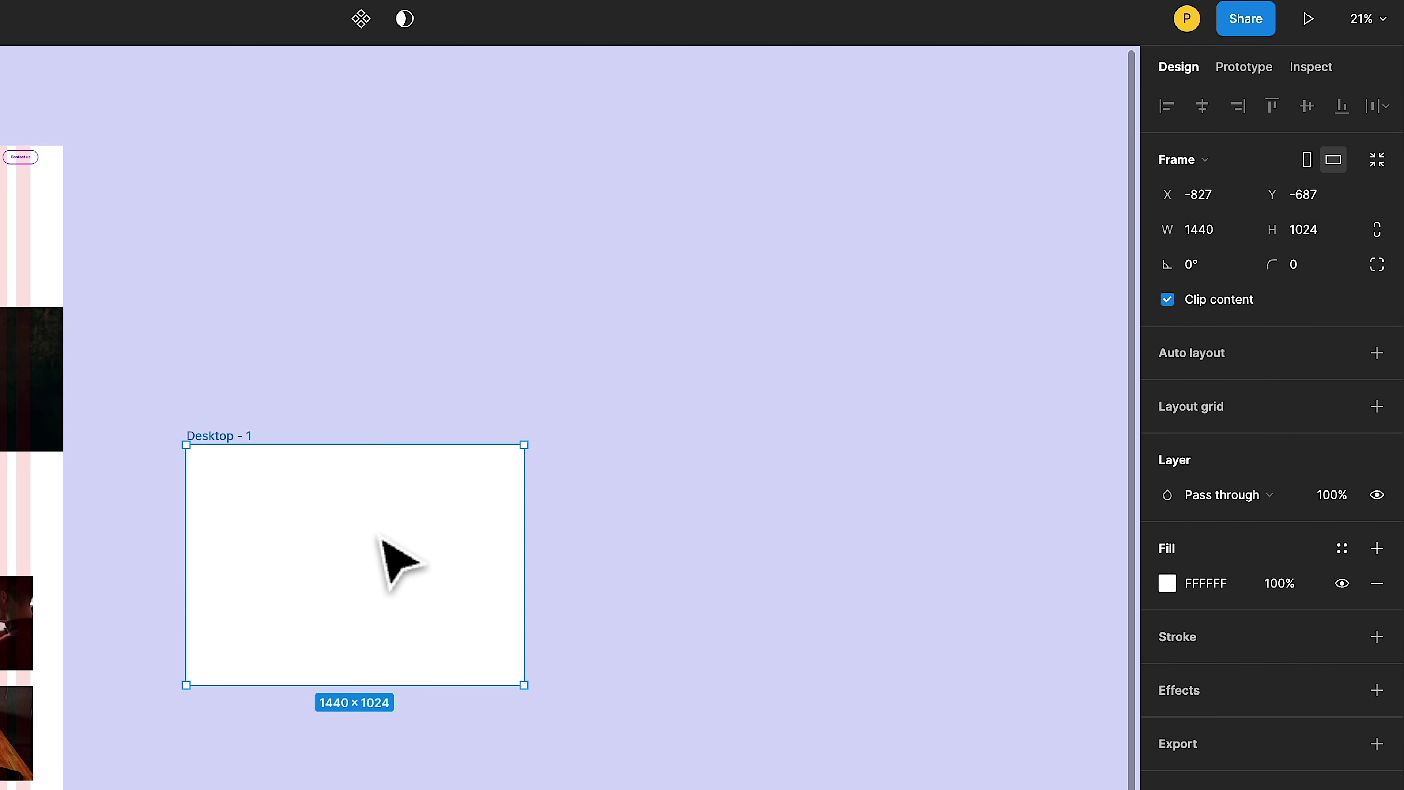
Move the Desktop frame beside Sample Page 2 to about X -1181, Y -1963 and extend its height to about 3197.
{"action": "left_click_drag", "start_coordinate": [388, 560], "coordinate": [307, 265]}
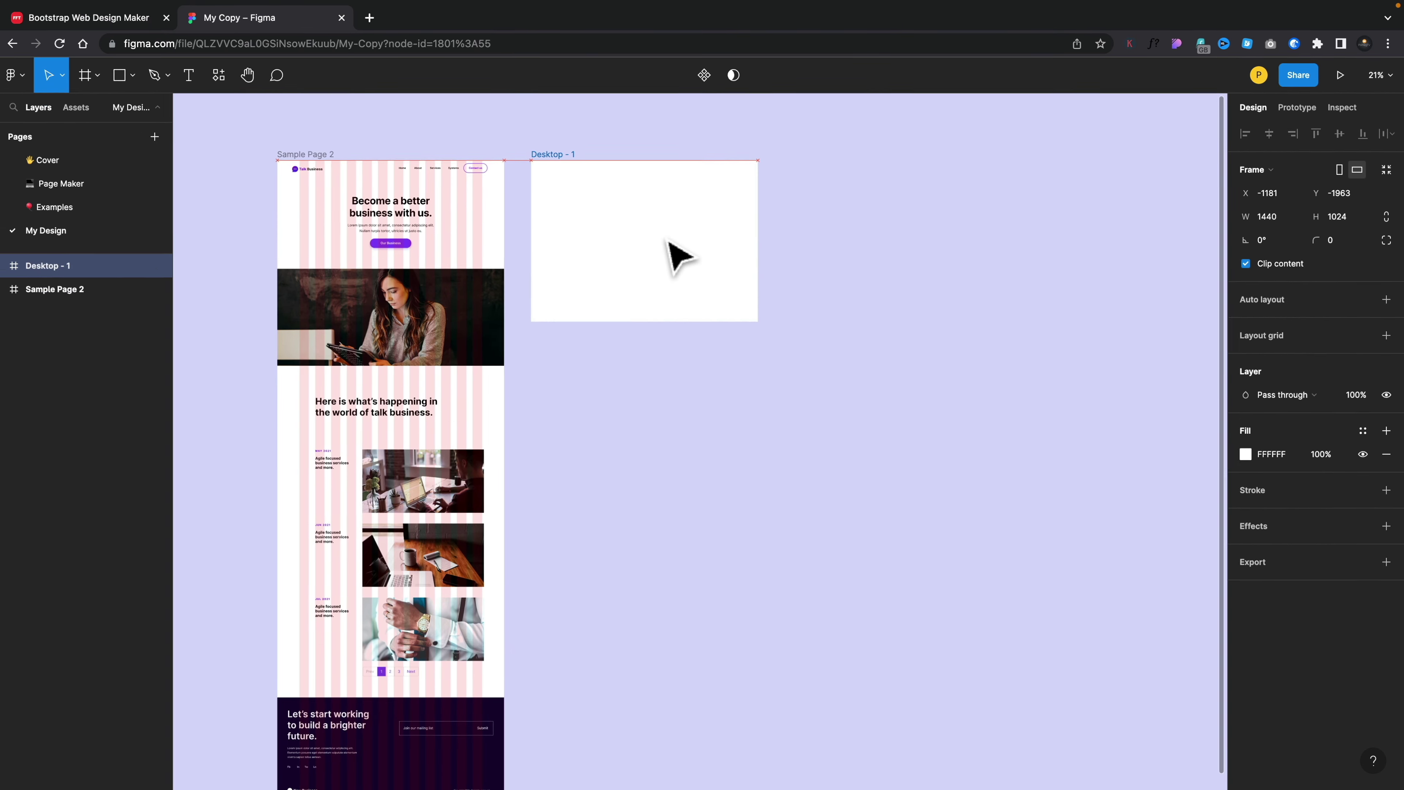
{"action": "left_click", "coordinate": [417, 258]}
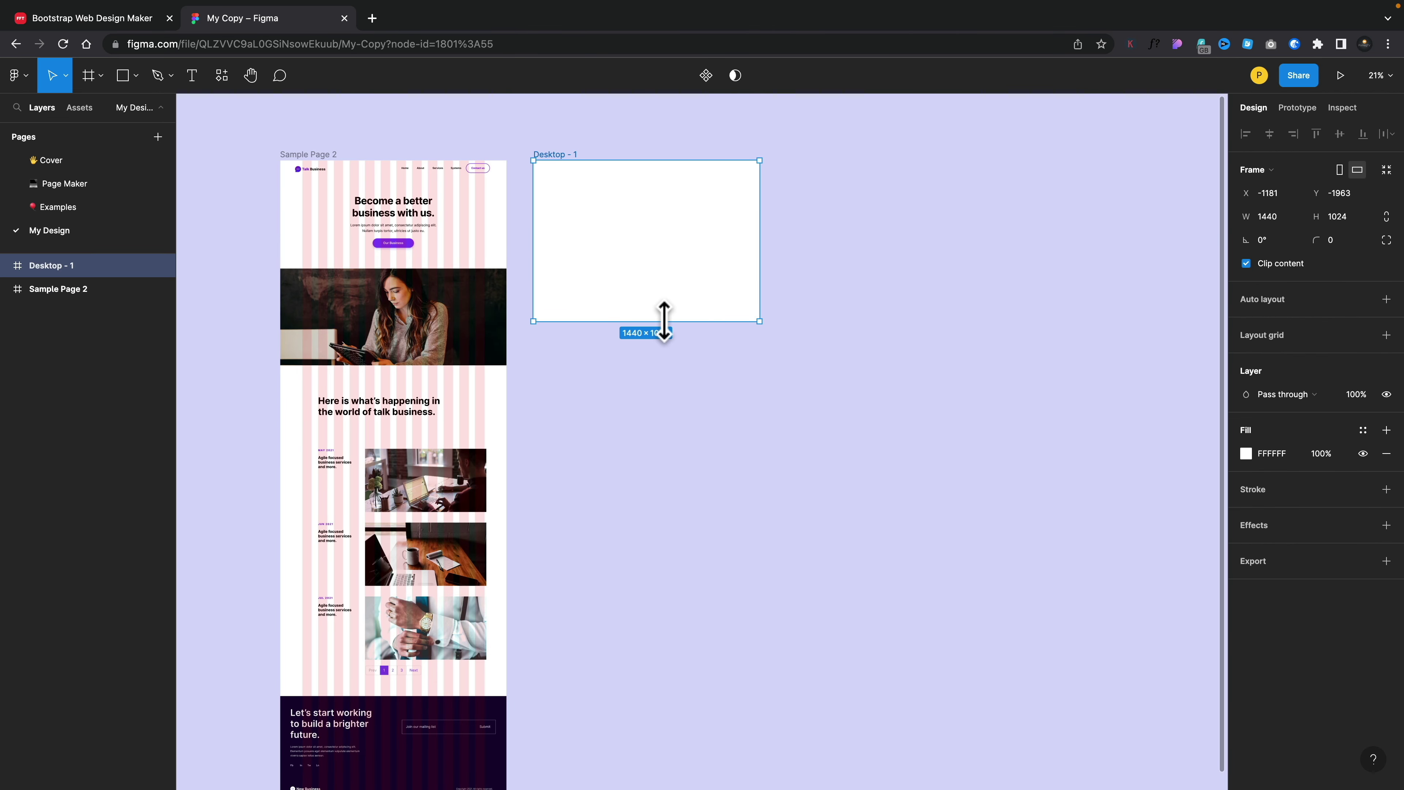
{"action": "left_click_drag", "start_coordinate": [664, 320], "coordinate": [663, 663]}
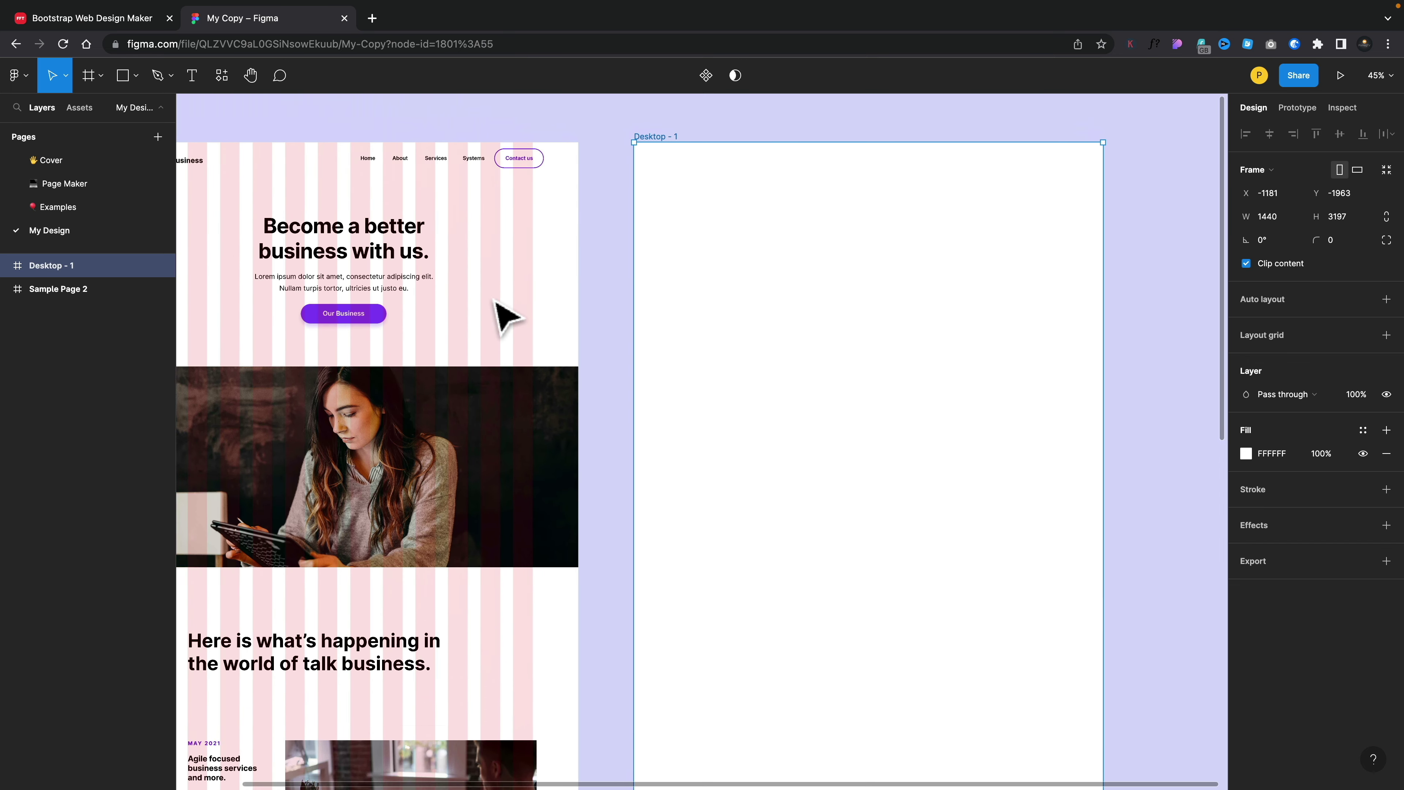
Hide the 12-column layout grid of the Sample Page 2 frame.
{"action": "scroll", "coordinate": [505, 318], "scroll_direction": "left", "scroll_amount": 3}
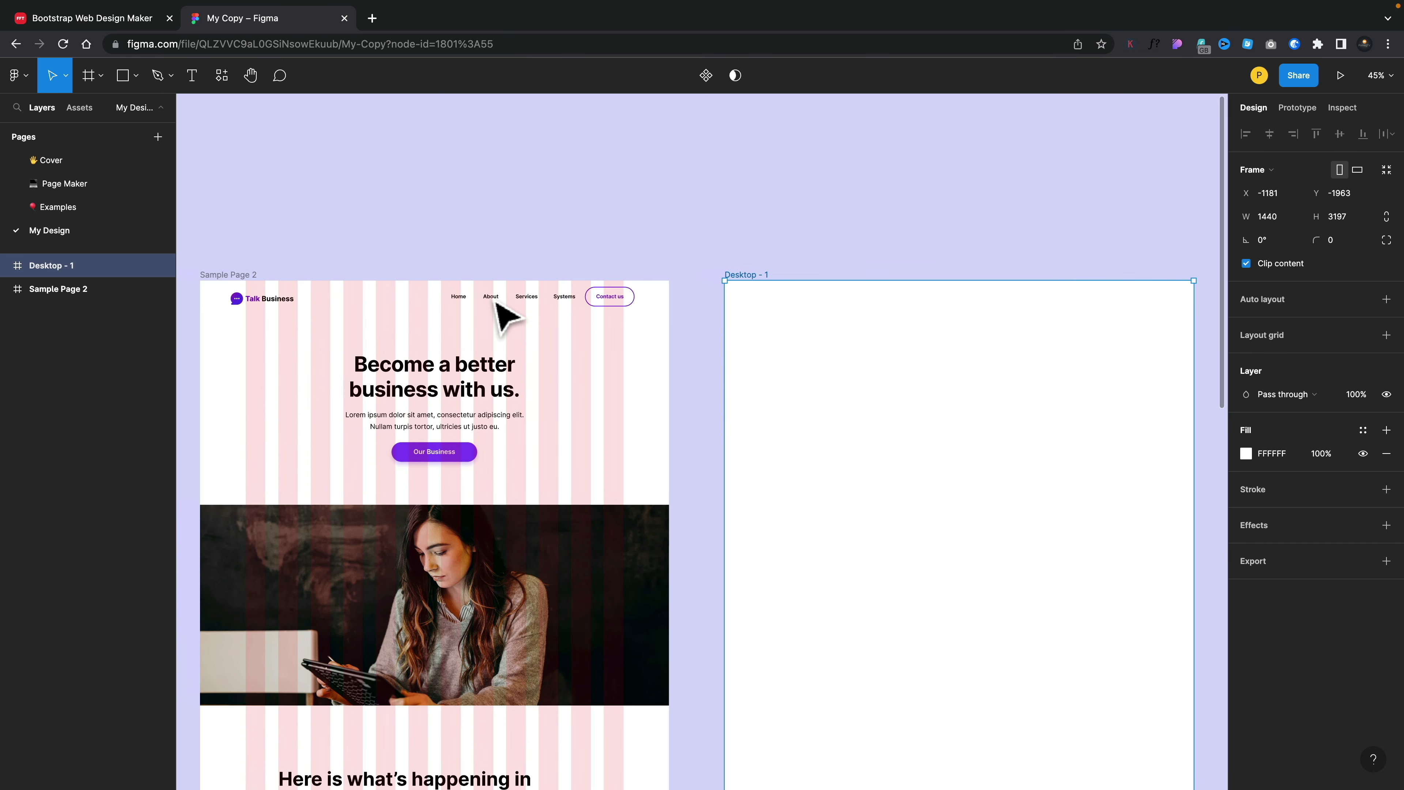
{"action": "scroll", "coordinate": [506, 318], "scroll_direction": "down", "scroll_amount": 2}
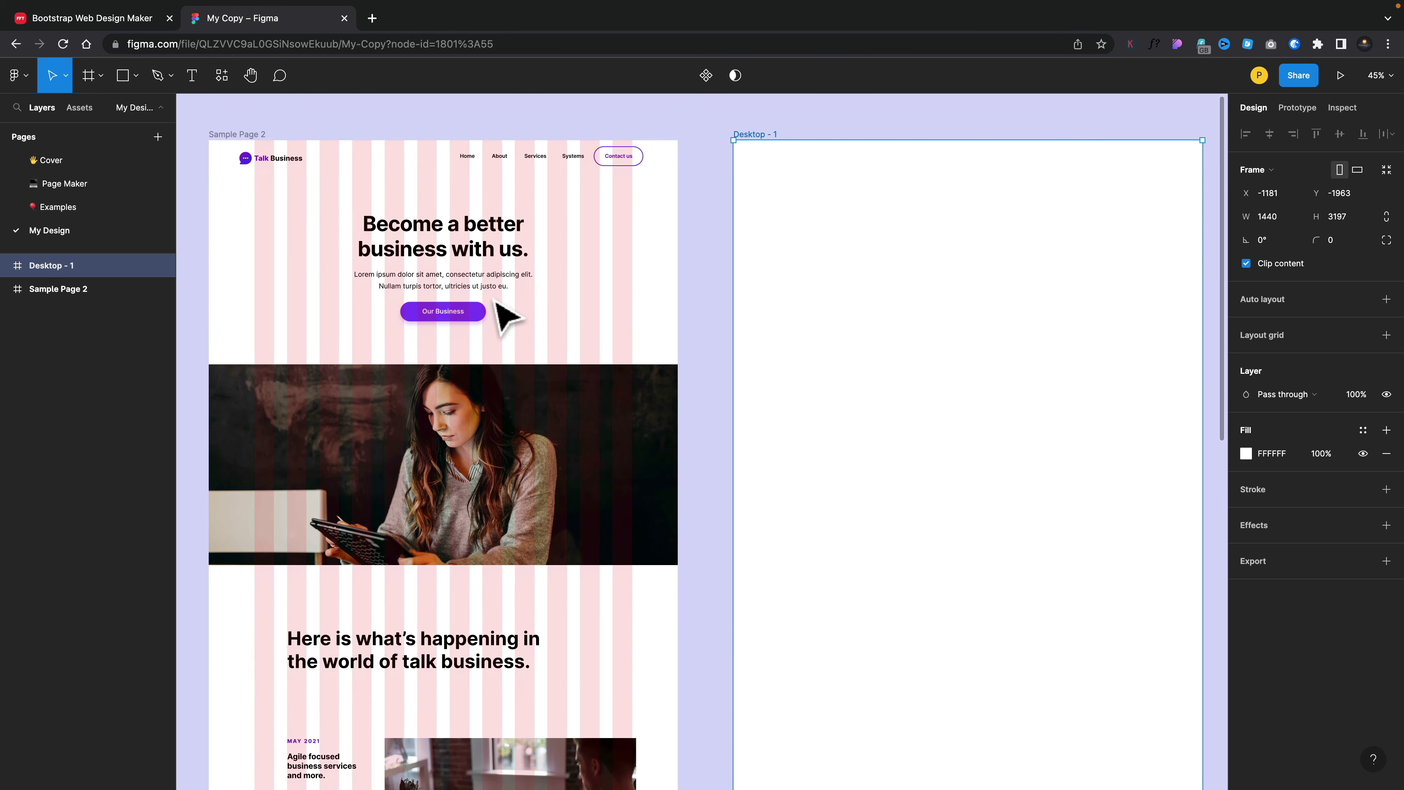
{"action": "left_click", "coordinate": [61, 289]}
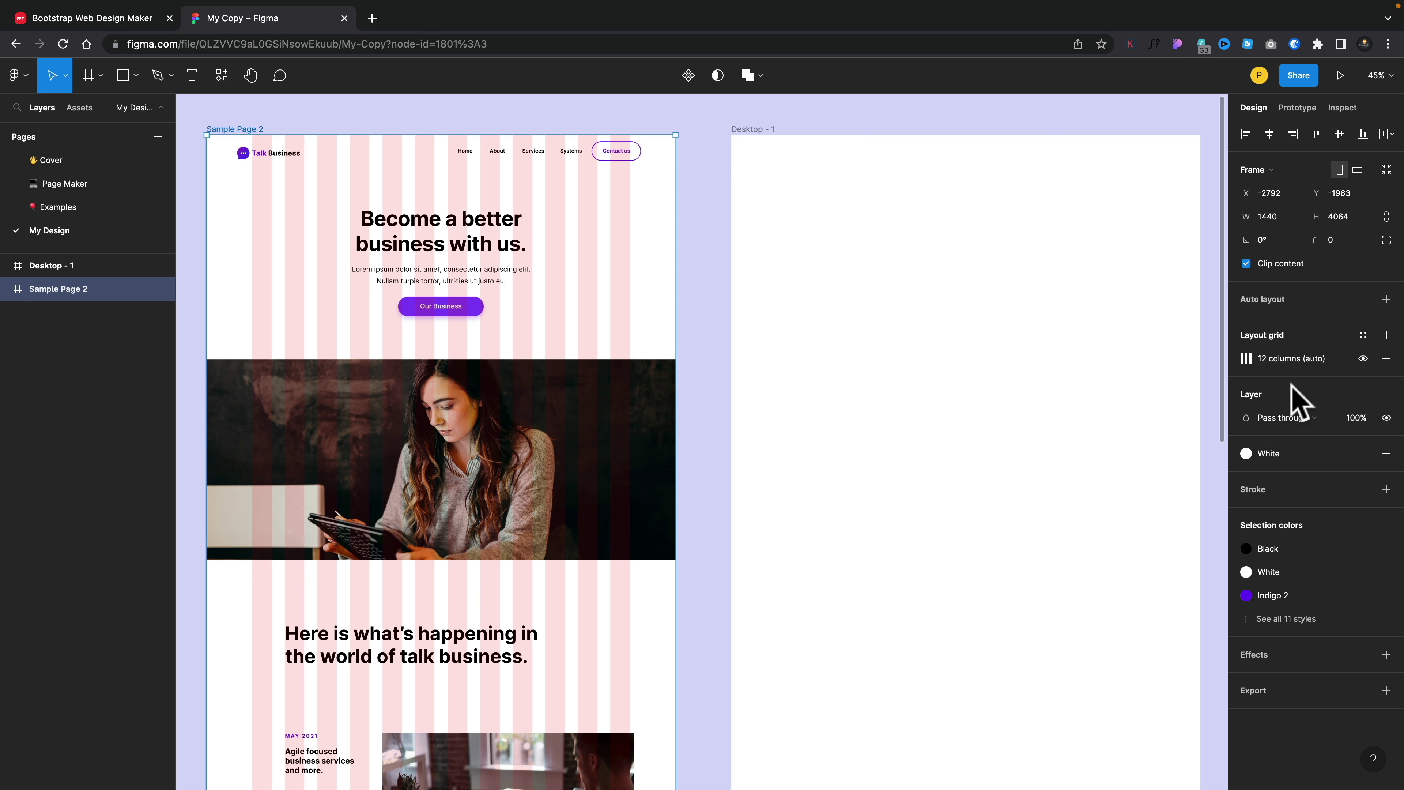
{"action": "left_click", "coordinate": [1363, 358]}
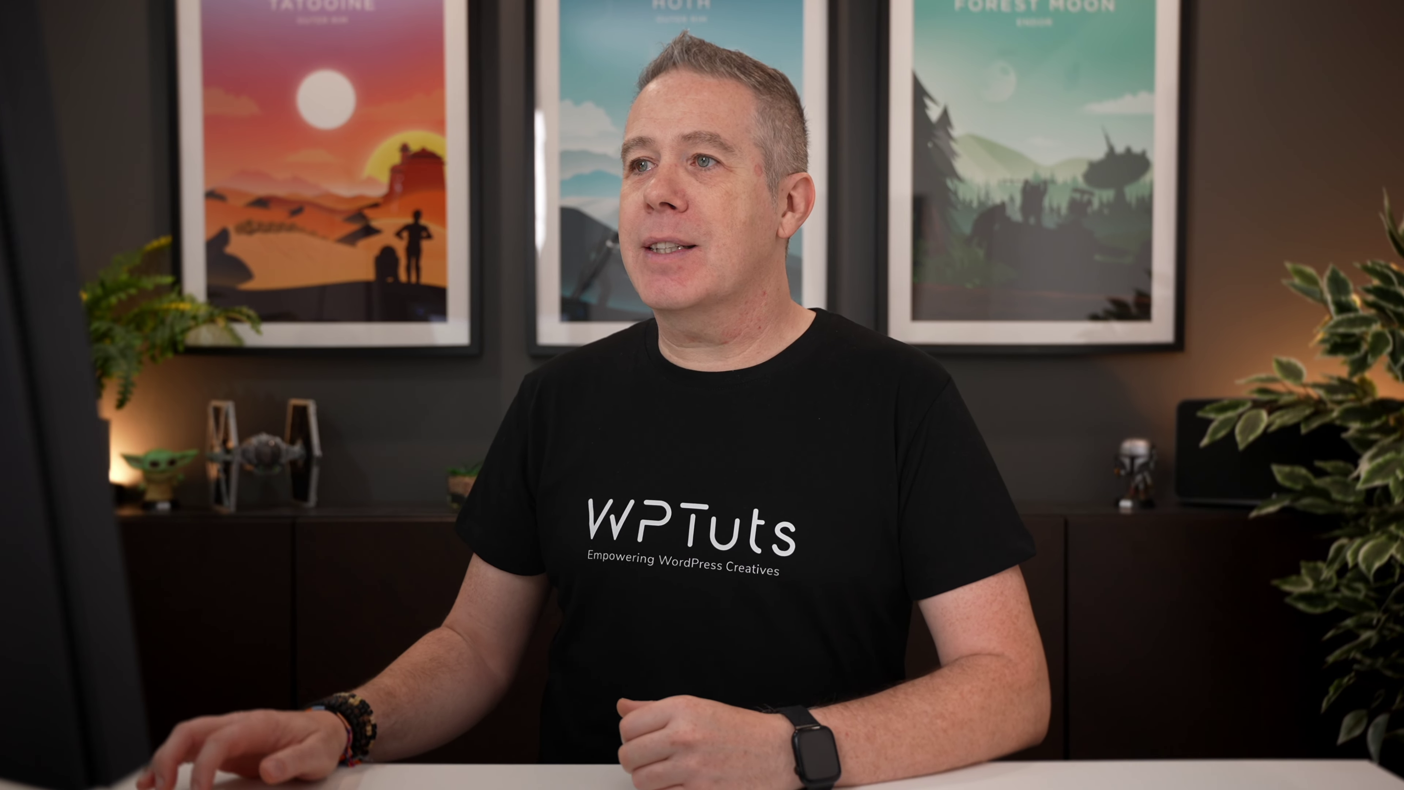
Copy the purple logo image from Sample Page 2's header and paste it into the Desktop - 1 frame.
{"action": "left_click", "coordinate": [243, 154]}
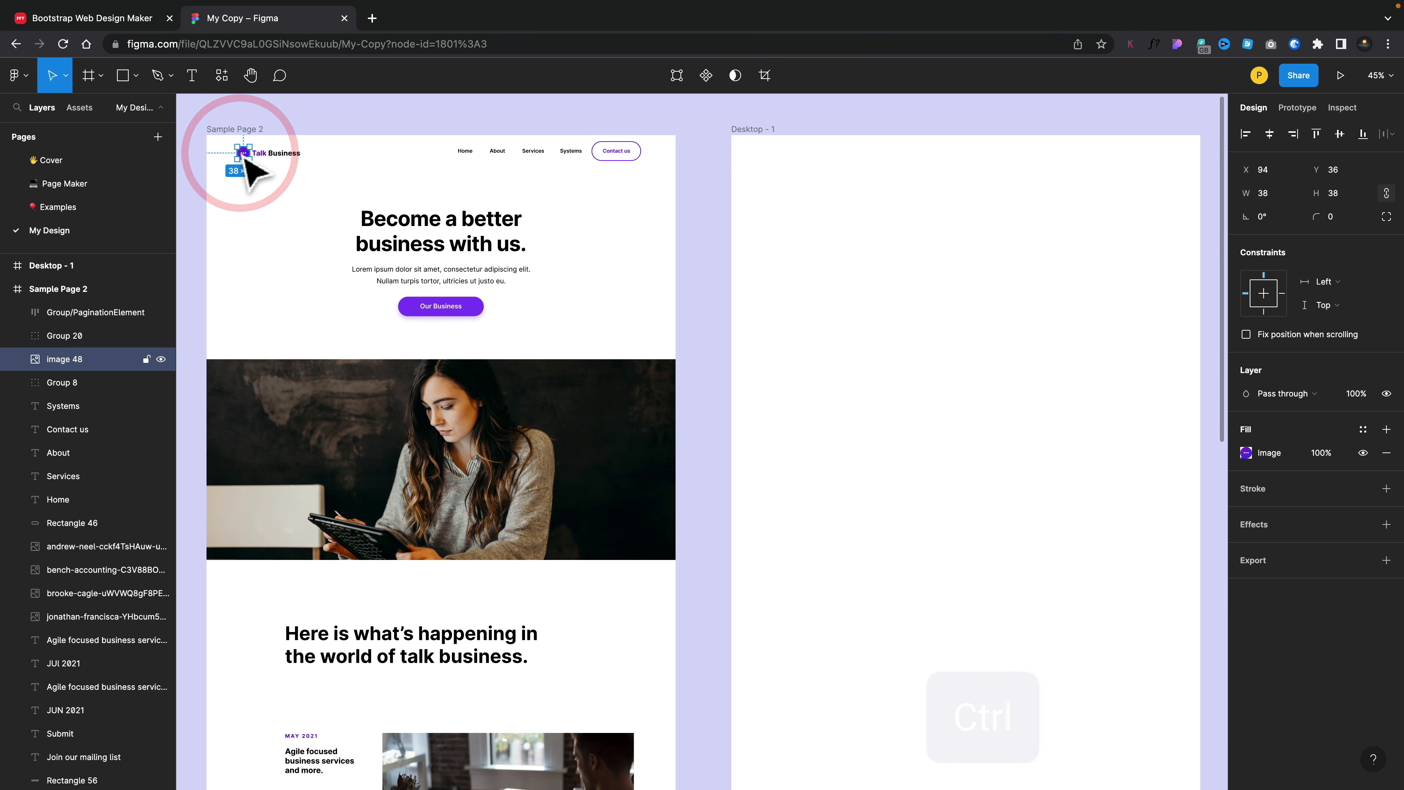
{"action": "key", "text": "ctrl+c"}
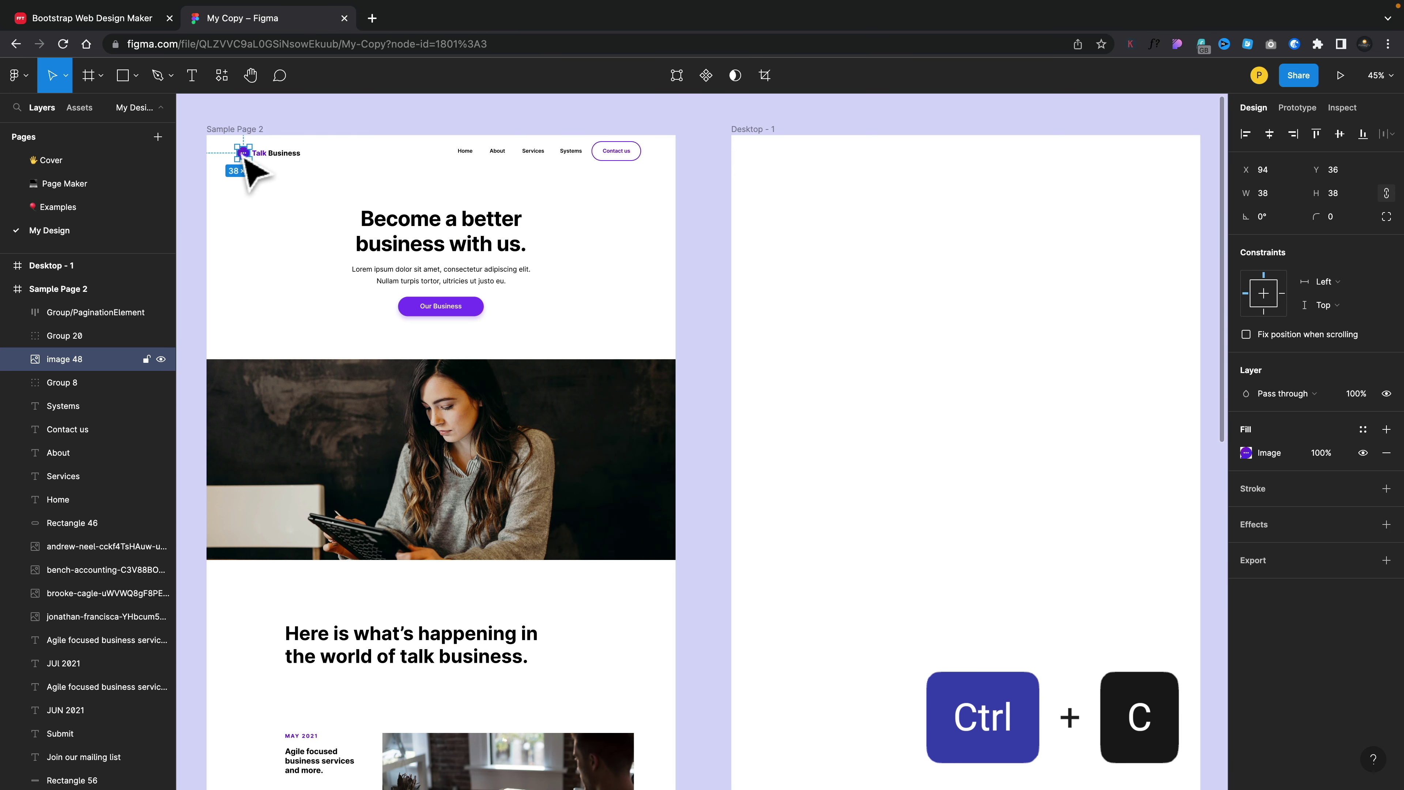
{"action": "left_click", "coordinate": [65, 267]}
{"action": "key", "text": "ctrl+v"}
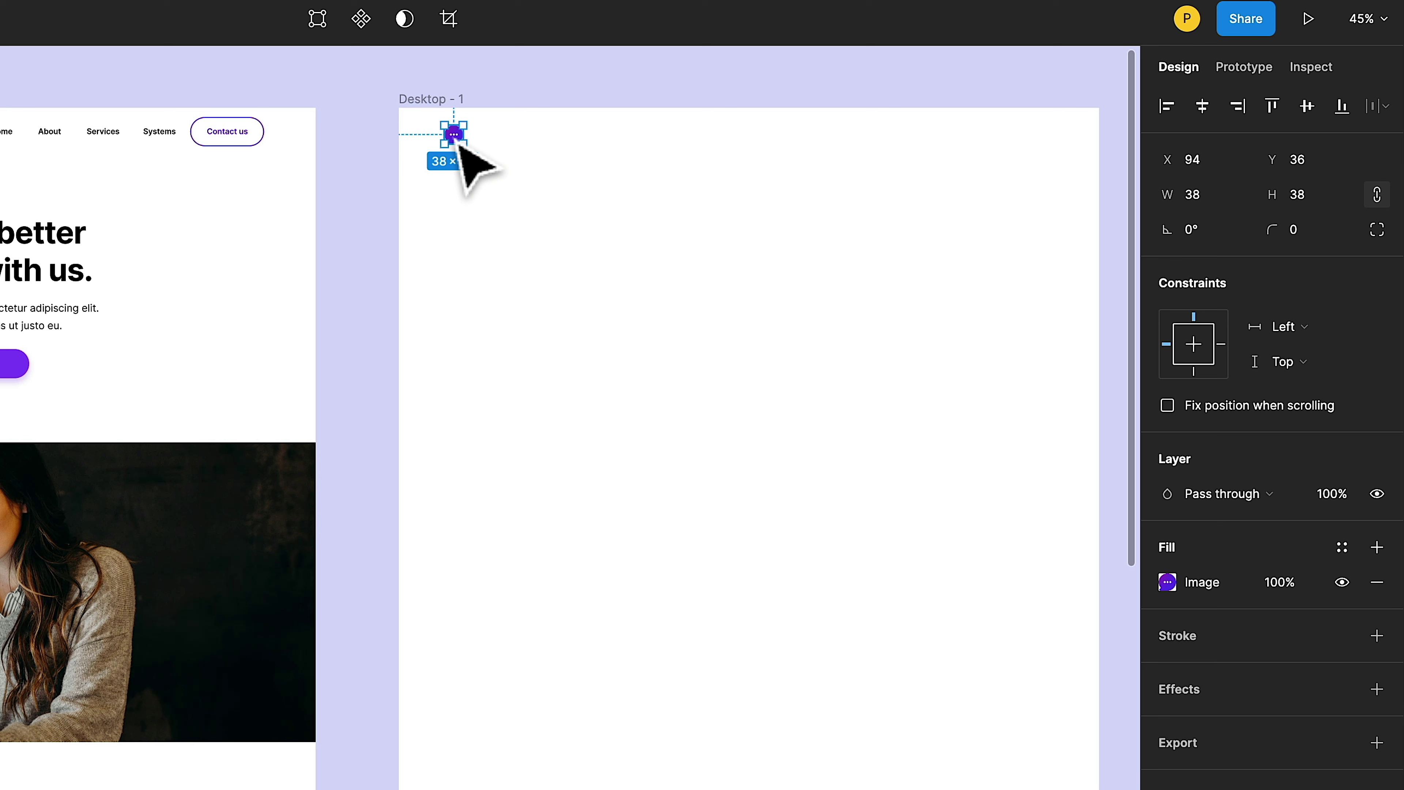
Duplicate the pasted logo into a row of four copies beside it, and delete the copies.
{"action": "key", "text": "alt"}
{"action": "left_click_drag", "start_coordinate": [457, 138], "coordinate": [491, 113]}
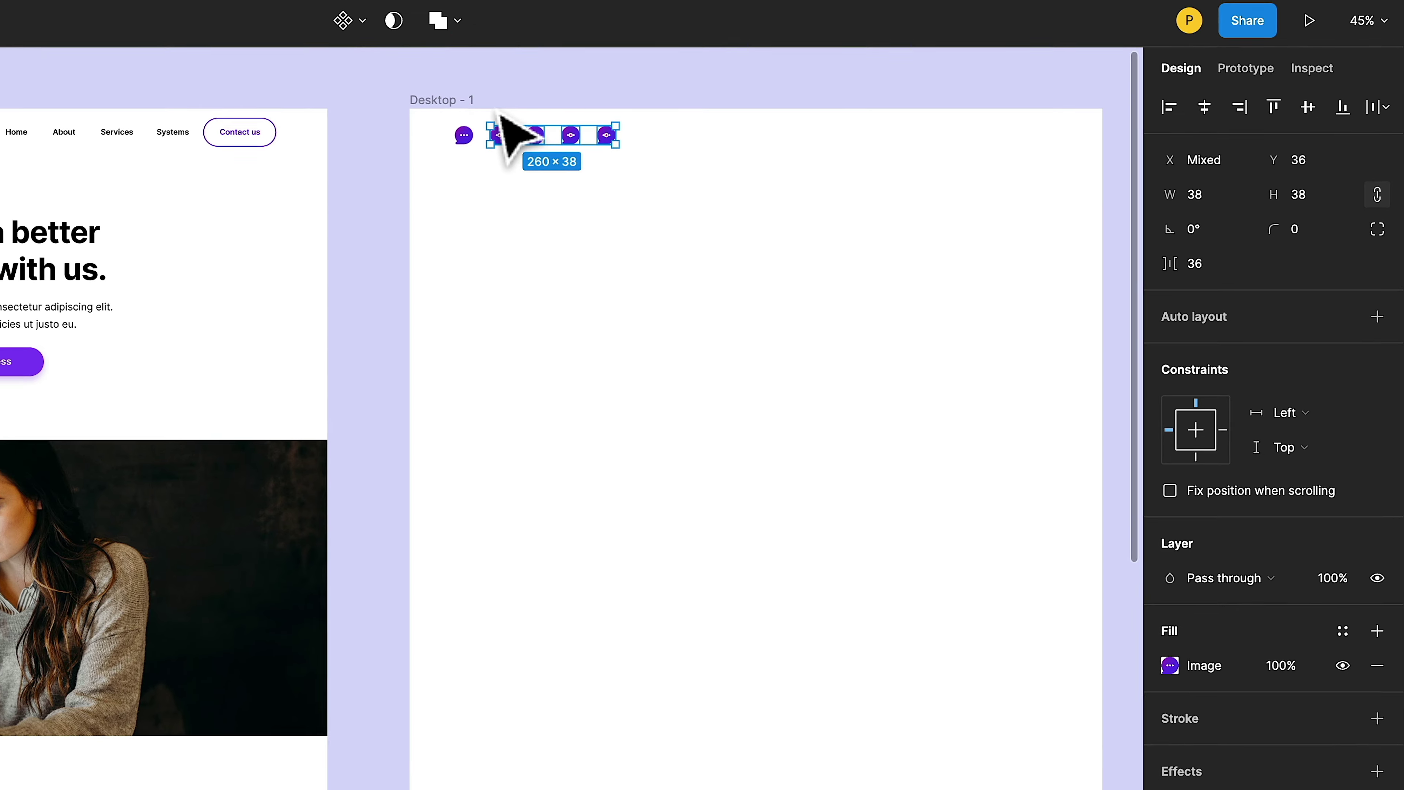
{"action": "key", "text": "Delete"}
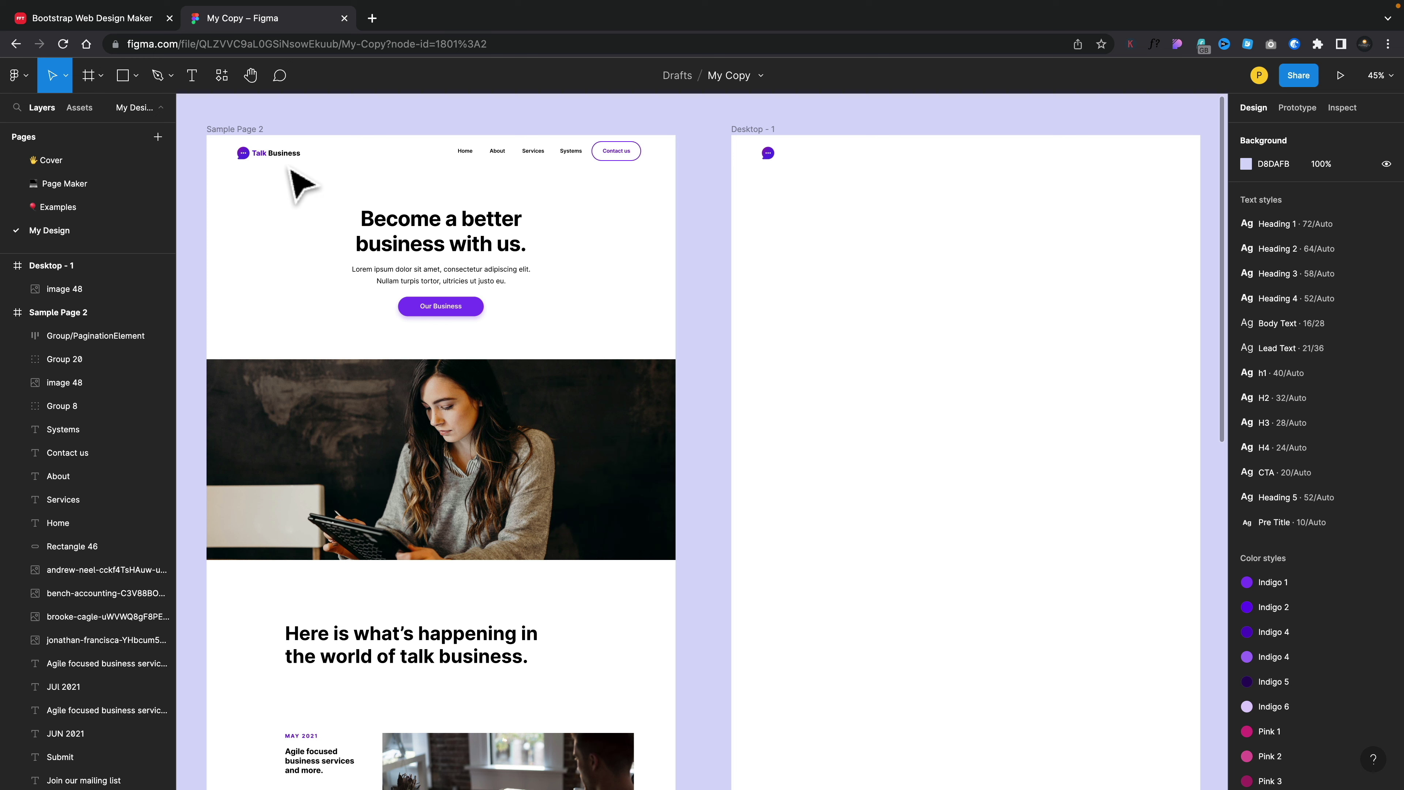
Add the text "Talk Business" next to the logo in the Desktop - 1 frame.
{"action": "scroll", "coordinate": [802, 217], "scroll_direction": "up", "scroll_amount": 5, "text": "ctrl"}
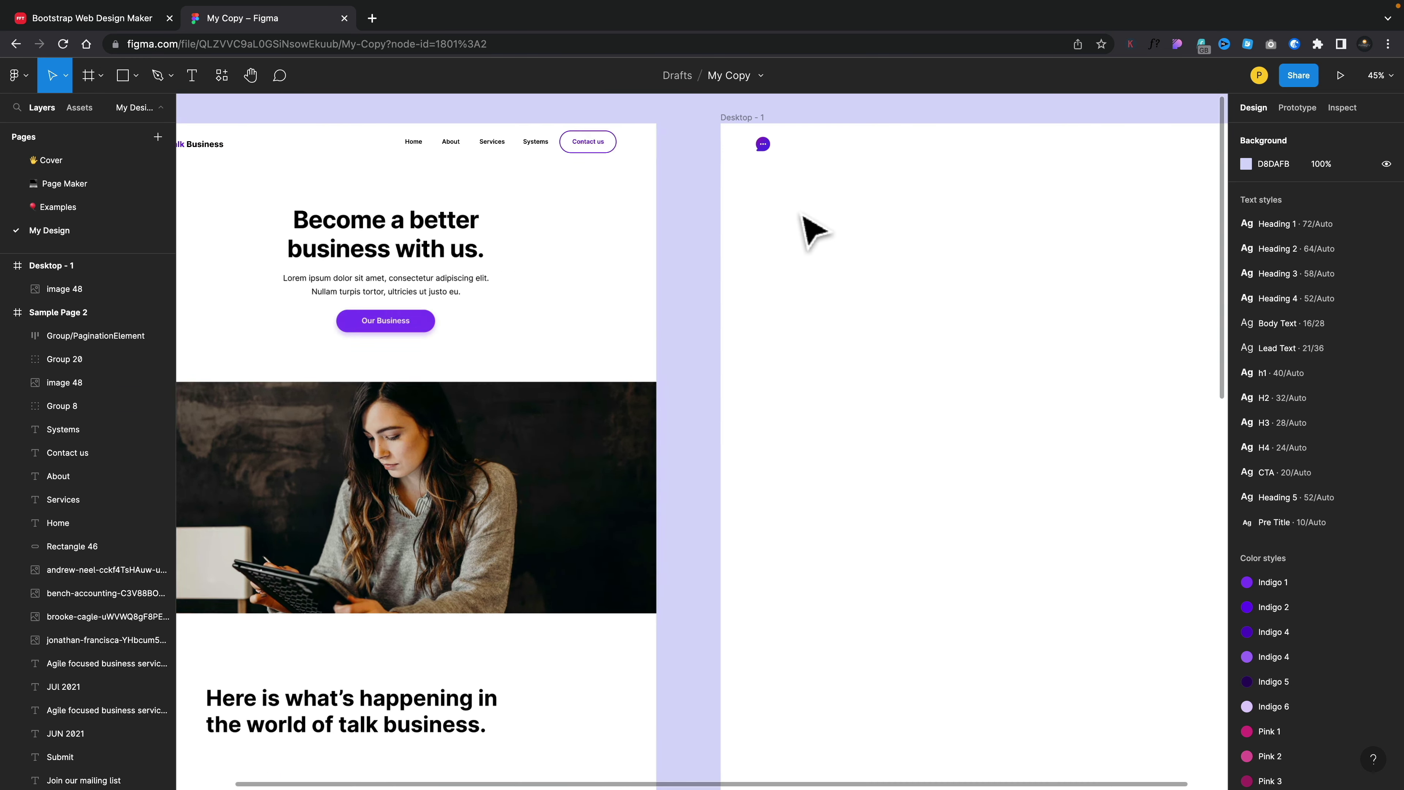
{"action": "scroll", "coordinate": [810, 229], "scroll_direction": "right", "scroll_amount": 3}
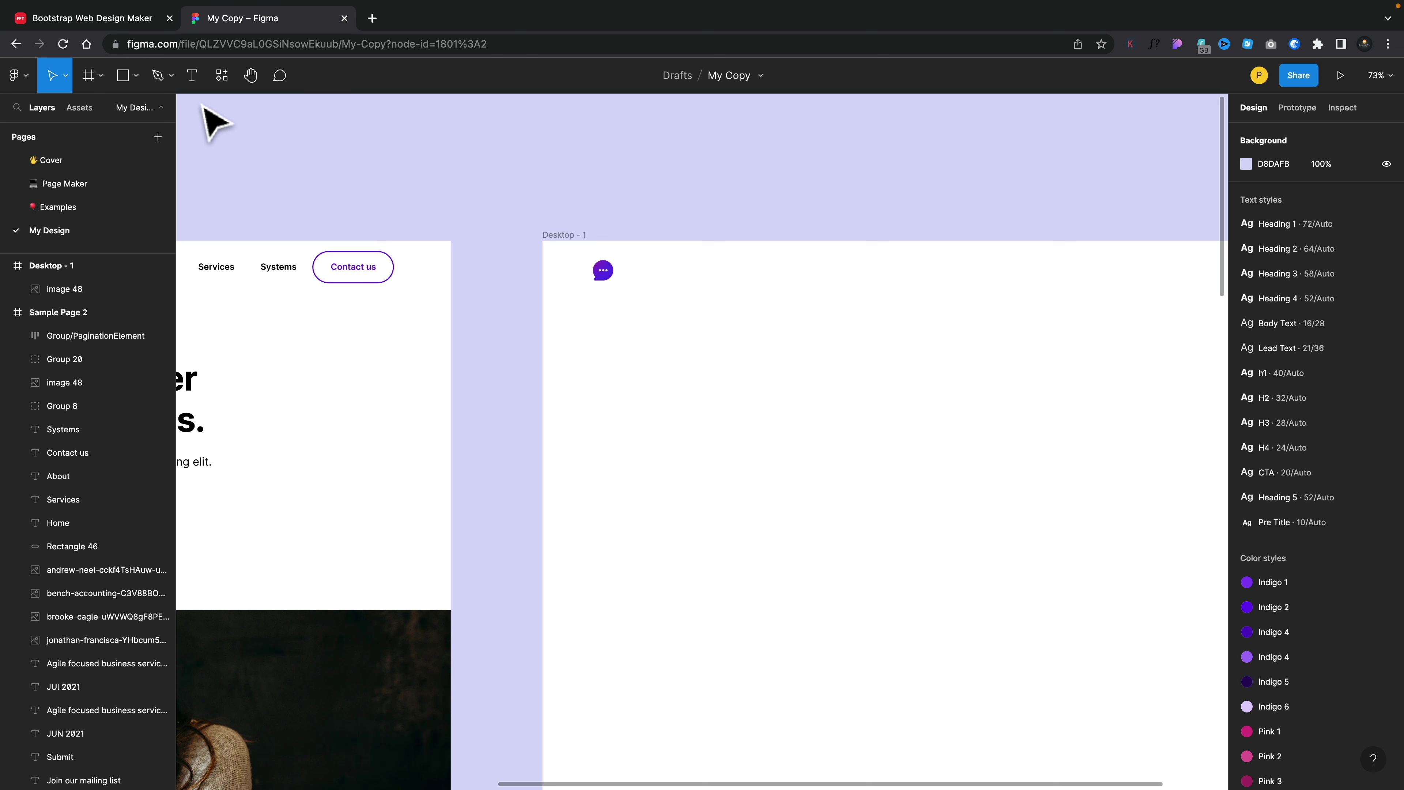
{"action": "left_click", "coordinate": [192, 76]}
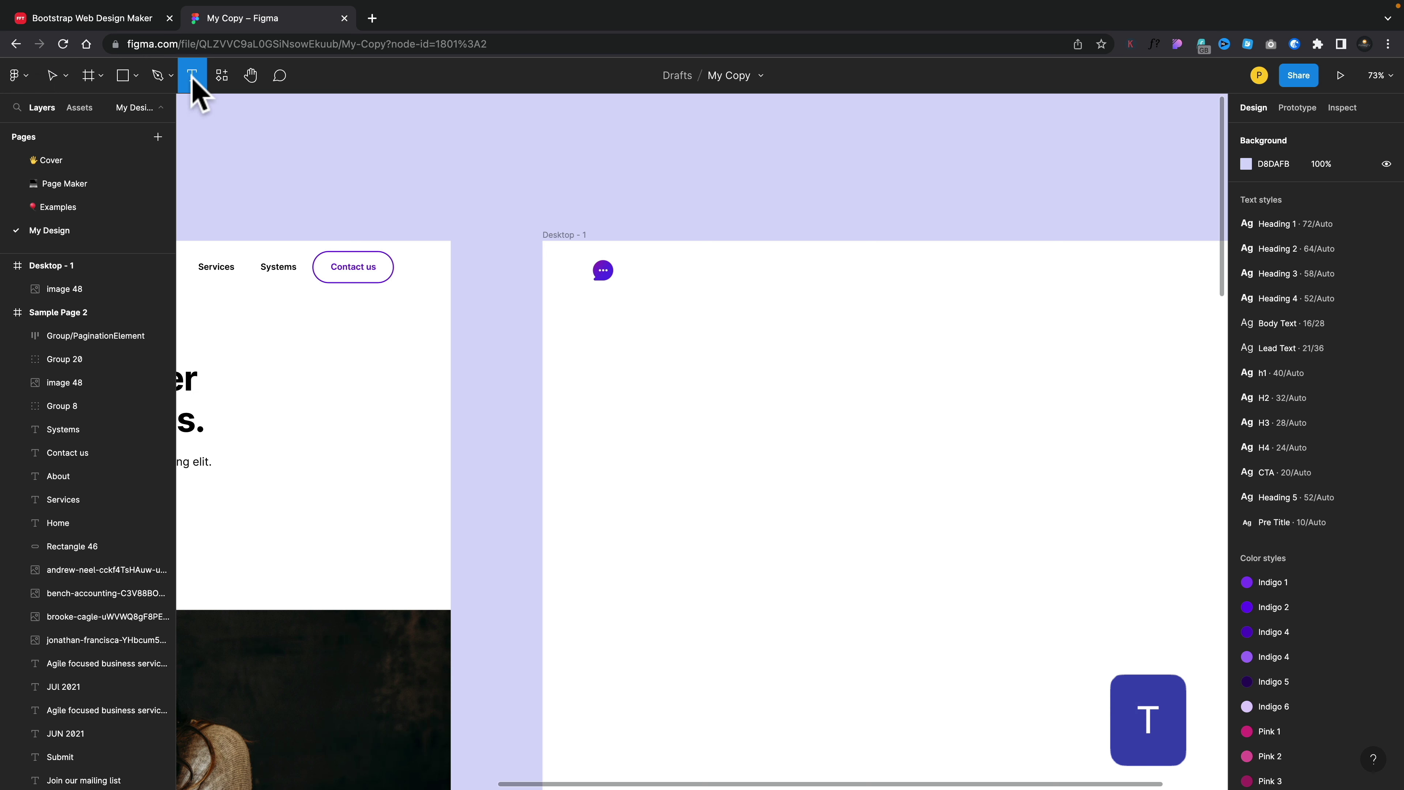
{"action": "left_click", "coordinate": [624, 269]}
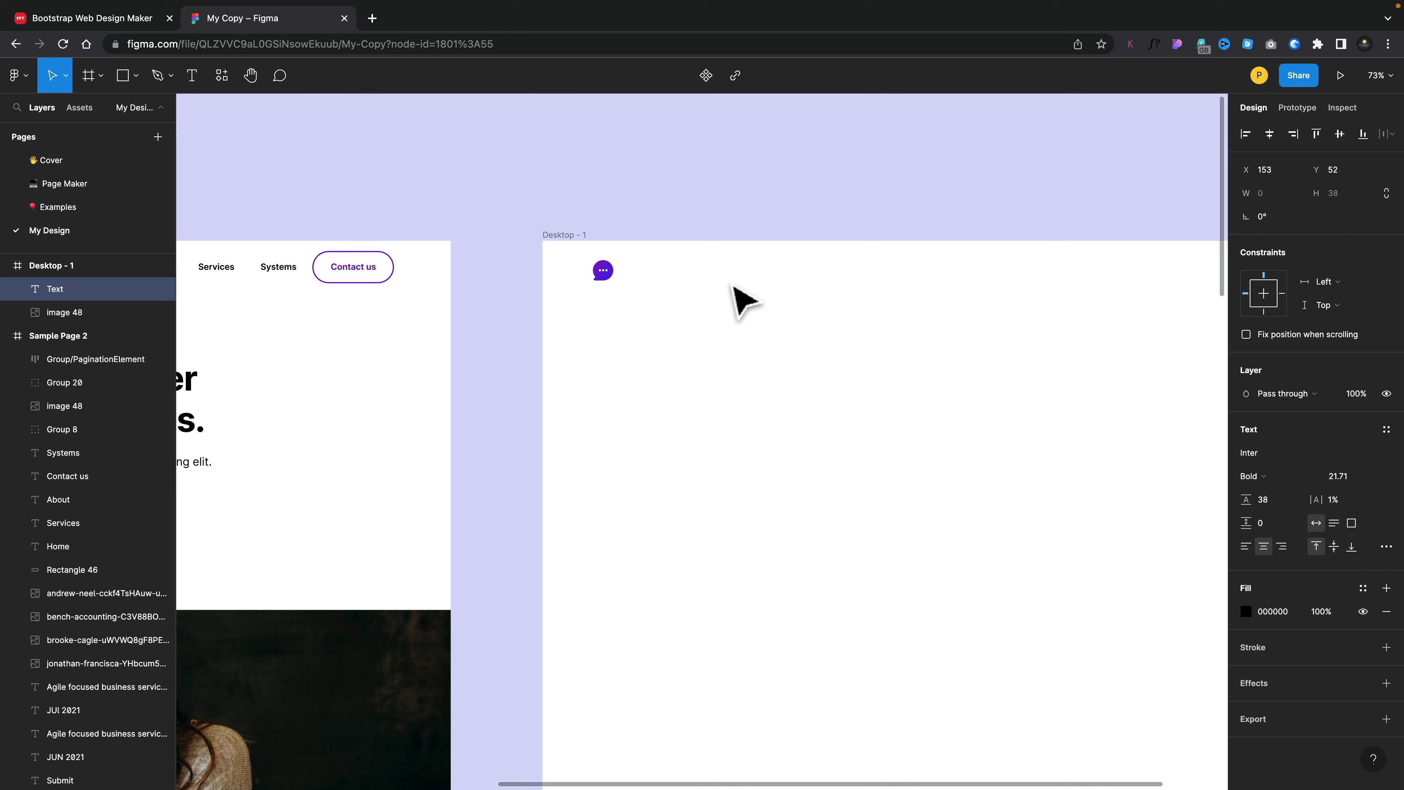
{"action": "scroll", "coordinate": [734, 286], "scroll_direction": "right", "scroll_amount": 2}
{"action": "type", "text": "Talk Business"}
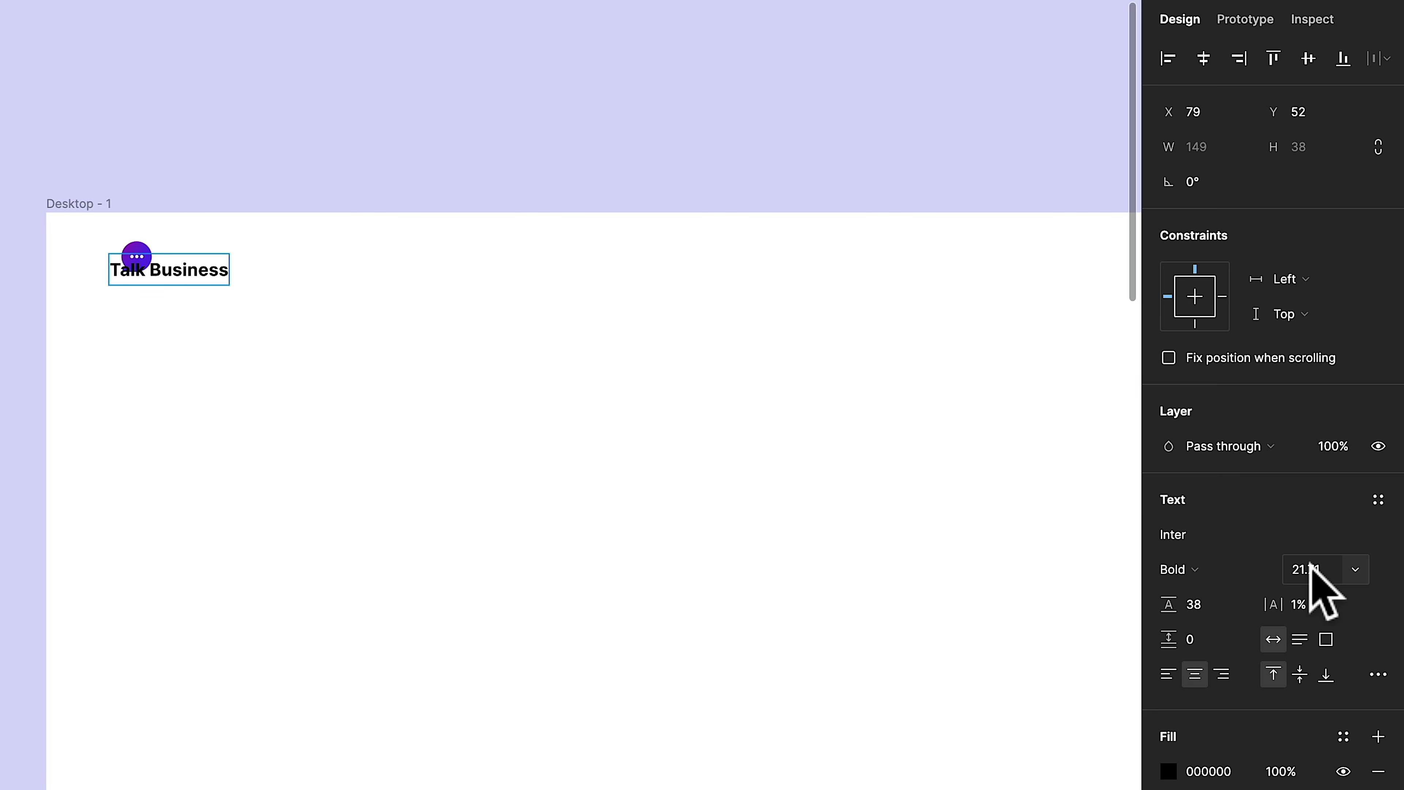
Examine the typography settings of the logo text in Sample Page 2's header for comparison with the new text.
{"action": "scroll", "coordinate": [244, 658], "scroll_direction": "left", "scroll_amount": 15}
{"action": "scroll", "coordinate": [228, 630], "scroll_direction": "left", "scroll_amount": 3}
{"action": "left_click", "coordinate": [4, 254]}
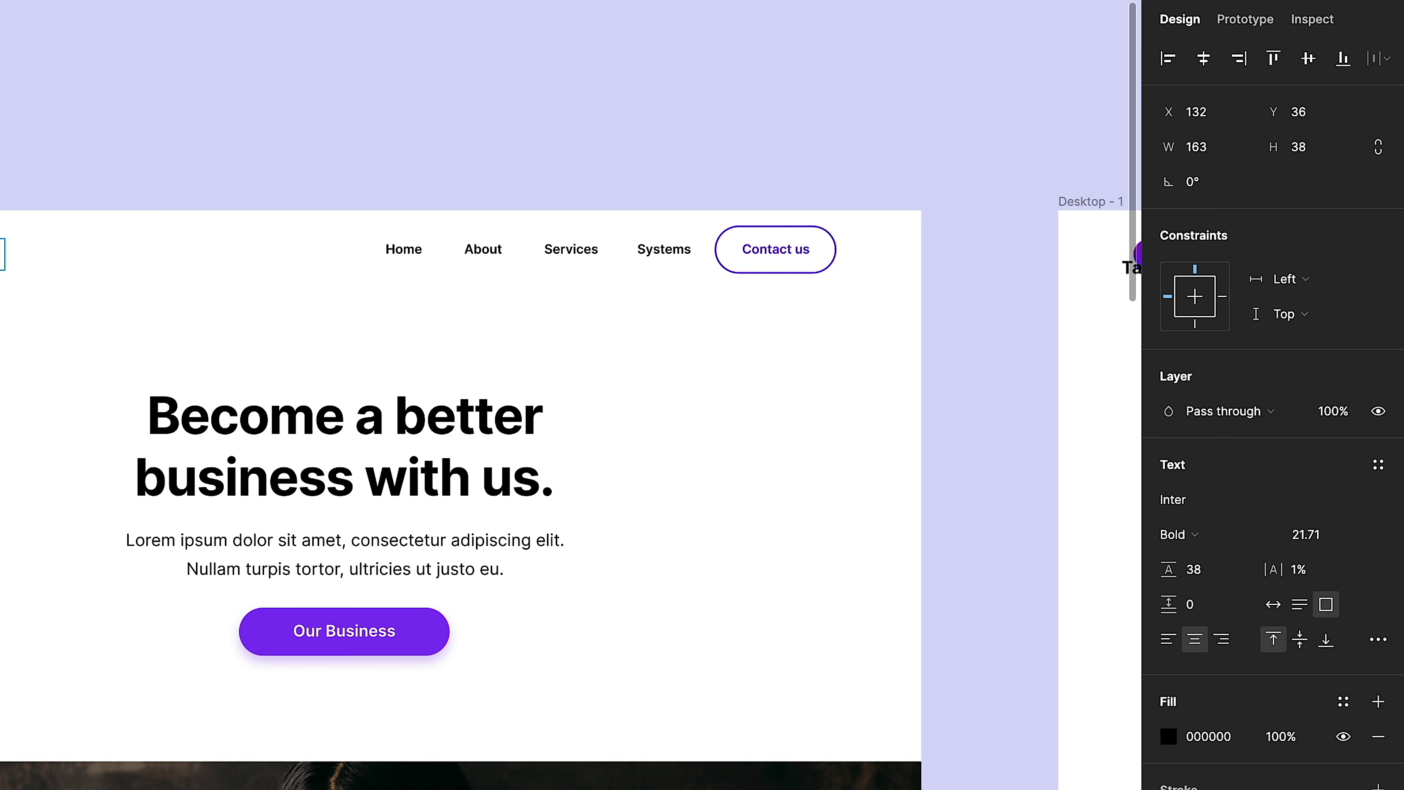
{"action": "scroll", "coordinate": [501, 392], "scroll_direction": "right", "scroll_amount": 10}
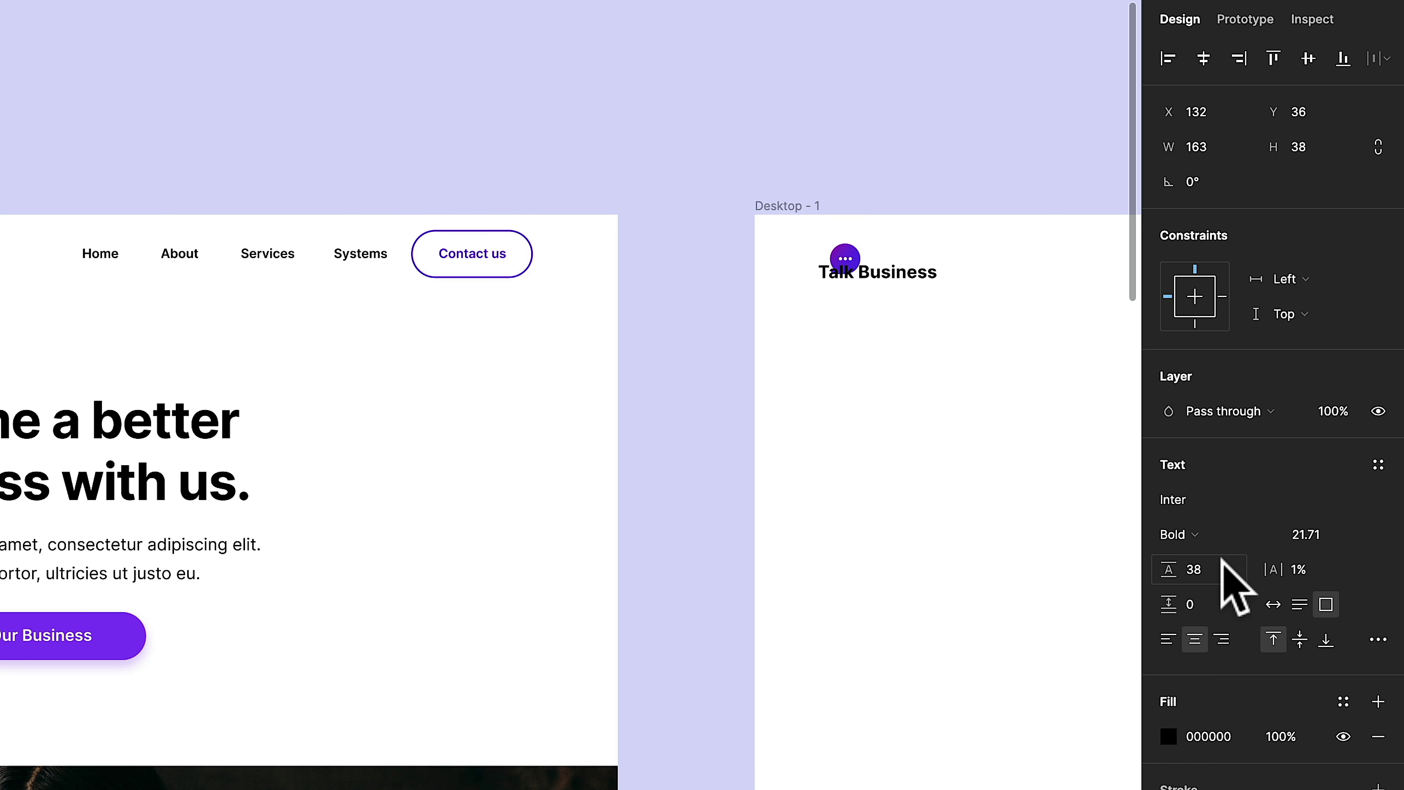
{"action": "scroll", "coordinate": [1102, 595], "scroll_direction": "right", "scroll_amount": 10}
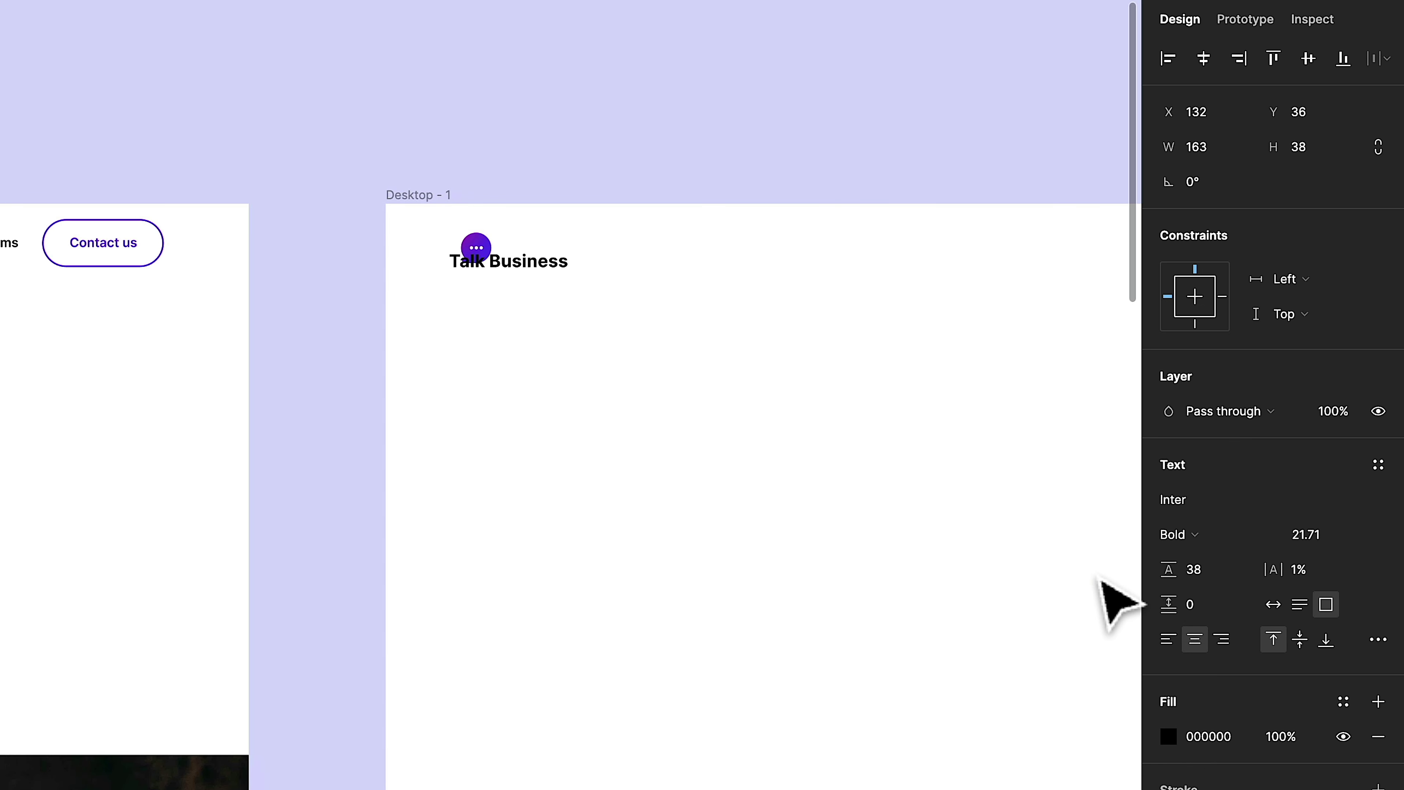
Try a line height of 50 on the word "Business" in the Desktop - 1 frame, and return it to 38.
{"action": "double_click", "coordinate": [538, 257]}
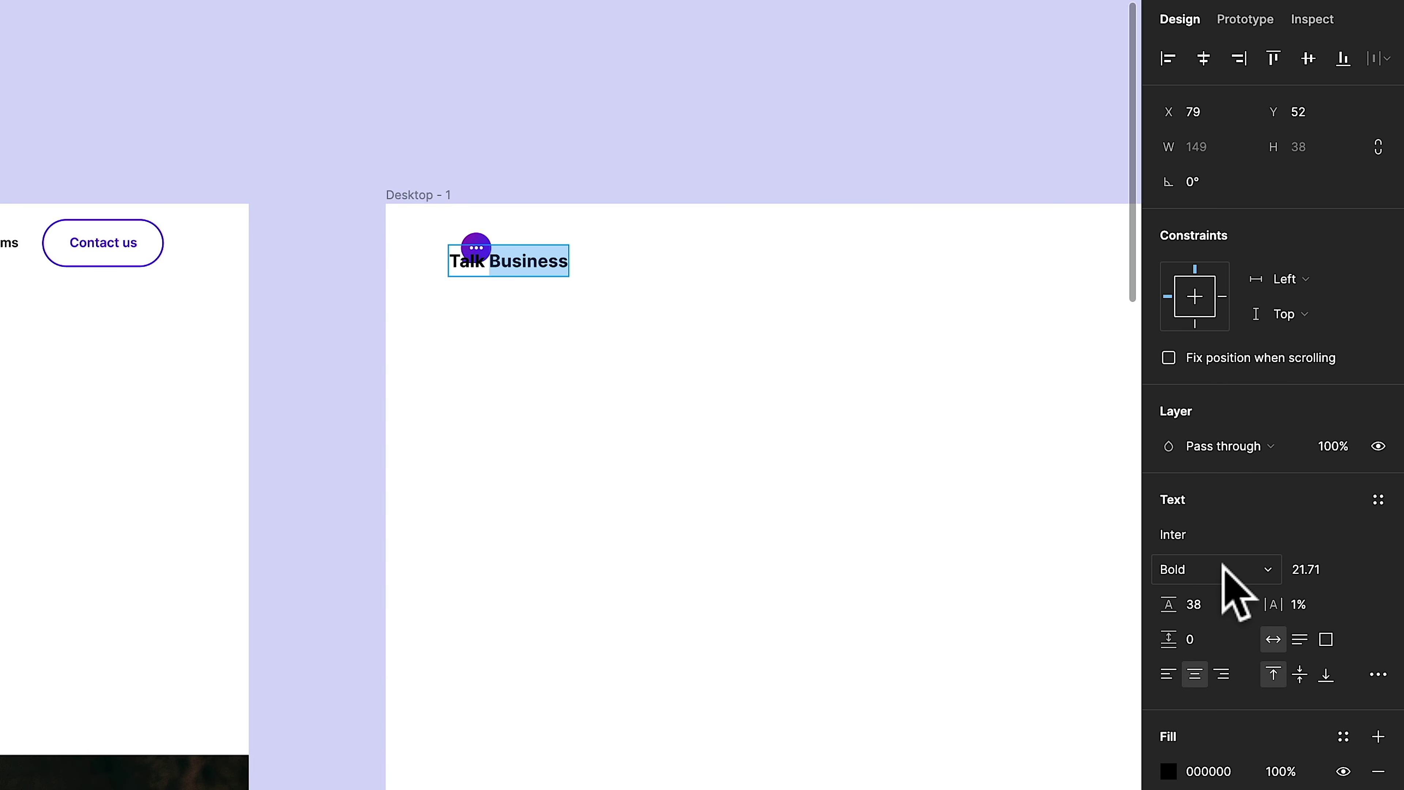
{"action": "left_click", "coordinate": [1194, 602]}
{"action": "type", "text": "50"}
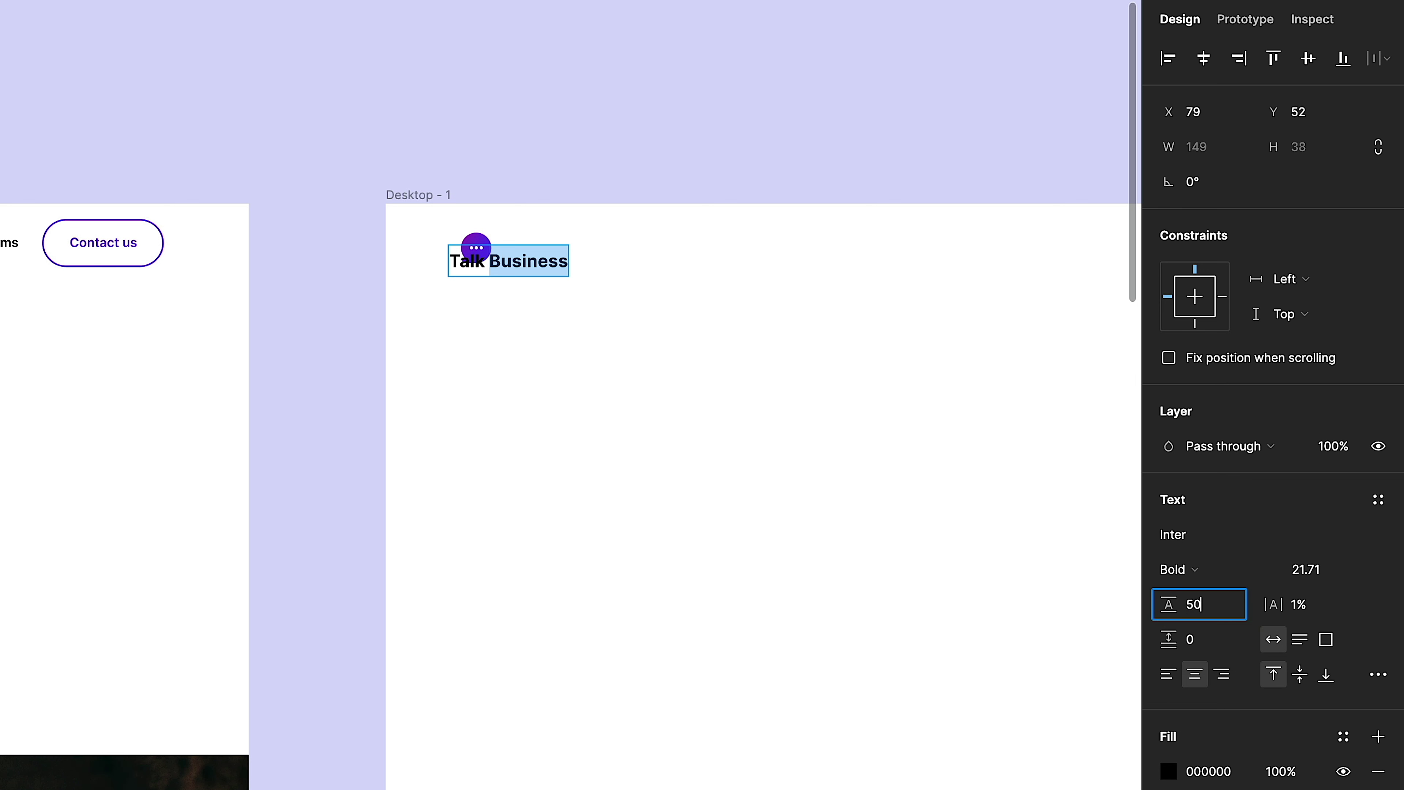
{"action": "key", "text": "Return"}
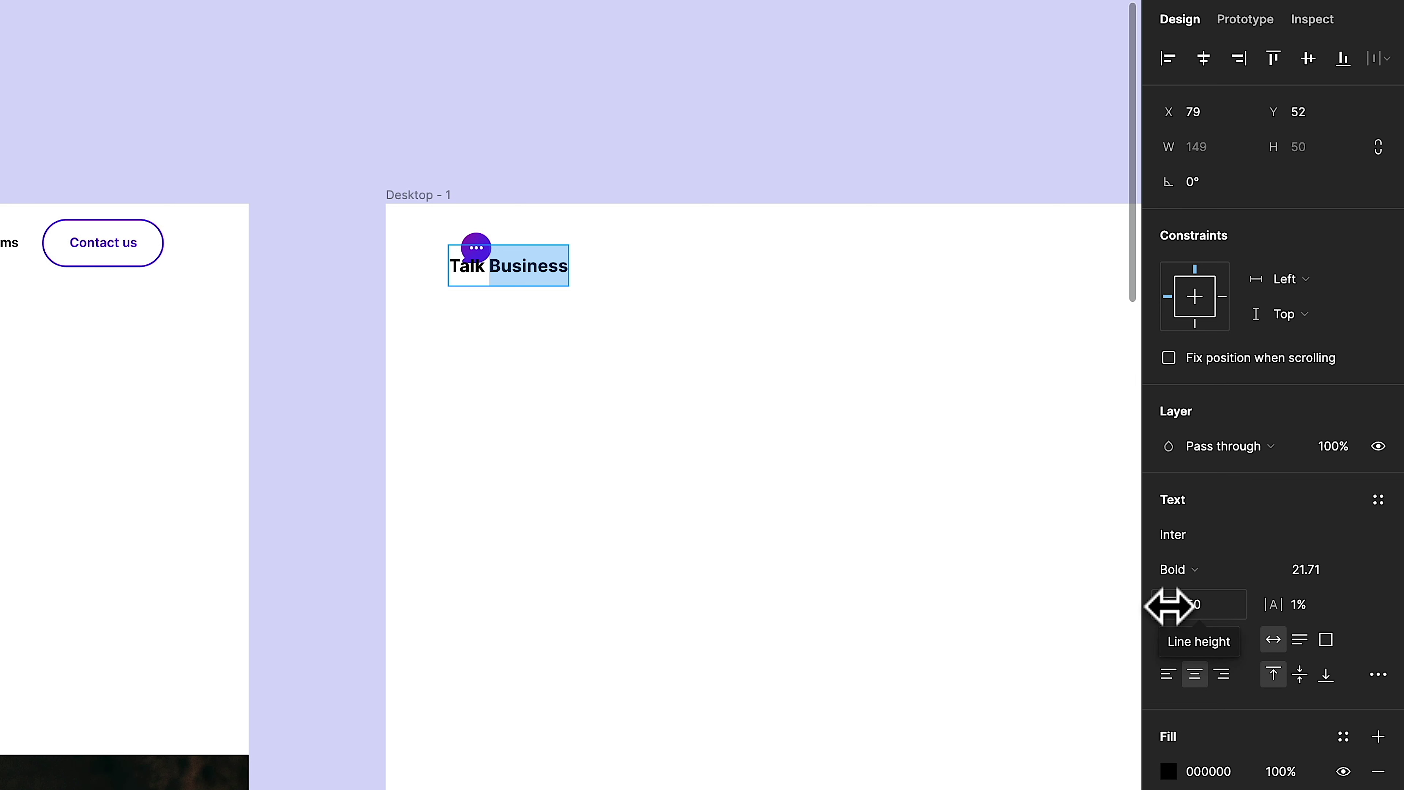
{"action": "mouse_move", "coordinate": [1168, 605]}
{"action": "left_mouse_down"}
{"action": "mouse_move", "coordinate": [1231, 605]}
{"action": "mouse_move", "coordinate": [1126, 607]}
{"action": "mouse_move", "coordinate": [1158, 605]}
{"action": "left_mouse_up"}
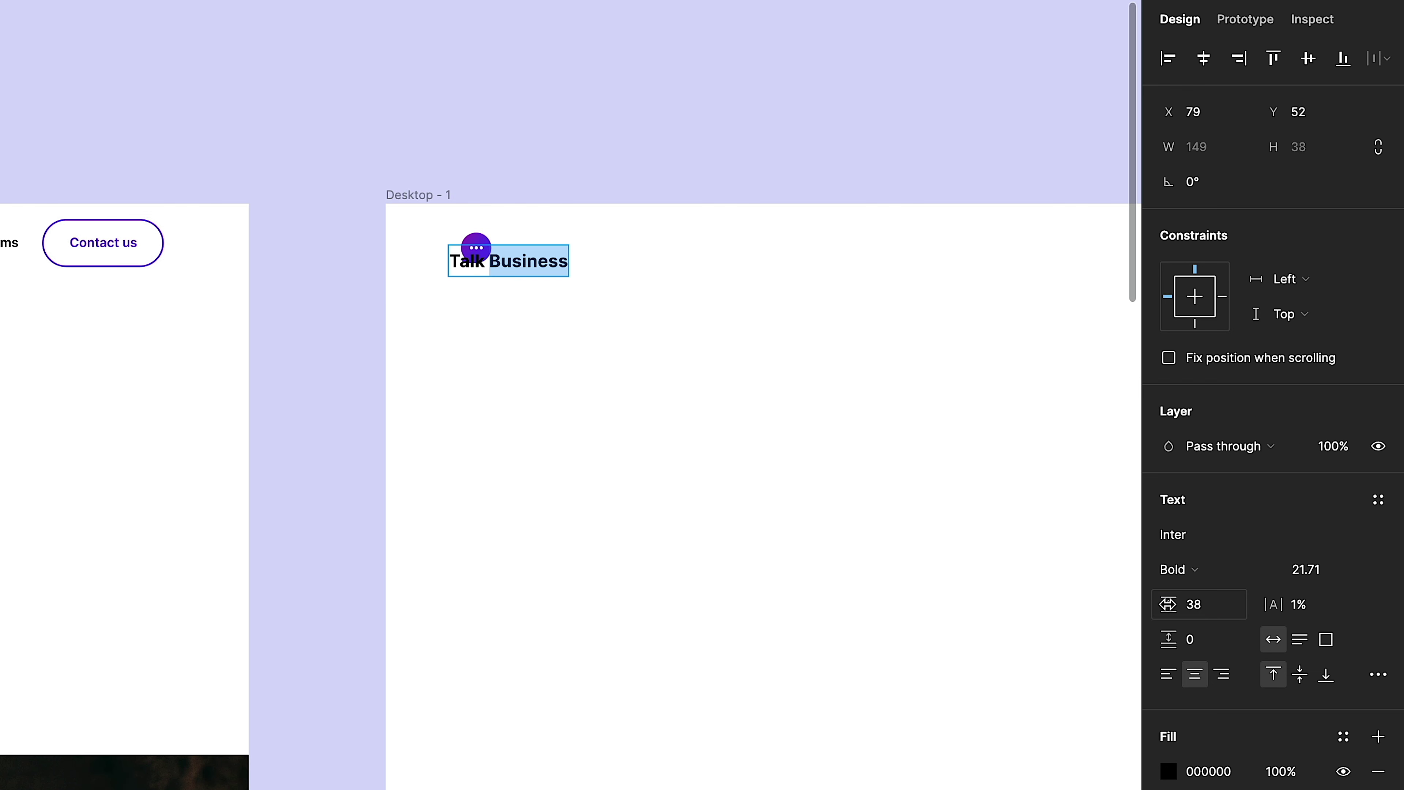
Move the "Talk Business" text beside the logo to X 154, Y 36, aligned with it vertically.
{"action": "left_click", "coordinate": [340, 300]}
{"action": "left_click_drag", "start_coordinate": [536, 265], "coordinate": [593, 255]}
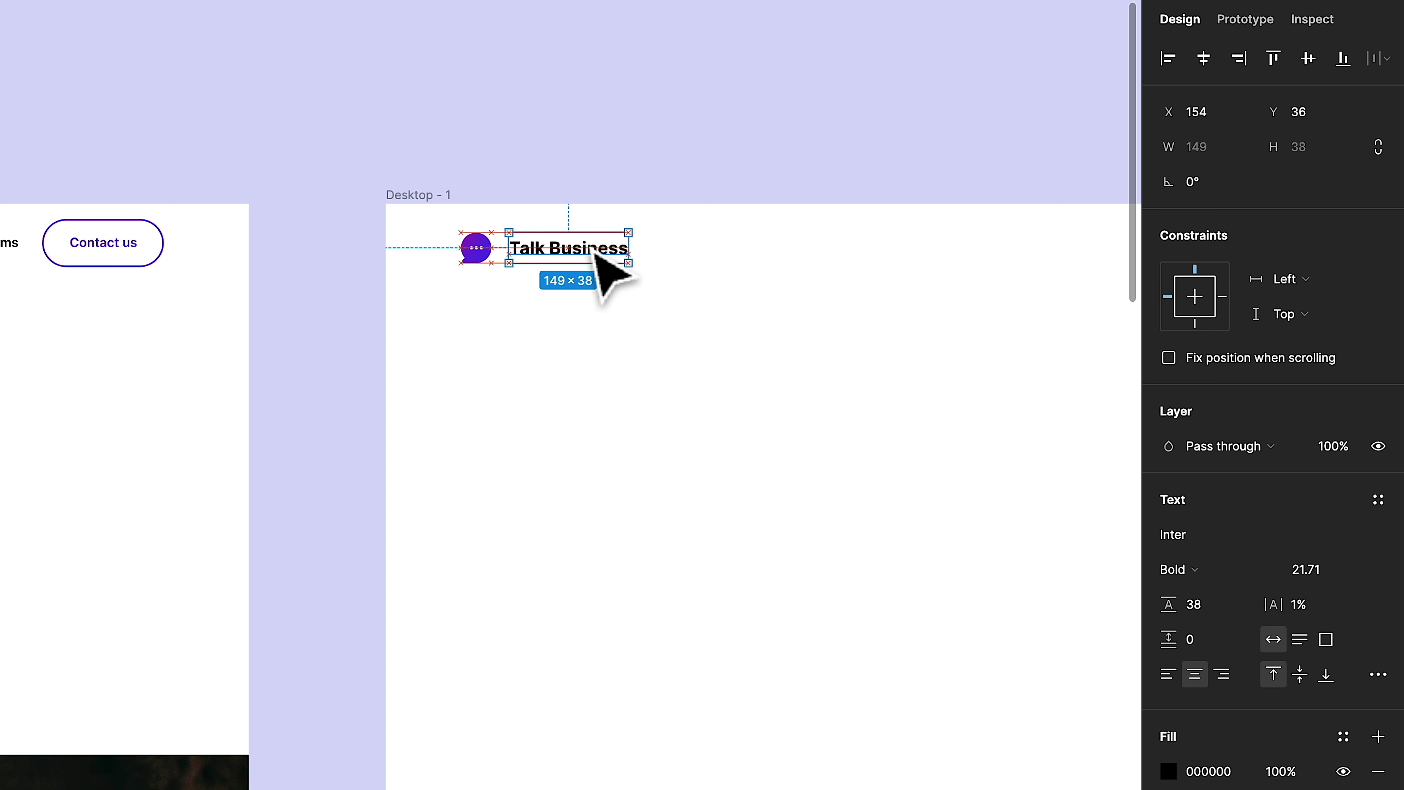
{"action": "left_click", "coordinate": [592, 251]}
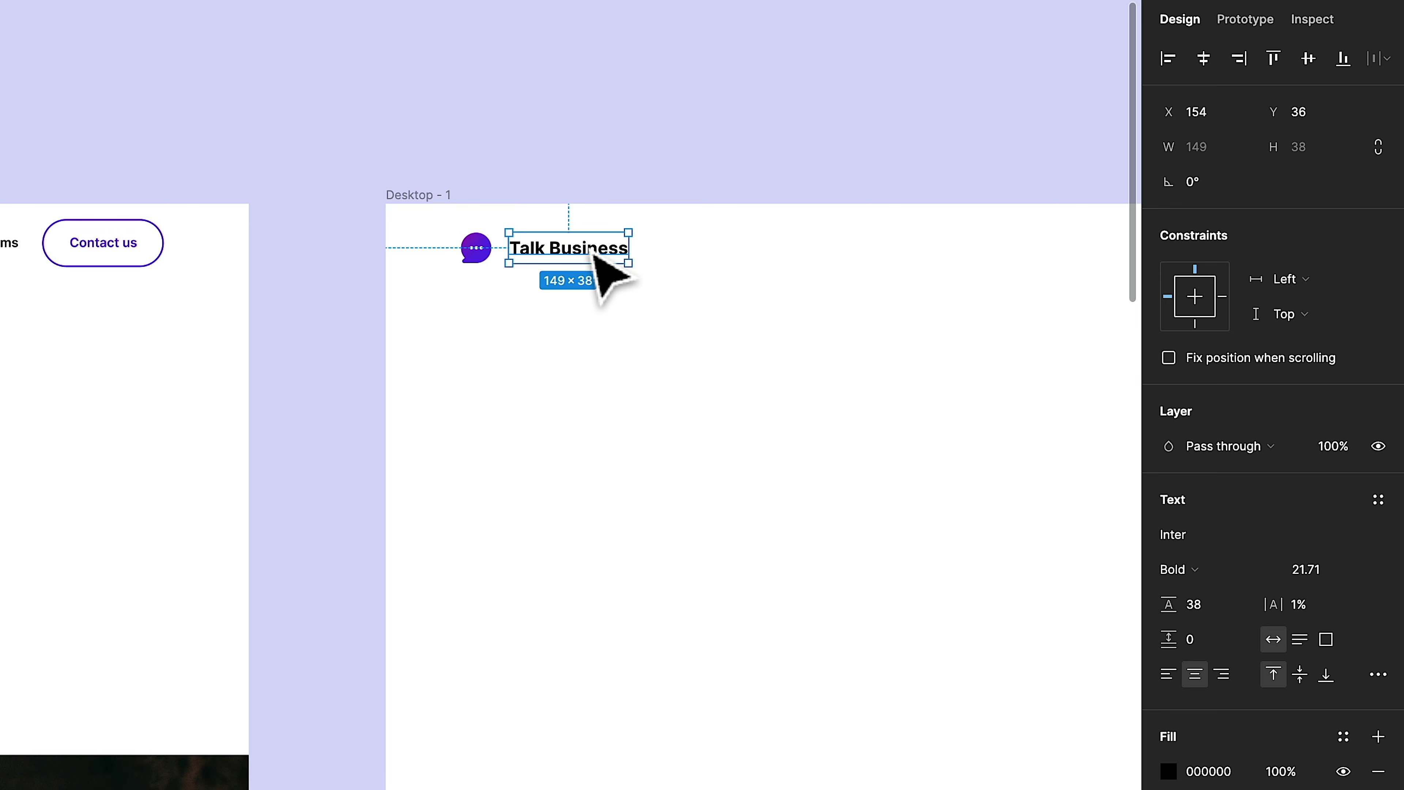
{"action": "scroll", "coordinate": [611, 277], "scroll_direction": "right", "scroll_amount": 3}
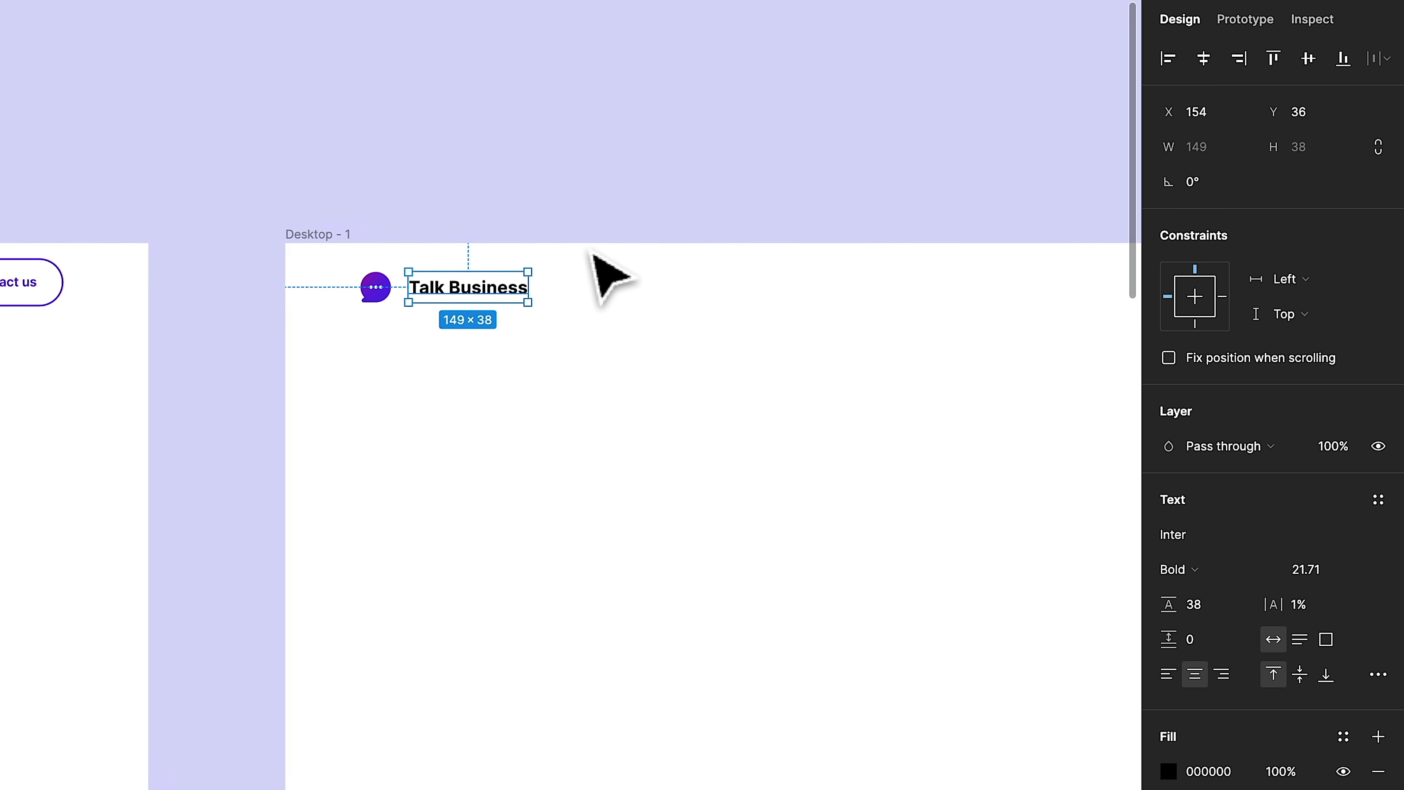
Move the "Talk Business" text closer to the logo icon, to X 144, keeping Y at 36.
{"action": "scroll", "coordinate": [501, 354], "scroll_direction": "up", "scroll_amount": 5}
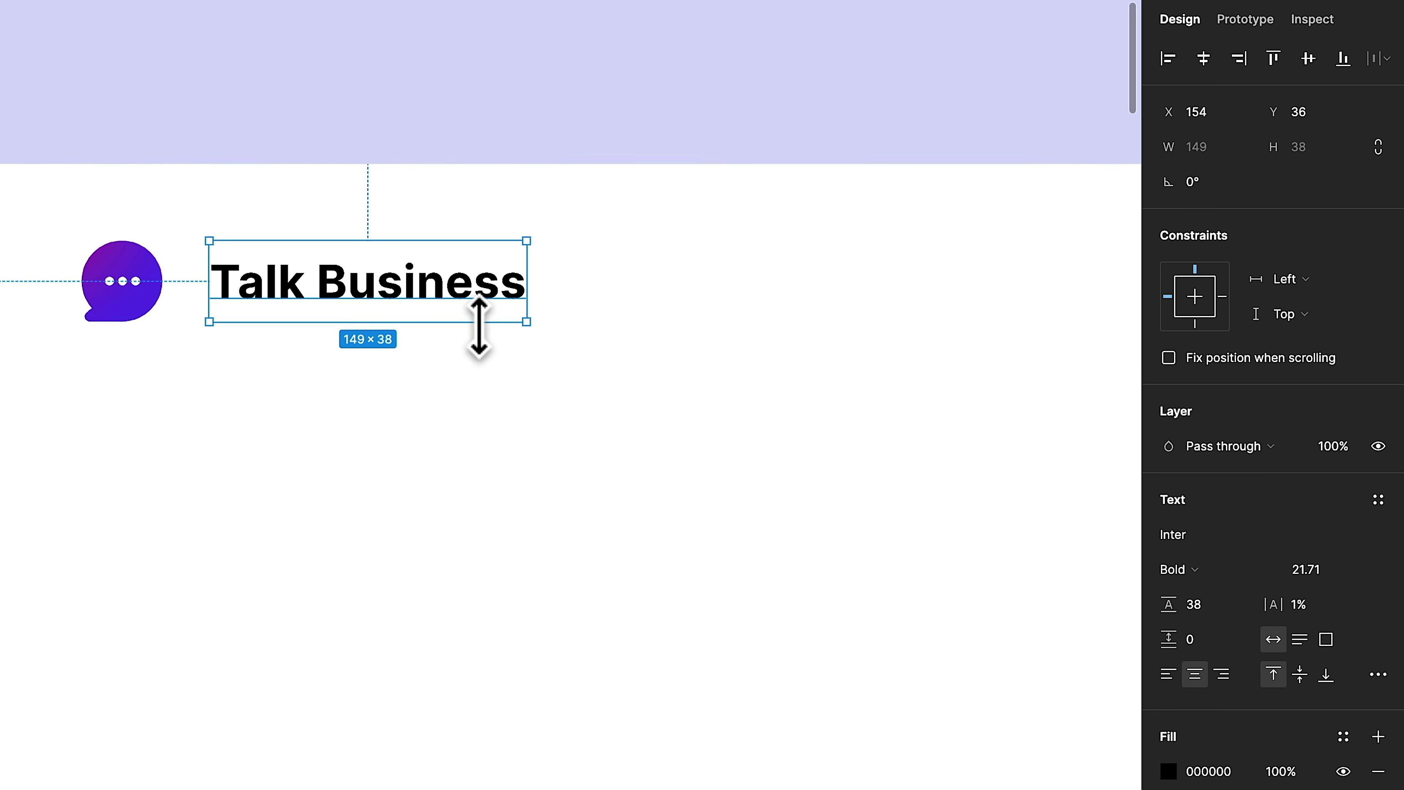
{"action": "left_click_drag", "start_coordinate": [416, 304], "coordinate": [388, 292]}
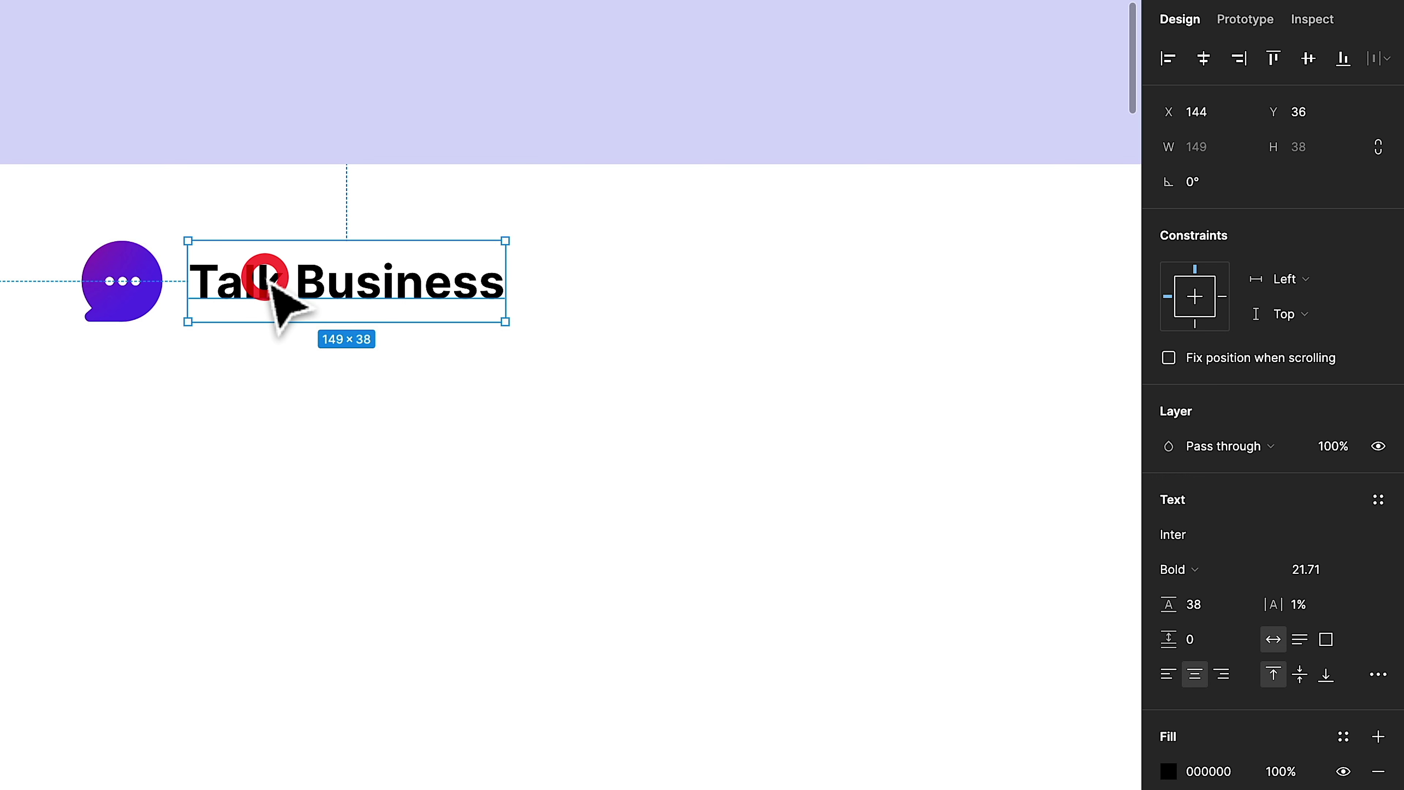
Select only the word "Talk" in the logo text and give it the red fill F23737.
{"action": "double_click", "coordinate": [266, 277]}
{"action": "left_click_drag", "start_coordinate": [279, 276], "coordinate": [197, 279]}
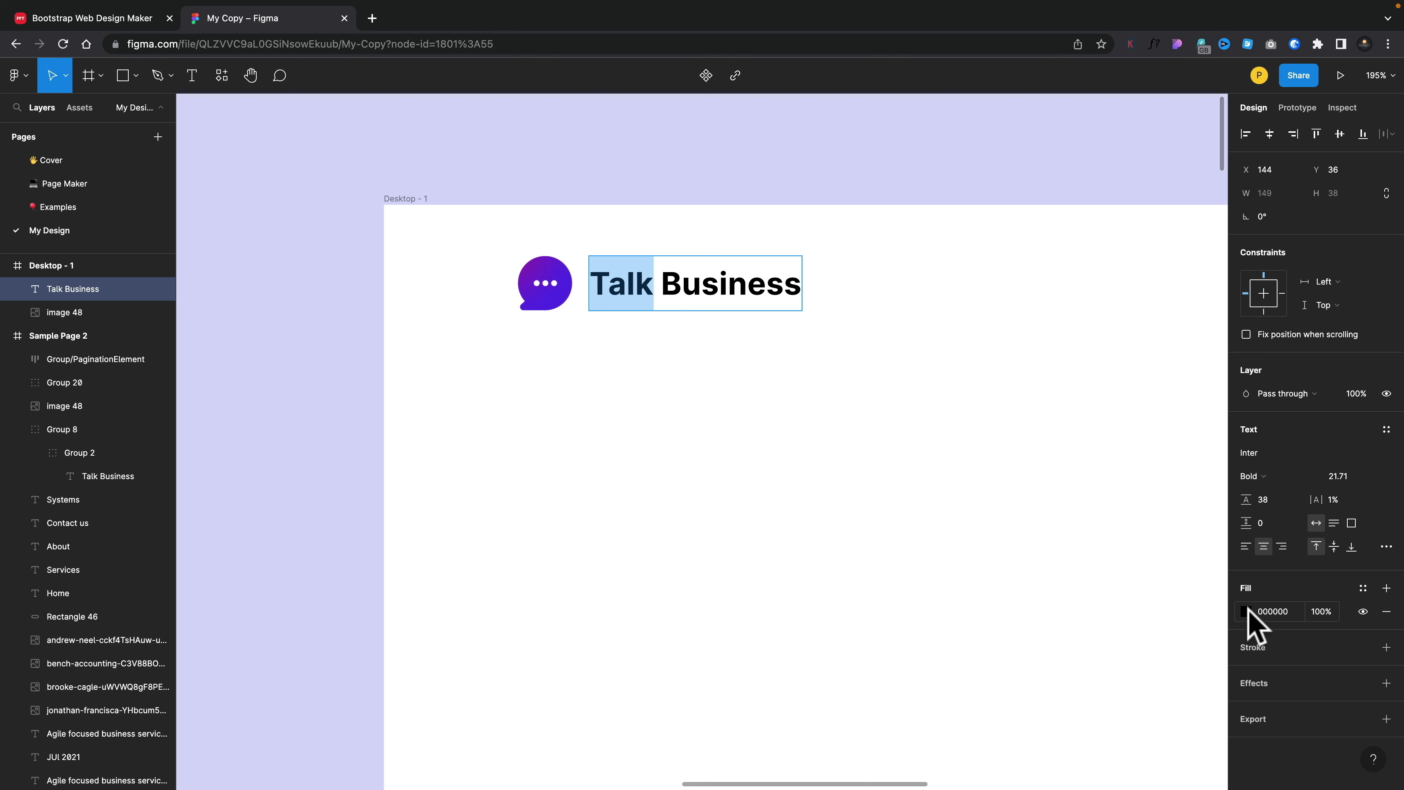
{"action": "left_click", "coordinate": [1248, 608]}
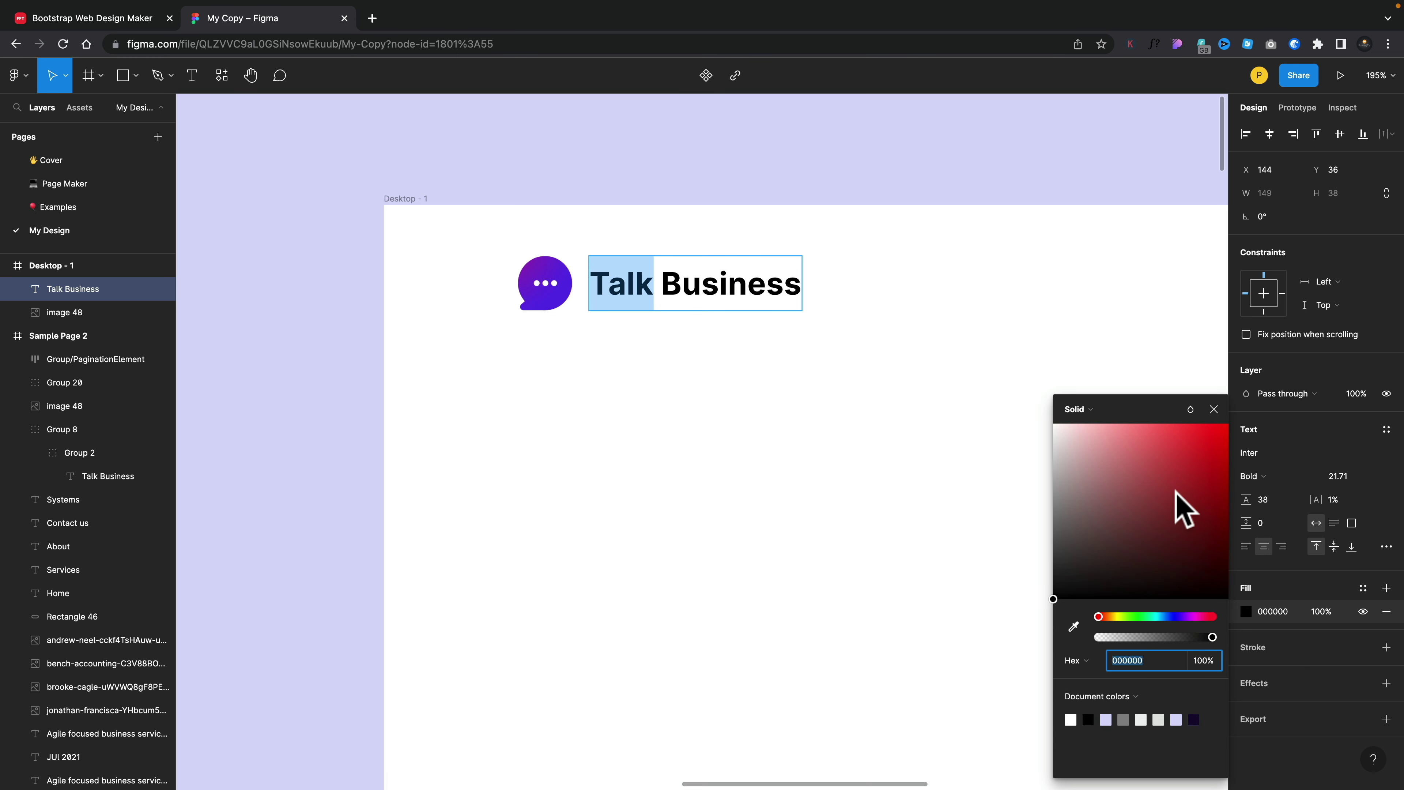
{"action": "left_click_drag", "start_coordinate": [1185, 462], "coordinate": [1189, 430]}
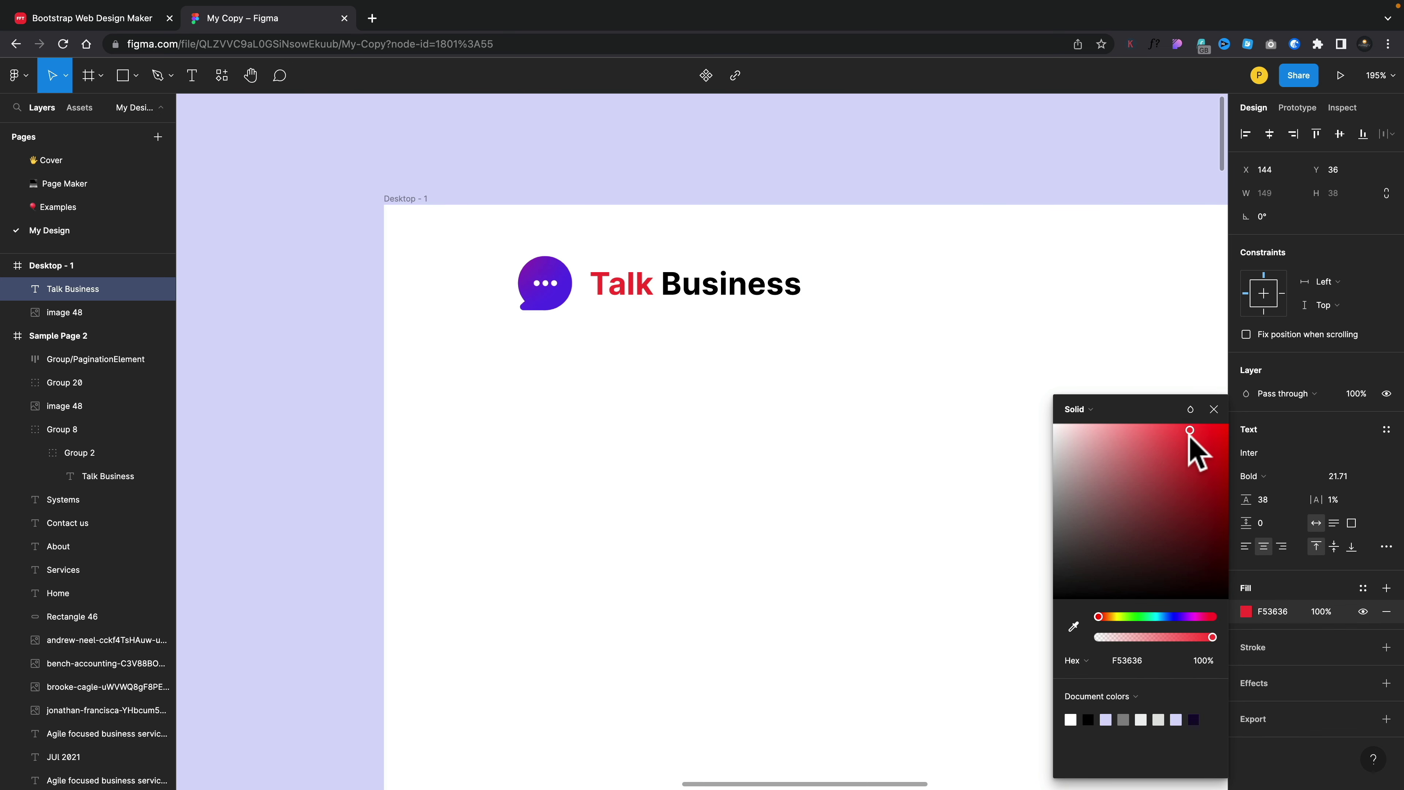
{"action": "left_click", "coordinate": [1094, 410]}
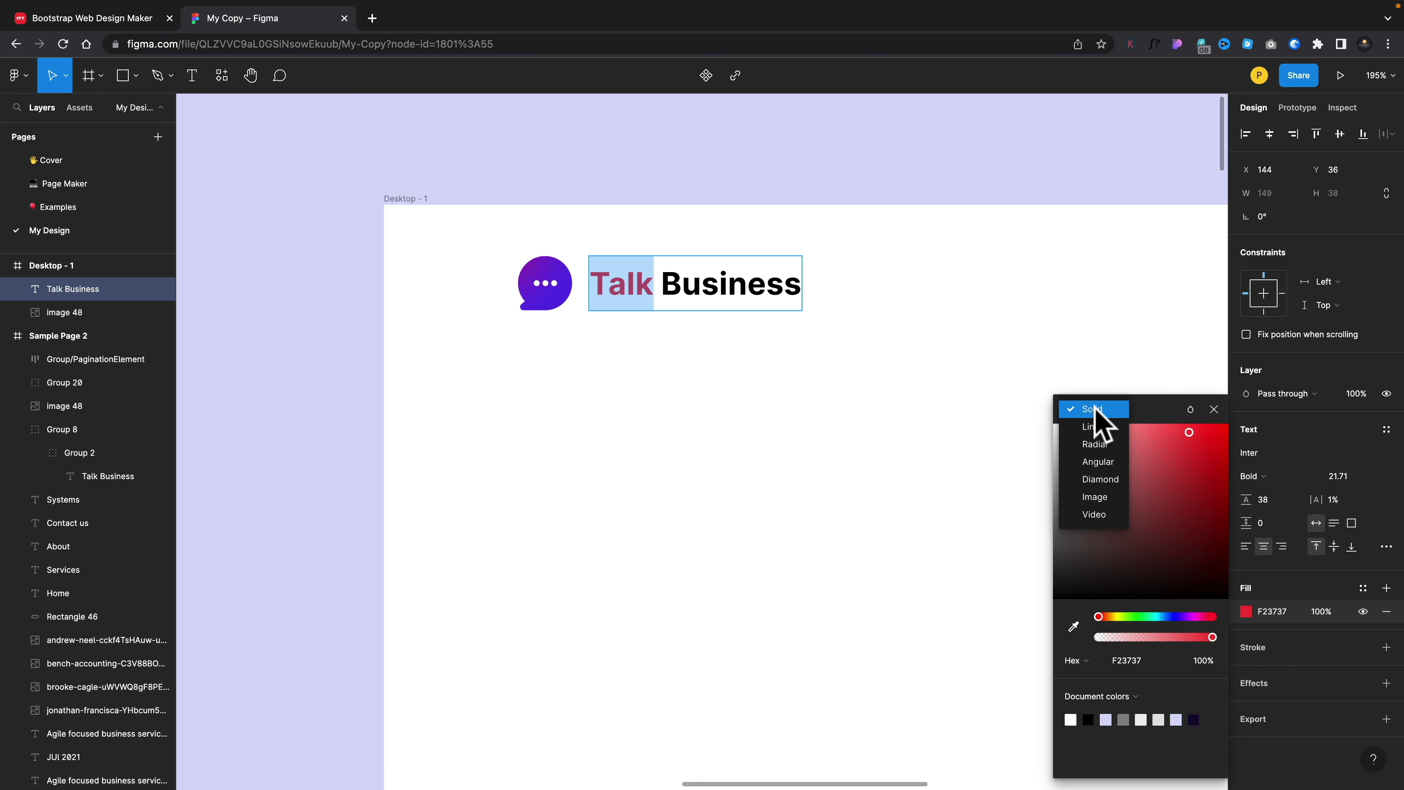
{"action": "left_click", "coordinate": [1151, 414]}
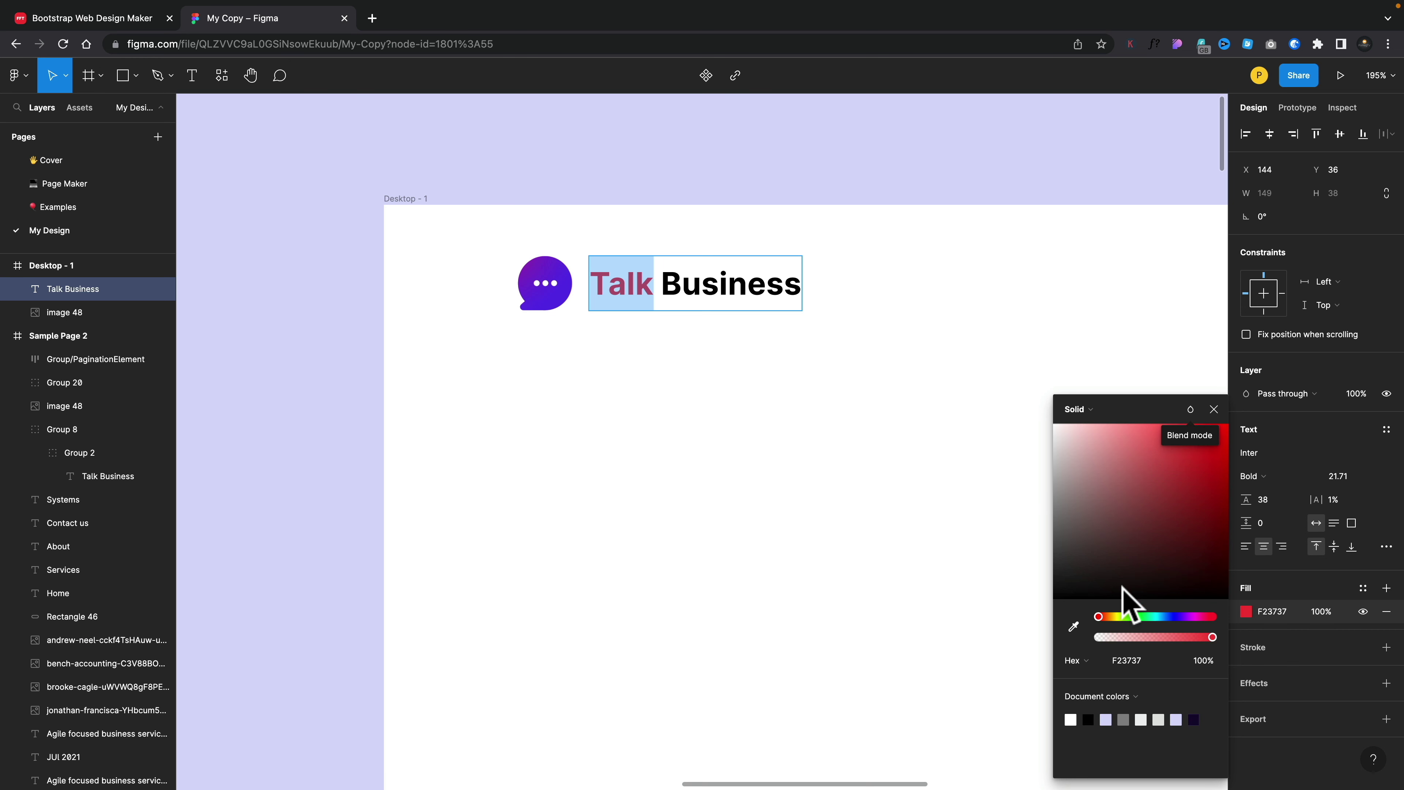
{"action": "left_click", "coordinate": [1085, 661]}
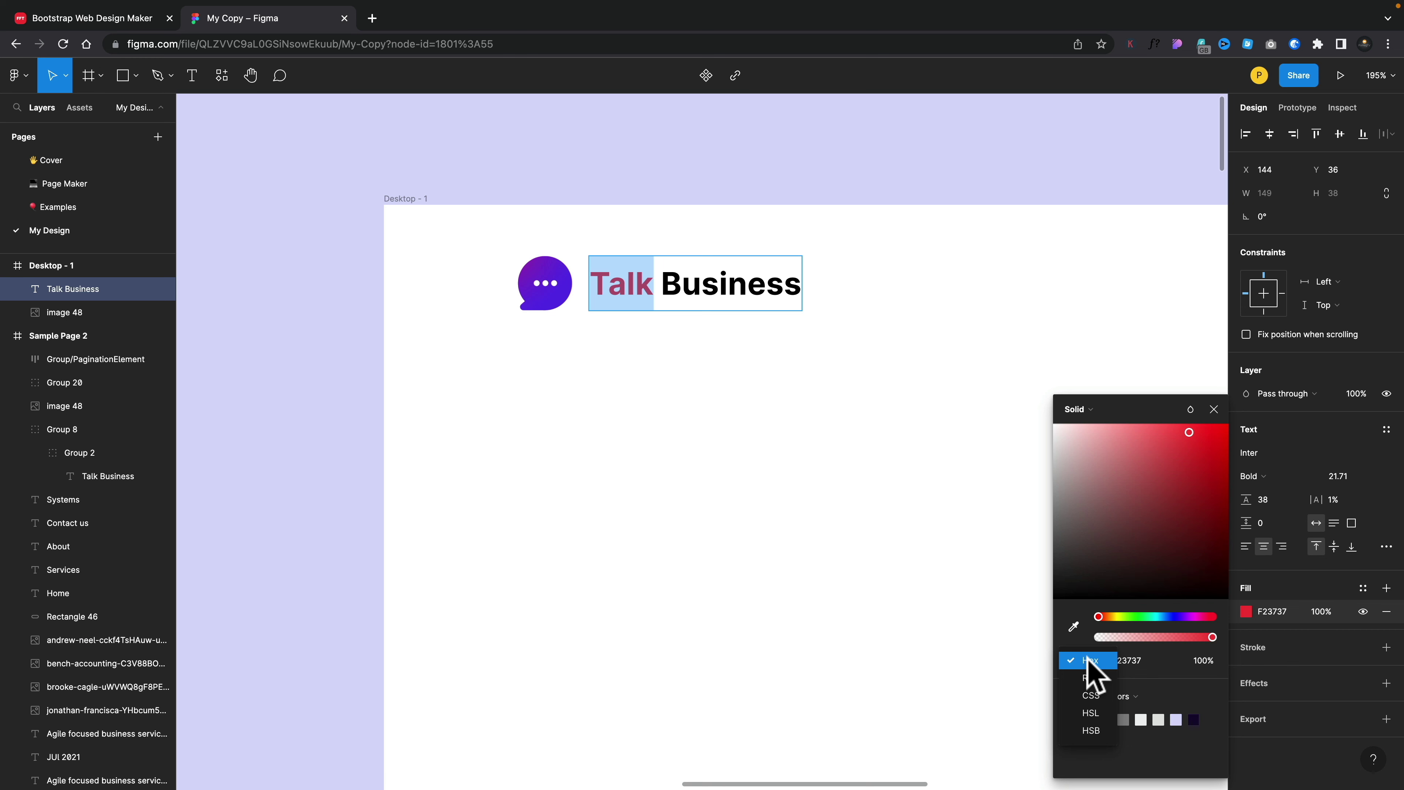
{"action": "left_click", "coordinate": [1085, 659]}
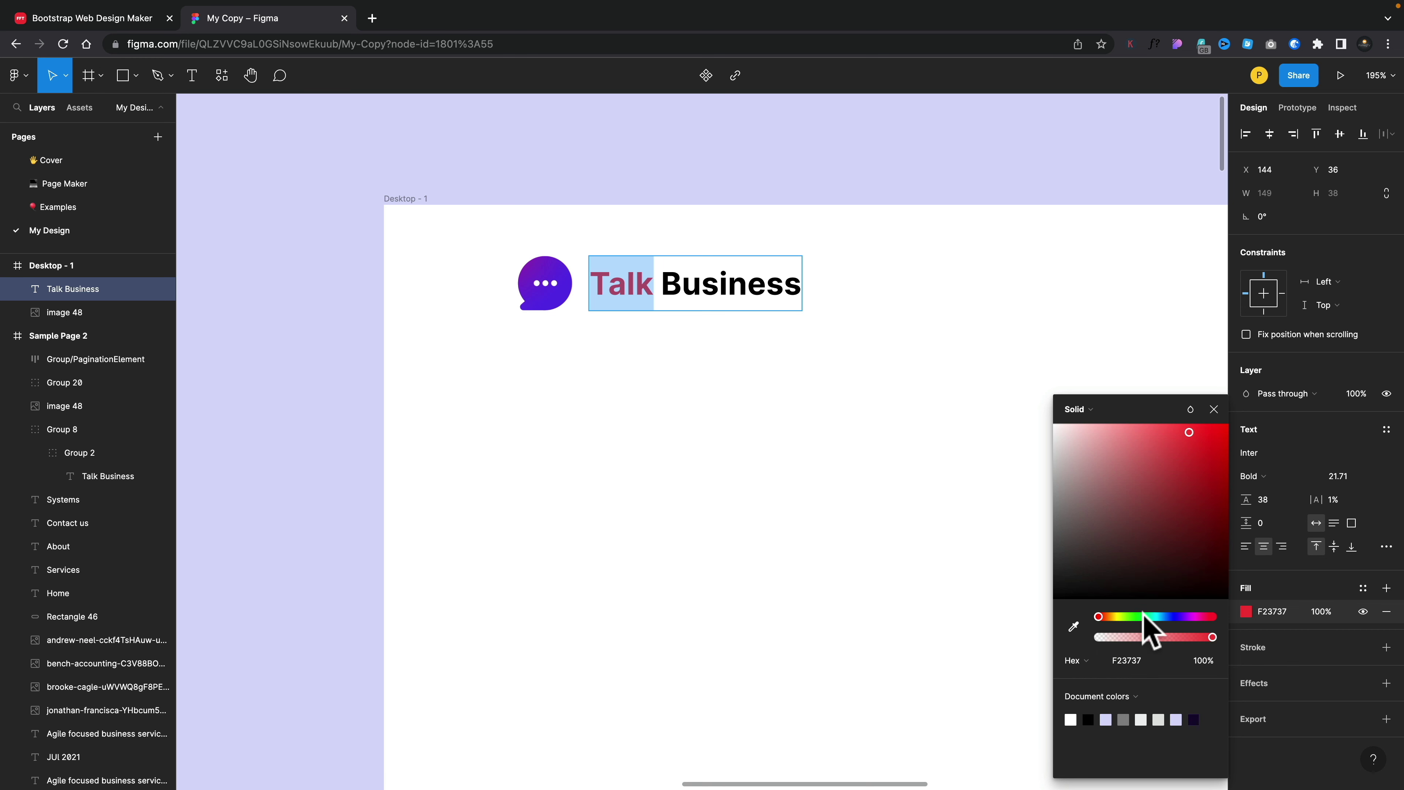
Recolor the word "Talk" with the purple 5B2EE8 sampled from the logo icon, and deselect the text.
{"action": "left_click", "coordinate": [1074, 626]}
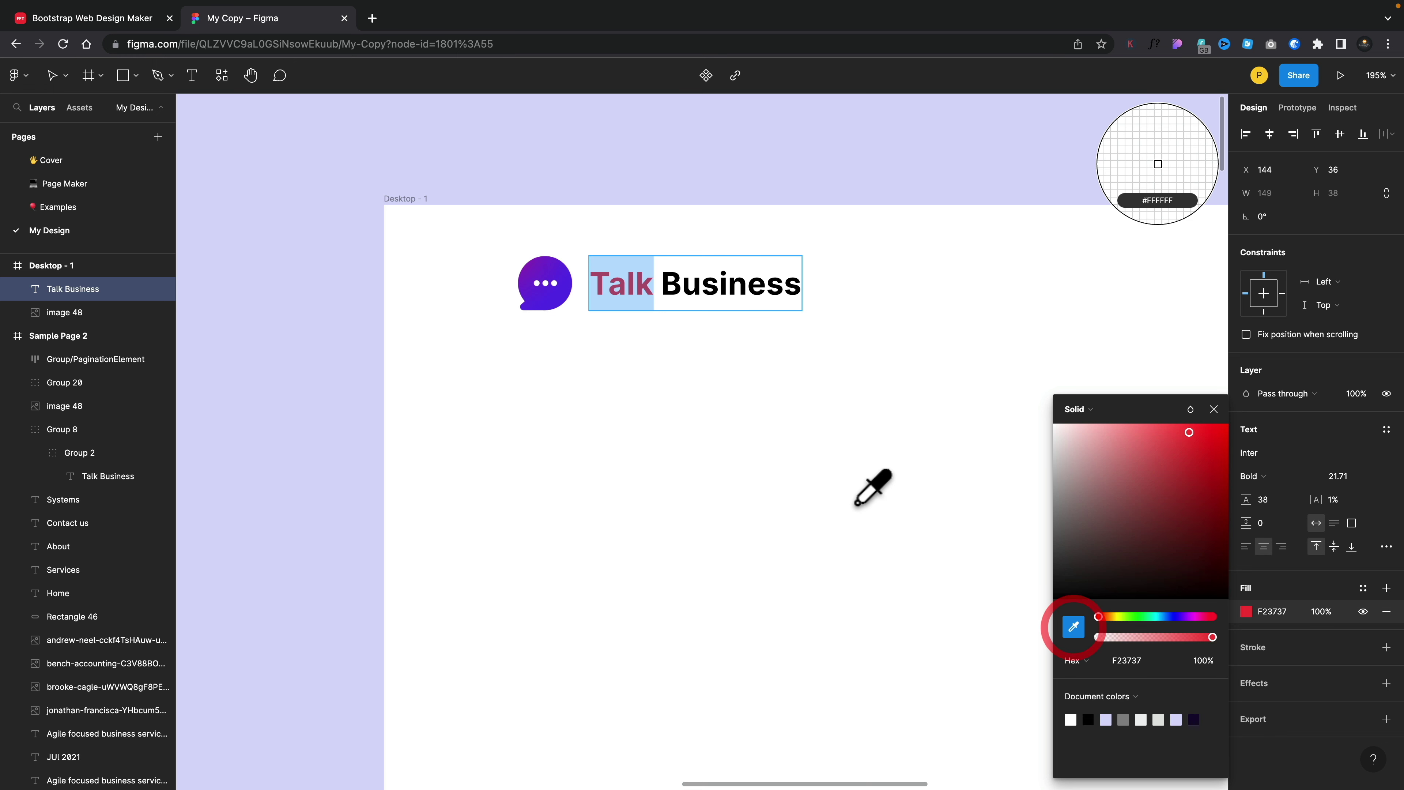
{"action": "left_click", "coordinate": [554, 299]}
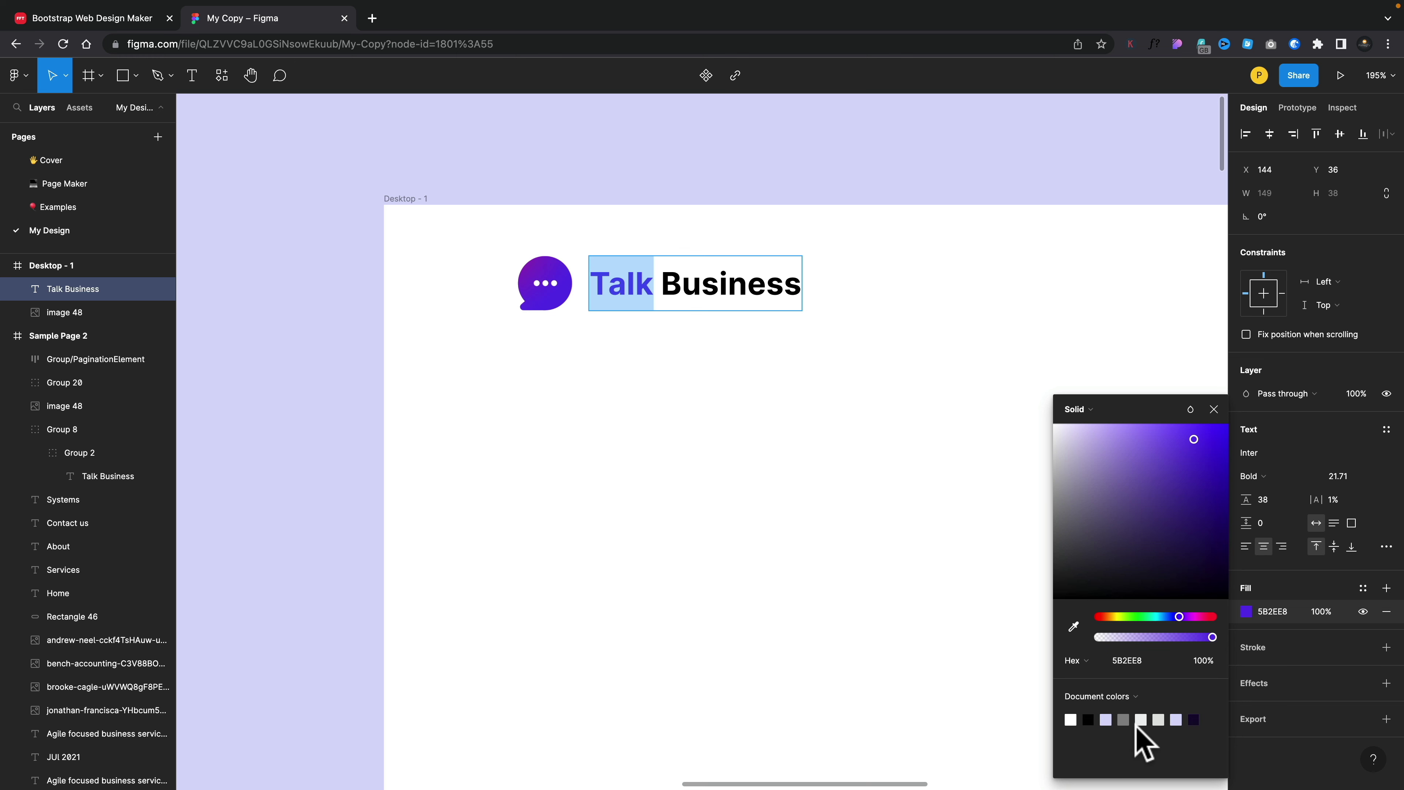
{"action": "left_click", "coordinate": [1213, 409]}
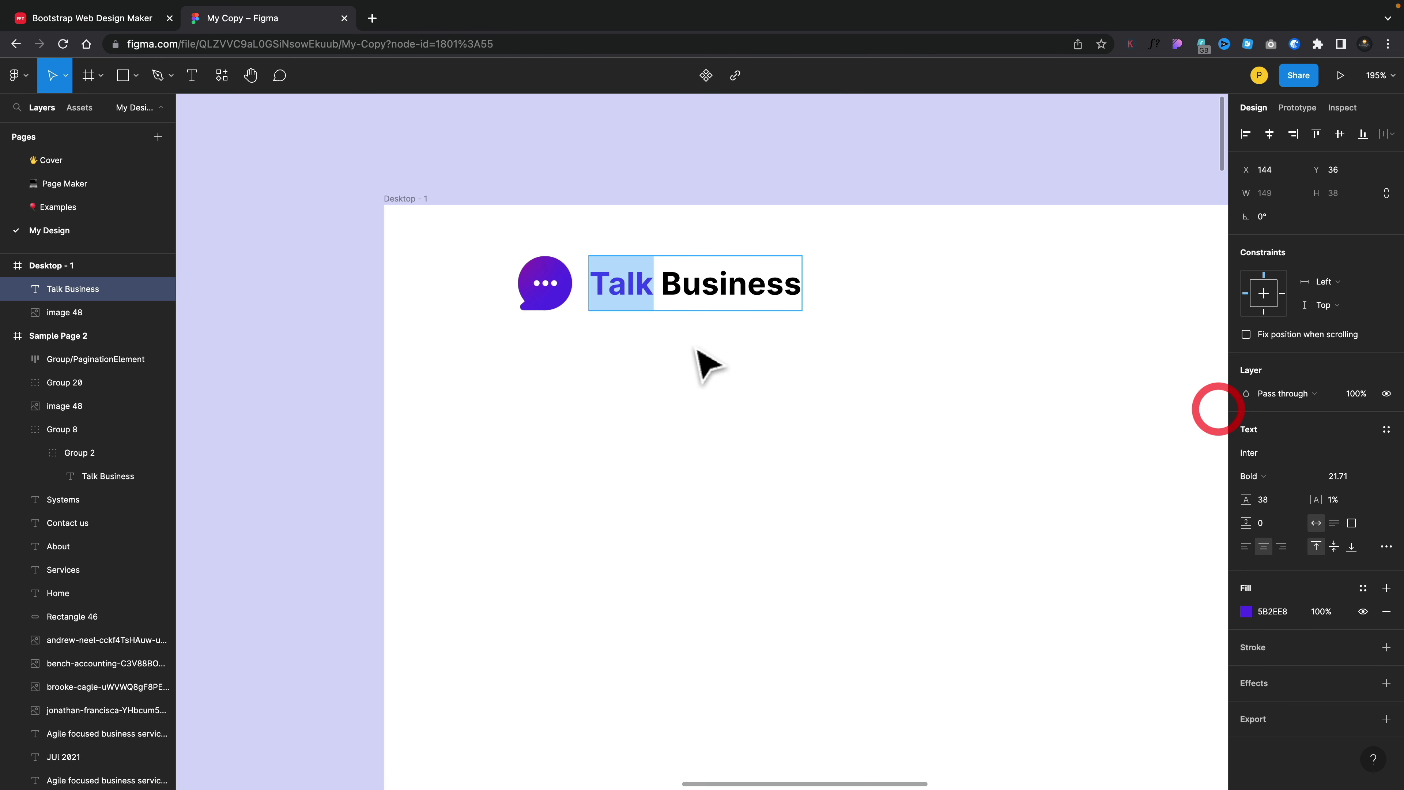
{"action": "left_click", "coordinate": [365, 243]}
{"action": "left_click", "coordinate": [353, 288]}
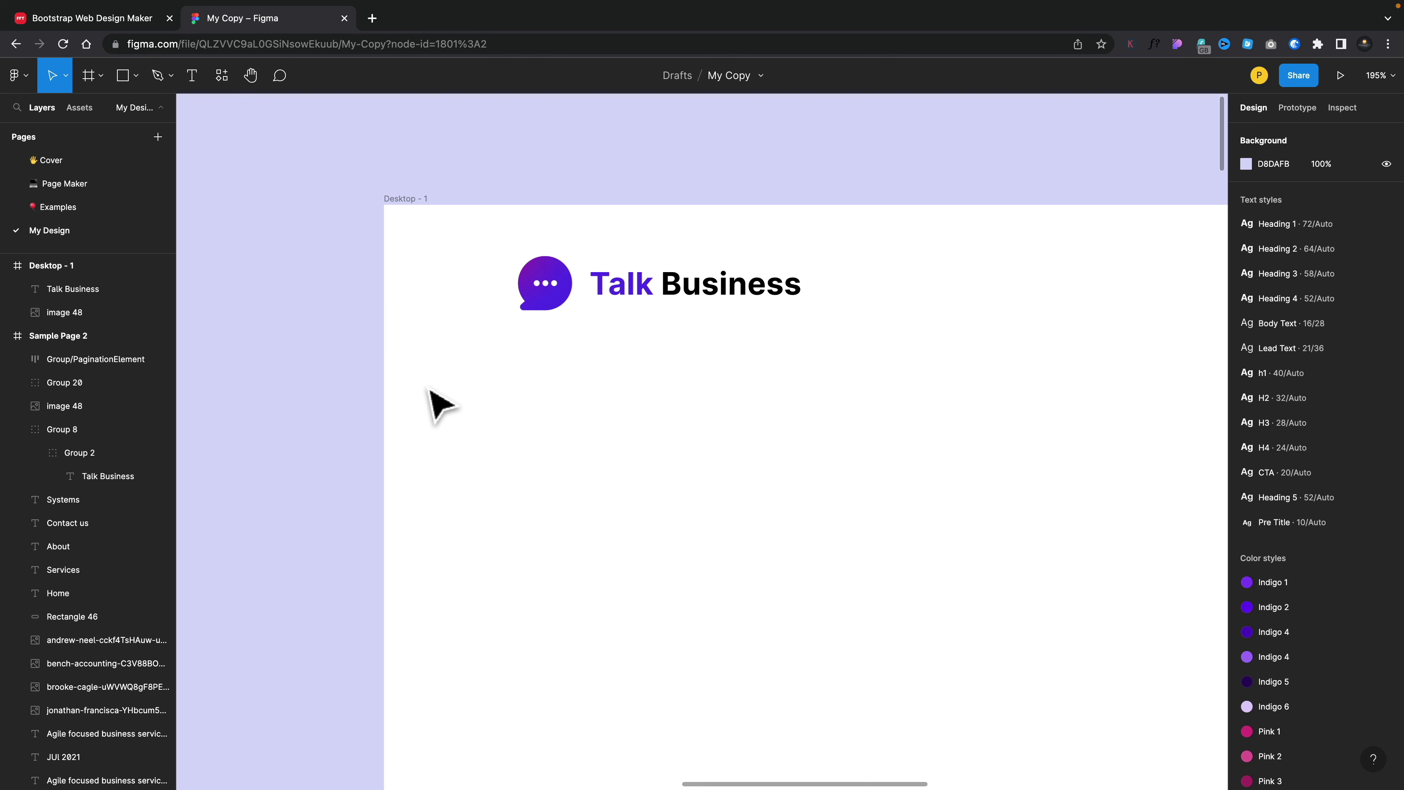
Add the text "Home" to the header area of the Desktop - 1 frame, with a font size of 16.
{"action": "scroll", "coordinate": [439, 406], "scroll_direction": "right", "scroll_amount": 6}
{"action": "scroll", "coordinate": [440, 405], "scroll_direction": "down", "scroll_amount": 5, "text": "ctrl"}
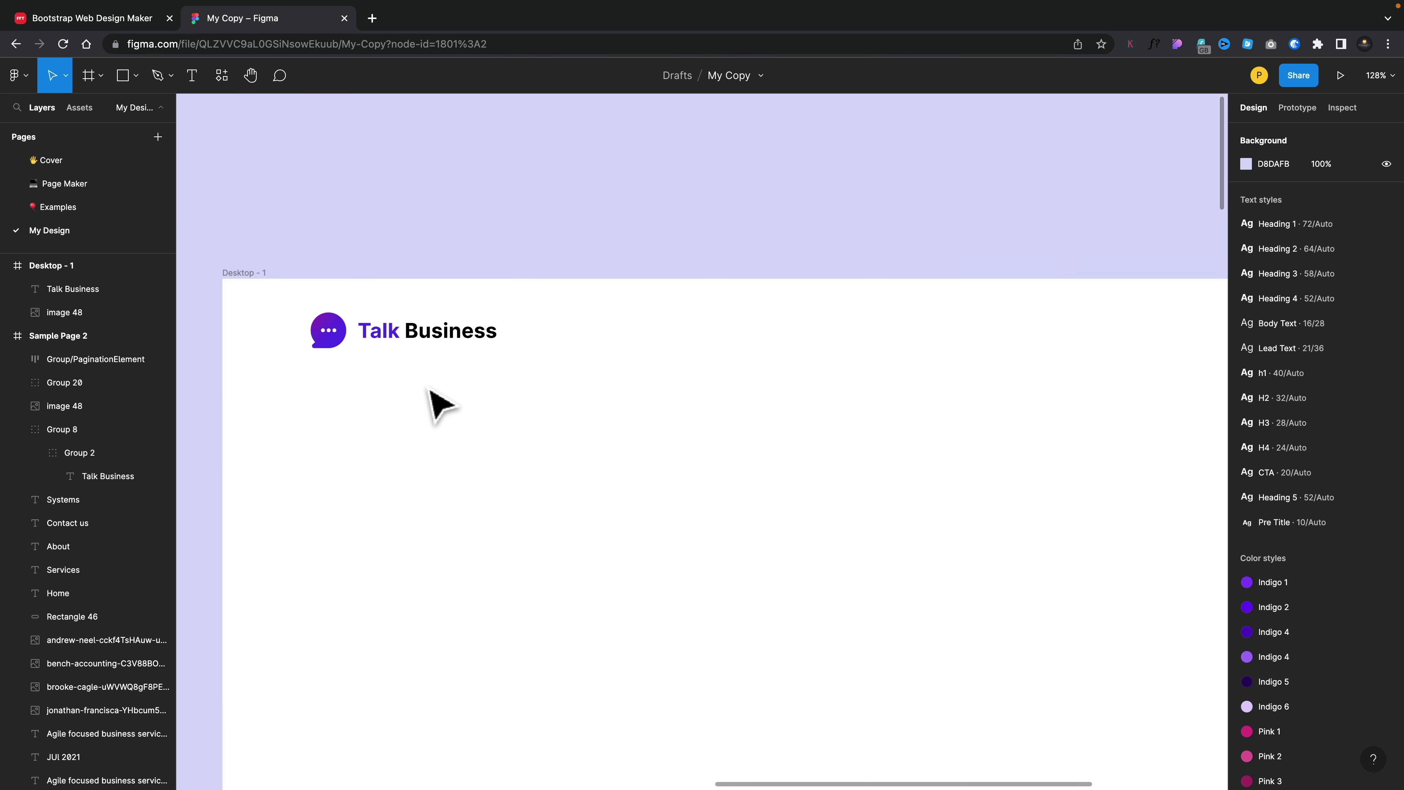
{"action": "scroll", "coordinate": [439, 405], "scroll_direction": "down", "scroll_amount": 5, "text": "ctrl"}
{"action": "scroll", "coordinate": [439, 405], "scroll_direction": "left", "scroll_amount": 8}
{"action": "scroll", "coordinate": [429, 394], "scroll_direction": "down", "scroll_amount": 1}
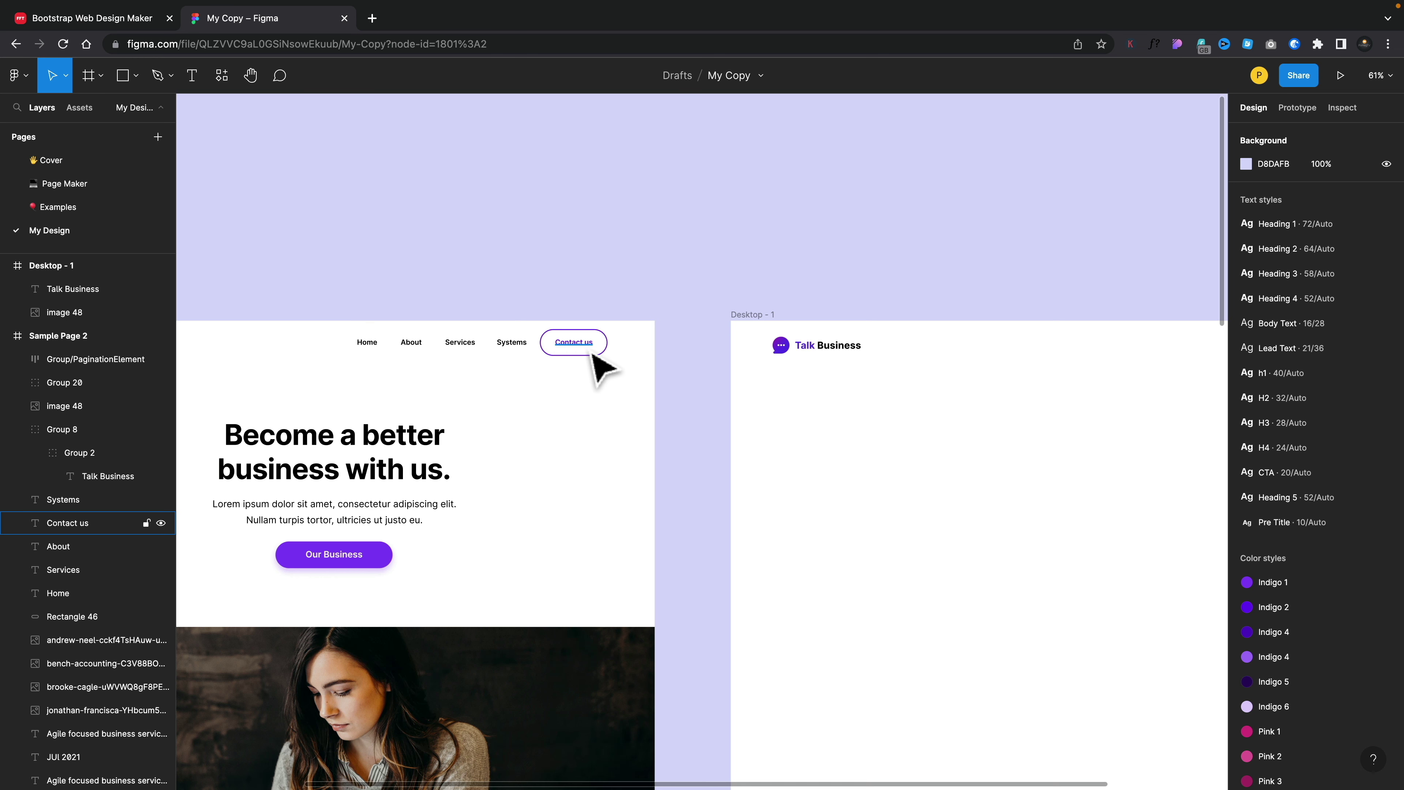
{"action": "scroll", "coordinate": [674, 467], "scroll_direction": "right", "scroll_amount": 3}
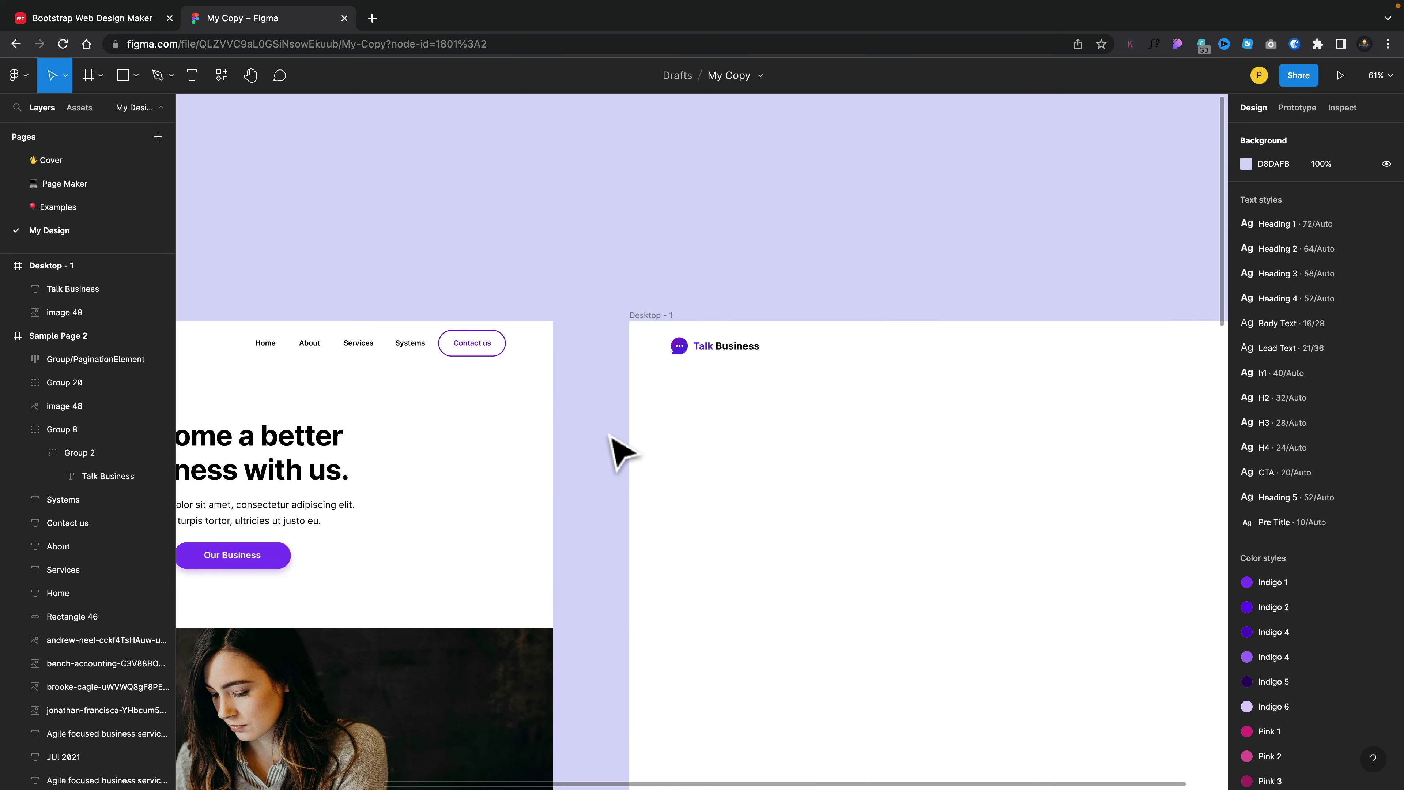
{"action": "key", "text": "t"}
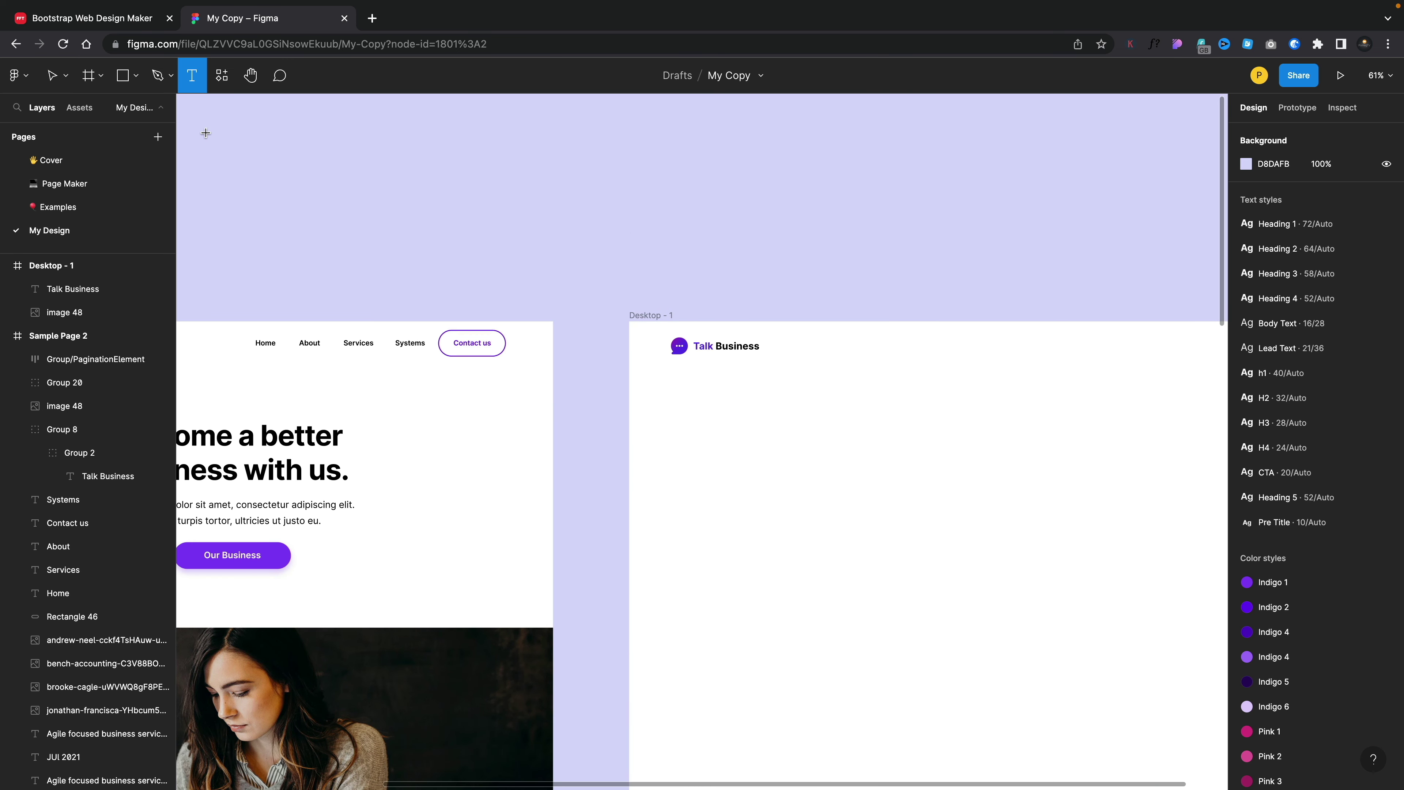
{"action": "left_click", "coordinate": [984, 354]}
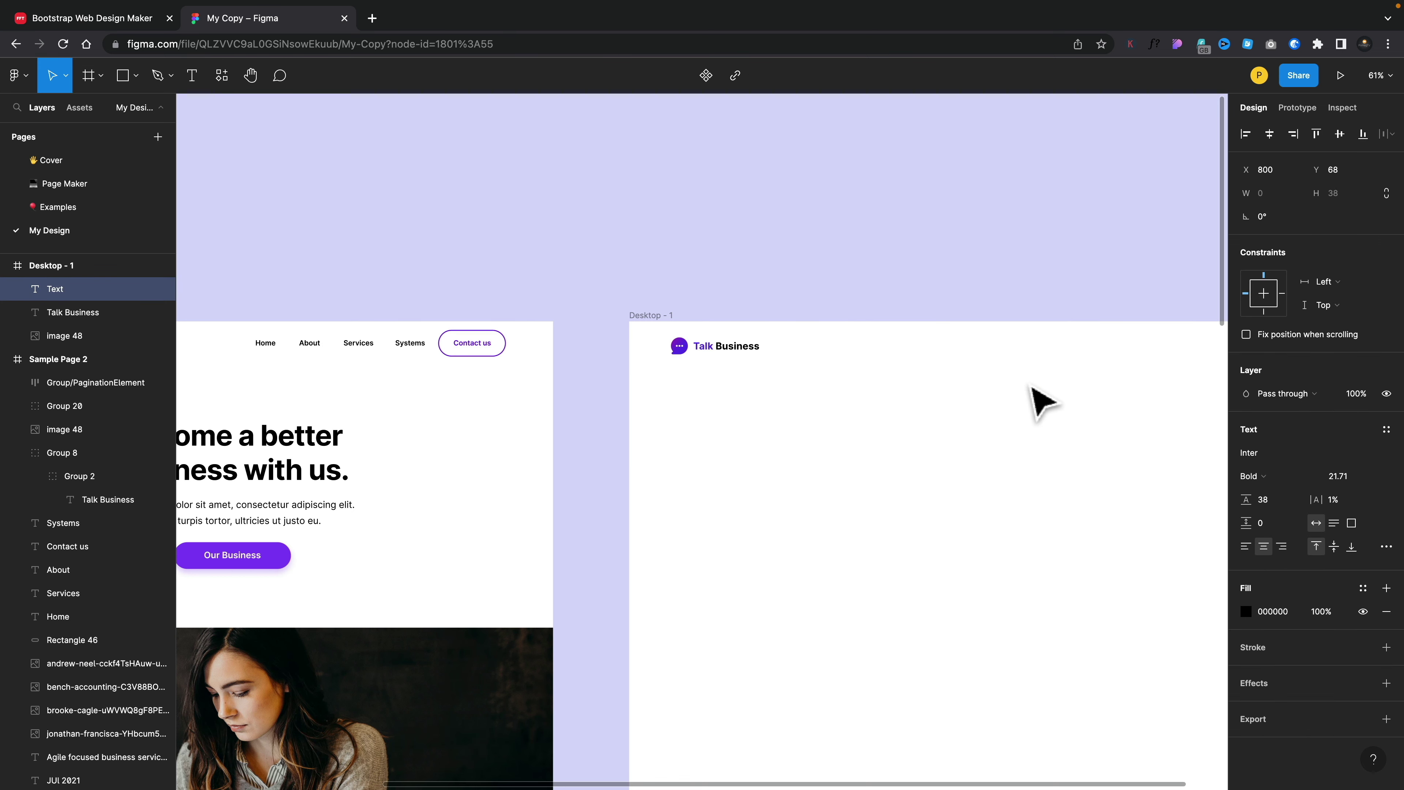
{"action": "type", "text": "Home"}
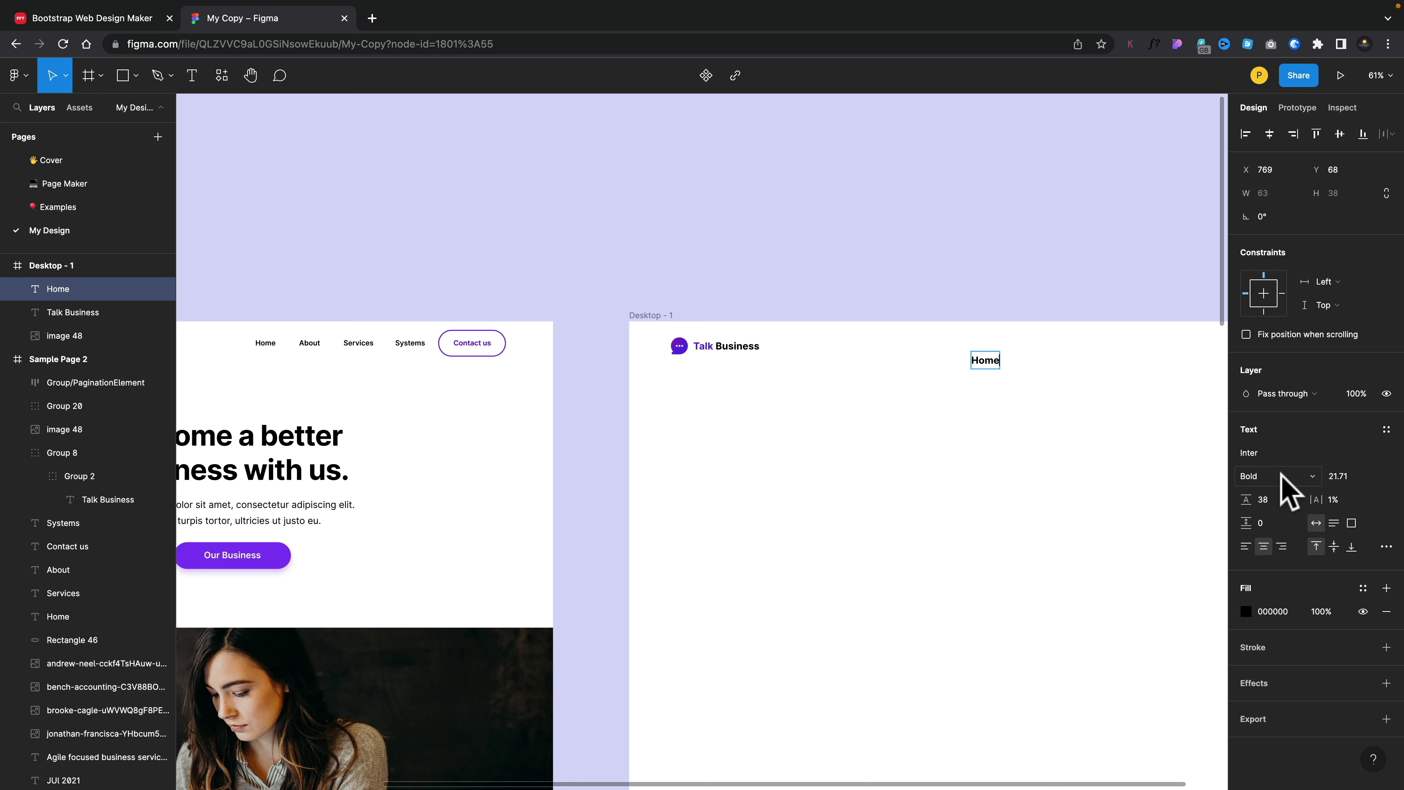
{"action": "left_click", "coordinate": [1340, 477]}
{"action": "key", "text": "Escape"}
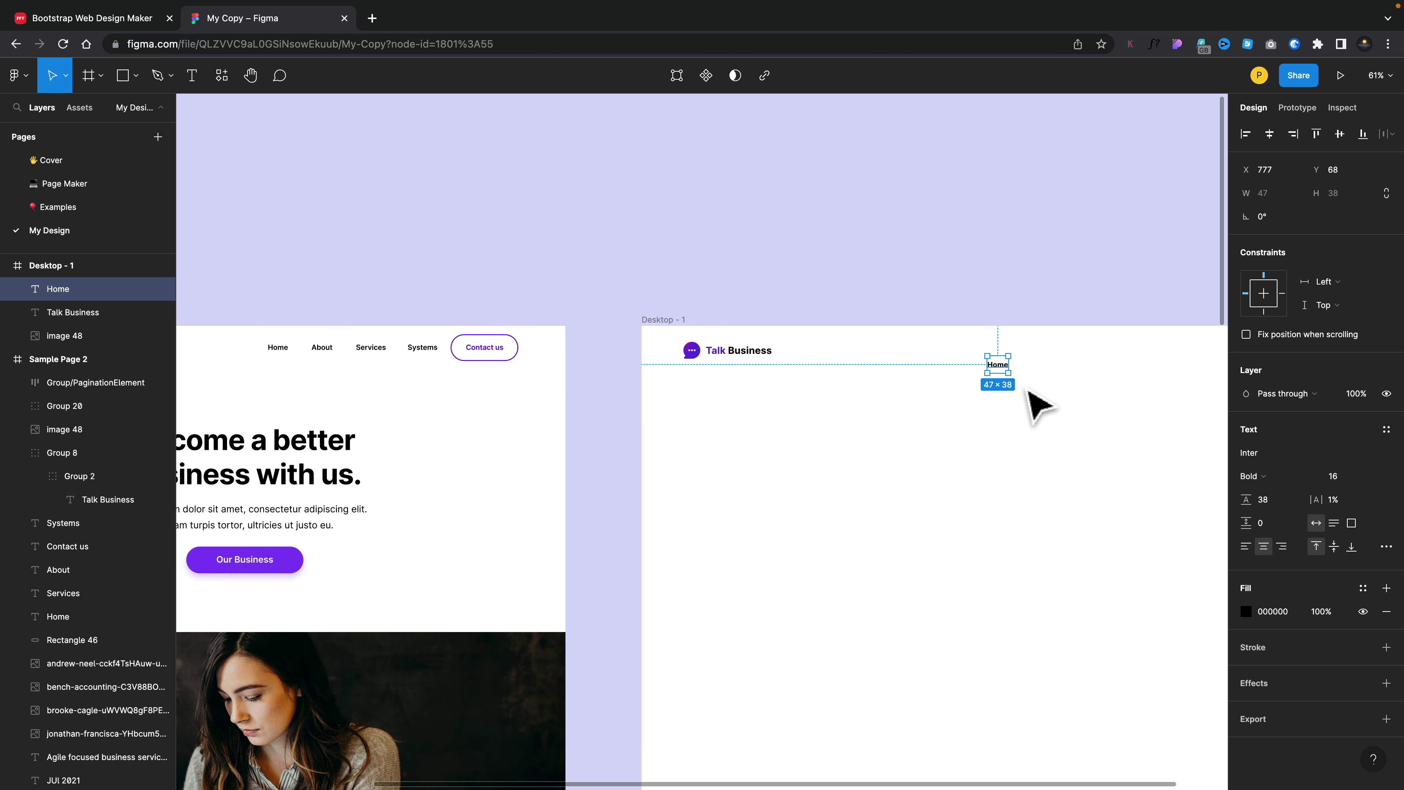
Move the "Home" text to X 808, Y 36, level with the "Talk Business" logo text.
{"action": "scroll", "coordinate": [995, 440], "scroll_direction": "right", "scroll_amount": 3}
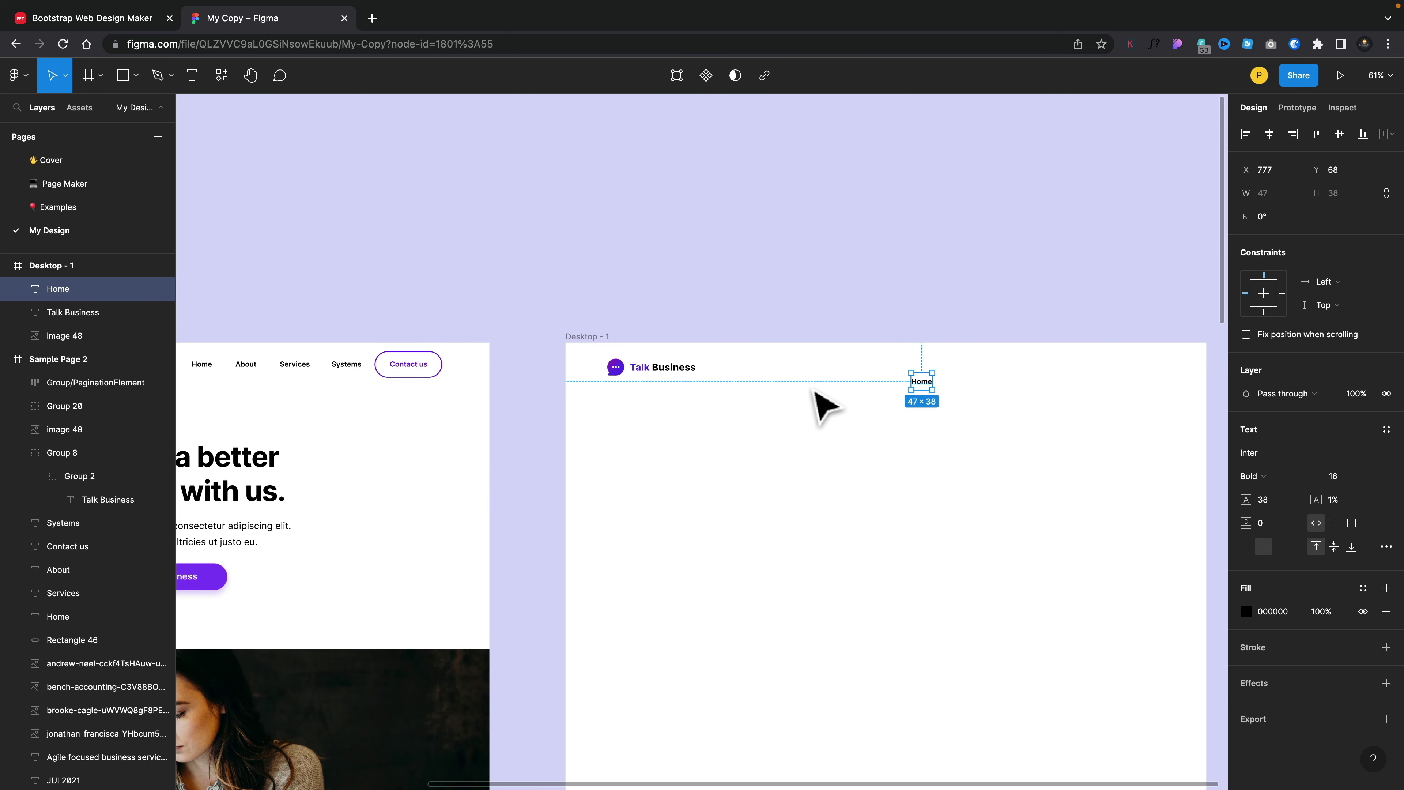
{"action": "left_click_drag", "start_coordinate": [920, 387], "coordinate": [926, 380]}
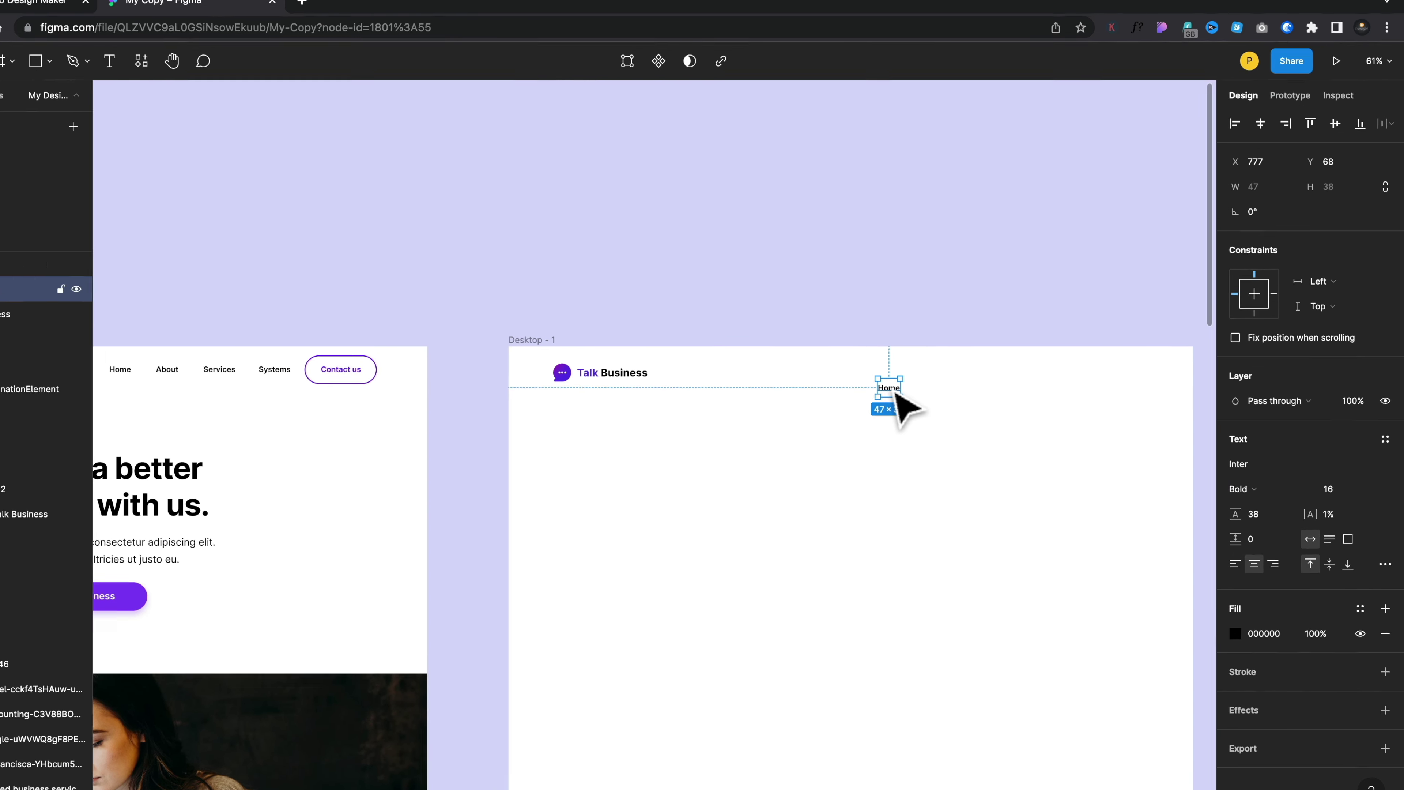
{"action": "mouse_move", "coordinate": [694, 427]}
{"action": "left_mouse_down"}
{"action": "mouse_move", "coordinate": [692, 411]}
{"action": "mouse_move", "coordinate": [713, 410]}
{"action": "left_mouse_up"}
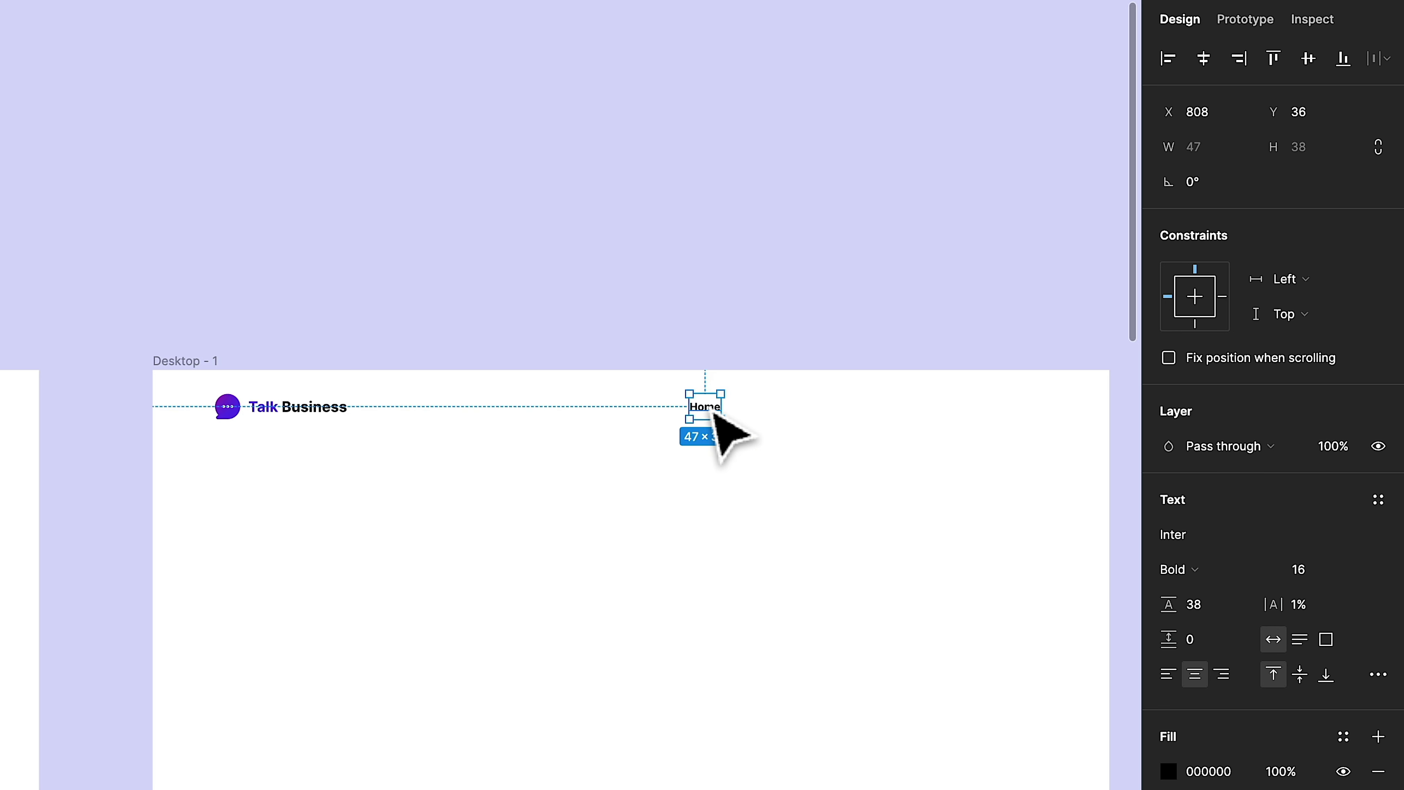
Duplicate "Home" three times in a row along the header and change the copies to "About", "Services" and "Systems".
{"action": "left_click_drag", "start_coordinate": [713, 412], "coordinate": [833, 408]}
{"action": "left_click_drag", "start_coordinate": [833, 408], "coordinate": [883, 409], "text": "alt"}
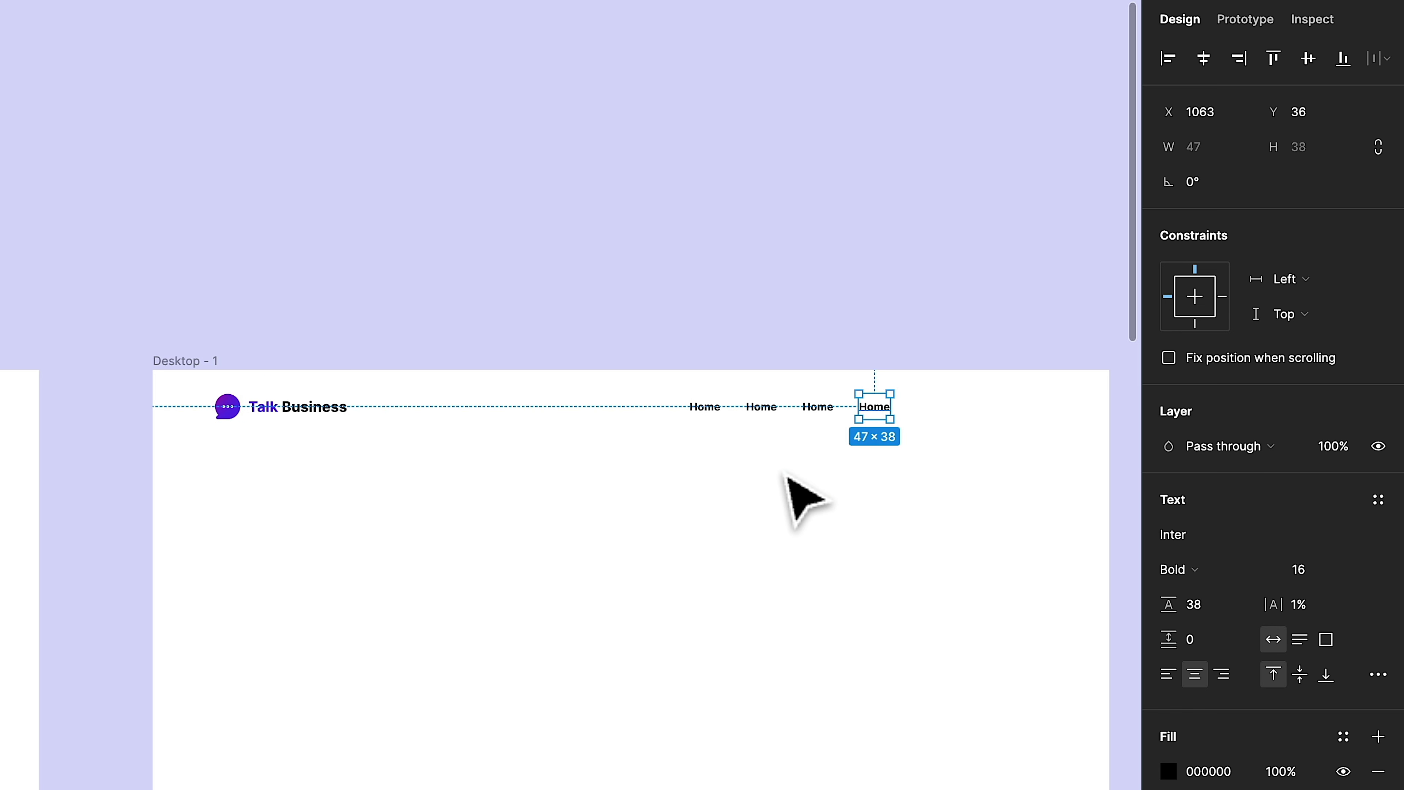
{"action": "double_click", "coordinate": [760, 407]}
{"action": "type", "text": "About"}
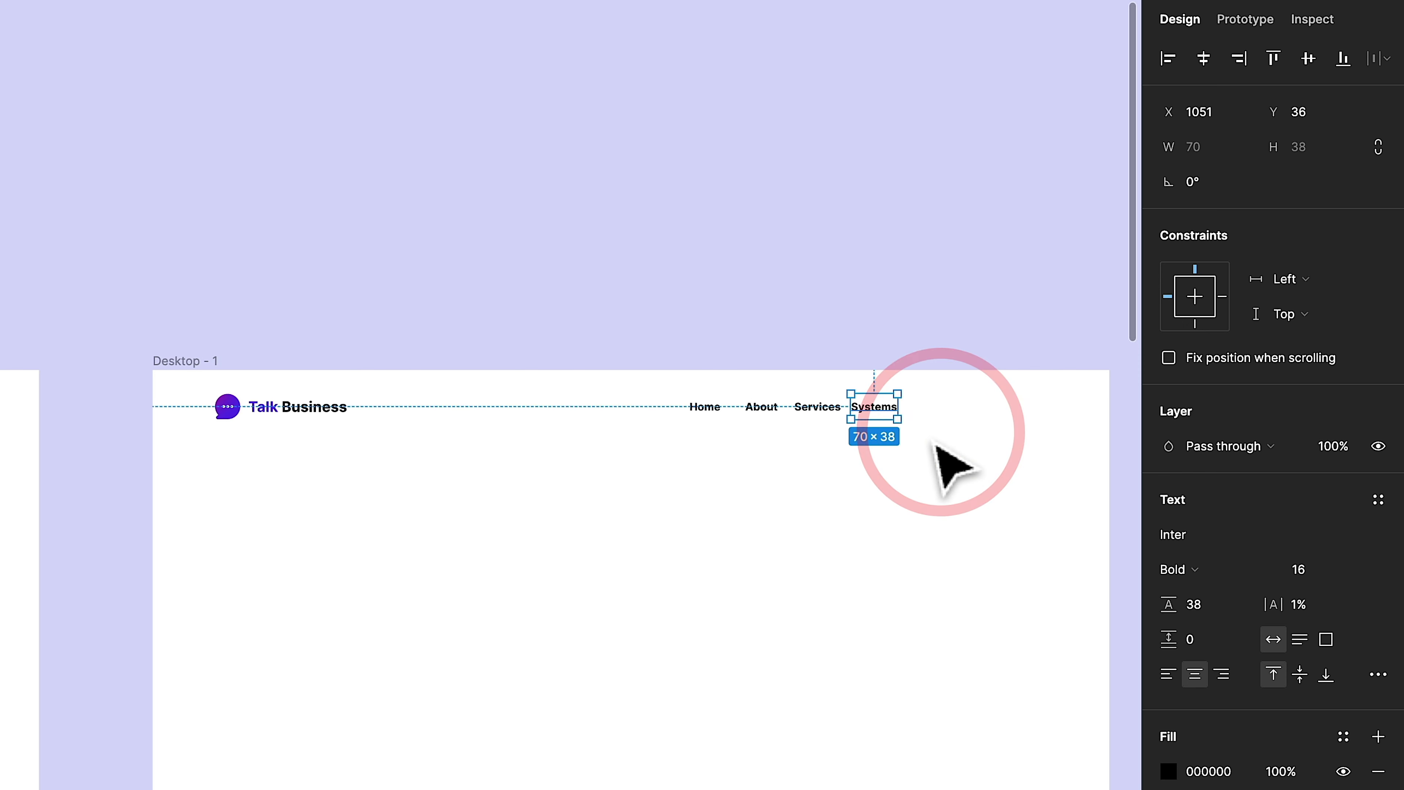
{"action": "left_click", "coordinate": [940, 449]}
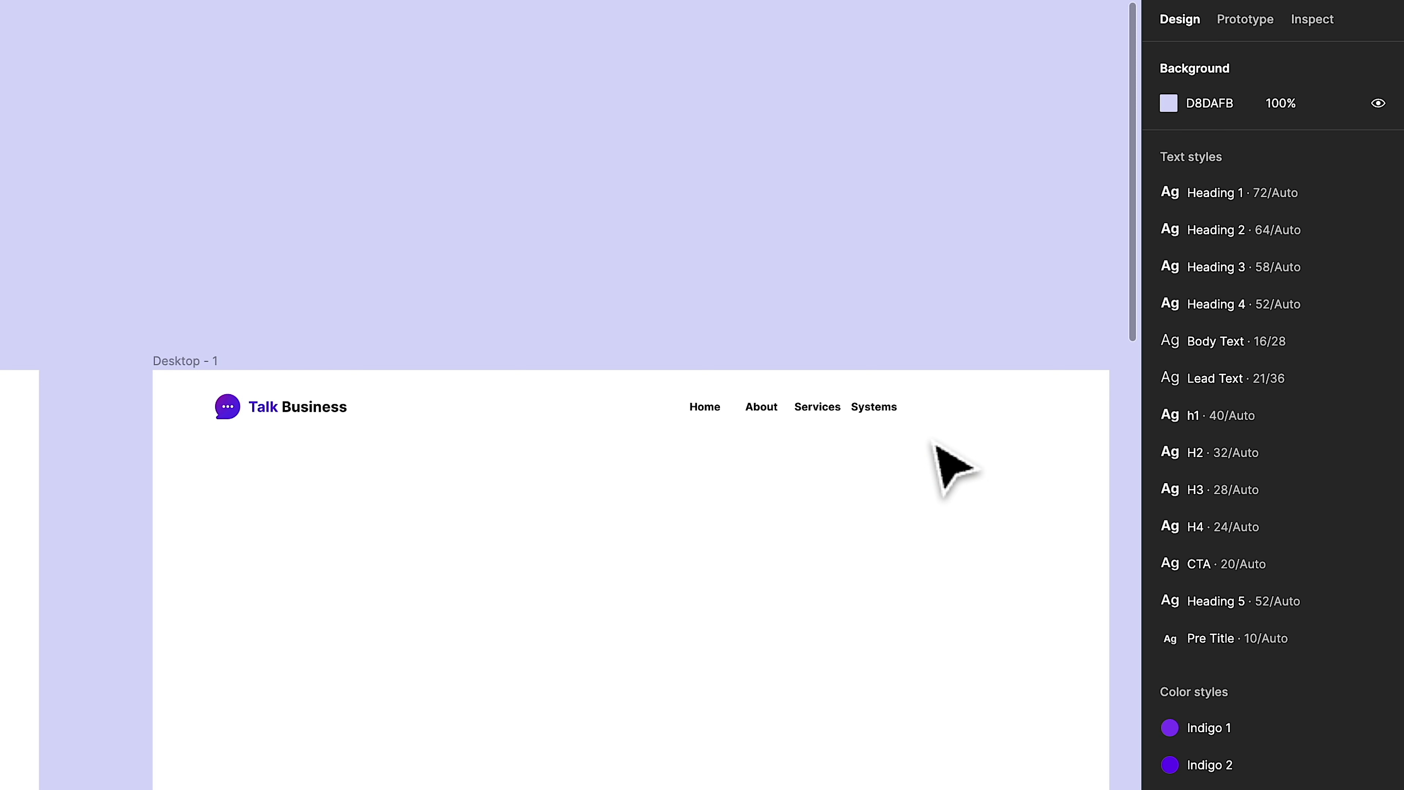
Even out the spacing between the Home, About, Services and Systems texts with Tidy up.
{"action": "left_click_drag", "start_coordinate": [638, 314], "coordinate": [935, 439]}
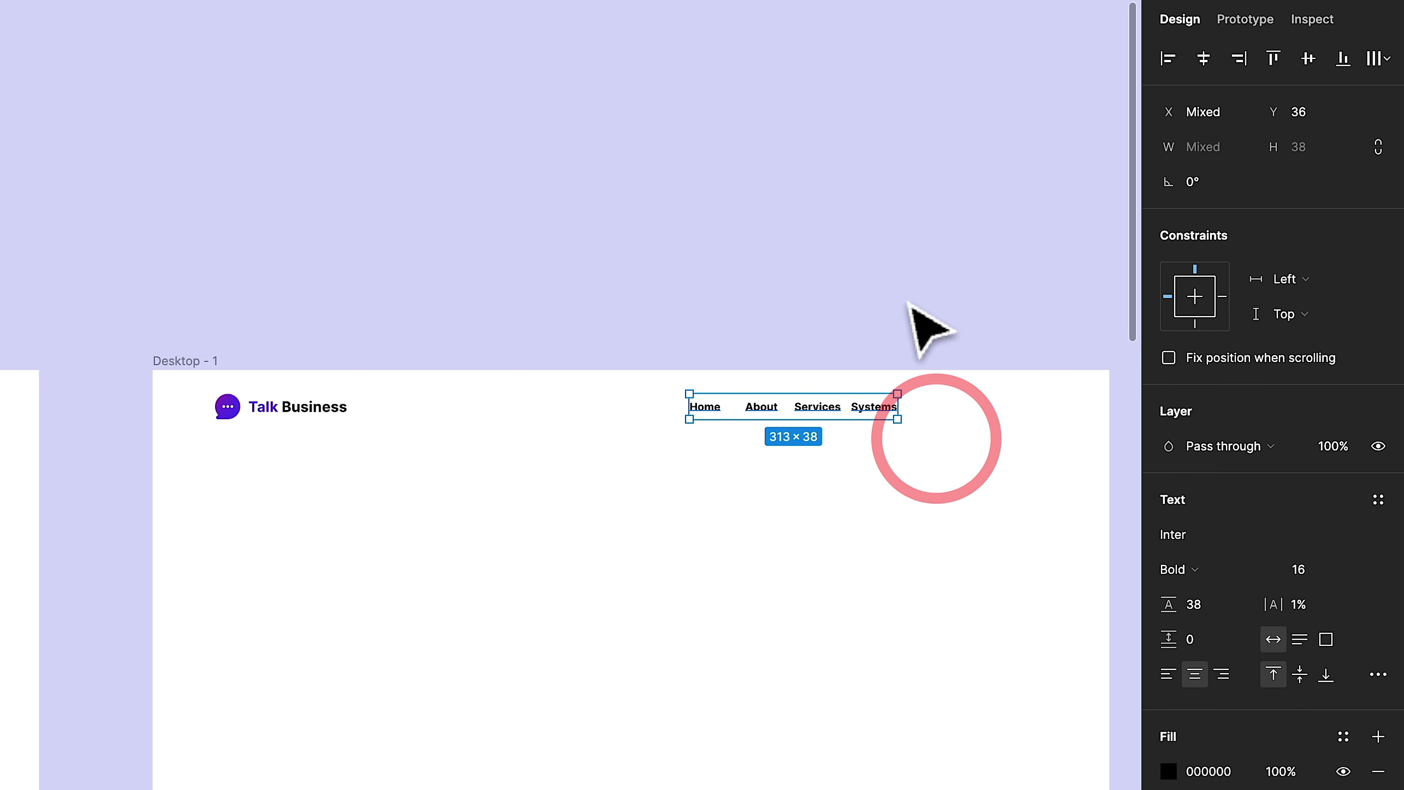
{"action": "left_click", "coordinate": [1370, 58]}
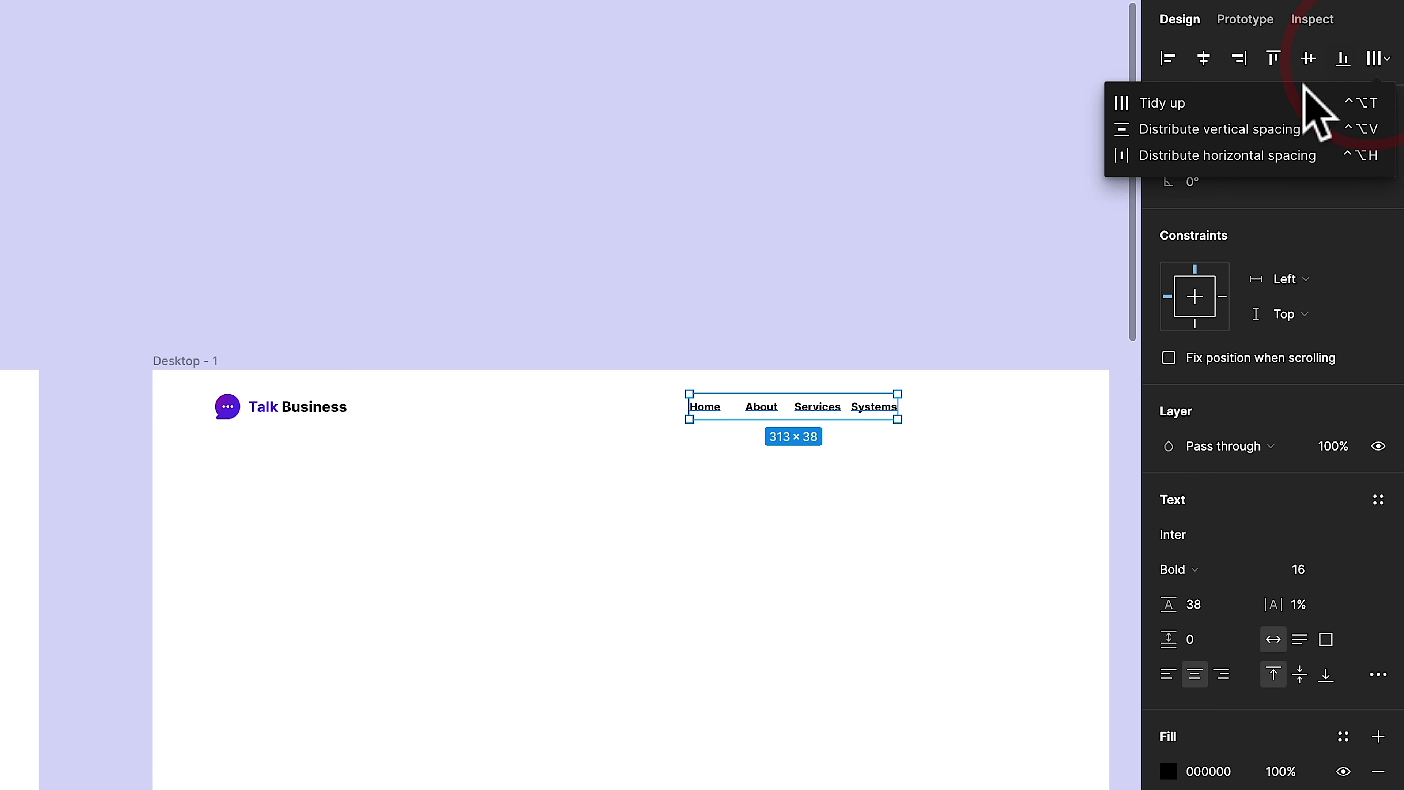
{"action": "left_click", "coordinate": [1298, 98]}
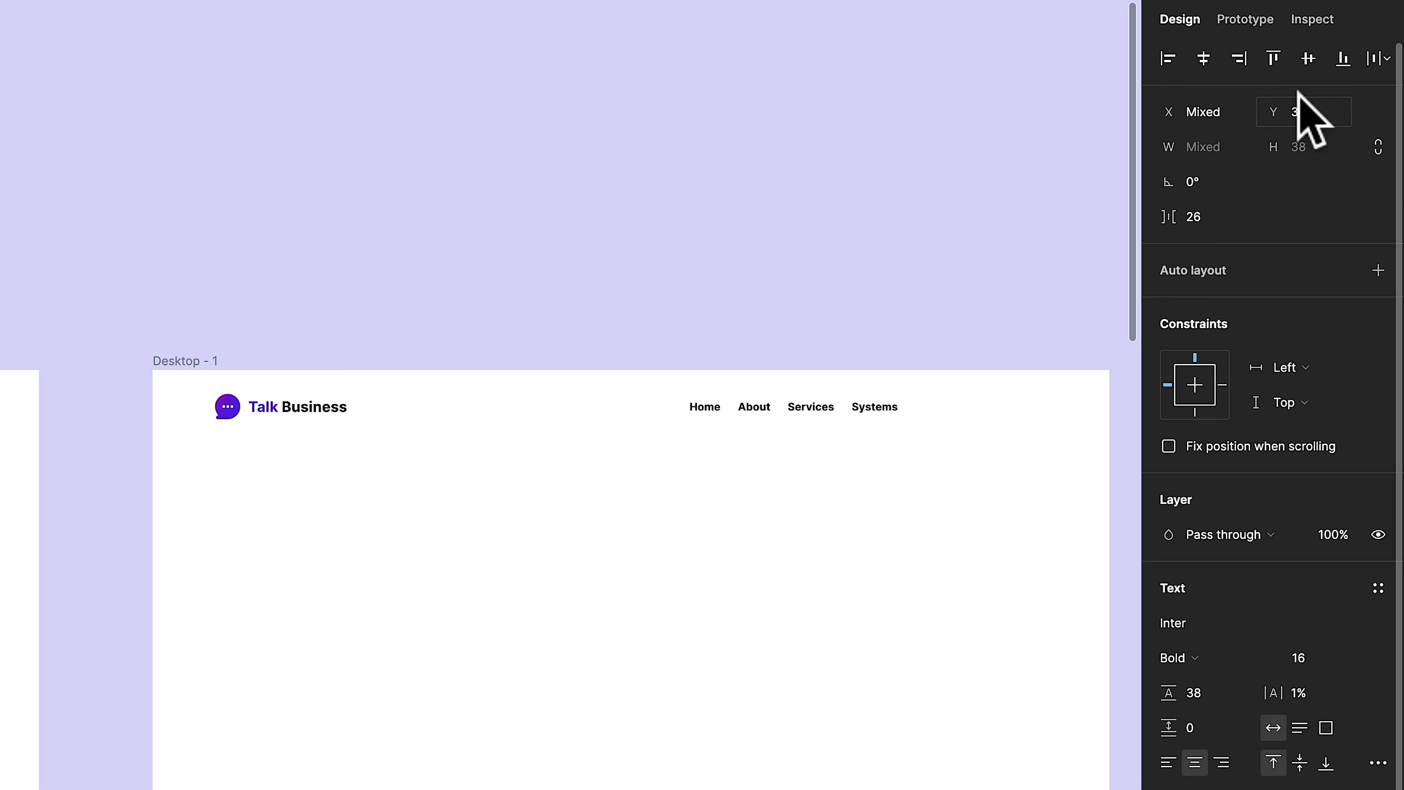
{"action": "scroll", "coordinate": [655, 296], "scroll_direction": "down", "scroll_amount": 1}
{"action": "left_click", "coordinate": [655, 295]}
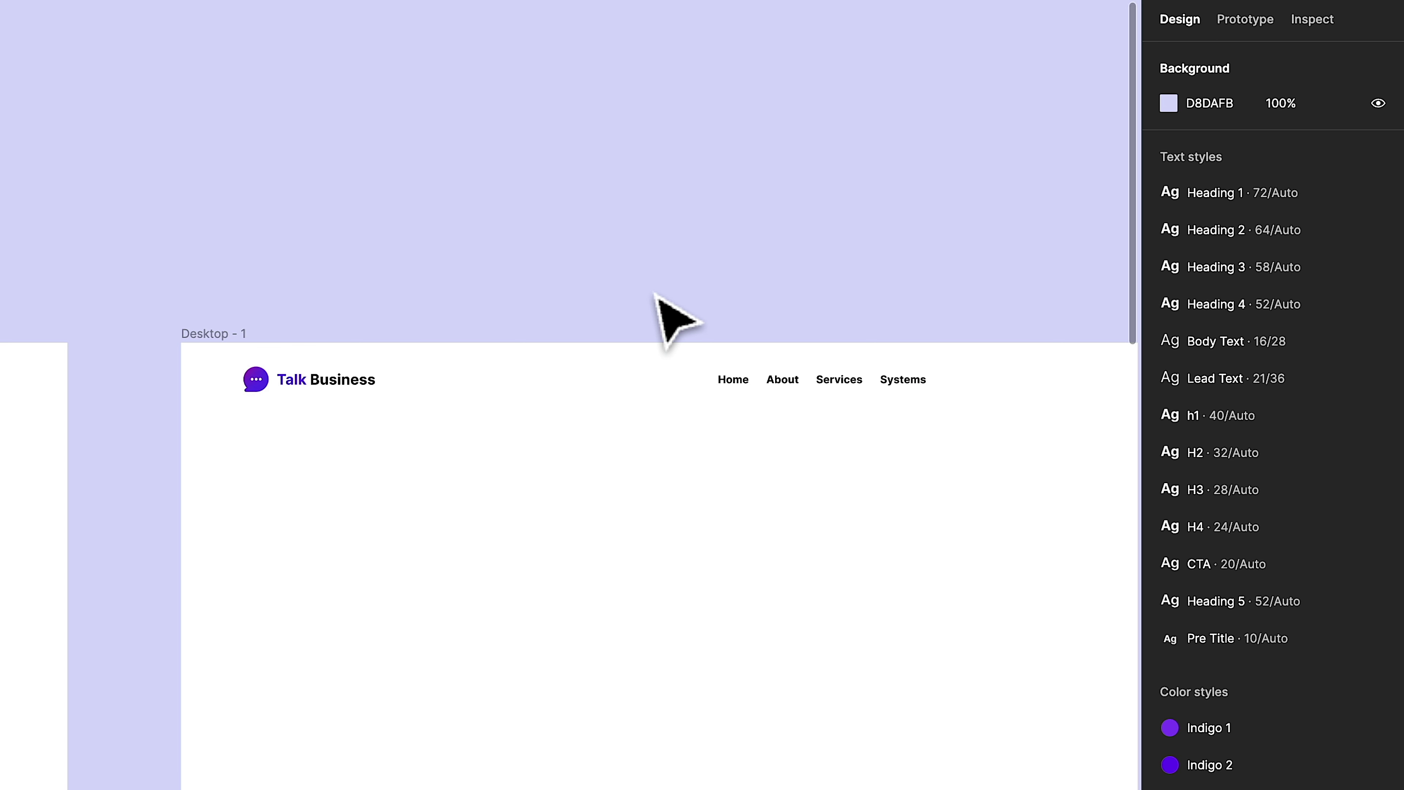
Spread the header links wider by moving "Systems", "Services" and "About" further away from "Home".
{"action": "scroll", "coordinate": [688, 326], "scroll_direction": "right", "scroll_amount": 2}
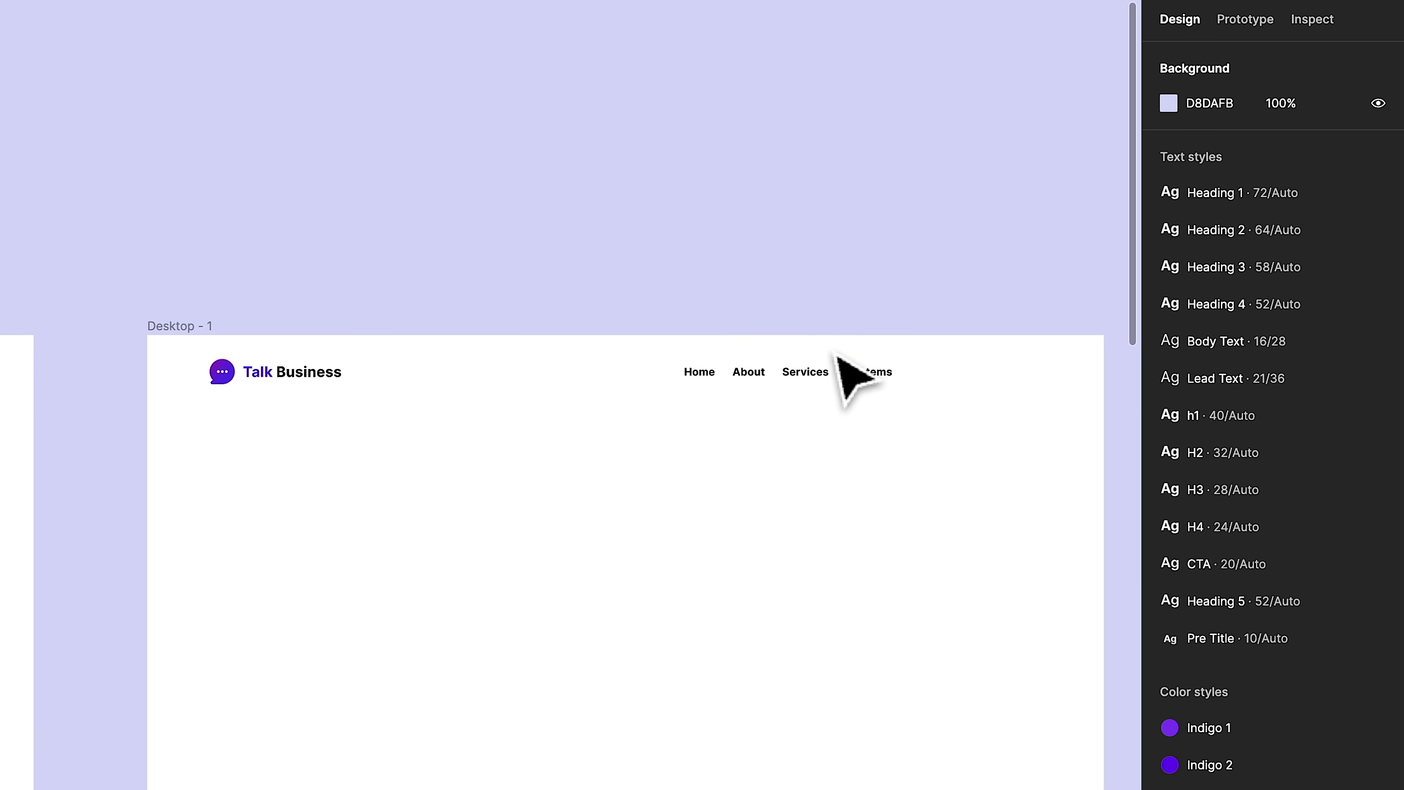
{"action": "left_click_drag", "start_coordinate": [872, 380], "coordinate": [940, 390]}
{"action": "left_click", "coordinate": [818, 377]}
{"action": "left_click_drag", "start_coordinate": [817, 376], "coordinate": [856, 375]}
{"action": "left_click", "coordinate": [767, 376]}
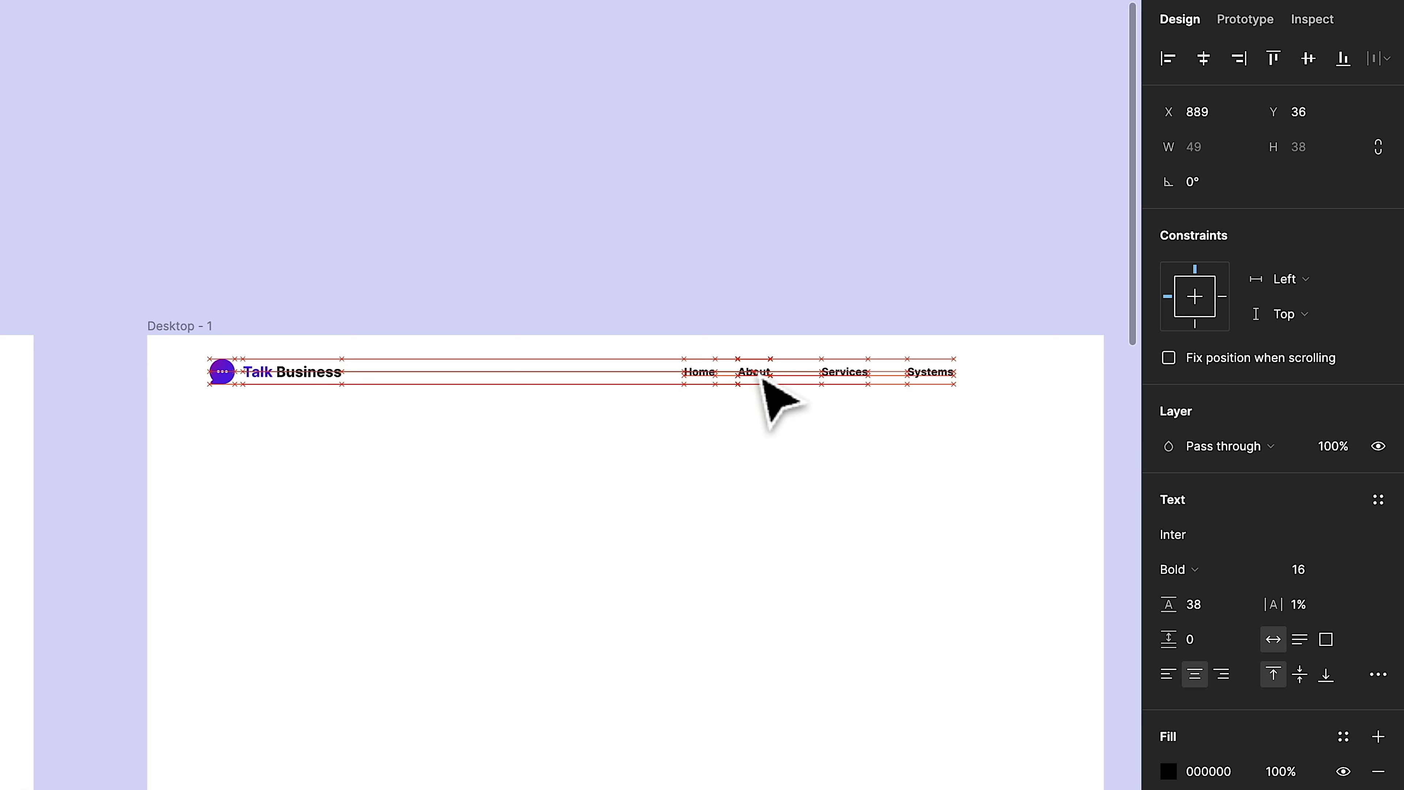
Tidy up the four widened header links so the gaps between them are equal, and deselect them.
{"action": "left_click_drag", "start_coordinate": [641, 284], "coordinate": [968, 414]}
{"action": "left_click", "coordinate": [1378, 58]}
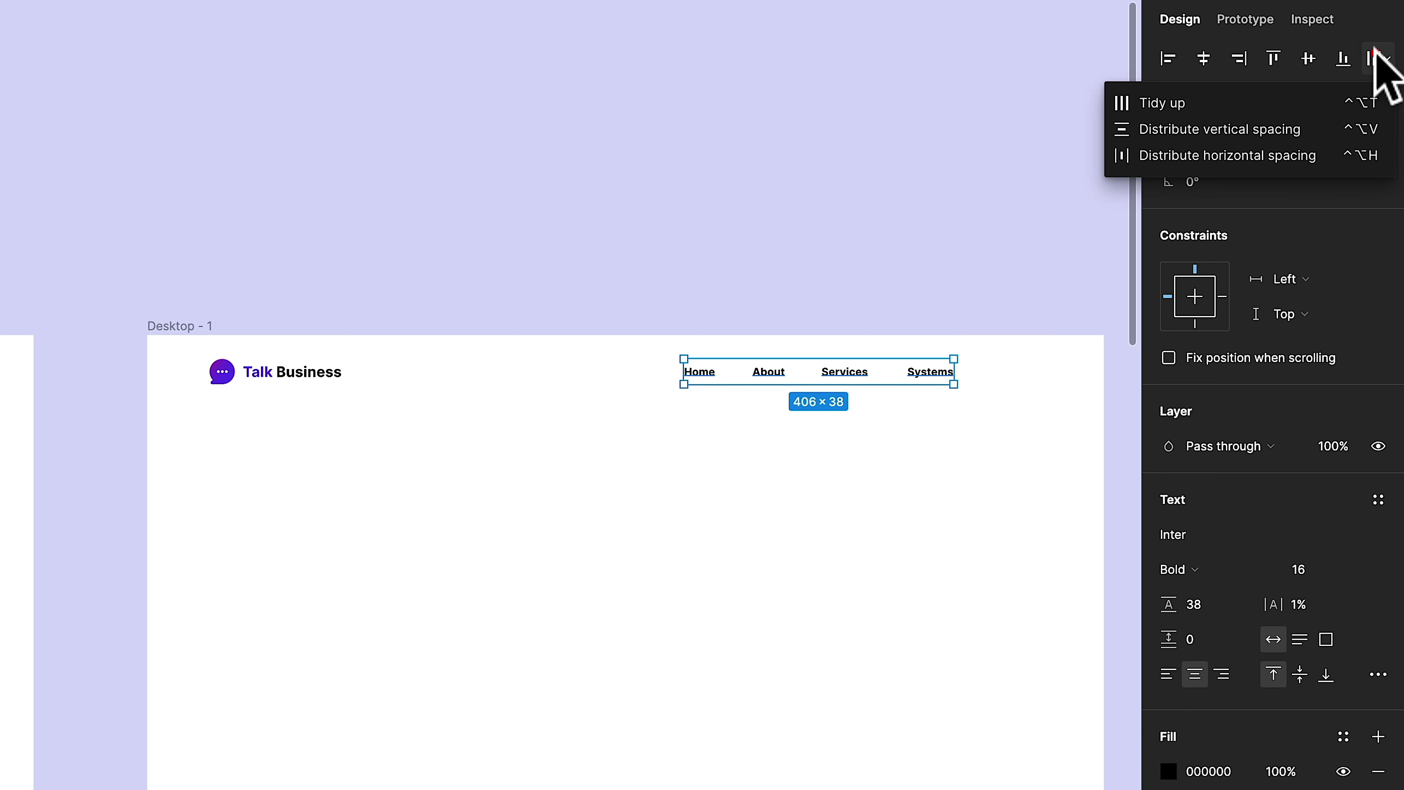
{"action": "left_click", "coordinate": [1252, 99]}
{"action": "left_click", "coordinate": [680, 200]}
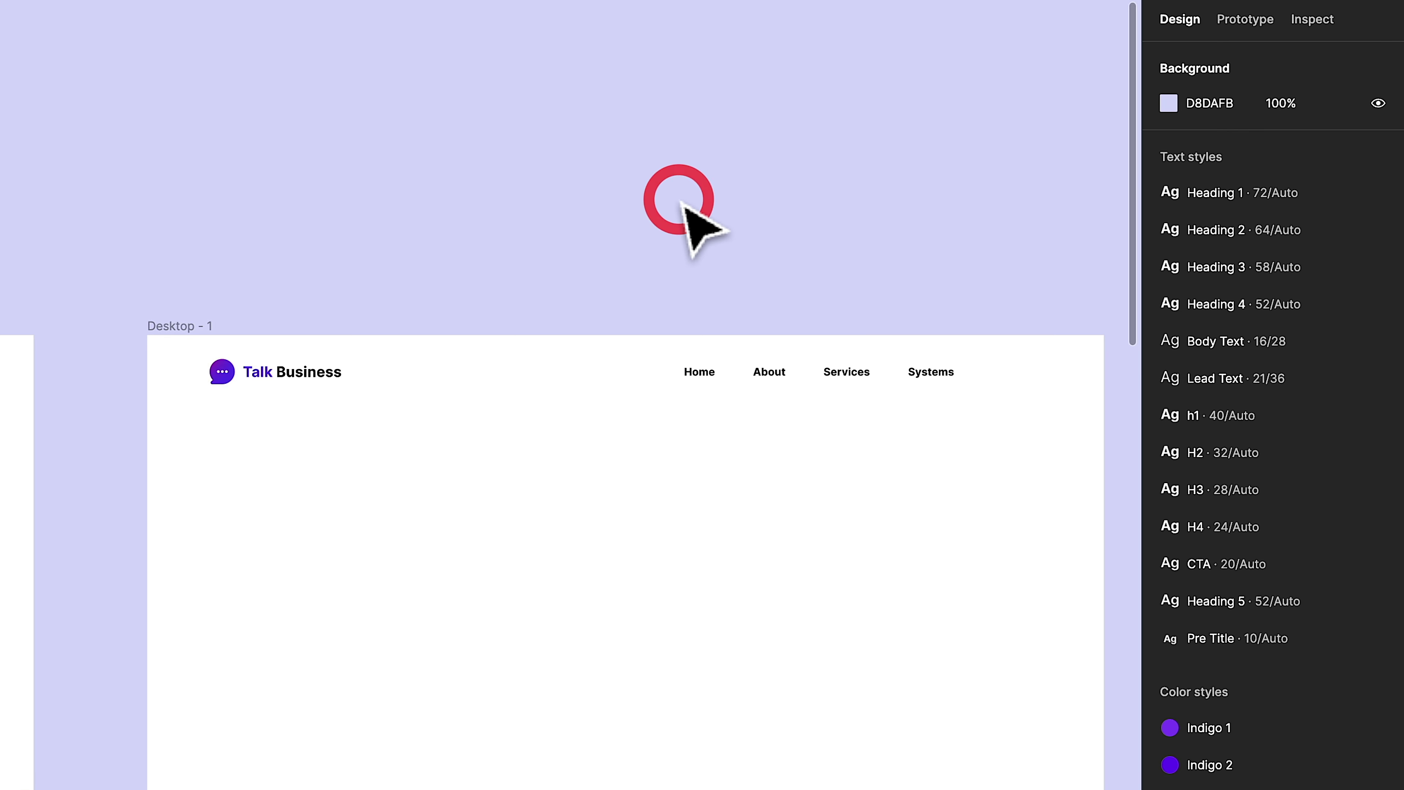
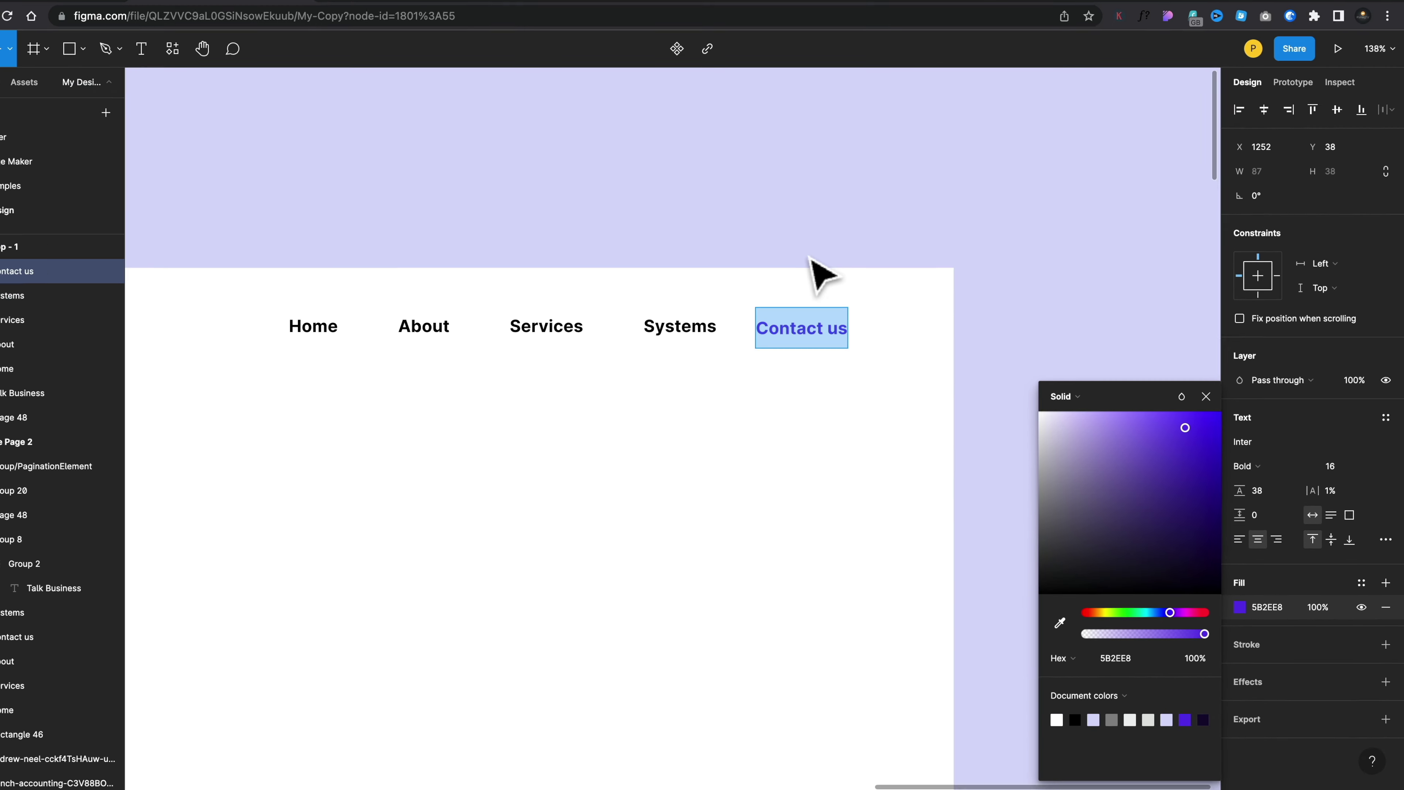
Draw a rectangle about 119 × 57 around the "Contact us" text in the header.
{"action": "left_click", "coordinate": [747, 218]}
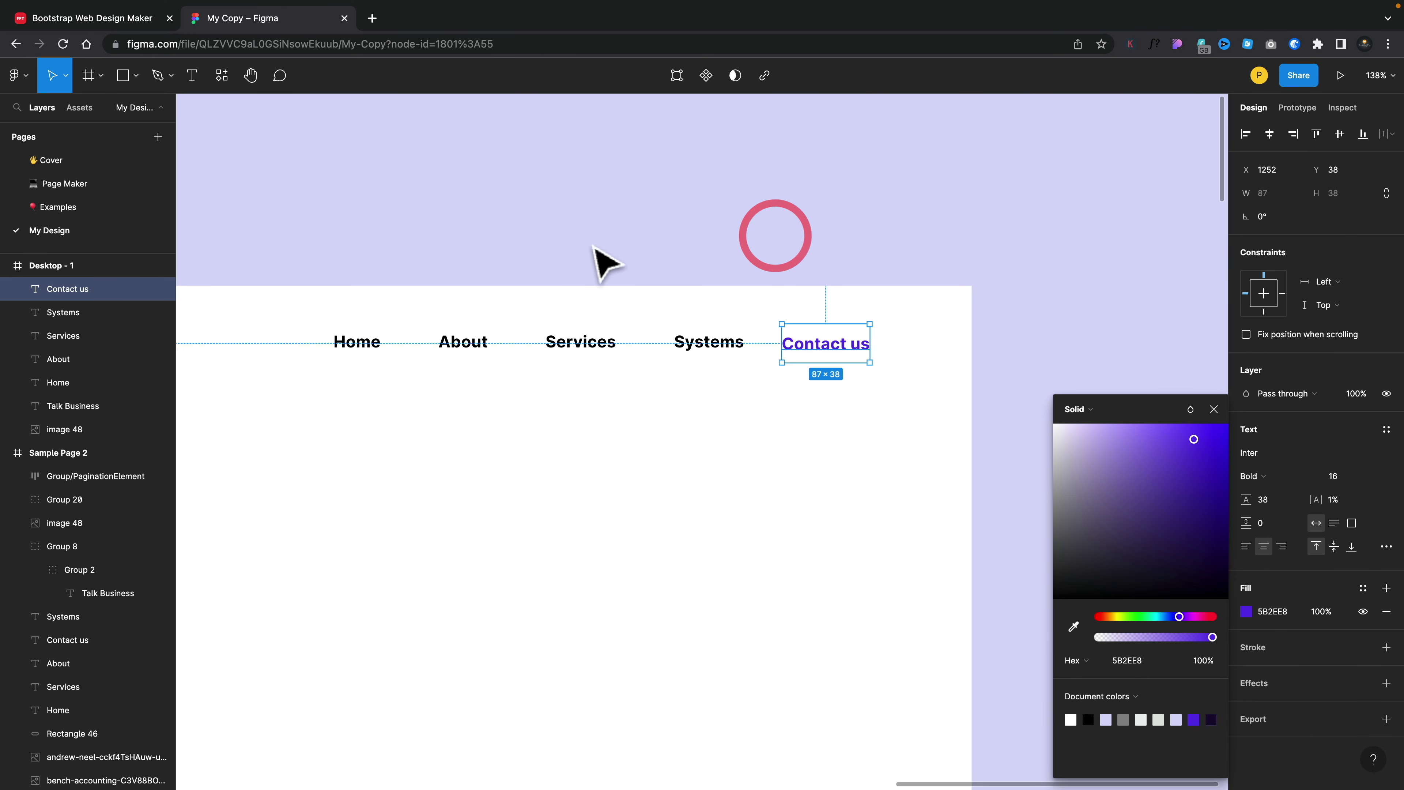
{"action": "left_click", "coordinate": [136, 79]}
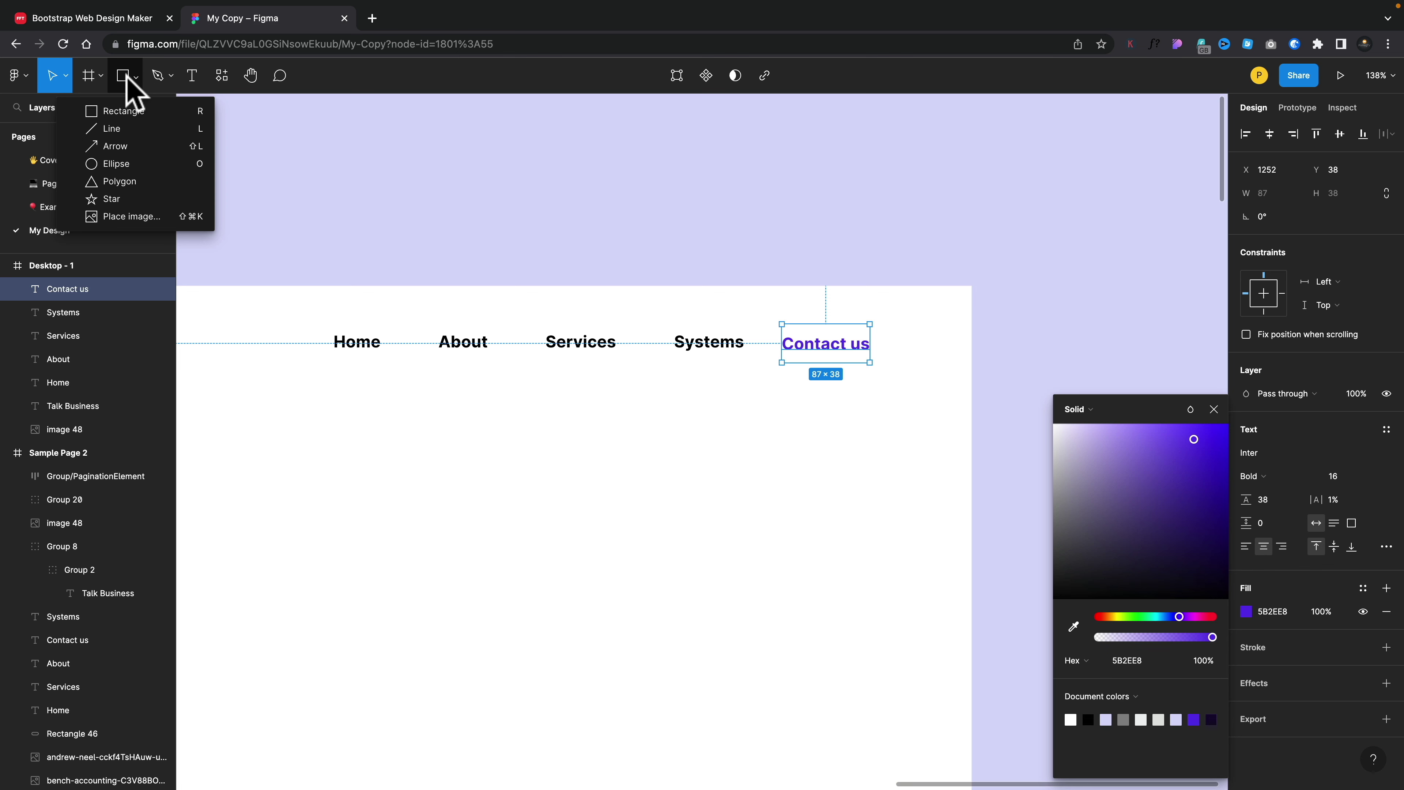
{"action": "left_click", "coordinate": [132, 112]}
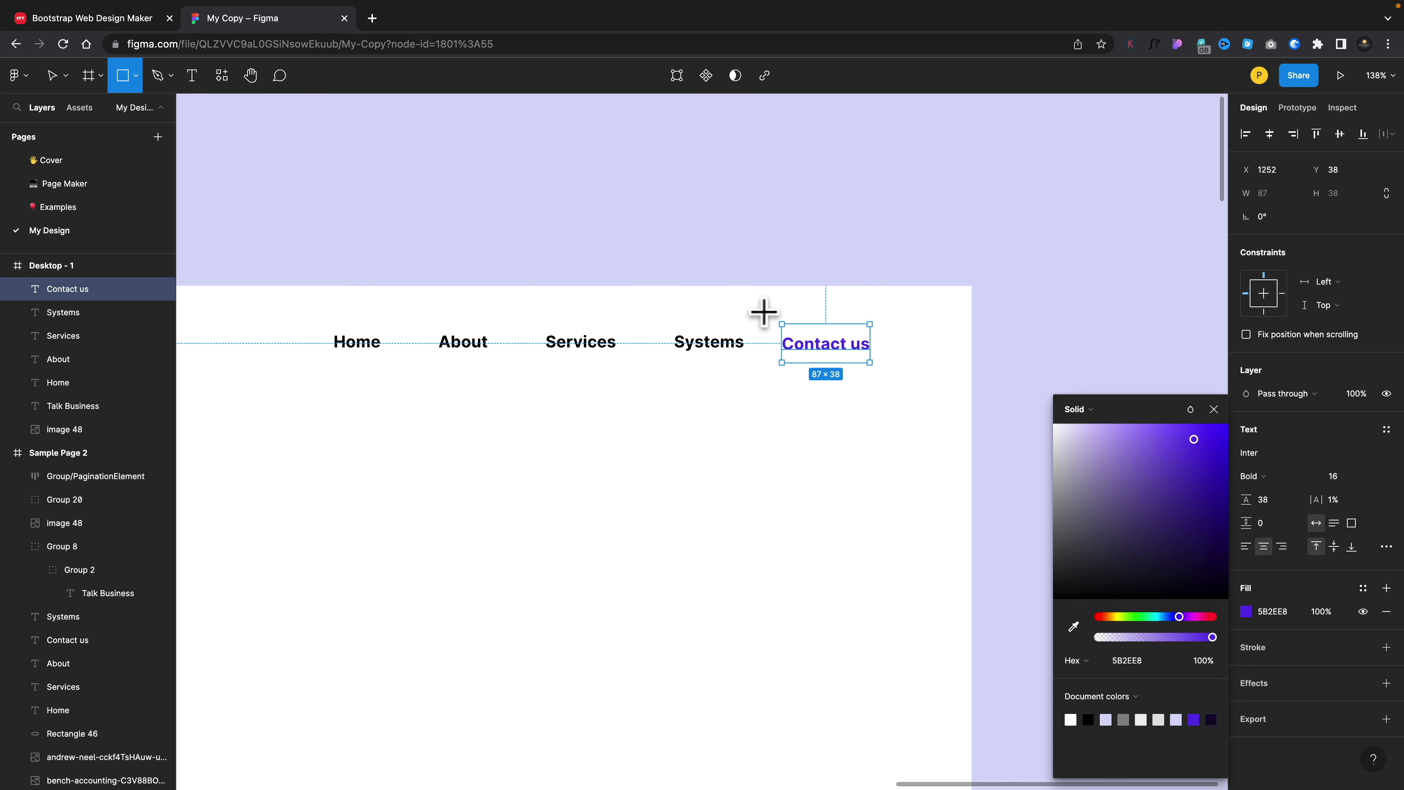
{"action": "left_click_drag", "start_coordinate": [769, 314], "coordinate": [890, 371]}
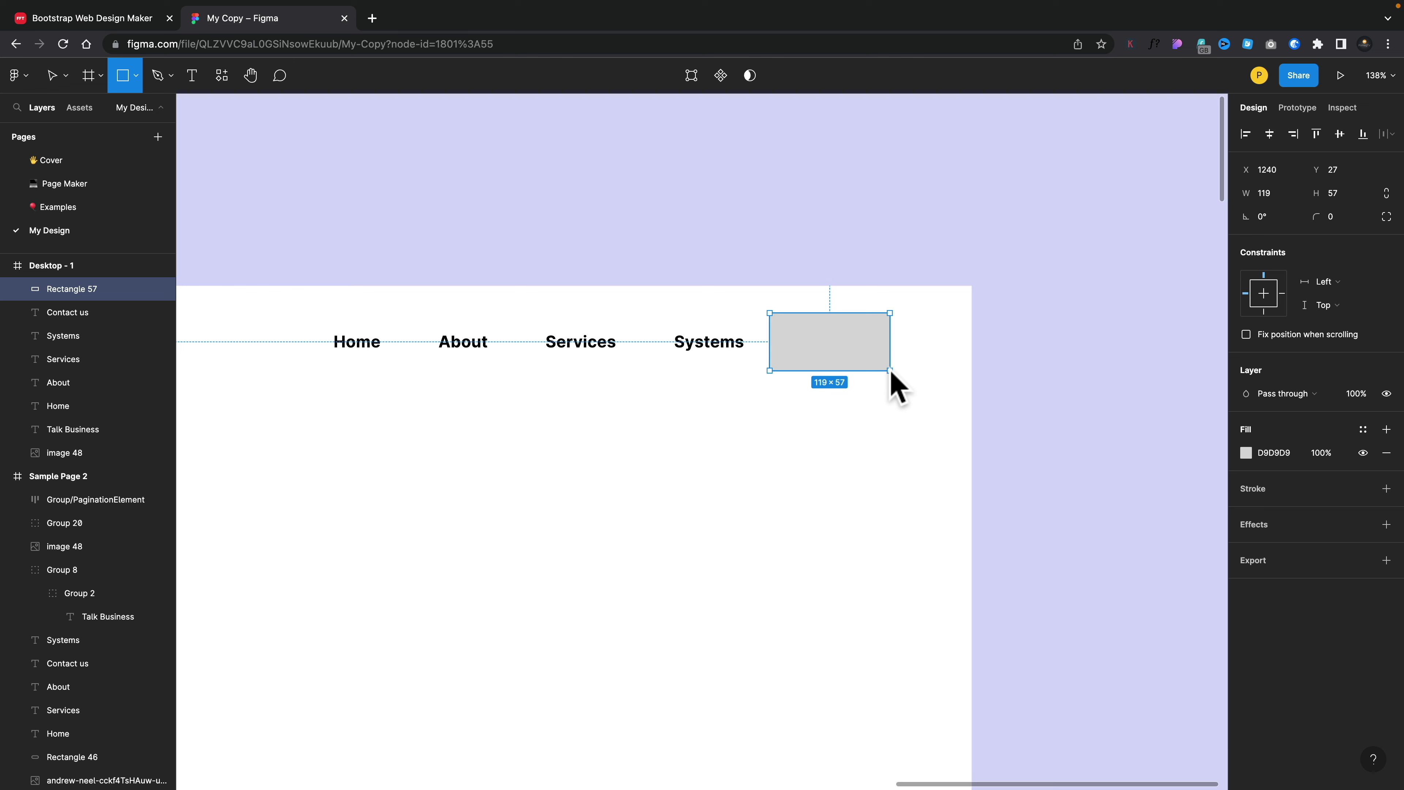
{"action": "left_click", "coordinate": [890, 370]}
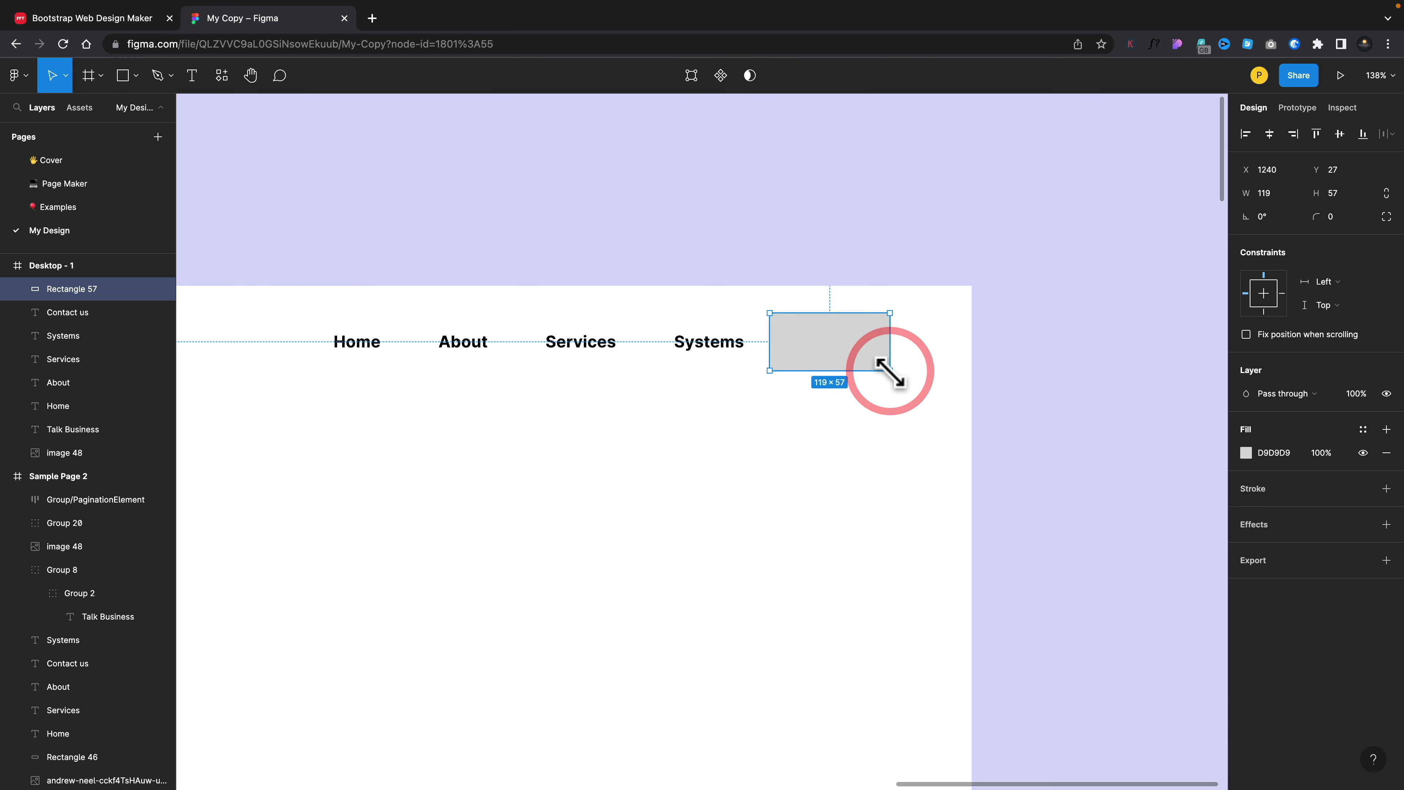
Make the fill of the rectangle around "Contact us" fully transparent at 0% opacity.
{"action": "left_click", "coordinate": [1245, 452]}
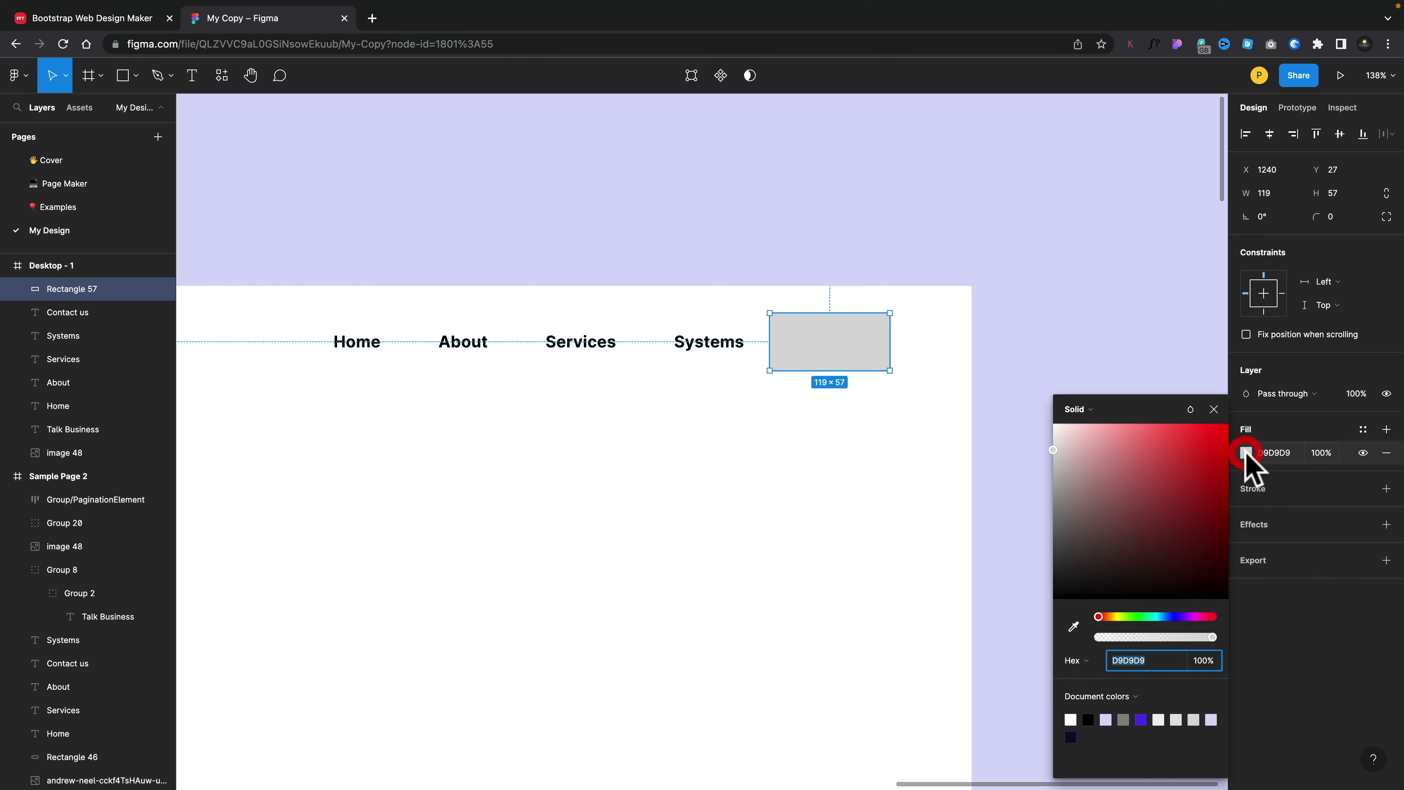
{"action": "left_click_drag", "start_coordinate": [1211, 639], "coordinate": [1094, 643]}
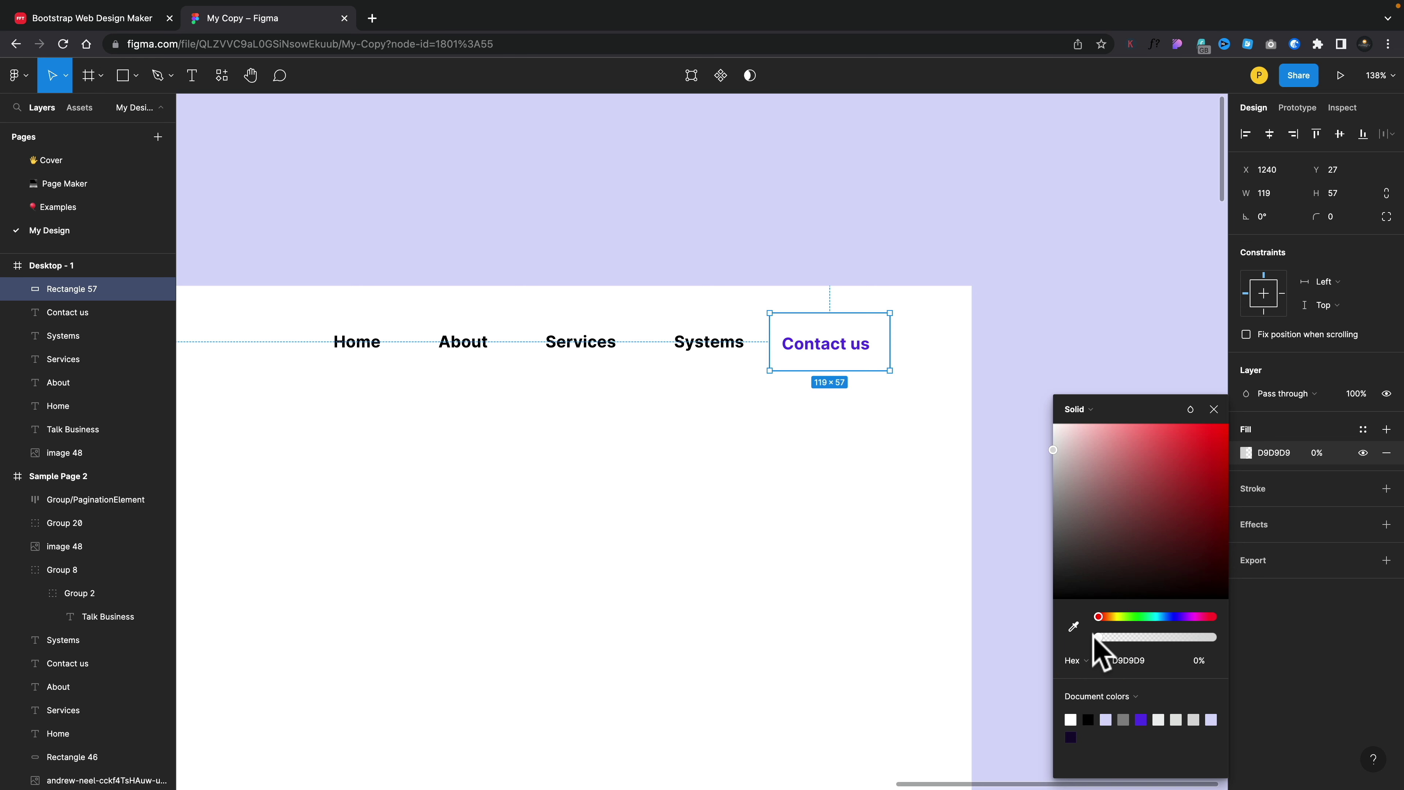
{"action": "left_click", "coordinate": [1293, 665]}
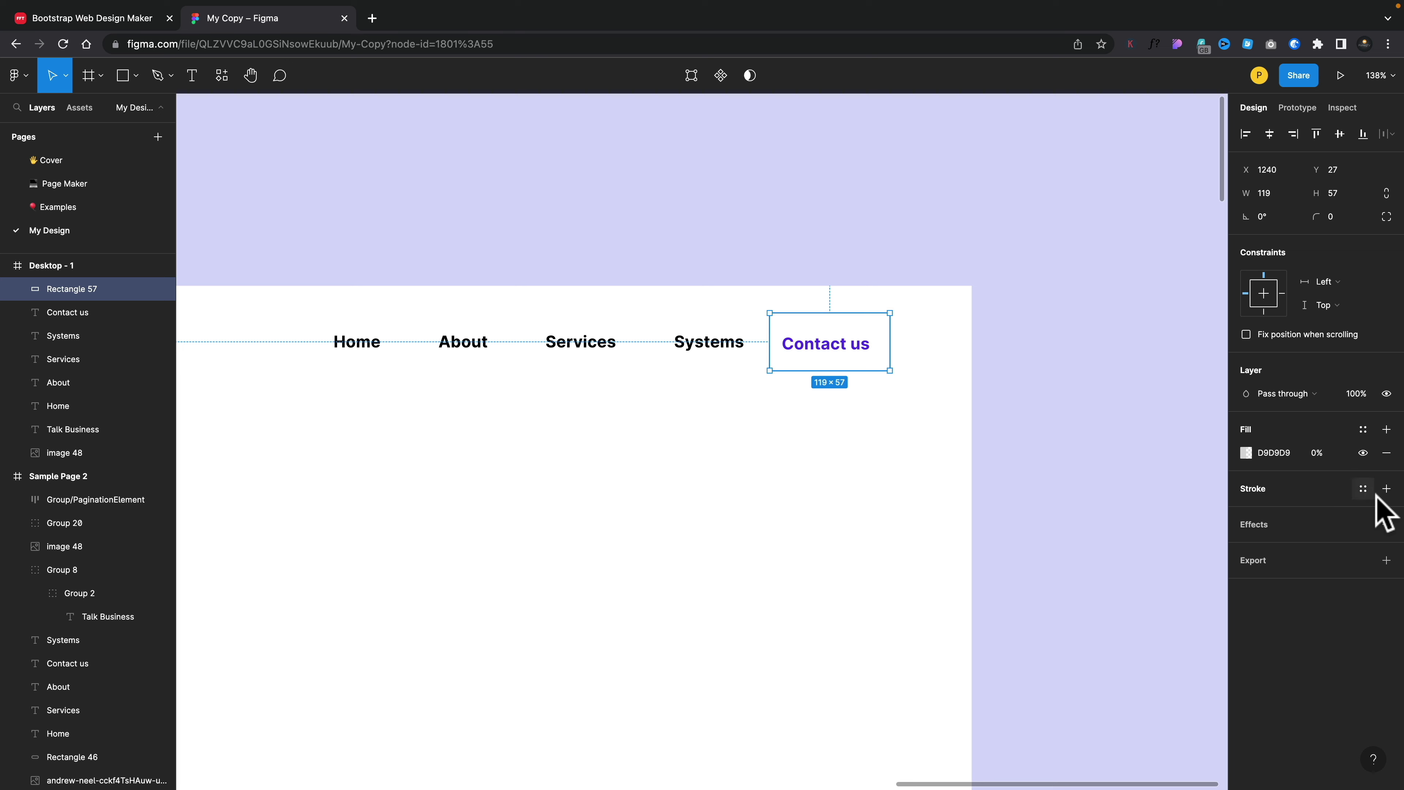
Add a stroke to the rectangle in the purple document color 5B2EE8 with a width of 2.
{"action": "left_click", "coordinate": [1386, 488]}
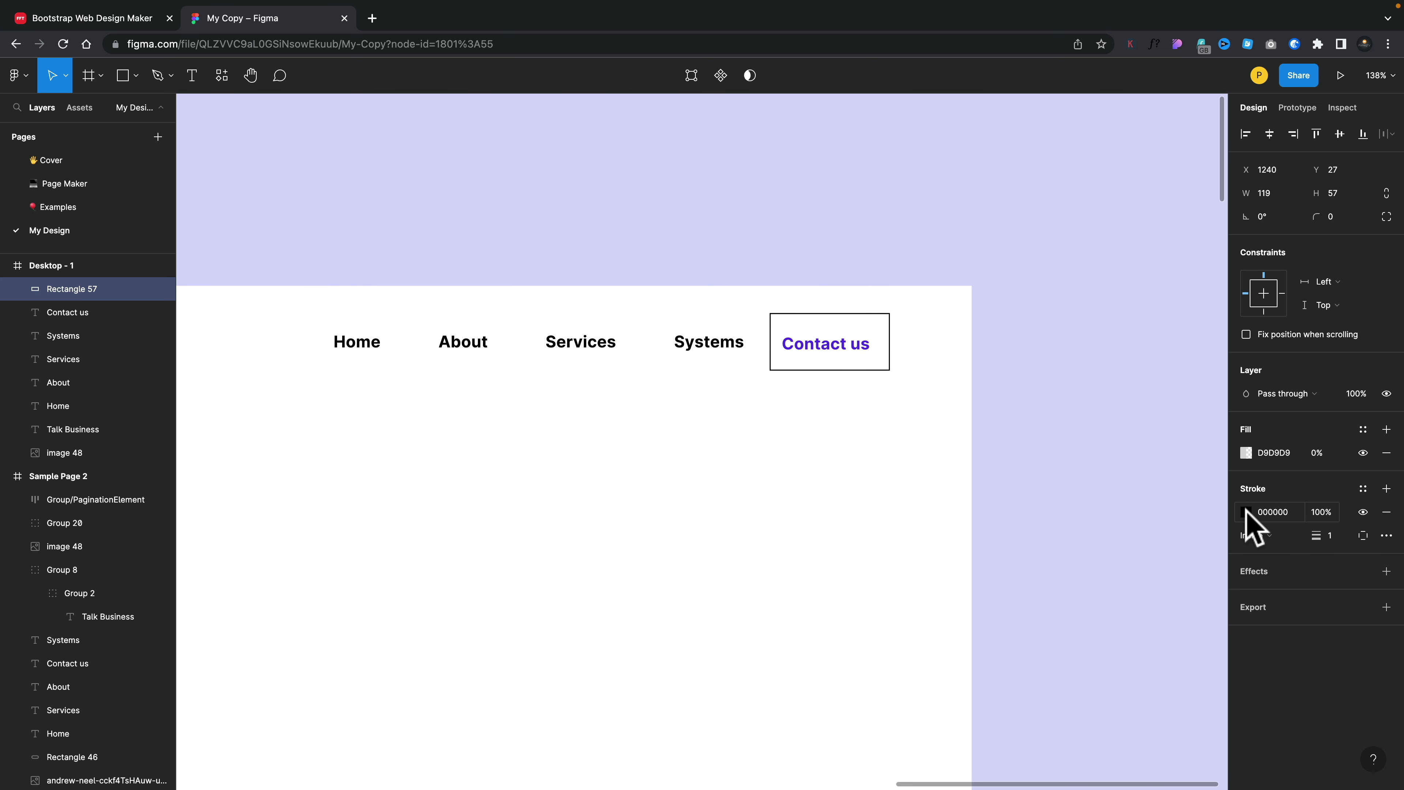
{"action": "left_click", "coordinate": [1246, 512]}
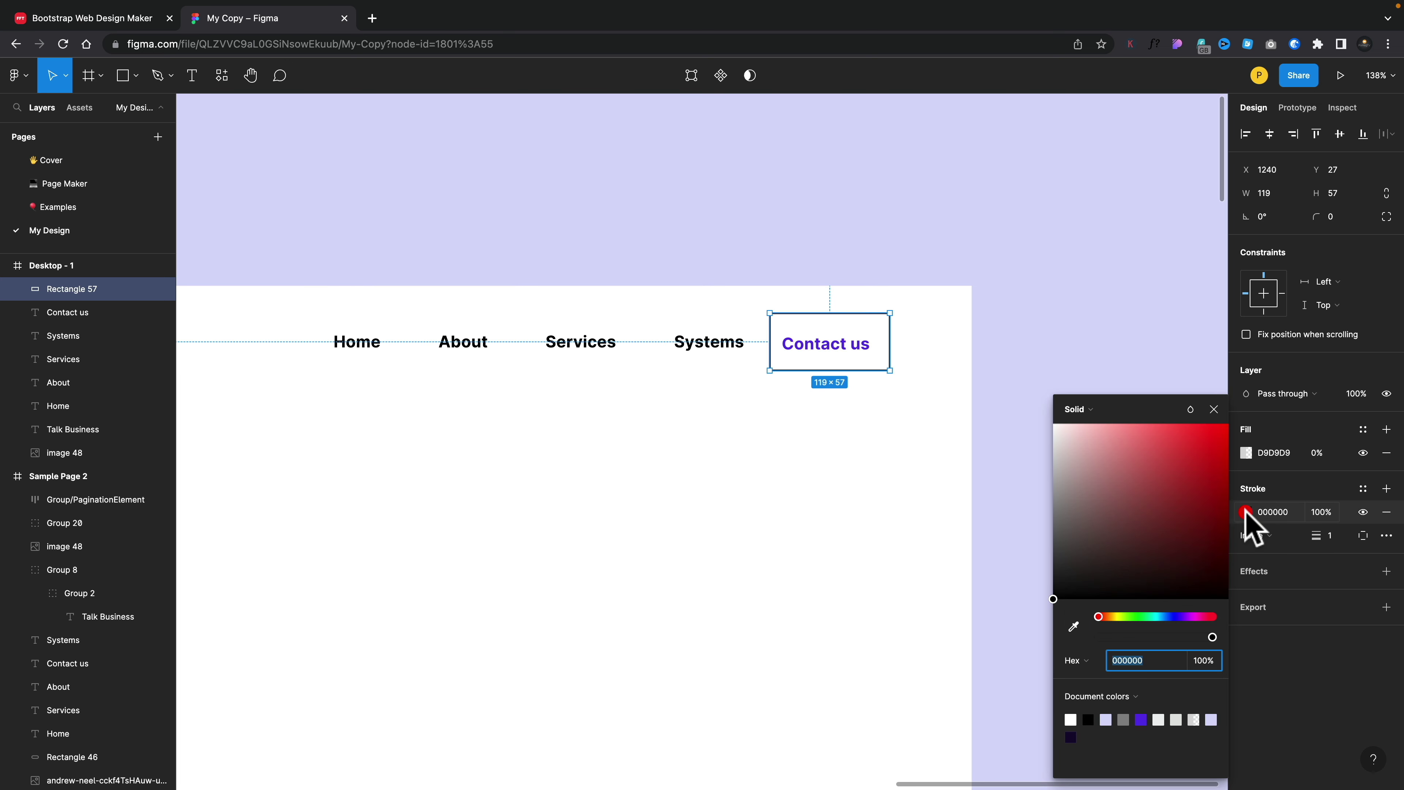
{"action": "left_click", "coordinate": [1140, 719]}
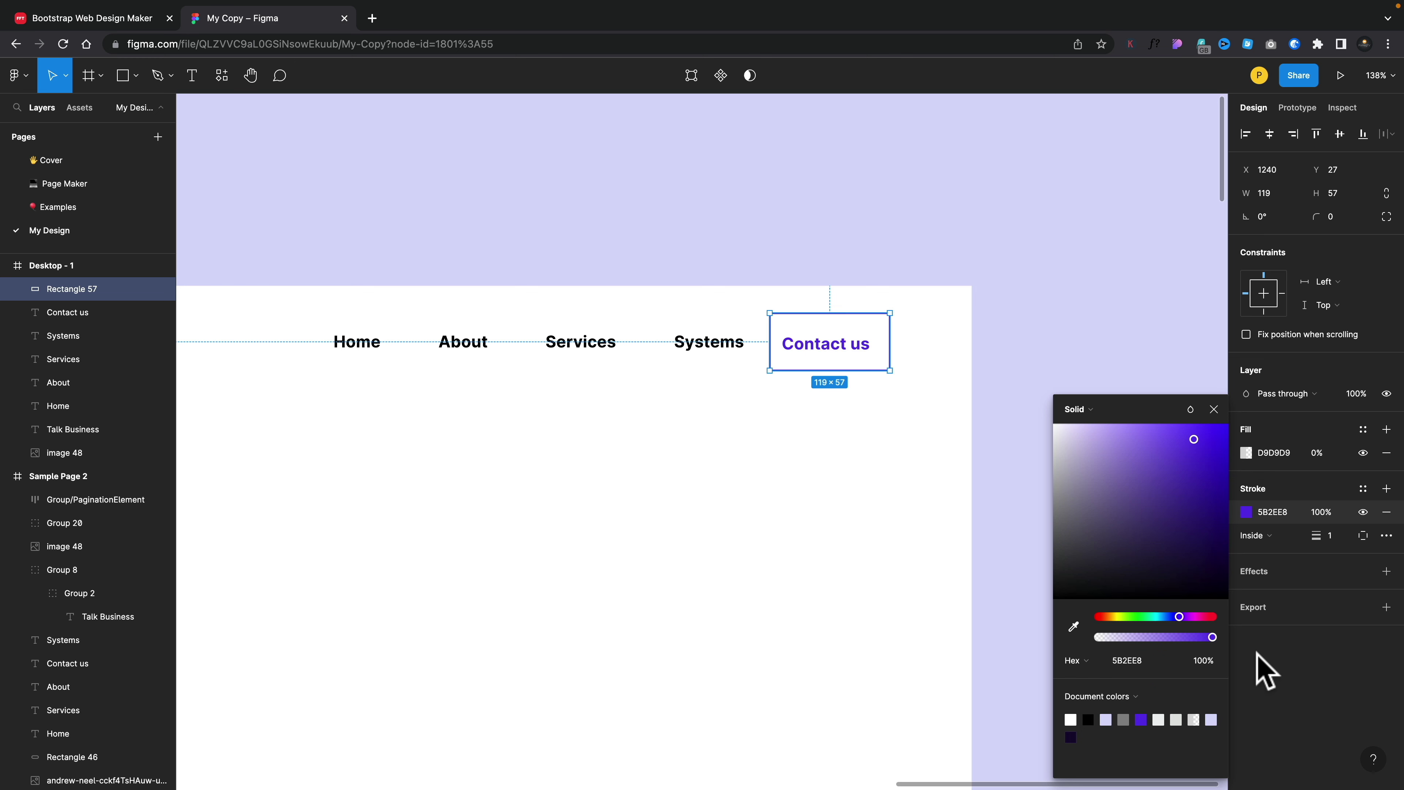
{"action": "left_click", "coordinate": [1329, 535]}
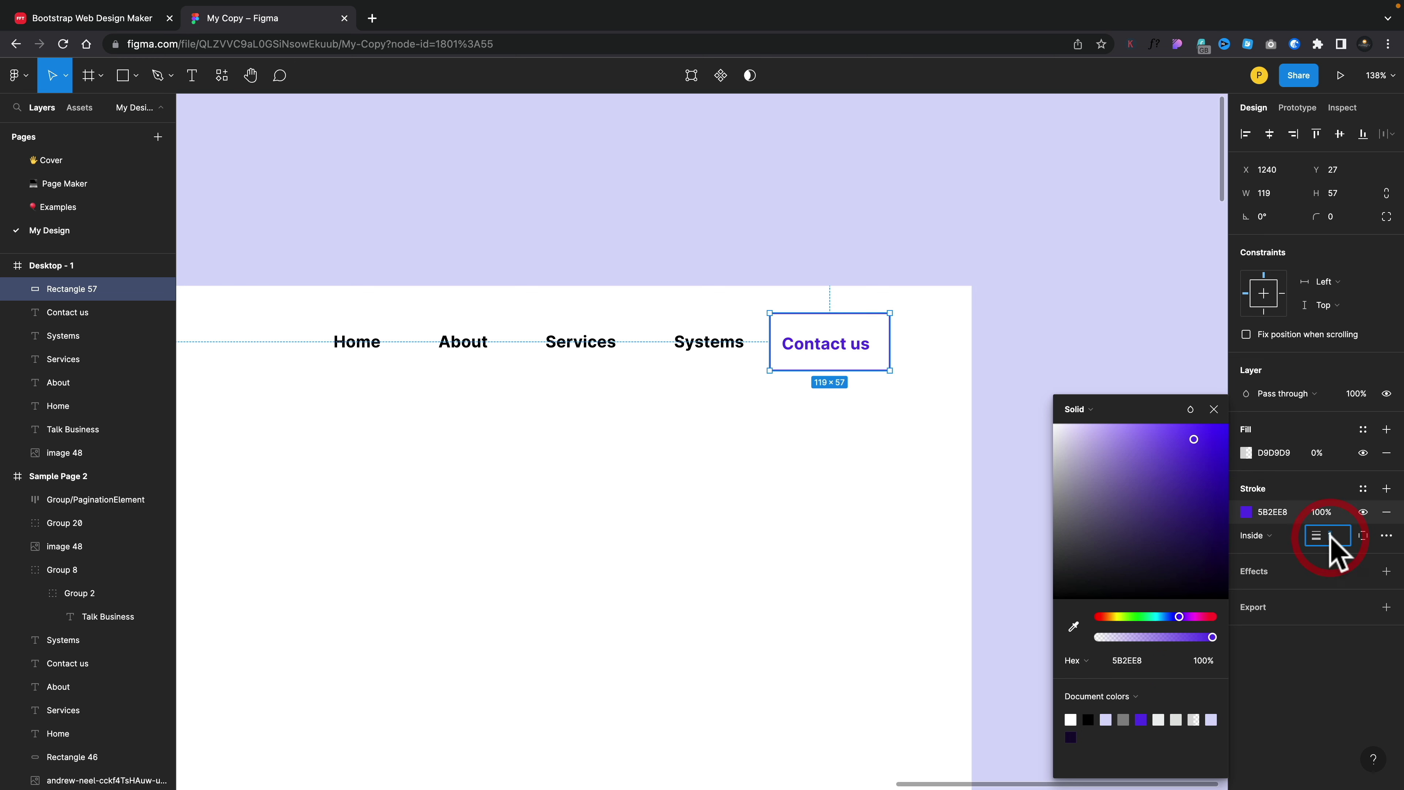
{"action": "type", "text": "2"}
{"action": "key", "text": "Return"}
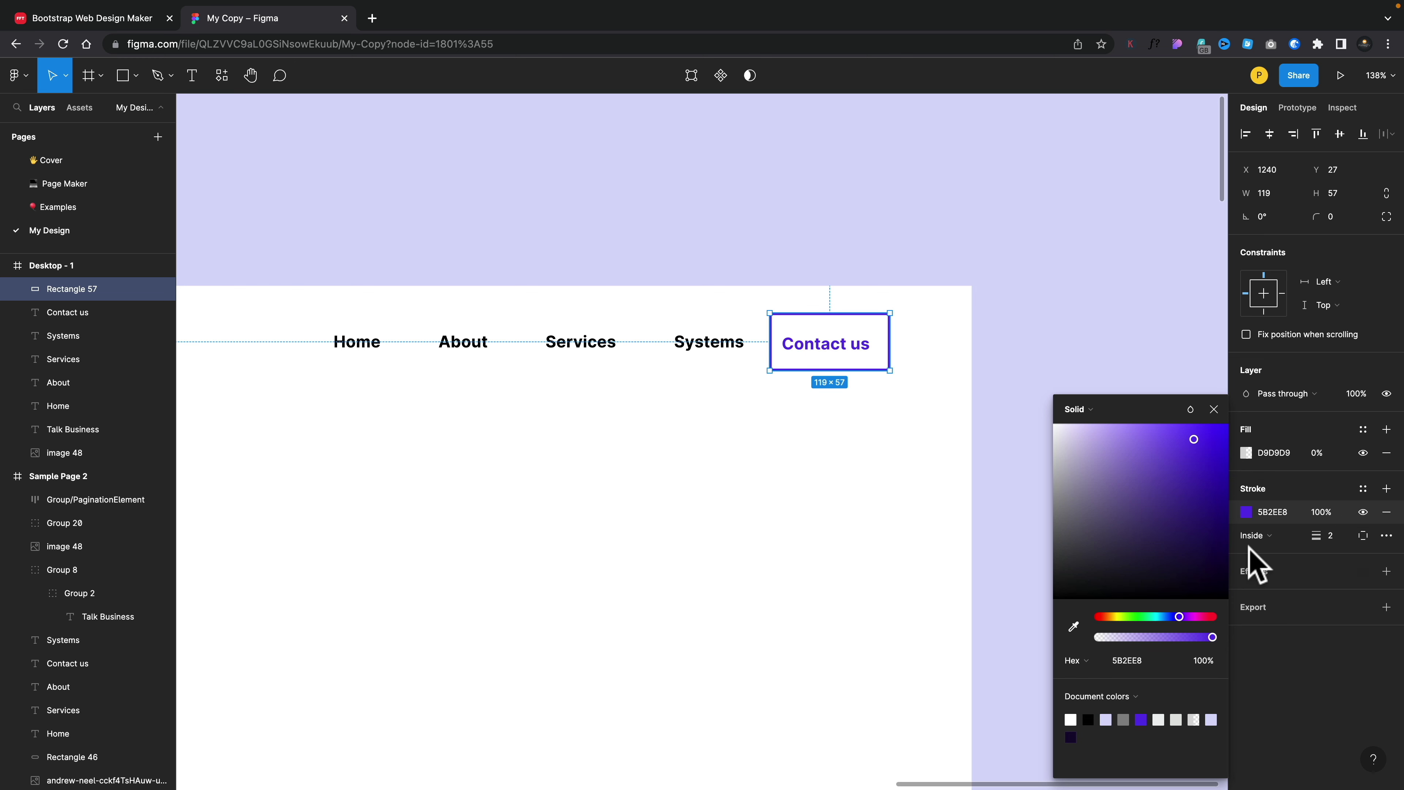
{"action": "left_click", "coordinate": [1214, 409]}
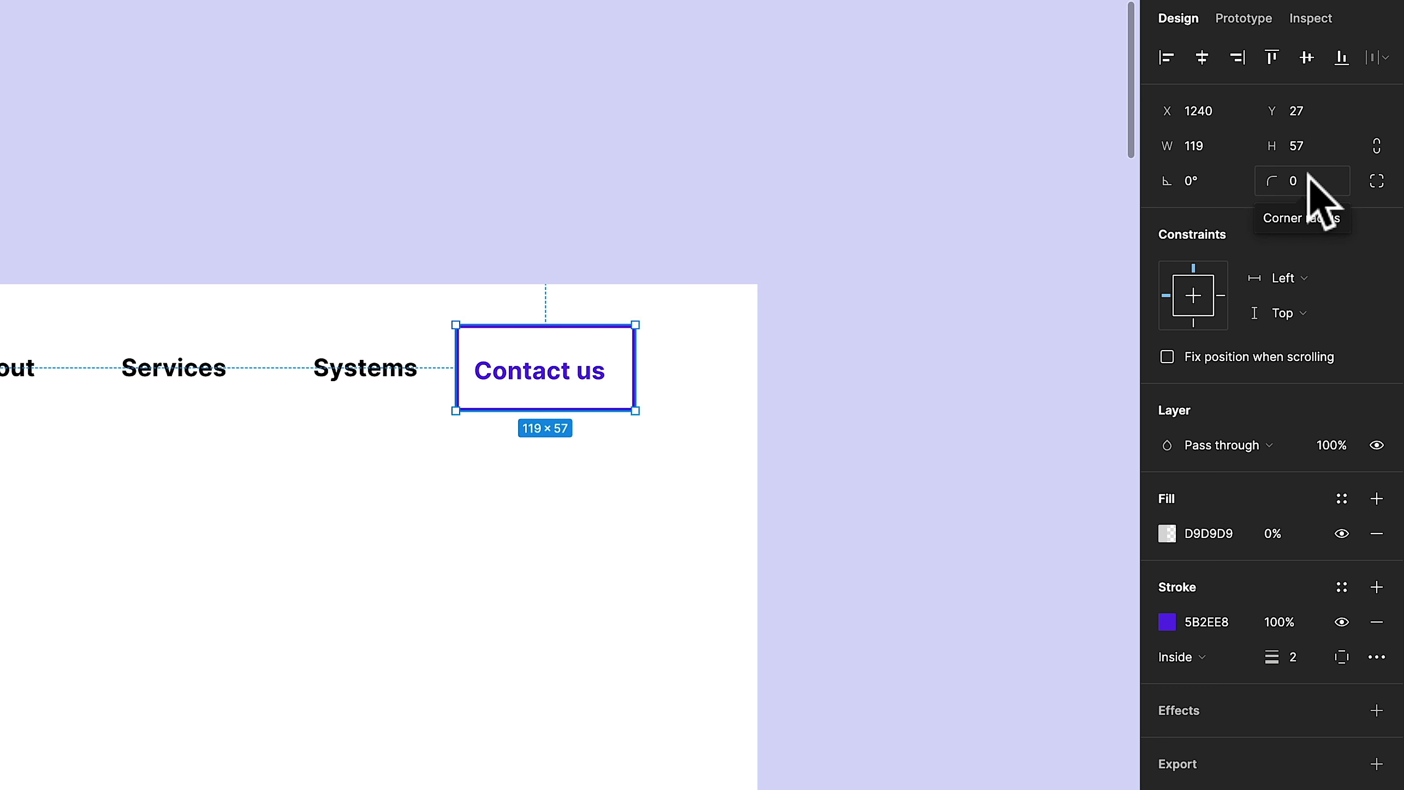
Try a corner radius of 100 on the rectangle, undo it and show its individual corner radii.
{"action": "left_click", "coordinate": [1293, 176]}
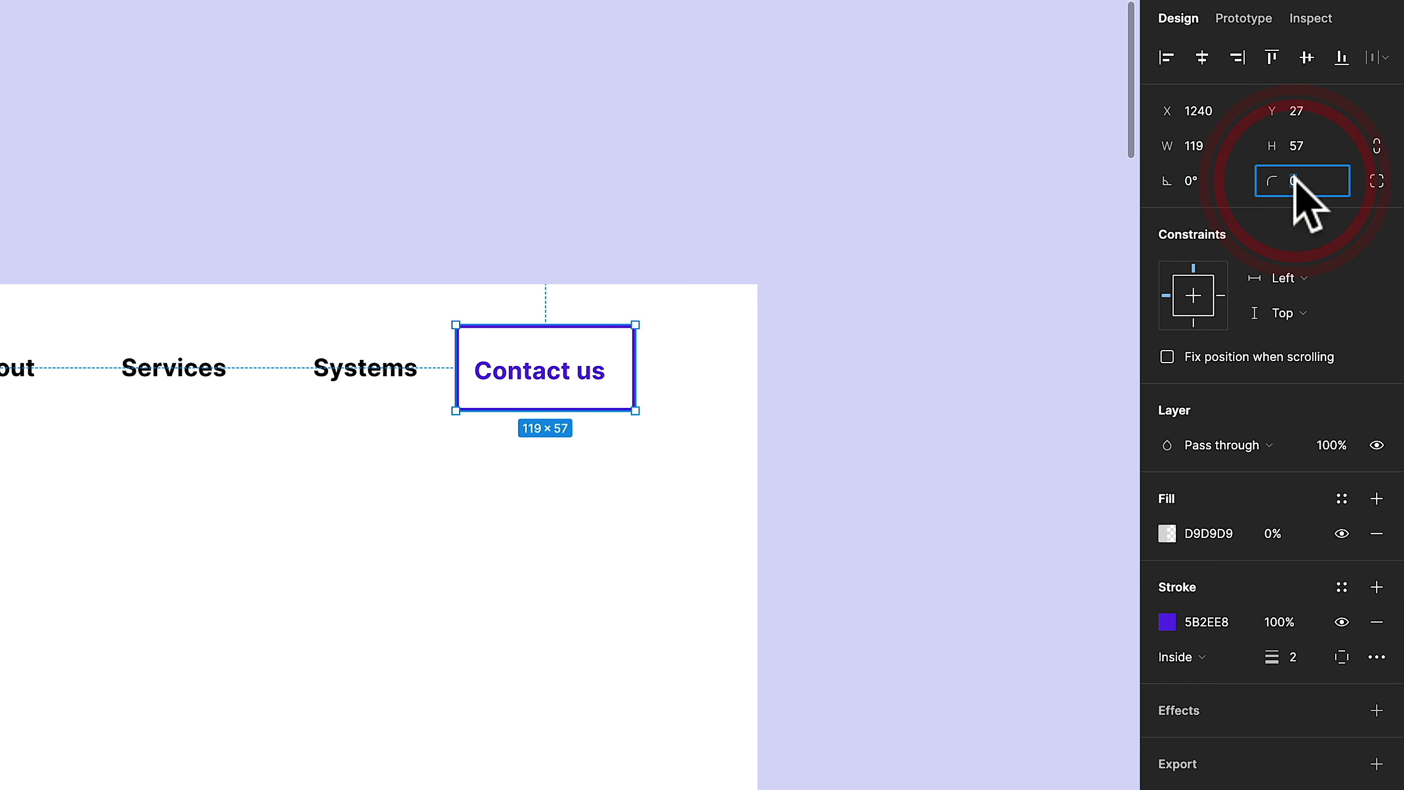
{"action": "type", "text": "100"}
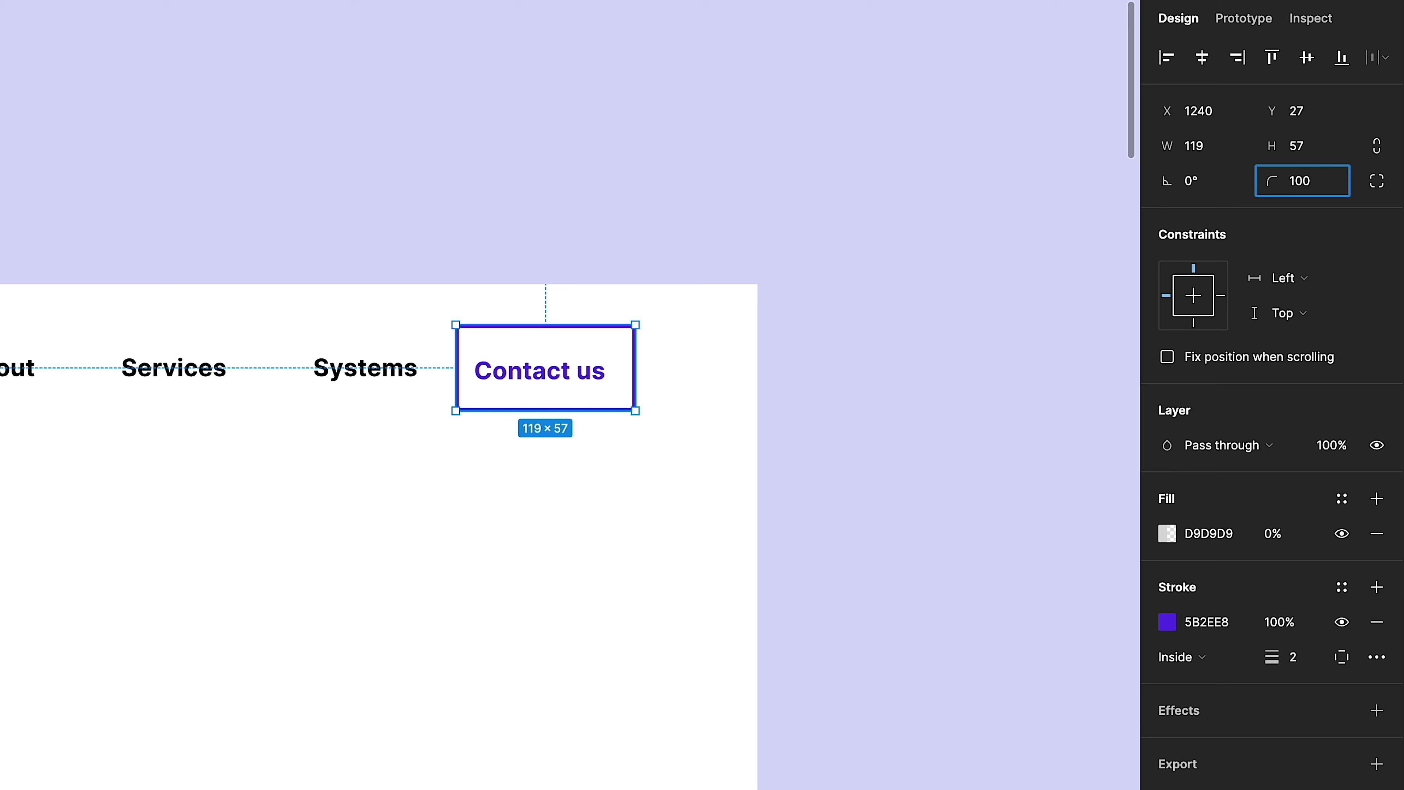
{"action": "key", "text": "Return"}
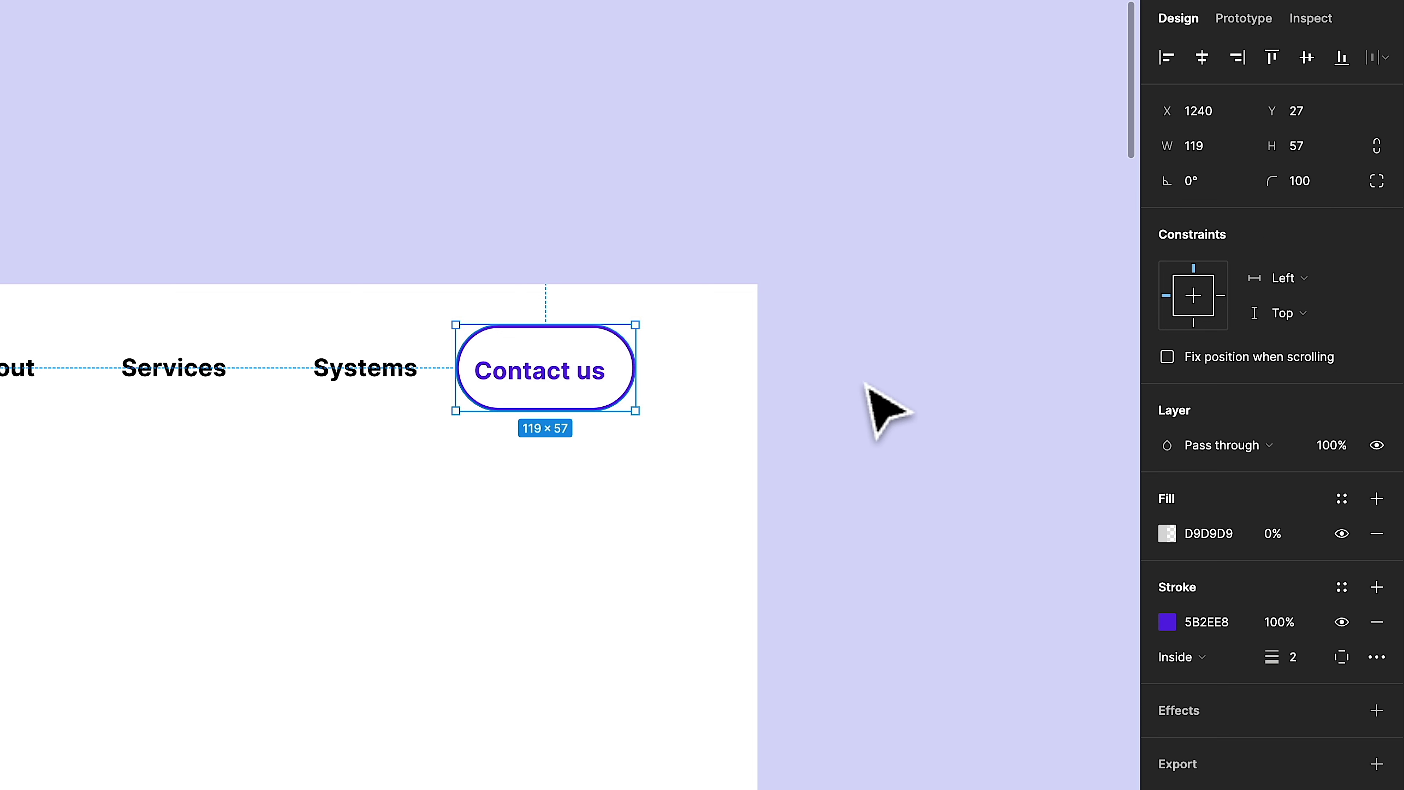
{"action": "key", "text": "super+z"}
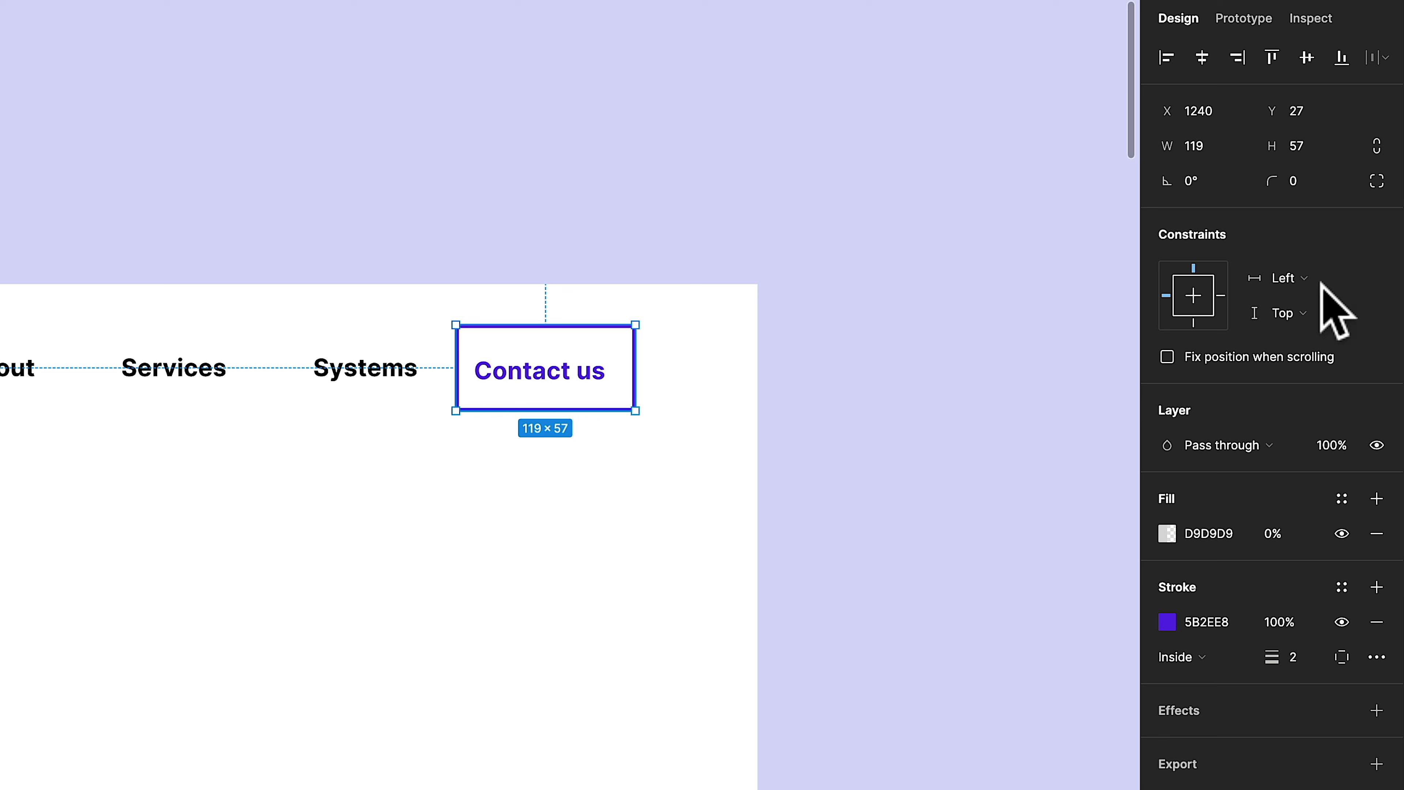
{"action": "left_click", "coordinate": [1377, 182]}
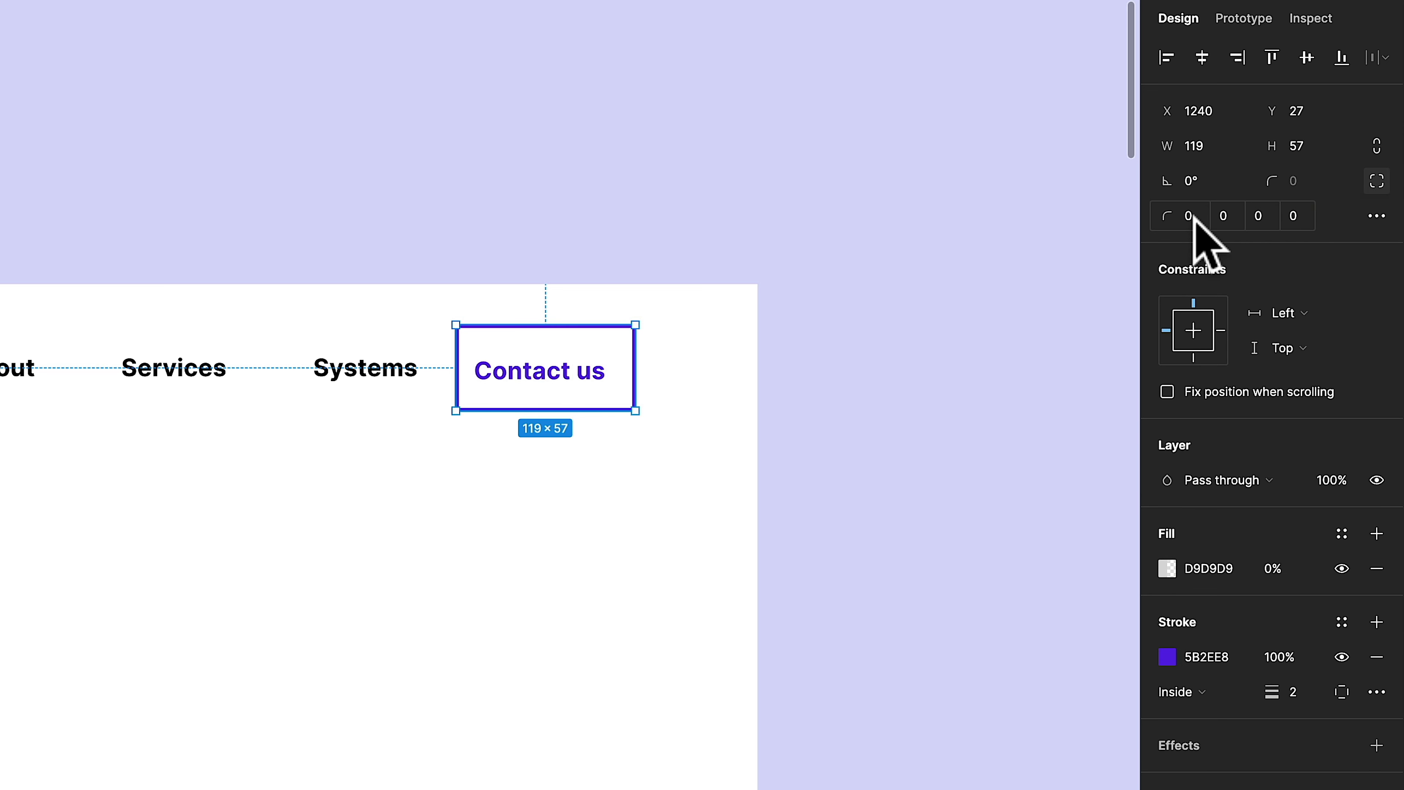
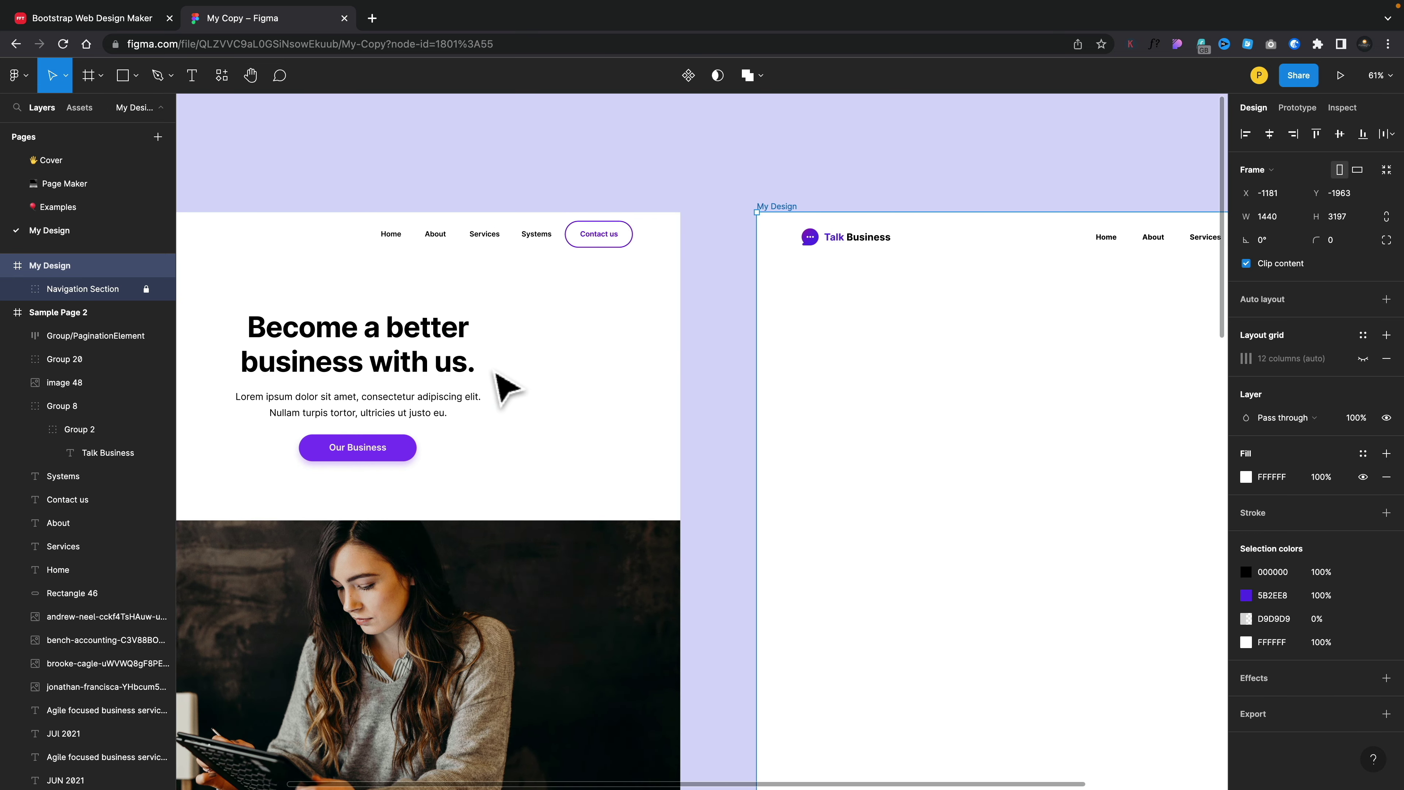
Add the text "Become a better business with us." at font size 36 below the navigation in the My Design frame.
{"action": "scroll", "coordinate": [504, 387], "scroll_direction": "right", "scroll_amount": 7}
{"action": "scroll", "coordinate": [505, 387], "scroll_direction": "left", "scroll_amount": 1}
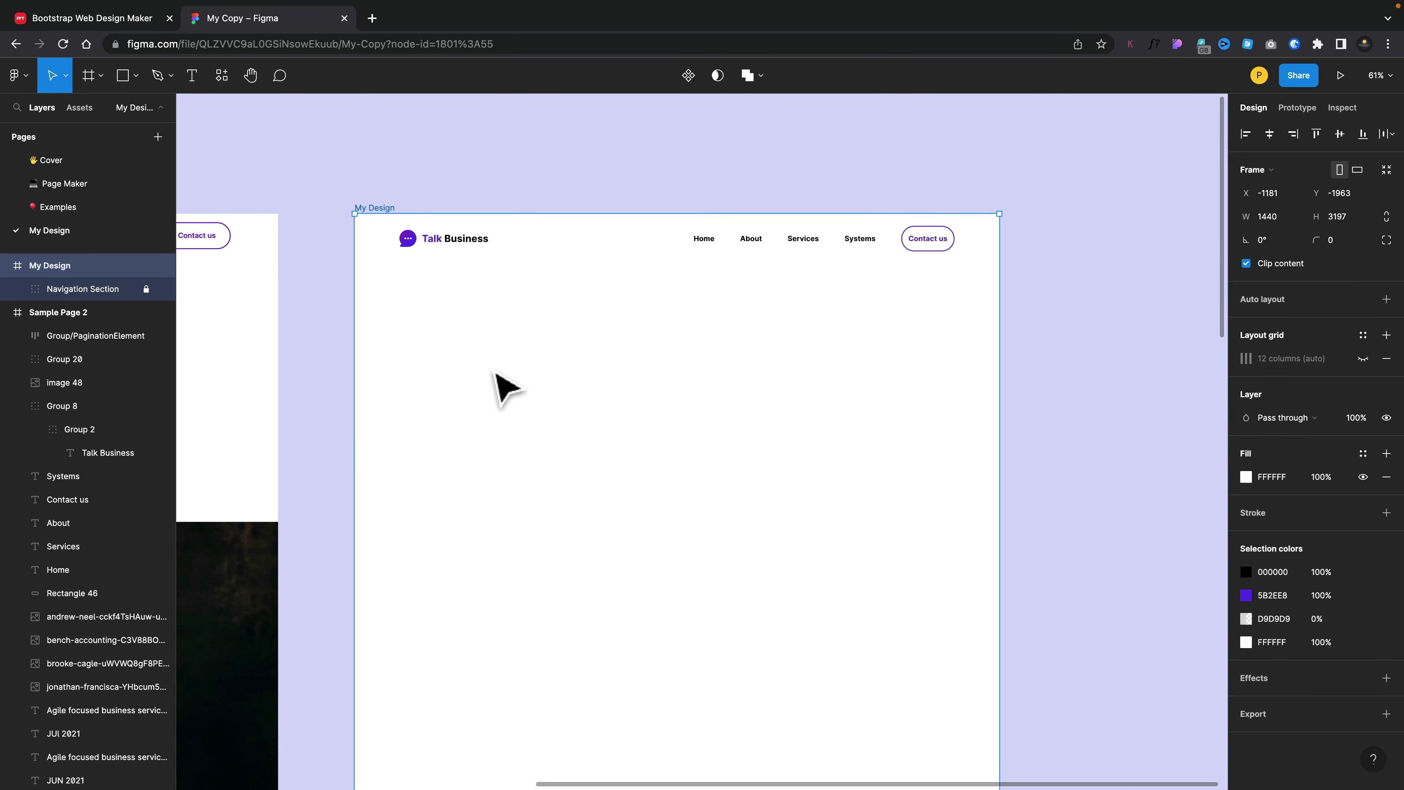
{"action": "key", "text": "t"}
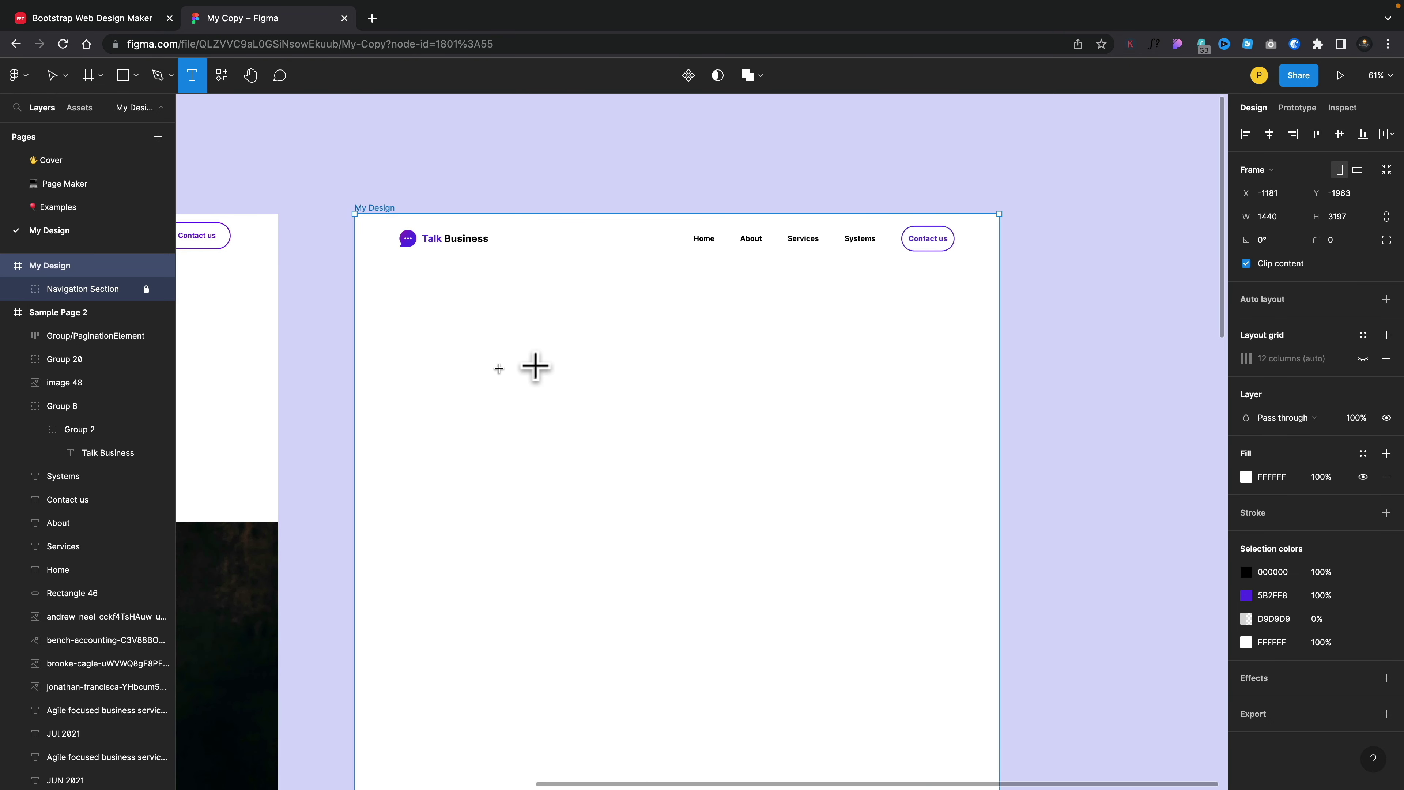
{"action": "left_click", "coordinate": [656, 366]}
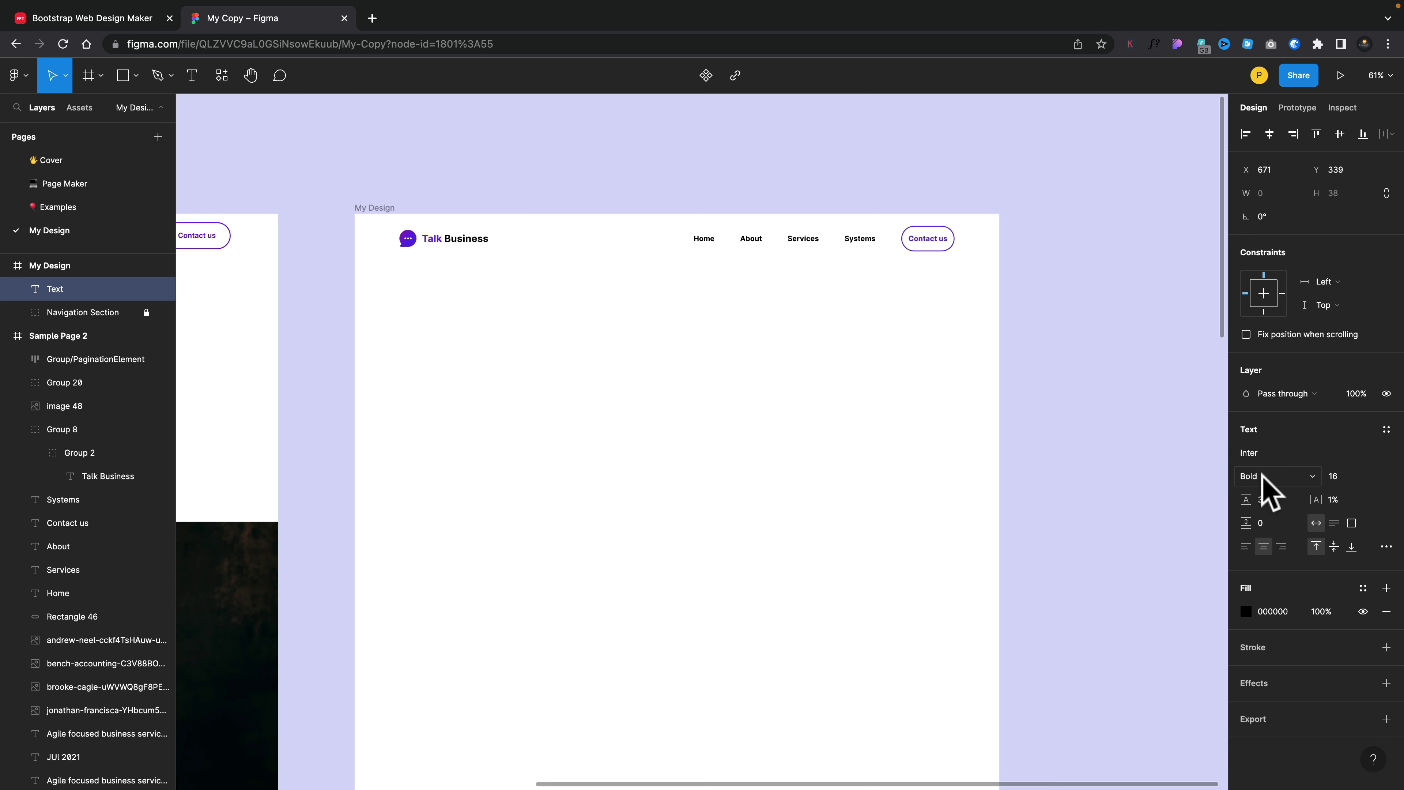
{"action": "left_click", "coordinate": [1344, 473]}
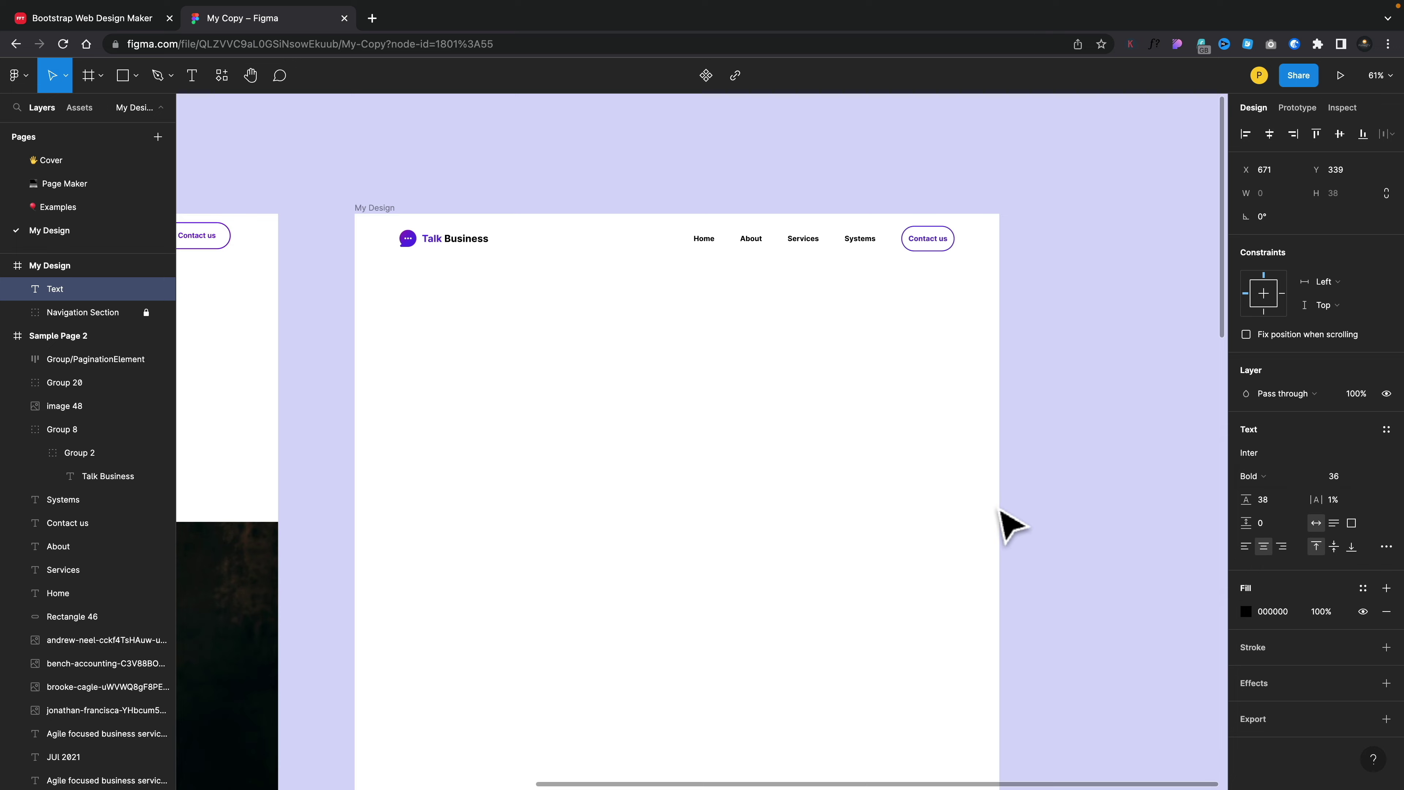
{"action": "scroll", "coordinate": [1003, 523], "scroll_direction": "left", "scroll_amount": 5}
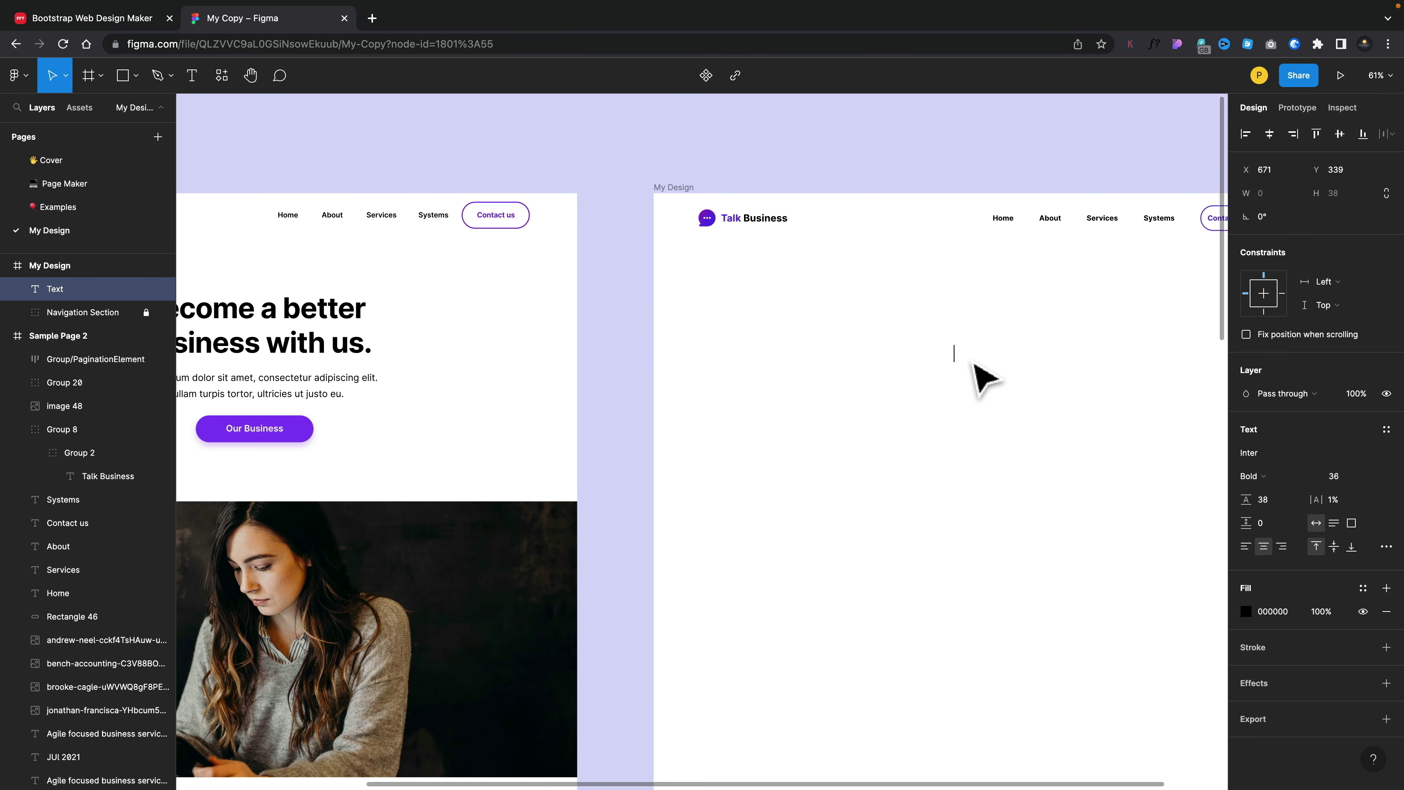
{"action": "scroll", "coordinate": [978, 376], "scroll_direction": "left", "scroll_amount": 2}
{"action": "type", "text": "Become a better business with us."}
{"action": "scroll", "coordinate": [978, 376], "scroll_direction": "down", "scroll_amount": 2}
{"action": "key", "text": "Escape"}
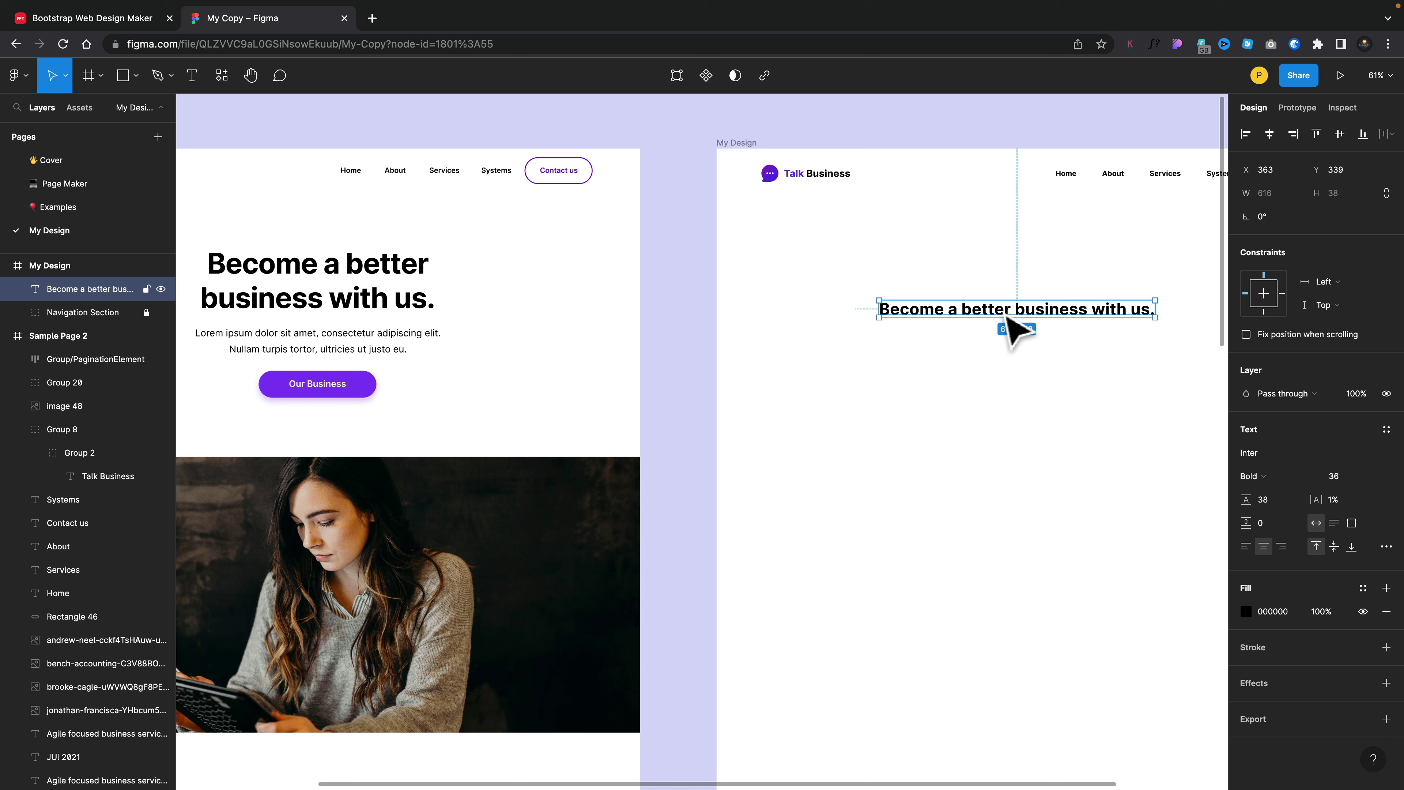
Set the heading's font size to 67 and its letter spacing to -1%.
{"action": "double_click", "coordinate": [1024, 308]}
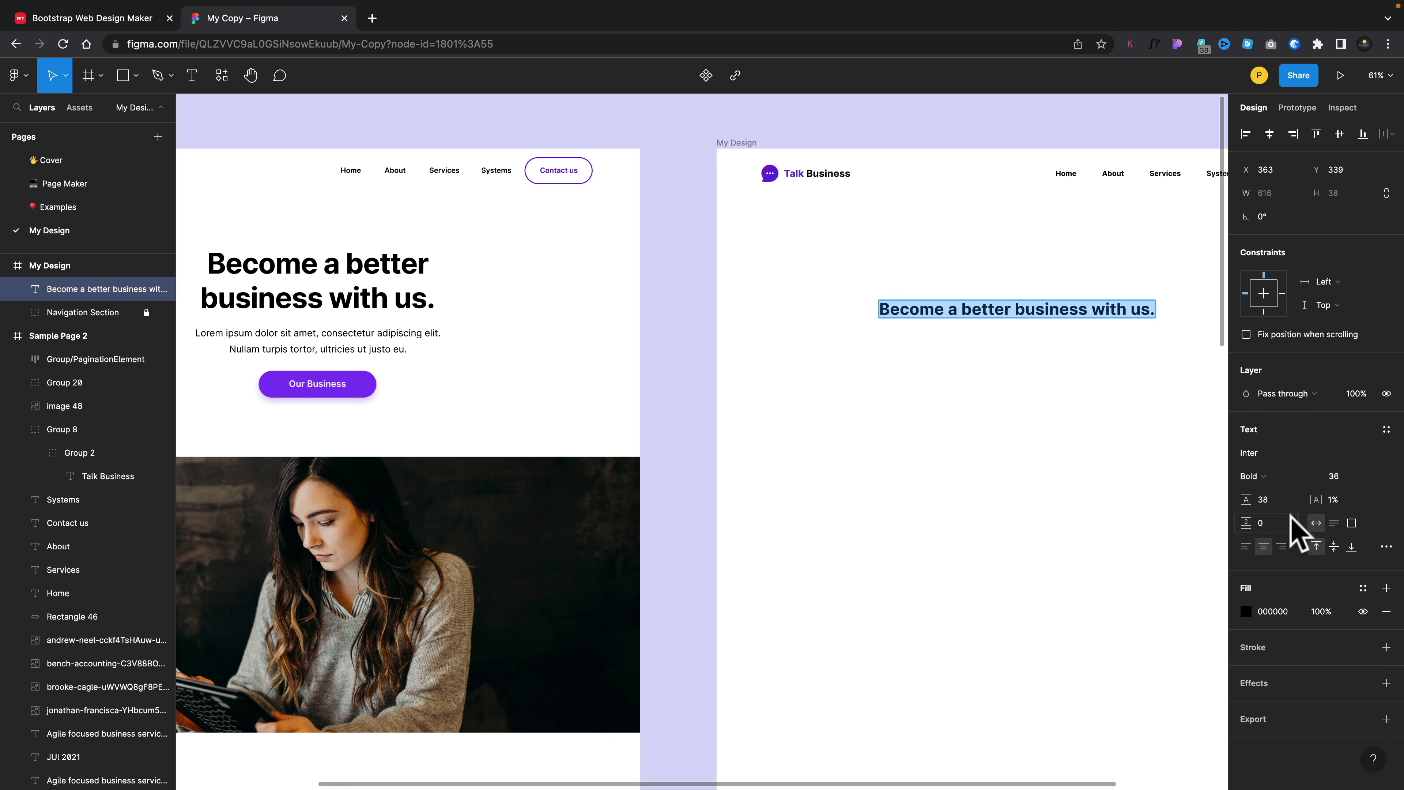
{"action": "left_click", "coordinate": [1340, 477]}
{"action": "type", "text": "47"}
{"action": "key", "text": "Return"}
{"action": "left_click_drag", "start_coordinate": [1378, 479], "coordinate": [6, 487]}
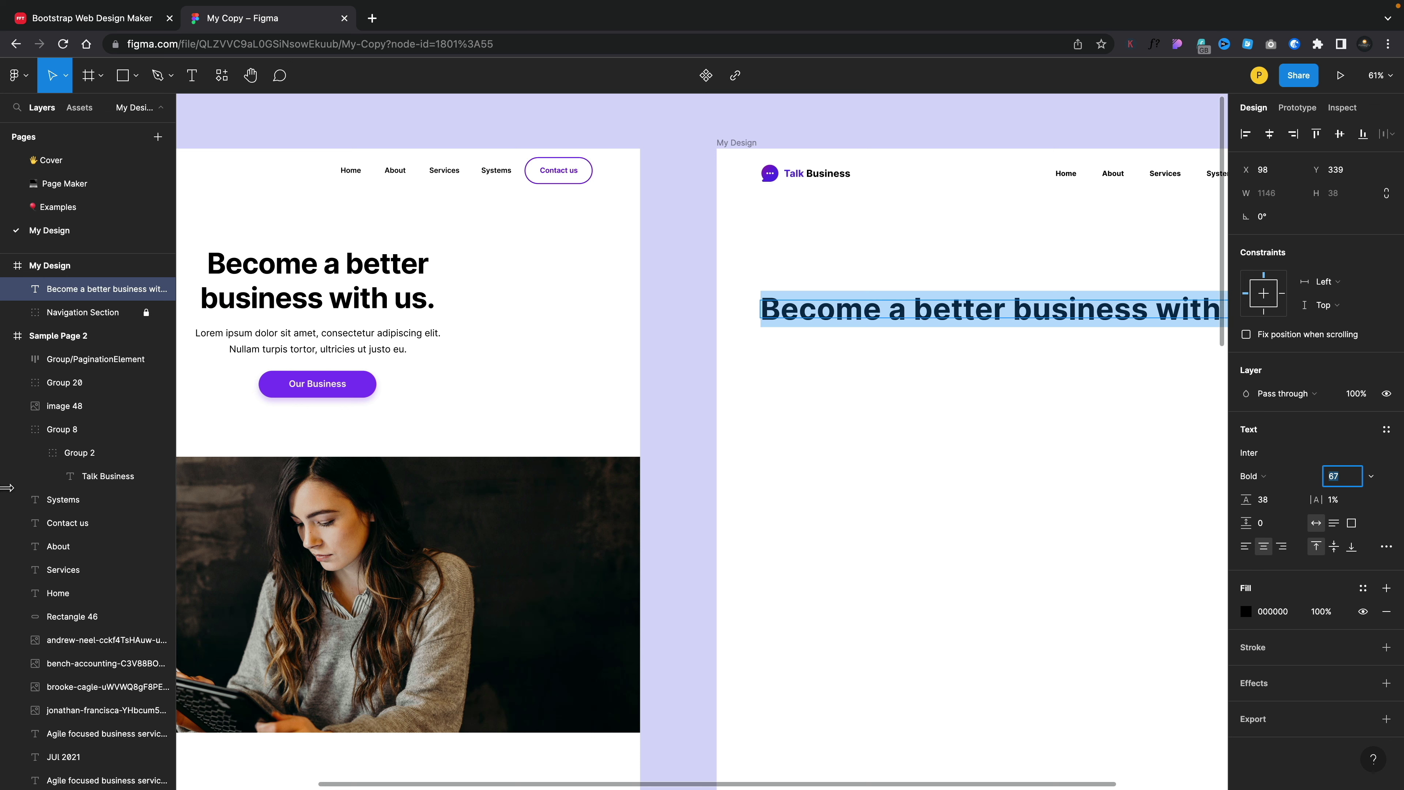
{"action": "left_click", "coordinate": [1348, 497]}
{"action": "type", "text": "-1"}
{"action": "key", "text": "Return"}
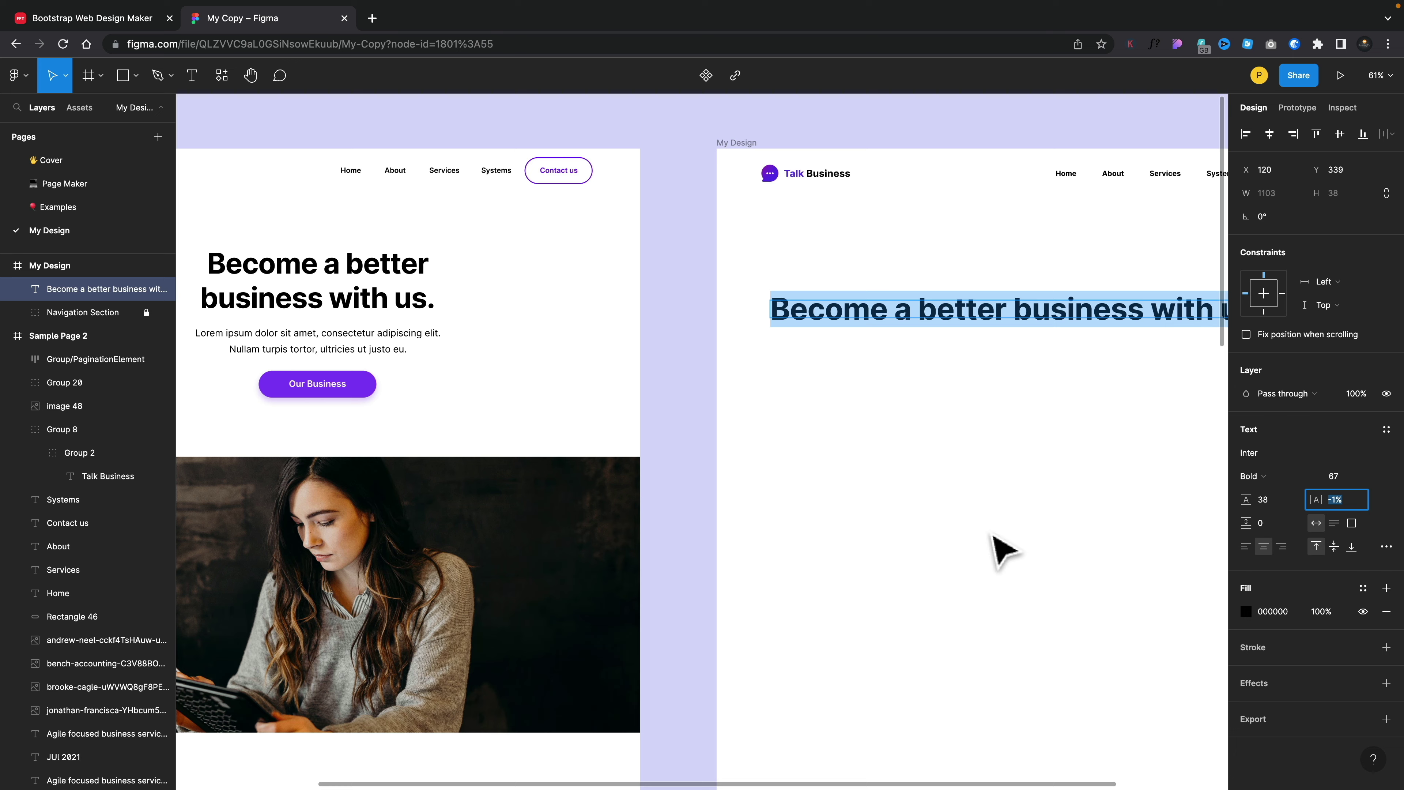
Try a line break before "business" in the heading, remove it again and leave text editing.
{"action": "scroll", "coordinate": [1003, 550], "scroll_direction": "right", "scroll_amount": 3}
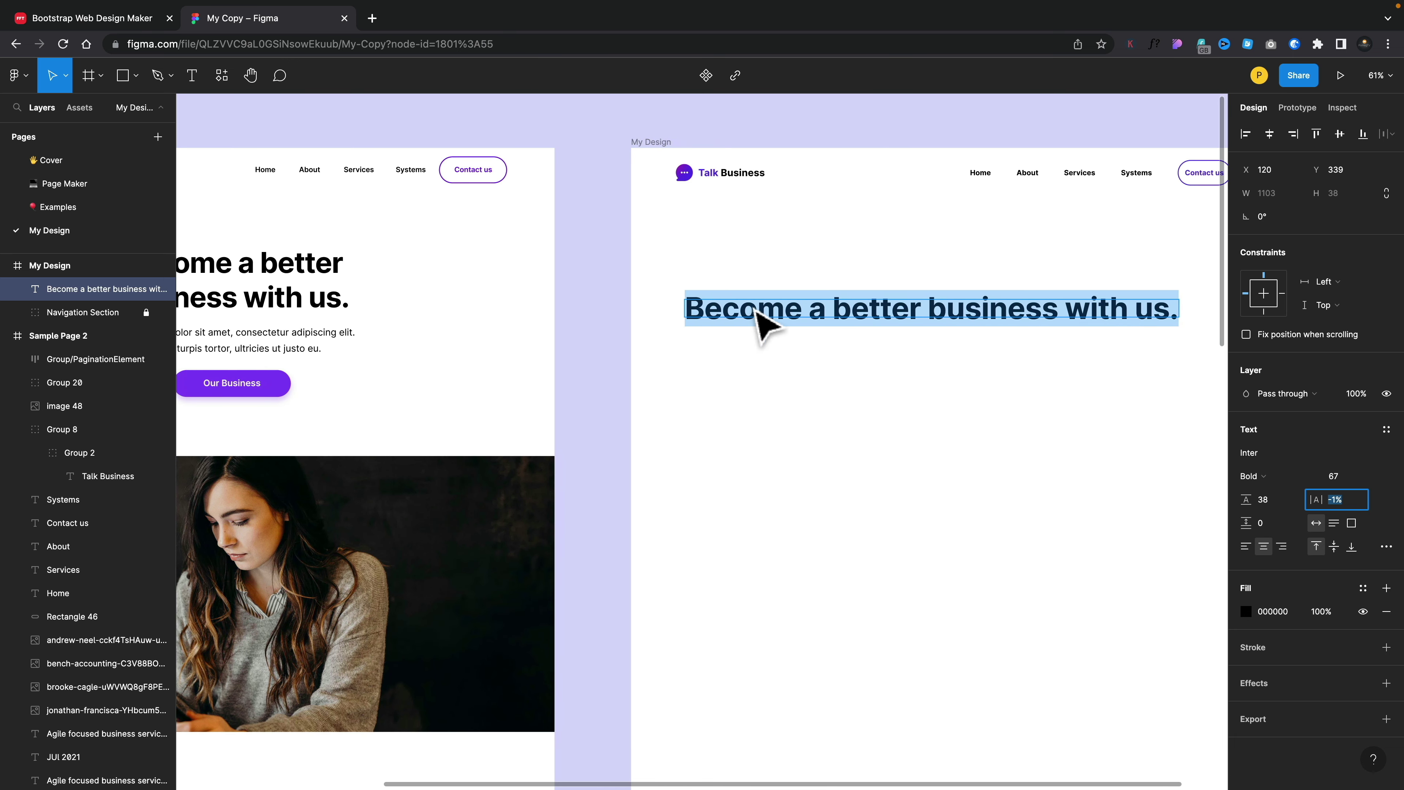
{"action": "scroll", "coordinate": [996, 388], "scroll_direction": "left", "scroll_amount": 2}
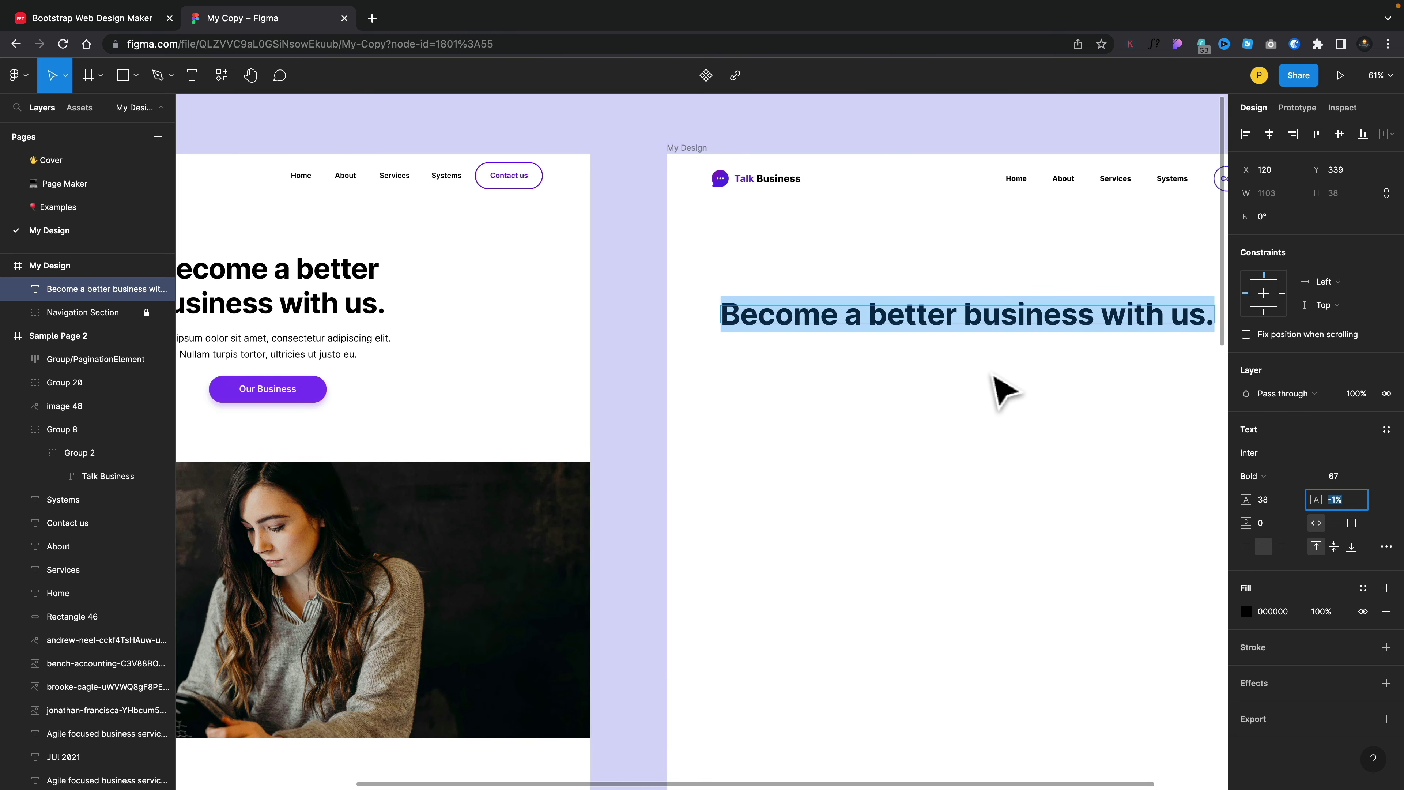
{"action": "left_click", "coordinate": [962, 316]}
{"action": "key", "text": "Return"}
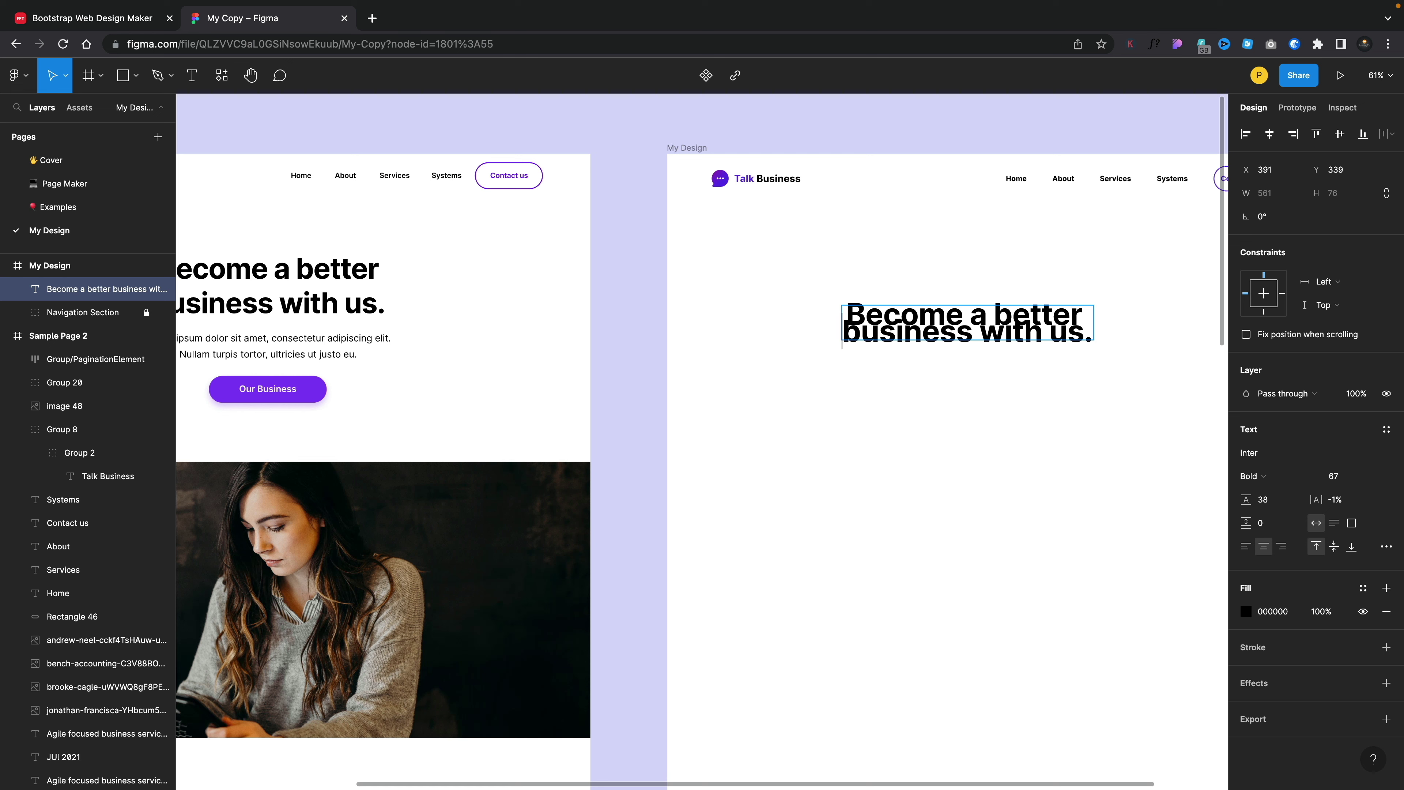
{"action": "key", "text": "BackSpace"}
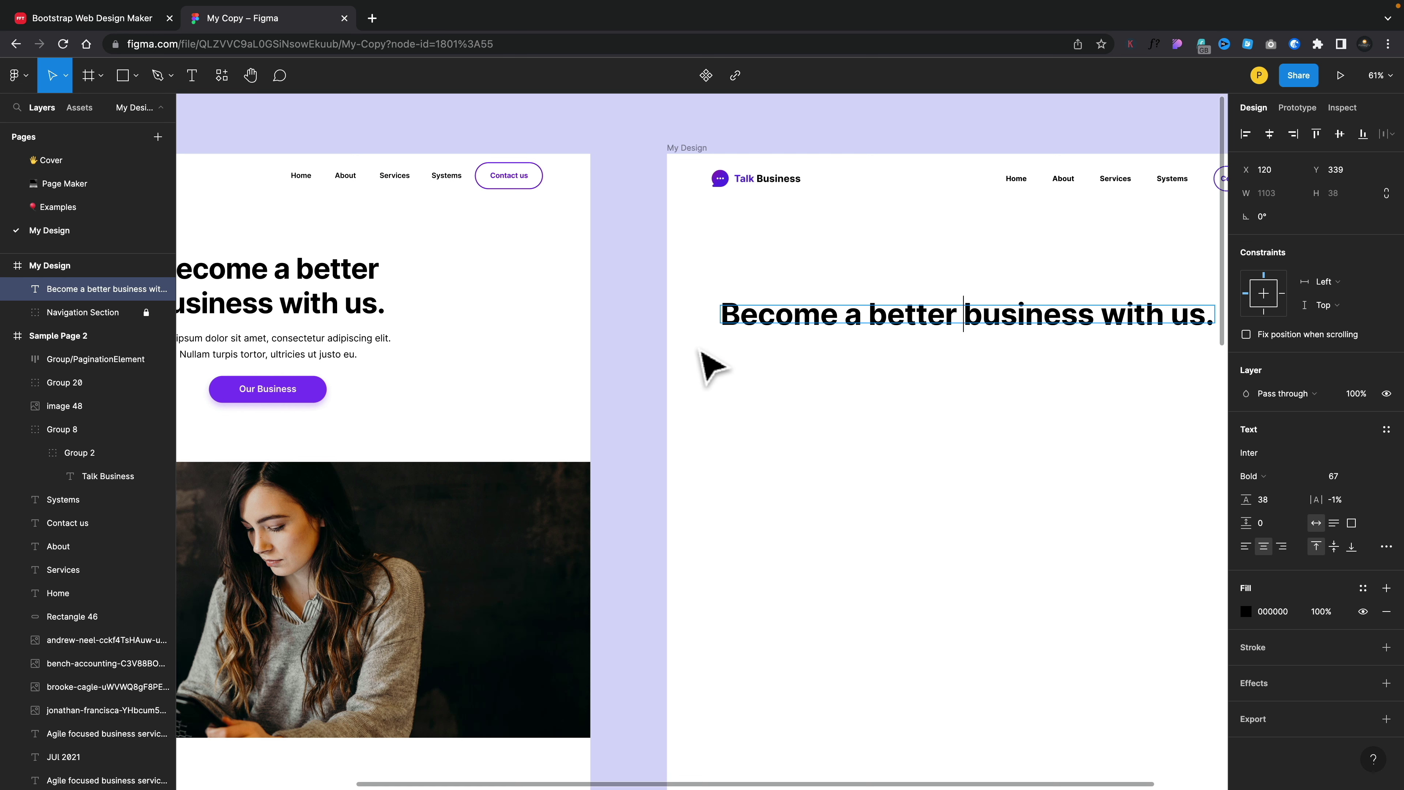
{"action": "left_click", "coordinate": [729, 353]}
Resize the heading's text box to about 660 × 285 so it wraps onto two lines, and center it horizontally in the frame.
{"action": "scroll", "coordinate": [1012, 378], "scroll_direction": "left", "scroll_amount": 3}
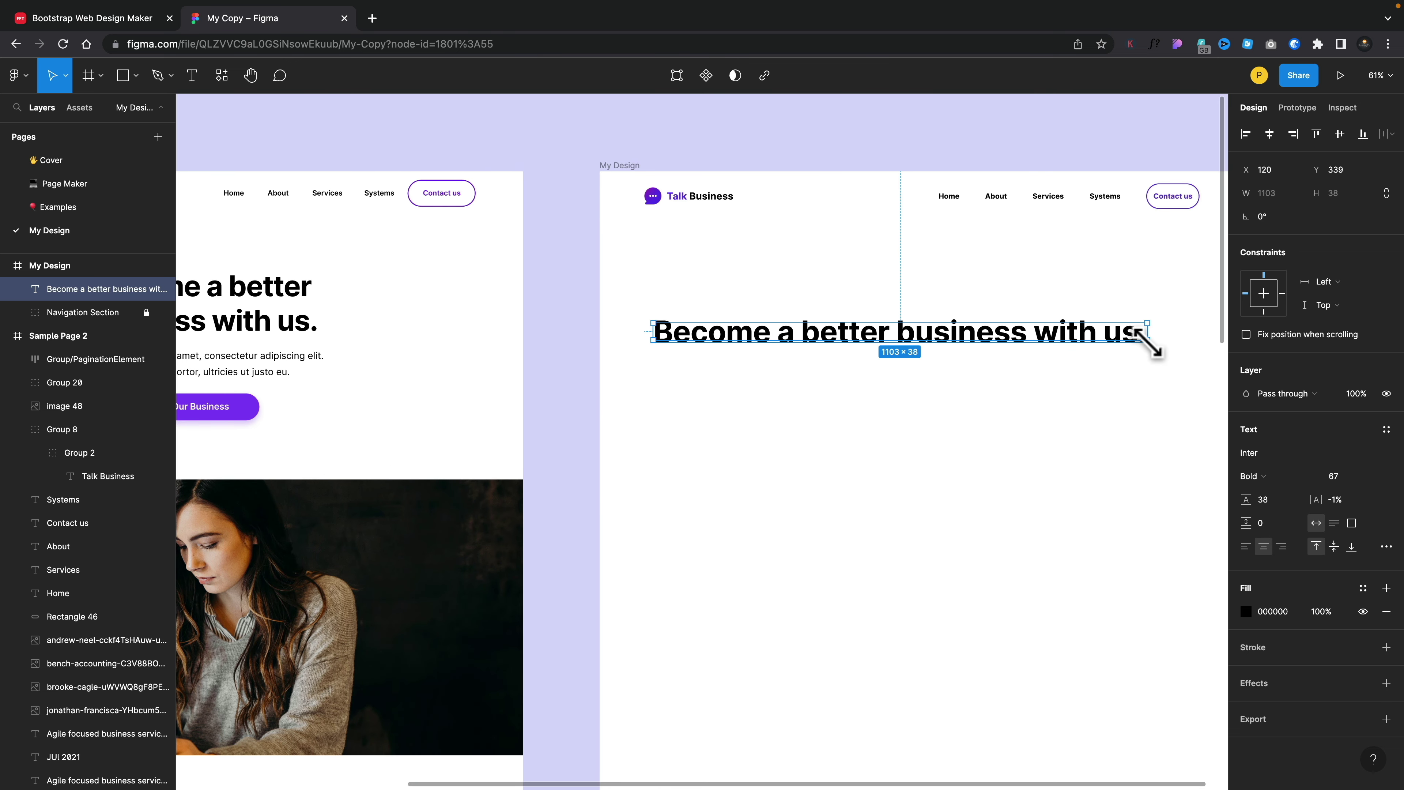
{"action": "left_click_drag", "start_coordinate": [1147, 341], "coordinate": [948, 451]}
{"action": "left_click_drag", "start_coordinate": [808, 353], "coordinate": [922, 317]}
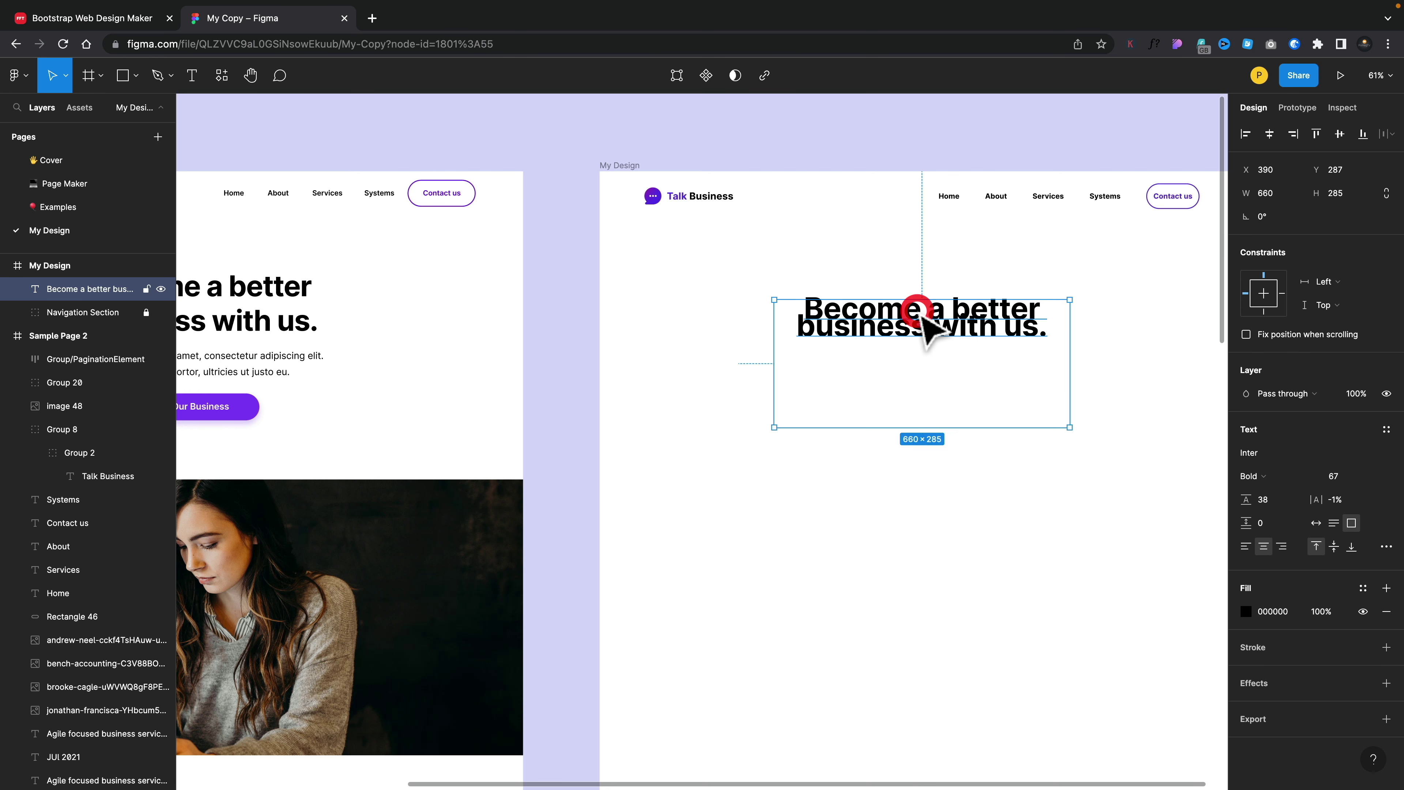
Set the line height of the hero heading in the My Design frame to Auto.
{"action": "double_click", "coordinate": [989, 325]}
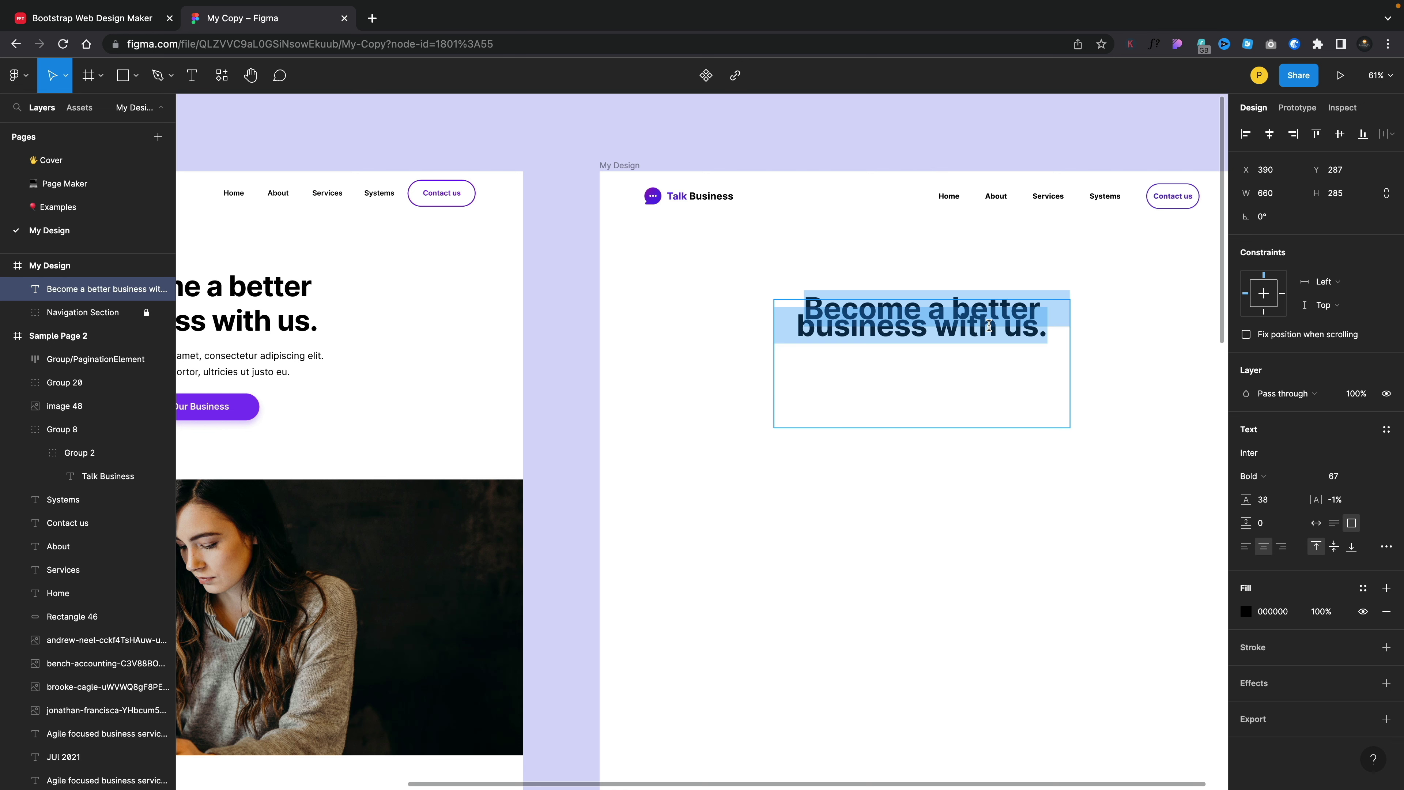
{"action": "left_click", "coordinate": [1274, 500]}
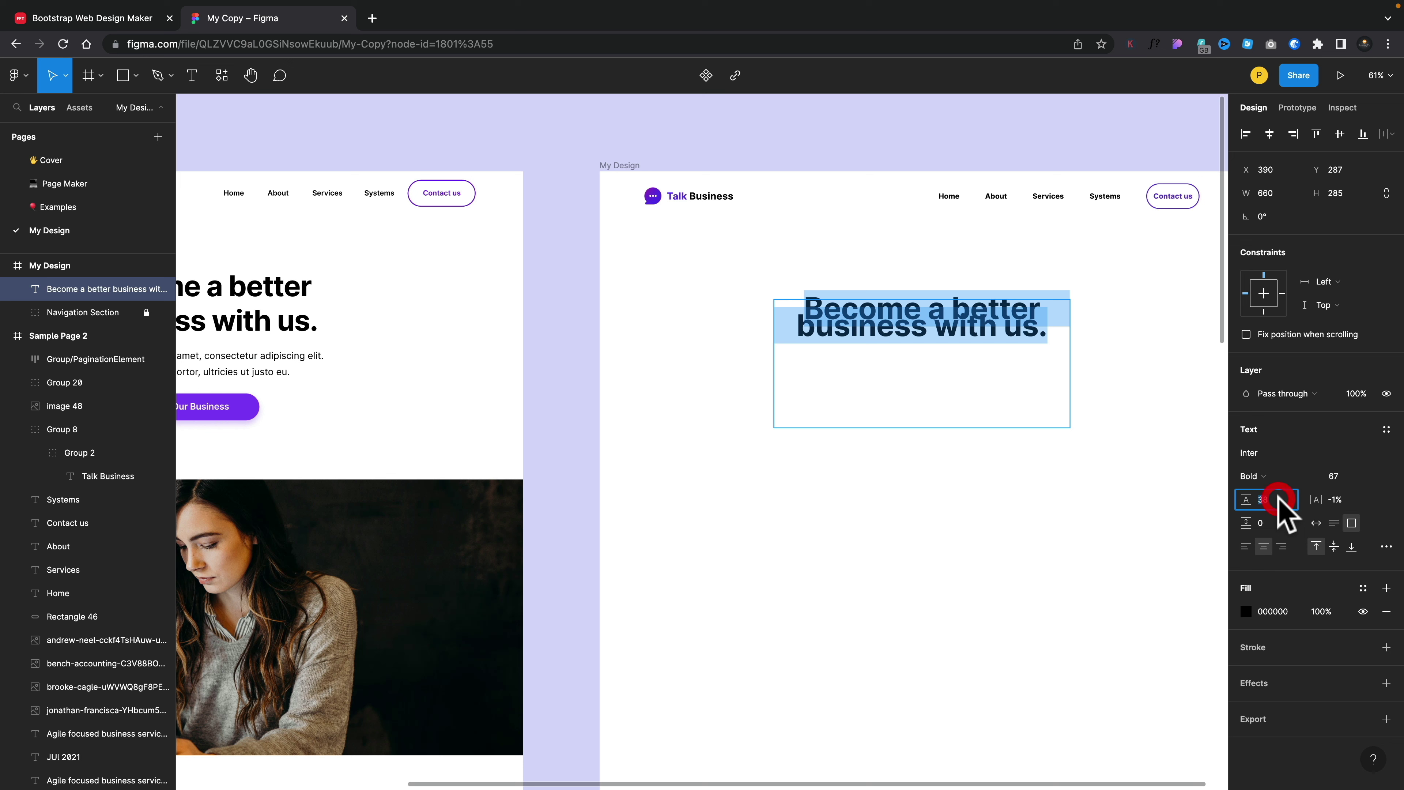
{"action": "type", "text": "aut"}
{"action": "type", "text": "o"}
{"action": "key", "text": "Return"}
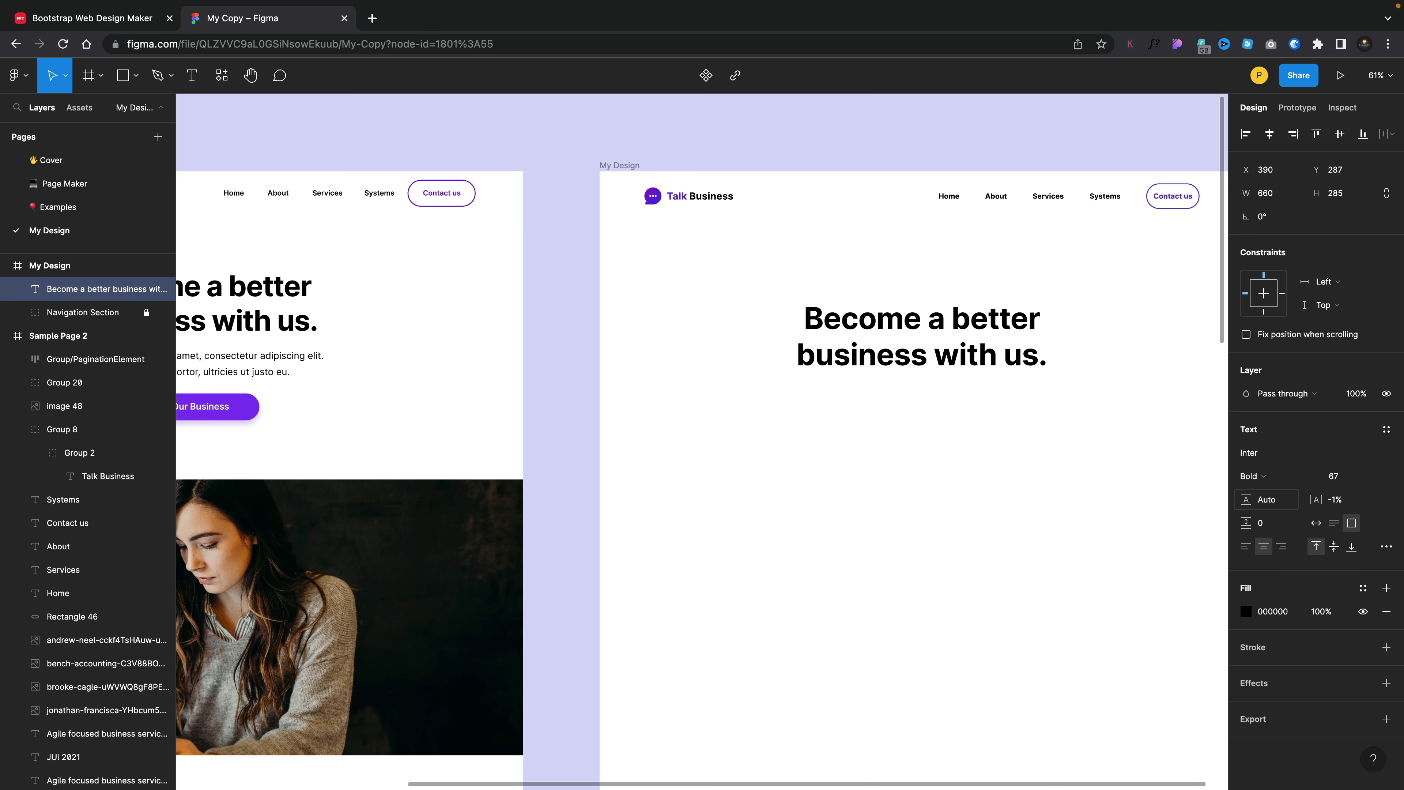
{"action": "key", "text": "Return"}
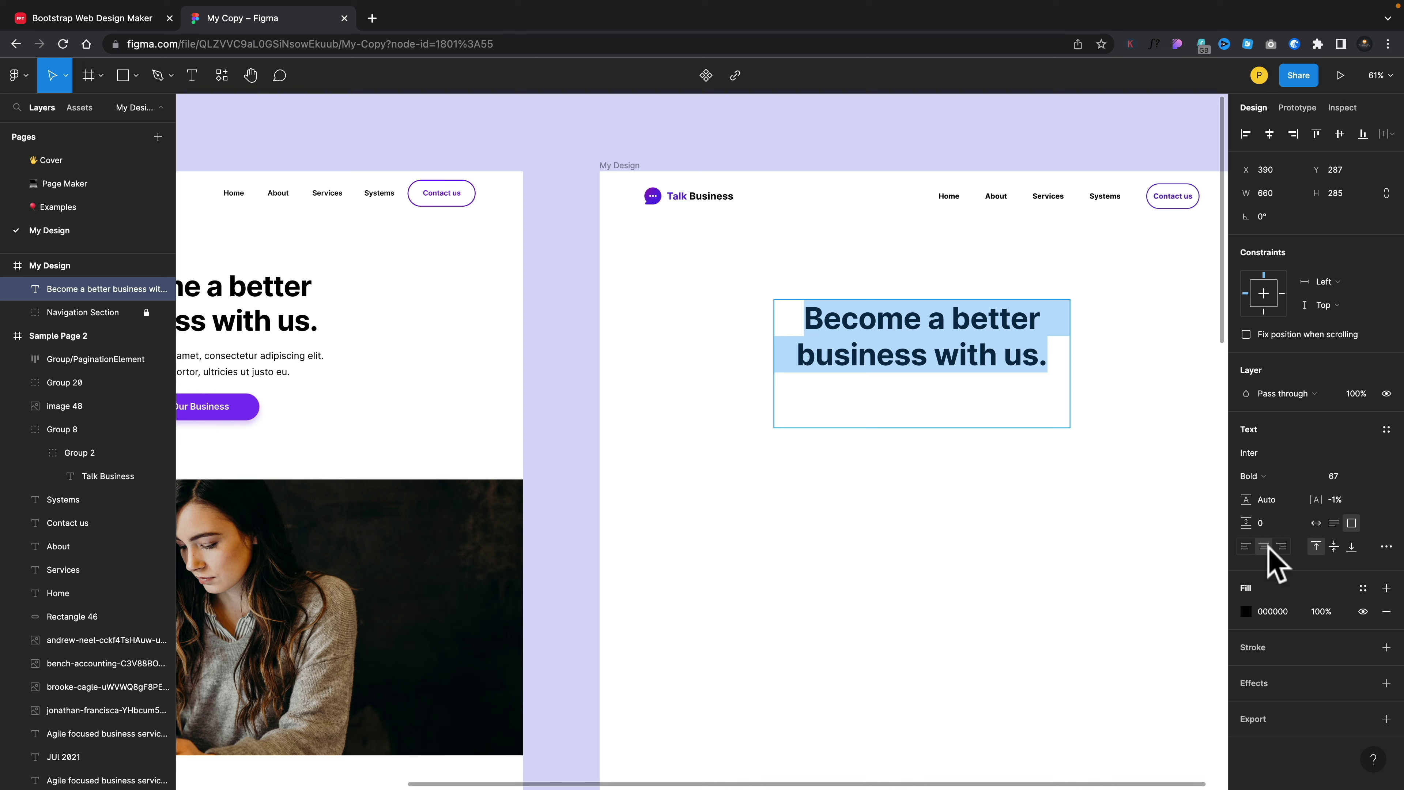
Try left and right text alignment on the heading and return it to centered alignment.
{"action": "left_click", "coordinate": [1245, 546]}
{"action": "left_click", "coordinate": [1262, 547]}
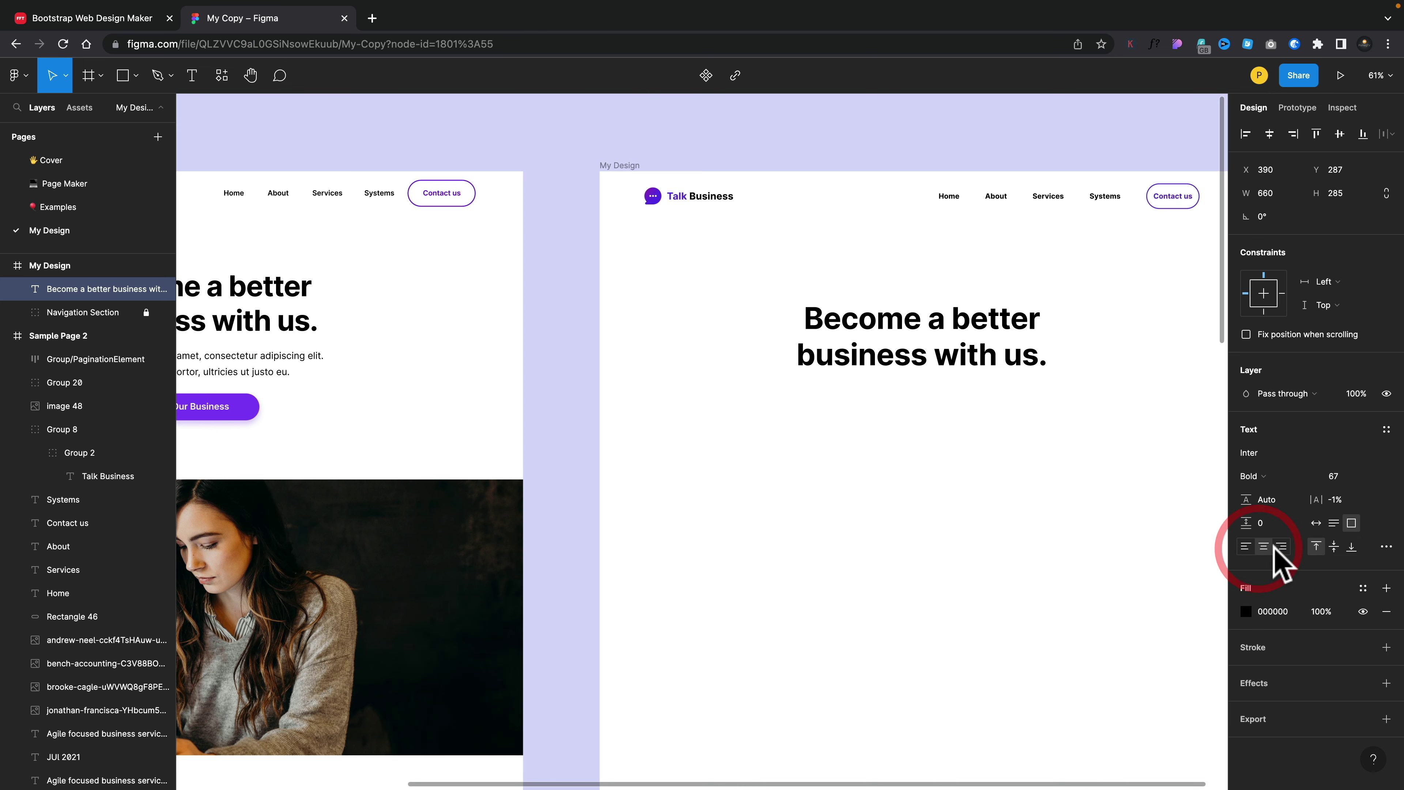
{"action": "left_click", "coordinate": [1280, 546]}
{"action": "left_click", "coordinate": [1262, 547]}
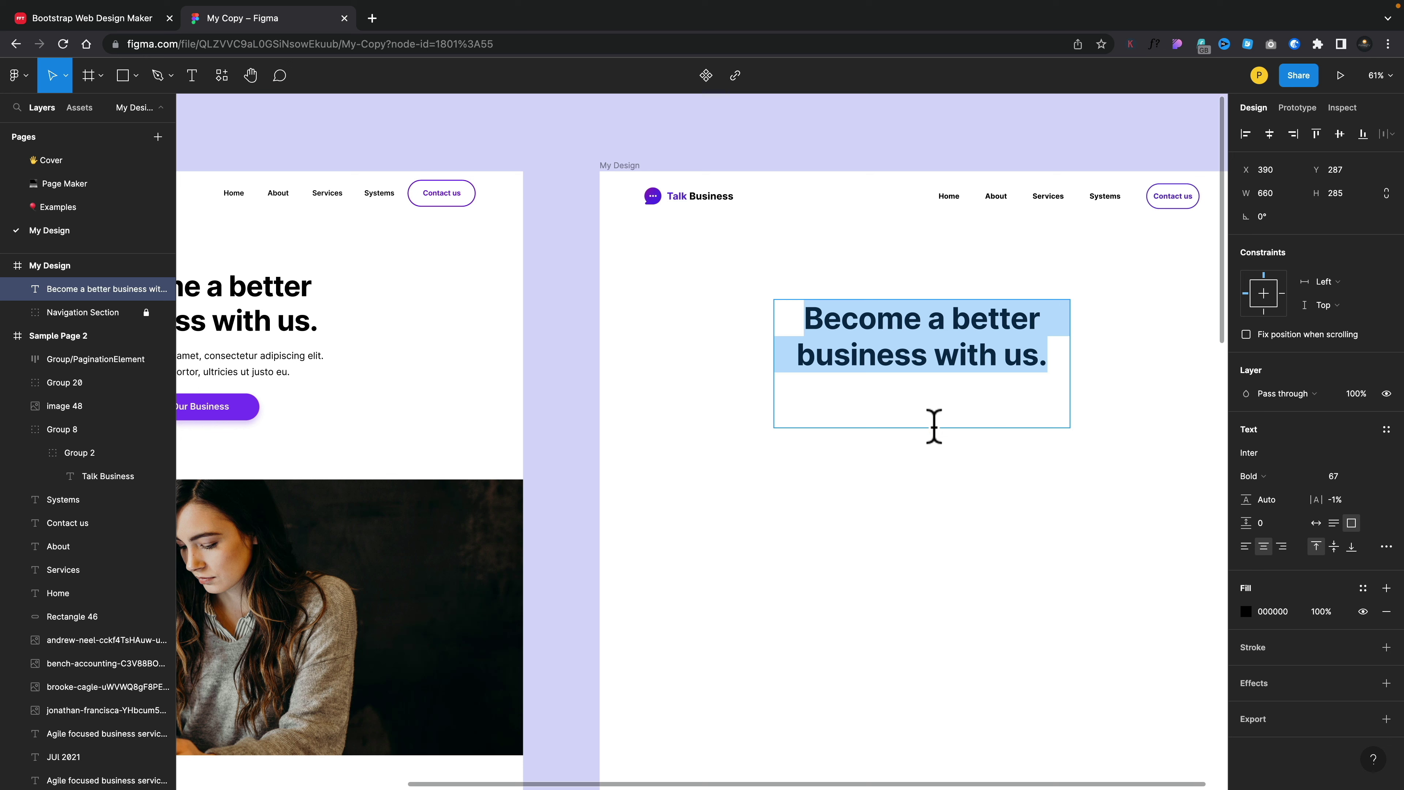
Shorten the heading's text box from its lower edge to about 660 × 177.
{"action": "left_click", "coordinate": [932, 427]}
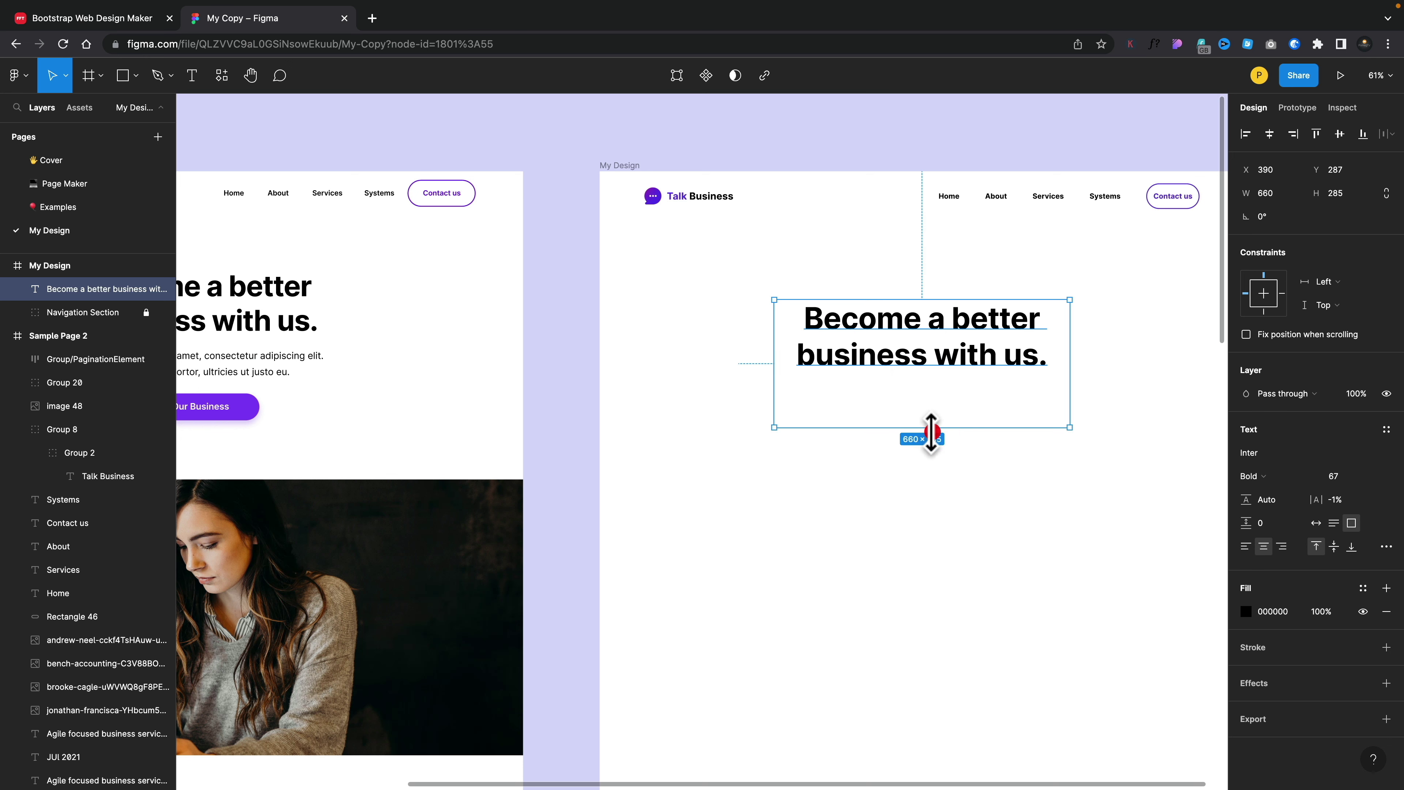
{"action": "left_click_drag", "start_coordinate": [930, 426], "coordinate": [918, 387]}
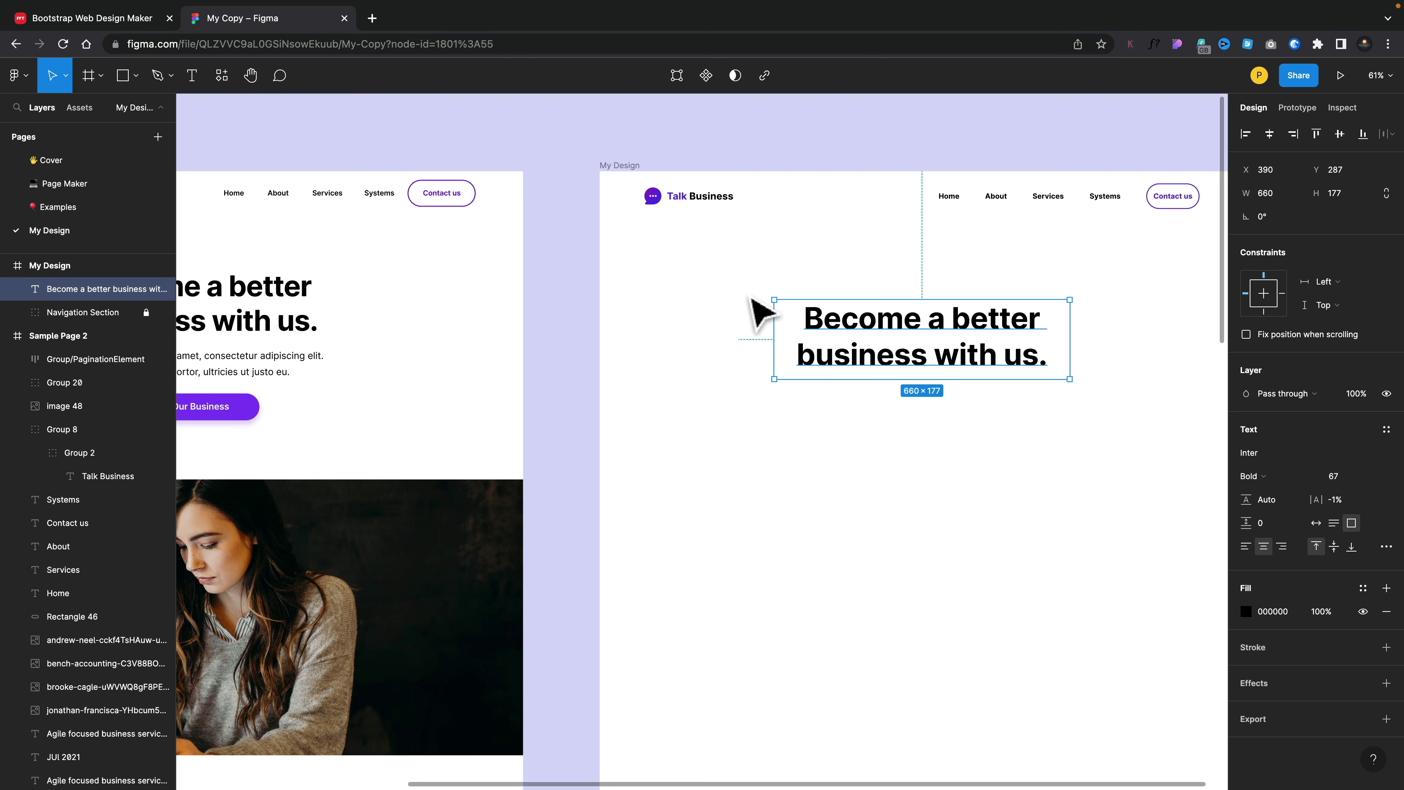
Measure the distances from the Sample Page 2 hero heading to the edges of its frame.
{"action": "scroll", "coordinate": [610, 354], "scroll_direction": "left", "scroll_amount": 5}
{"action": "scroll", "coordinate": [611, 354], "scroll_direction": "up", "scroll_amount": 1}
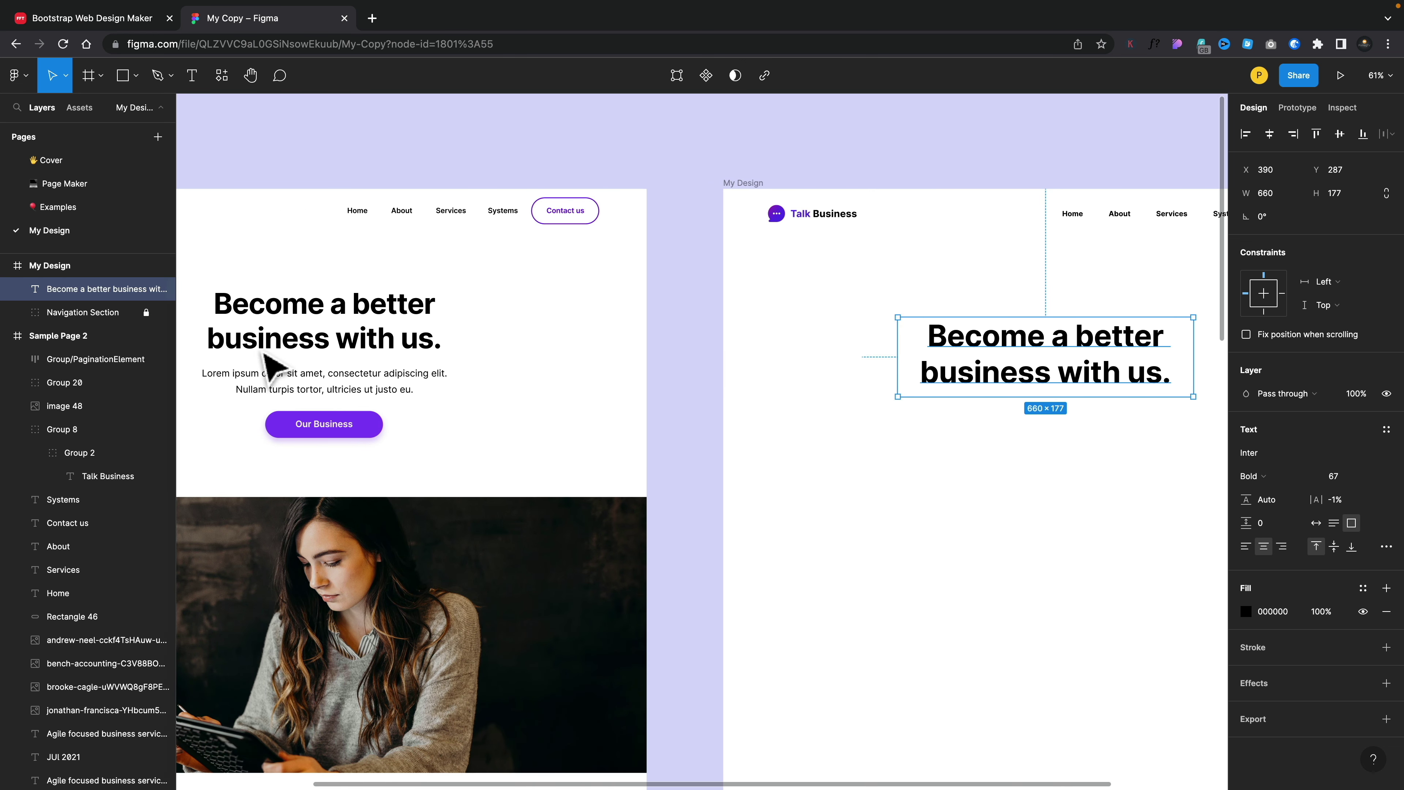
{"action": "scroll", "coordinate": [338, 344], "scroll_direction": "left", "scroll_amount": 5}
{"action": "scroll", "coordinate": [338, 344], "scroll_direction": "up", "scroll_amount": 1}
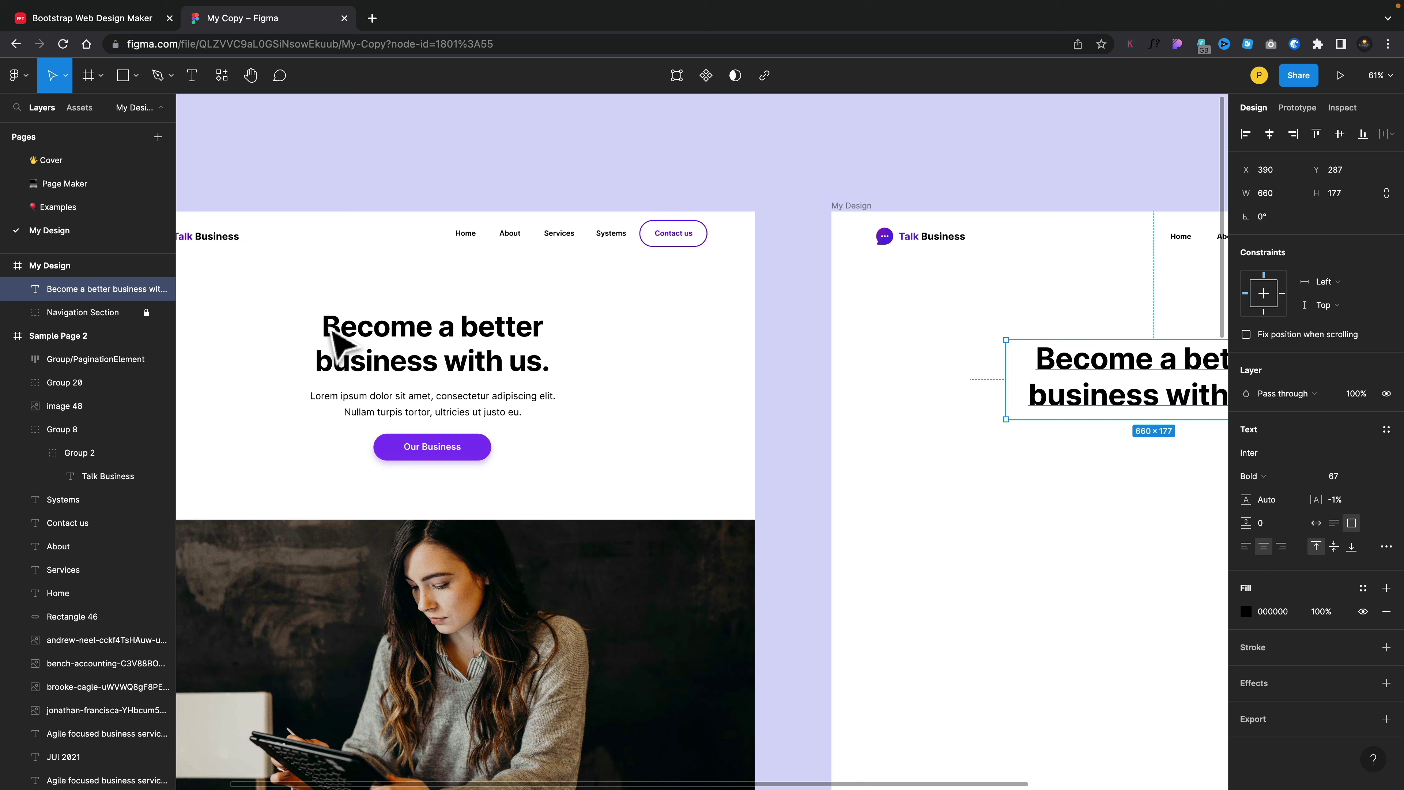
{"action": "left_click", "coordinate": [411, 331]}
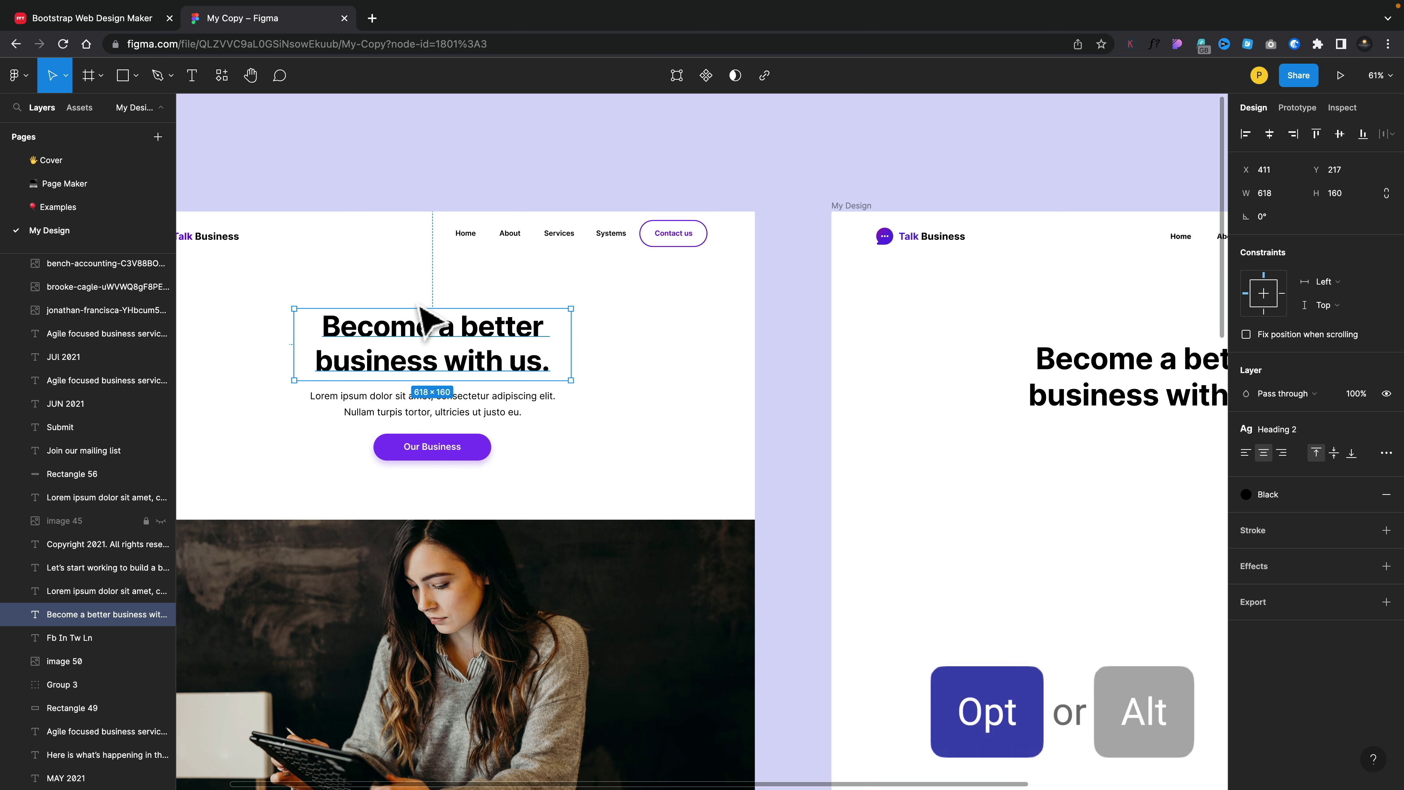
{"action": "key", "text": "alt"}
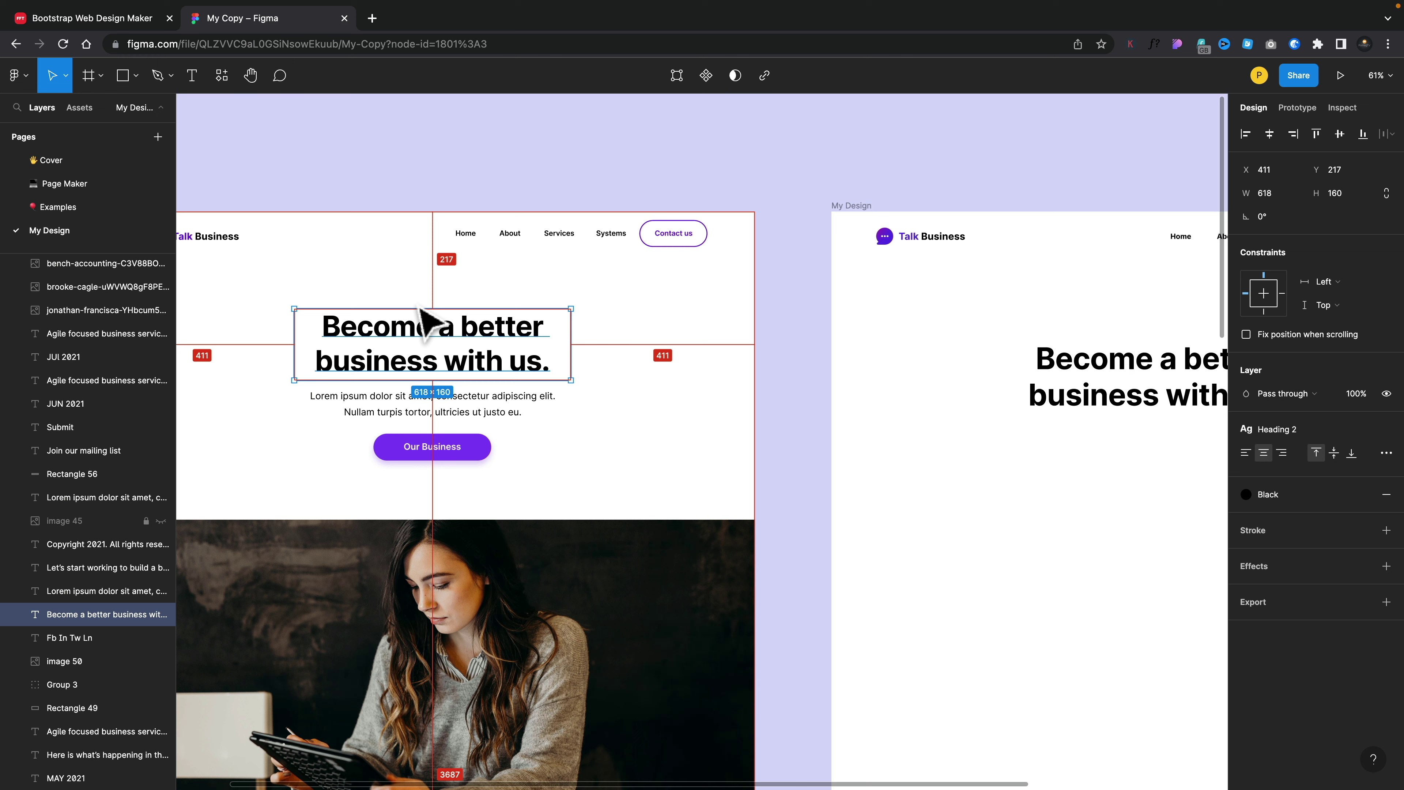
Move the My Design heading straight up to Y 217 to match the sample heading's distance from the frame's top edge, then deselect it.
{"action": "left_click", "coordinate": [1103, 369]}
{"action": "scroll", "coordinate": [1111, 382], "scroll_direction": "right", "scroll_amount": 3}
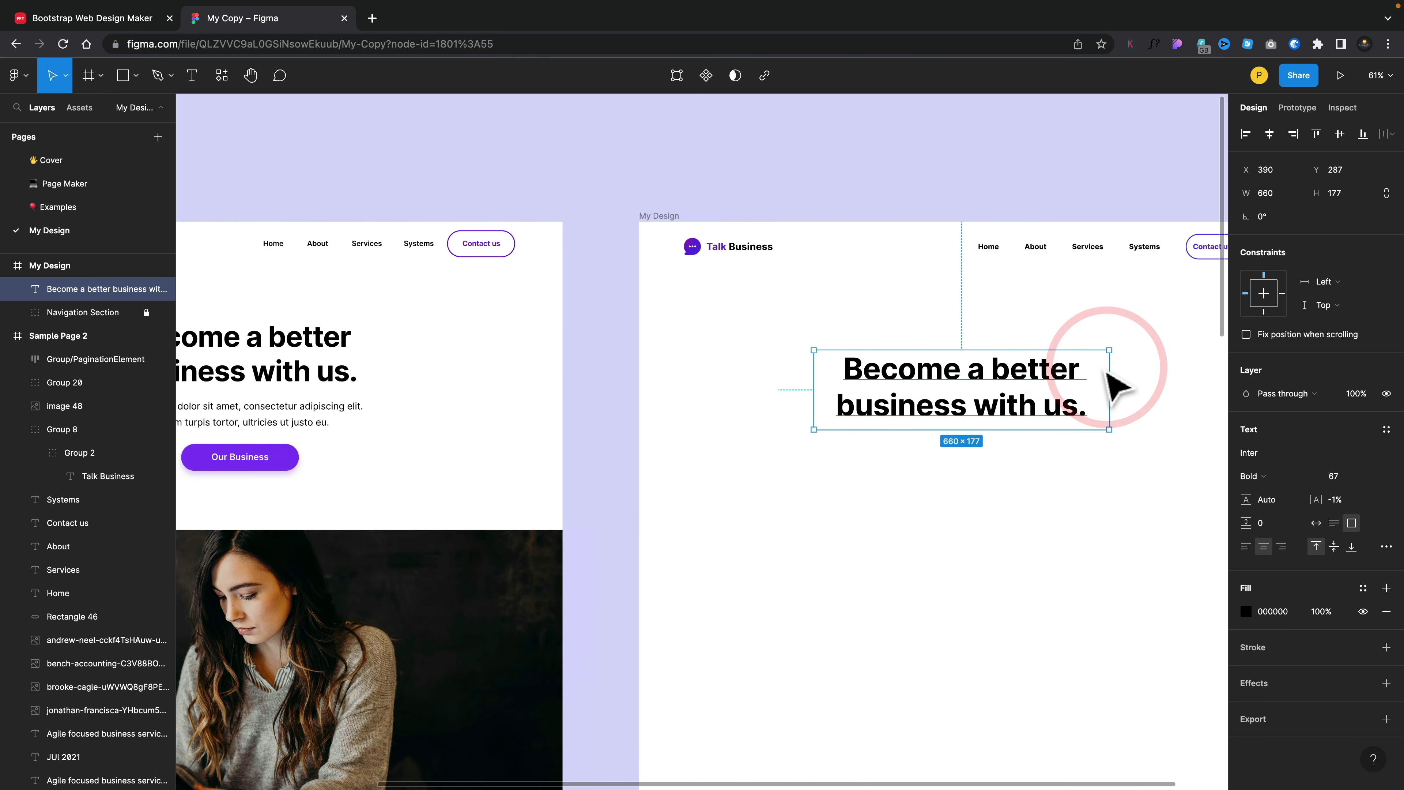
{"action": "scroll", "coordinate": [1111, 382], "scroll_direction": "right", "scroll_amount": 2}
{"action": "key", "text": "alt"}
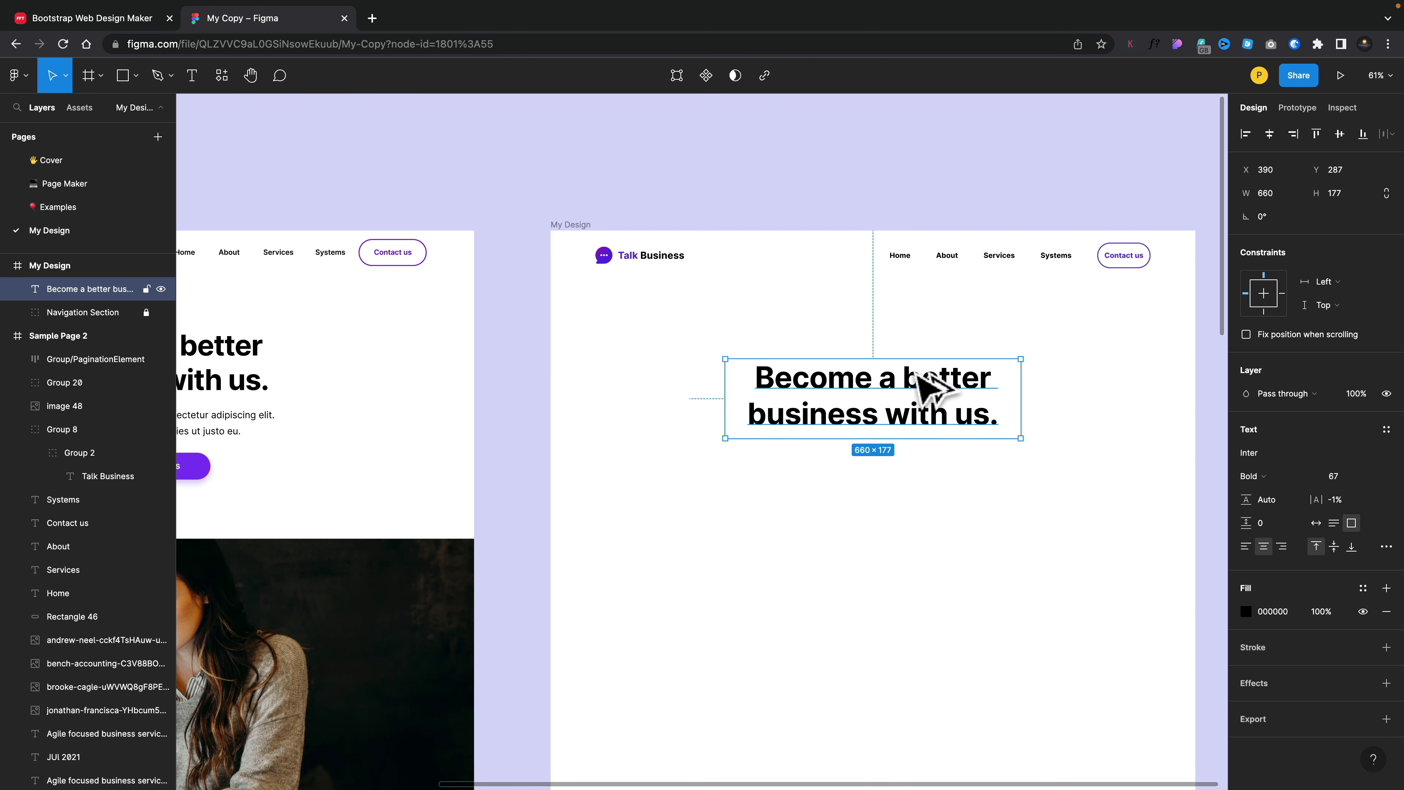
{"action": "key", "text": "alt"}
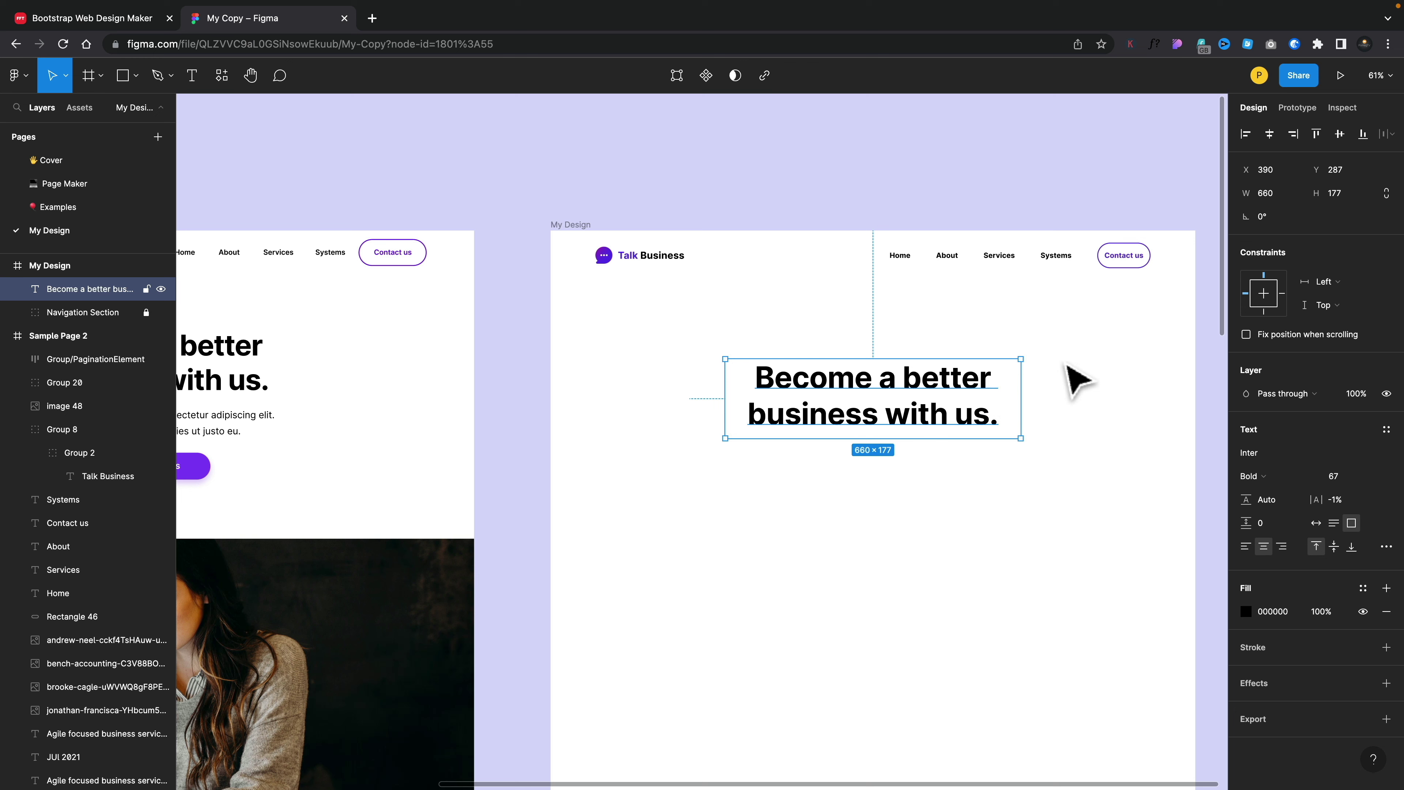
{"action": "key", "text": "Up"}
{"action": "key", "text": "Up"}
{"action": "key", "text": "Up"}
{"action": "key", "text": "Up"}
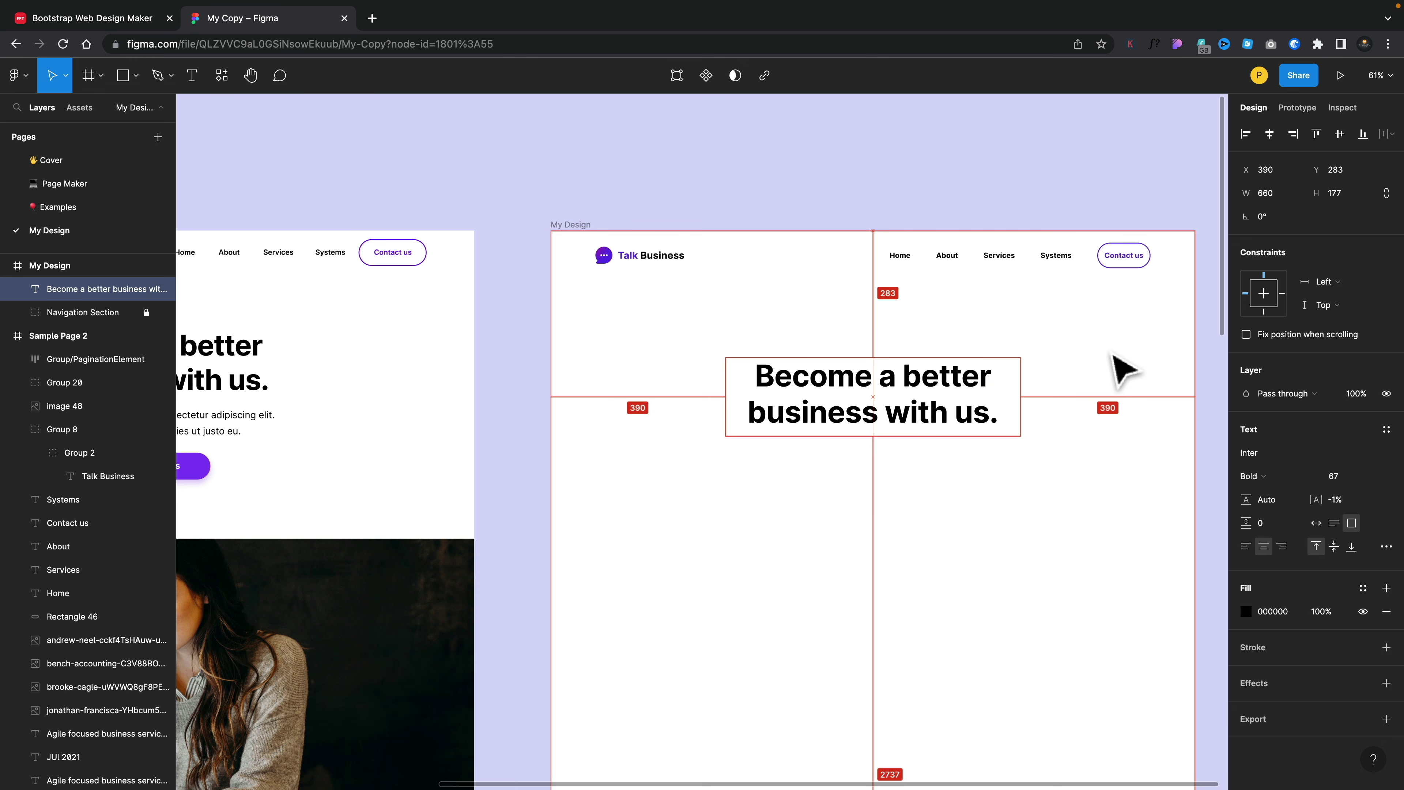
{"action": "key", "text": "Up"}
{"action": "key", "text": "Up"}
{"action": "key", "text": "Up"}
{"action": "key", "text": "Up"}
{"action": "key", "text": "Up"}
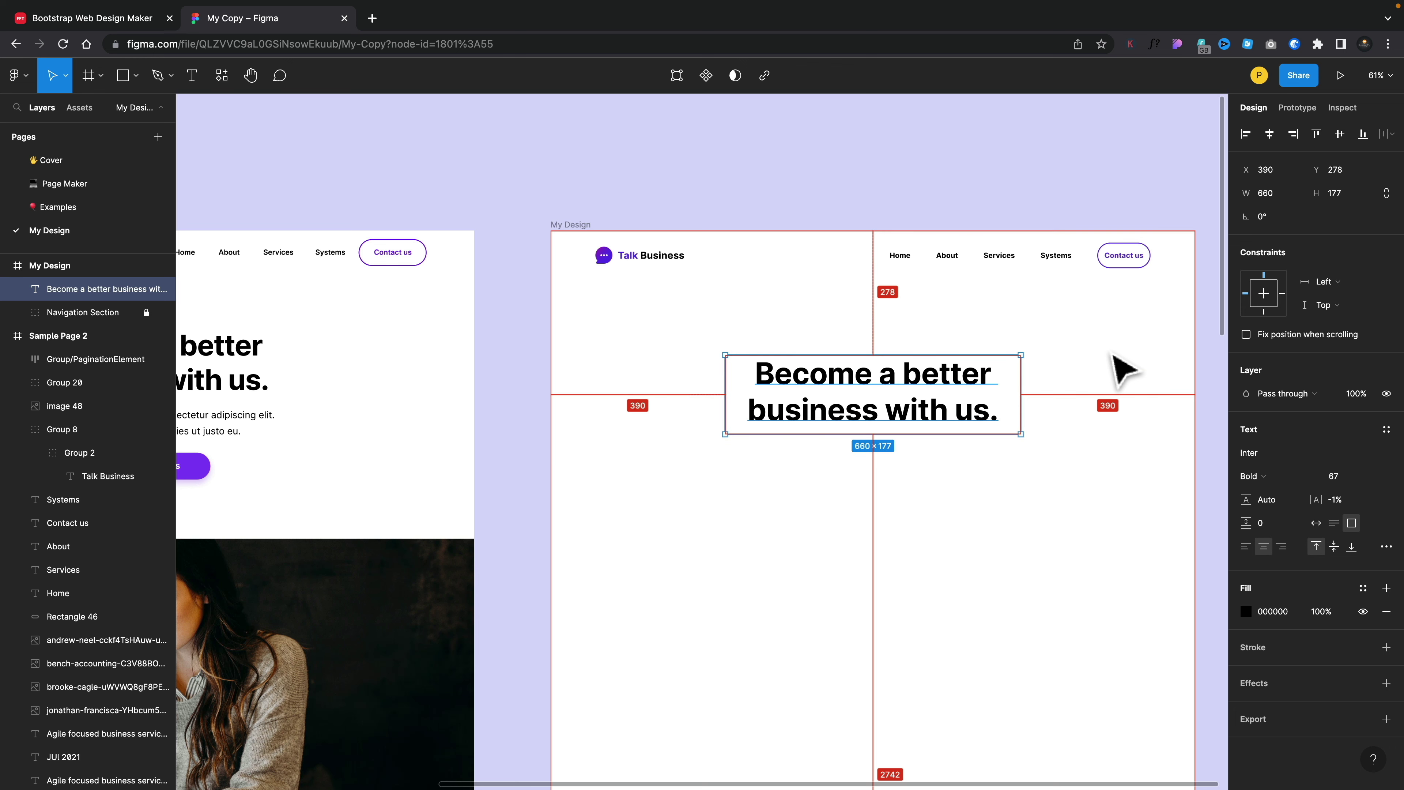
{"action": "key", "text": "shift+Up"}
{"action": "key", "text": "shift+Up"}
{"action": "key", "text": "shift+Up"}
{"action": "key", "text": "shift+Up"}
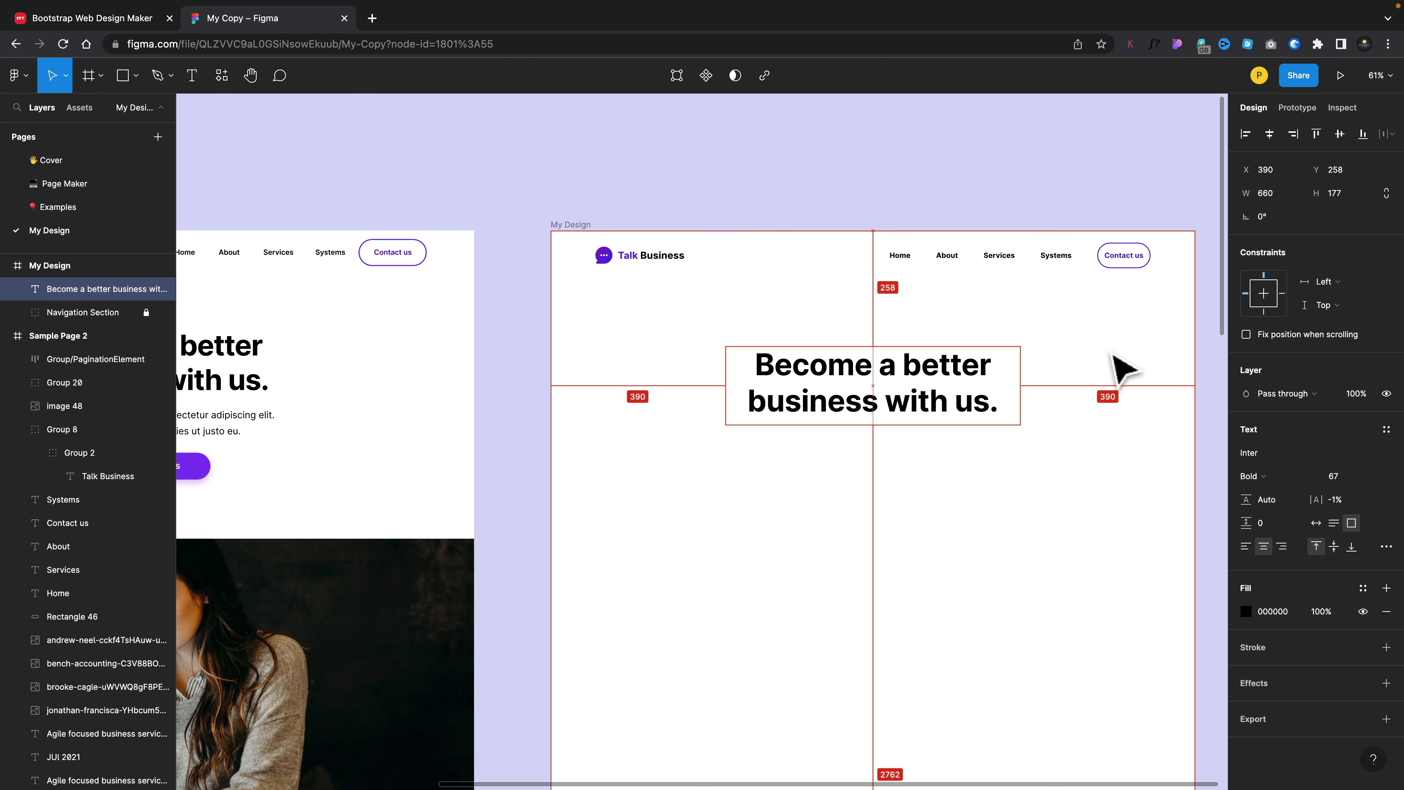
{"action": "key", "text": "shift+Up"}
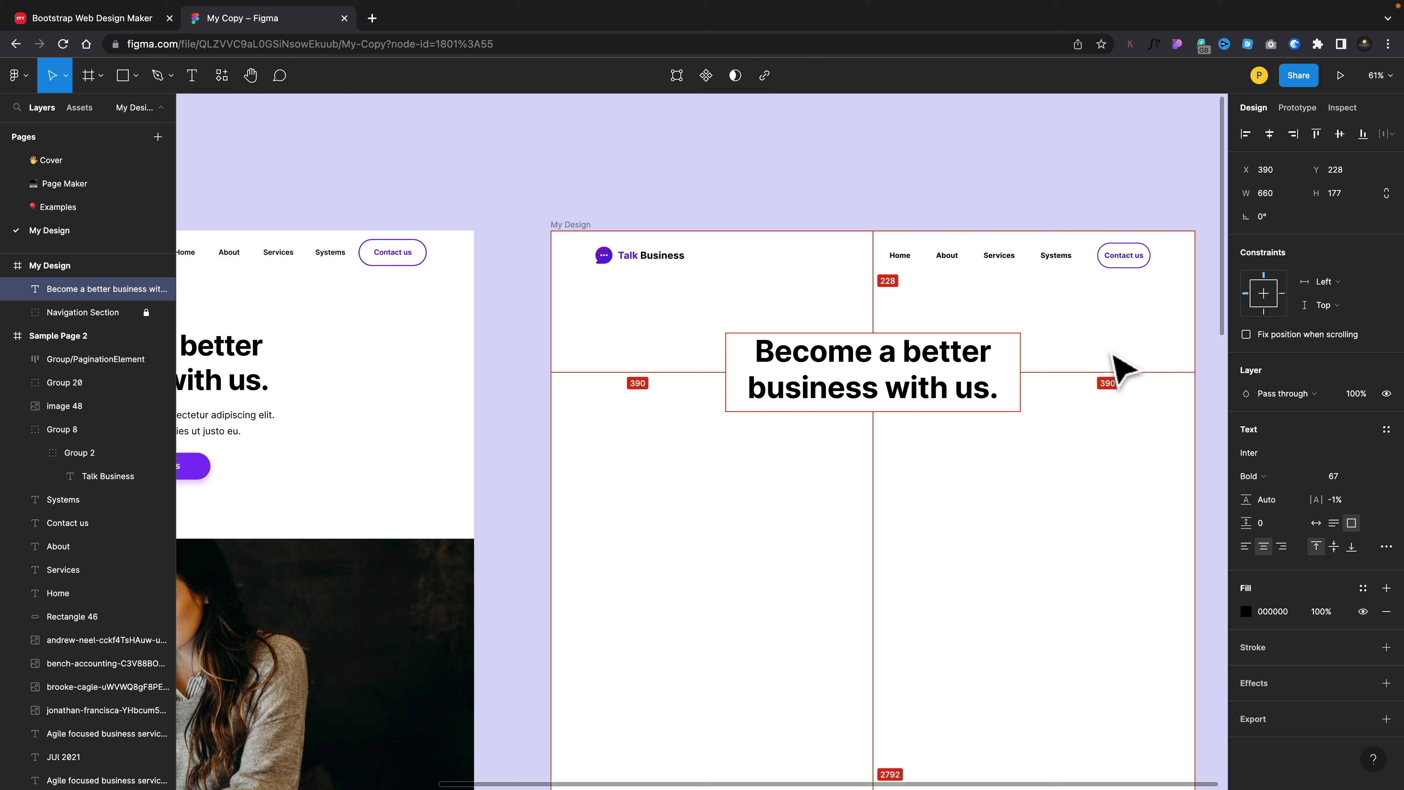
{"action": "key", "text": "shift+Up"}
{"action": "key", "text": "Up"}
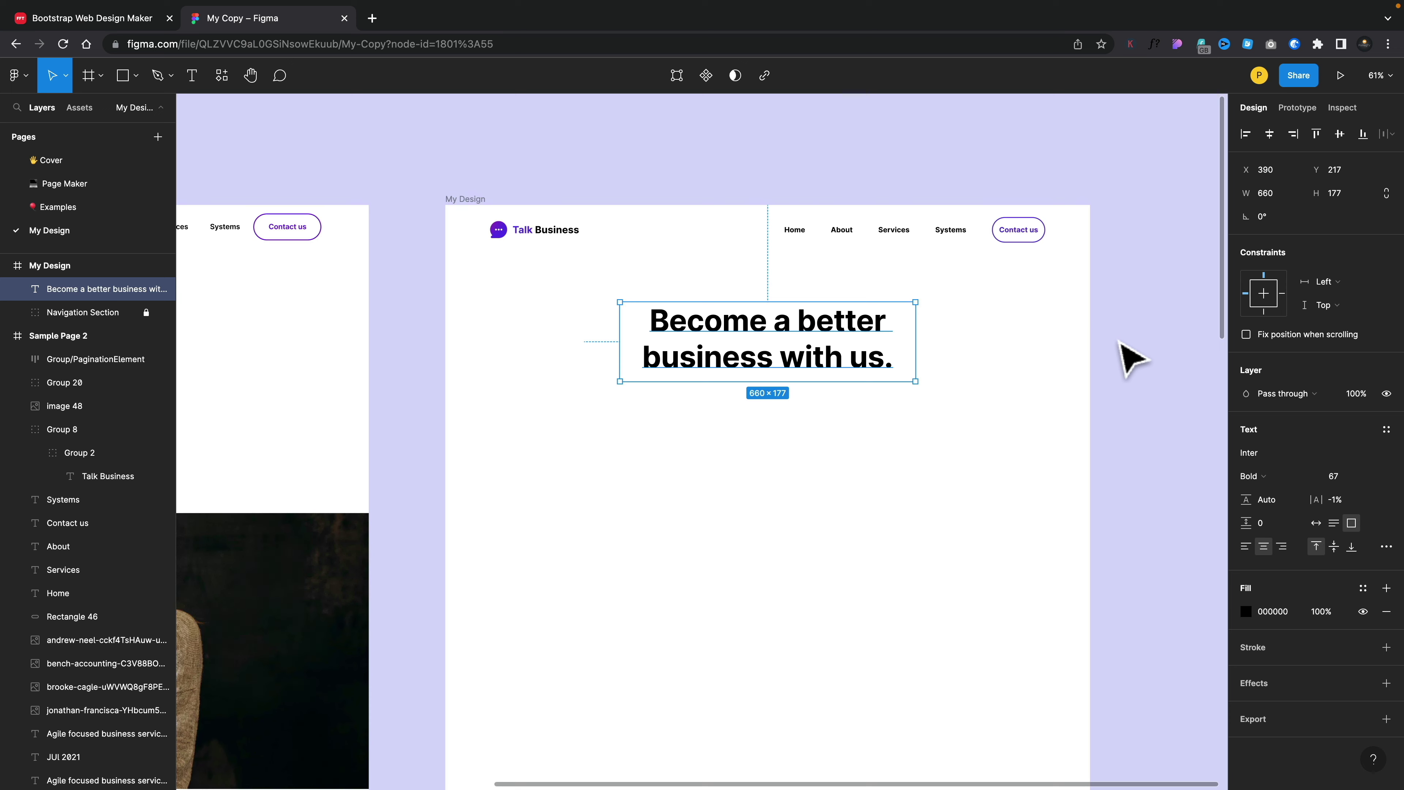
{"action": "left_click", "coordinate": [1113, 338]}
Copy the text of the Lorem ipsum paragraph below the hero heading in Sample Page 2.
{"action": "scroll", "coordinate": [434, 465], "scroll_direction": "left", "scroll_amount": 4}
{"action": "scroll", "coordinate": [434, 464], "scroll_direction": "left", "scroll_amount": 4}
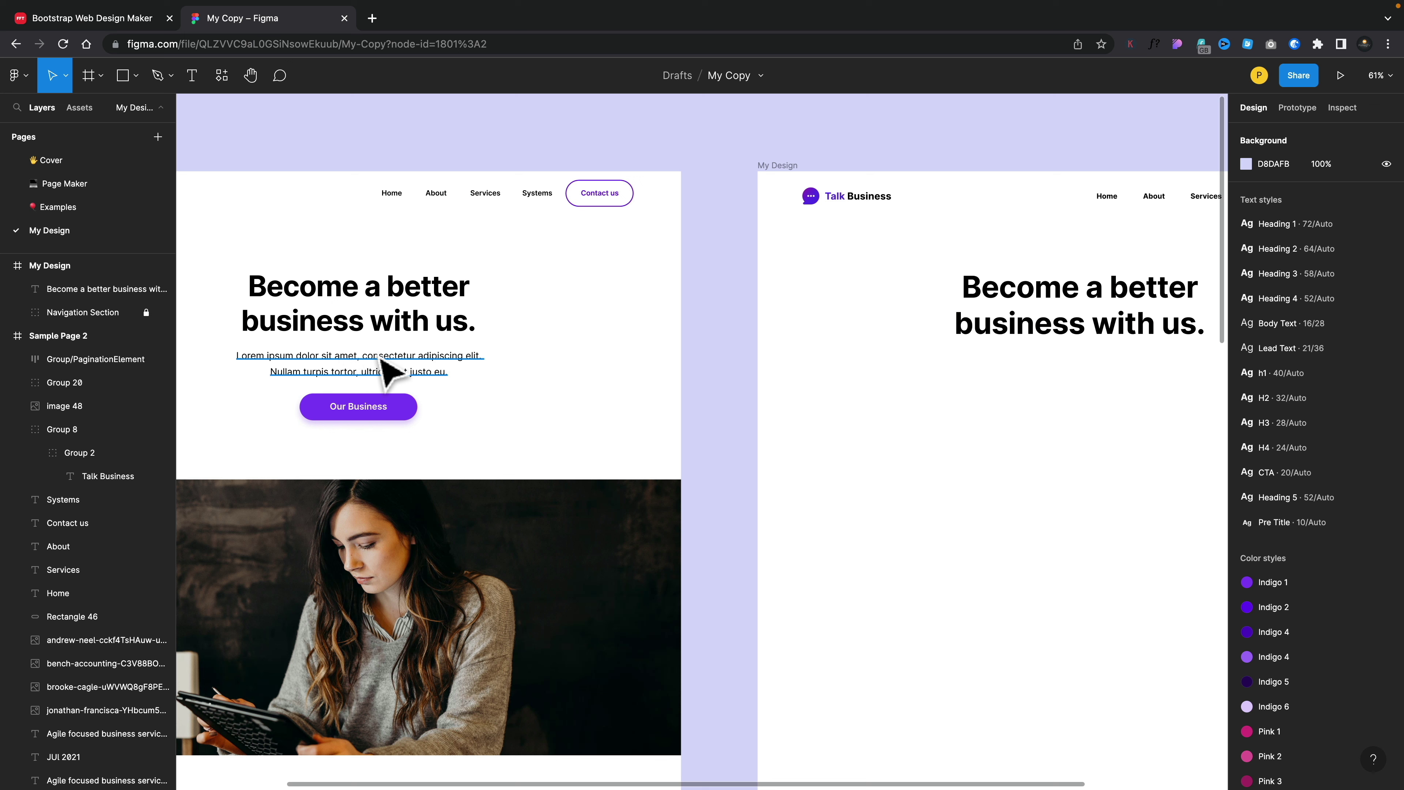
{"action": "double_click", "coordinate": [390, 370]}
{"action": "key", "text": "super+c"}
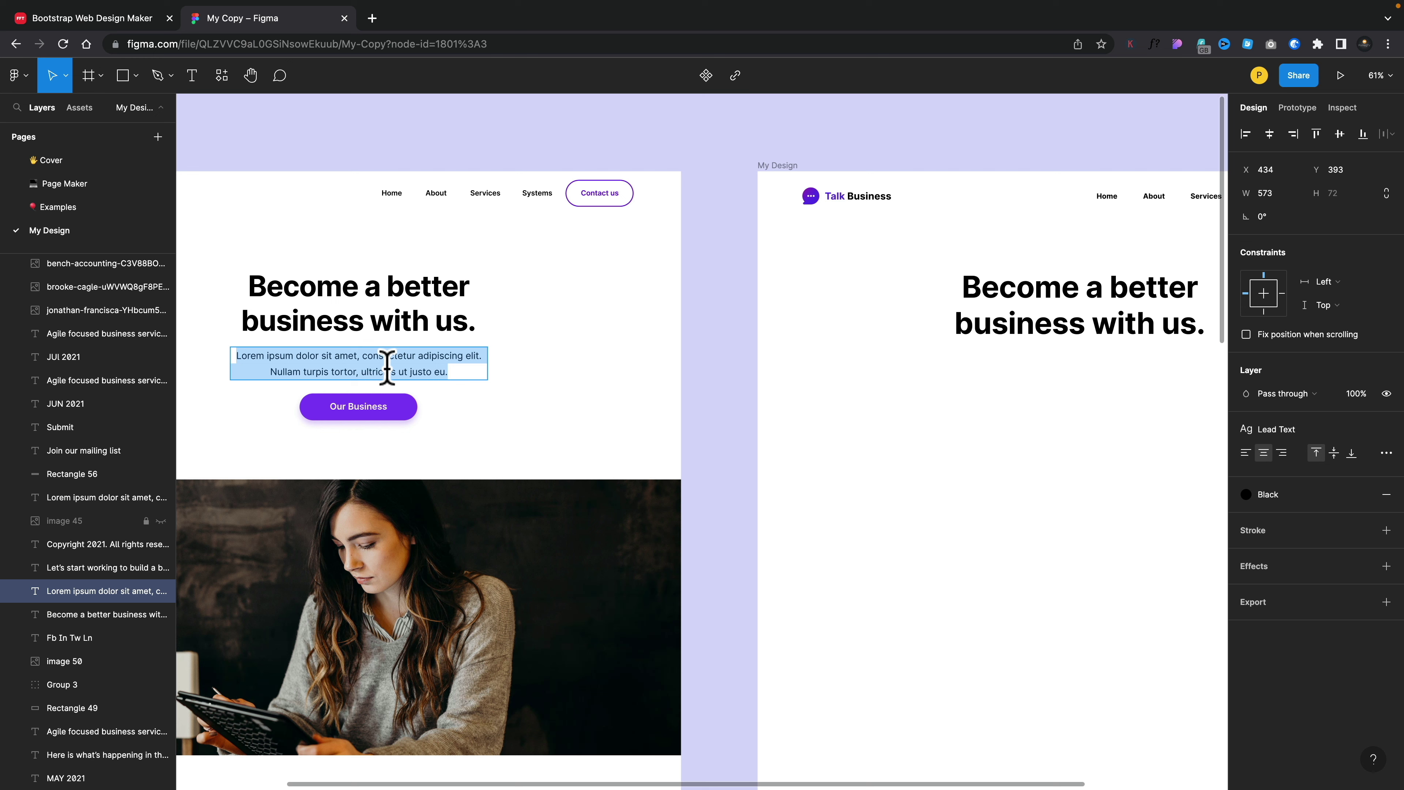
Draw a text box about 651 × 168 below the My Design heading and paste the copied paragraph into it.
{"action": "scroll", "coordinate": [862, 478], "scroll_direction": "right", "scroll_amount": 5}
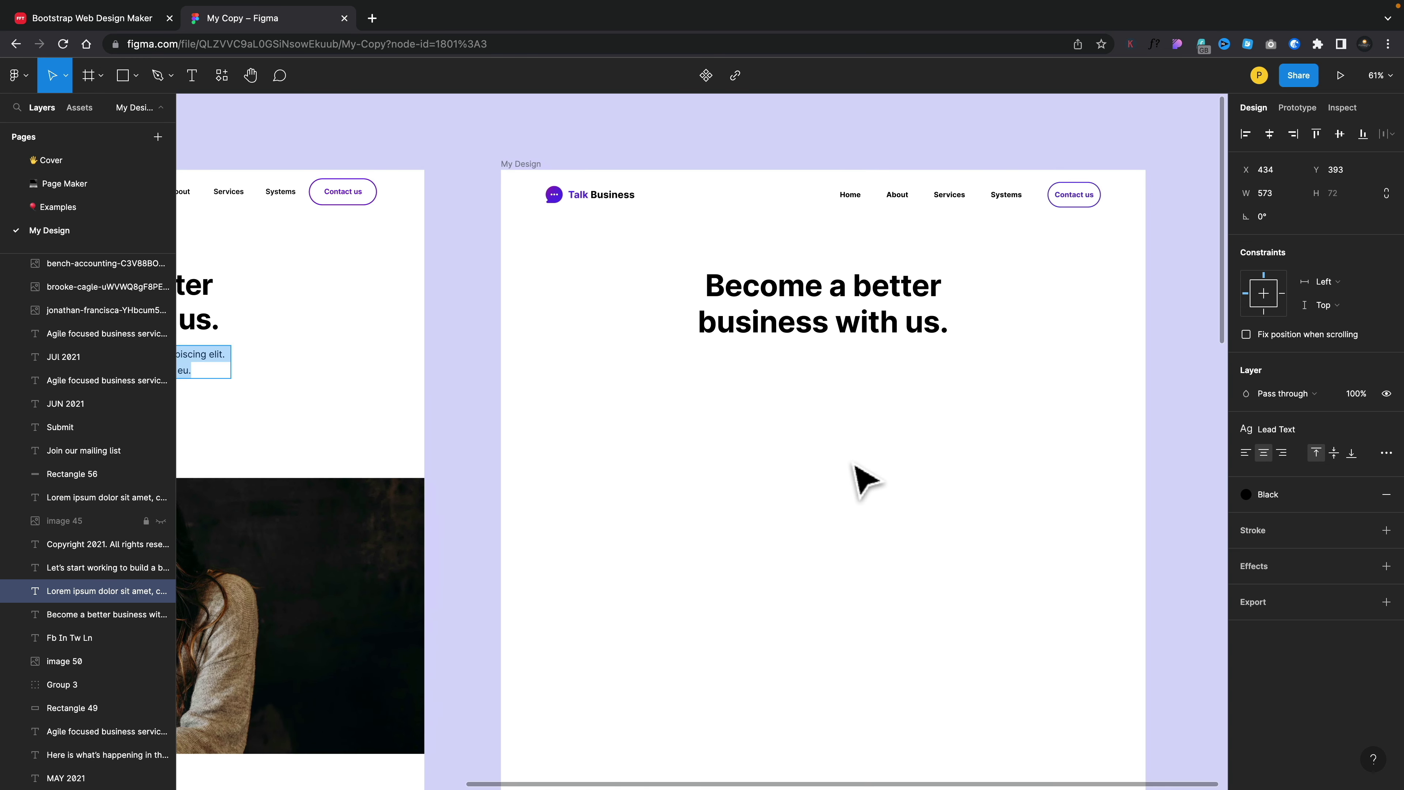
{"action": "left_click", "coordinate": [450, 312]}
{"action": "scroll", "coordinate": [450, 313], "scroll_direction": "down", "scroll_amount": 1}
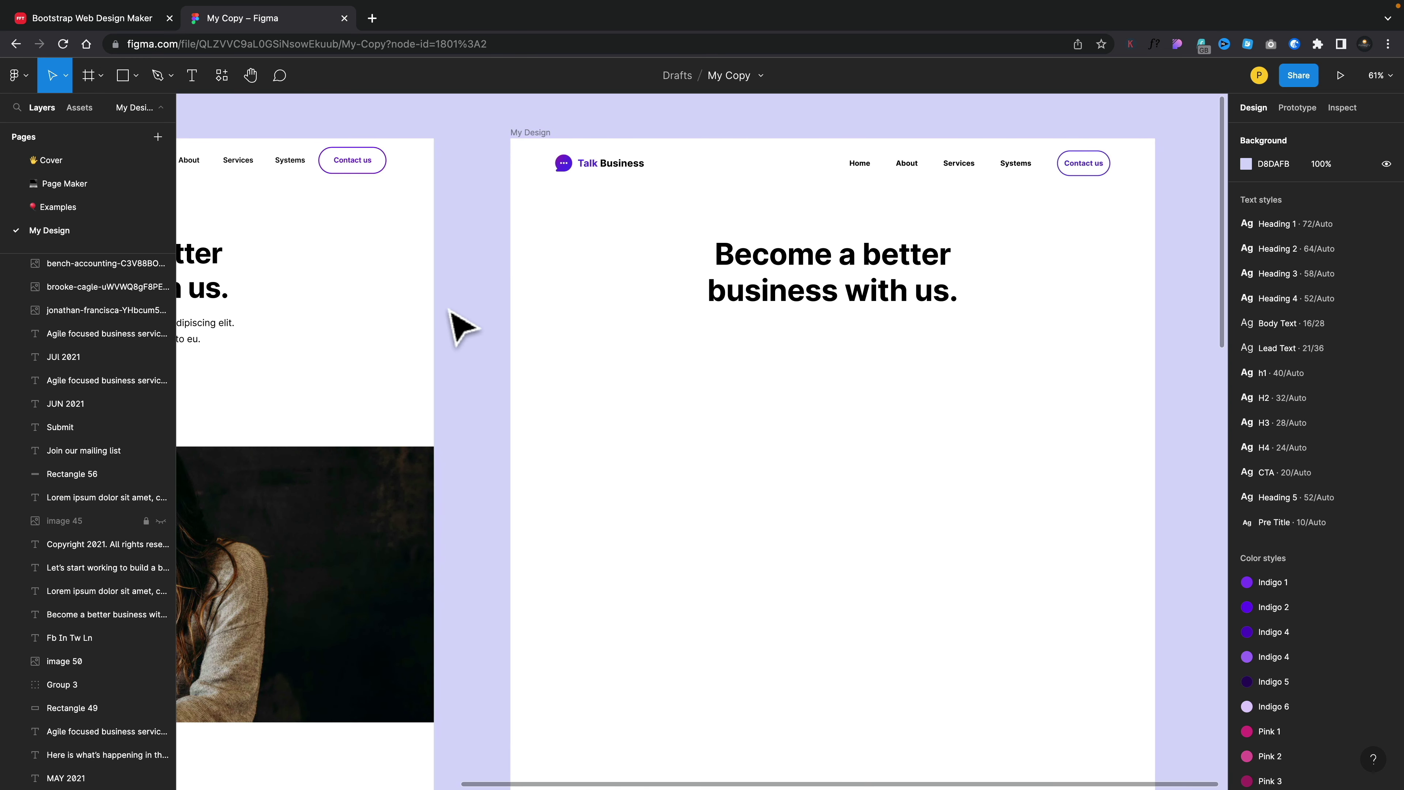
{"action": "key", "text": "t"}
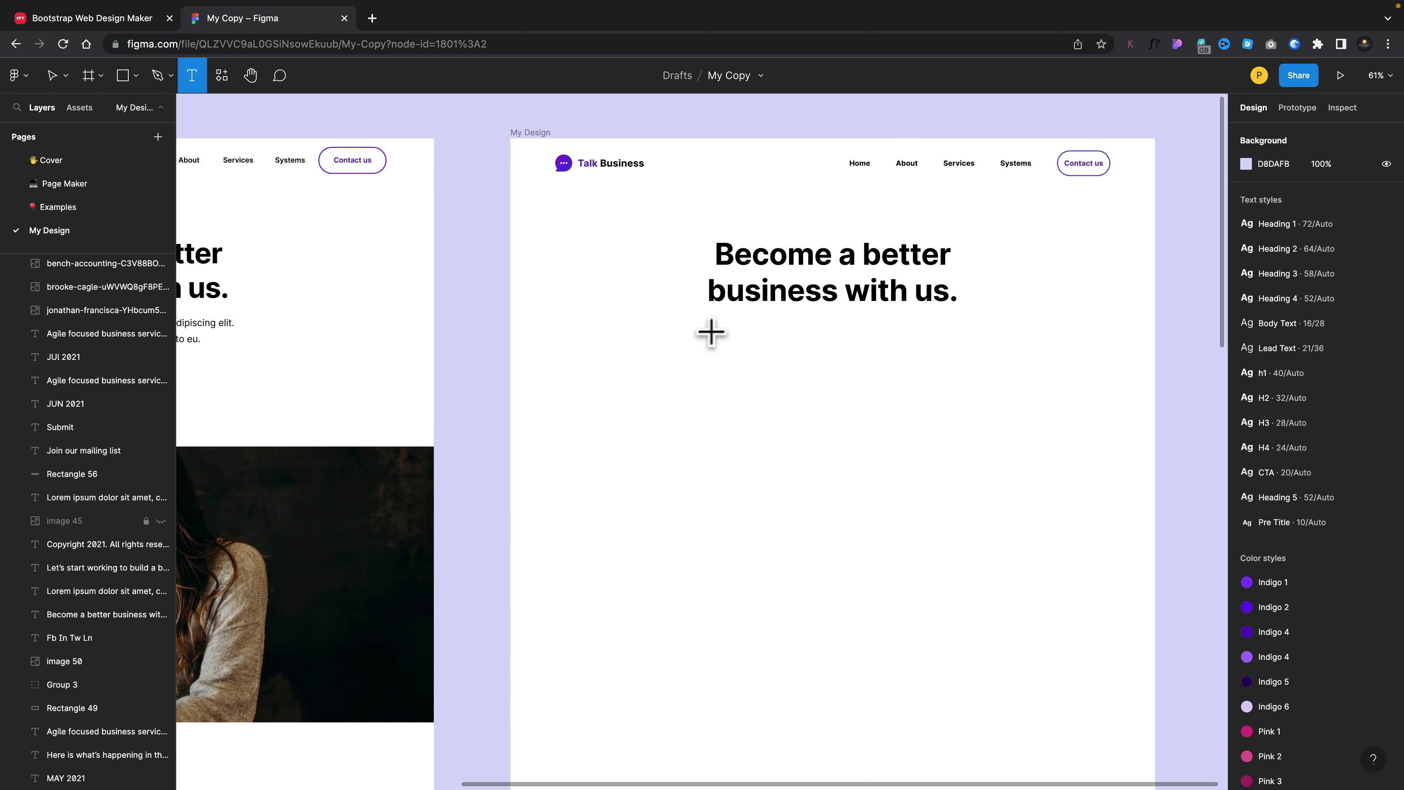
{"action": "left_click_drag", "start_coordinate": [691, 327], "coordinate": [981, 400]}
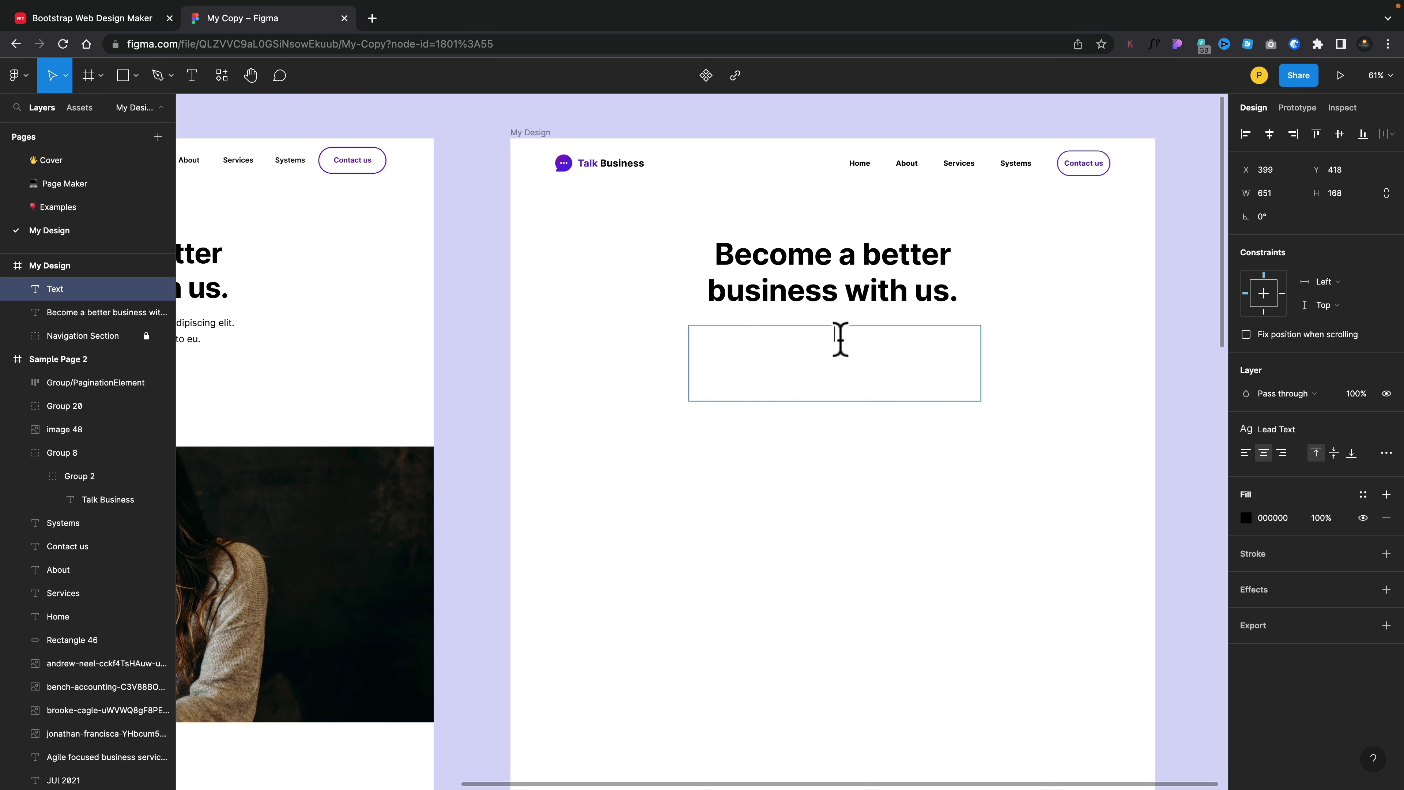
{"action": "key", "text": "super+v"}
Leave text editing and shorten the pasted paragraph's text box to about 651 × 81.
{"action": "left_click_drag", "start_coordinate": [915, 352], "coordinate": [686, 332]}
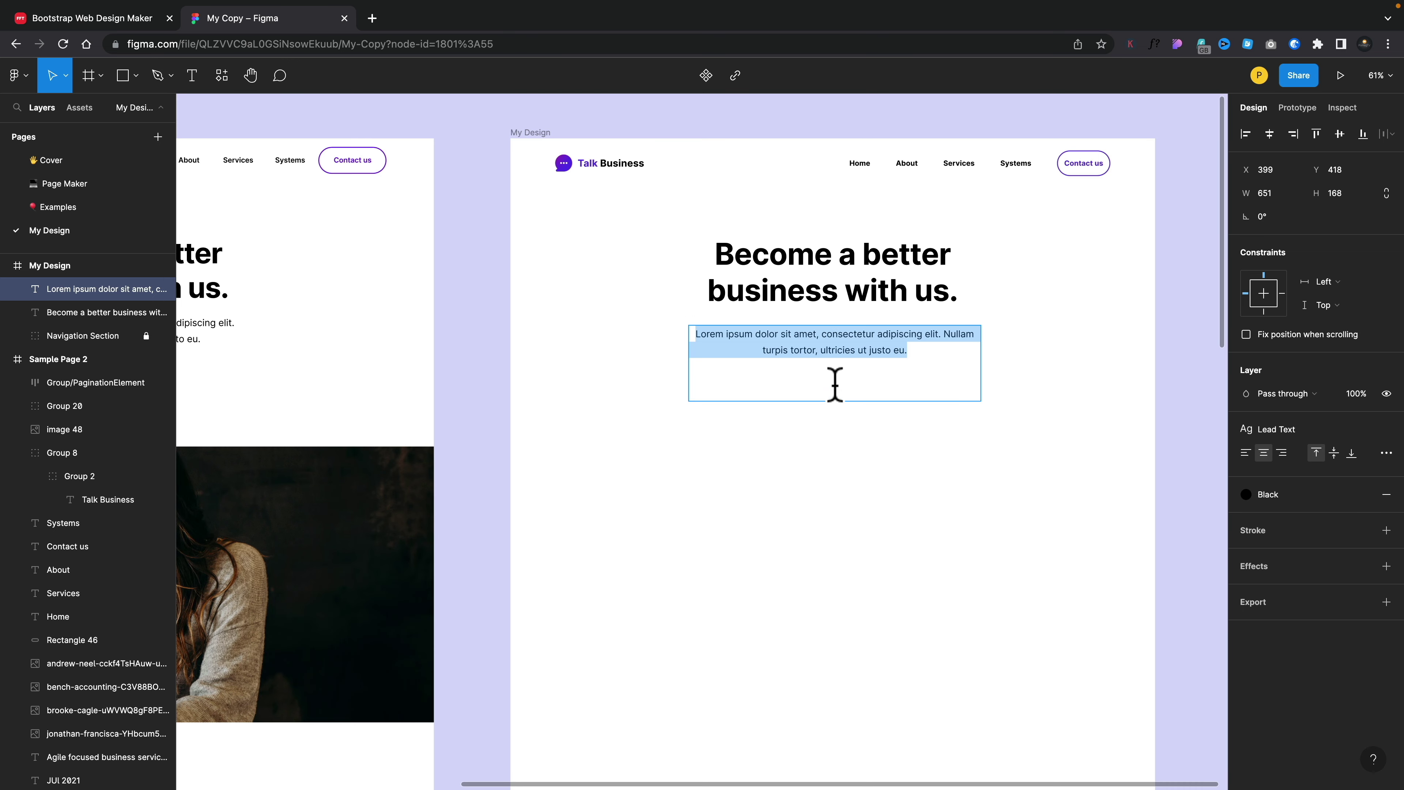
{"action": "key", "text": "Escape"}
{"action": "left_click_drag", "start_coordinate": [833, 401], "coordinate": [834, 360]}
Measure the distances from the Sample Page 2 hero paragraph to the edges of its frame.
{"action": "scroll", "coordinate": [642, 429], "scroll_direction": "left", "scroll_amount": 6}
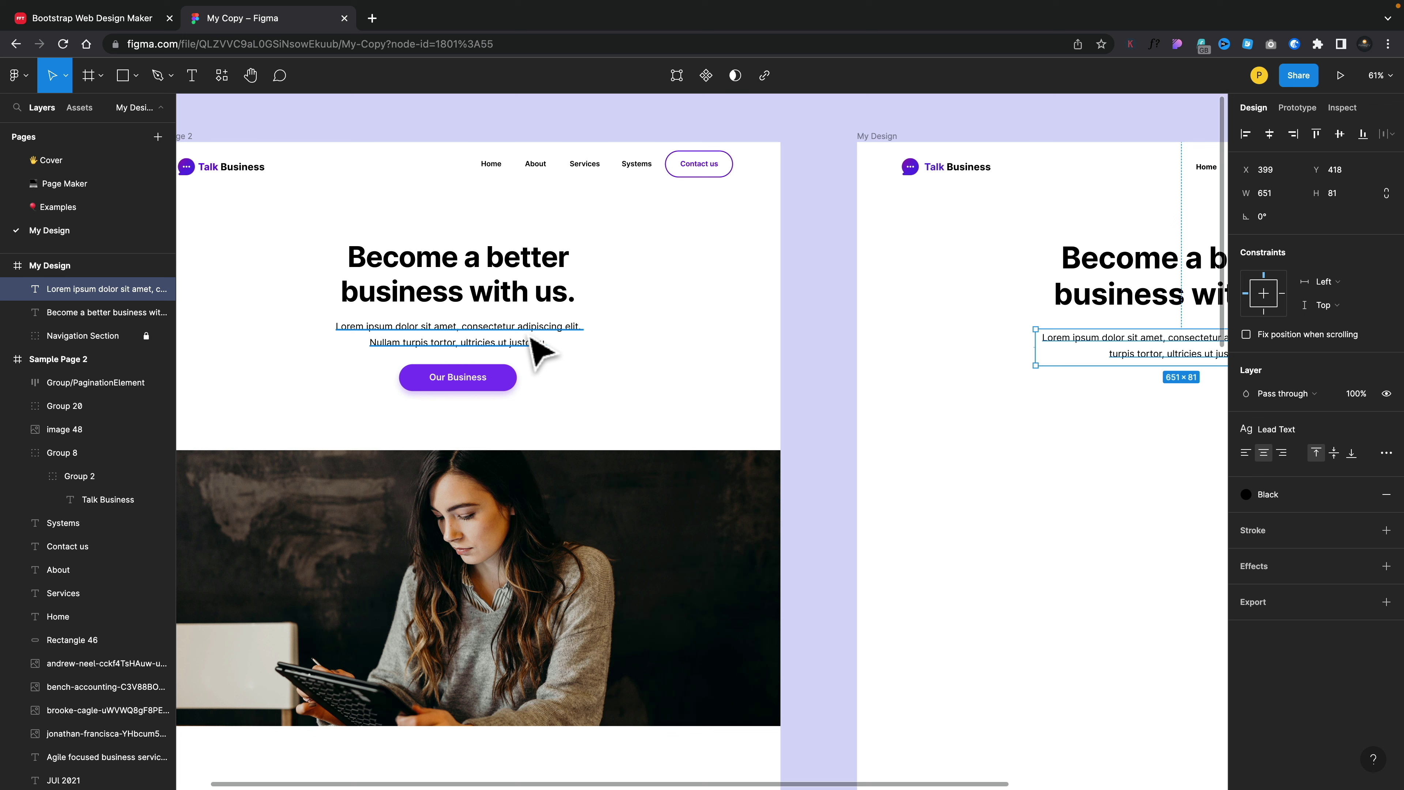
{"action": "left_click", "coordinate": [552, 346]}
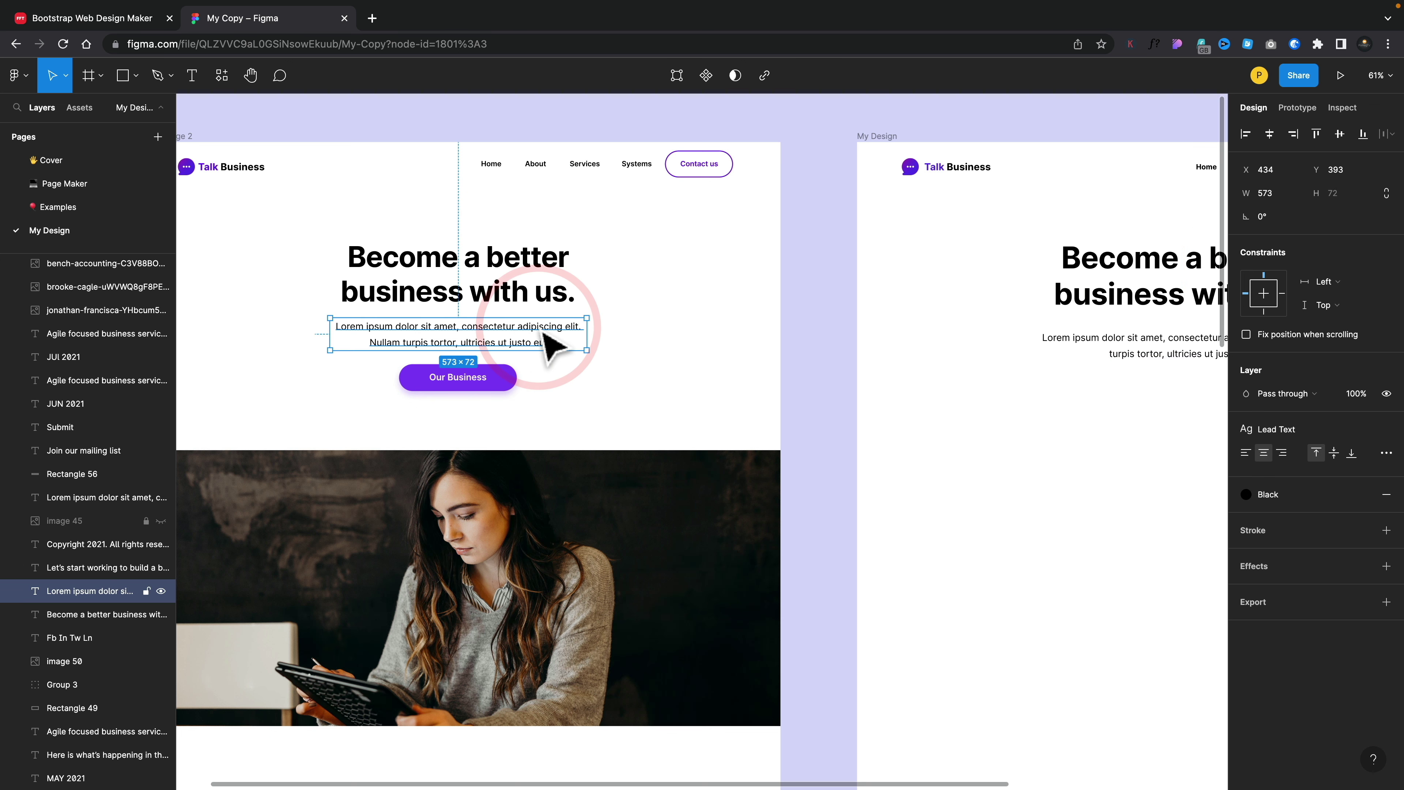
{"action": "key", "text": "alt"}
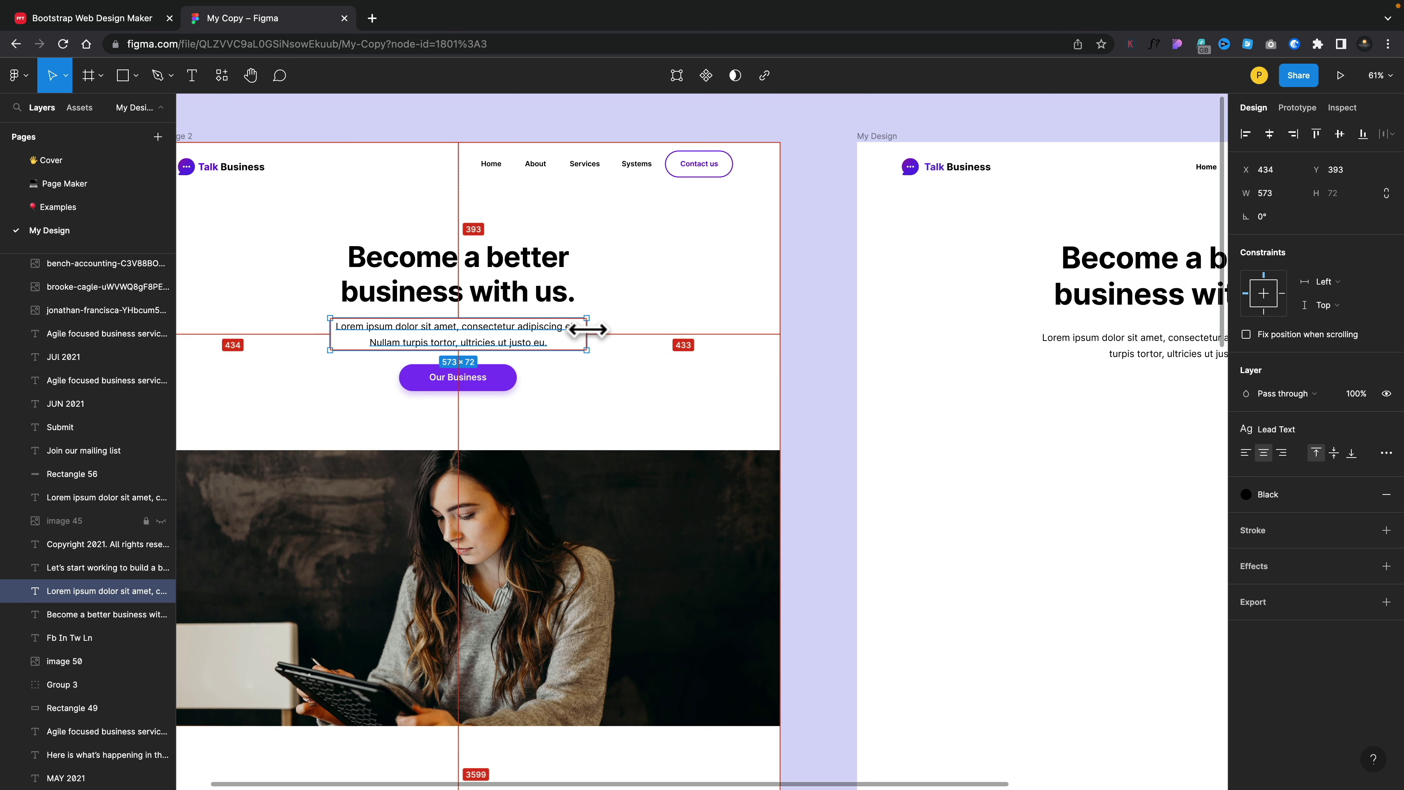
{"action": "key", "text": "alt"}
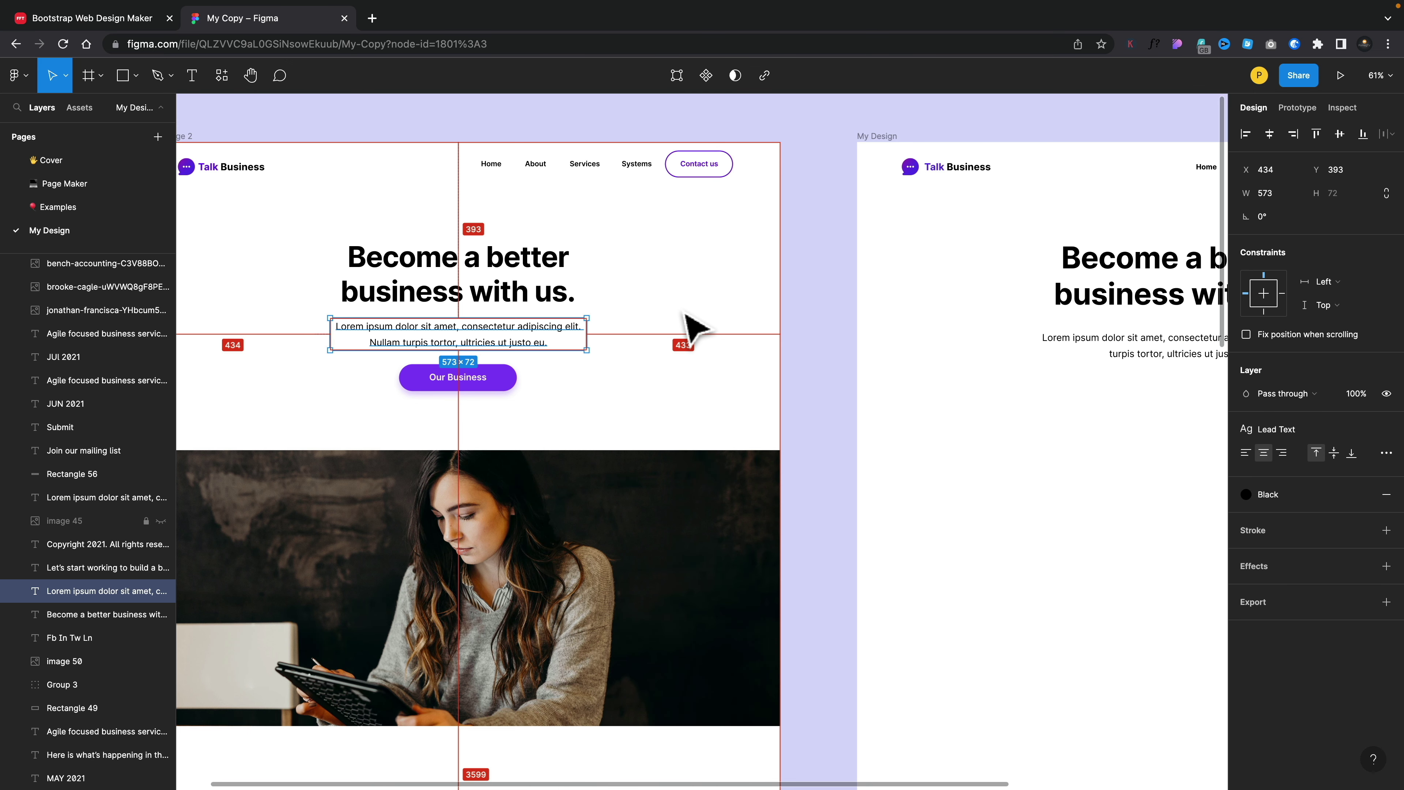
Move the My Design paragraph straight up to Y 393 to match the sample paragraph's distance from the frame's top edge, then deselect it.
{"action": "scroll", "coordinate": [1074, 407], "scroll_direction": "right", "scroll_amount": 9}
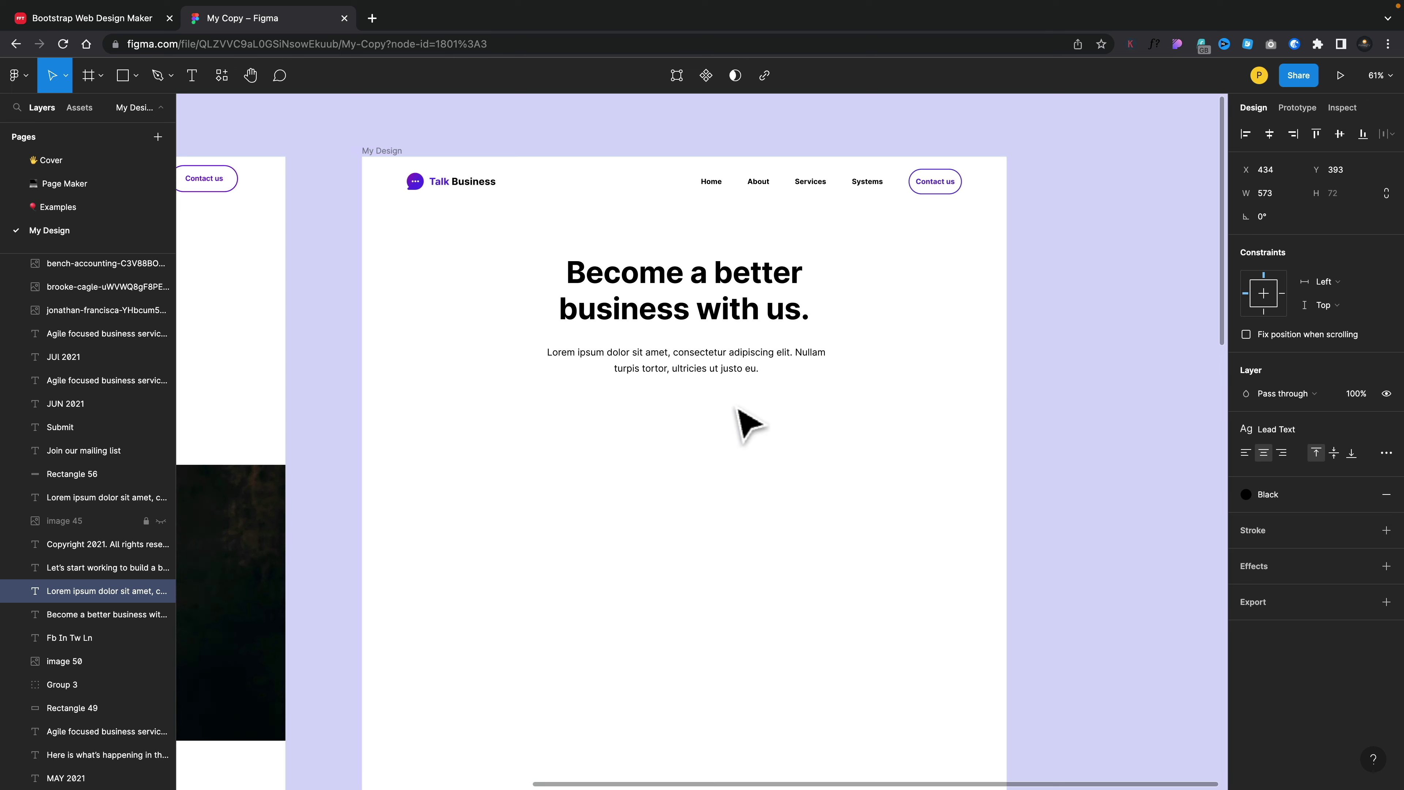
{"action": "left_click", "coordinate": [721, 371]}
{"action": "key", "text": "alt"}
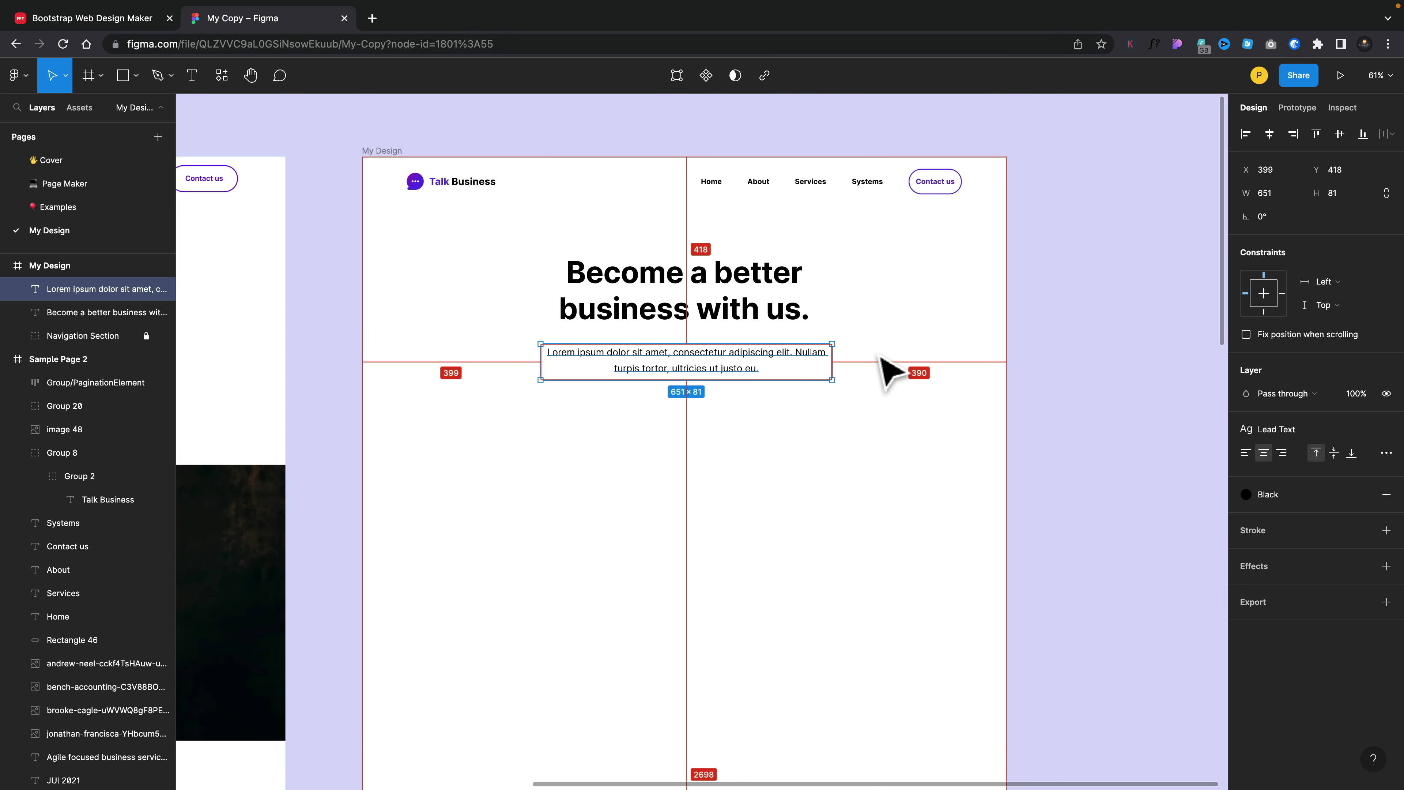
{"action": "key", "text": "shift+Up"}
{"action": "key", "text": "shift+Up"}
{"action": "key", "text": "Up"}
{"action": "key", "text": "Up"}
{"action": "key", "text": "Up"}
{"action": "key", "text": "Up"}
{"action": "key", "text": "Up"}
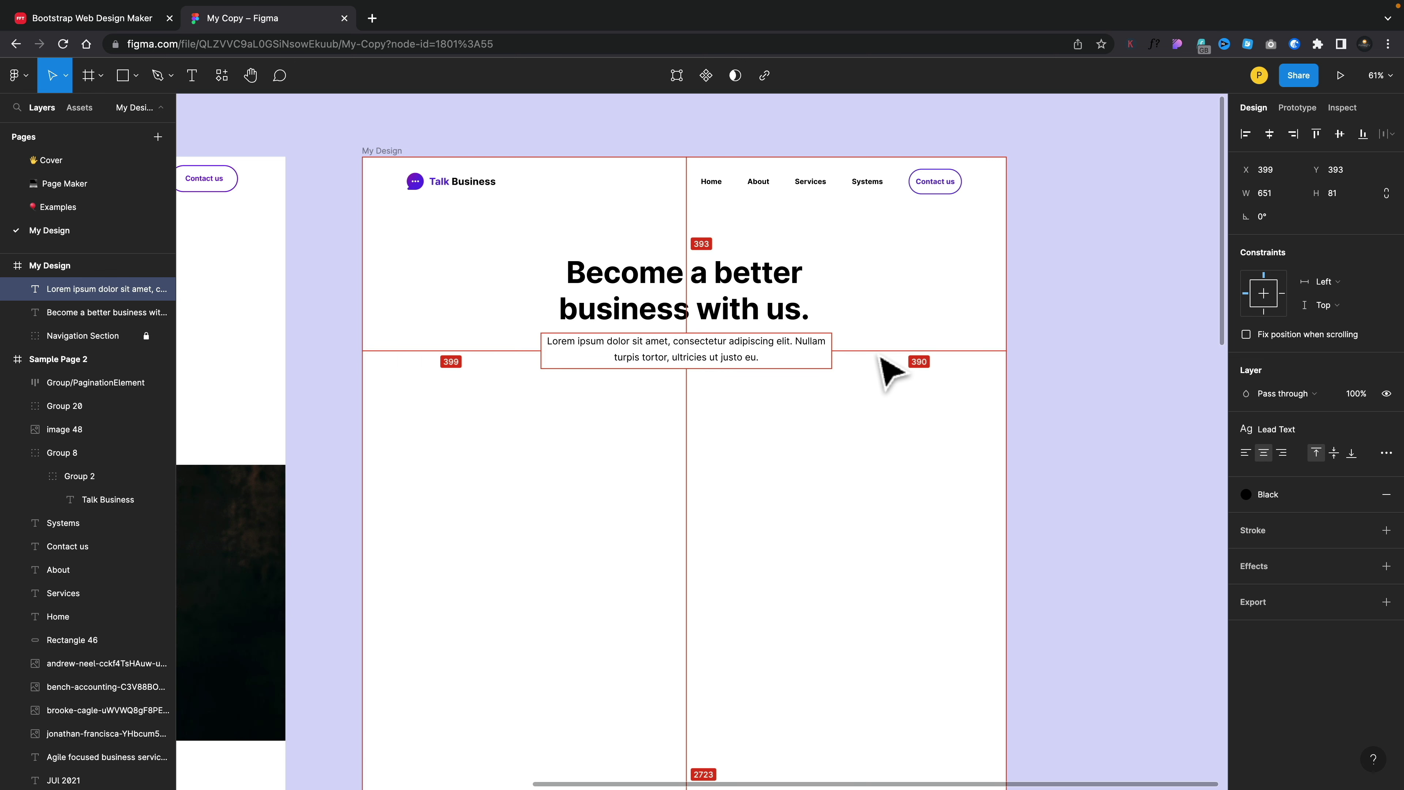
{"action": "left_click", "coordinate": [1055, 387]}
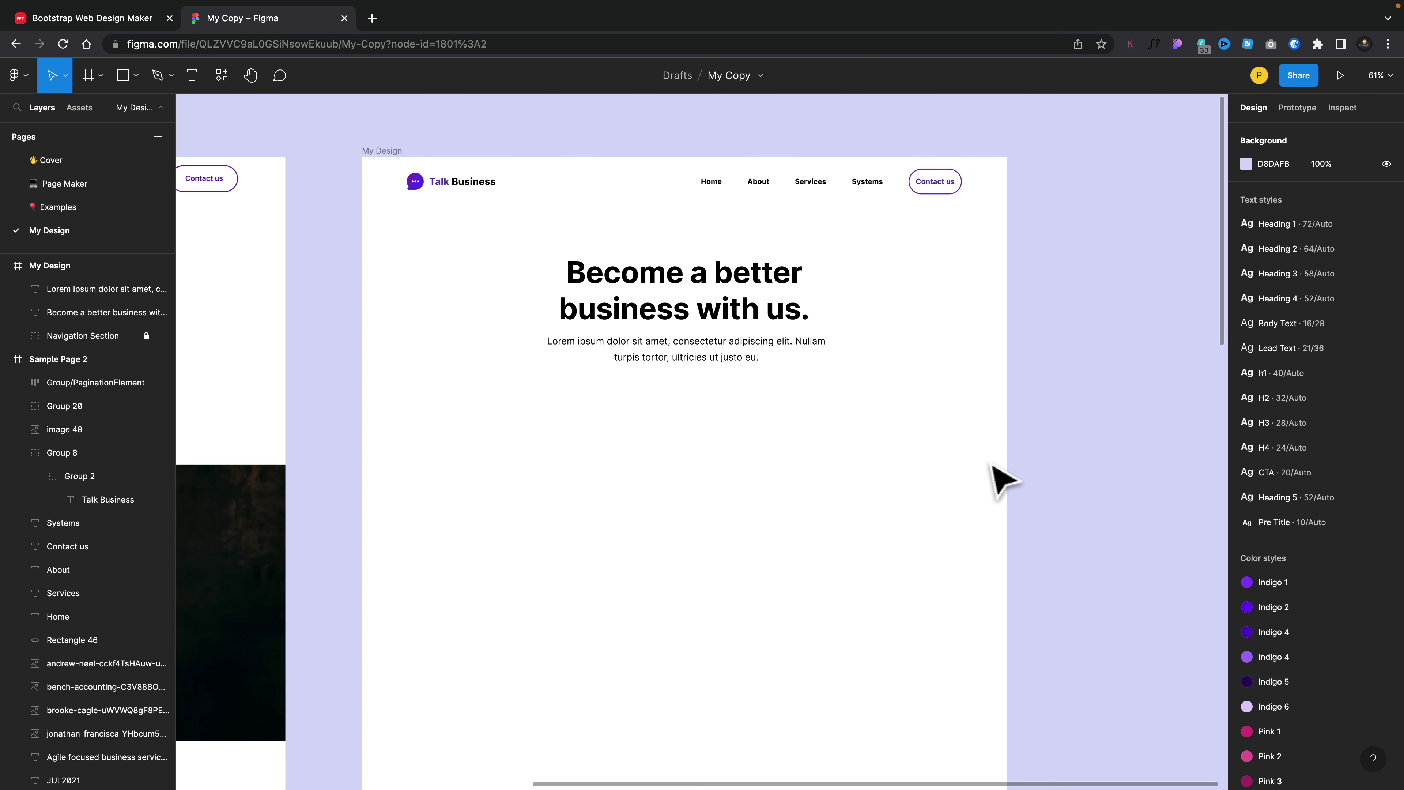
Draw a rectangle about 329 × 73 below the My Design paragraph and centre it horizontally at Y 526.
{"action": "scroll", "coordinate": [1001, 480], "scroll_direction": "left", "scroll_amount": 10}
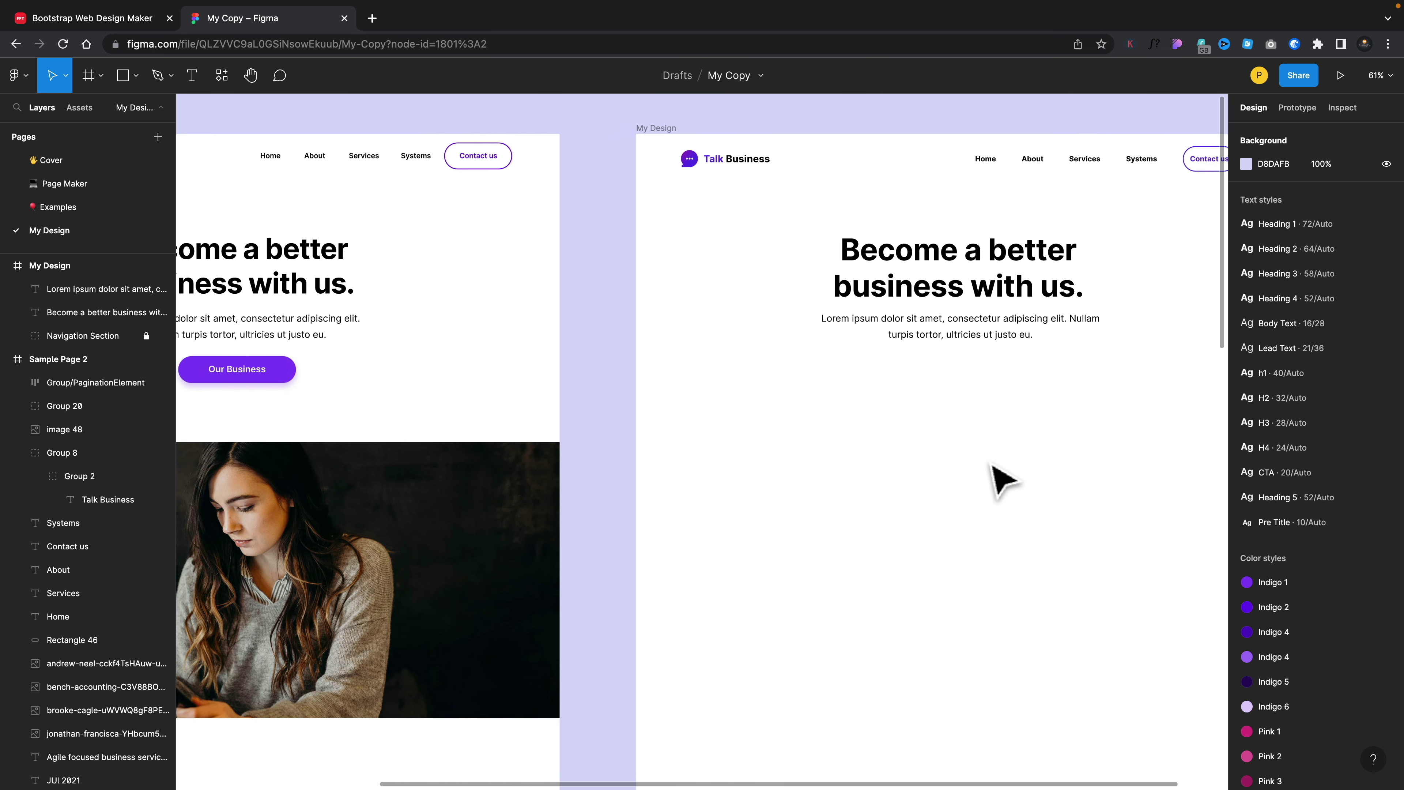
{"action": "scroll", "coordinate": [1001, 480], "scroll_direction": "left", "scroll_amount": 2}
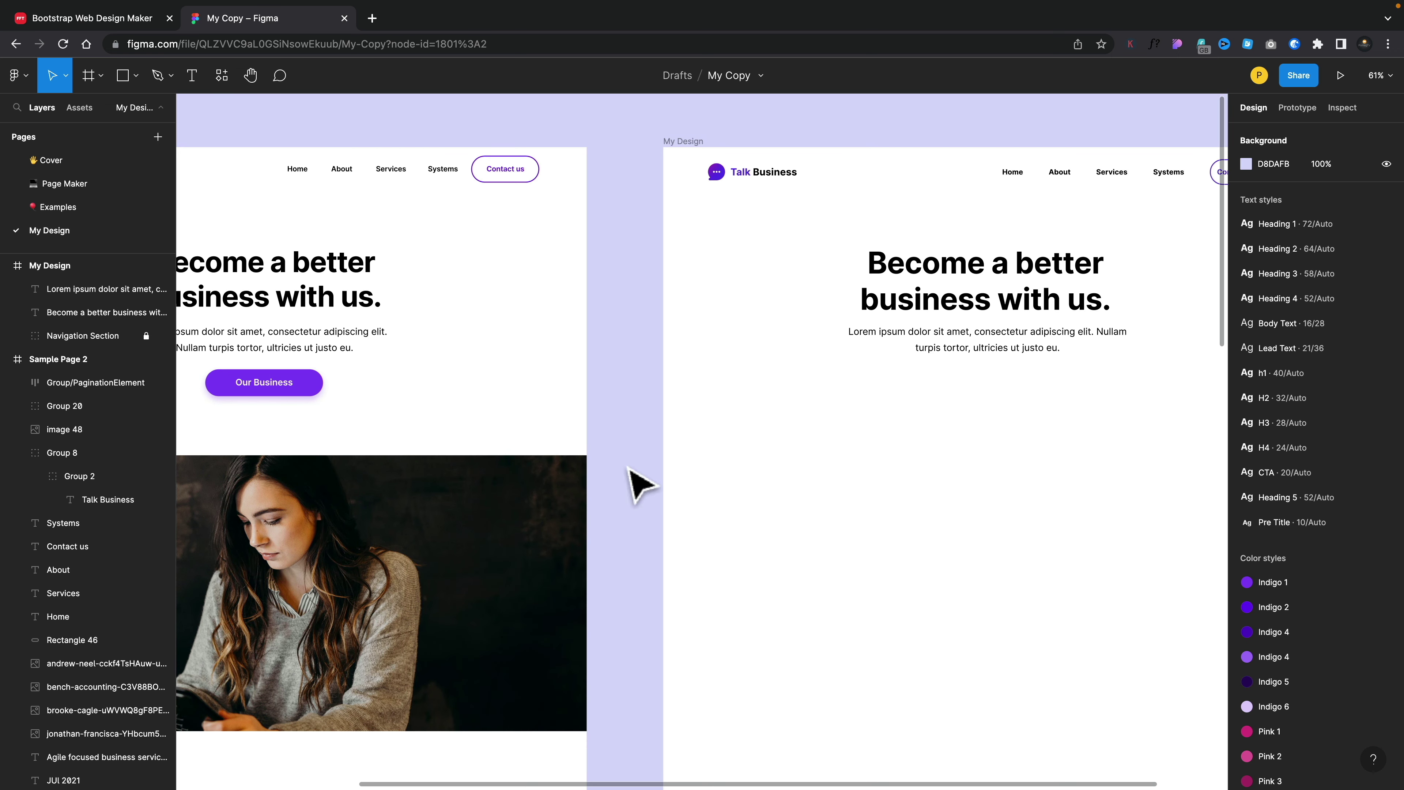
{"action": "scroll", "coordinate": [909, 501], "scroll_direction": "right", "scroll_amount": 5}
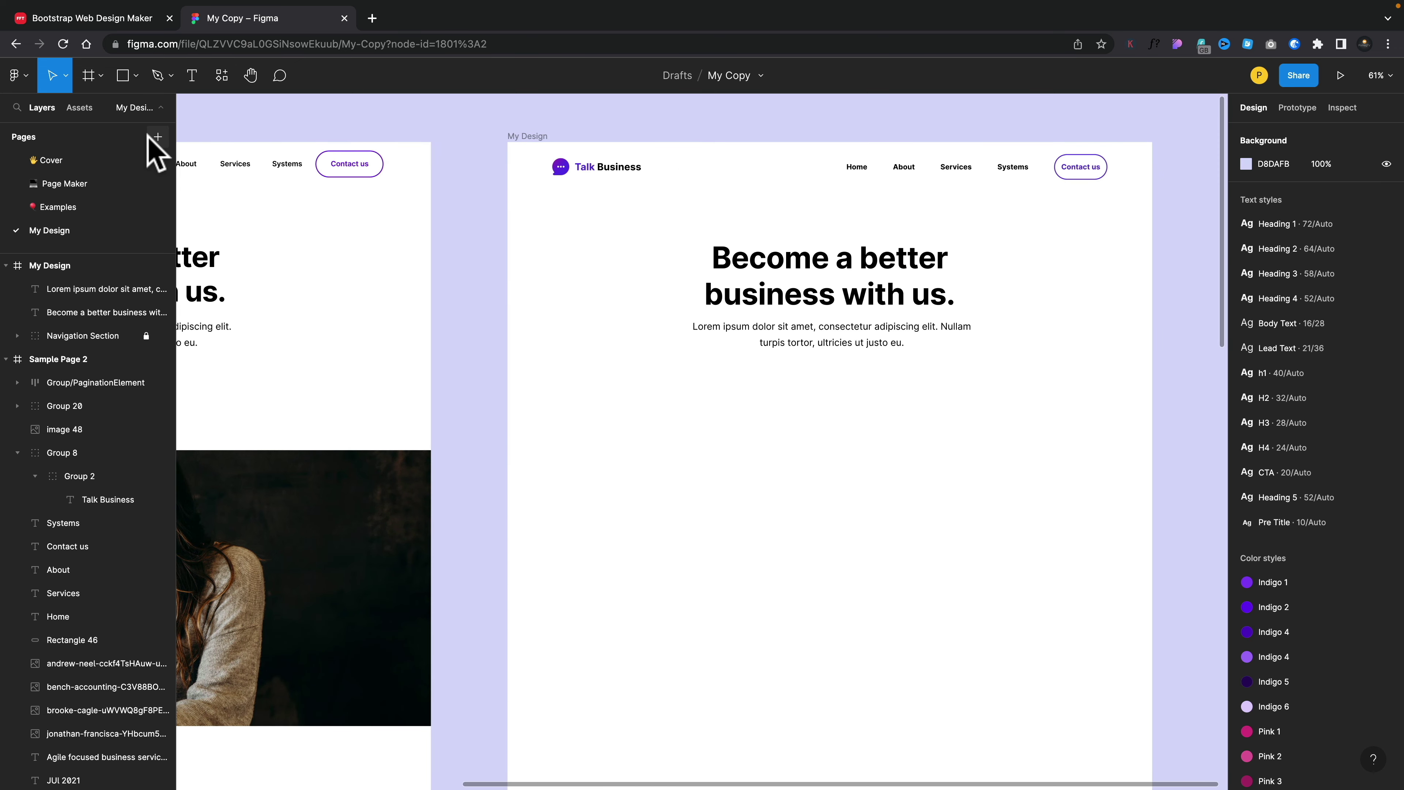
{"action": "key", "text": "r"}
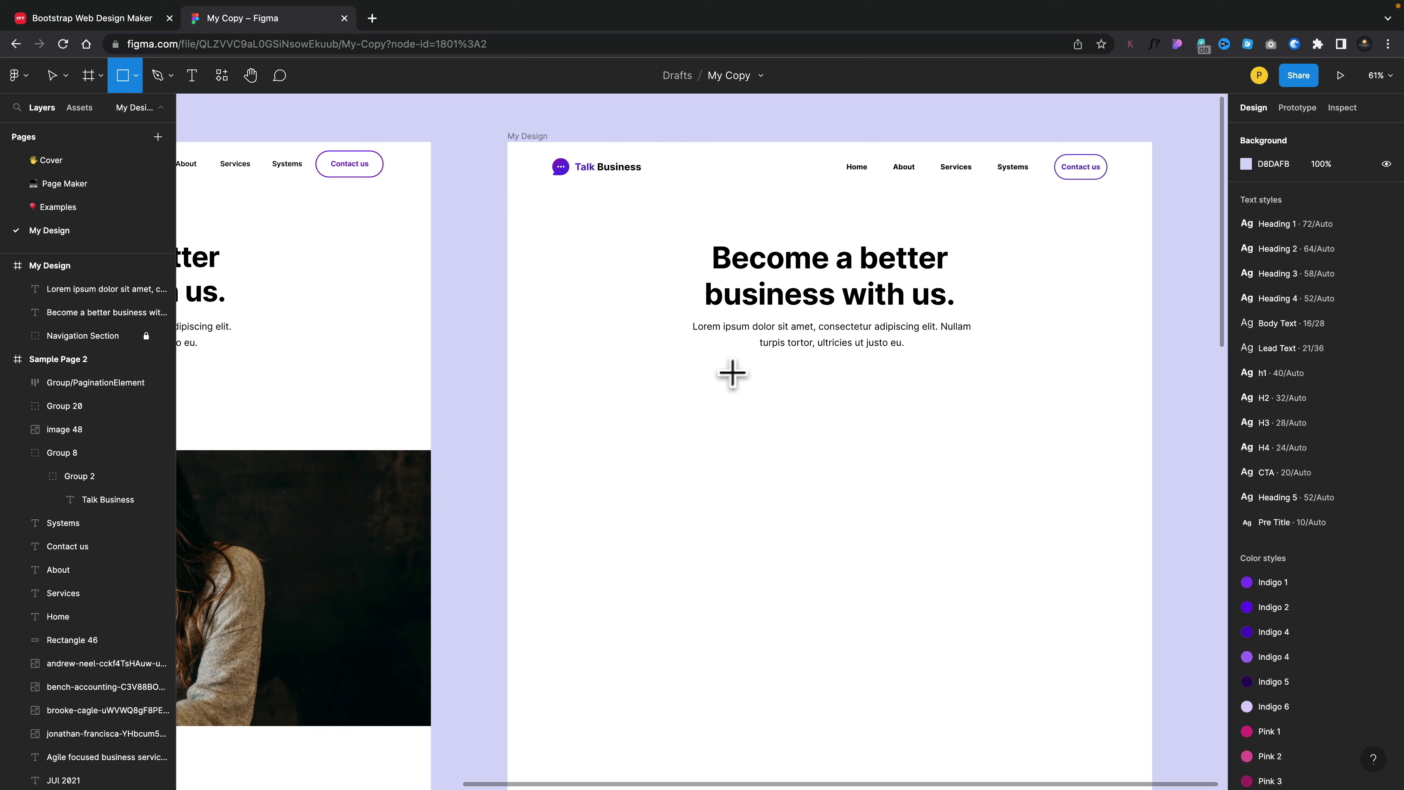
{"action": "mouse_move", "coordinate": [732, 371]}
{"action": "left_mouse_down"}
{"action": "mouse_move", "coordinate": [880, 403]}
{"action": "mouse_move", "coordinate": [831, 408]}
{"action": "left_mouse_up"}
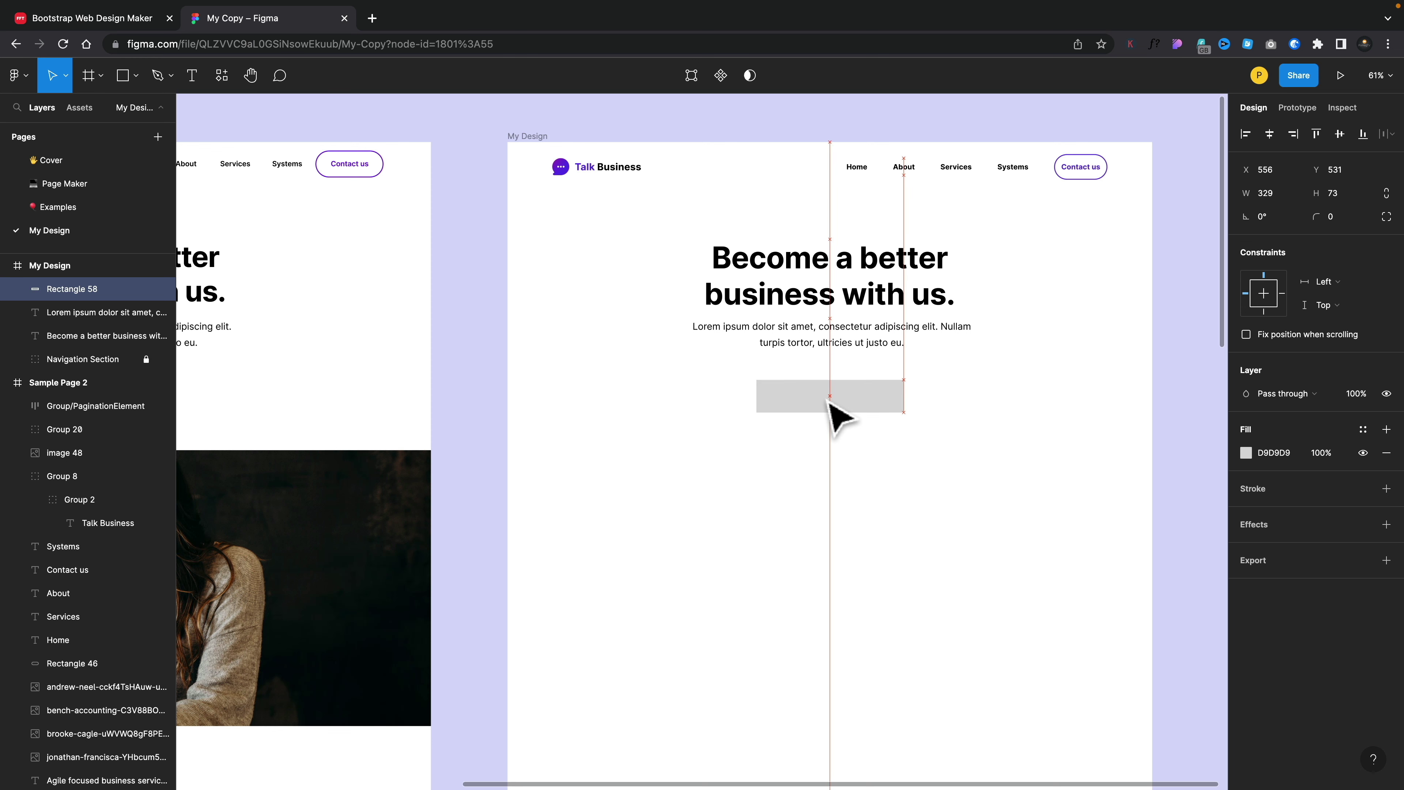
{"action": "left_click_drag", "start_coordinate": [828, 397], "coordinate": [828, 398]}
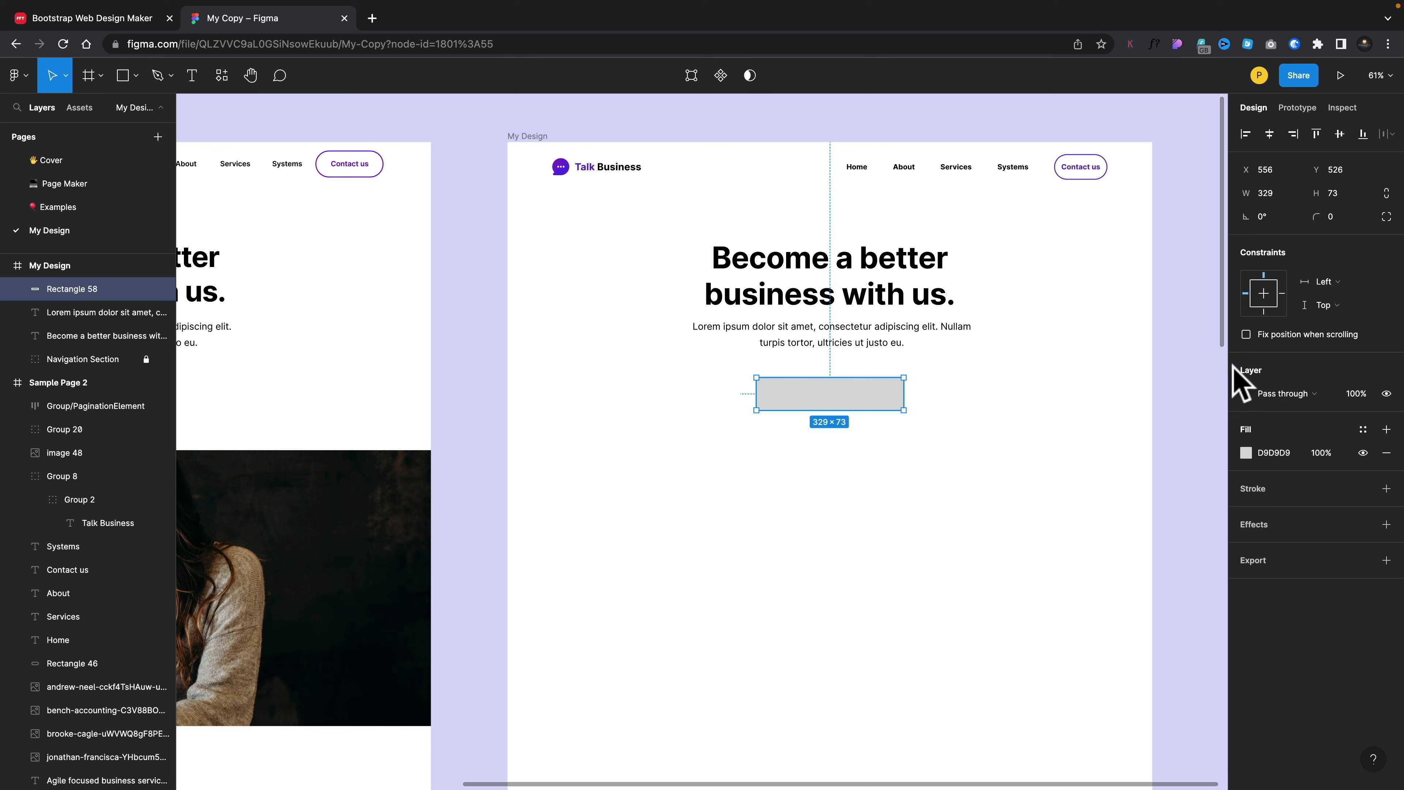
Fill the new rectangle with purple 5B2EE8 and round its corners with a radius of 100, then deselect it.
{"action": "left_click", "coordinate": [1245, 453]}
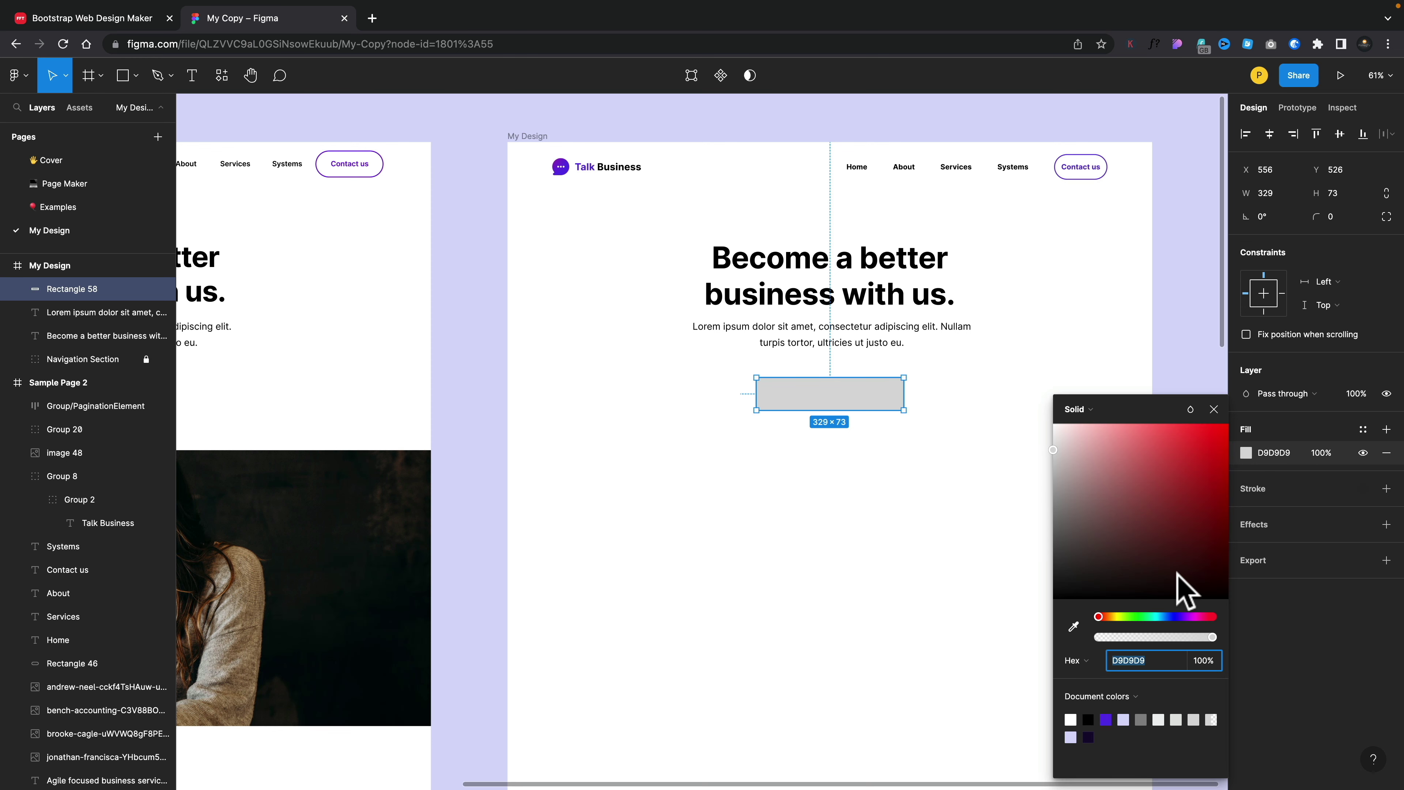
{"action": "left_click", "coordinate": [1105, 720]}
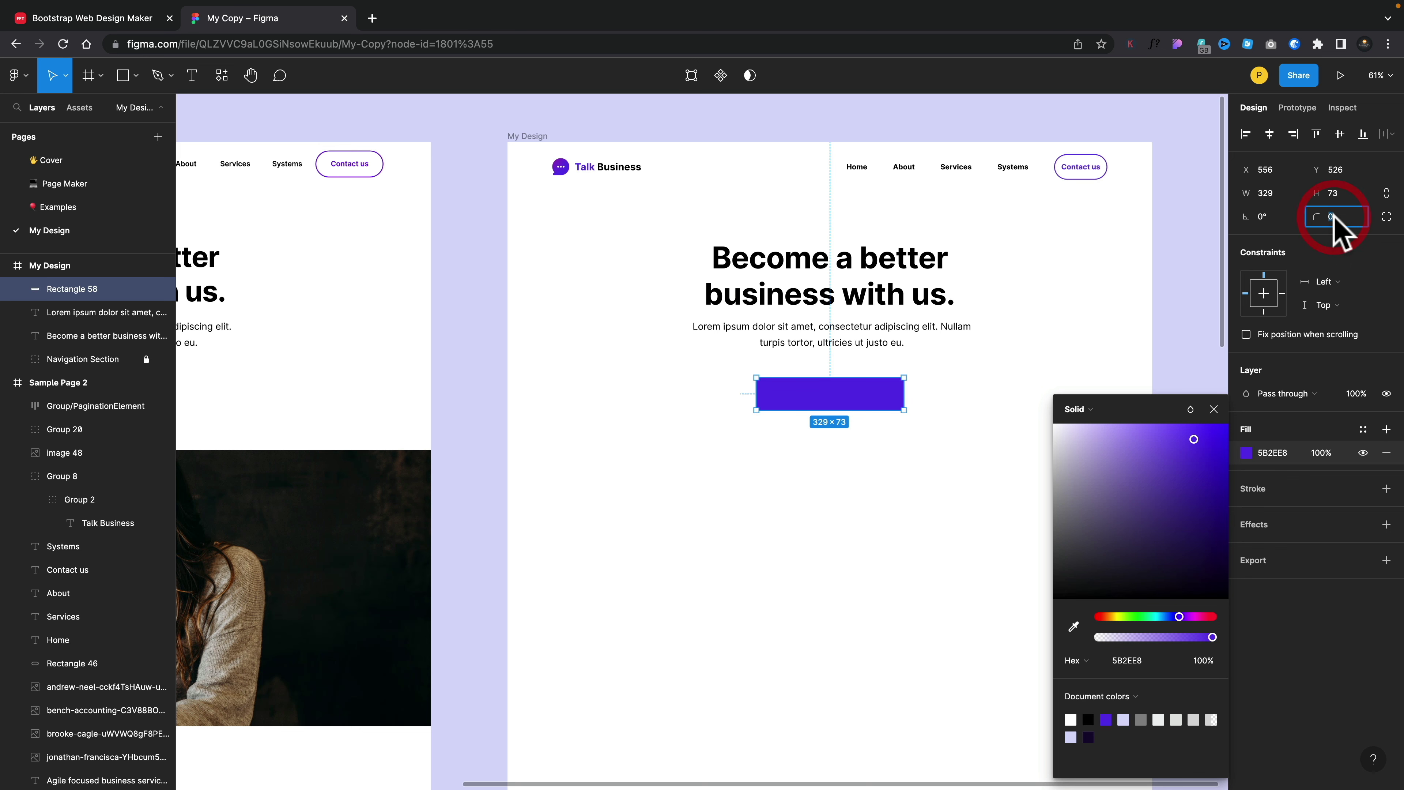
{"action": "type", "text": "100"}
{"action": "key", "text": "Return"}
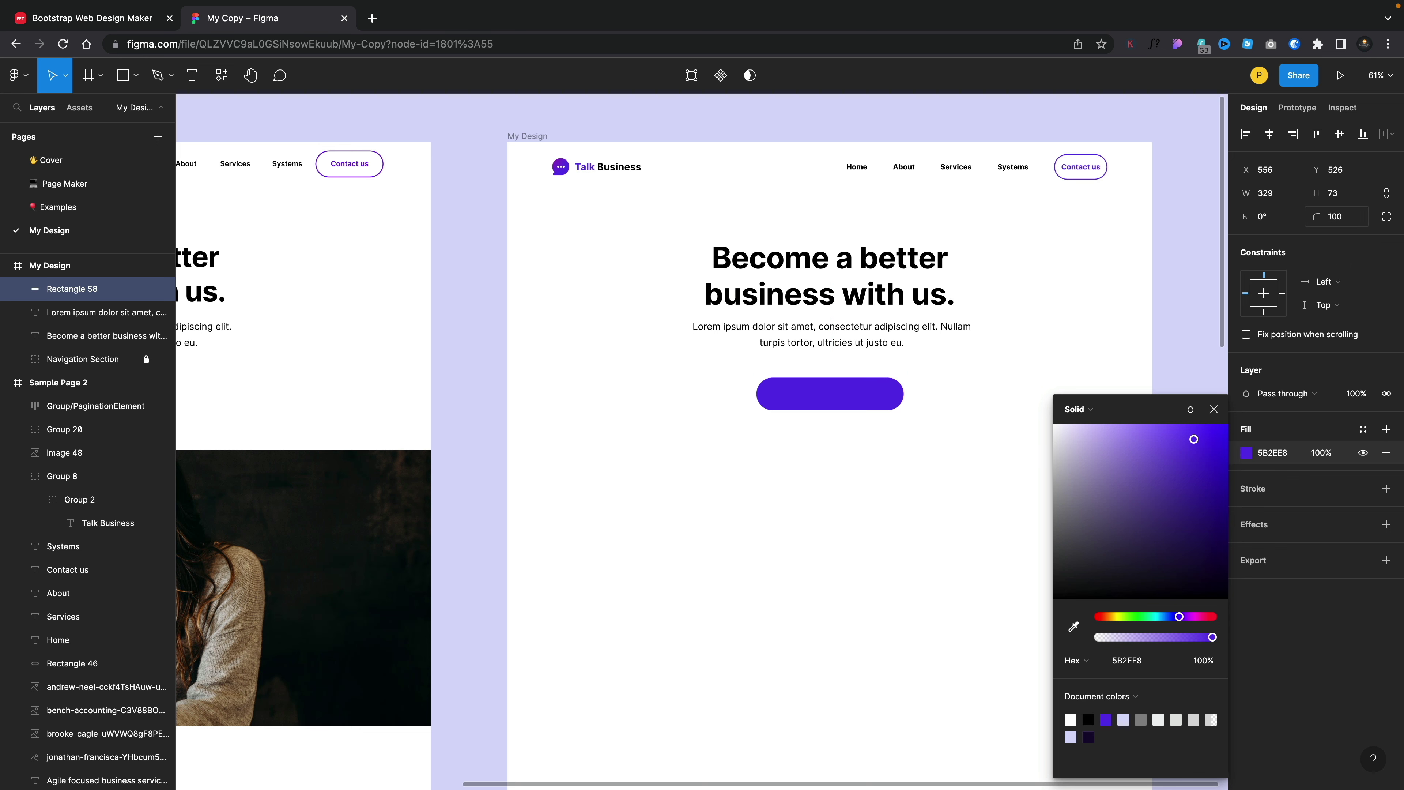
{"action": "left_click", "coordinate": [1214, 407]}
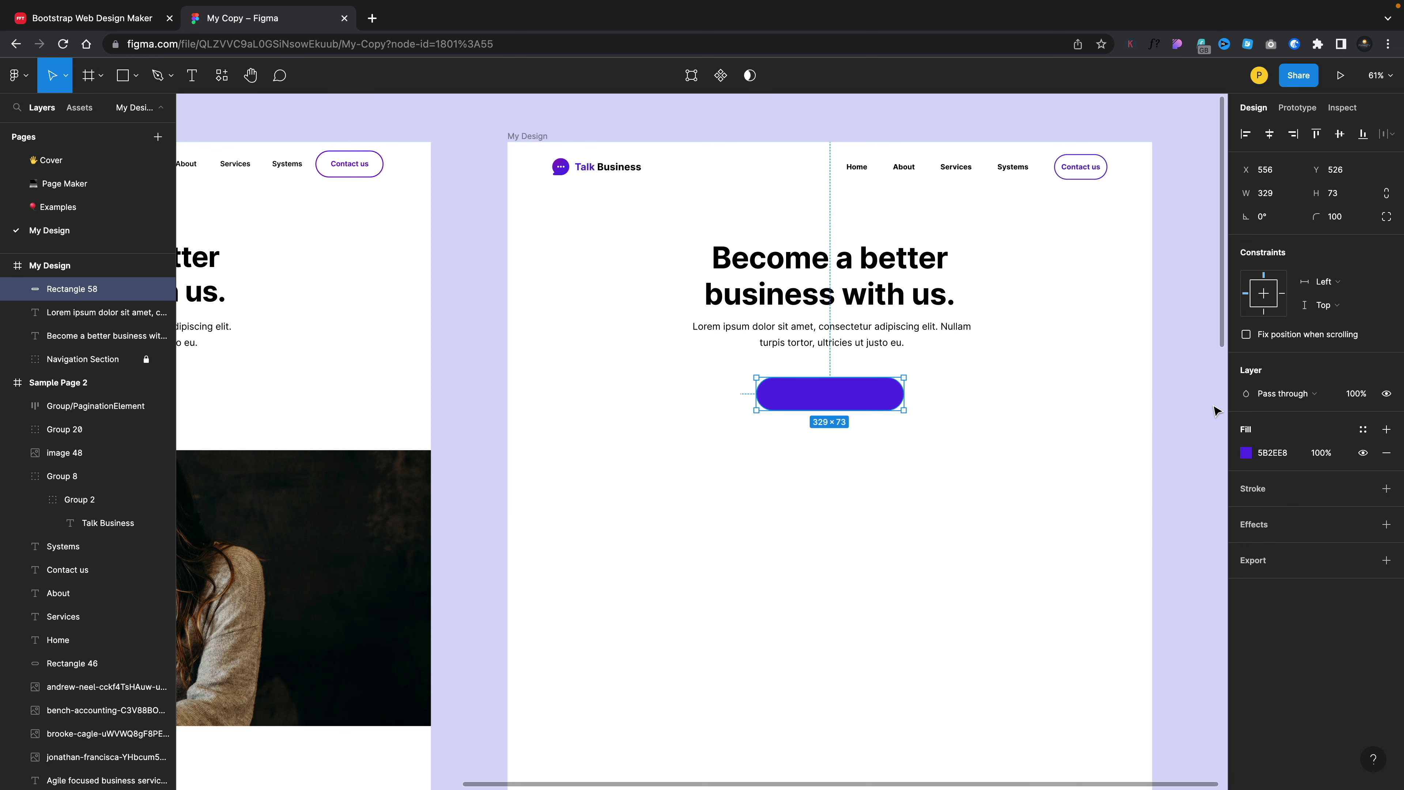
{"action": "left_click", "coordinate": [611, 434]}
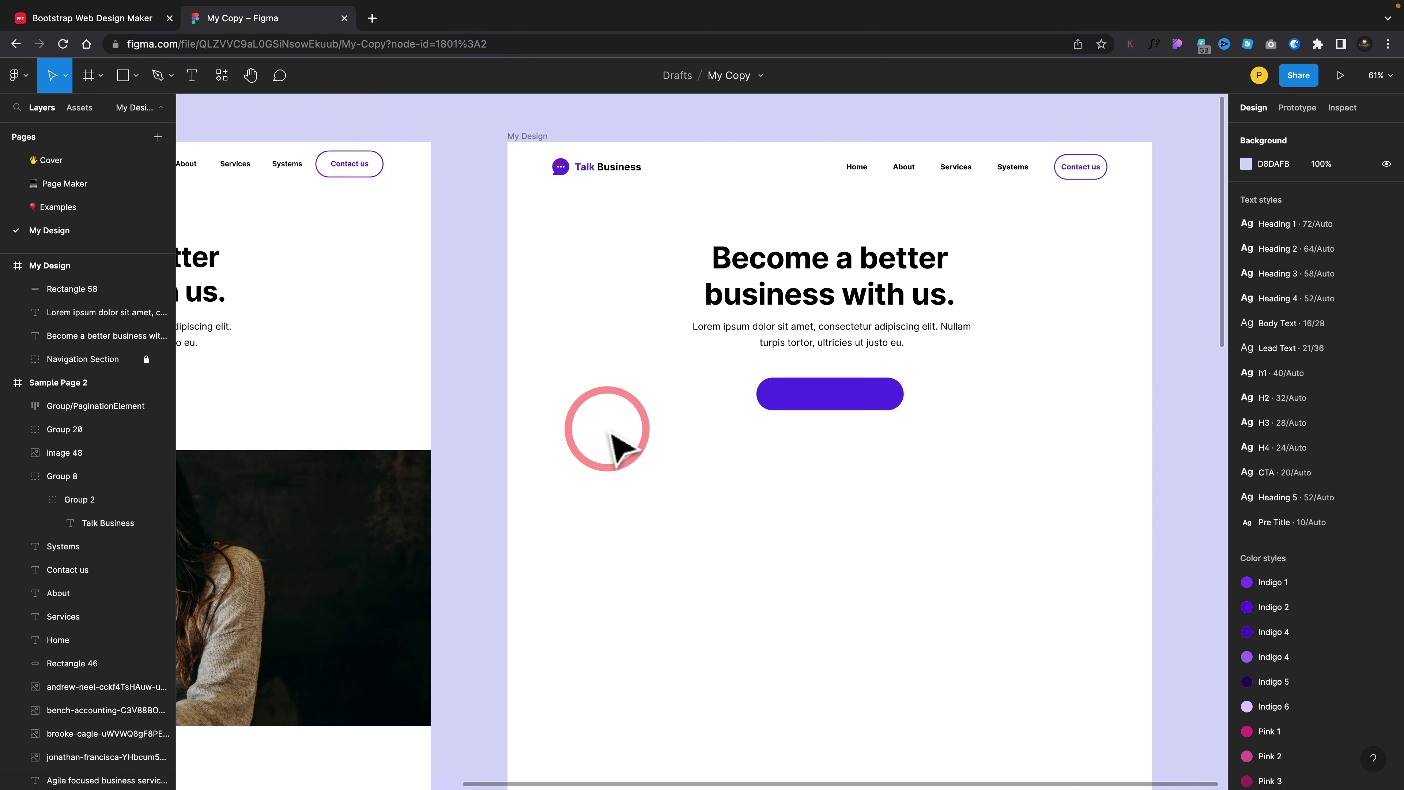
Add the text "Our Business" over the purple button shape.
{"action": "key", "text": "t"}
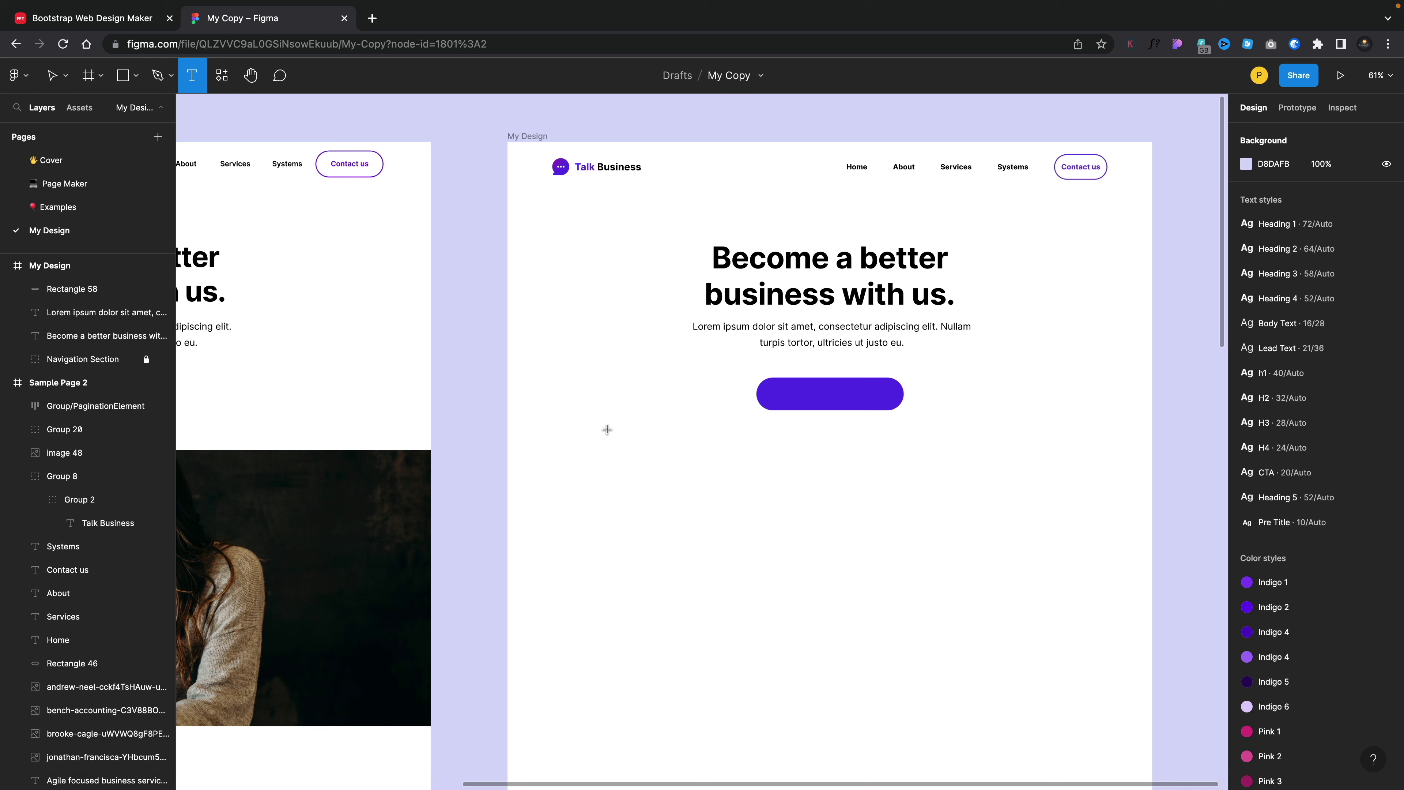
{"action": "left_click", "coordinate": [819, 394]}
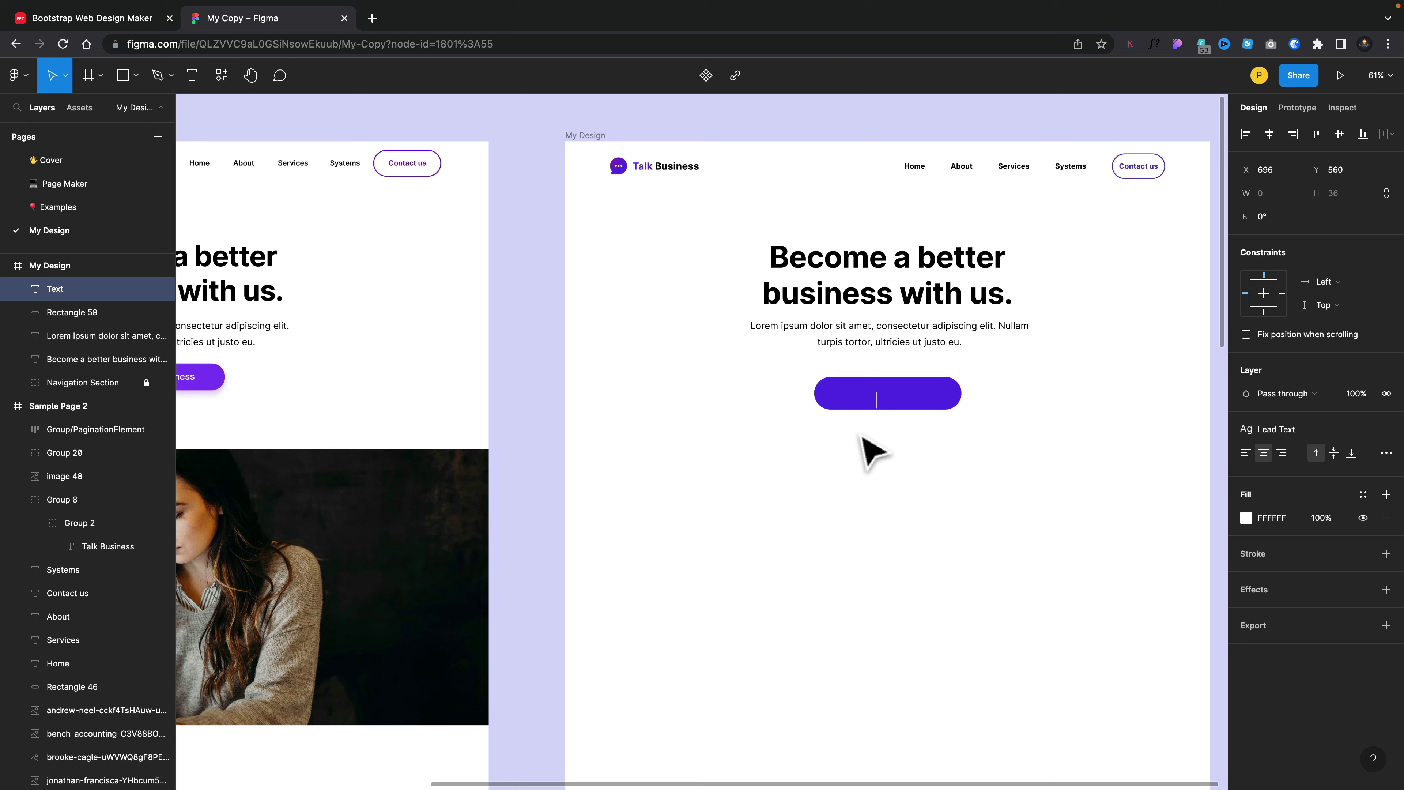
{"action": "type", "text": "Our Business"}
{"action": "scroll", "coordinate": [881, 427], "scroll_direction": "up", "scroll_amount": 5}
Change the font weight of the "Our Business" button label to Bold.
{"action": "double_click", "coordinate": [872, 414]}
{"action": "triple_click", "coordinate": [873, 413]}
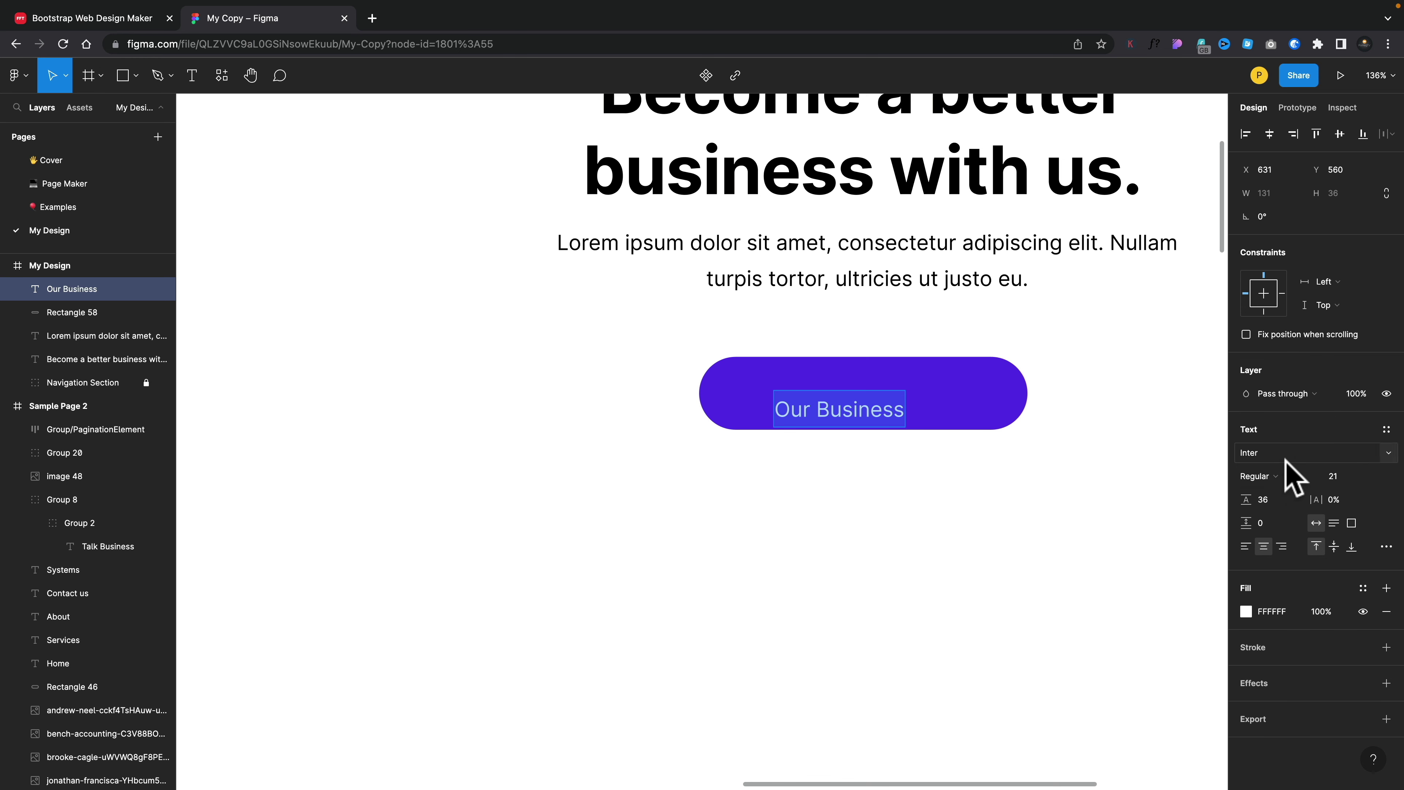
{"action": "left_click", "coordinate": [1288, 476]}
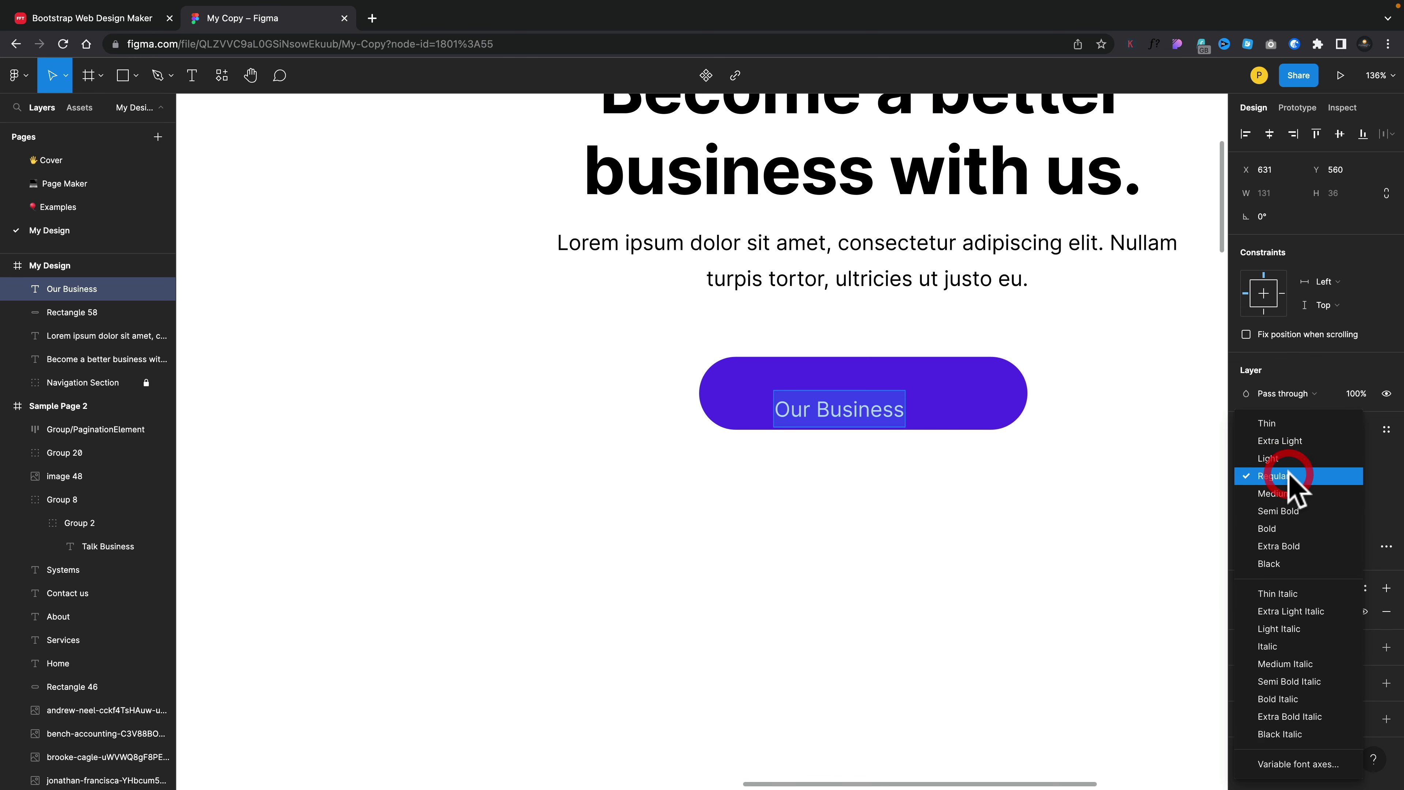
{"action": "left_click", "coordinate": [1283, 528]}
{"action": "double_click", "coordinate": [860, 412]}
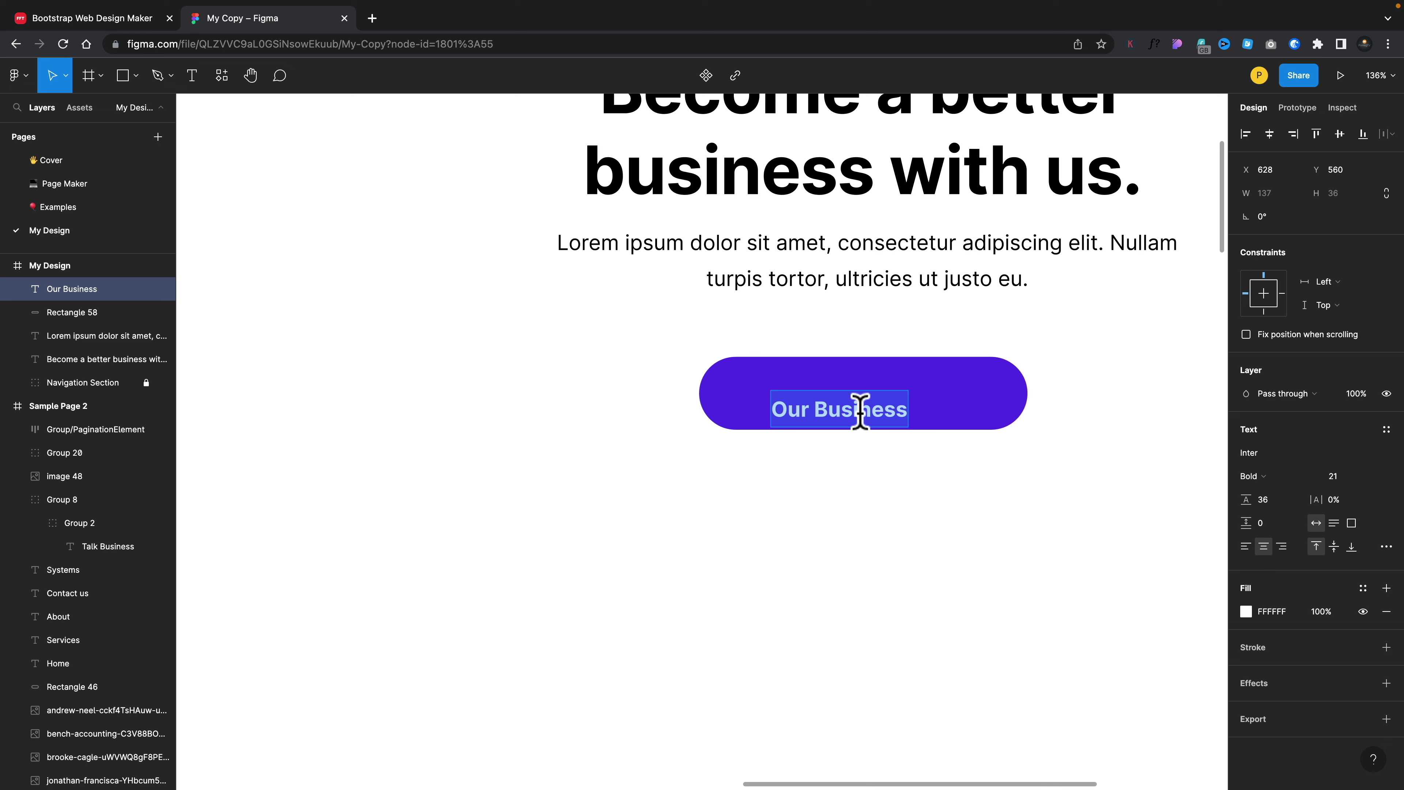
Centre the "Our Business" label horizontally and vertically on the purple button shape, and clear the selection.
{"action": "key", "text": "Escape"}
{"action": "left_click_drag", "start_coordinate": [835, 437], "coordinate": [858, 418]}
{"action": "left_click_drag", "start_coordinate": [645, 335], "coordinate": [1121, 511]}
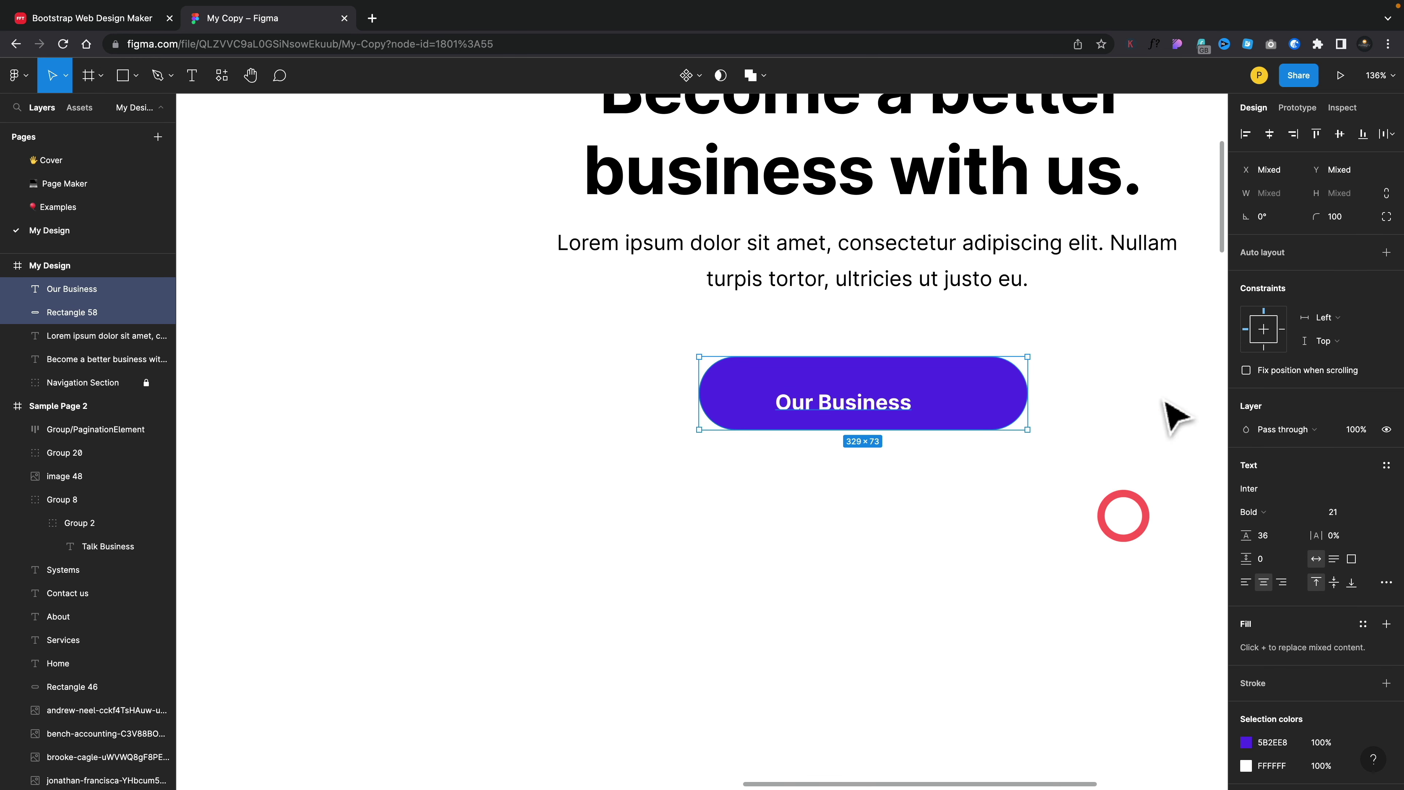
{"action": "left_click", "coordinate": [1271, 134]}
{"action": "left_click", "coordinate": [1339, 133]}
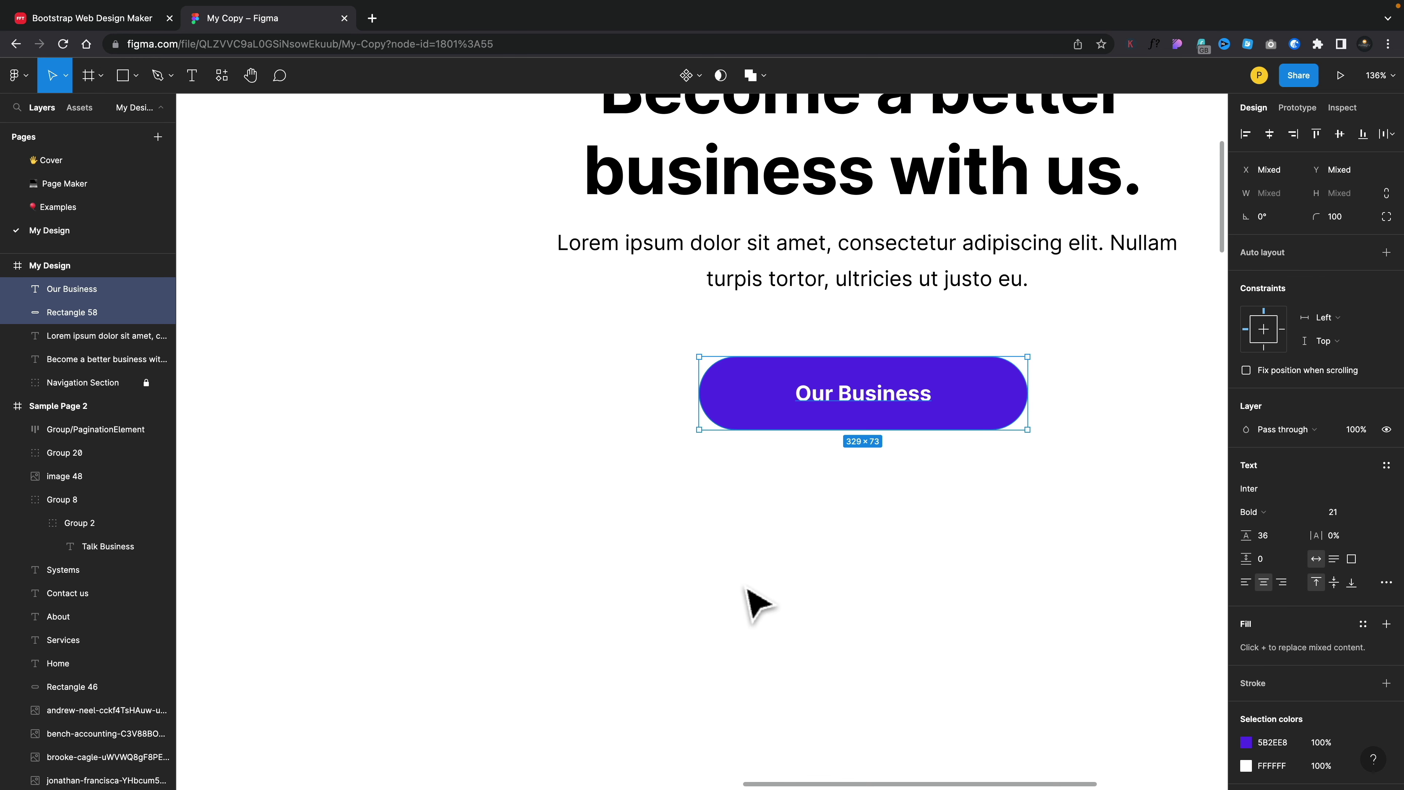
{"action": "scroll", "coordinate": [854, 578], "scroll_direction": "right", "scroll_amount": 1}
{"action": "scroll", "coordinate": [854, 578], "scroll_direction": "right", "scroll_amount": 2}
{"action": "scroll", "coordinate": [854, 578], "scroll_direction": "up", "scroll_amount": 2}
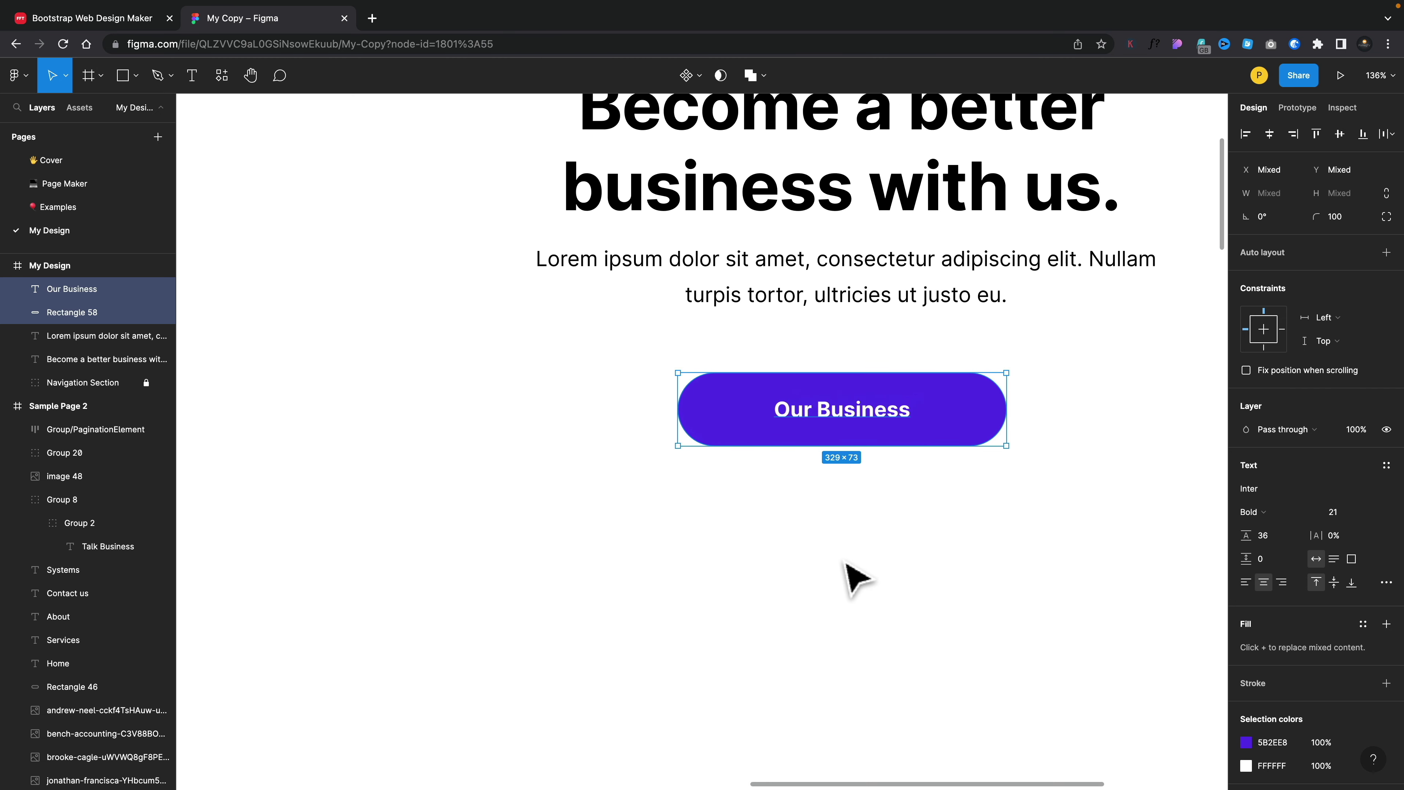
{"action": "left_click", "coordinate": [755, 540]}
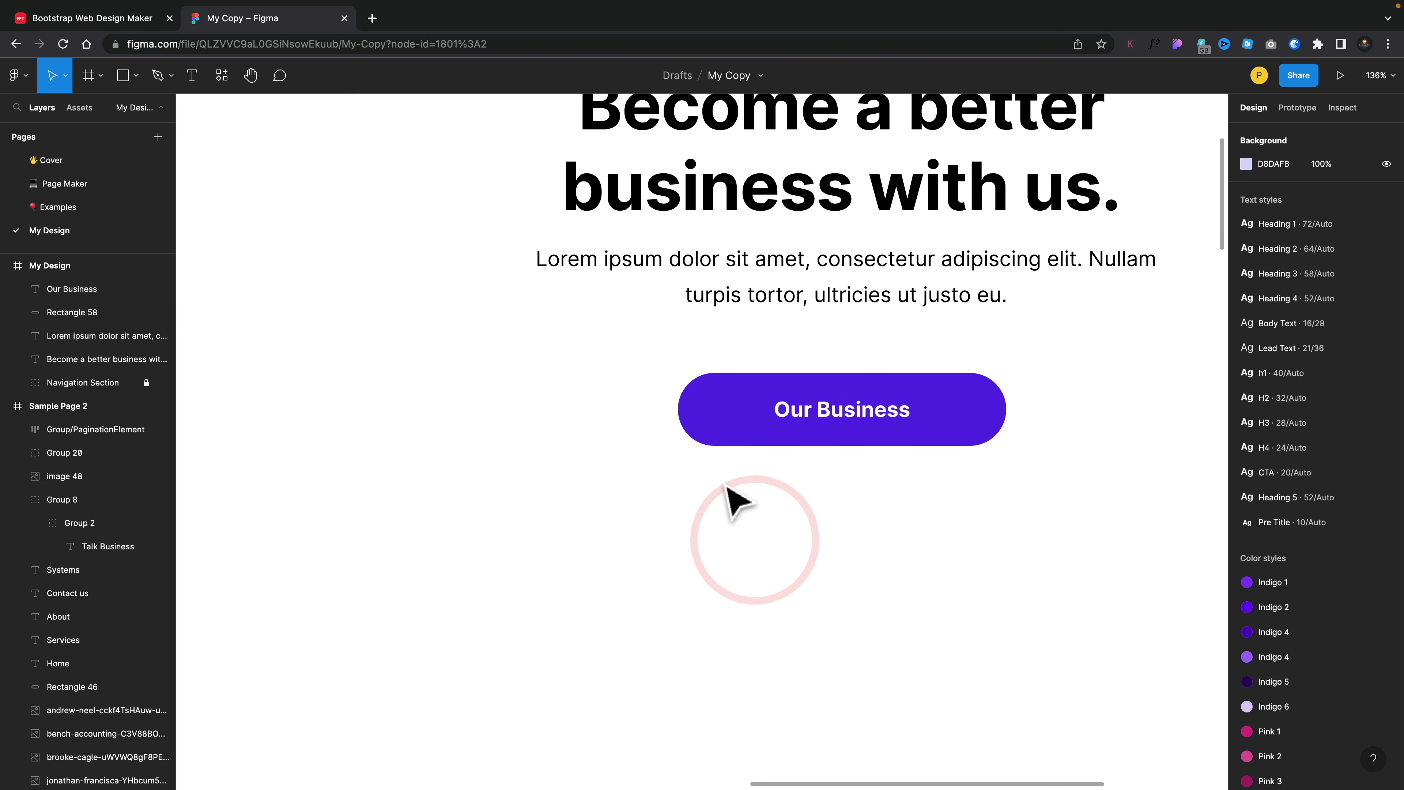
Add a drop shadow effect to the purple button rectangle.
{"action": "left_click", "coordinate": [721, 444]}
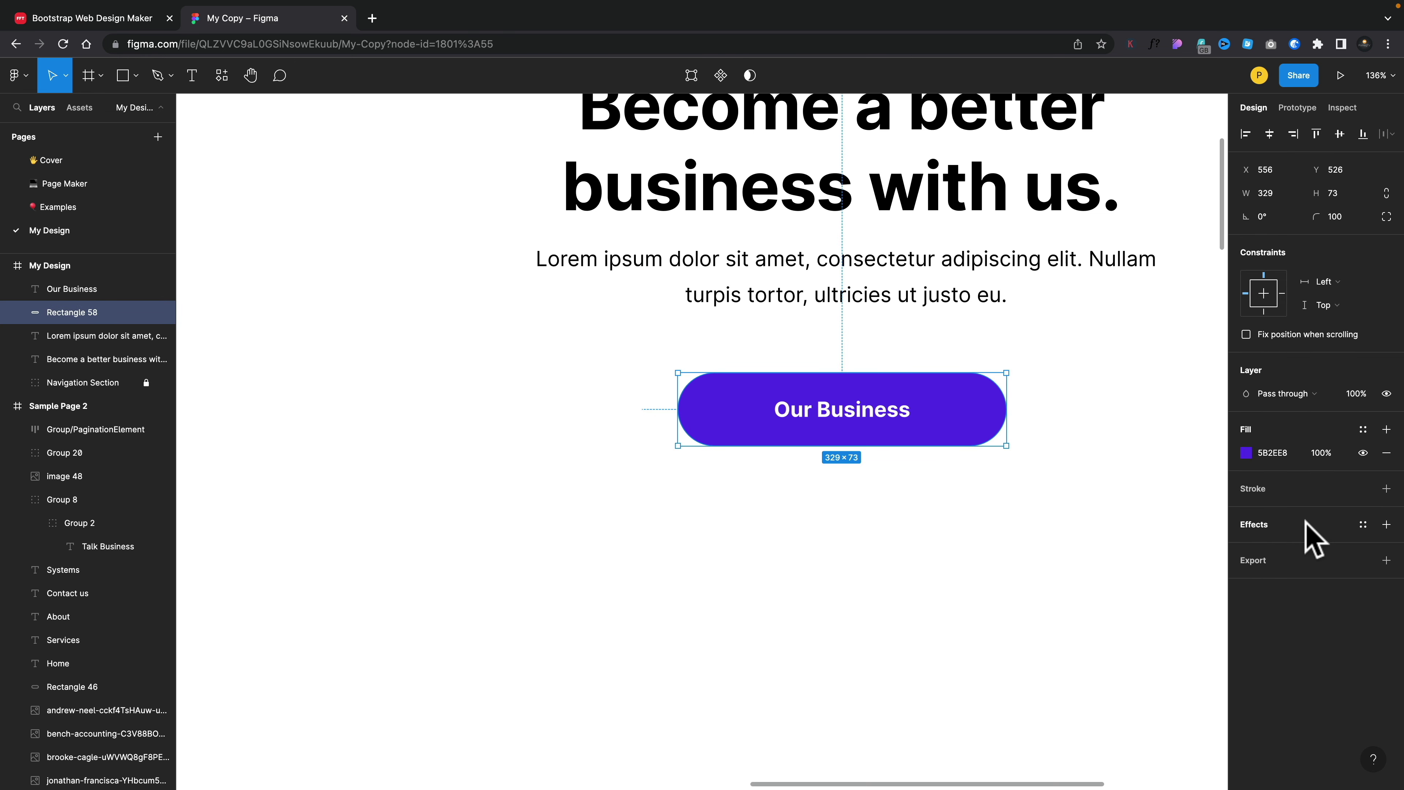
{"action": "left_click", "coordinate": [1387, 524]}
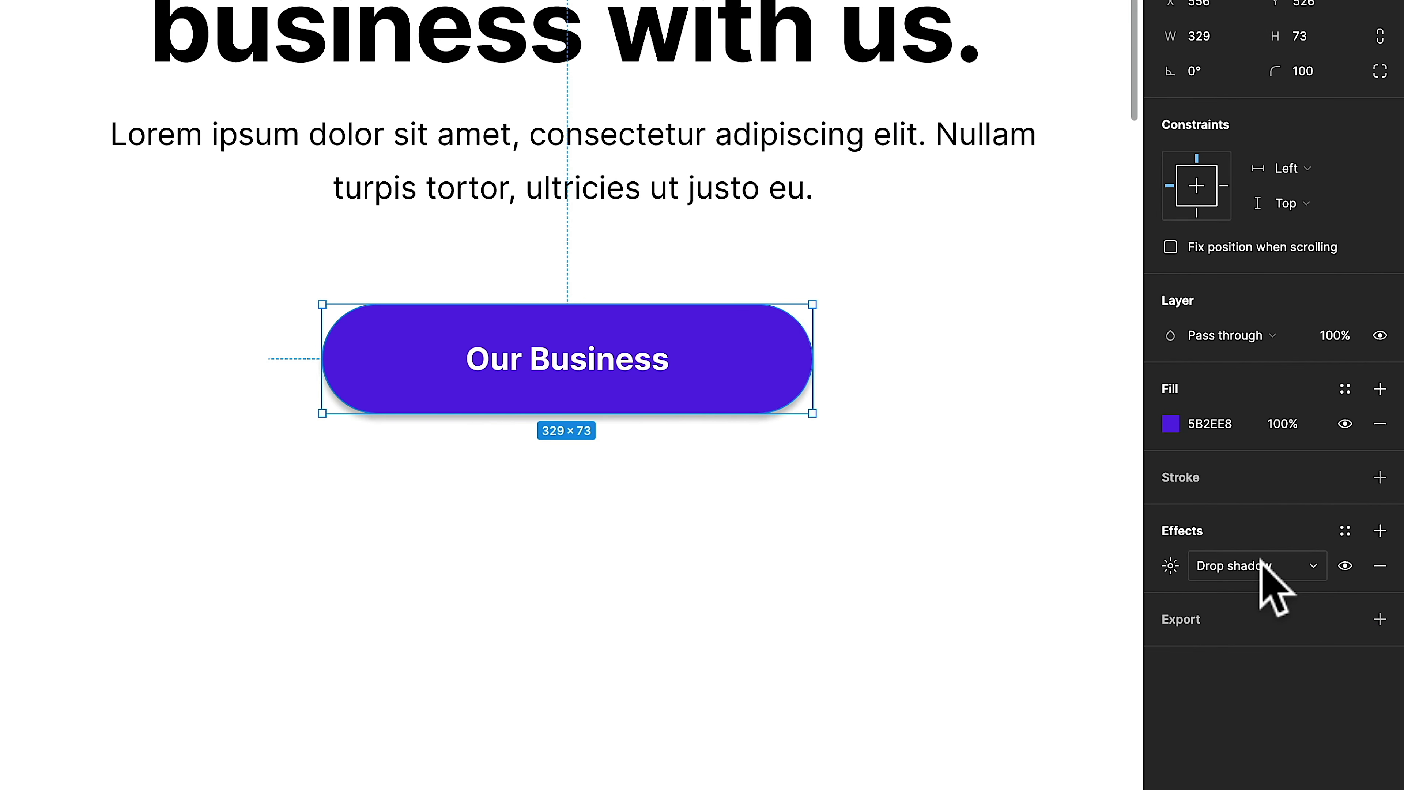
{"action": "left_click", "coordinate": [1309, 565]}
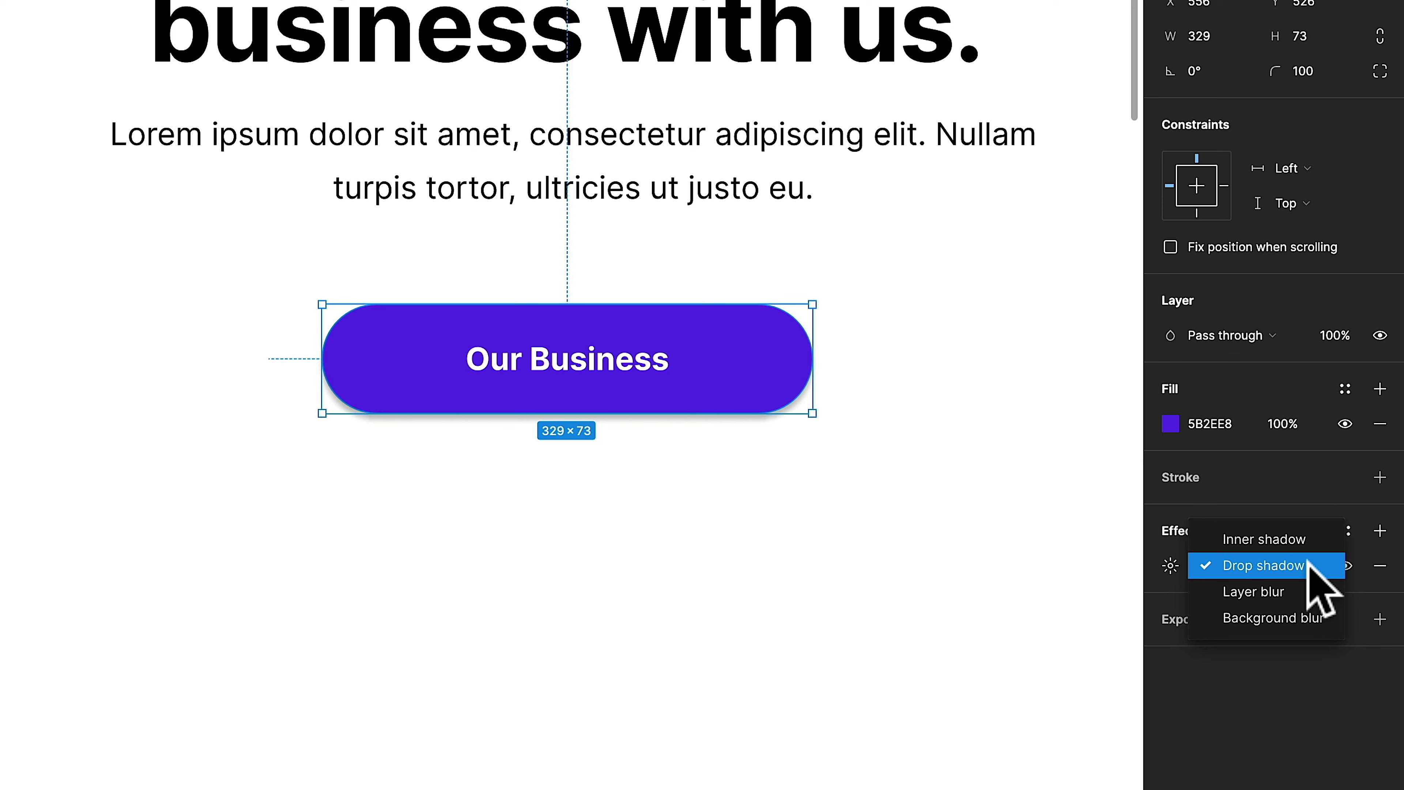
{"action": "left_click", "coordinate": [1175, 664]}
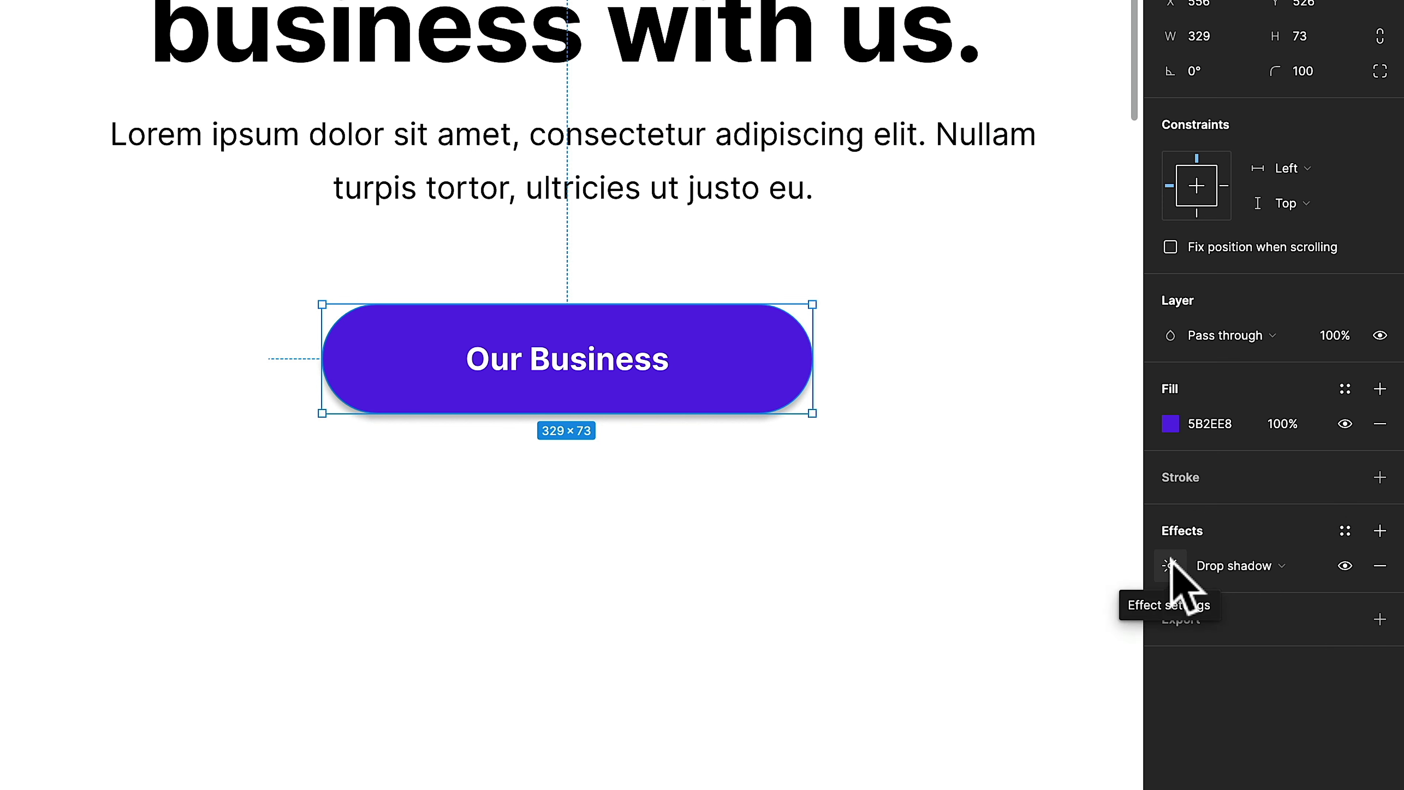
Set the button's drop shadow colour to 5B2EE8 at 43% opacity and its blur to 10.
{"action": "left_click", "coordinate": [1170, 564]}
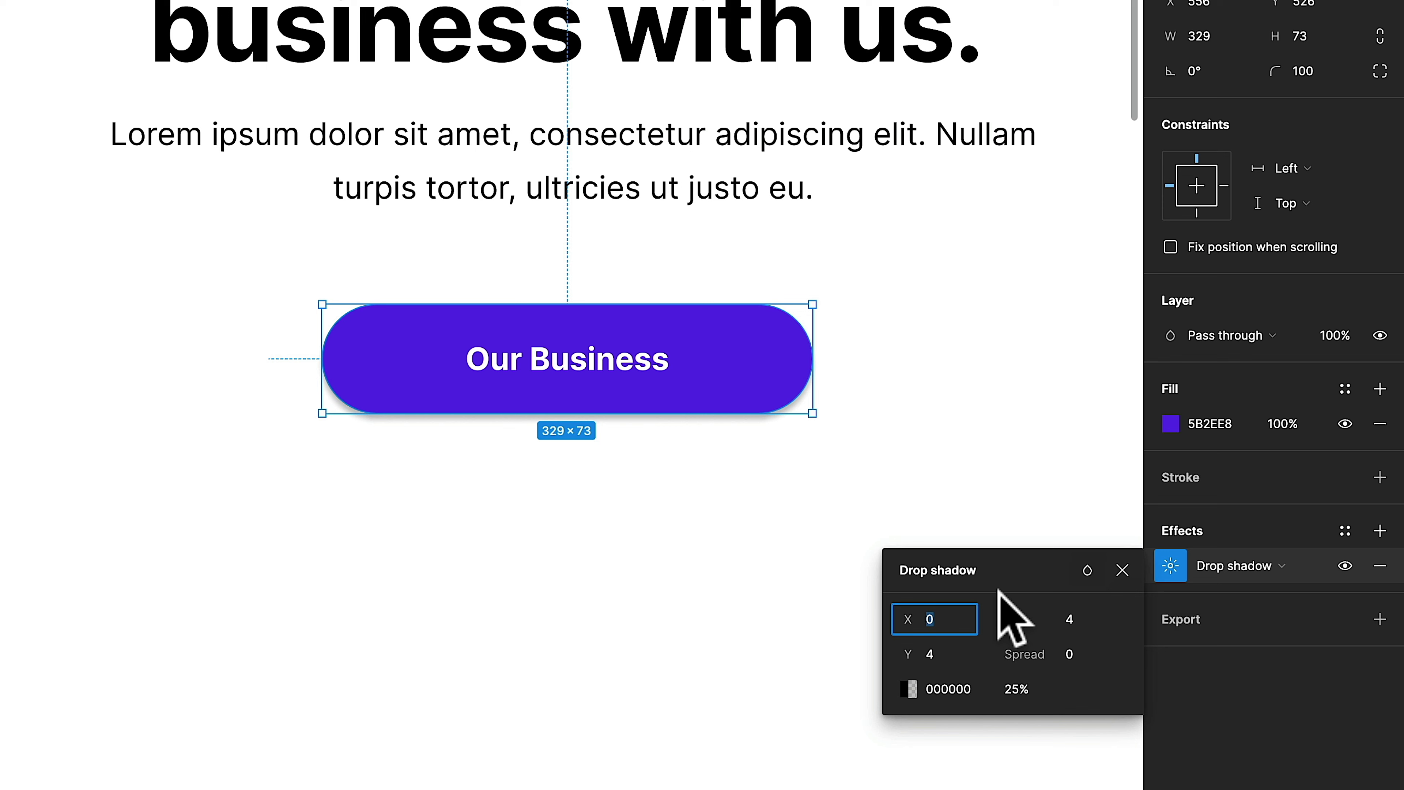
{"action": "left_click", "coordinate": [911, 688]}
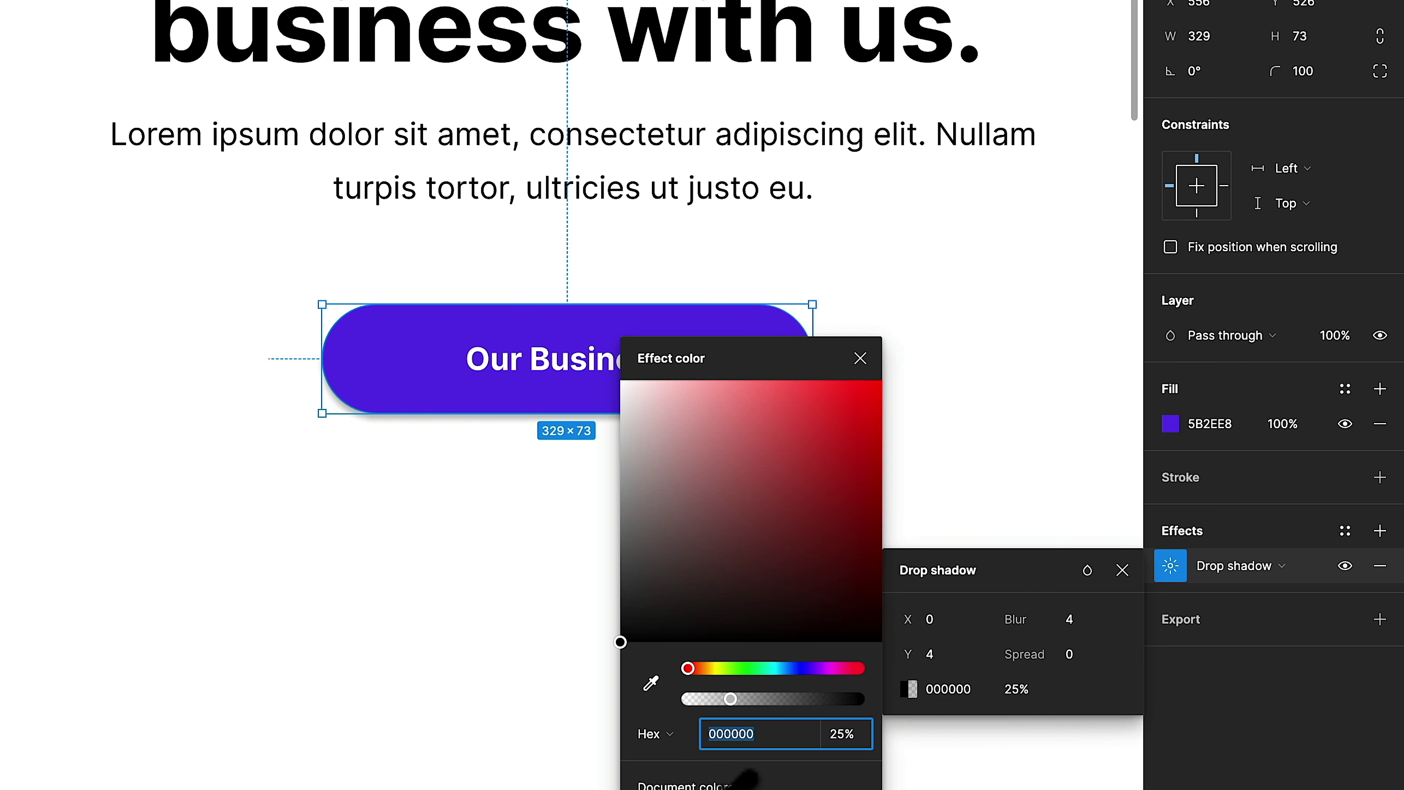
{"action": "left_click", "coordinate": [725, 785]}
{"action": "left_click_drag", "start_coordinate": [858, 698], "coordinate": [761, 698]}
{"action": "left_click", "coordinate": [1103, 696]}
{"action": "left_click", "coordinate": [1075, 615]}
{"action": "key", "text": "Return"}
Try a Y offset of 10 for the button's drop shadow, close the colour picker, and settle on an offset of 7.
{"action": "left_click", "coordinate": [943, 651]}
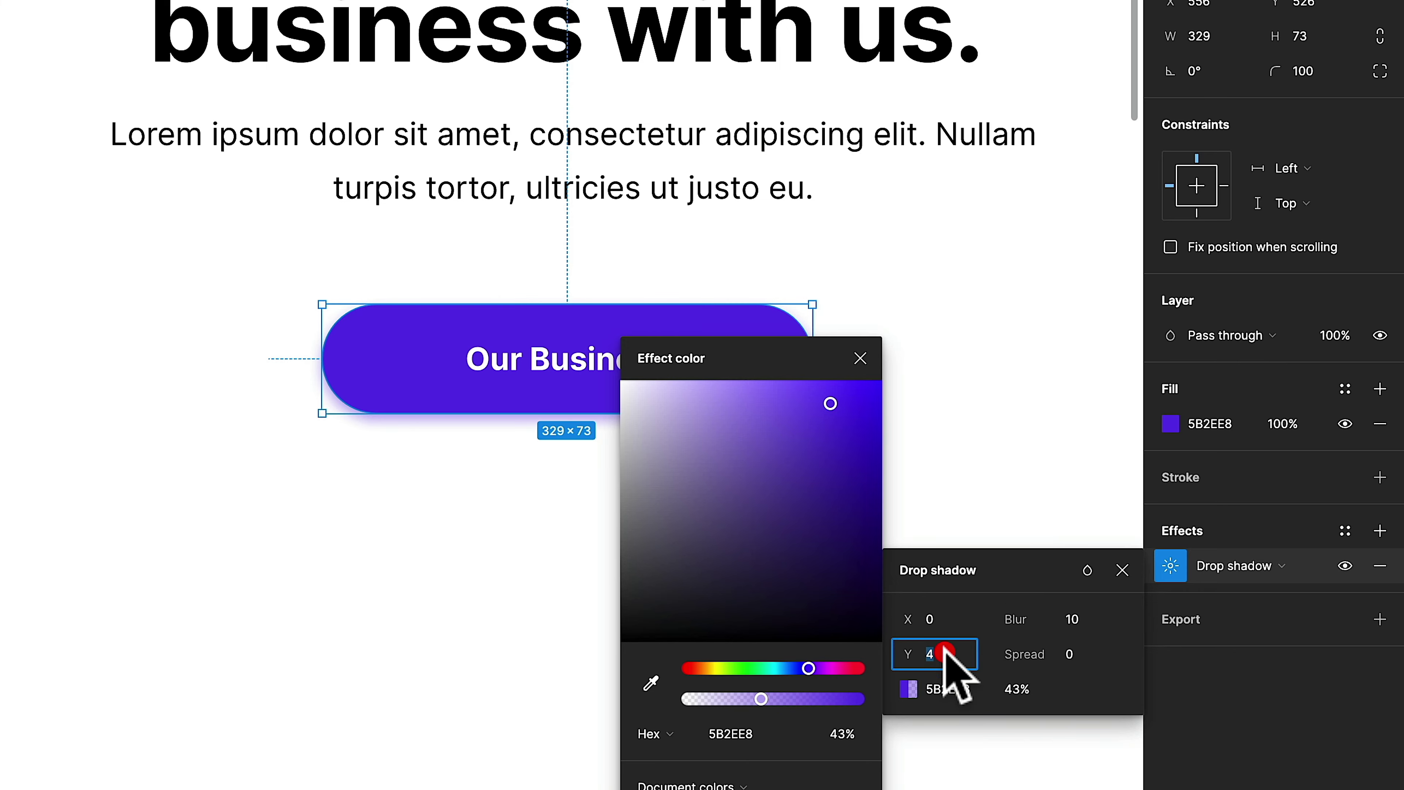
{"action": "type", "text": "10"}
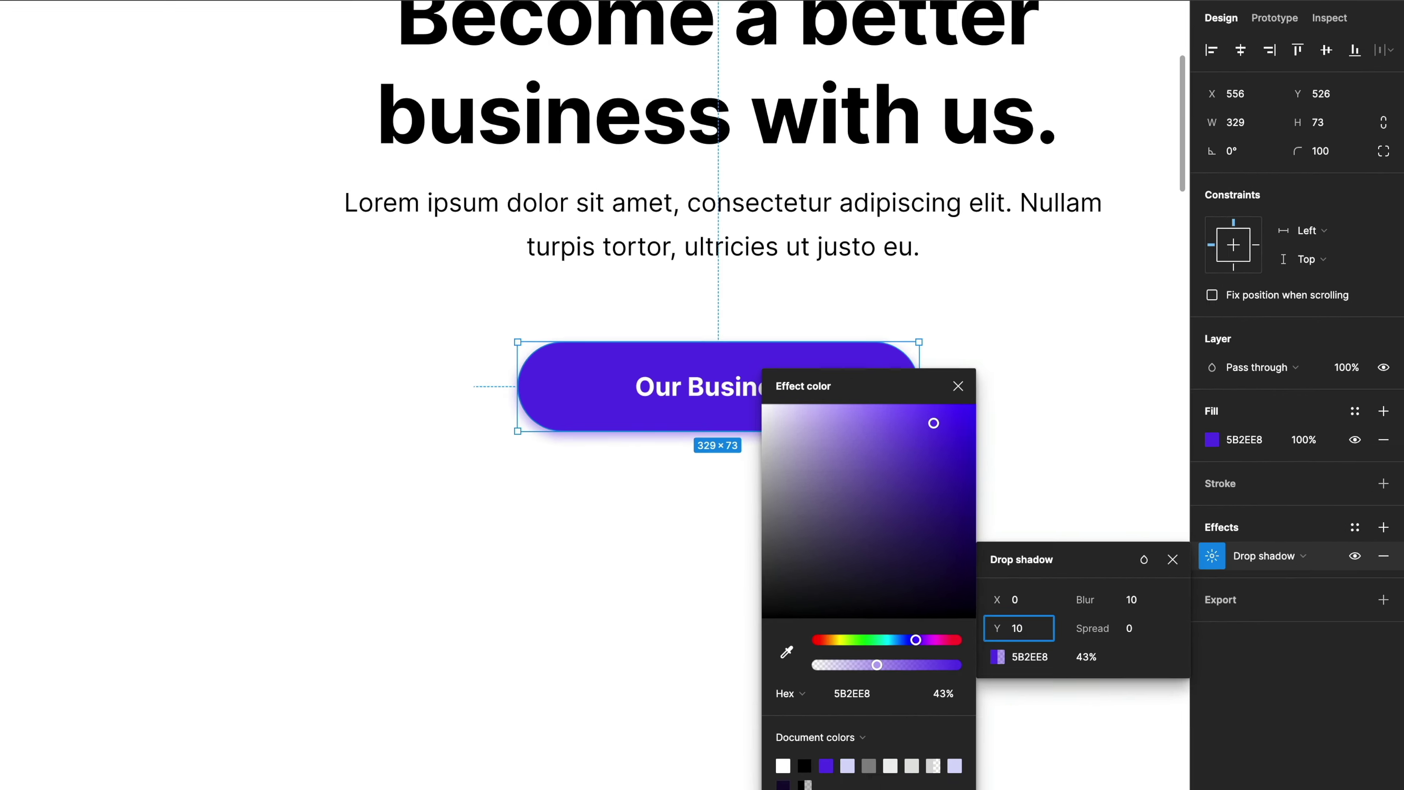
{"action": "key", "text": "Return"}
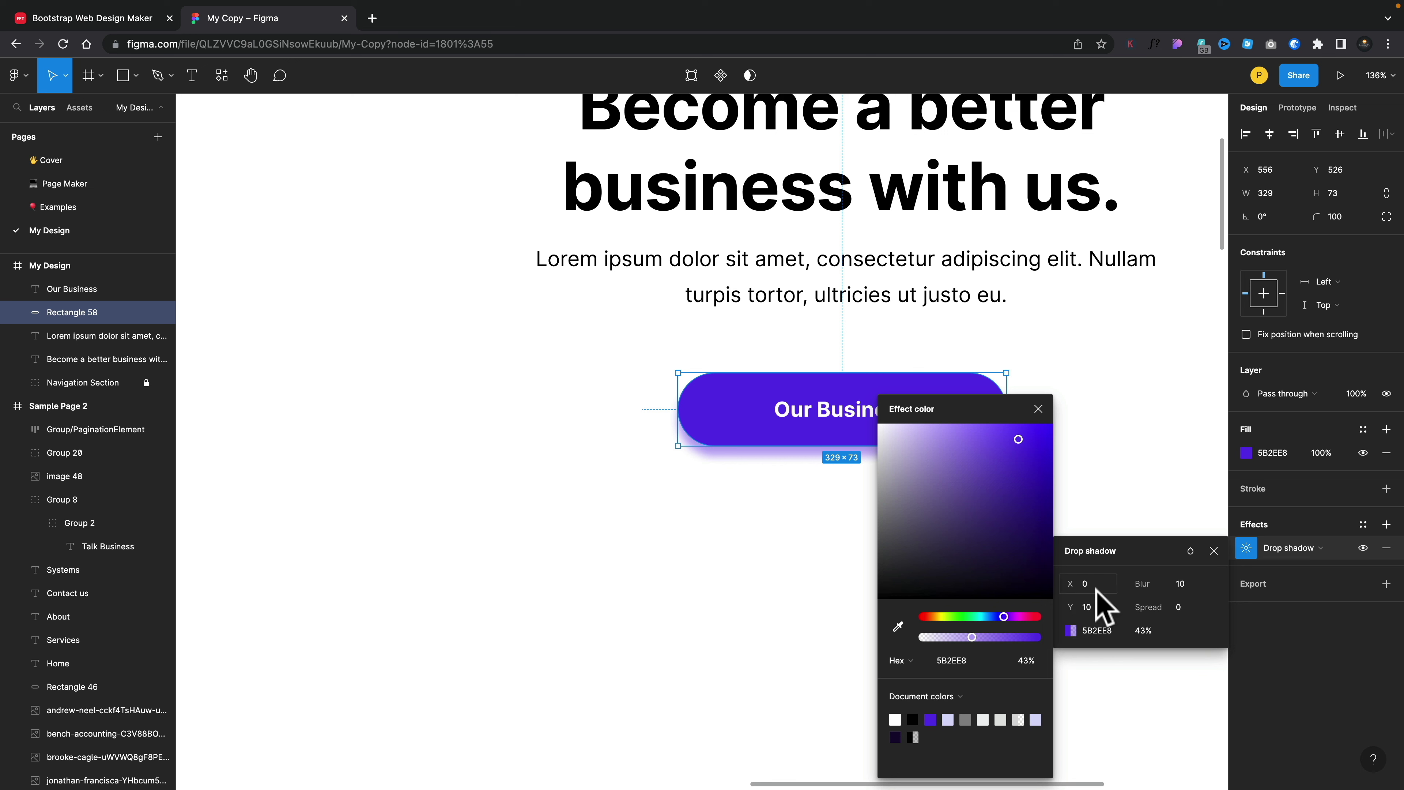
{"action": "left_click", "coordinate": [1037, 408]}
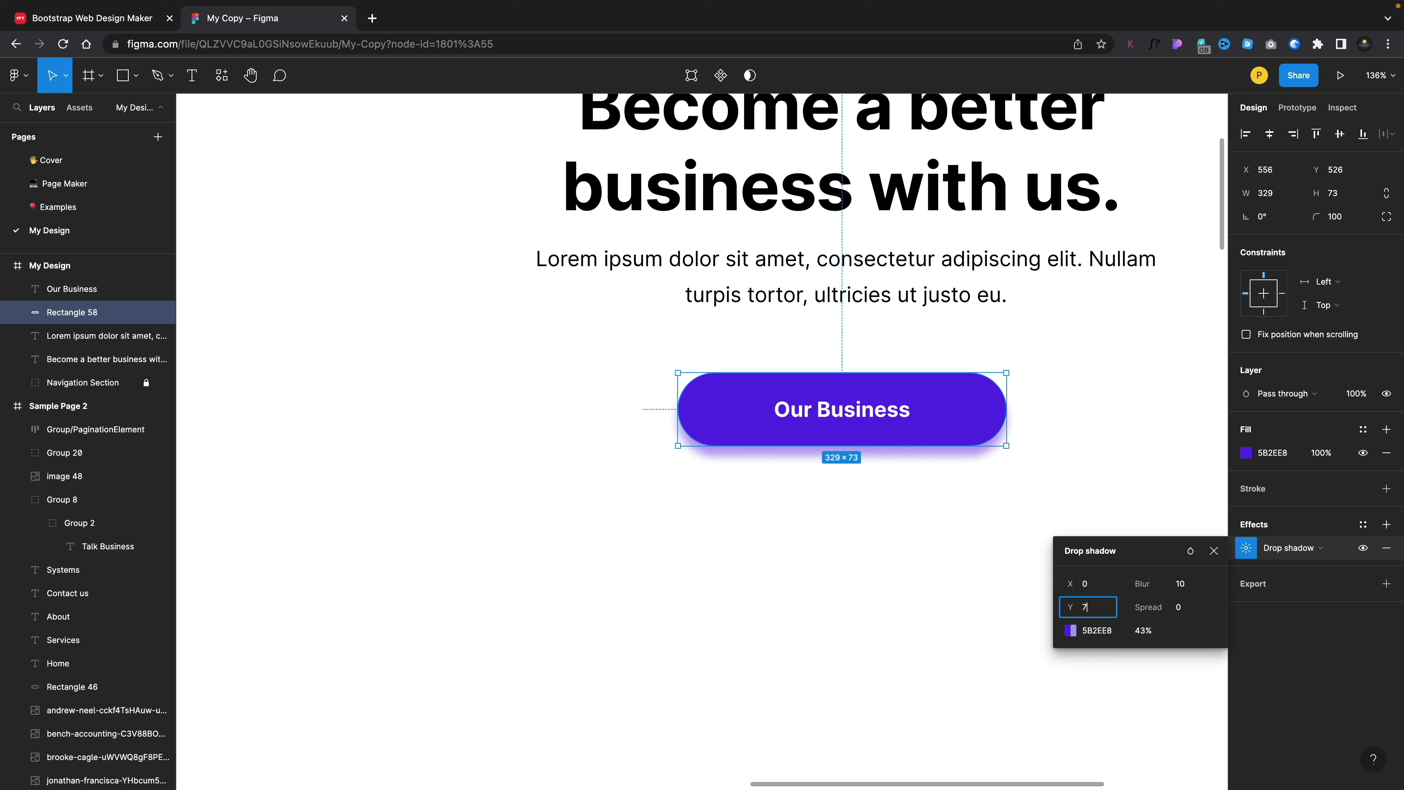
{"action": "key", "text": "Return"}
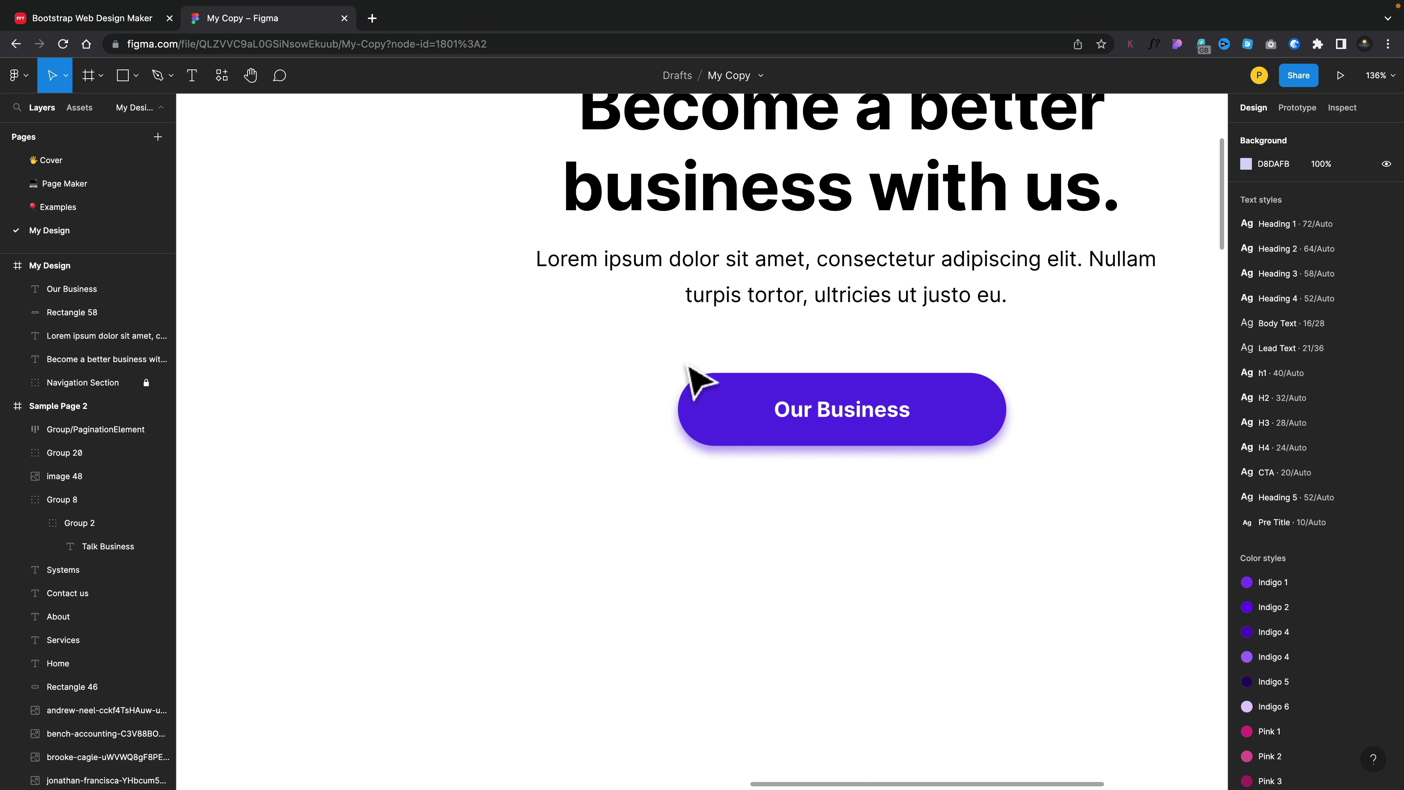
Select the "Our Business" label together with its rectangle and combine them into a button with auto layout.
{"action": "left_click_drag", "start_coordinate": [666, 338], "coordinate": [1044, 470]}
{"action": "scroll", "coordinate": [1043, 469], "scroll_direction": "right", "scroll_amount": 1}
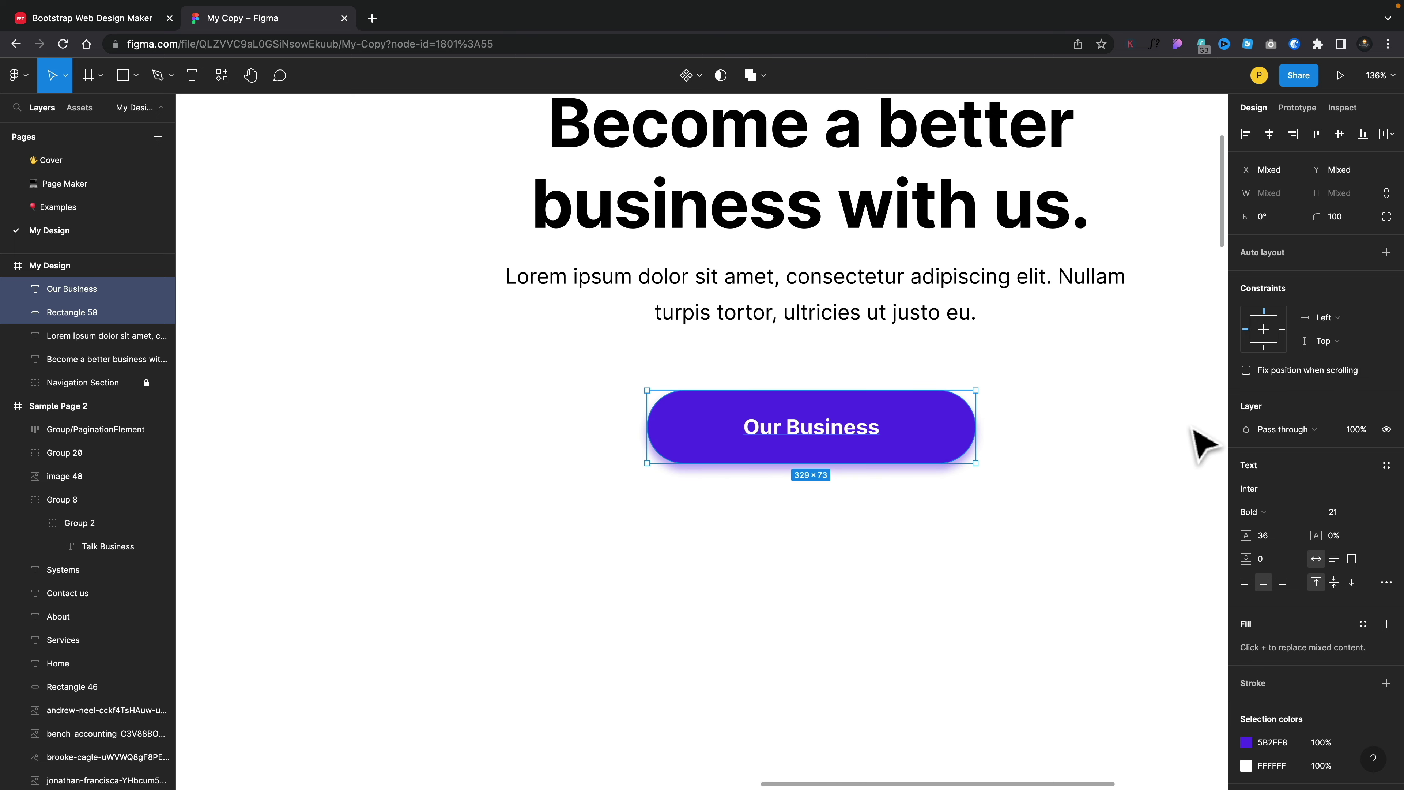
{"action": "scroll", "coordinate": [1318, 443], "scroll_direction": "down", "scroll_amount": 3}
{"action": "scroll", "coordinate": [1316, 428], "scroll_direction": "up", "scroll_amount": 3}
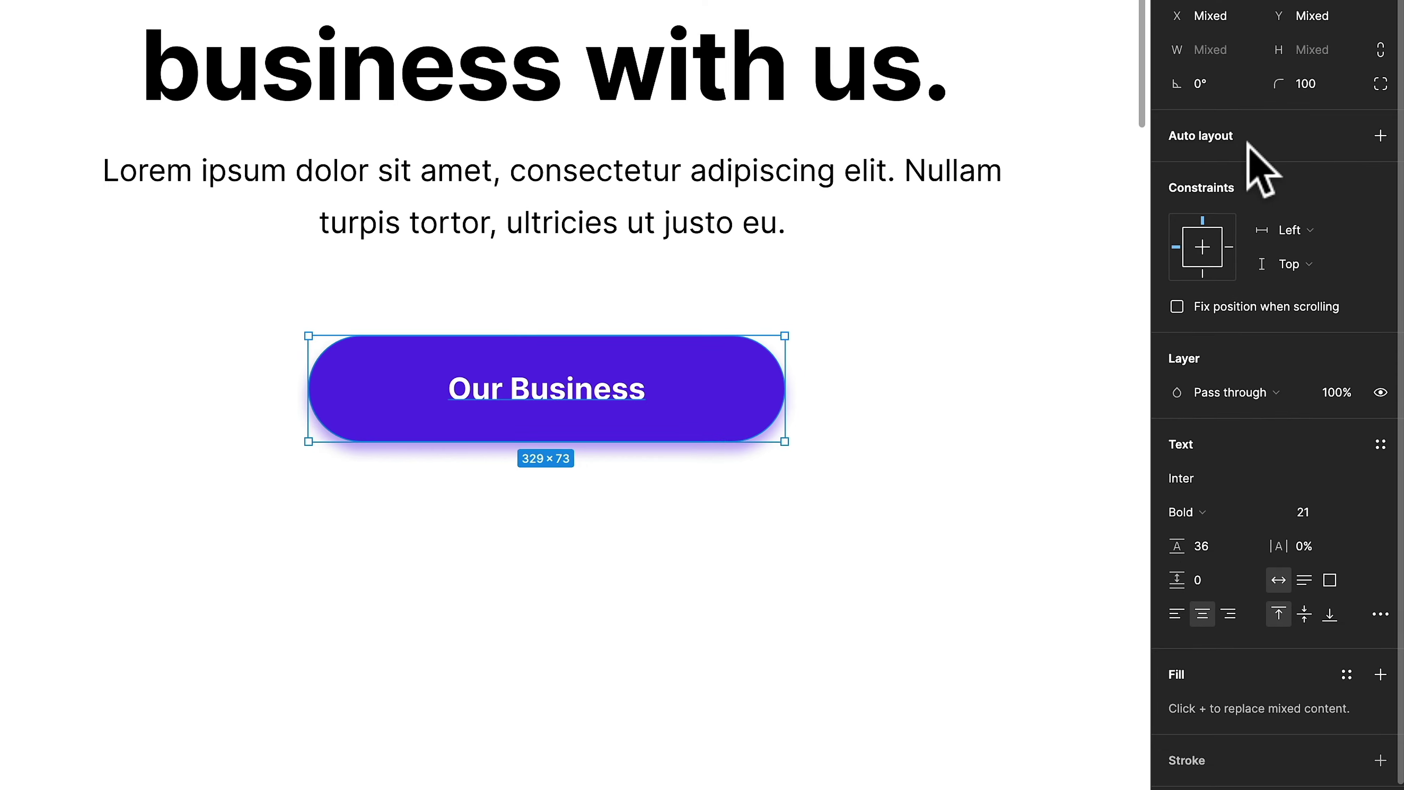
{"action": "left_click", "coordinate": [1380, 124]}
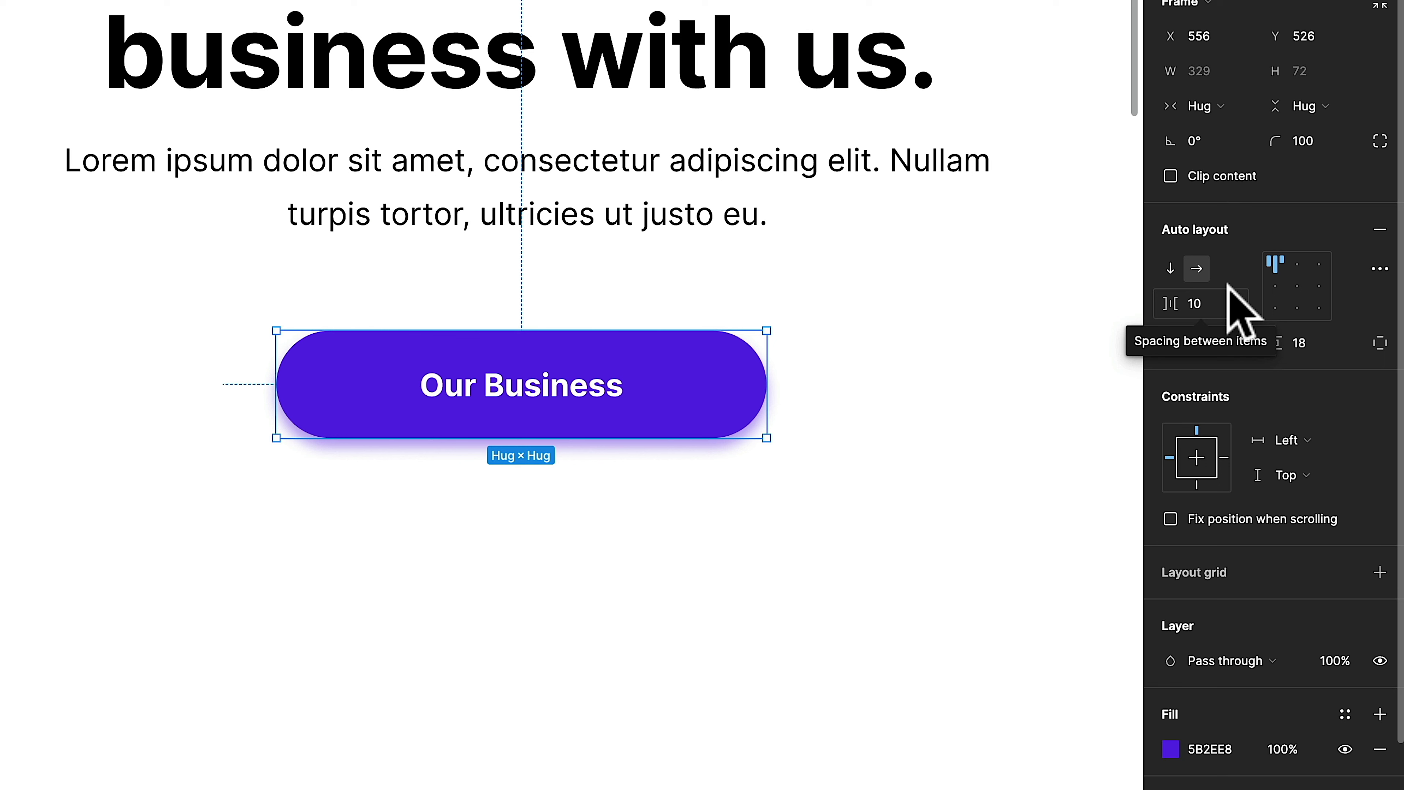
{"action": "left_click", "coordinate": [1280, 289]}
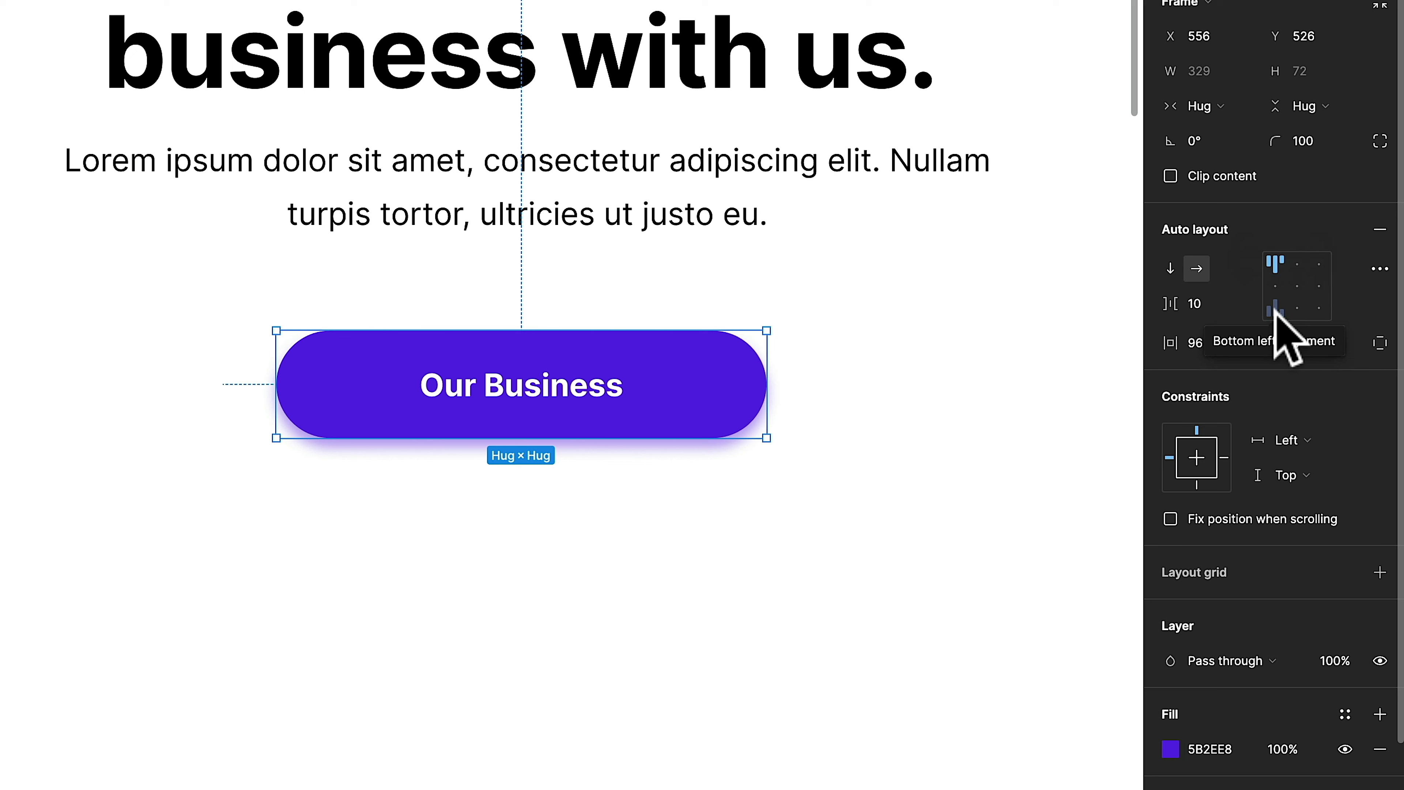
Centre the button's contents within a horizontal auto layout and look at its individual padding settings.
{"action": "left_click", "coordinate": [1296, 286]}
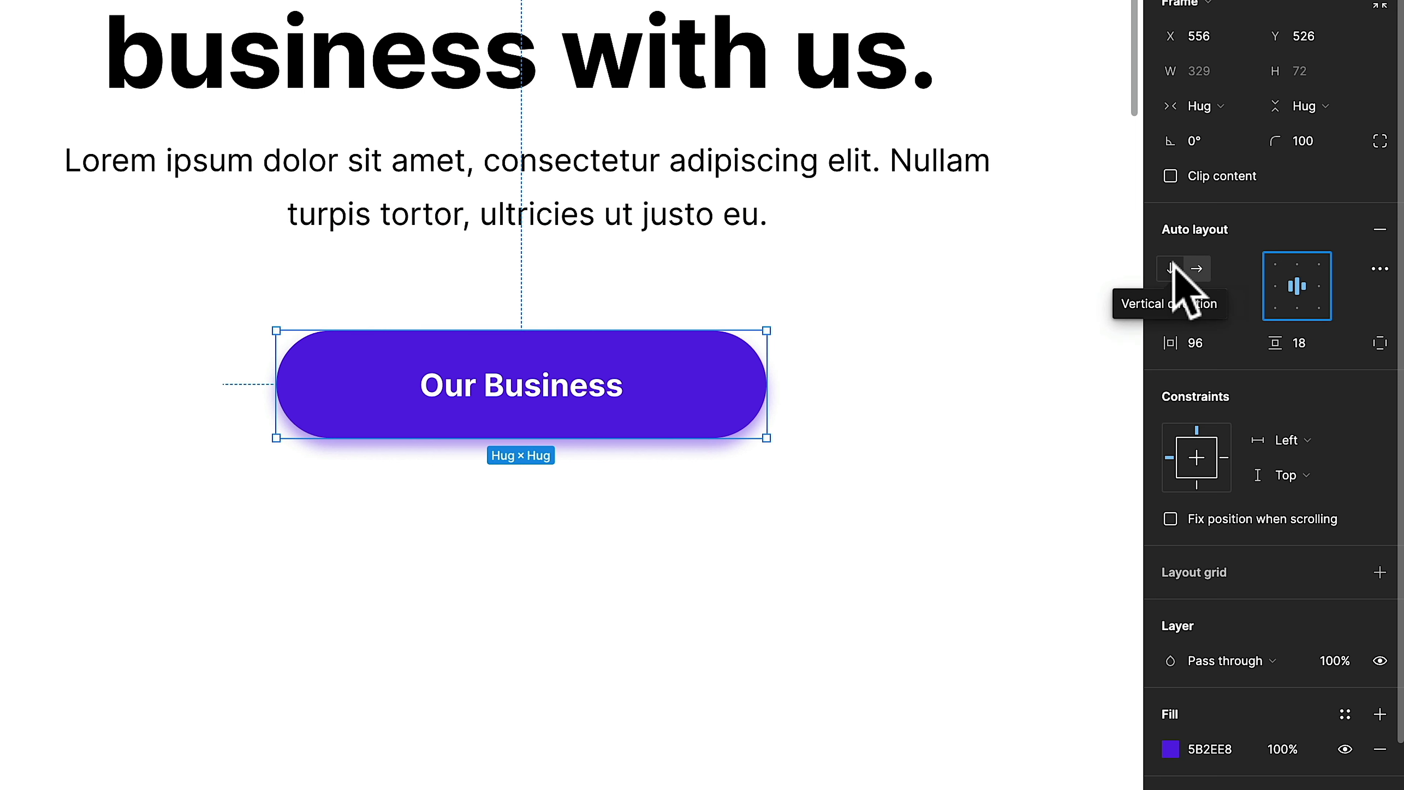
{"action": "left_click", "coordinate": [1197, 269]}
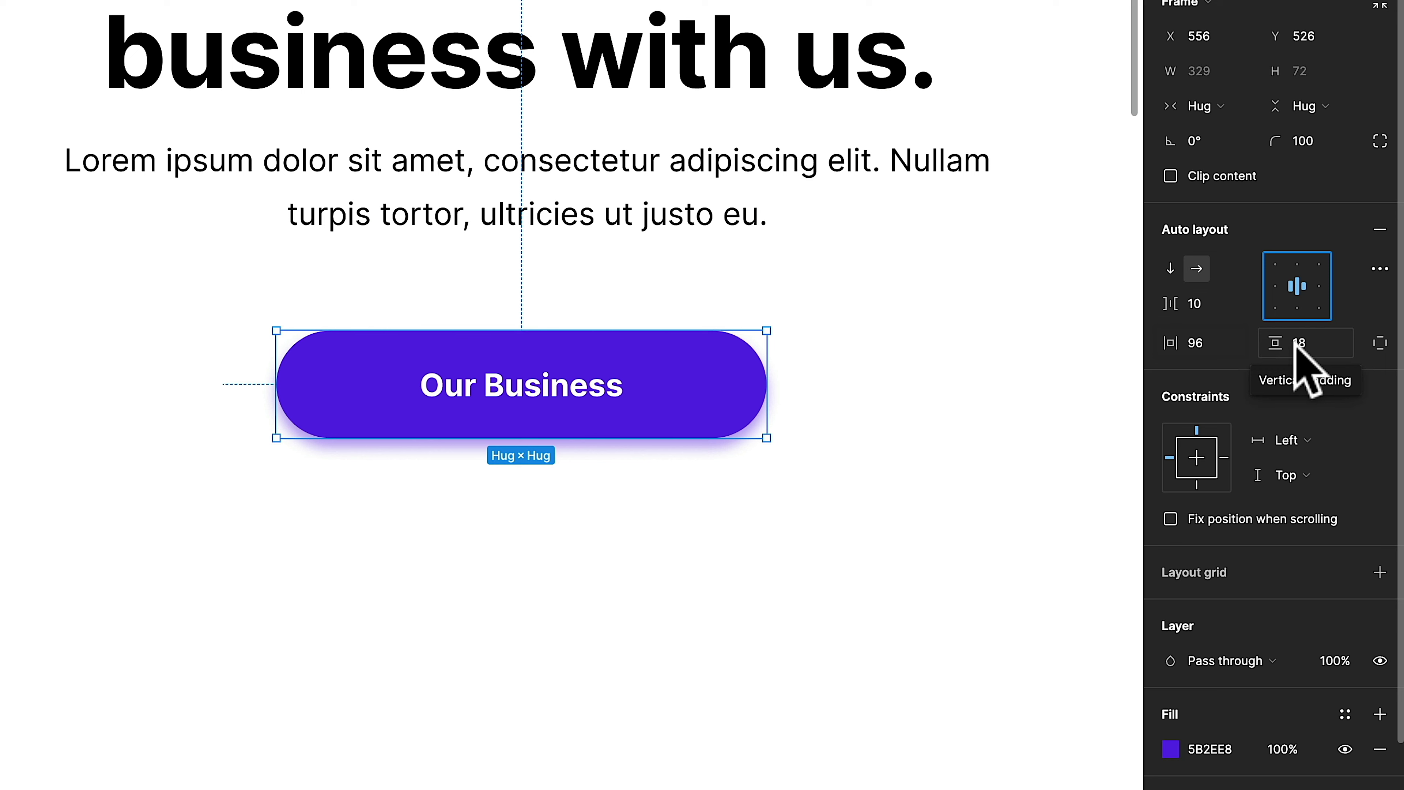
{"action": "left_click", "coordinate": [1380, 343]}
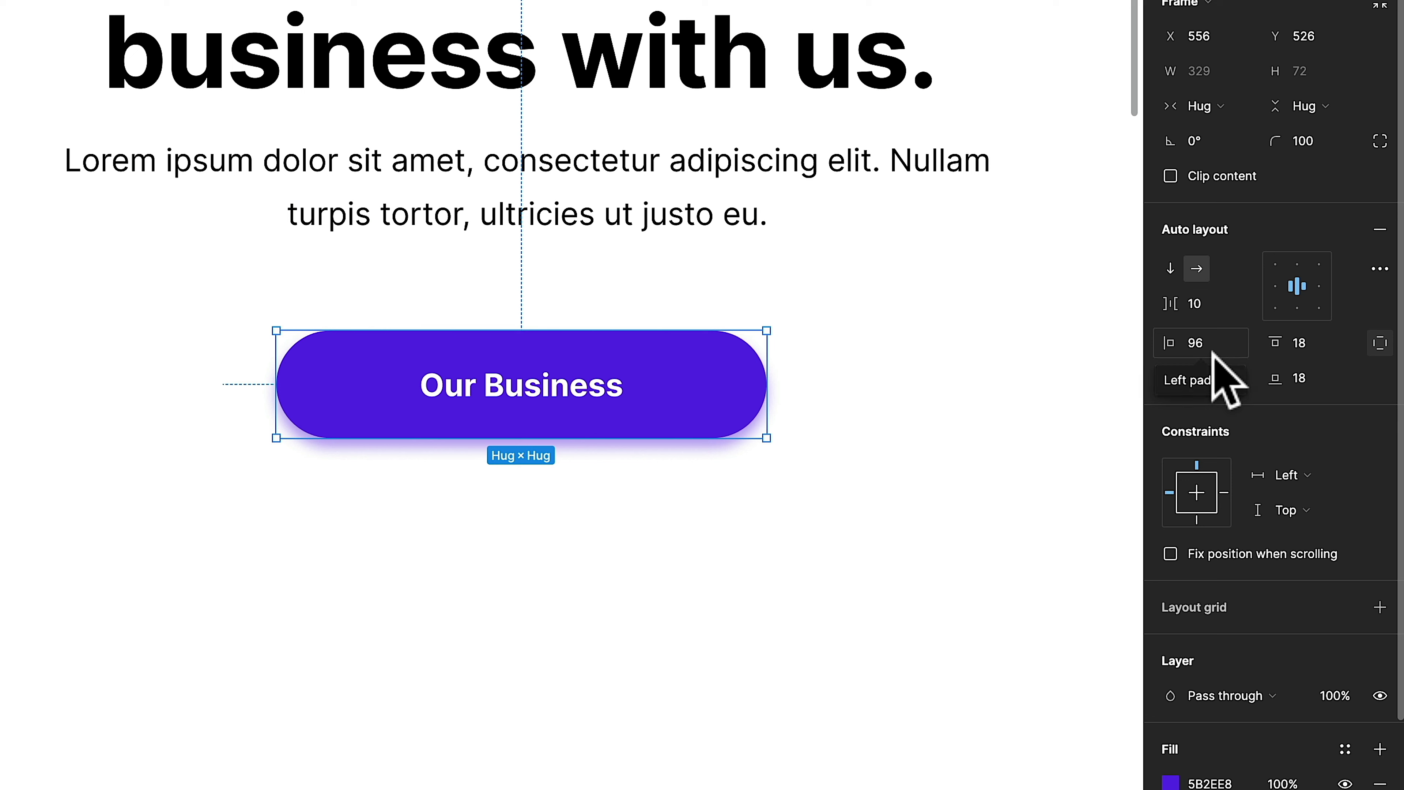
{"action": "left_click", "coordinate": [1380, 343]}
Set the button's horizontal padding to 60 and its vertical padding to 16.
{"action": "left_click", "coordinate": [1211, 340]}
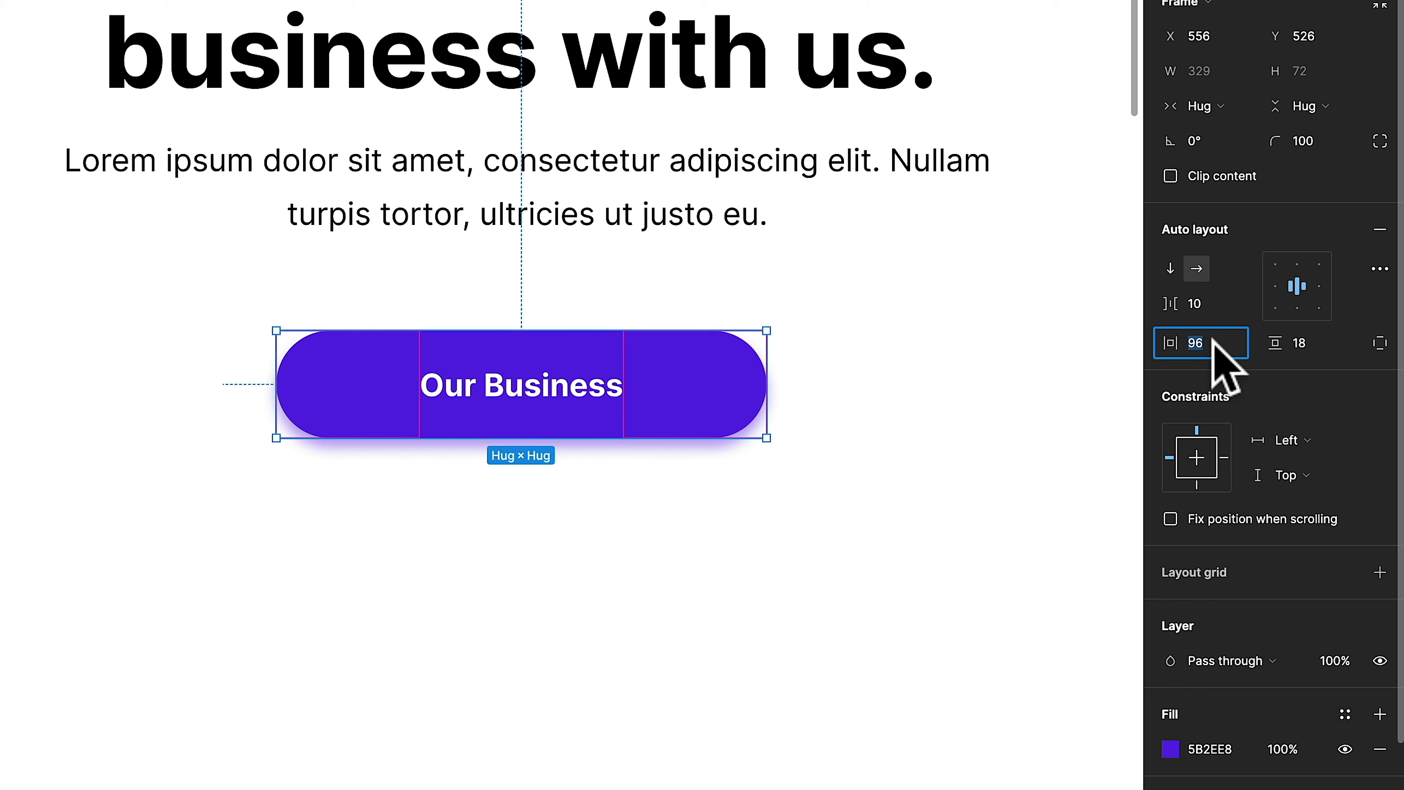
{"action": "type", "text": "60"}
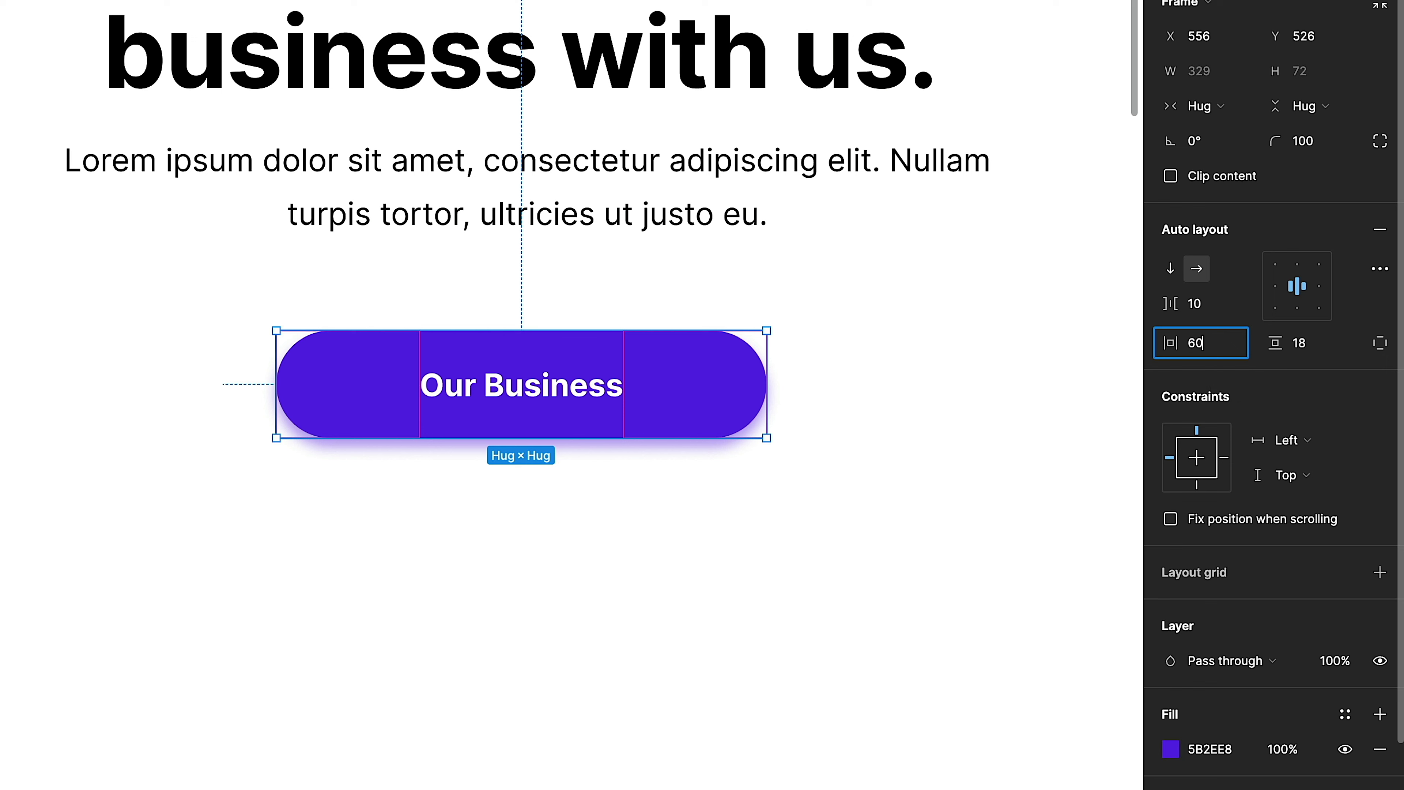
{"action": "key", "text": "Return"}
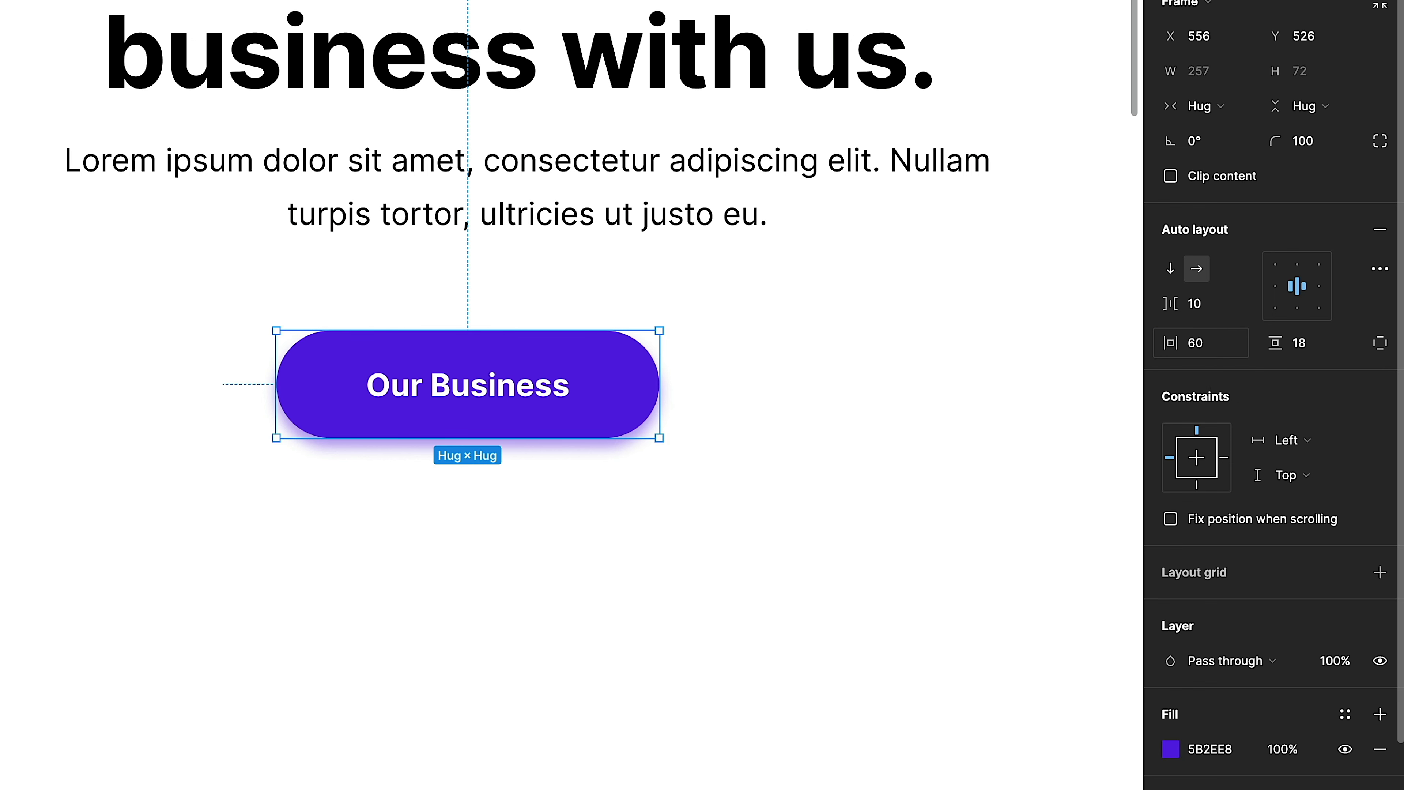
{"action": "left_click", "coordinate": [1306, 341]}
{"action": "type", "text": "16"}
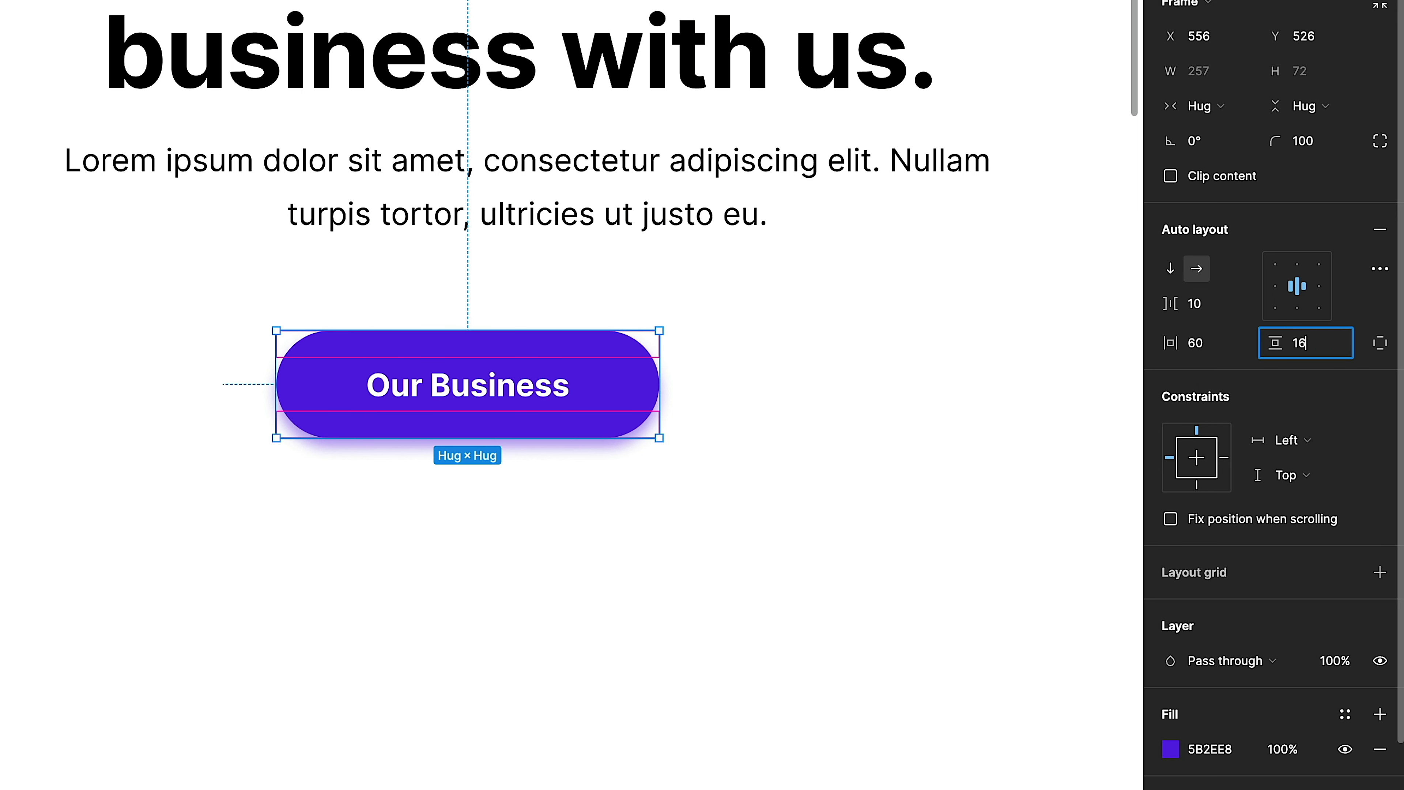
{"action": "key", "text": "Return"}
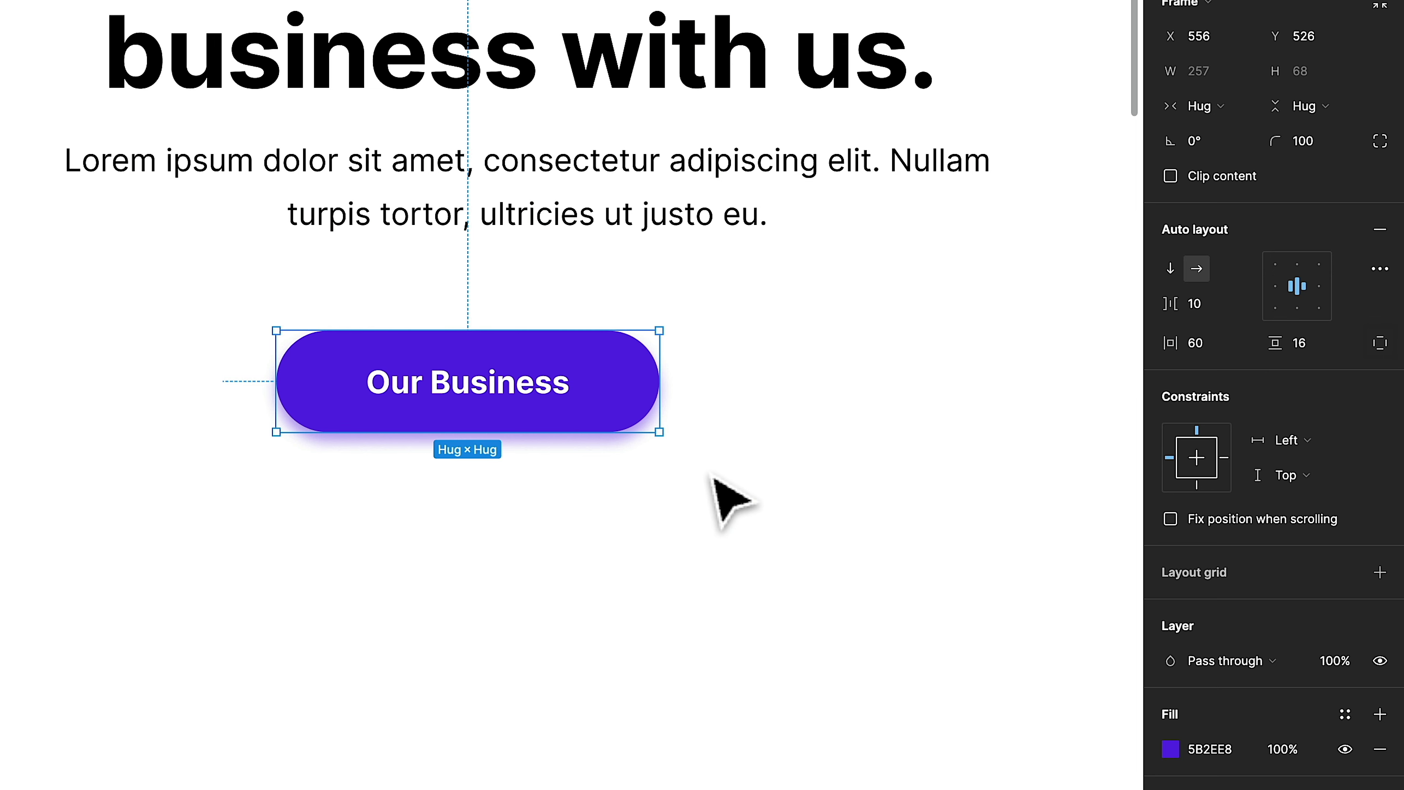
{"action": "left_click", "coordinate": [629, 474]}
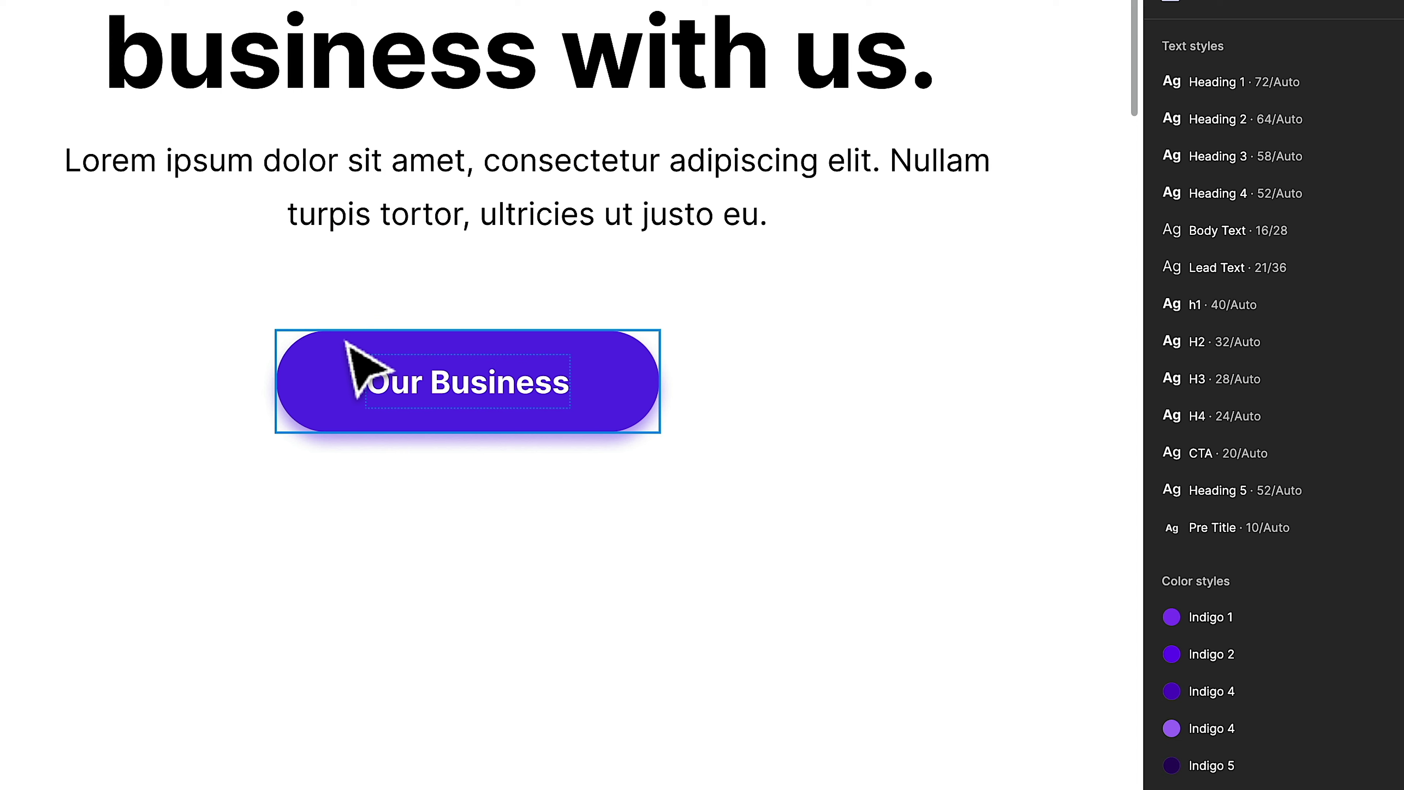
Duplicate the button below the original and extend the copy's label to "Our Business Practices".
{"action": "left_click_drag", "start_coordinate": [166, 285], "coordinate": [723, 486]}
{"action": "left_click_drag", "start_coordinate": [587, 356], "coordinate": [579, 537]}
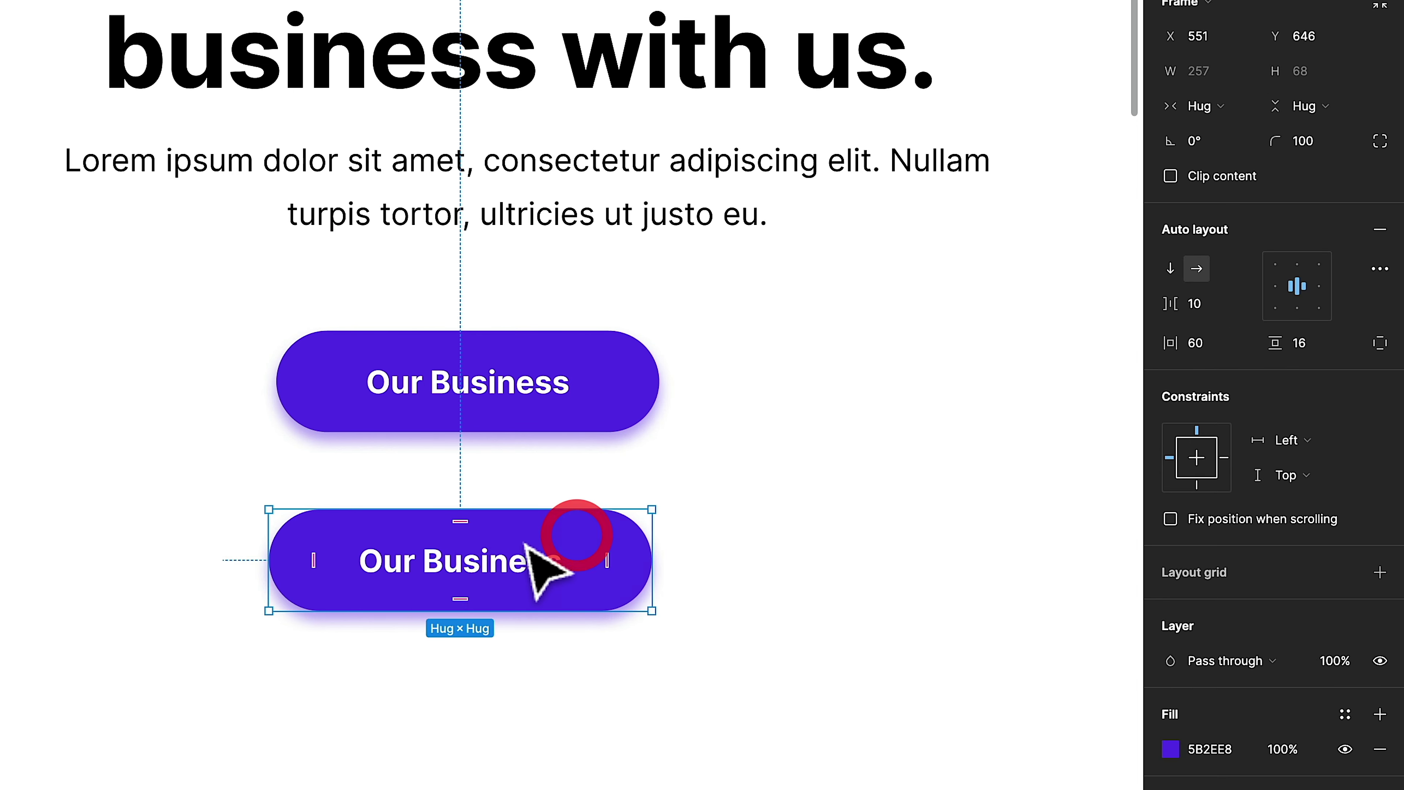
{"action": "double_click", "coordinate": [454, 555]}
{"action": "double_click", "coordinate": [420, 564]}
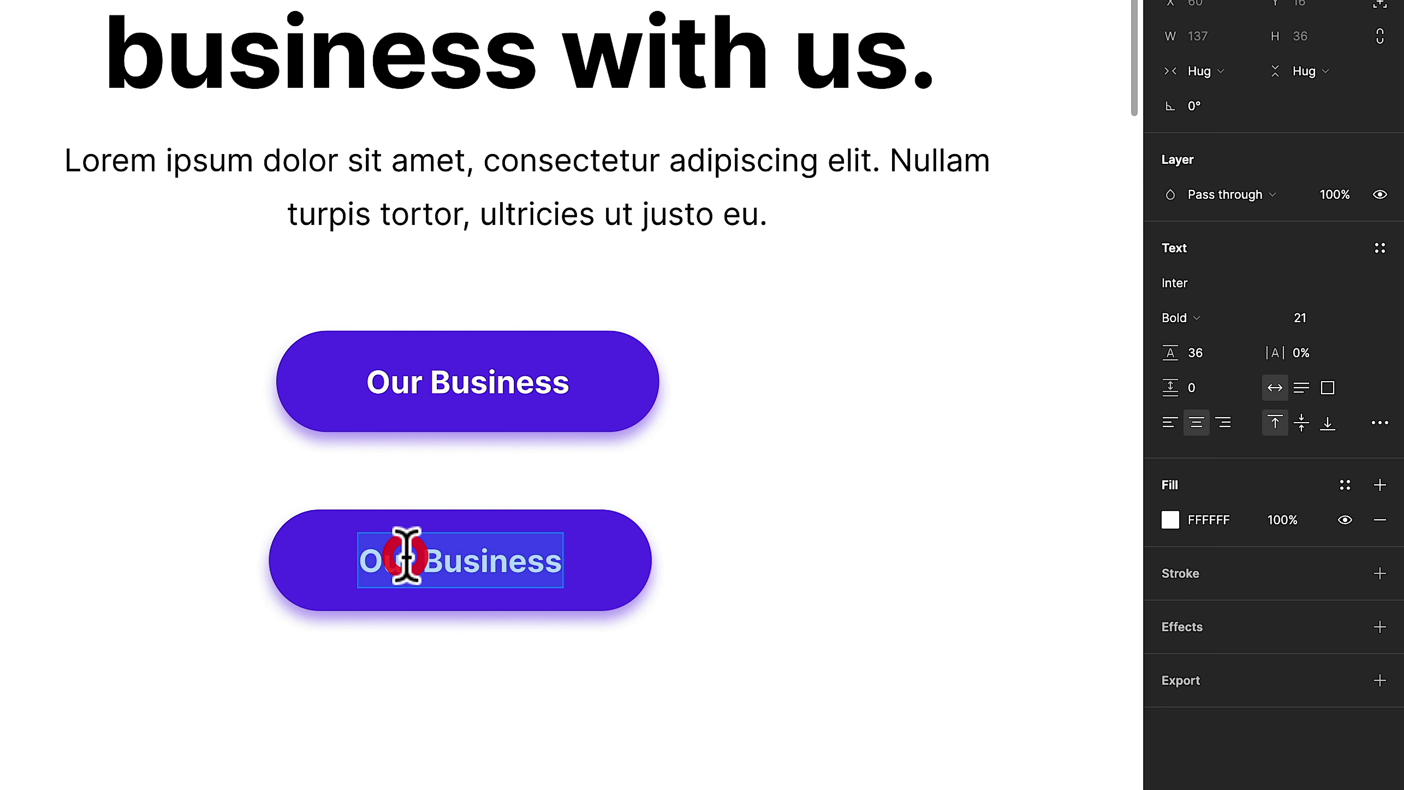
{"action": "left_click", "coordinate": [552, 565]}
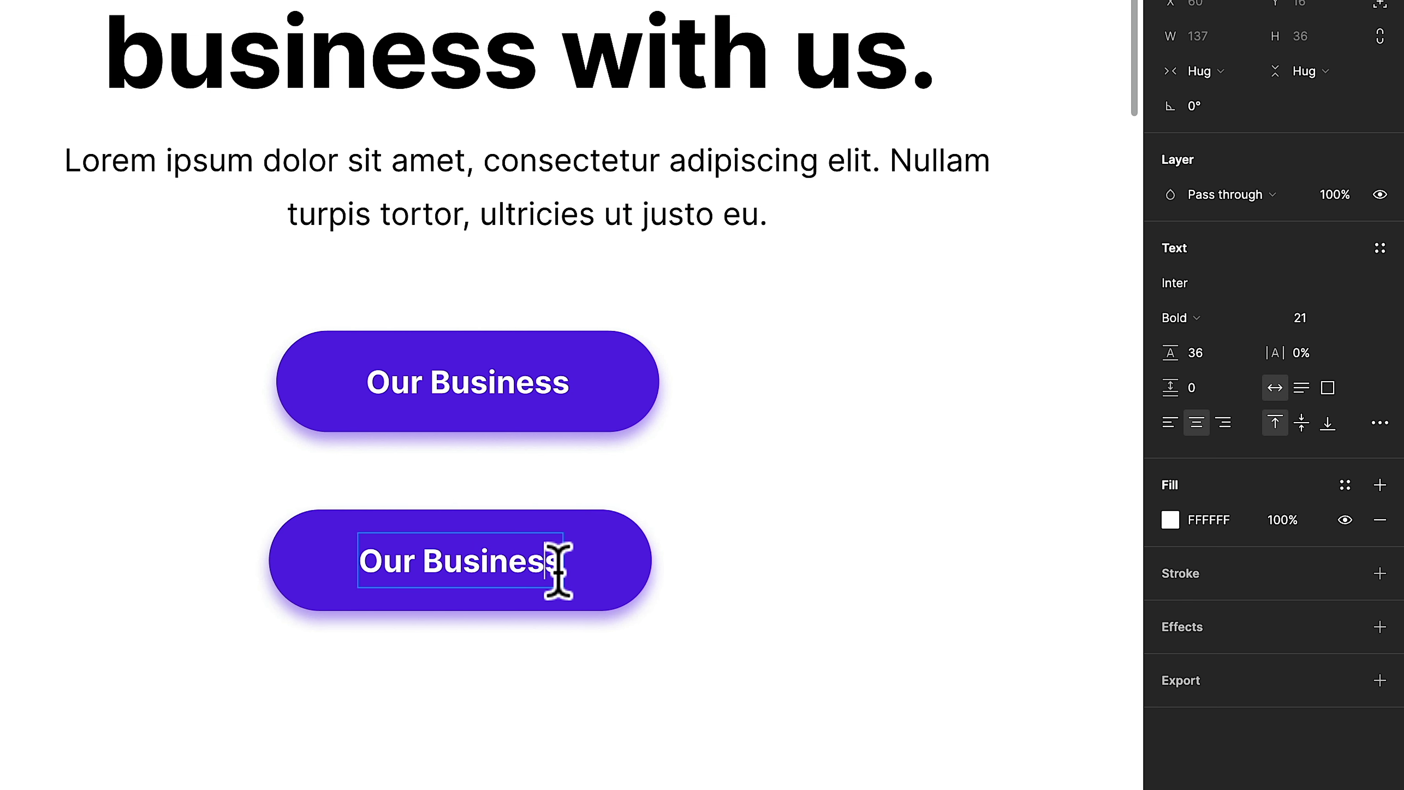
{"action": "type", "text": "Practices"}
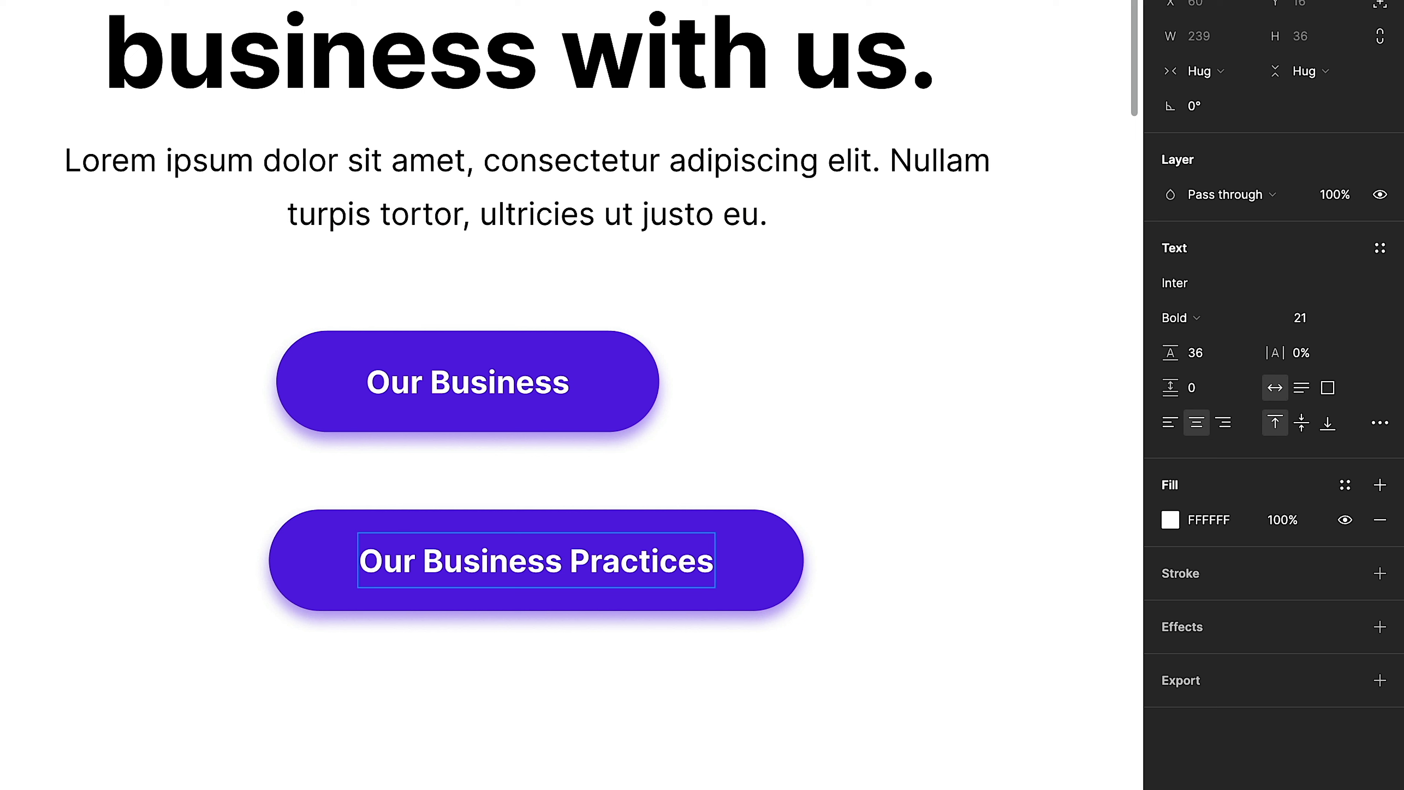
Break the duplicated button's label onto two lines before "Practices".
{"action": "left_click", "coordinate": [567, 561]}
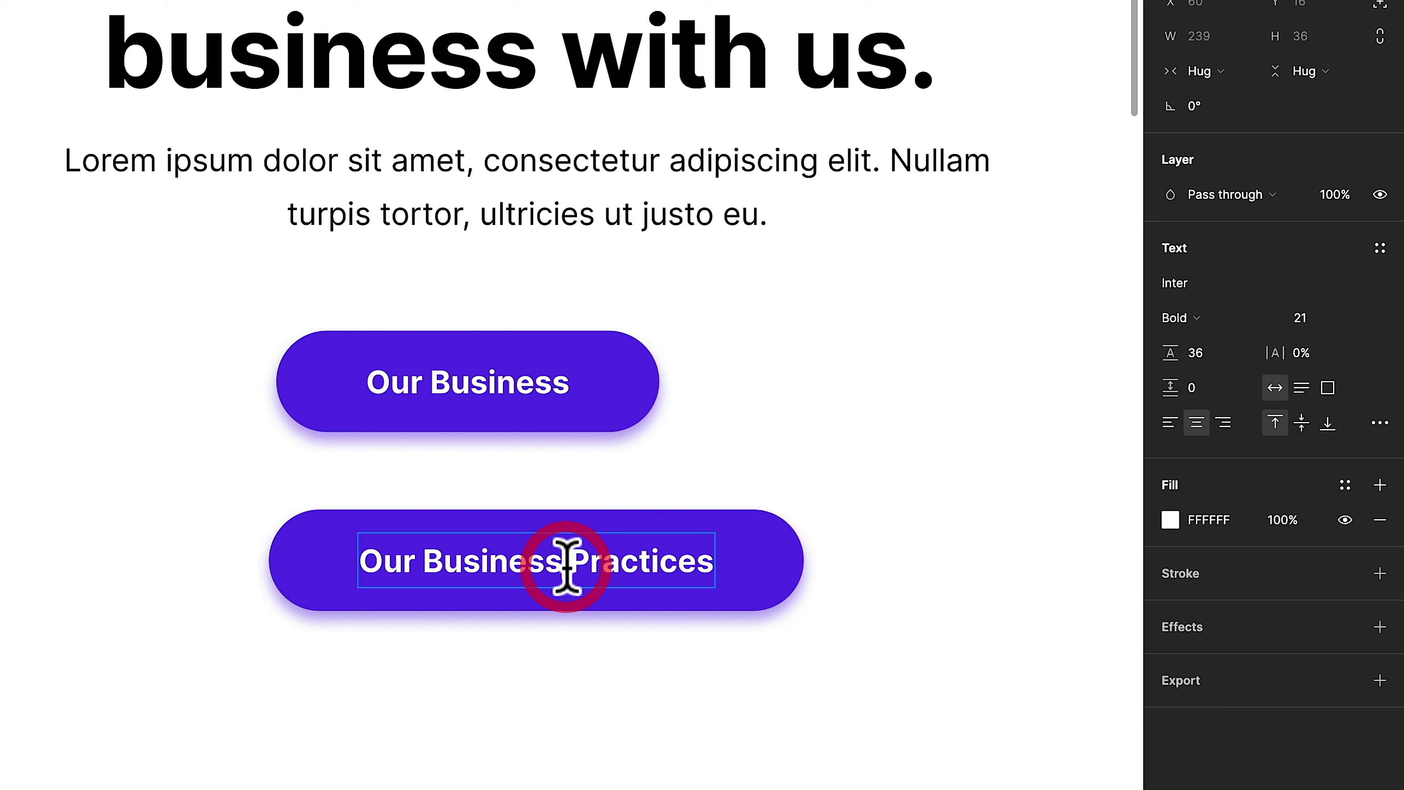
{"action": "key", "text": "BackSpace"}
{"action": "key", "text": "Return"}
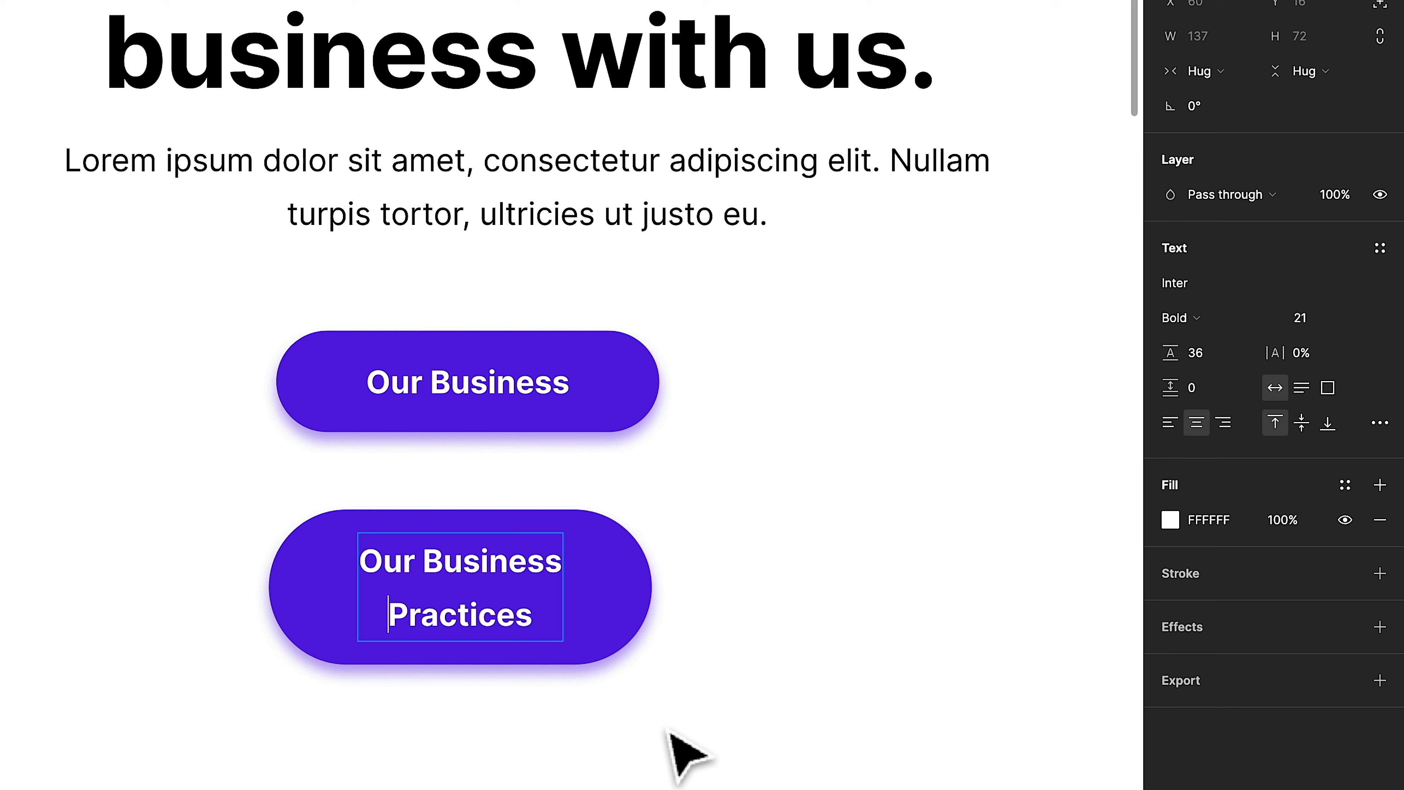
Delete the duplicated "Our Business Practices" button.
{"action": "key", "text": "Escape"}
{"action": "left_click", "coordinate": [243, 527]}
{"action": "left_click_drag", "start_coordinate": [225, 471], "coordinate": [738, 701]}
{"action": "key", "text": "Delete"}
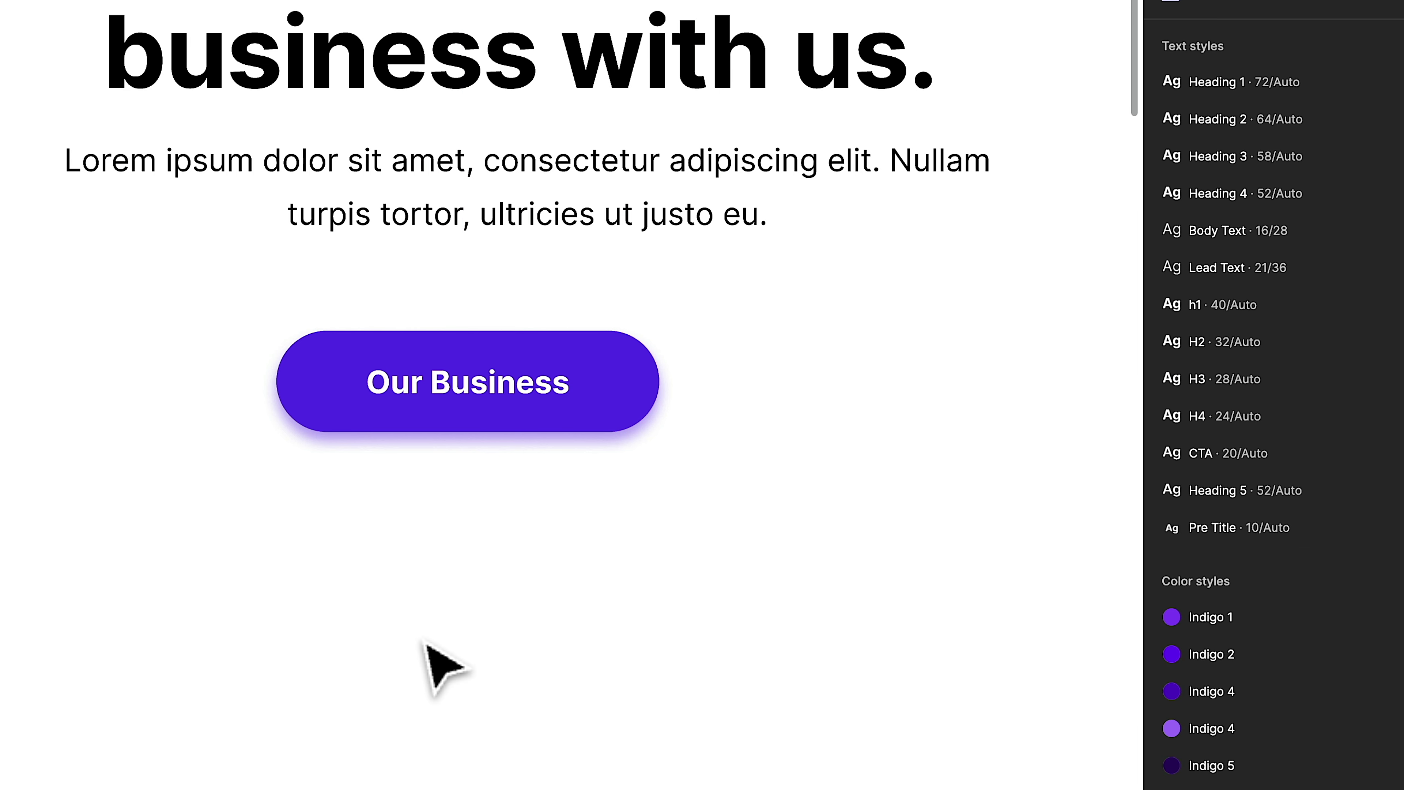
Group the "Our Business" button and rename the group "Default Button".
{"action": "left_click_drag", "start_coordinate": [202, 263], "coordinate": [746, 479]}
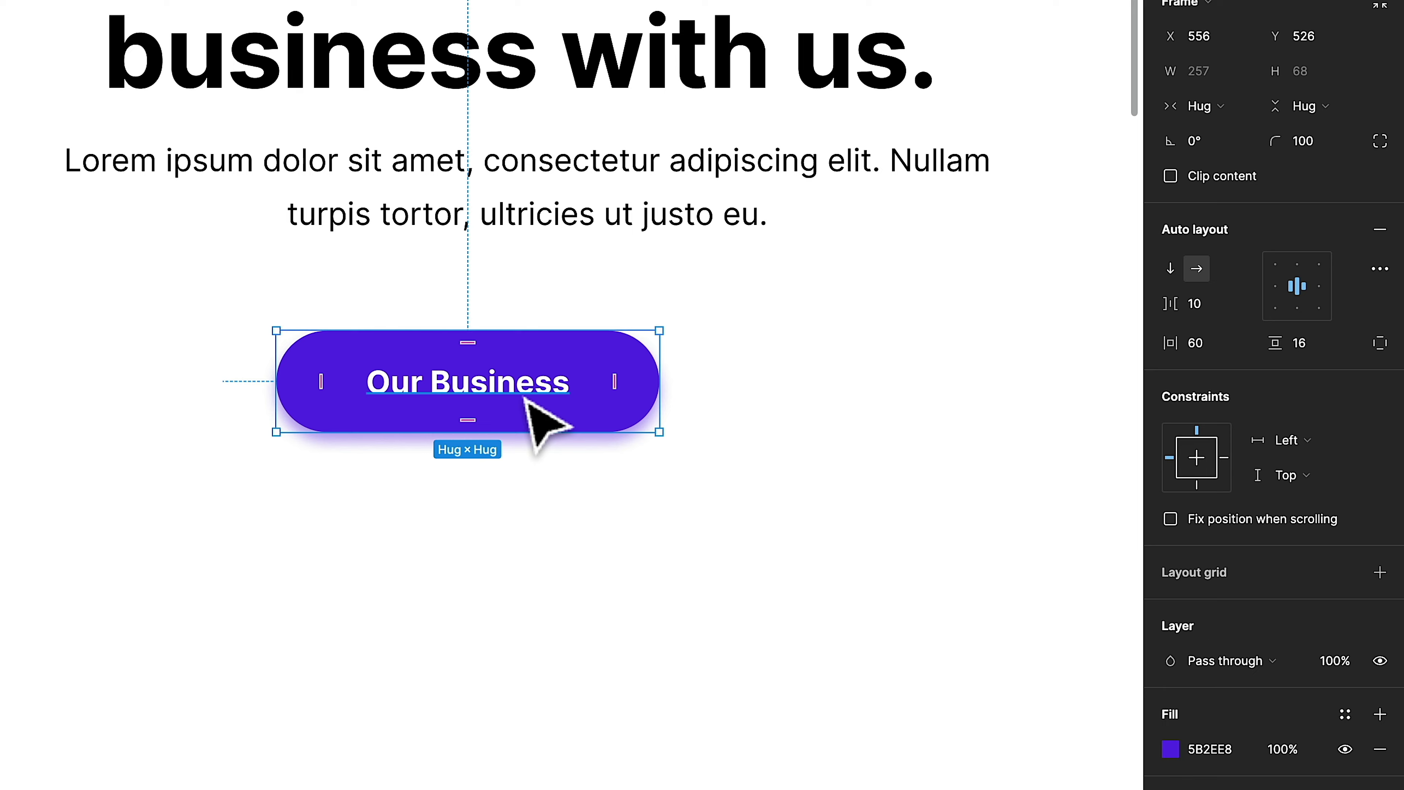
{"action": "key", "text": "shift+alt+a"}
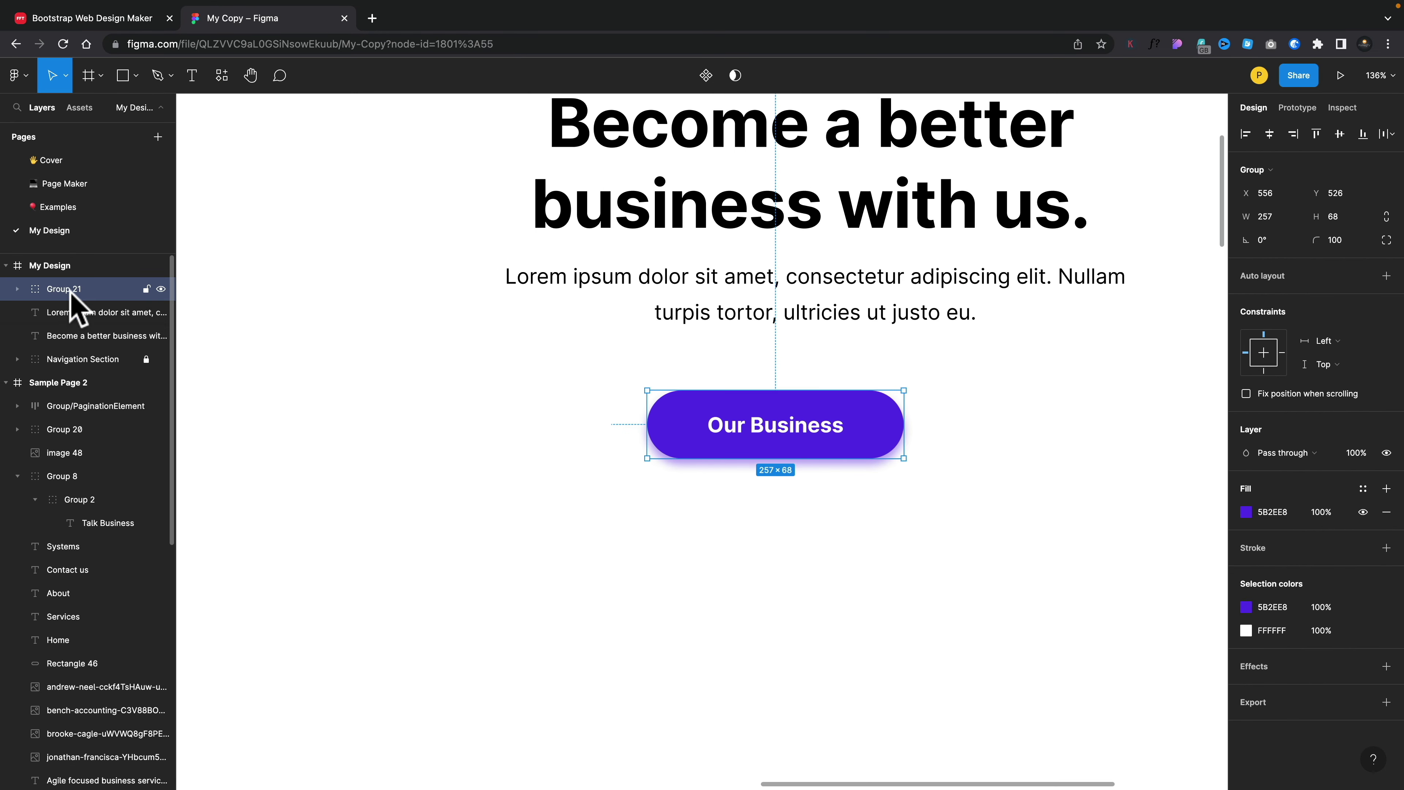
{"action": "double_click", "coordinate": [64, 288]}
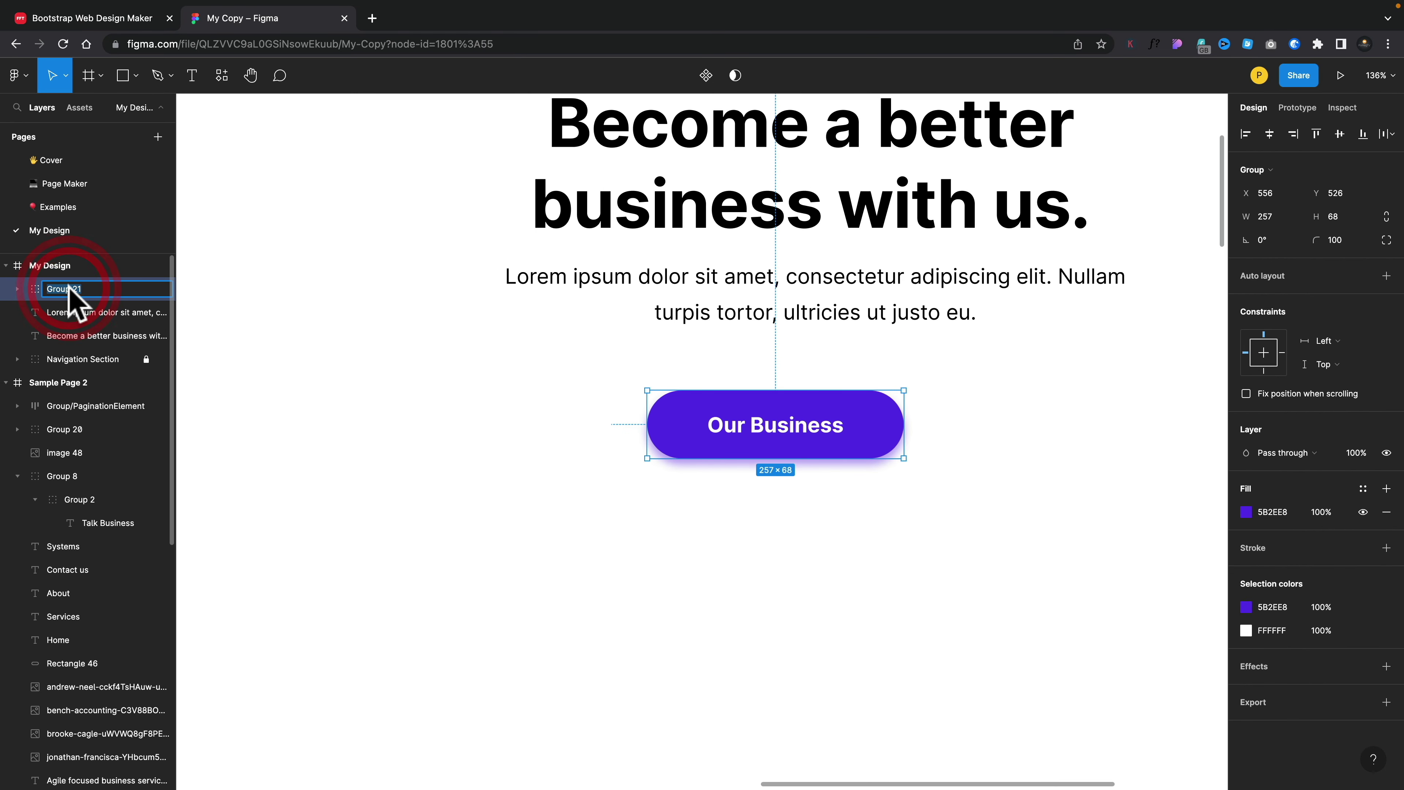
{"action": "type", "text": "Default Button"}
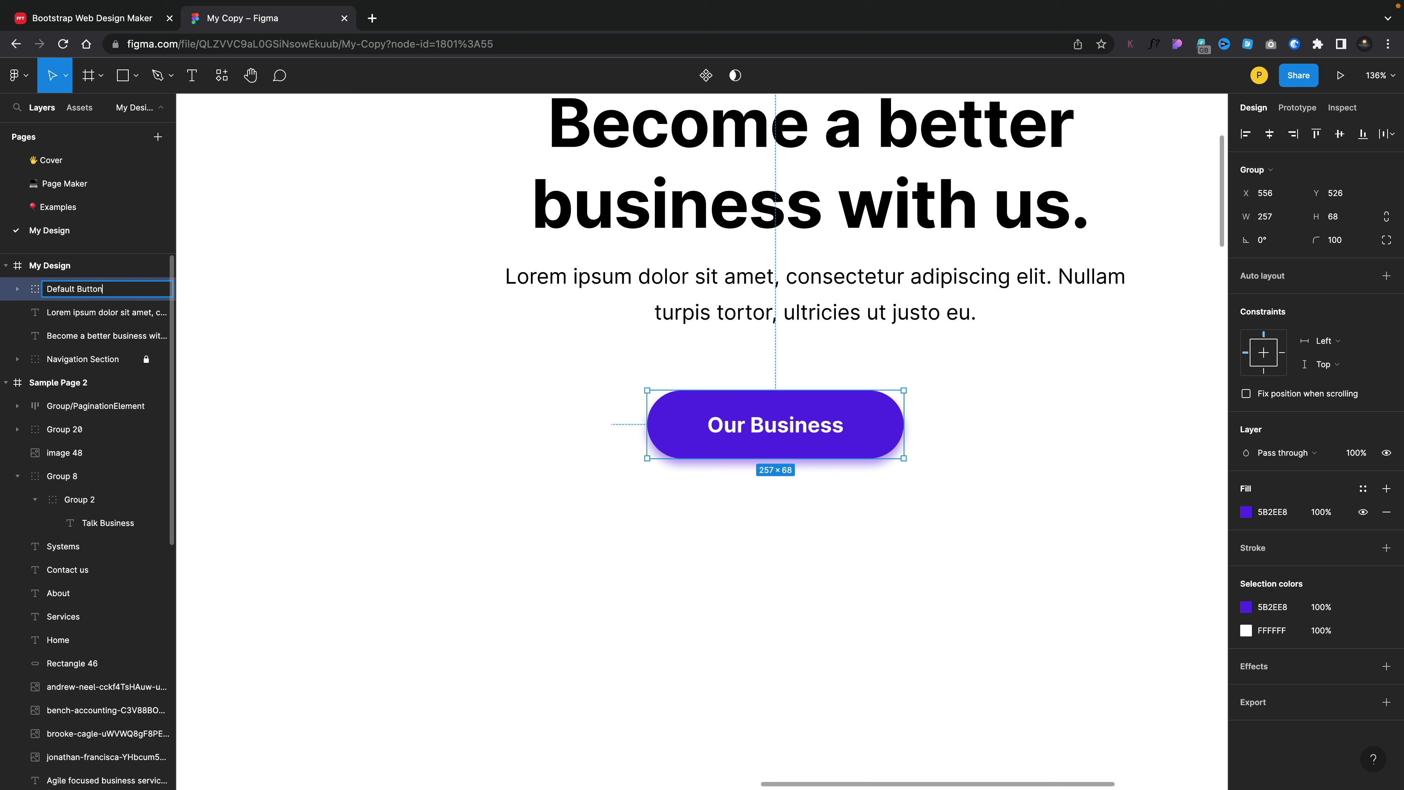
{"action": "key", "text": "Return"}
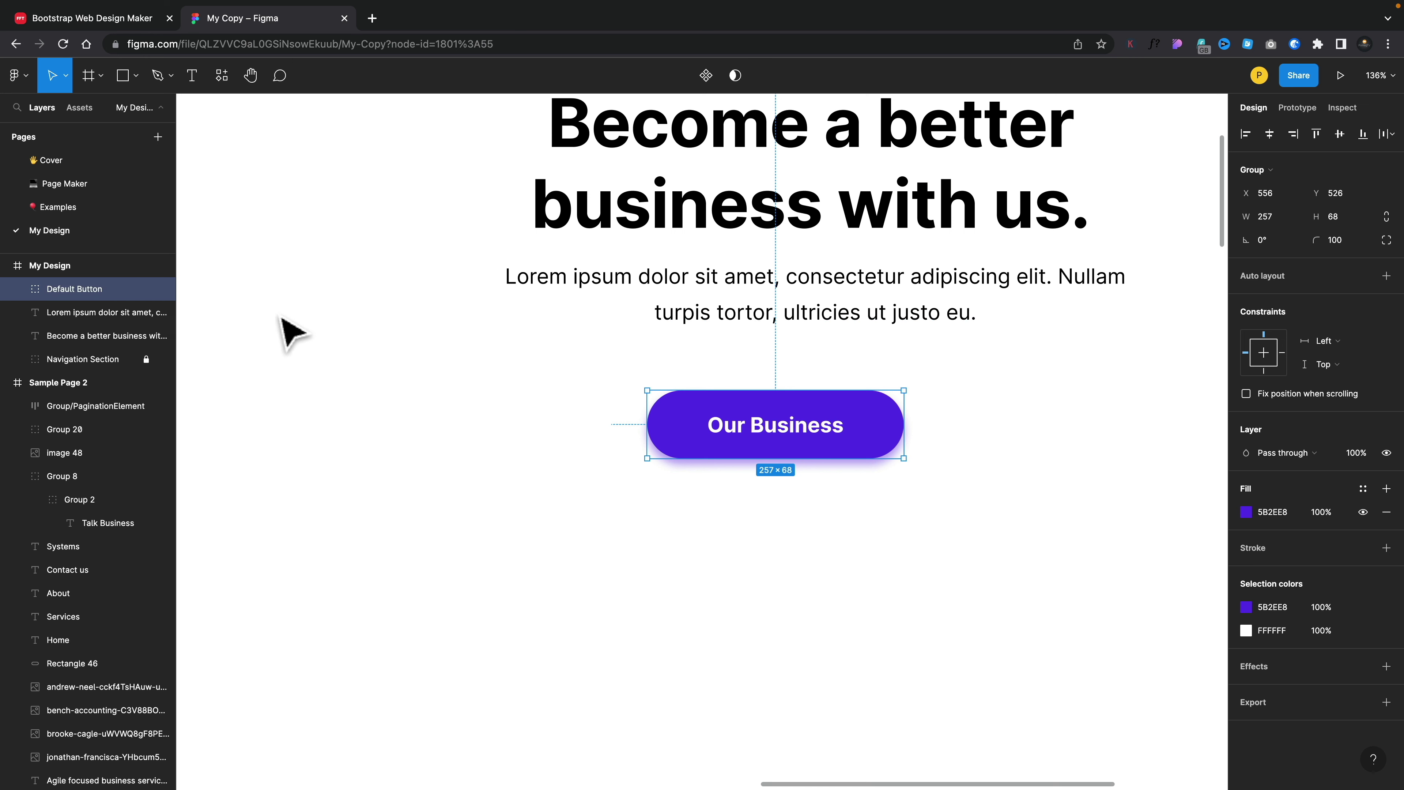
Convert the Default Button group into a component and check it in the local components list.
{"action": "right_click", "coordinate": [711, 413]}
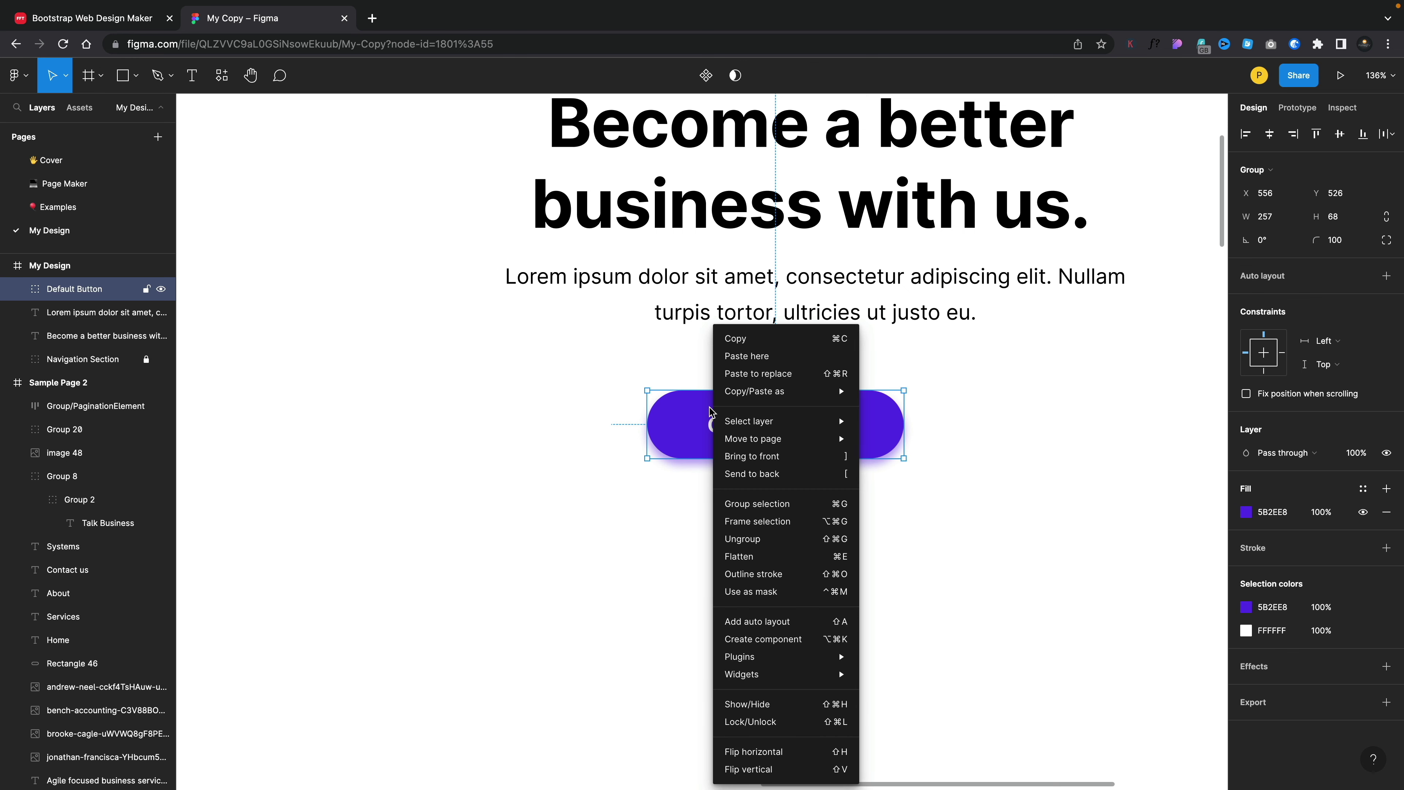
{"action": "left_click", "coordinate": [774, 639]}
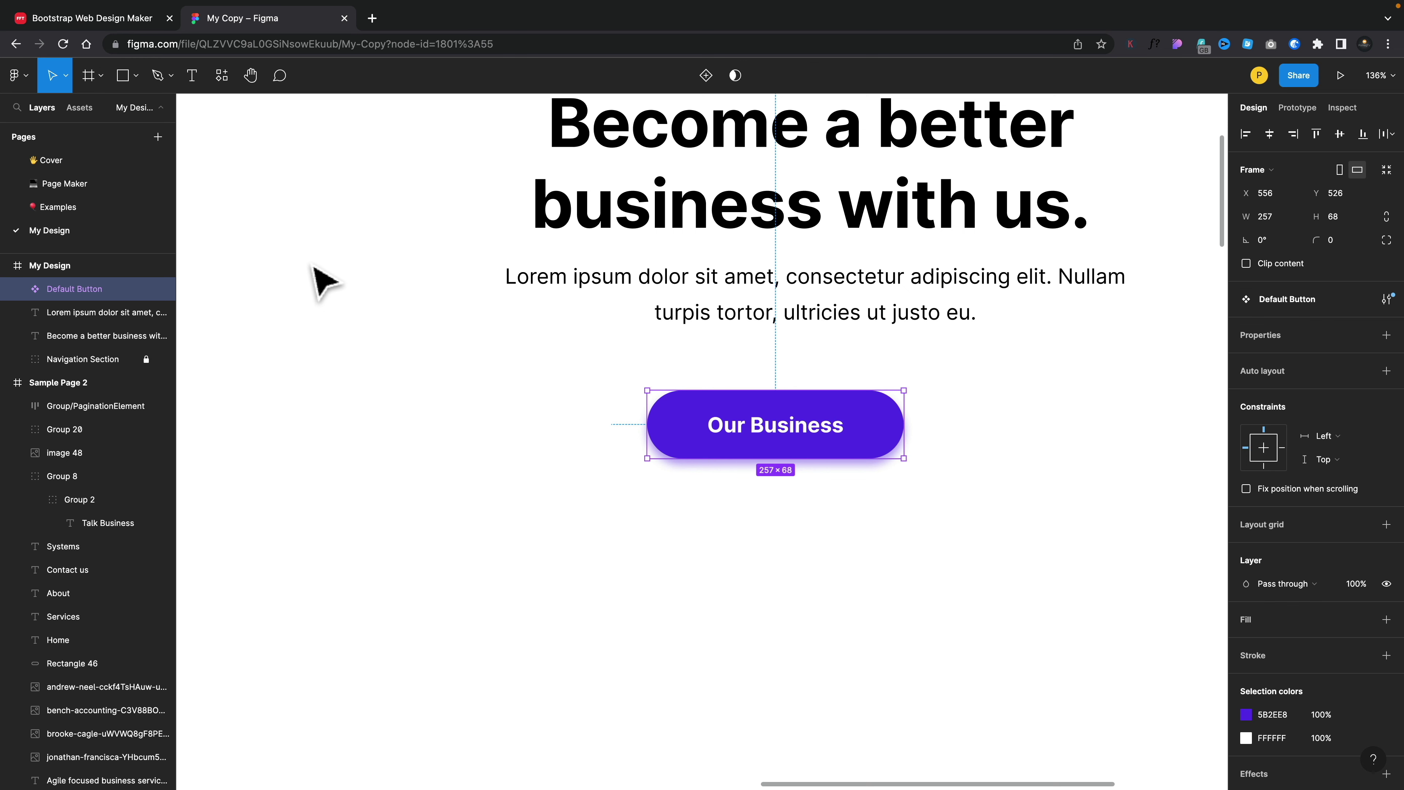
{"action": "left_click", "coordinate": [221, 76]}
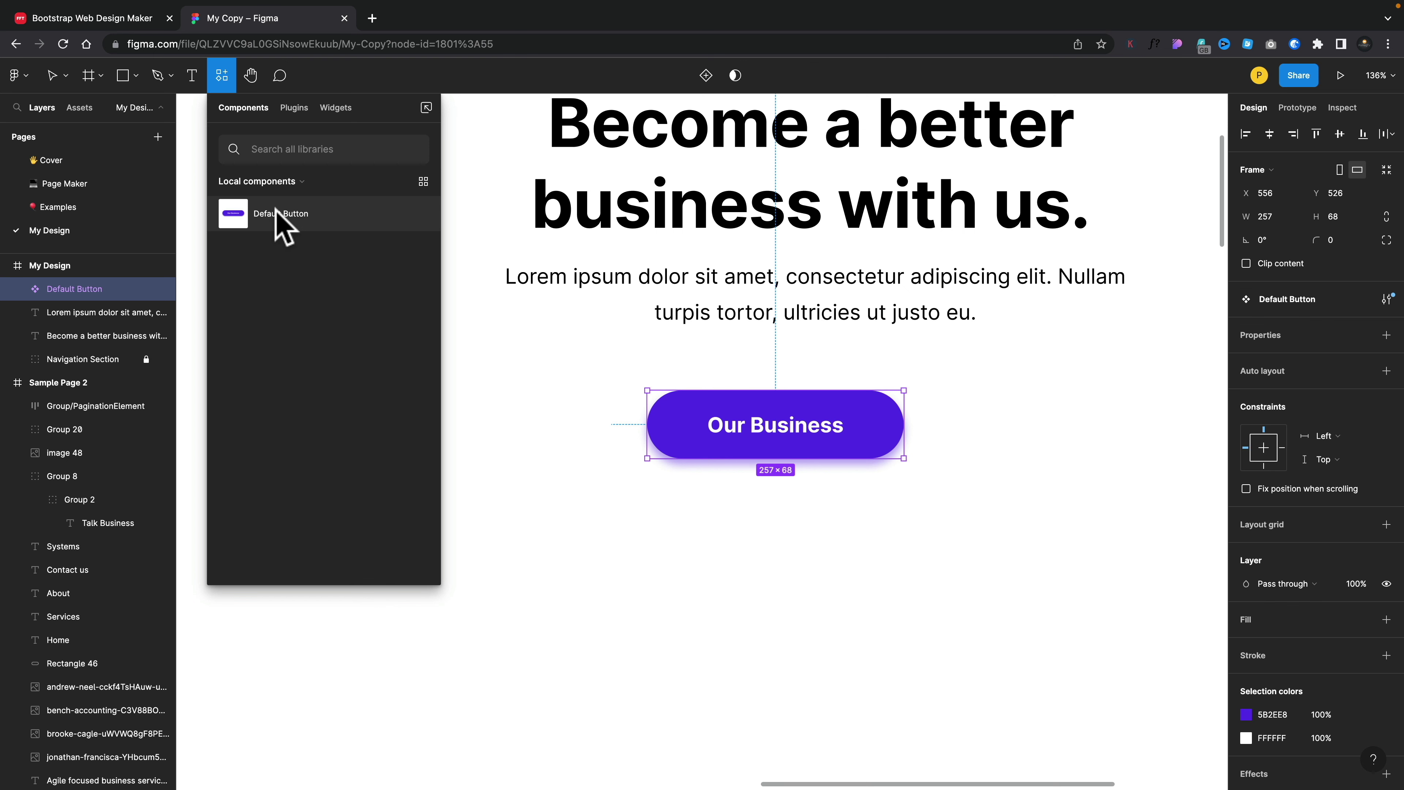
{"action": "left_click", "coordinate": [187, 180]}
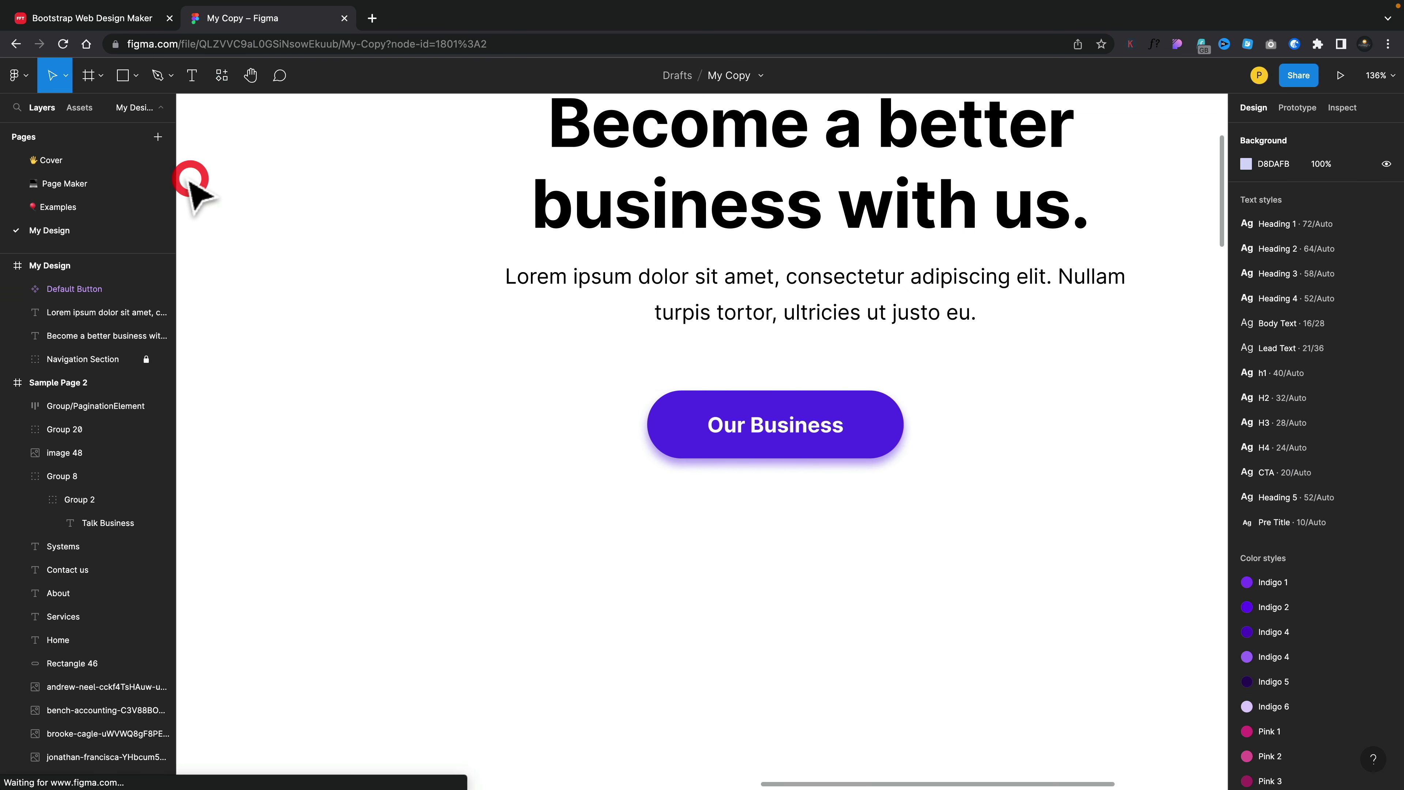
Place an instance of the Default Button from the My Design local components below the original button.
{"action": "left_click", "coordinate": [81, 108]}
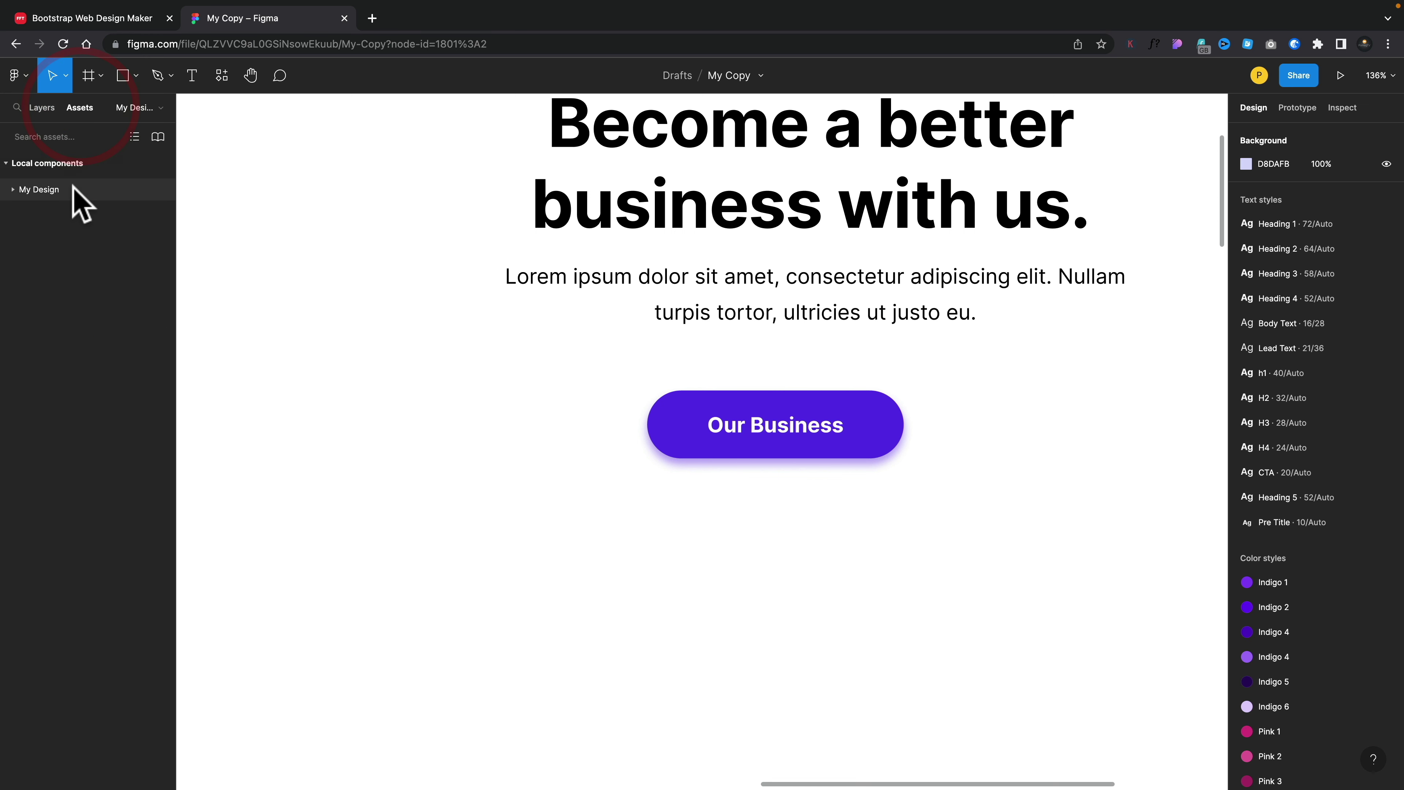
{"action": "left_click", "coordinate": [13, 189]}
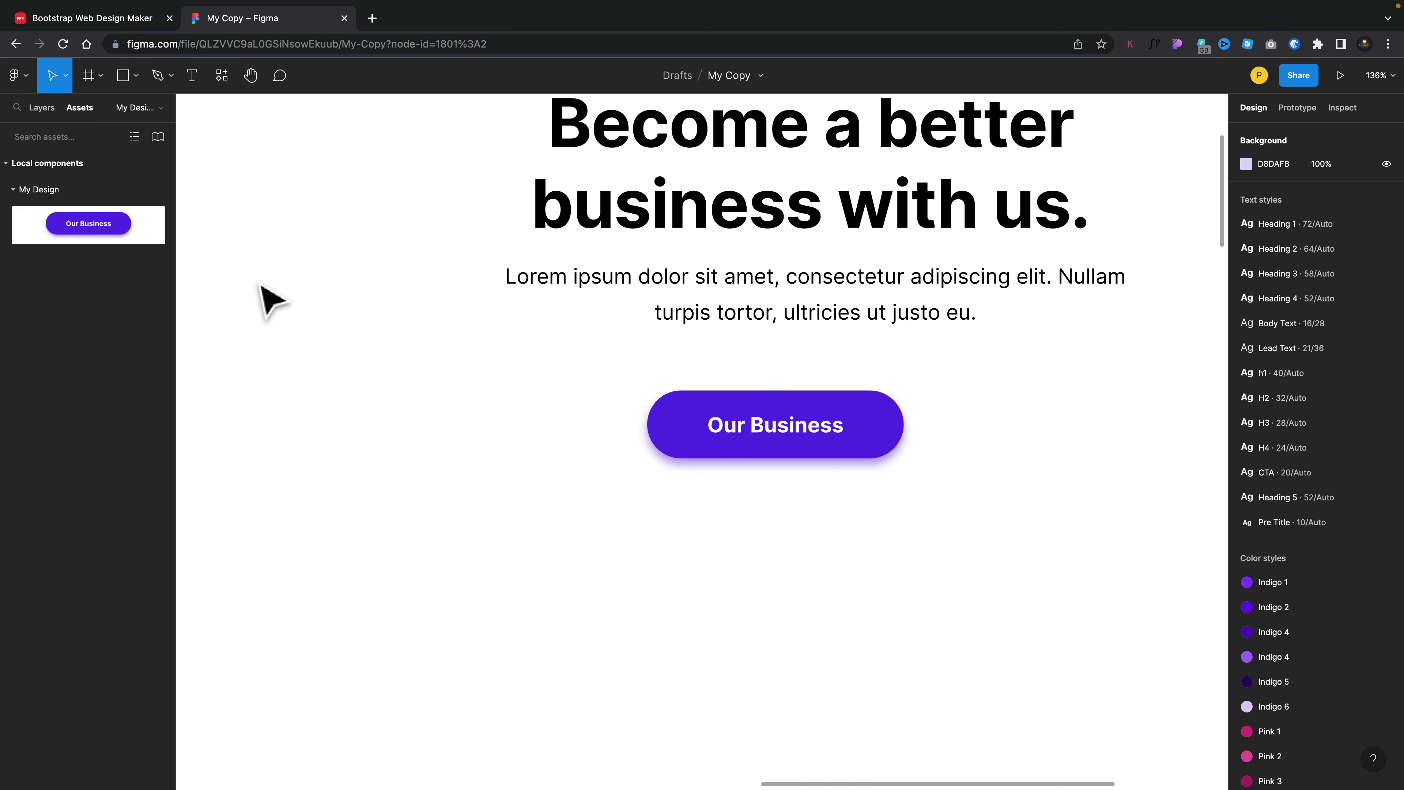
{"action": "left_click_drag", "start_coordinate": [60, 228], "coordinate": [743, 556]}
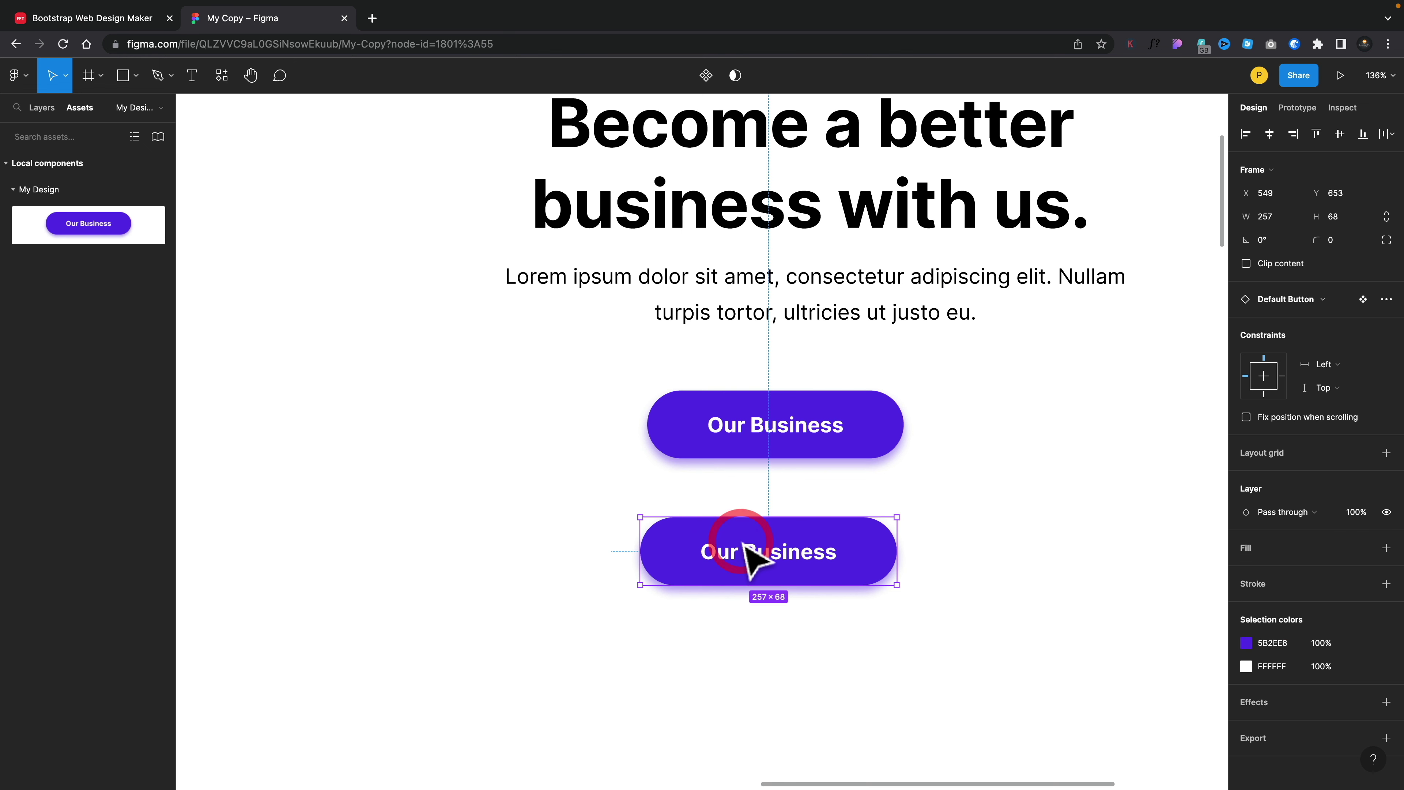
Change the new button instance's label to "Our Profitable Business".
{"action": "double_click", "coordinate": [792, 549]}
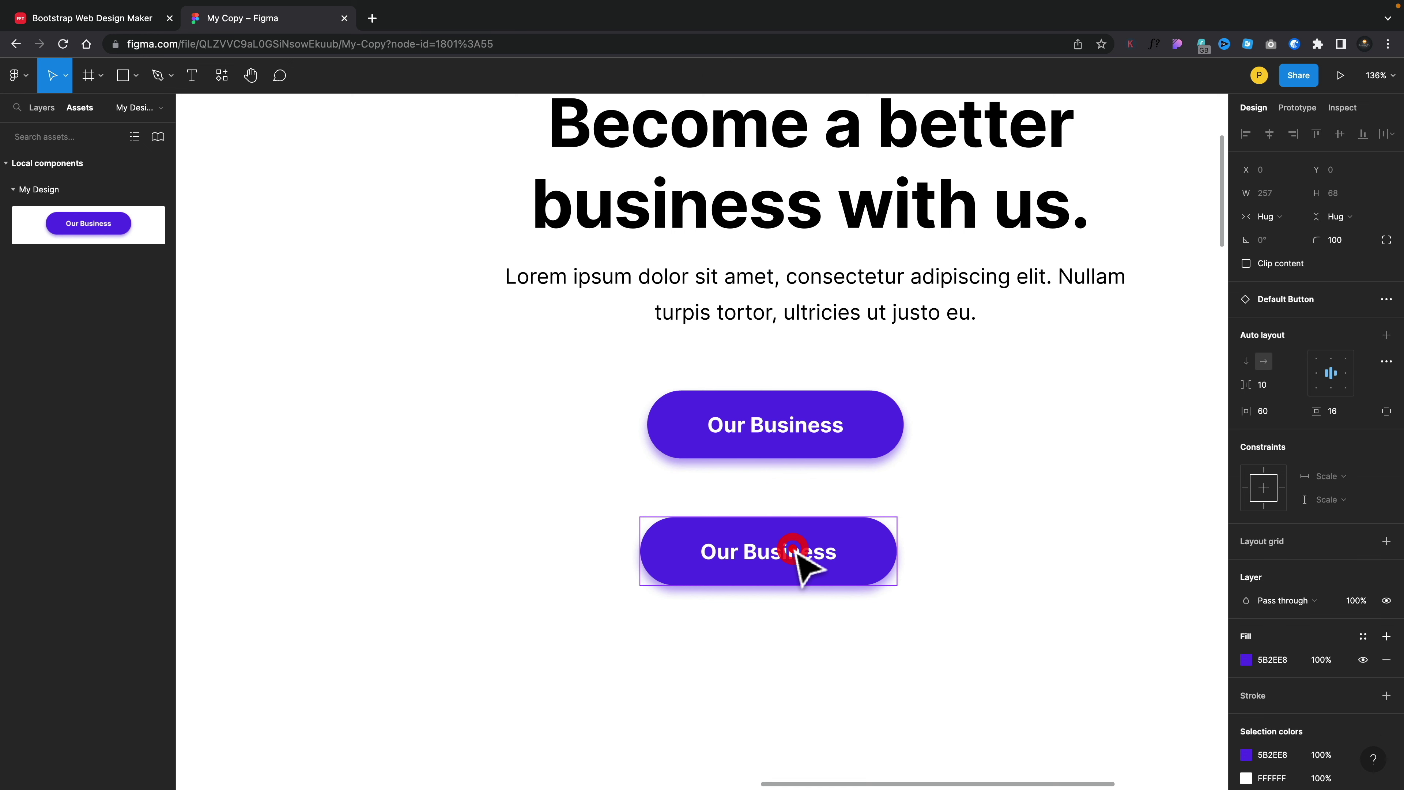
{"action": "double_click", "coordinate": [793, 549]}
{"action": "left_click", "coordinate": [744, 549]}
{"action": "type", "text": "Profitable"}
{"action": "left_click", "coordinate": [885, 659]}
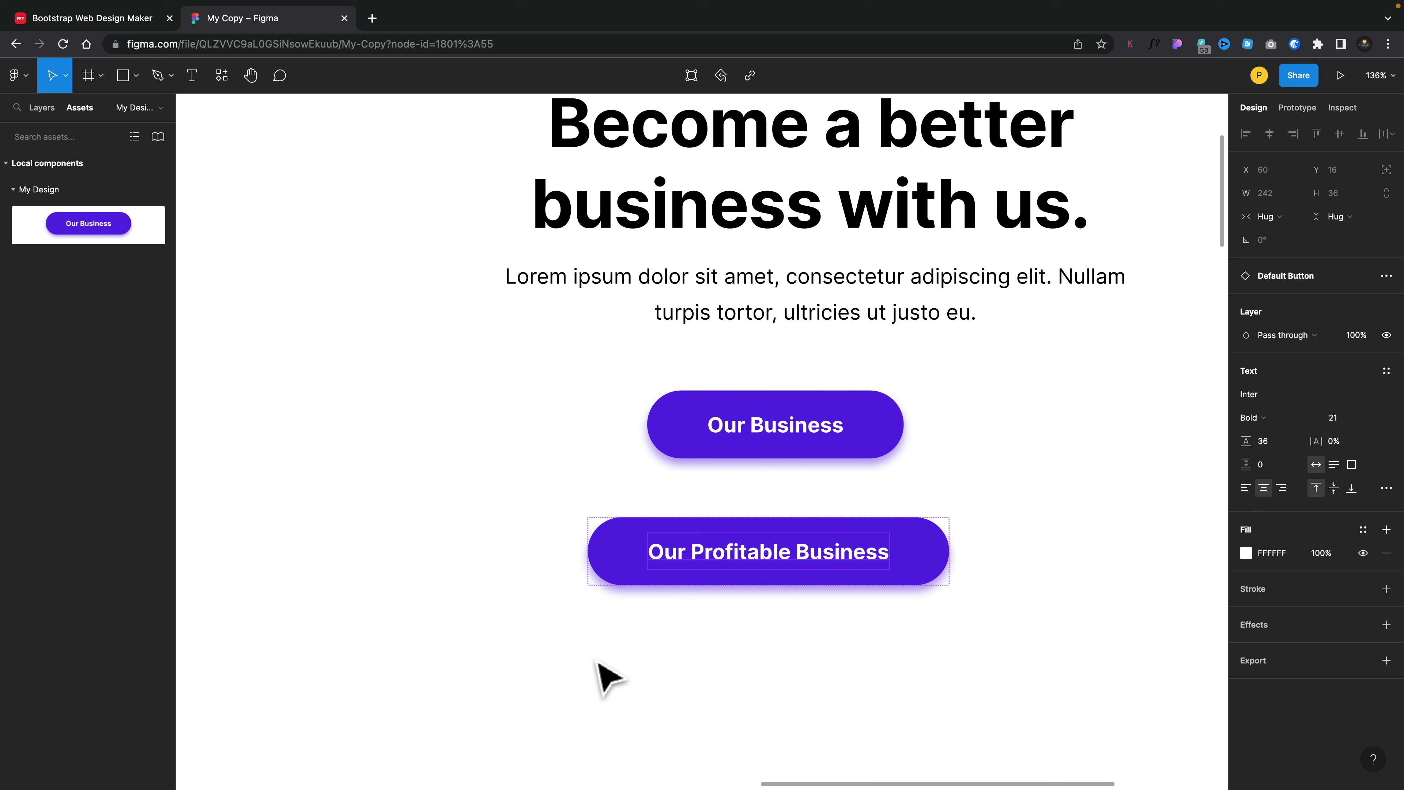
Set the fill of the "Our Profitable Business" button to the light lavender document colour D8DAFB.
{"action": "left_click", "coordinate": [609, 558]}
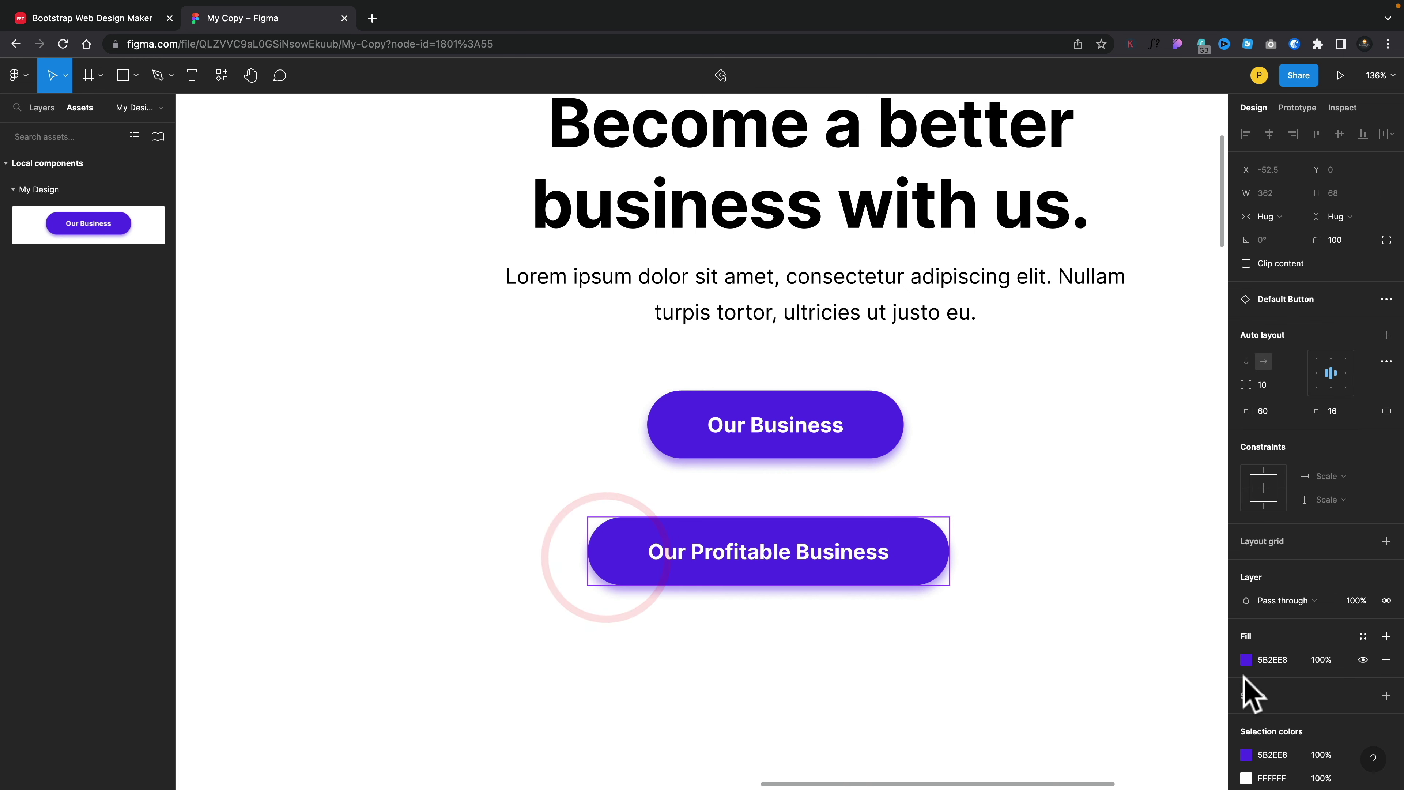
{"action": "left_click", "coordinate": [1246, 659]}
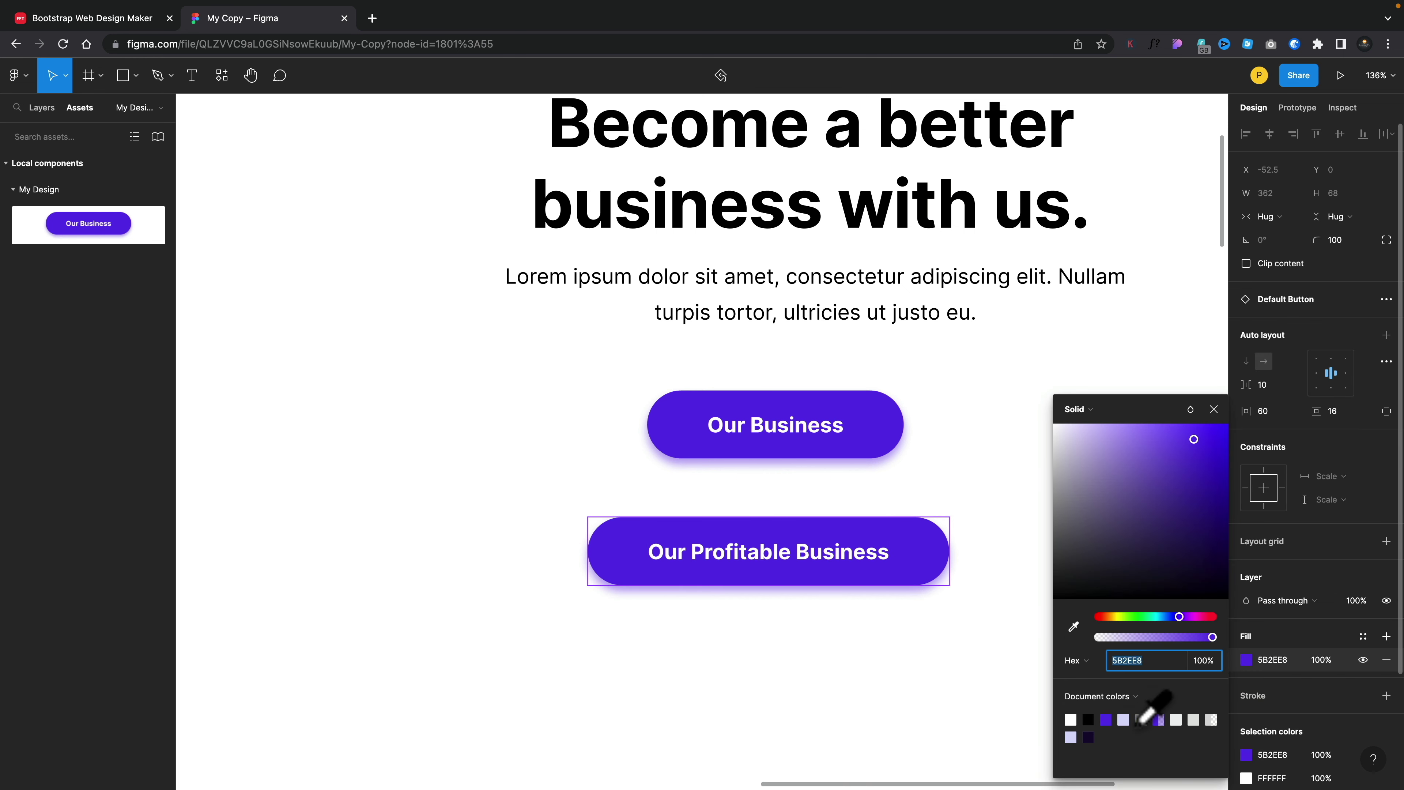
{"action": "left_click", "coordinate": [1123, 719]}
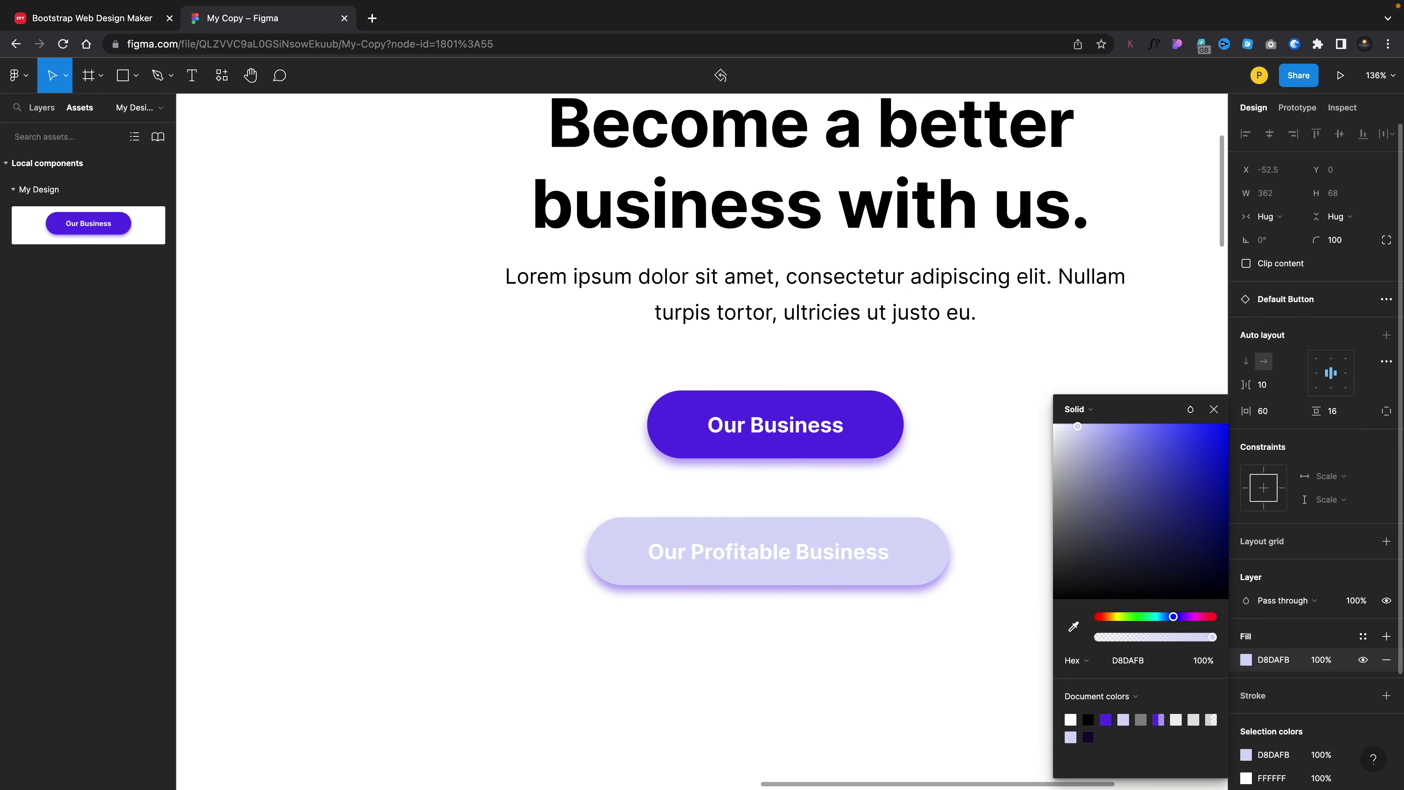
Recolour the "Our Profitable Business" label with the very dark indigo document colour and deselect it.
{"action": "double_click", "coordinate": [810, 552]}
{"action": "double_click", "coordinate": [810, 552]}
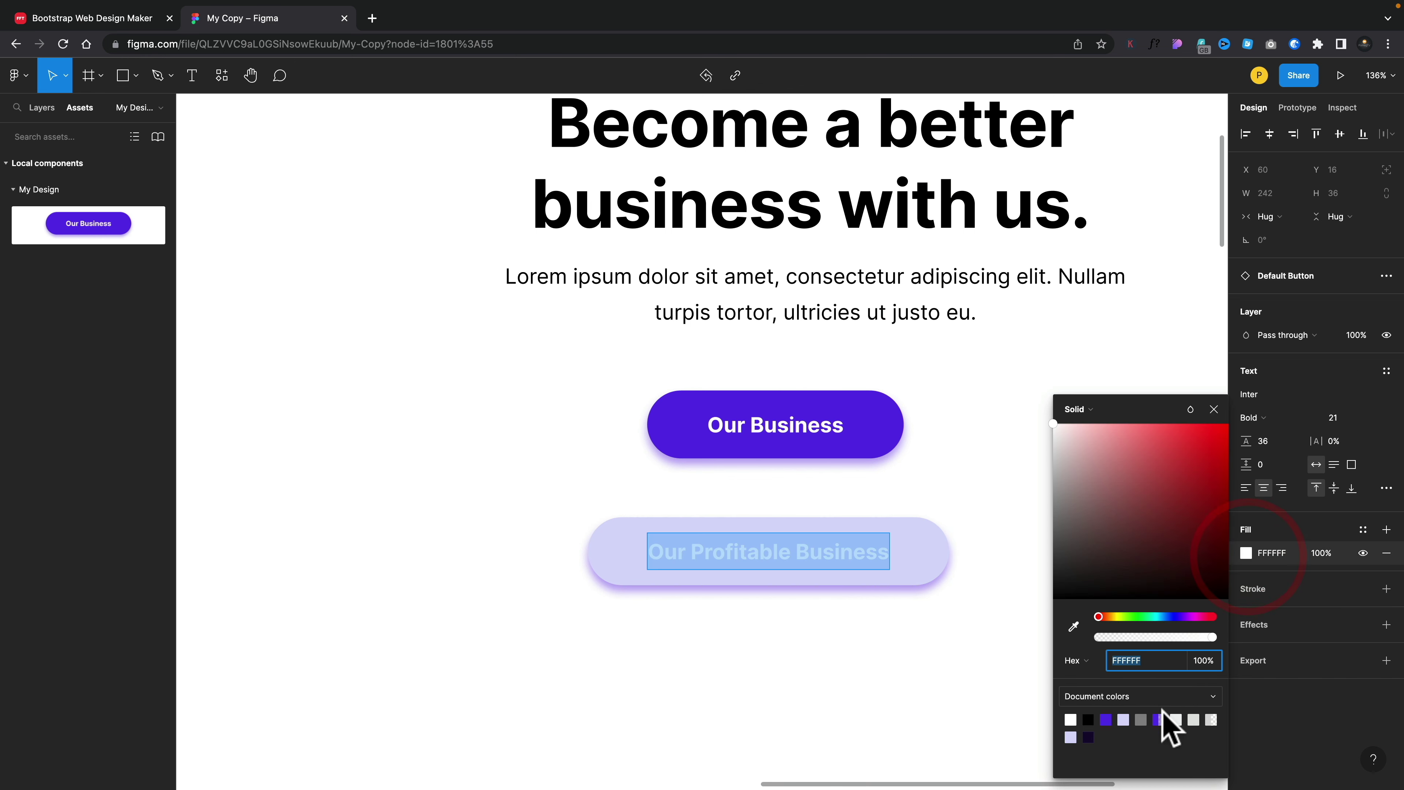
{"action": "left_click", "coordinate": [1088, 737]}
{"action": "left_click", "coordinate": [872, 647]}
{"action": "left_click", "coordinate": [713, 718]}
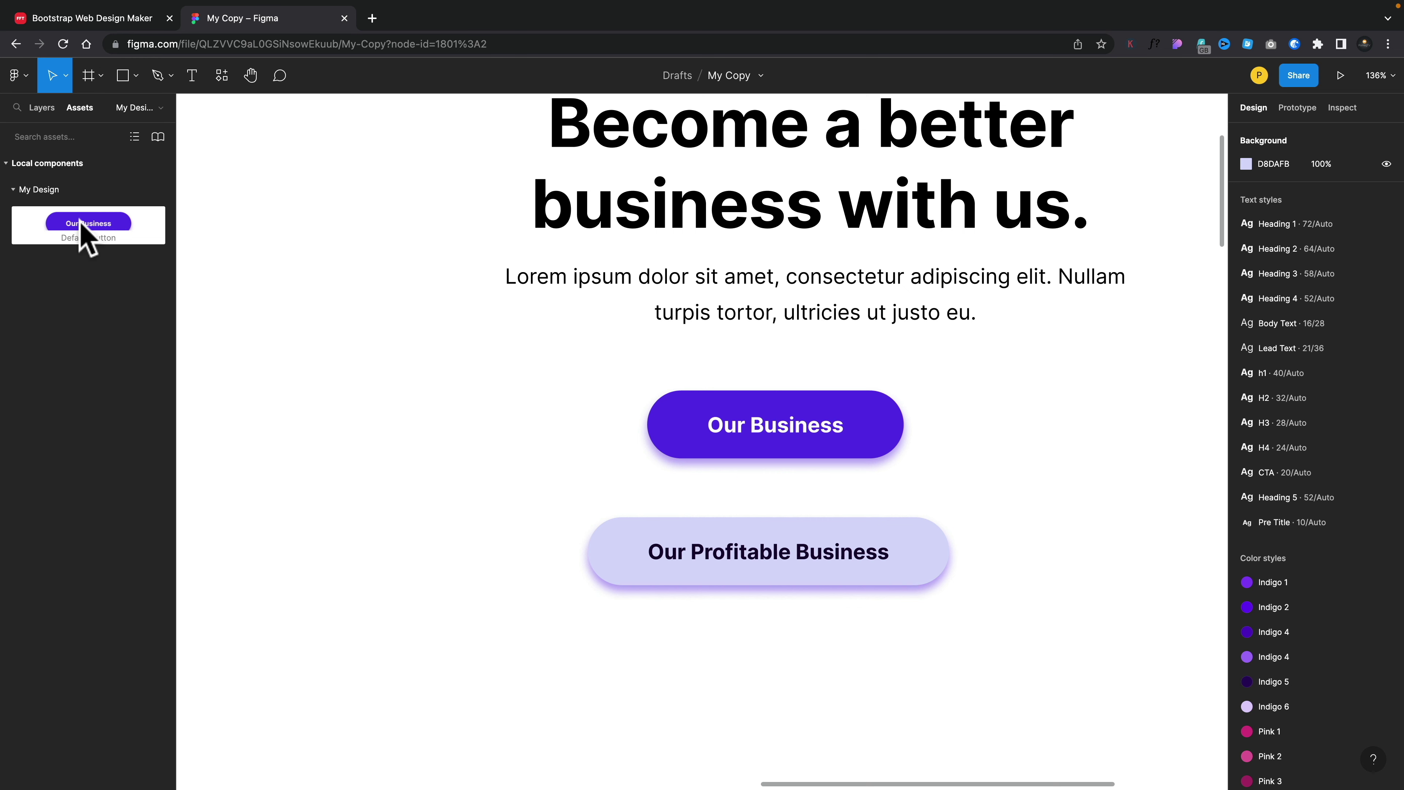
Place another instance of the Default Button below the lavender "Our Profitable Business" button.
{"action": "left_click_drag", "start_coordinate": [81, 221], "coordinate": [751, 691]}
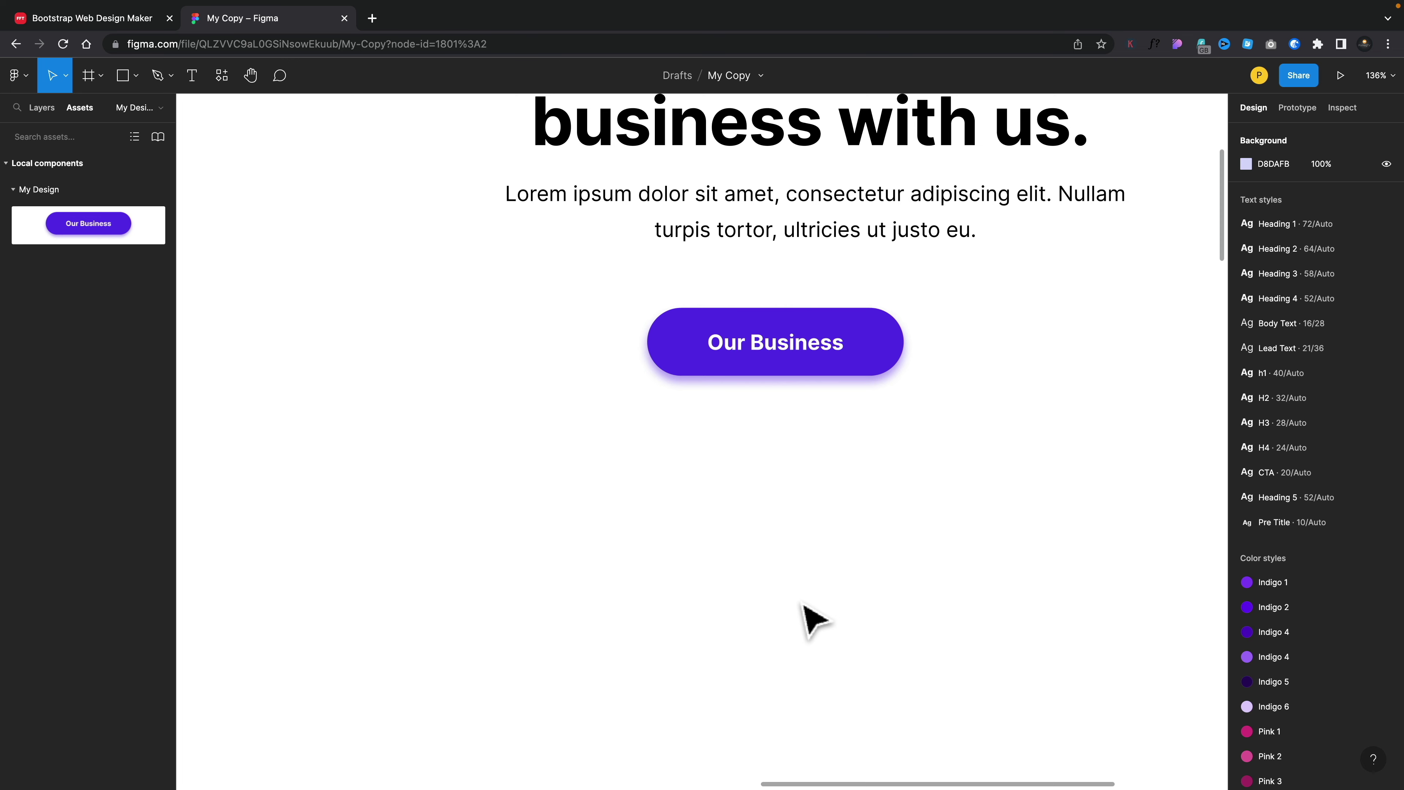
Measure the distances from the Sample Page 2 hero button to the edges of its frame.
{"action": "scroll", "coordinate": [804, 605], "scroll_direction": "down", "scroll_amount": 5}
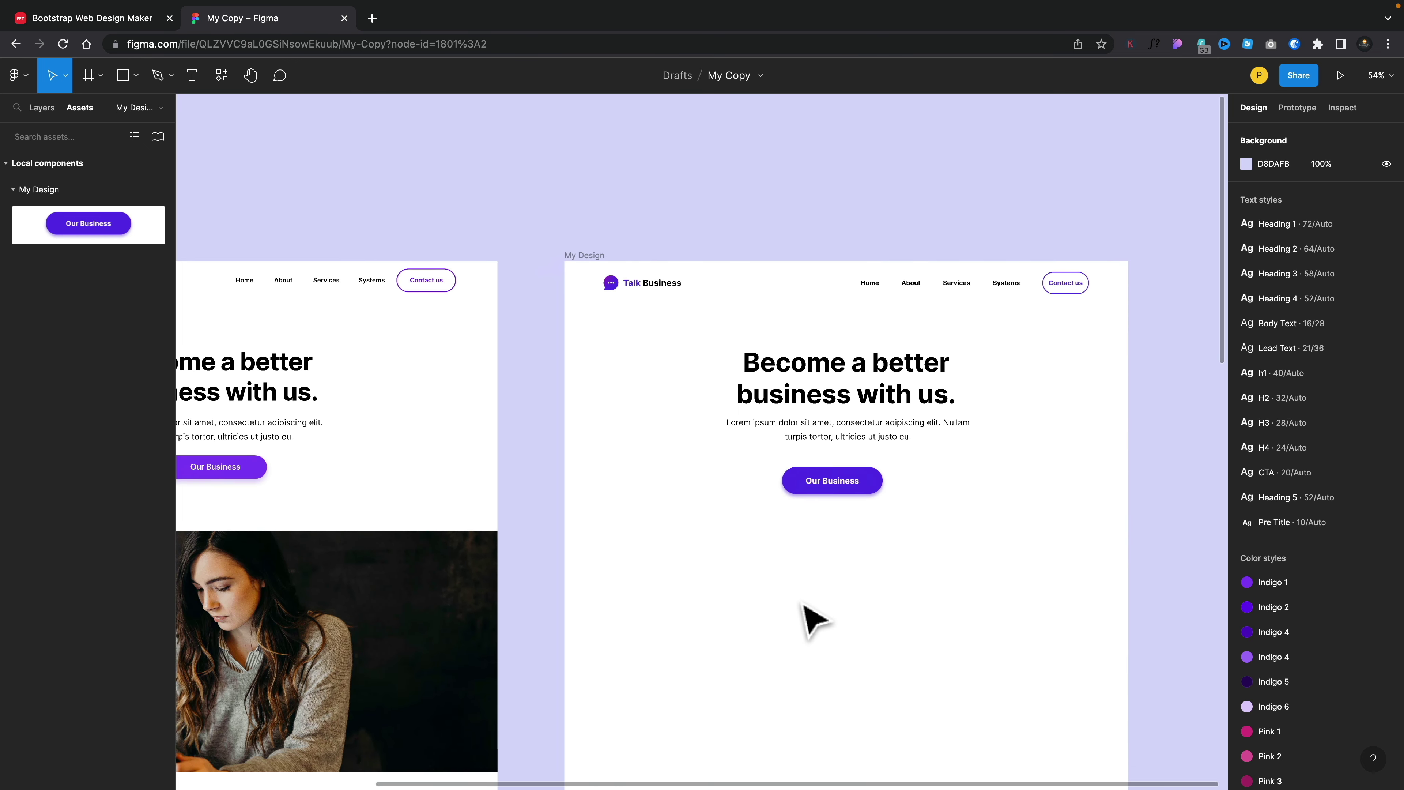
{"action": "scroll", "coordinate": [804, 605], "scroll_direction": "left", "scroll_amount": 5}
{"action": "scroll", "coordinate": [804, 605], "scroll_direction": "down", "scroll_amount": 3}
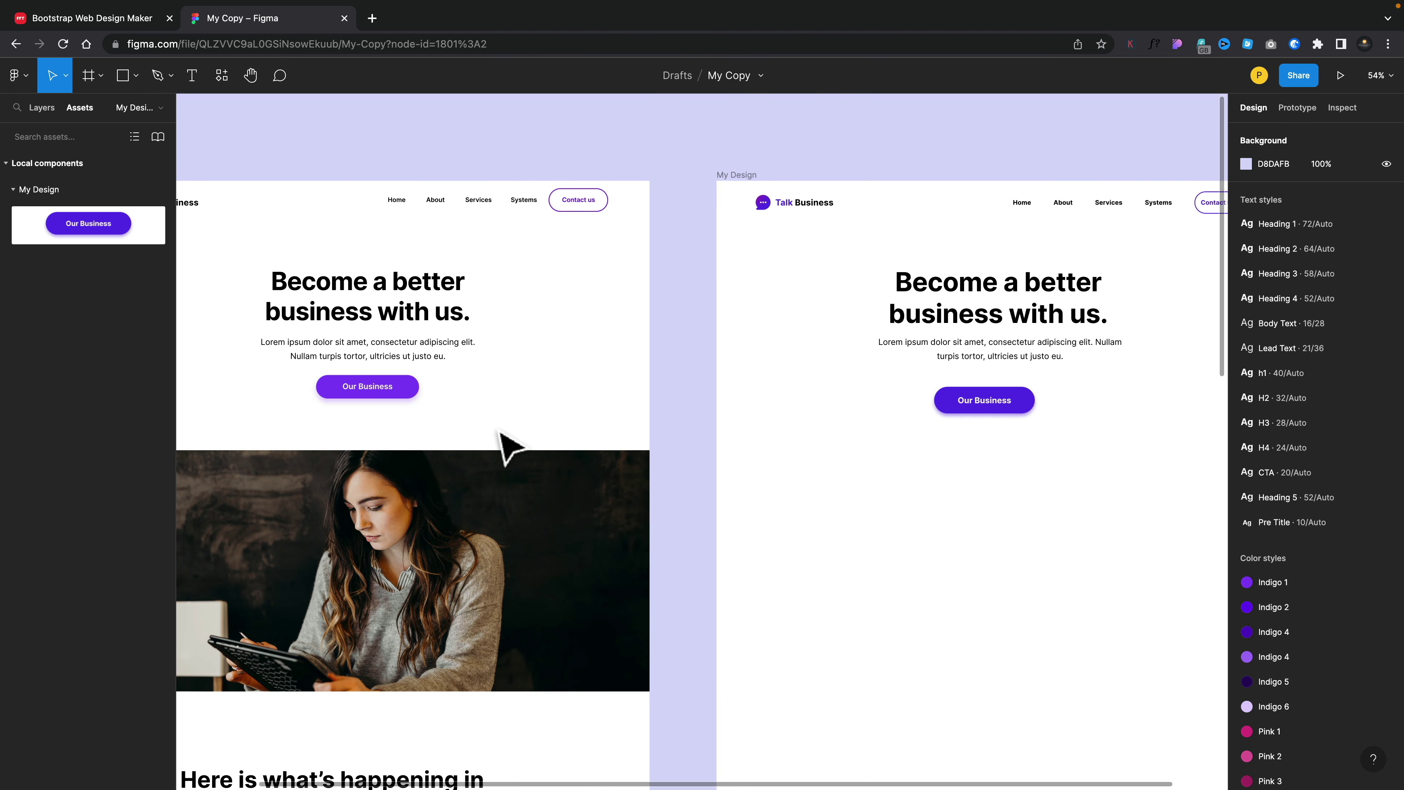
{"action": "left_click", "coordinate": [391, 386]}
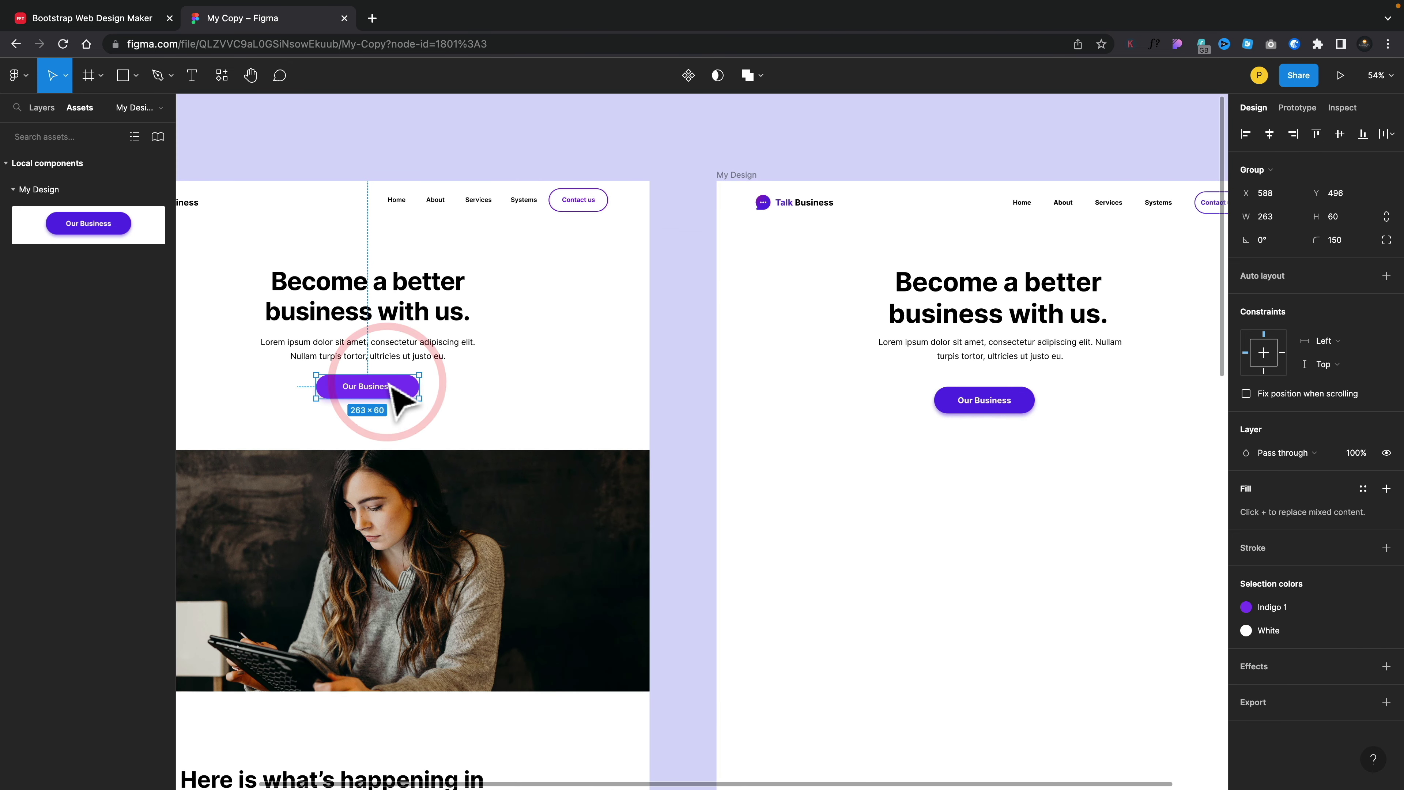
{"action": "key", "text": "alt"}
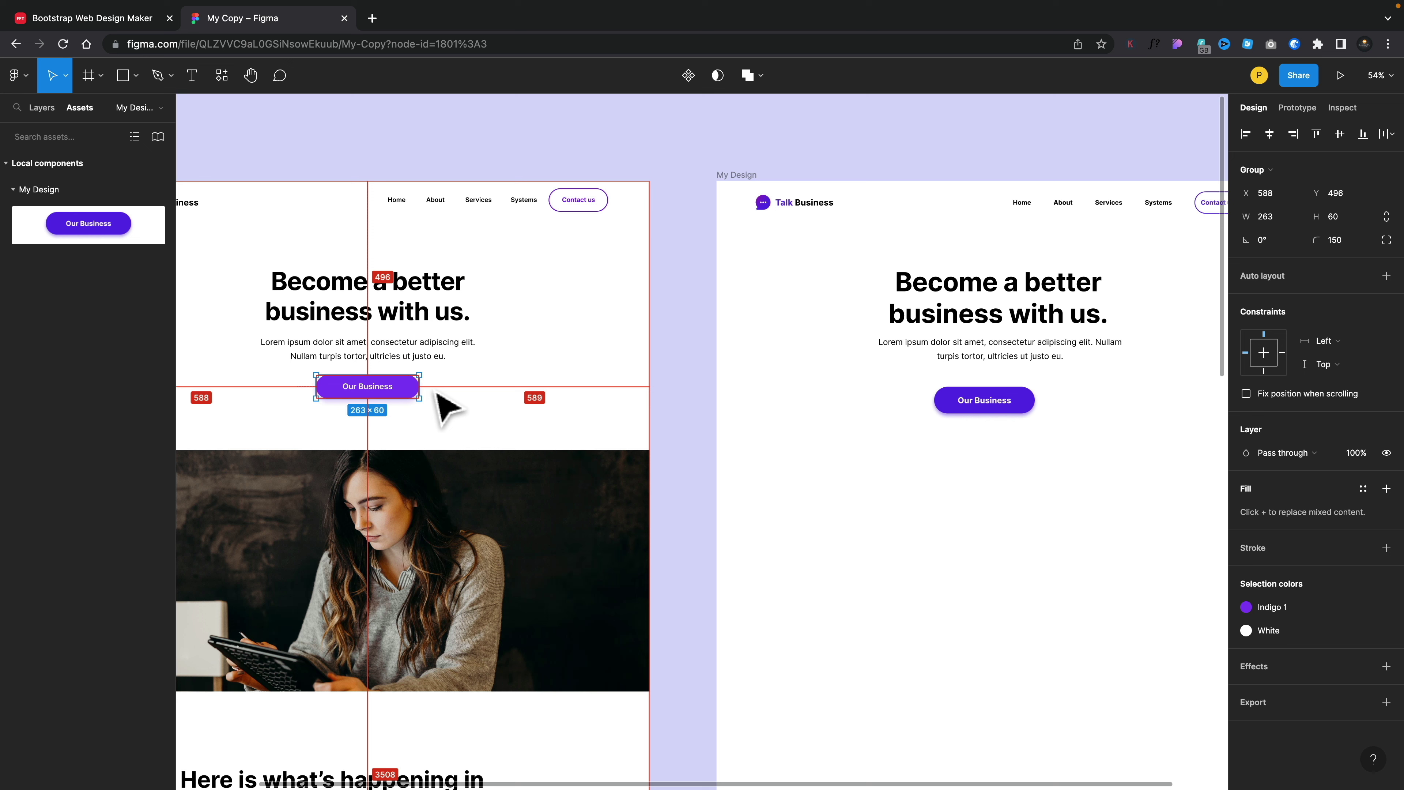
Move the Default Button in the My Design frame up to Y 497 and deselect it.
{"action": "left_click", "coordinate": [989, 398]}
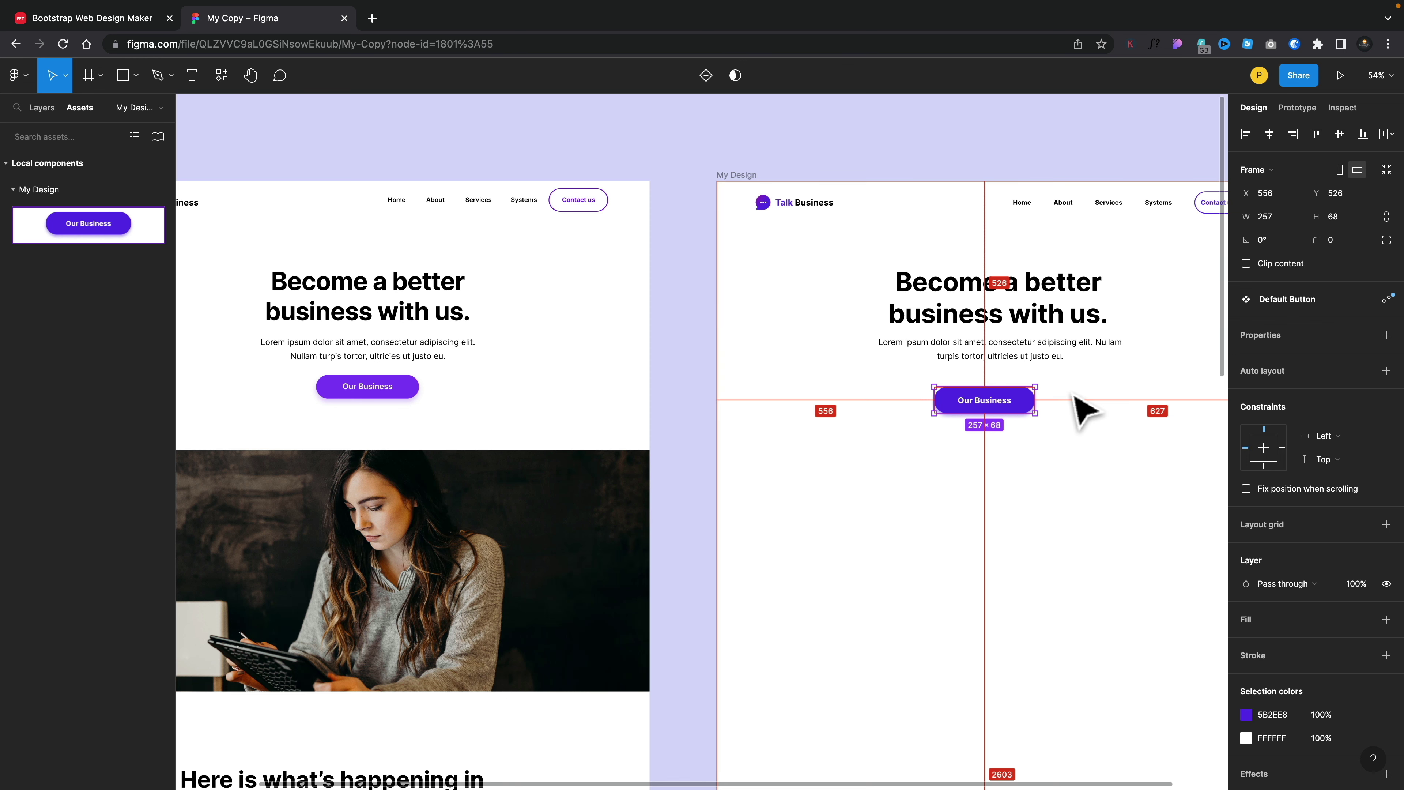
{"action": "key", "text": "shift+Up"}
{"action": "key", "text": "shift+Up"}
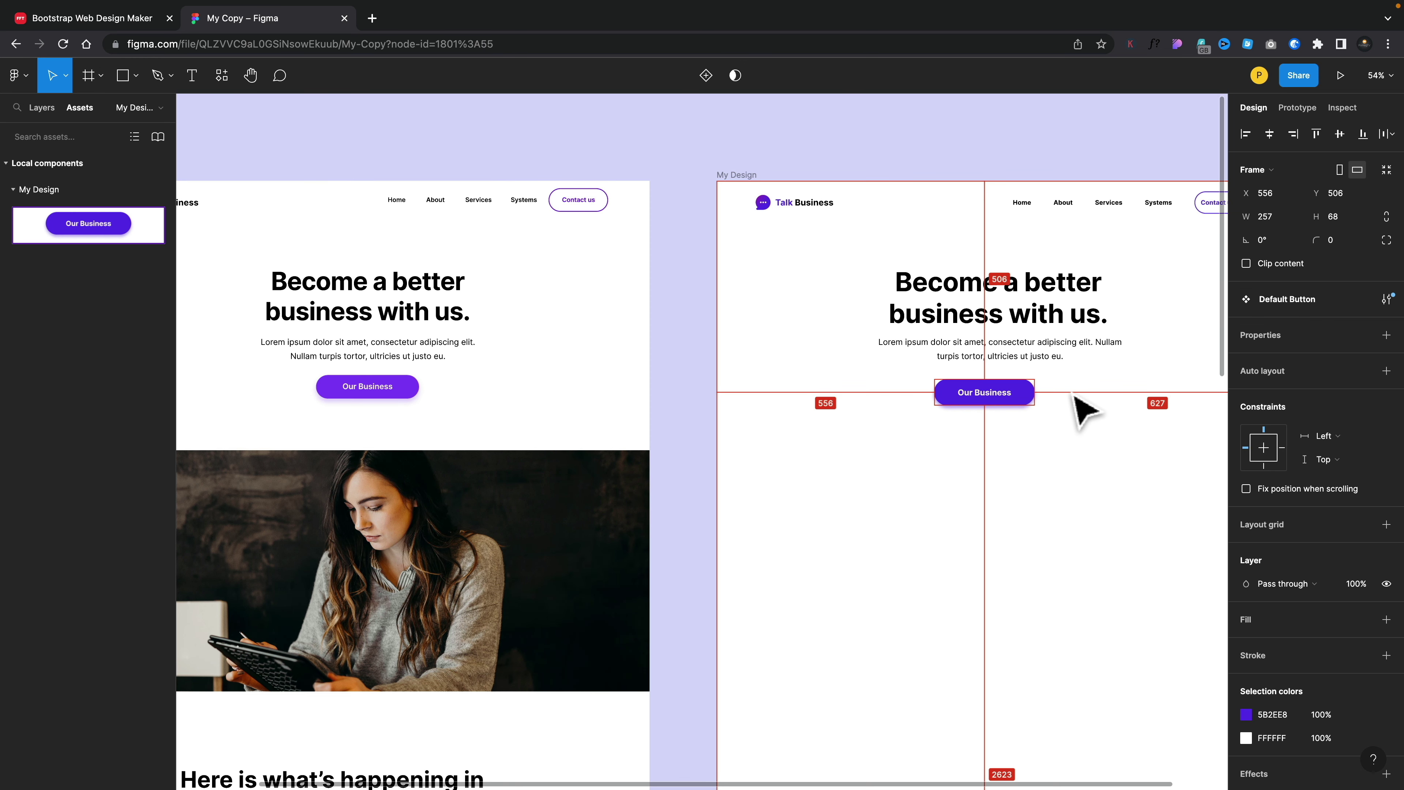
{"action": "key", "text": "Up"}
{"action": "key", "text": "Up"}
{"action": "key", "text": "Up"}
{"action": "key", "text": "Up"}
{"action": "key", "text": "Up"}
{"action": "key", "text": "Up"}
{"action": "key", "text": "Up"}
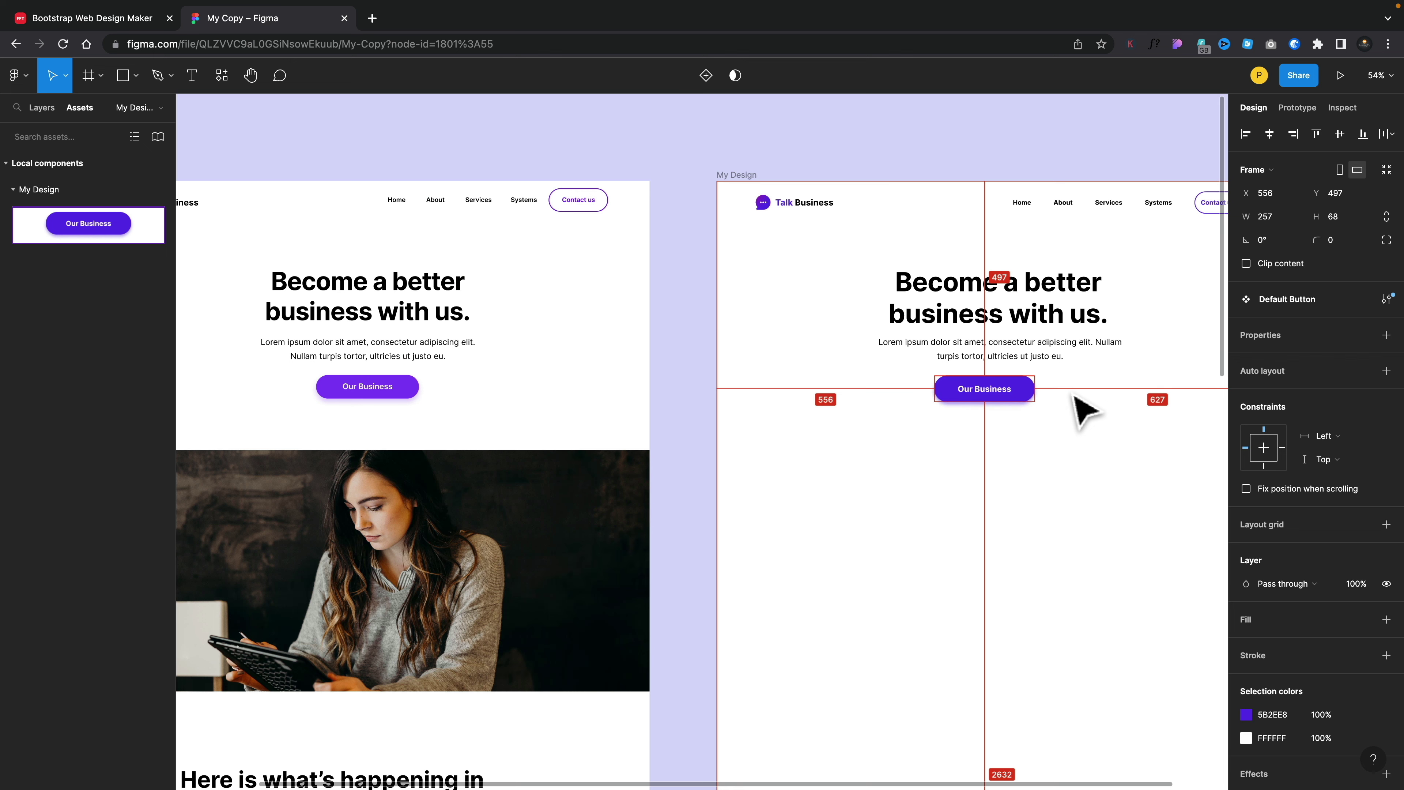
{"action": "left_click", "coordinate": [1019, 464]}
Reposition the Default Button to X 592, Y 496 so it sits centred in the My Design frame, checking its edge distances.
{"action": "scroll", "coordinate": [1026, 475], "scroll_direction": "right", "scroll_amount": 2}
{"action": "scroll", "coordinate": [1027, 476], "scroll_direction": "down", "scroll_amount": 1}
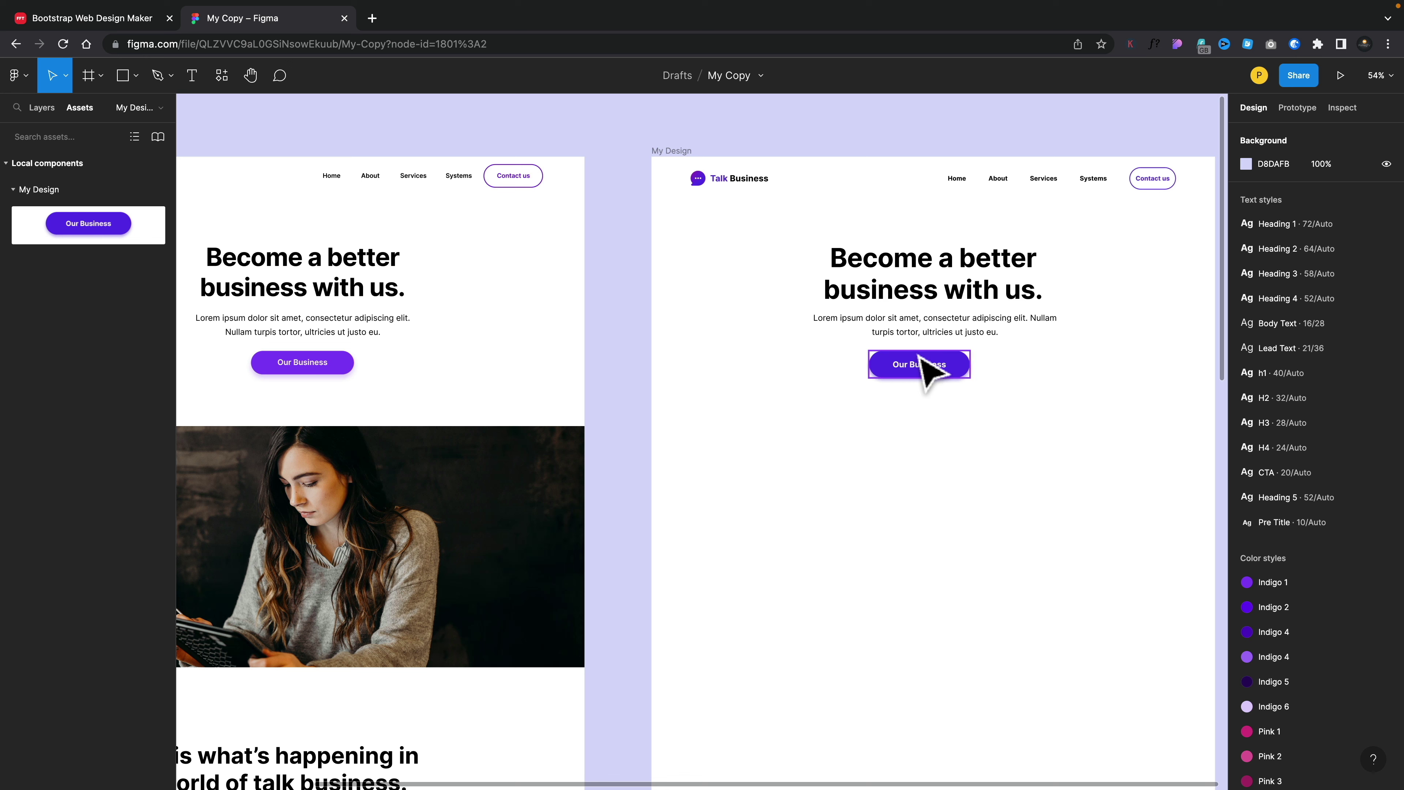
{"action": "left_click", "coordinate": [926, 372]}
{"action": "left_click_drag", "start_coordinate": [920, 357], "coordinate": [936, 371]}
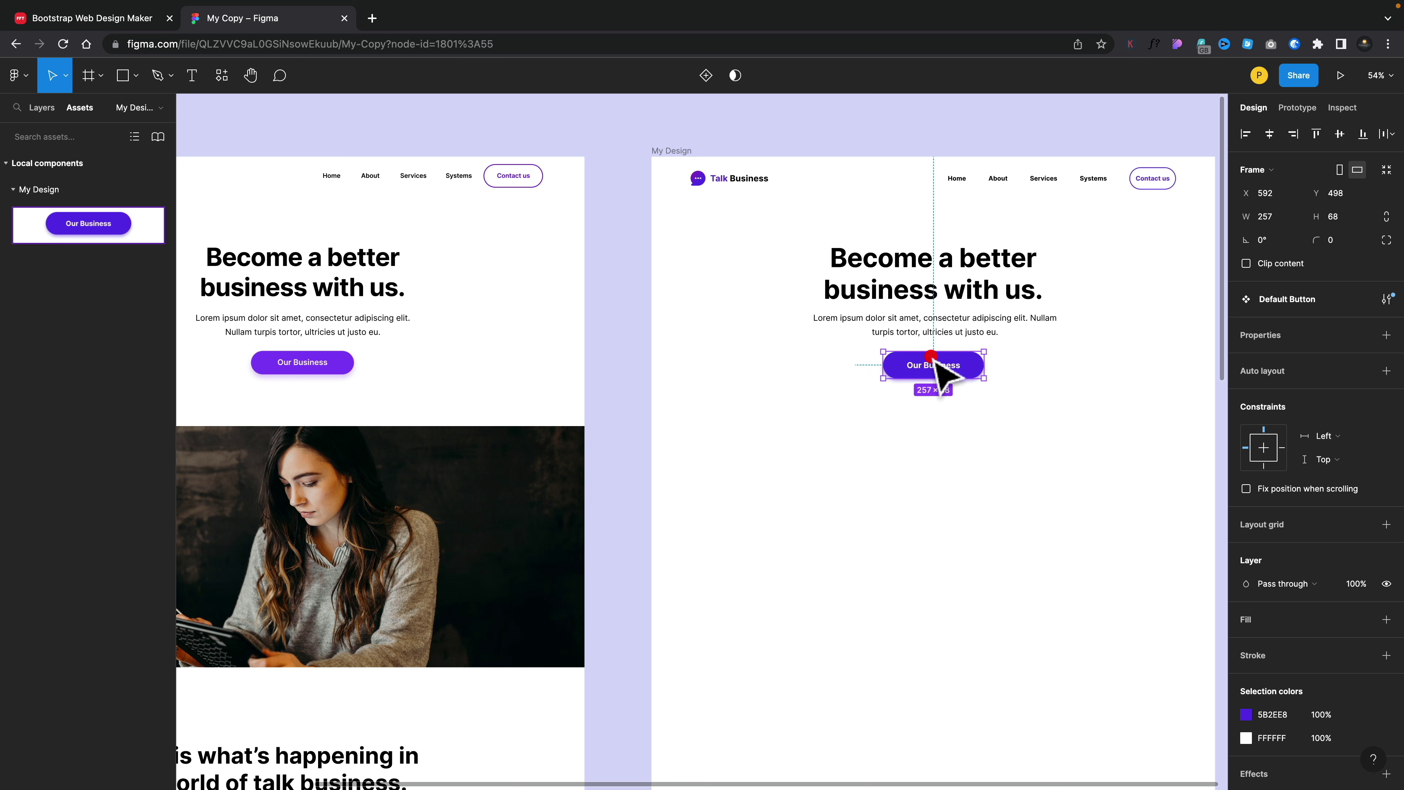
{"action": "key", "text": "alt"}
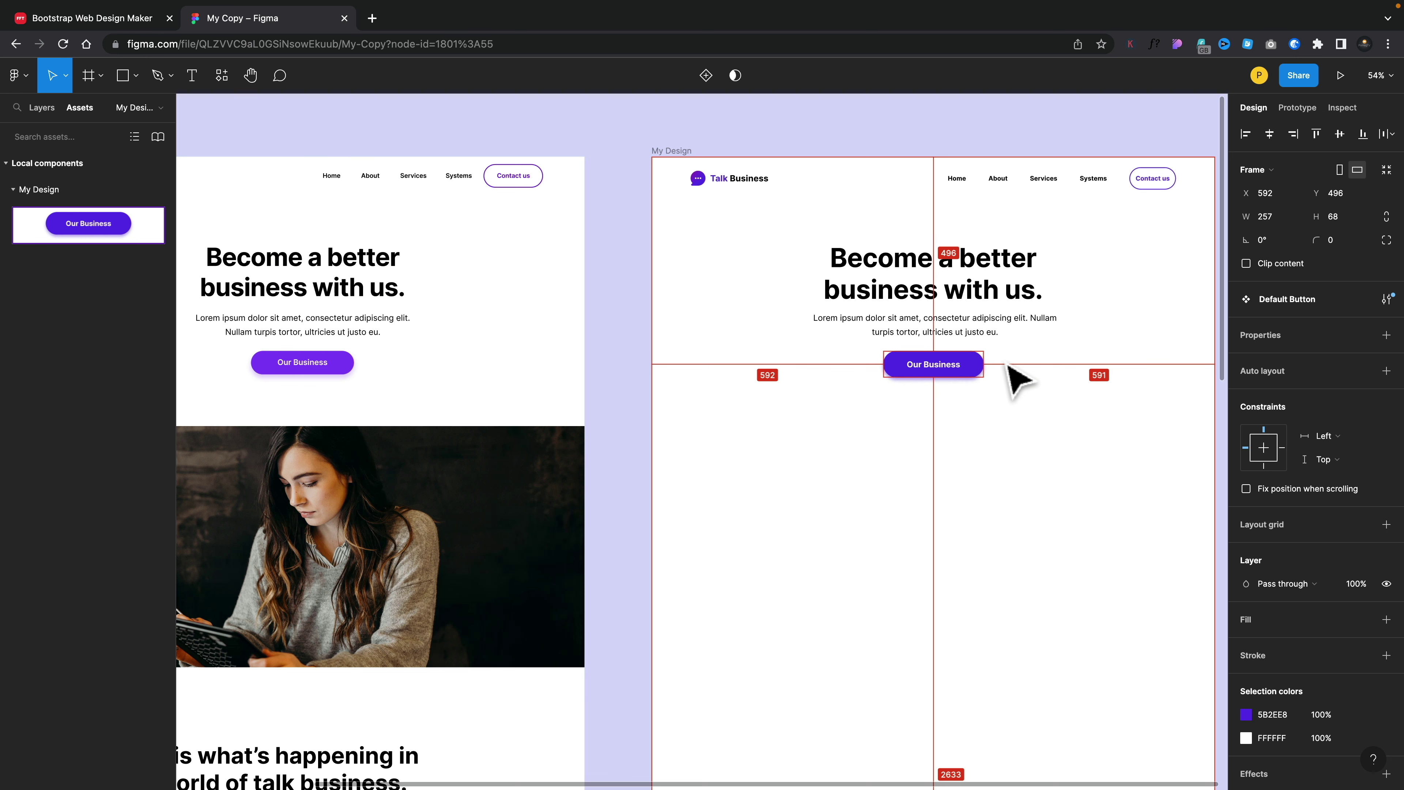
{"action": "left_click", "coordinate": [1006, 421]}
Align the My Design heading, paragraph and Default Button on their horizontal centres and deselect them.
{"action": "left_click_drag", "start_coordinate": [1033, 447], "coordinate": [788, 229]}
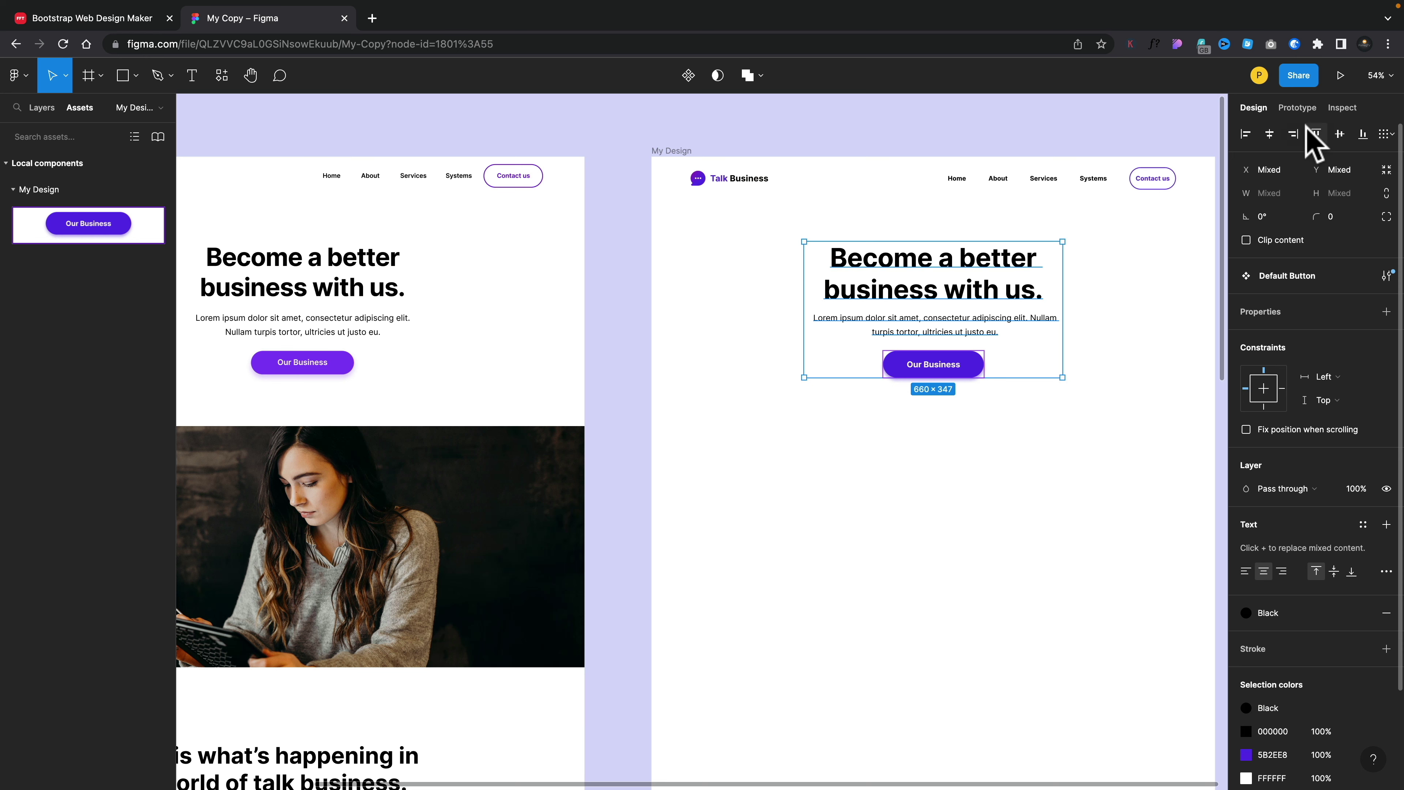
{"action": "left_click", "coordinate": [1269, 134]}
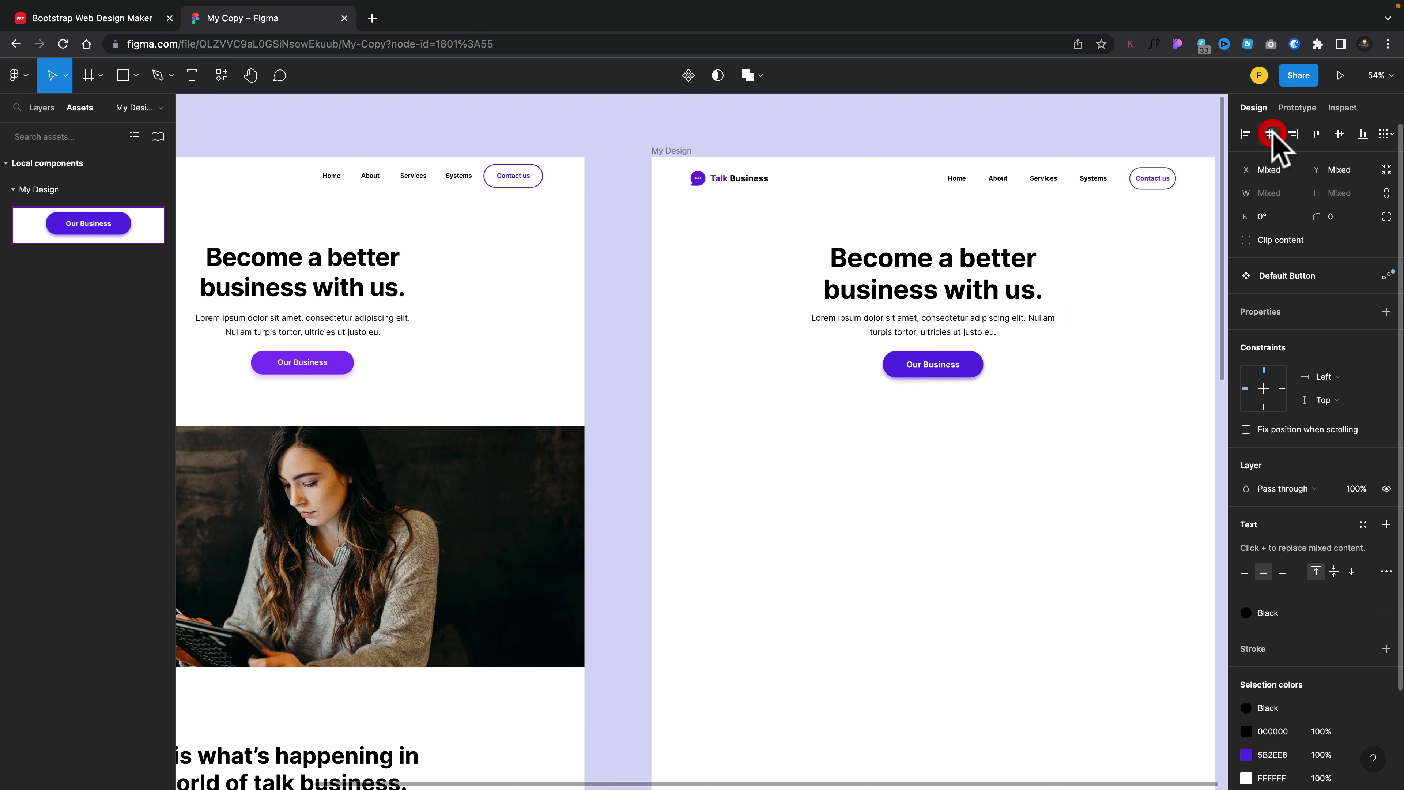
{"action": "left_click", "coordinate": [1017, 490]}
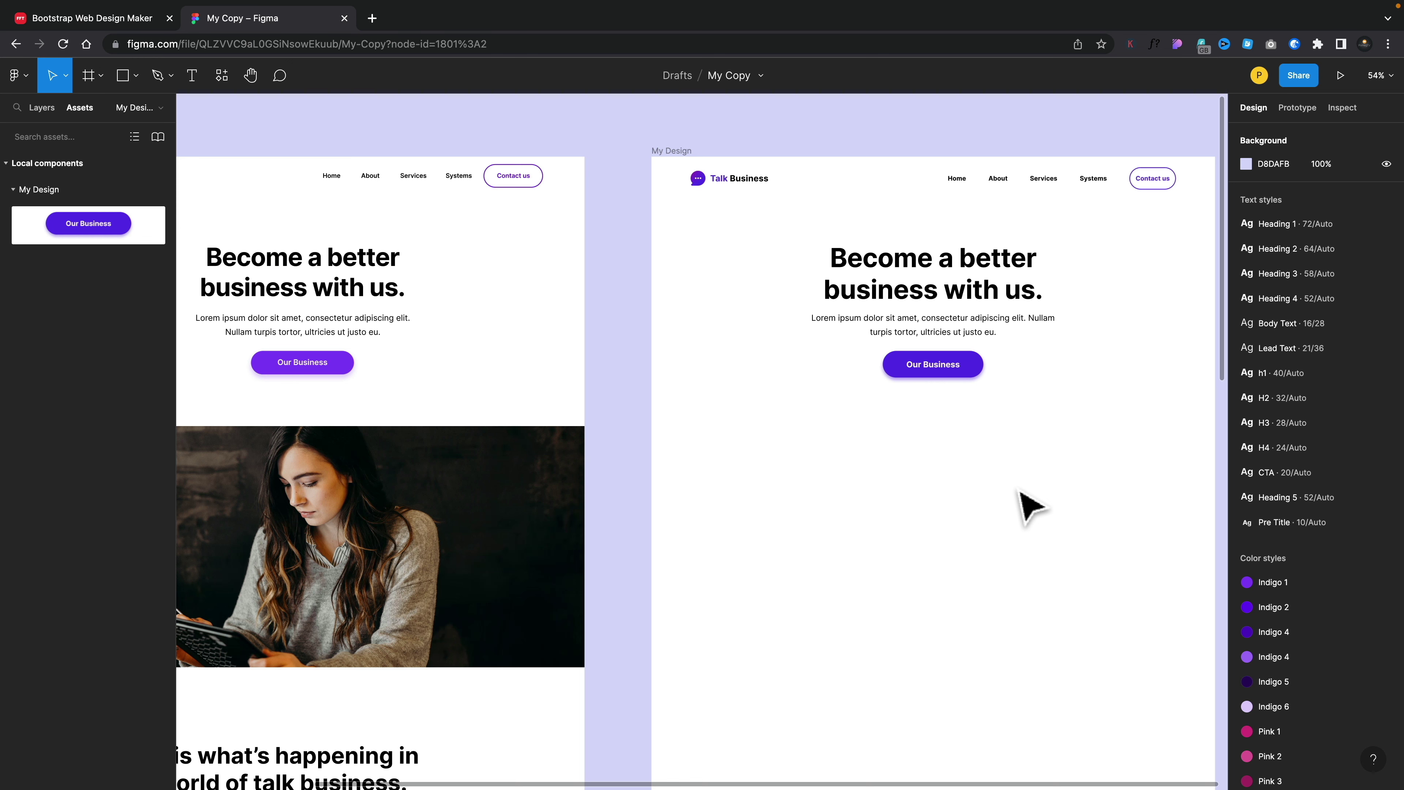
Draw a full-width rectangle of about 1440 × 626 below the hero button in the My Design frame.
{"action": "scroll", "coordinate": [893, 539], "scroll_direction": "down", "scroll_amount": 3}
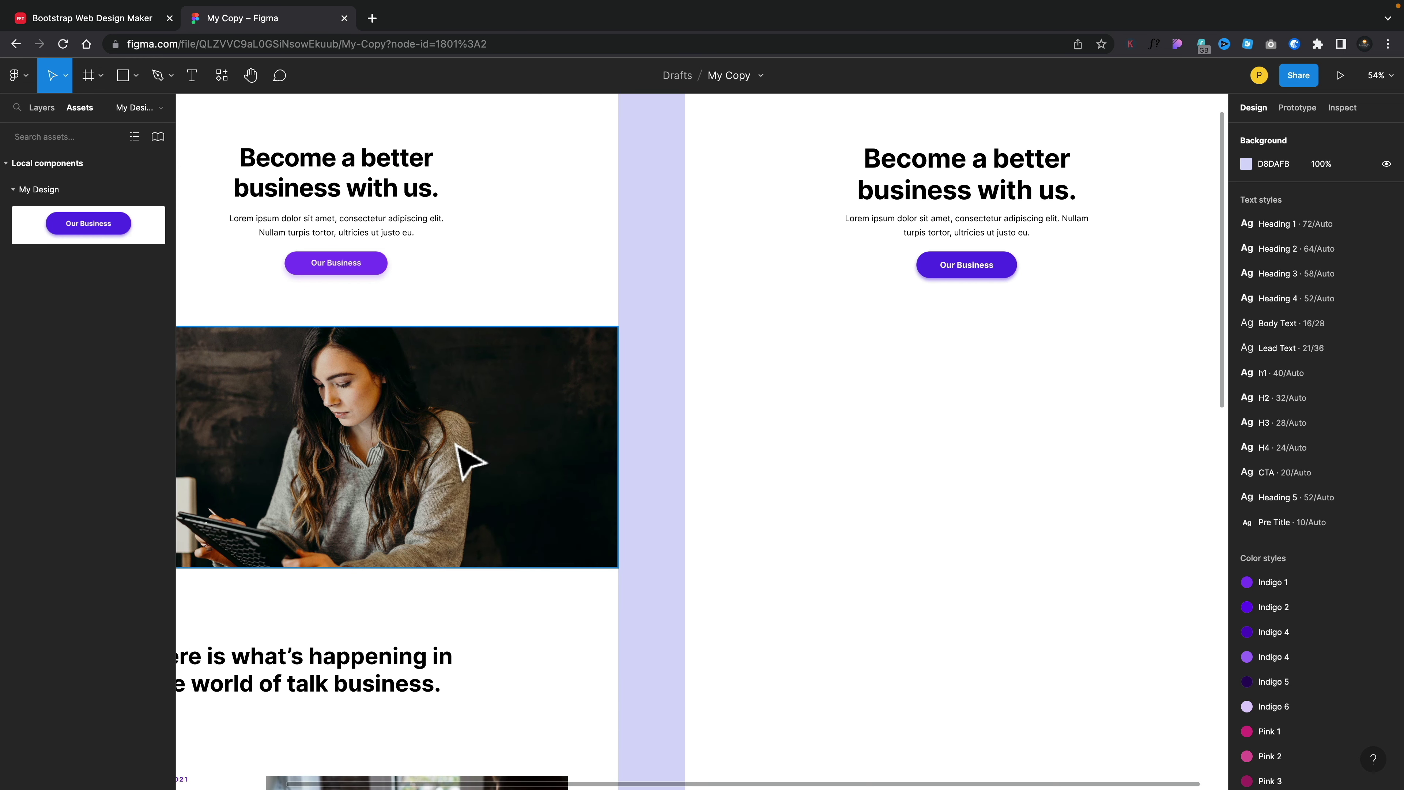
{"action": "scroll", "coordinate": [332, 437], "scroll_direction": "left", "scroll_amount": 3}
{"action": "scroll", "coordinate": [360, 470], "scroll_direction": "right", "scroll_amount": 8}
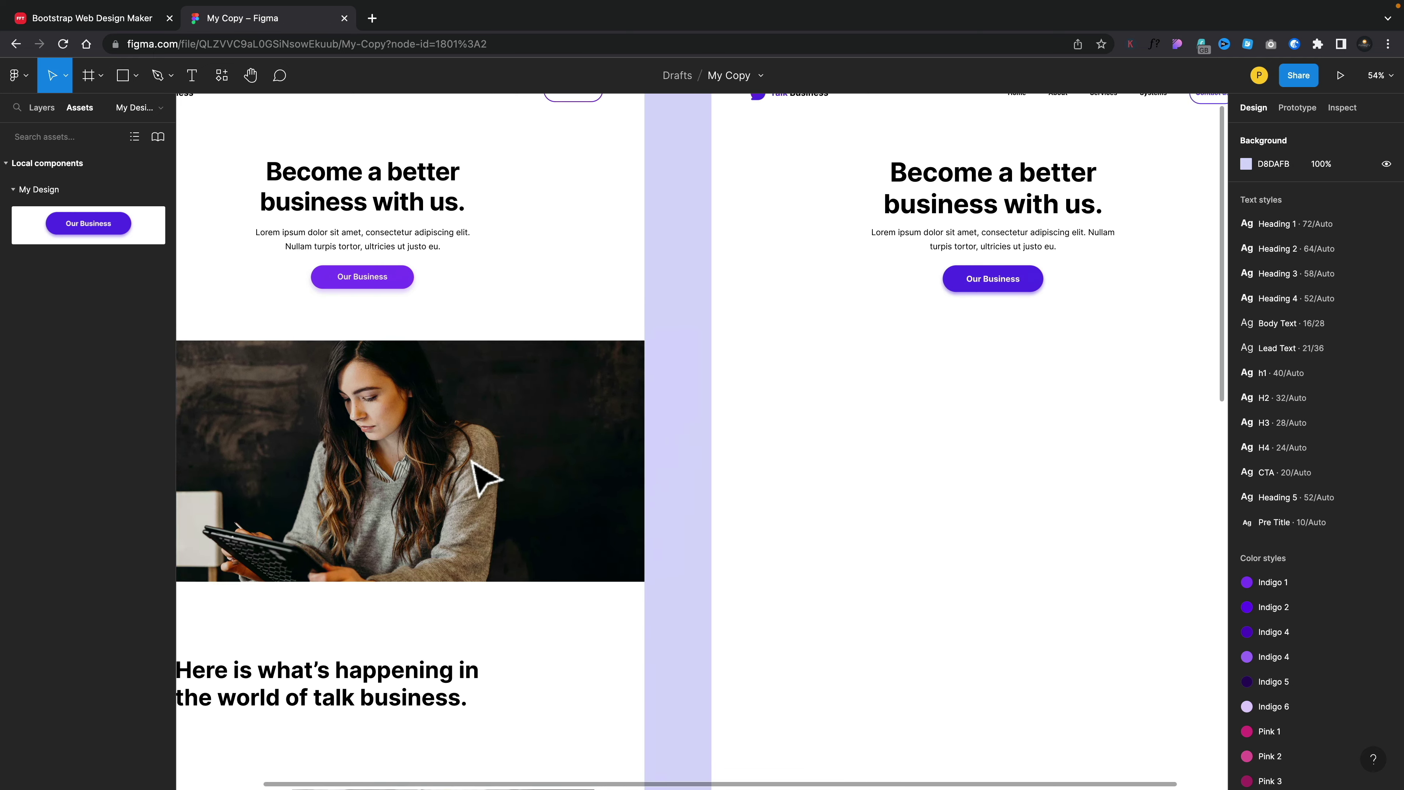
{"action": "scroll", "coordinate": [480, 476], "scroll_direction": "up", "scroll_amount": 1}
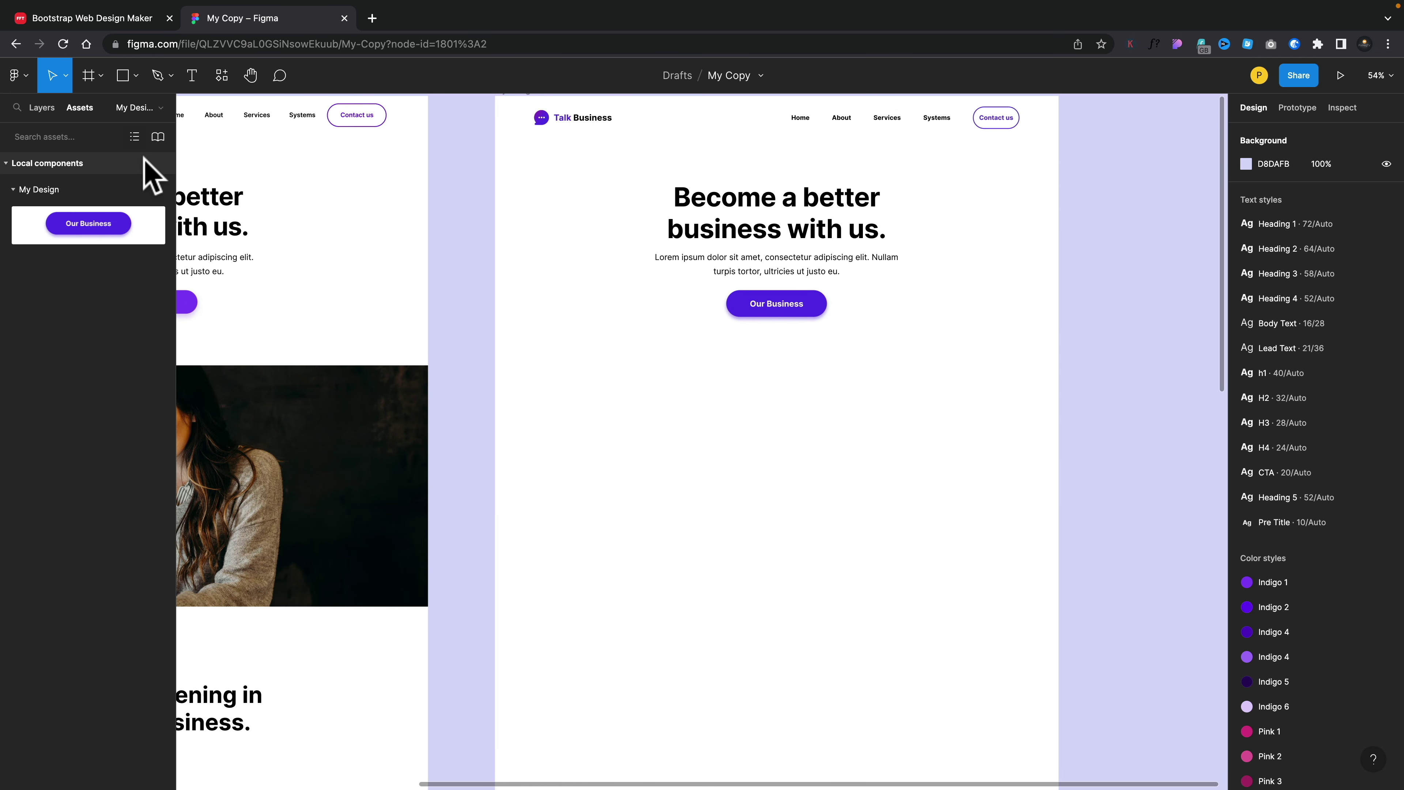
{"action": "key", "text": "r"}
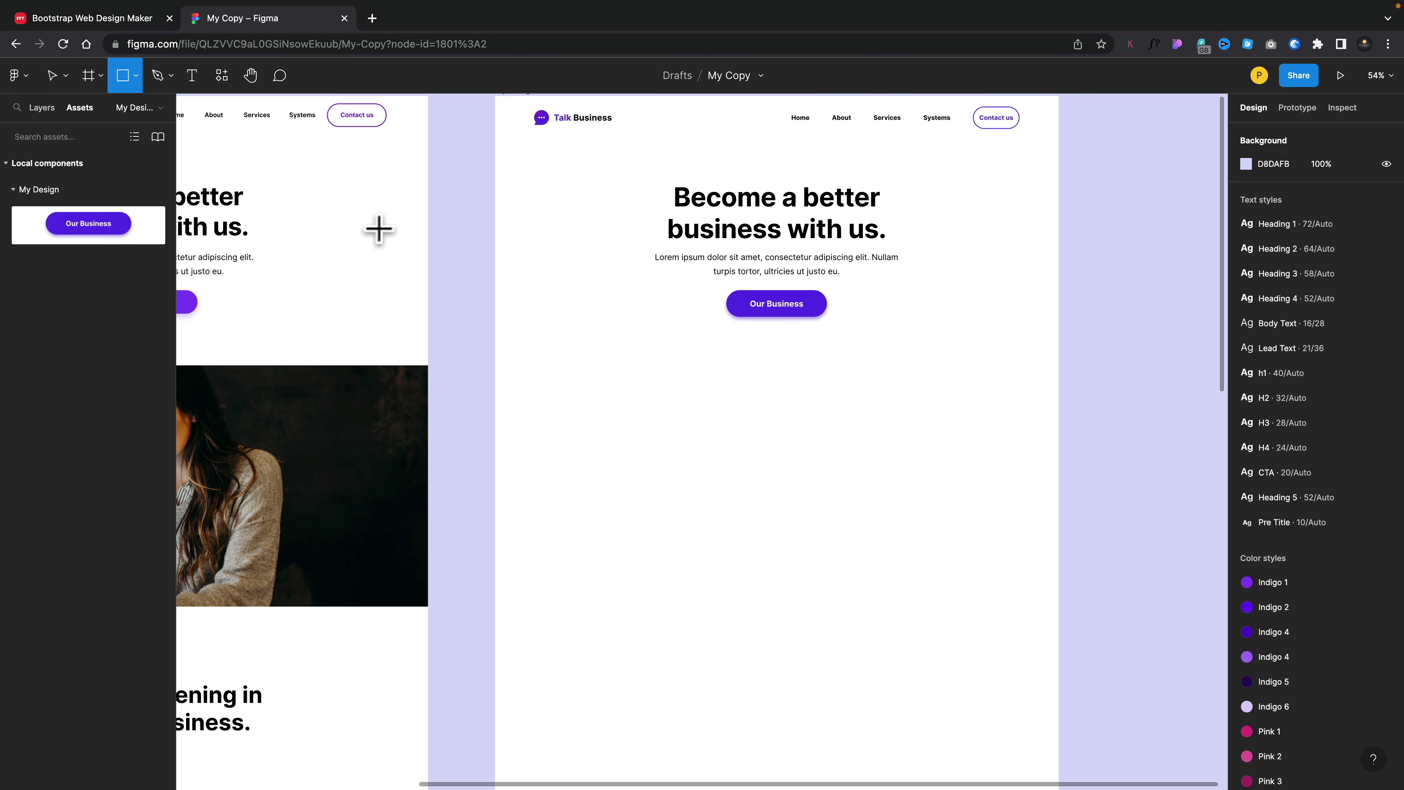
{"action": "mouse_move", "coordinate": [495, 359]}
{"action": "left_mouse_down"}
{"action": "mouse_move", "coordinate": [1057, 584]}
{"action": "mouse_move", "coordinate": [1057, 603]}
{"action": "left_mouse_up"}
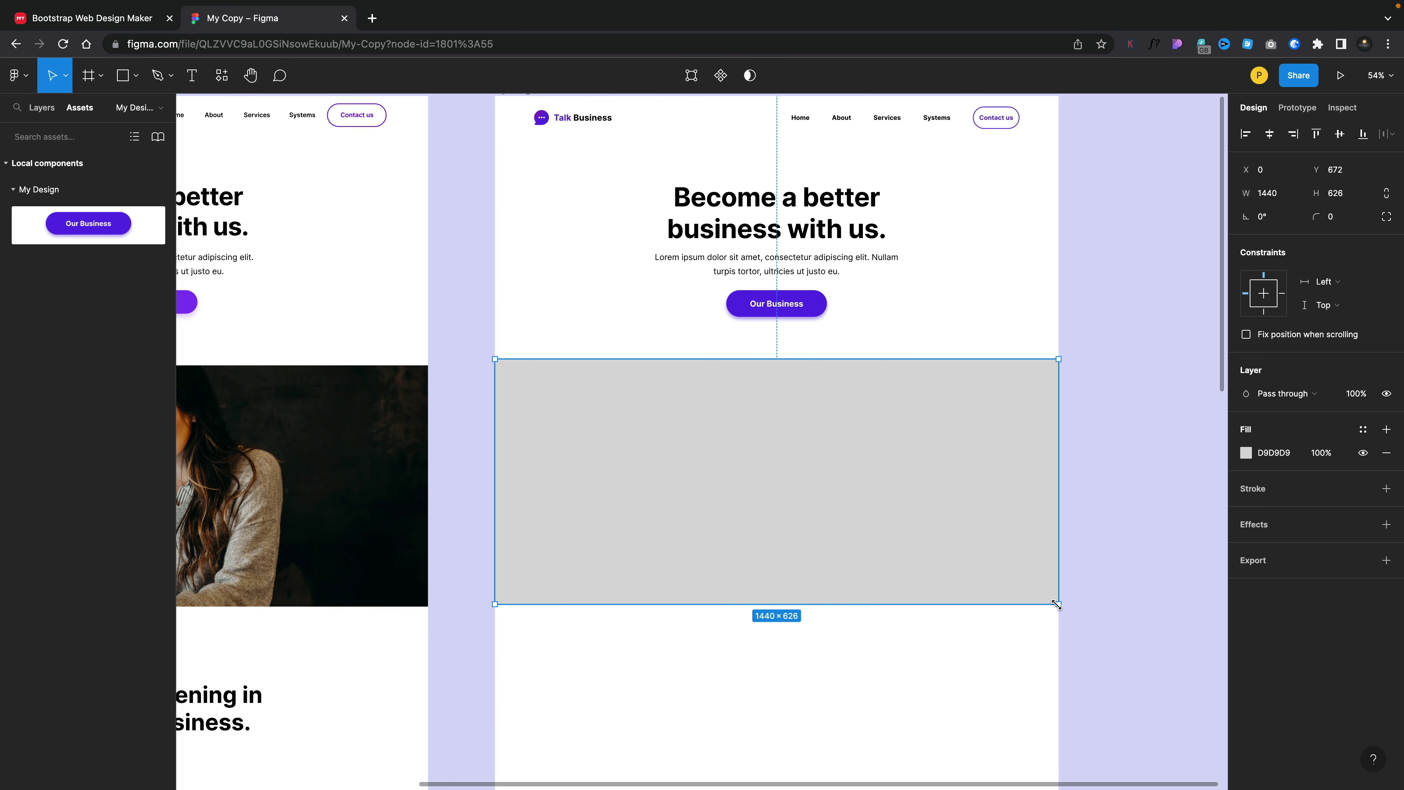
Set the height of the new full-width rectangle to 630.
{"action": "left_click", "coordinate": [796, 407]}
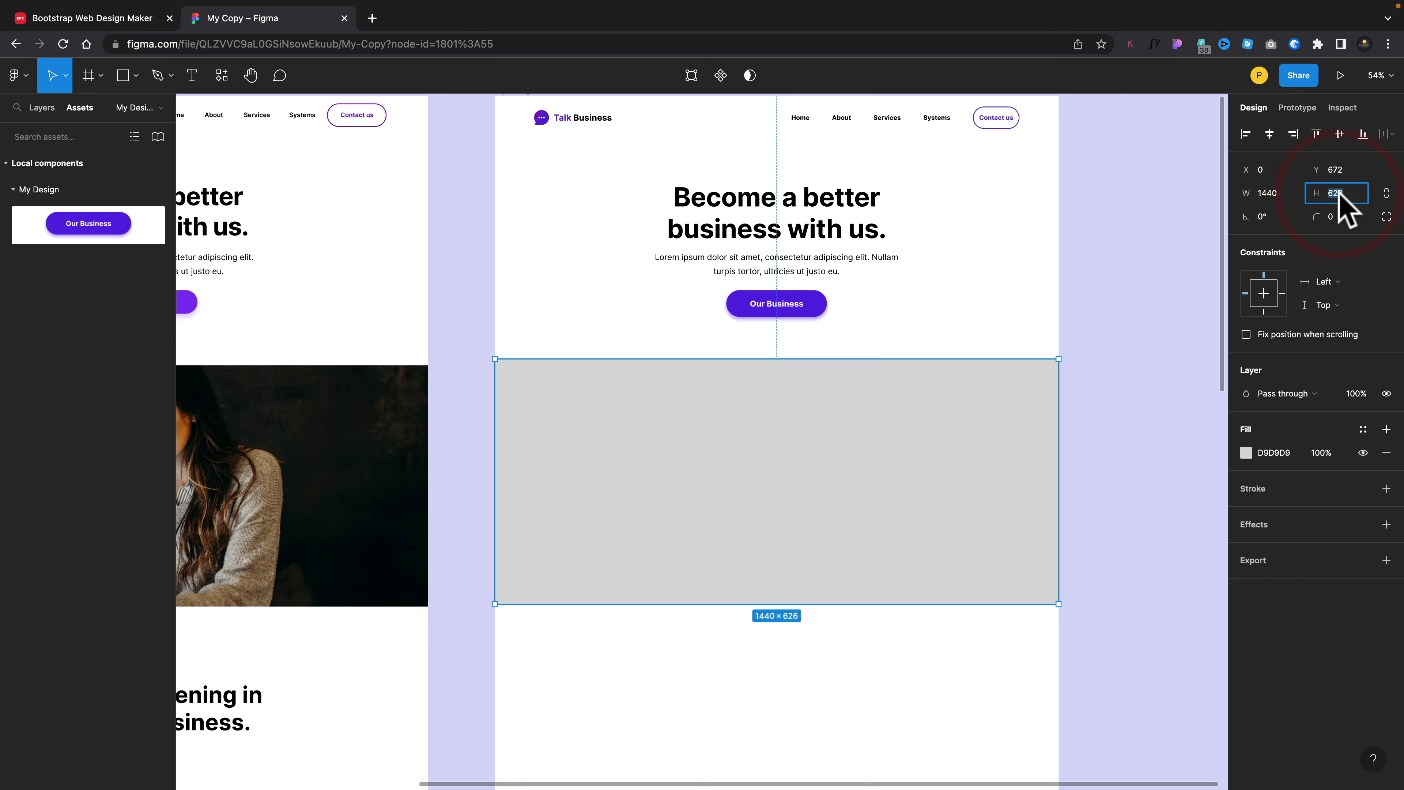
{"action": "type", "text": "630"}
{"action": "key", "text": "Return"}
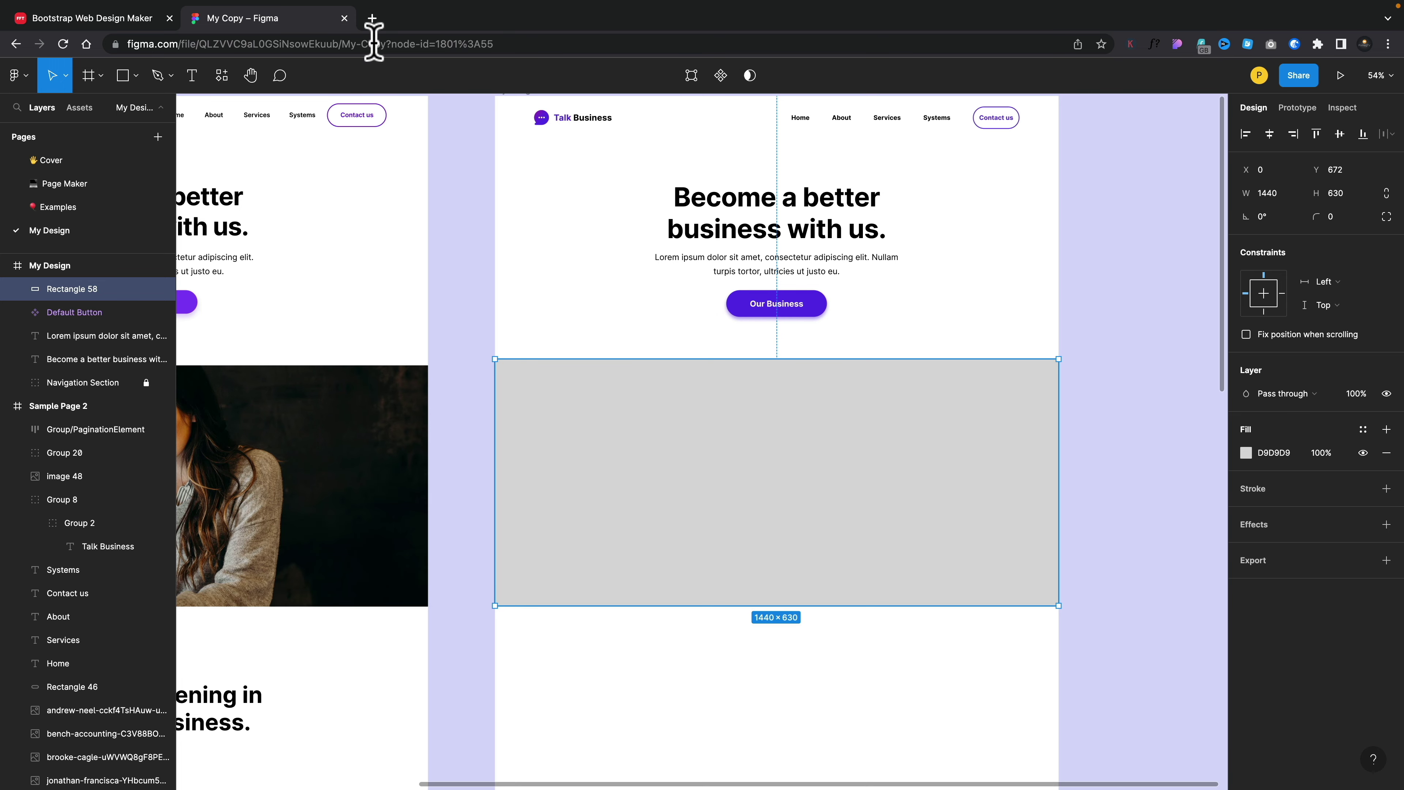
Open the Pexels website in a new browser tab and search it for "woman with laptop".
{"action": "left_click", "coordinate": [371, 18]}
{"action": "left_click", "coordinate": [364, 43]}
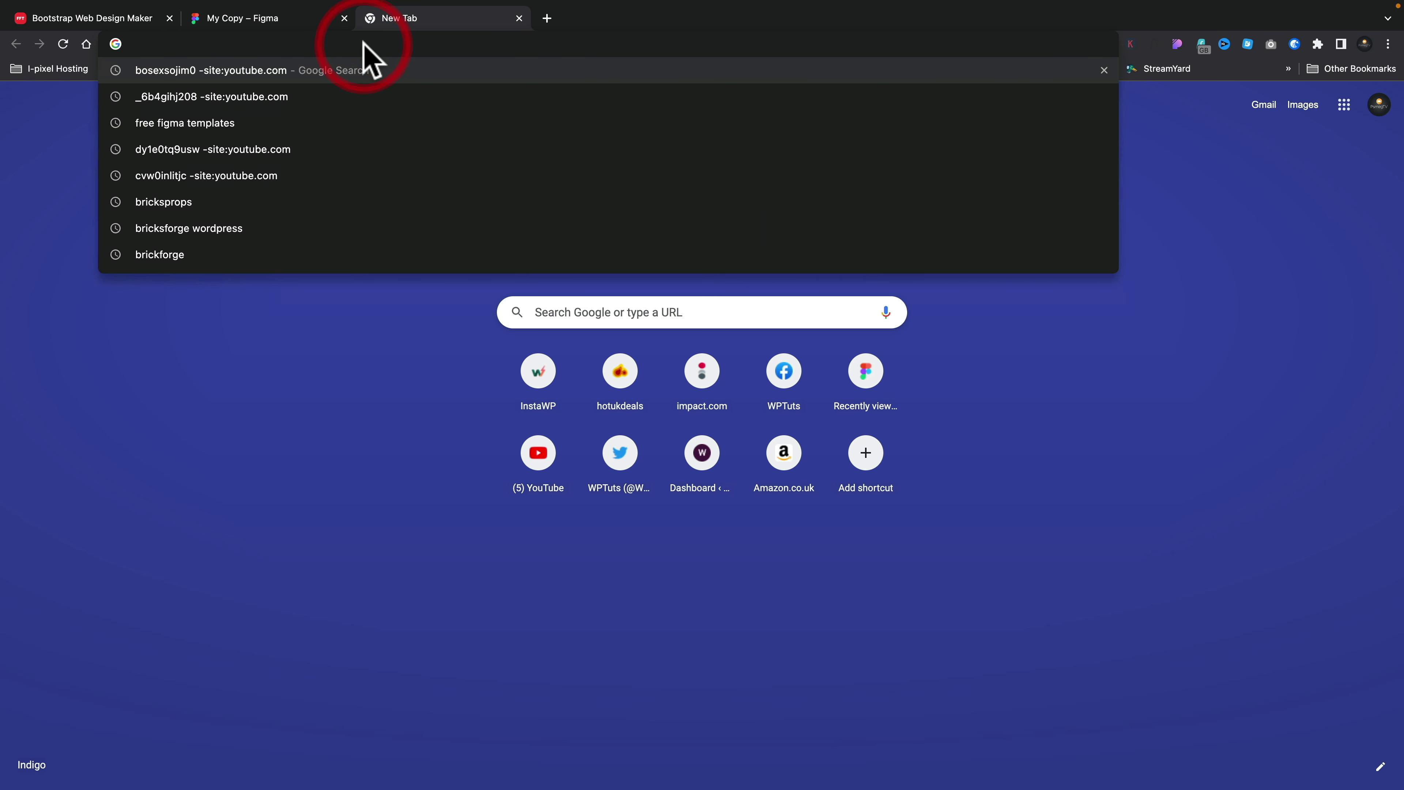
{"action": "type", "text": "pexels"}
{"action": "key", "text": "Return"}
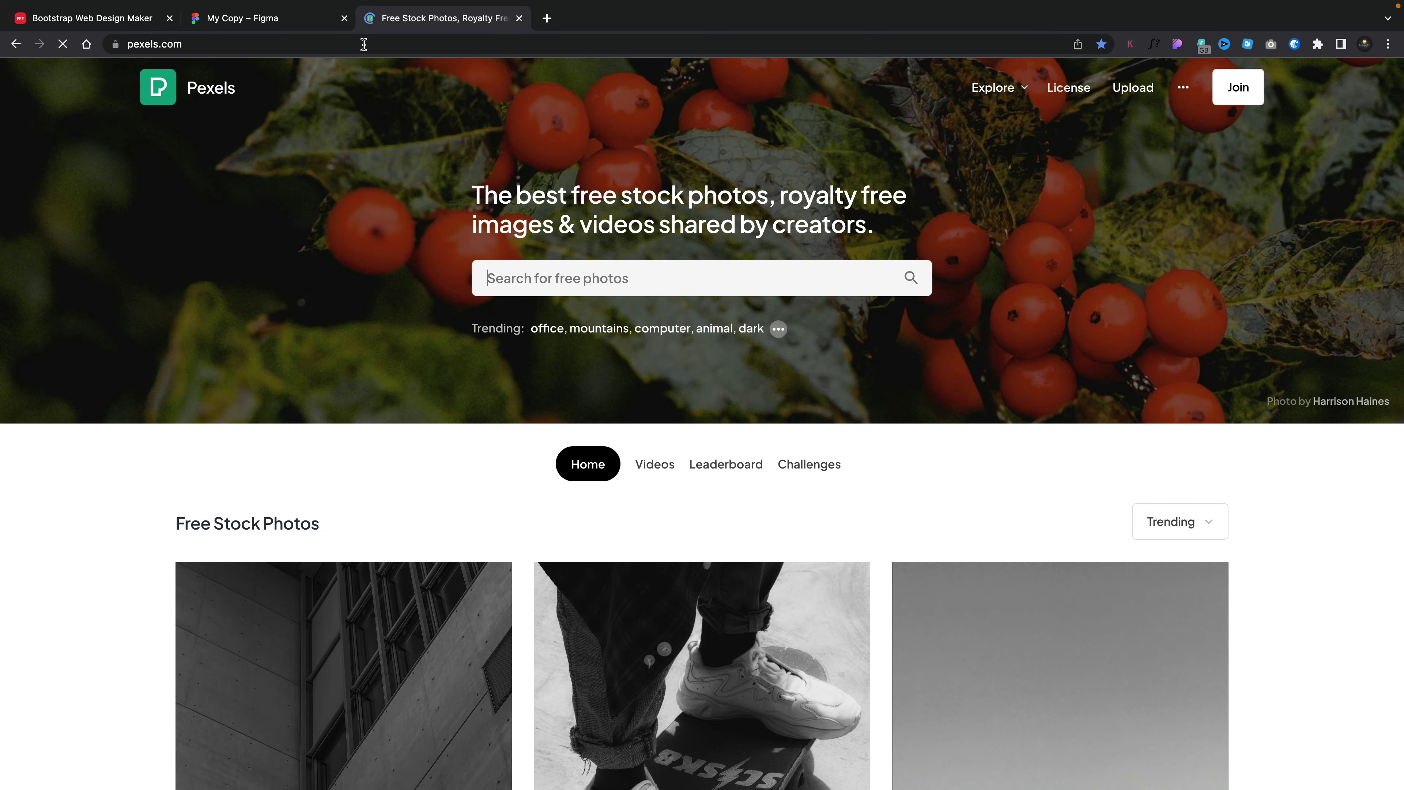
{"action": "left_click", "coordinate": [544, 279]}
{"action": "type", "text": "woman wi"}
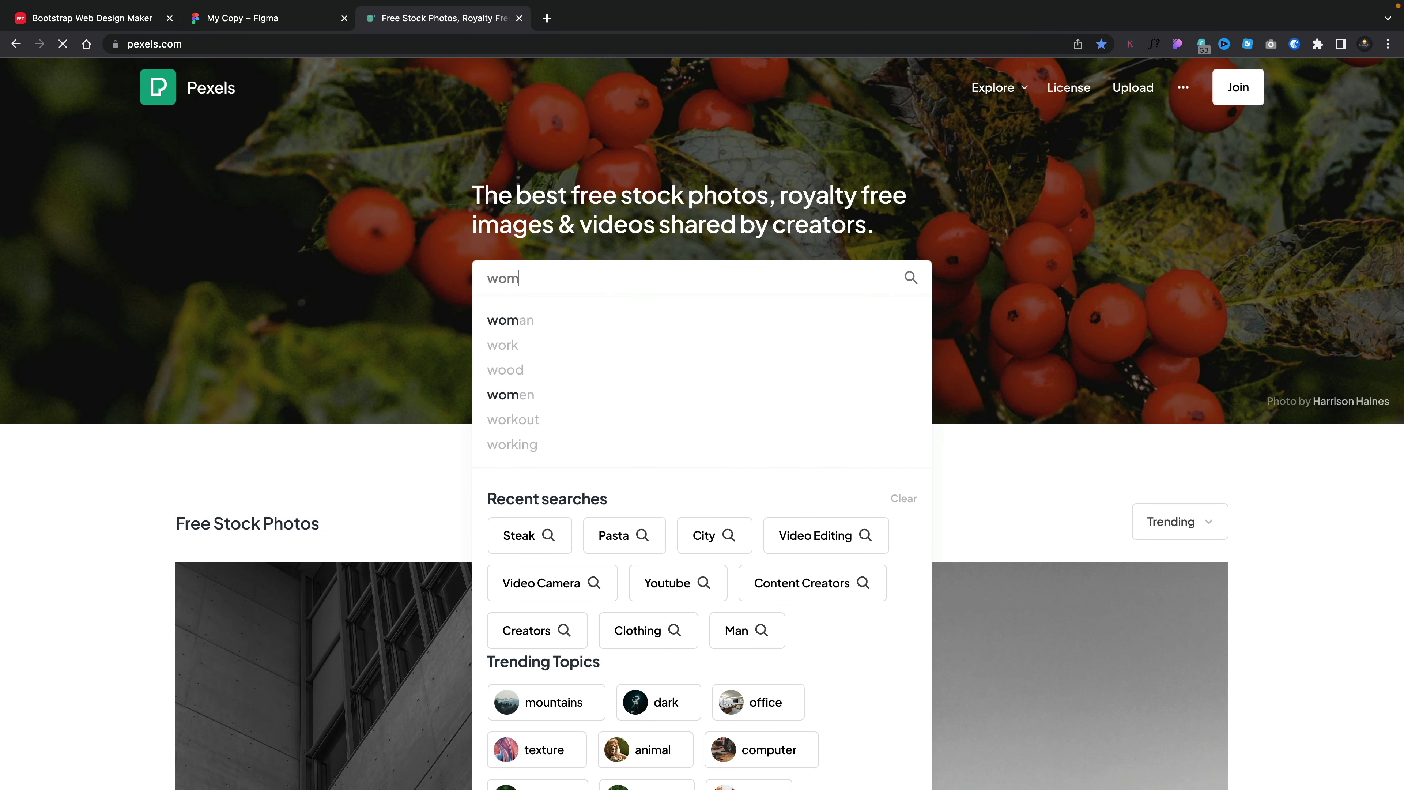
{"action": "type", "text": "th laptop"}
{"action": "key", "text": "Return"}
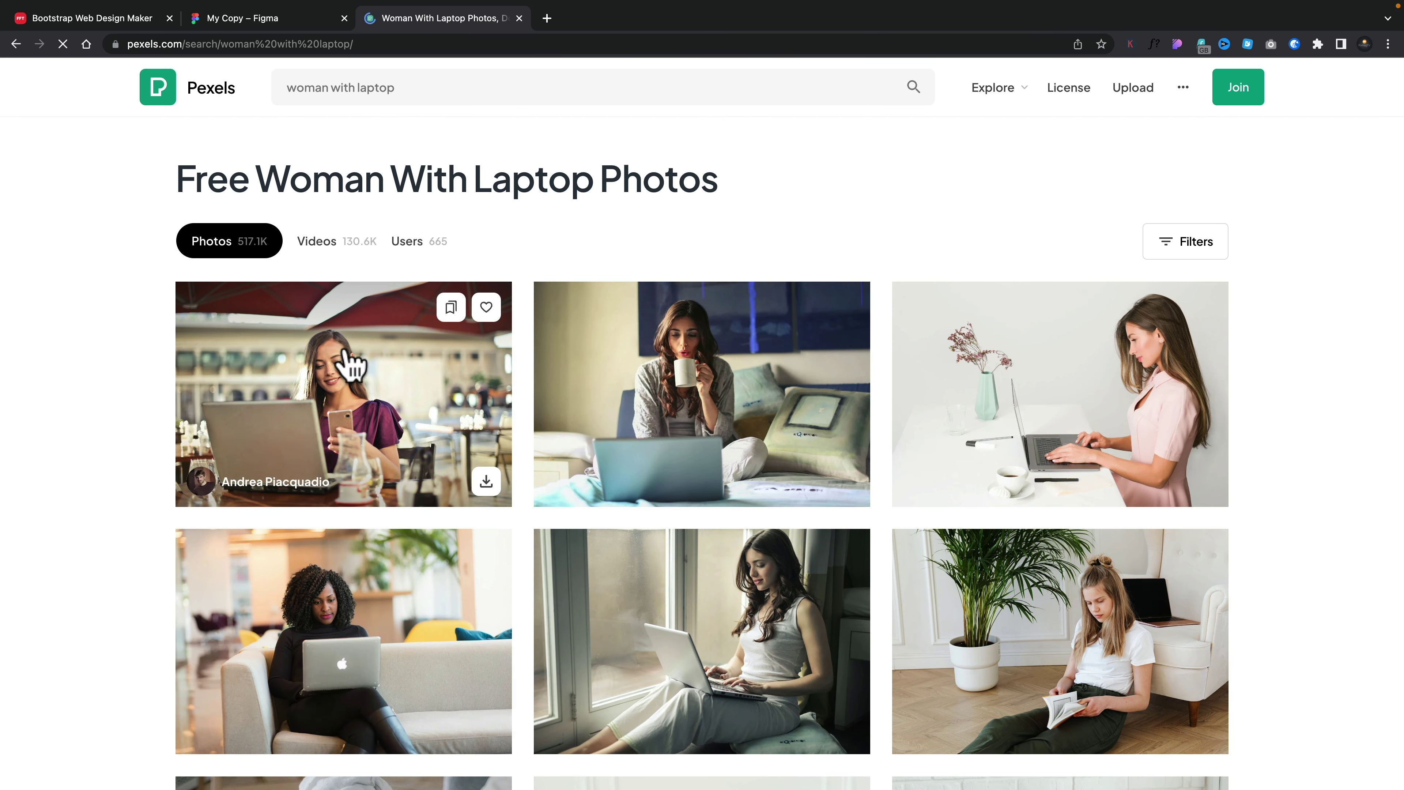
Filter the Pexels photo results to the Horizontal orientation.
{"action": "left_click", "coordinate": [1172, 242]}
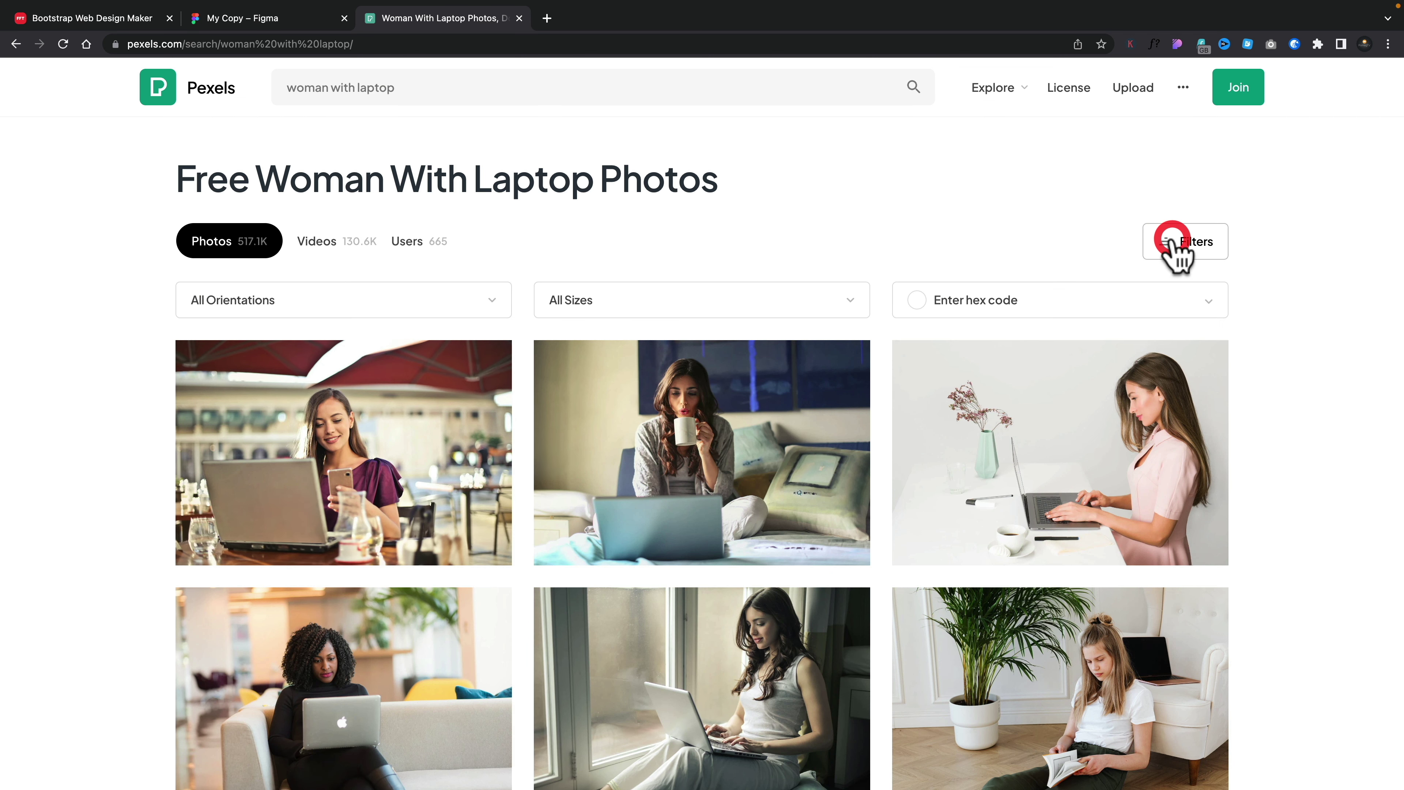
{"action": "left_click", "coordinate": [461, 305]}
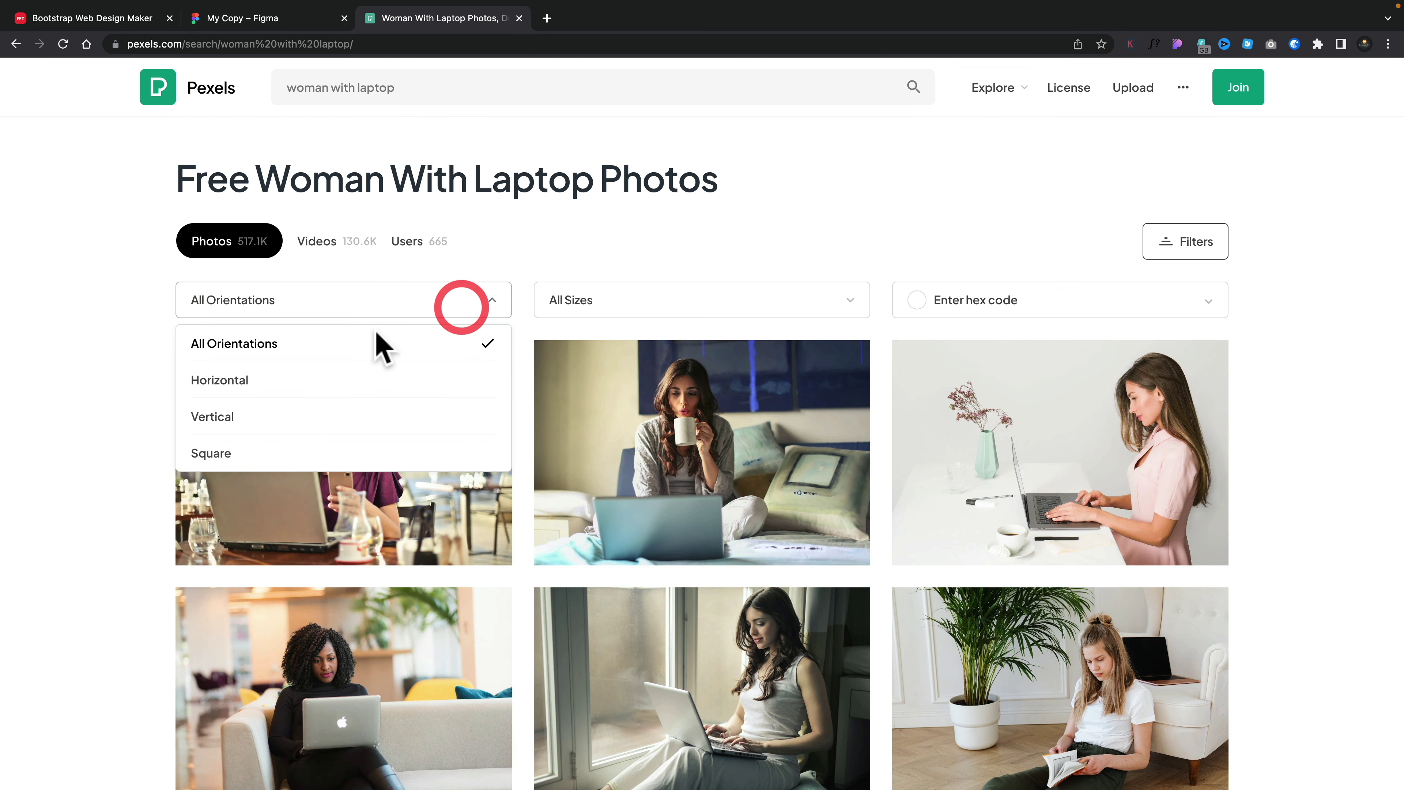
{"action": "left_click", "coordinate": [251, 390]}
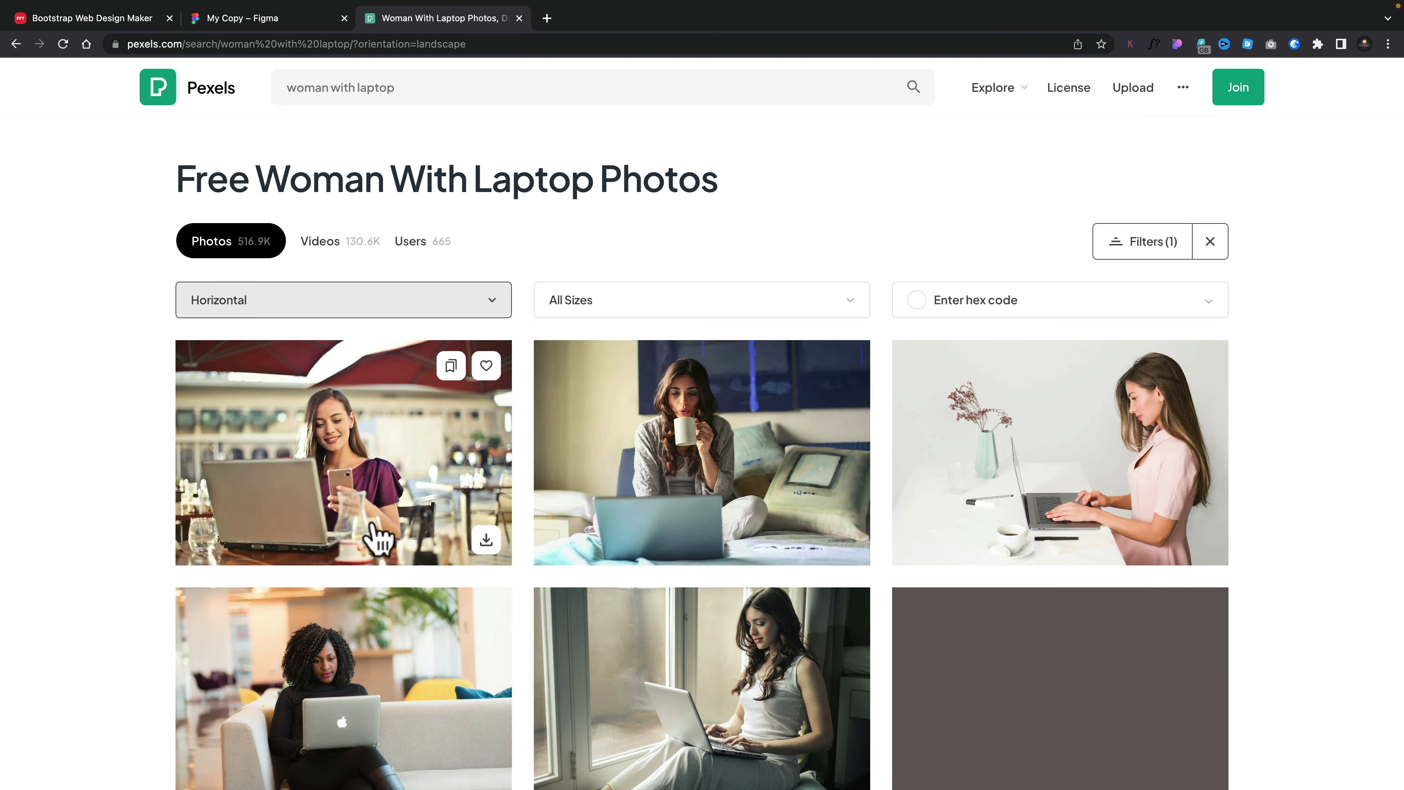
Copy the first result's photo of the woman in a purple shirt and paste it into the selected rectangle back in Figma.
{"action": "left_click", "coordinate": [351, 457]}
{"action": "right_click", "coordinate": [687, 351]}
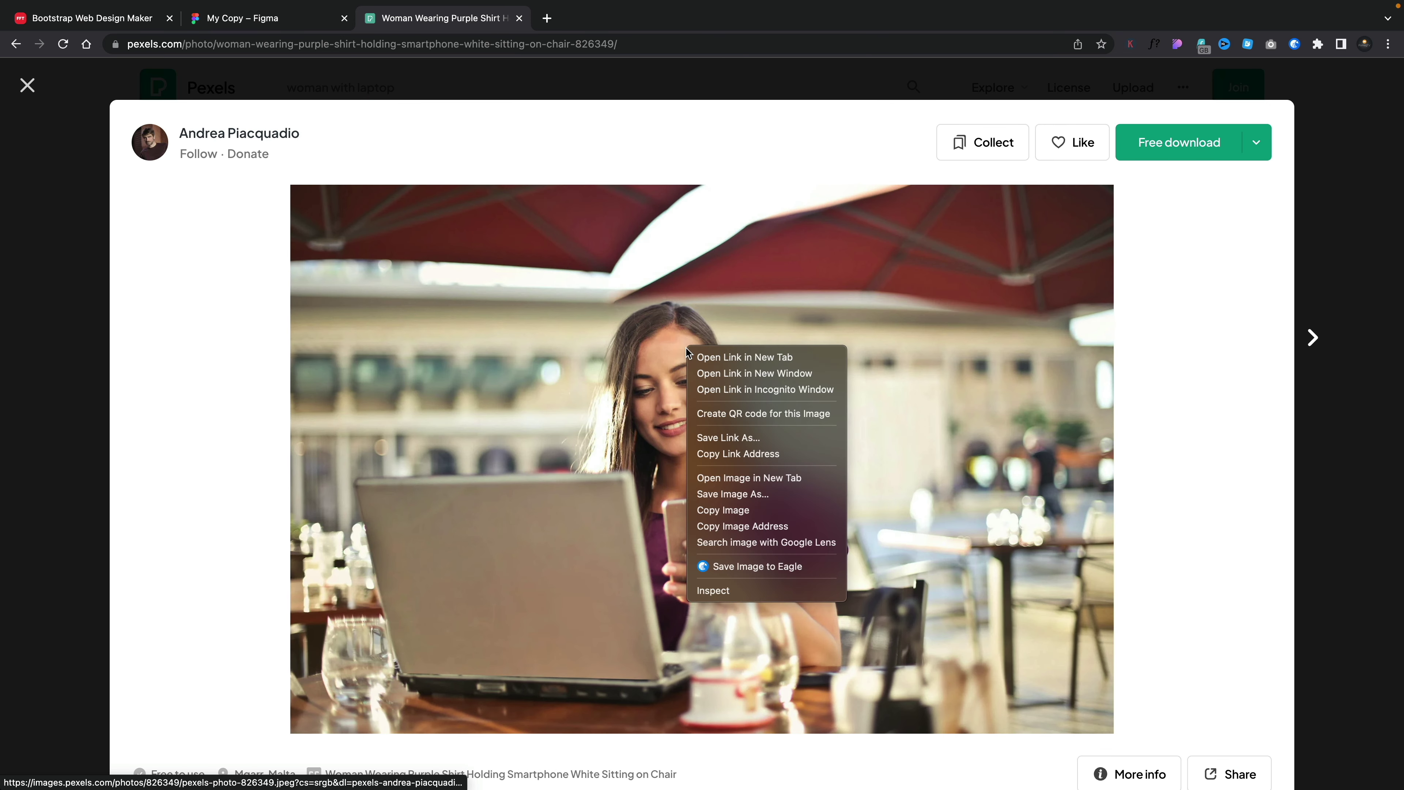
{"action": "left_click", "coordinate": [738, 509]}
{"action": "left_click", "coordinate": [293, 20]}
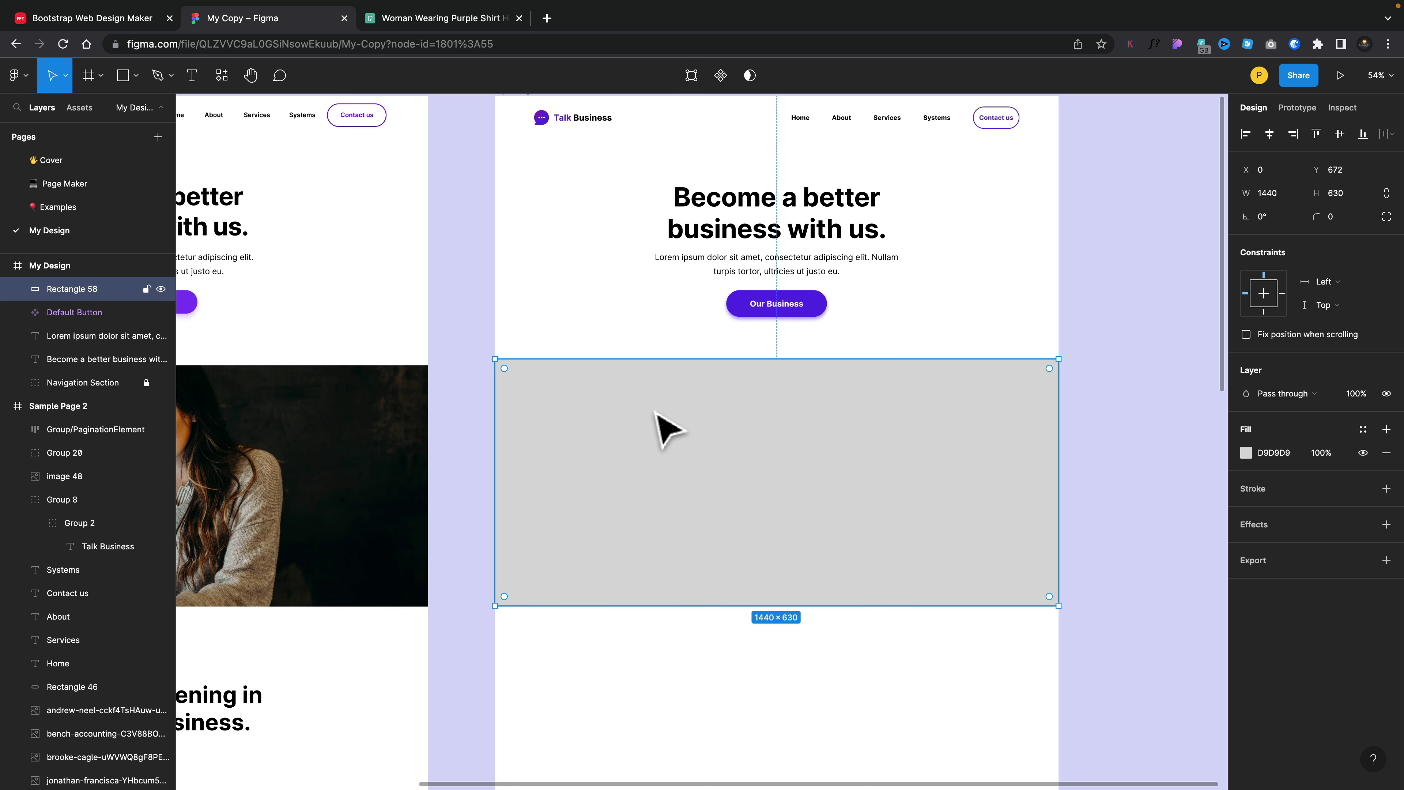
{"action": "key", "text": "super+v"}
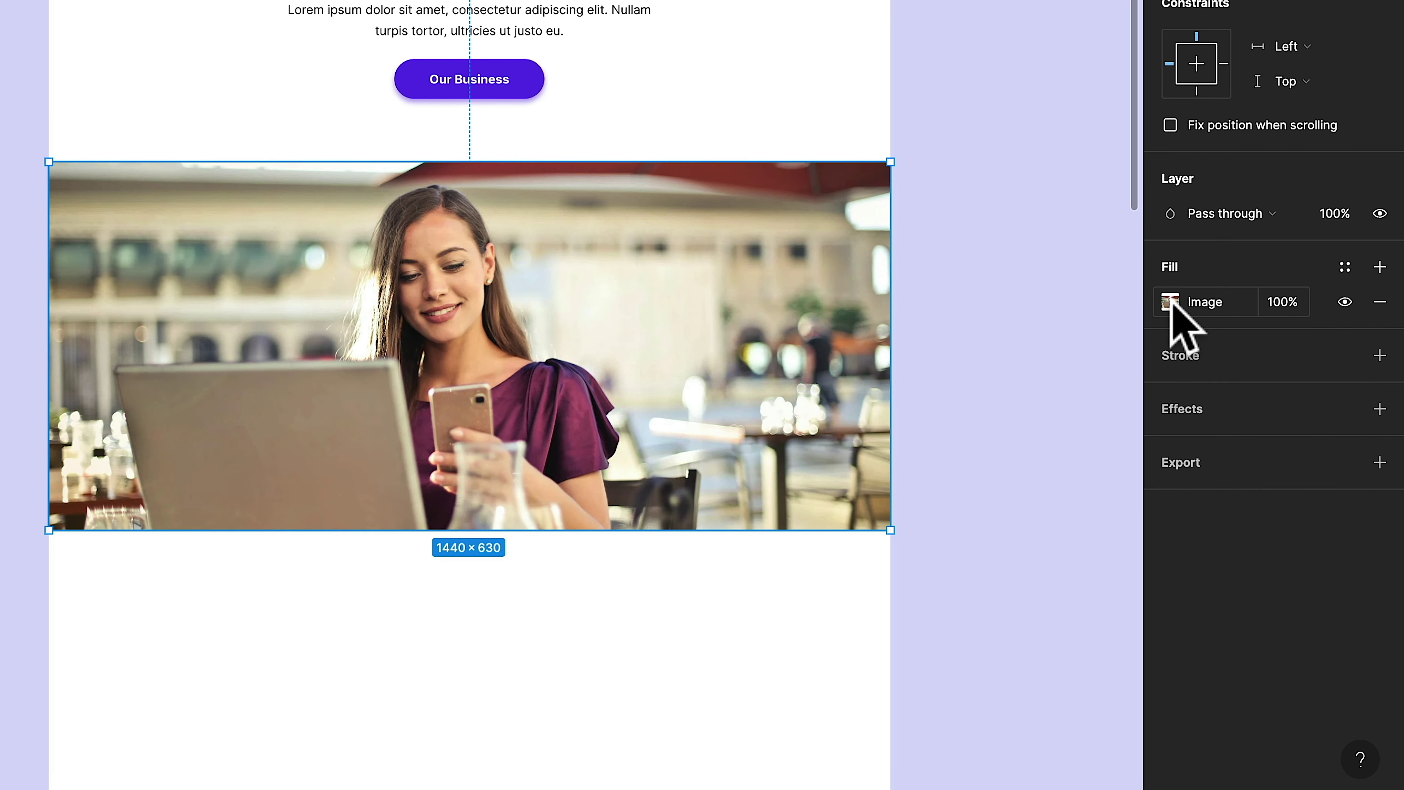
Try the Fit, Crop and Tile modes on the hero photo's image fill.
{"action": "left_click", "coordinate": [1170, 302]}
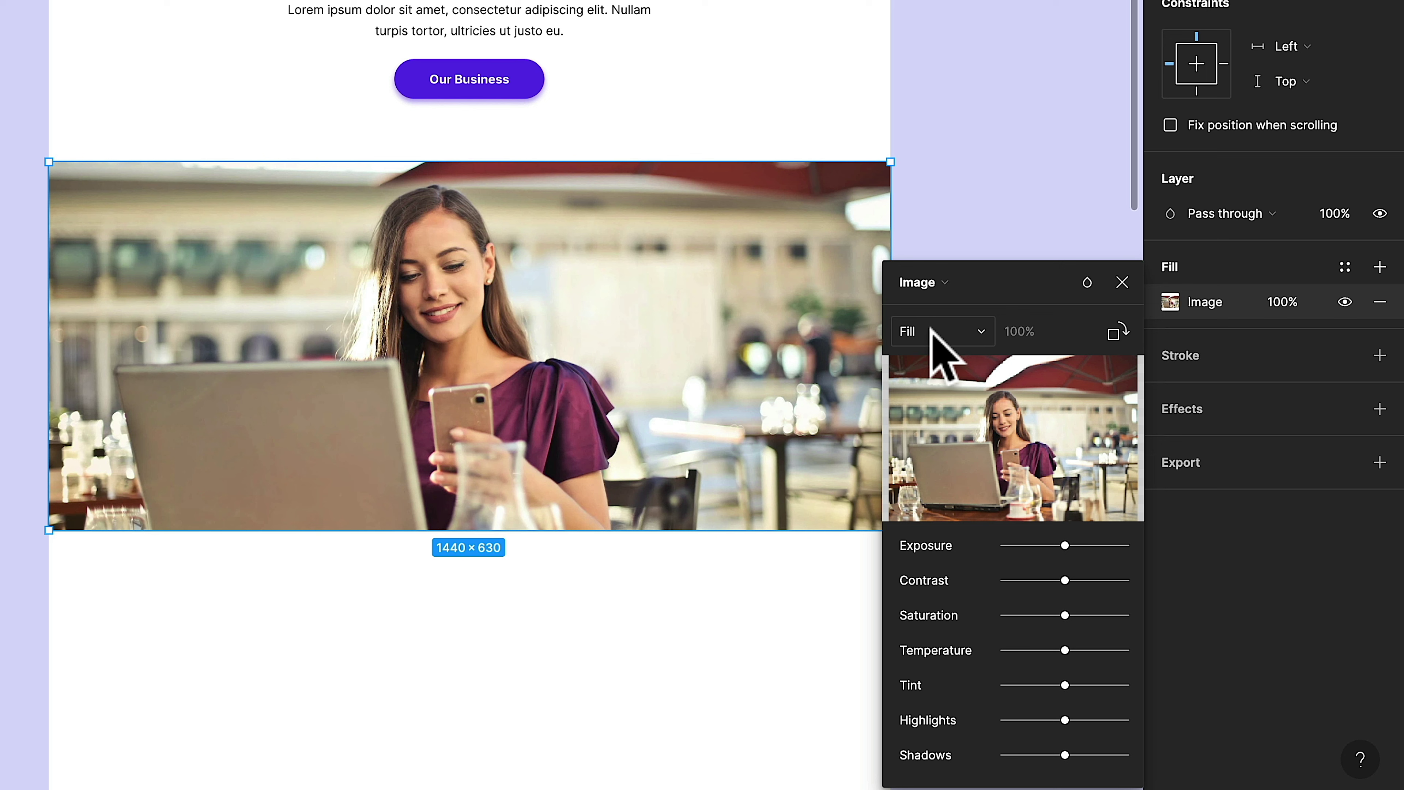
{"action": "left_click", "coordinate": [942, 332]}
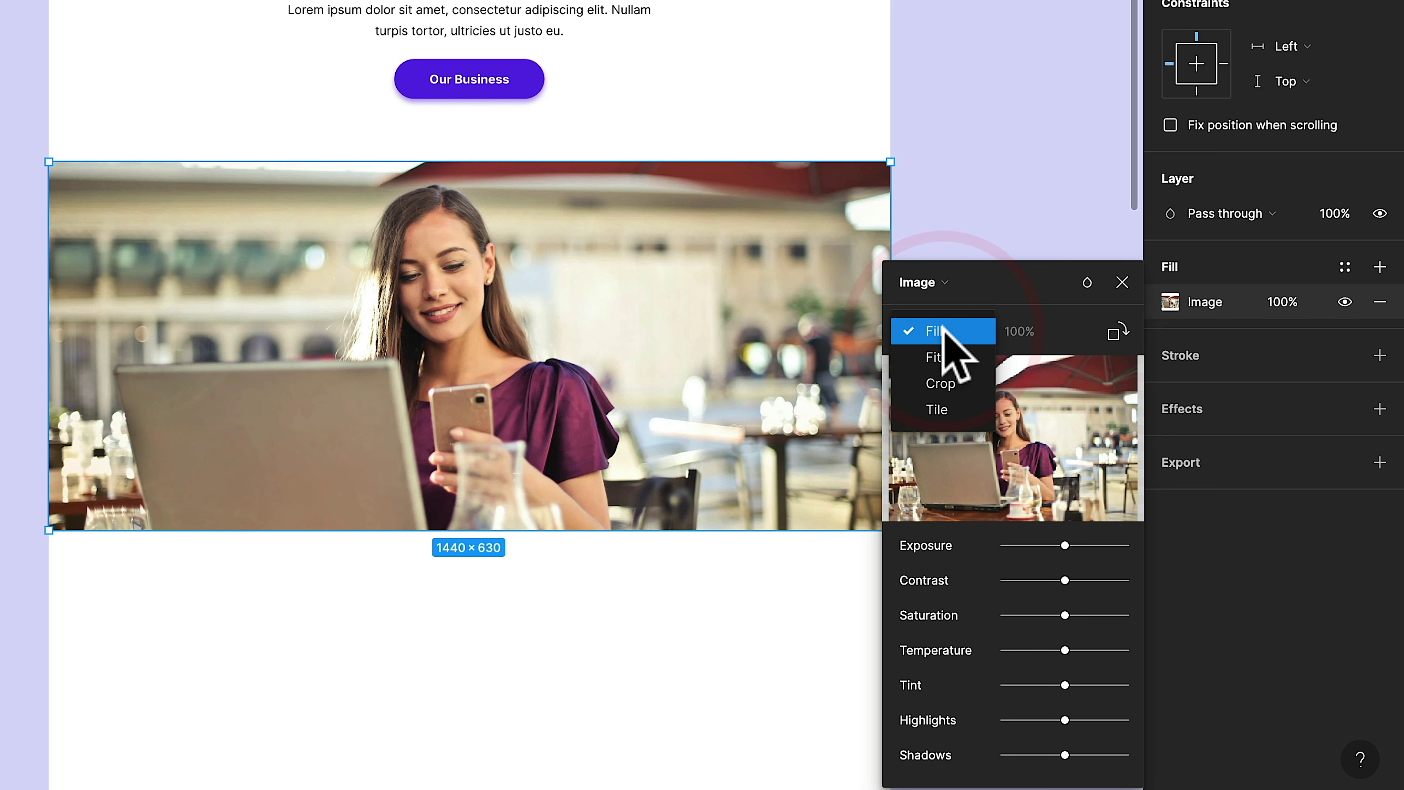
{"action": "left_click", "coordinate": [946, 358]}
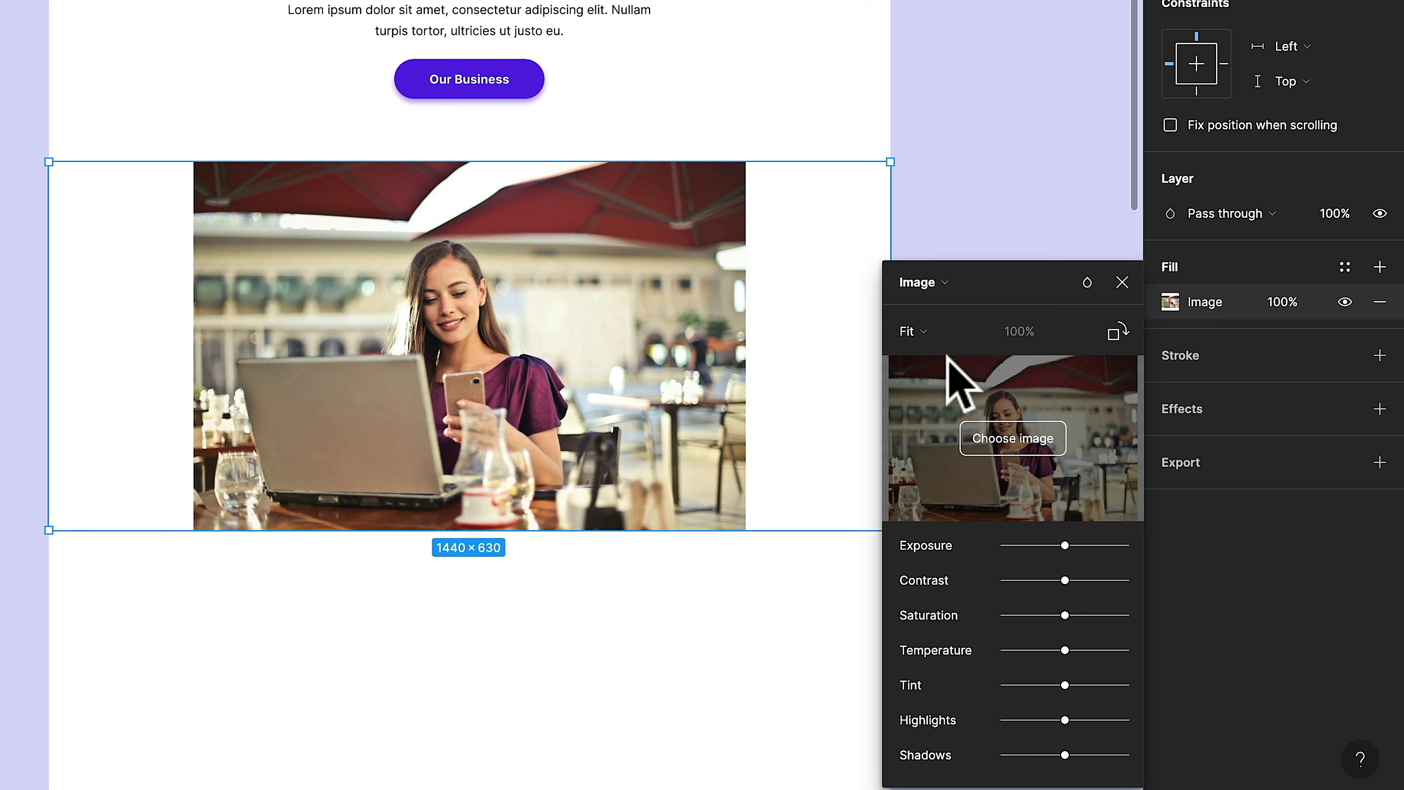
{"action": "left_click", "coordinate": [933, 339]}
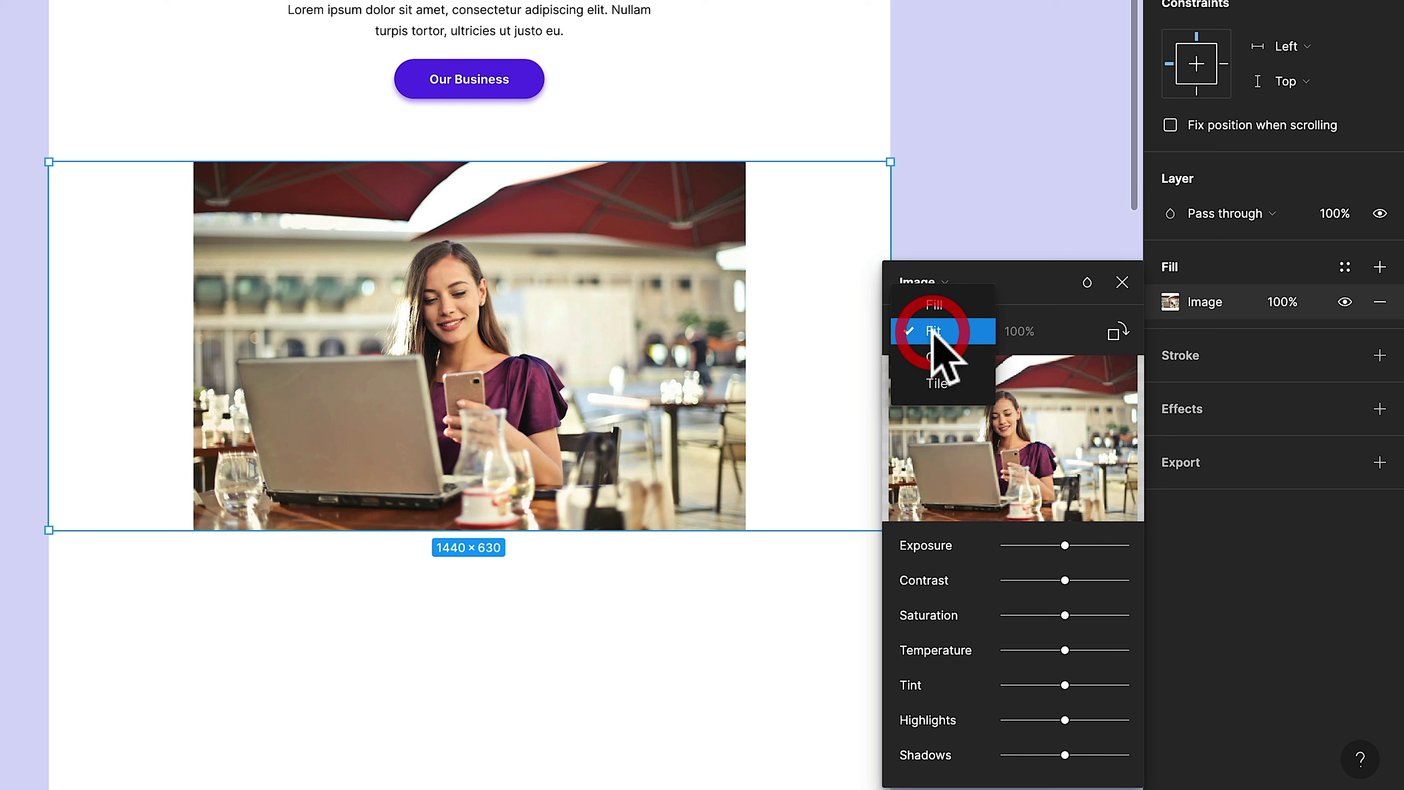
{"action": "left_click", "coordinate": [935, 347]}
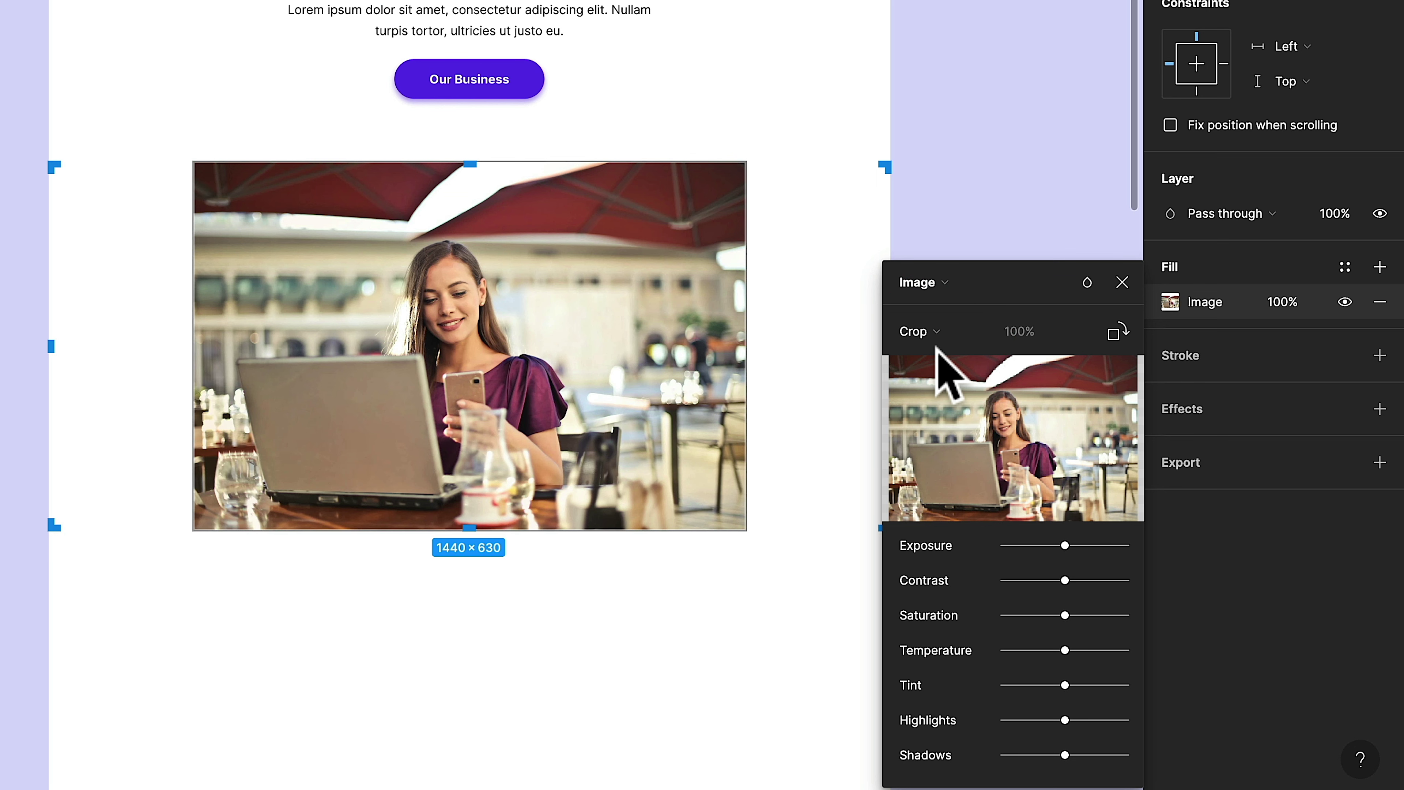
{"action": "left_click", "coordinate": [939, 336]}
{"action": "left_click", "coordinate": [944, 362]}
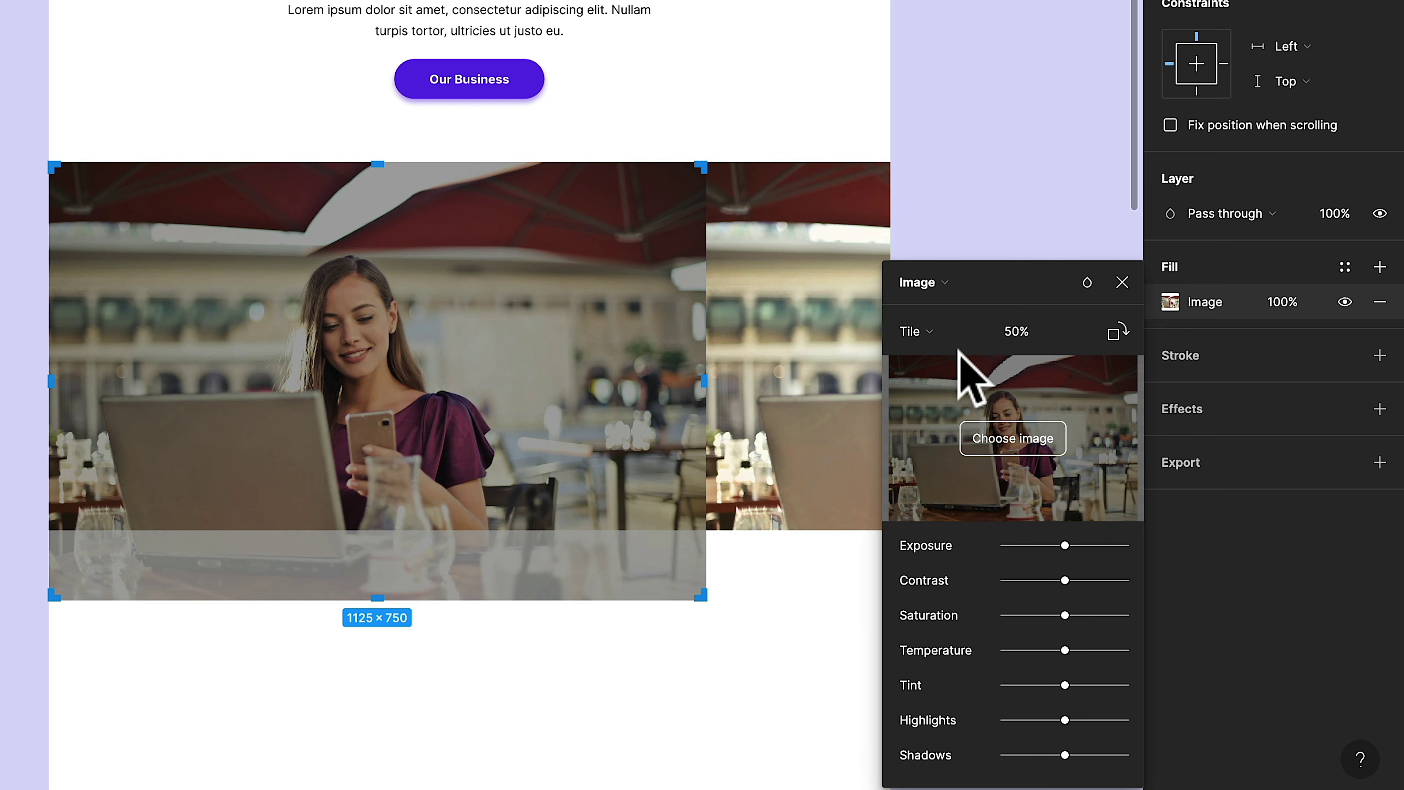
Switch the hero photo's image fill to Crop, enlarge the photo slightly and reposition it inside the rectangle.
{"action": "left_click", "coordinate": [946, 331]}
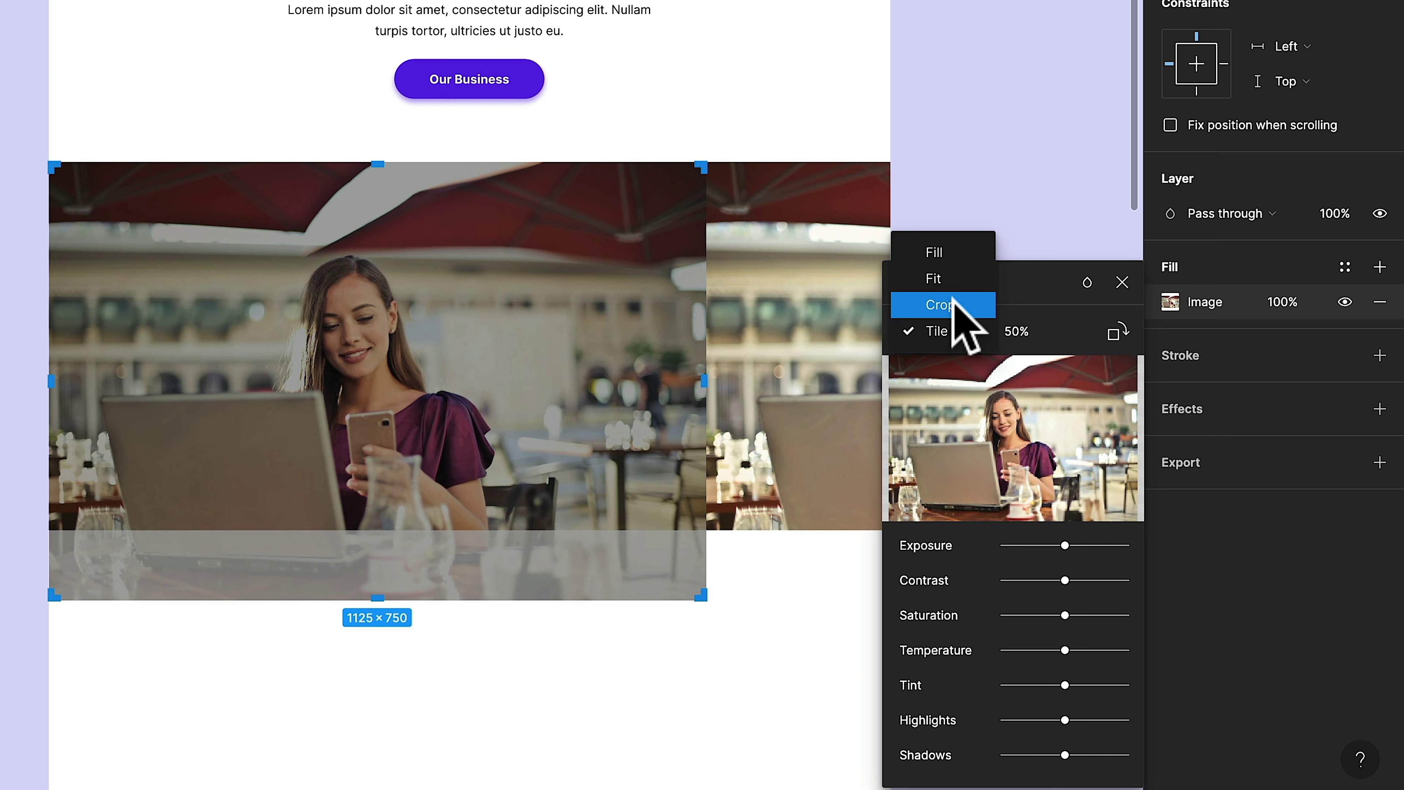
{"action": "left_click", "coordinate": [956, 304]}
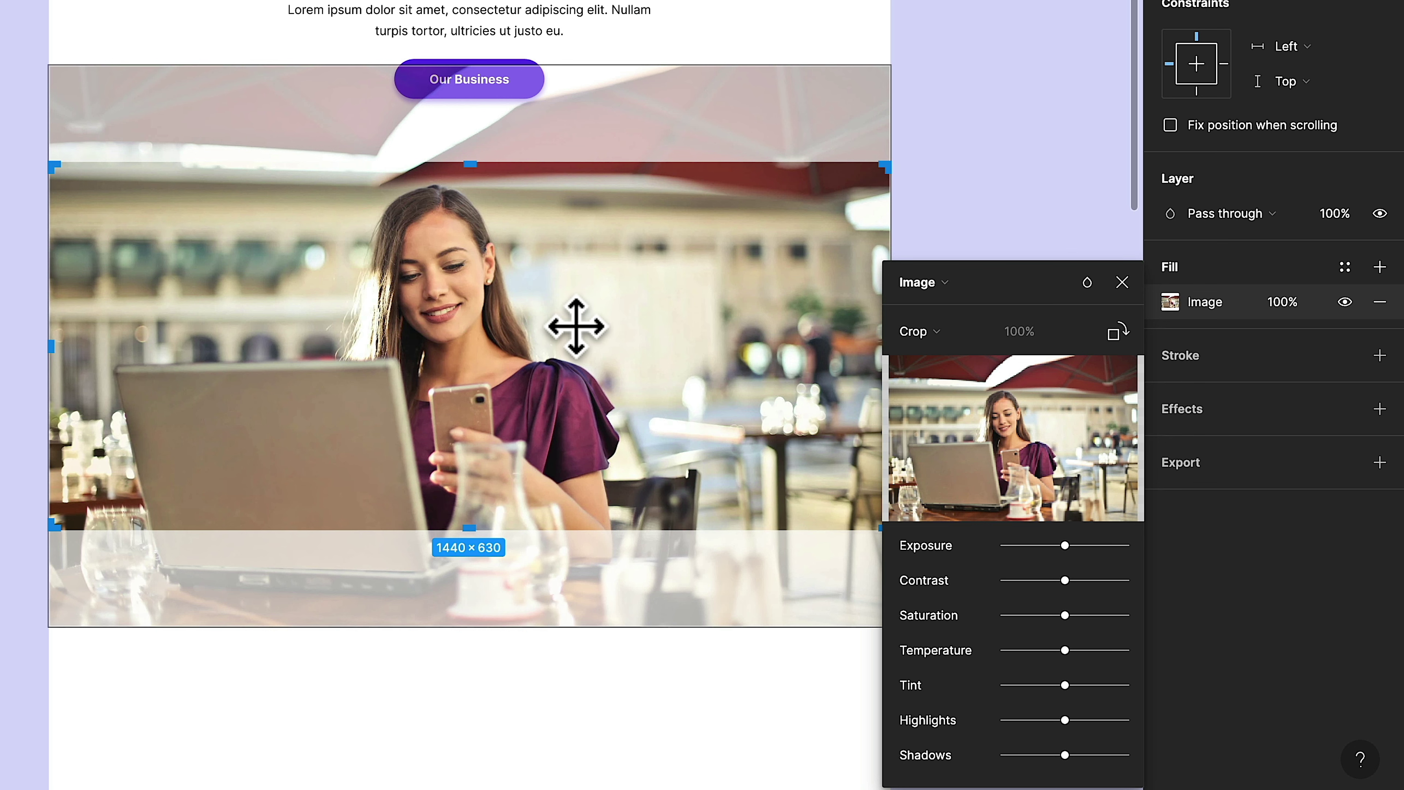
{"action": "left_click_drag", "start_coordinate": [574, 347], "coordinate": [568, 304]}
{"action": "left_click_drag", "start_coordinate": [896, 25], "coordinate": [914, 11]}
{"action": "left_click_drag", "start_coordinate": [651, 305], "coordinate": [642, 335]}
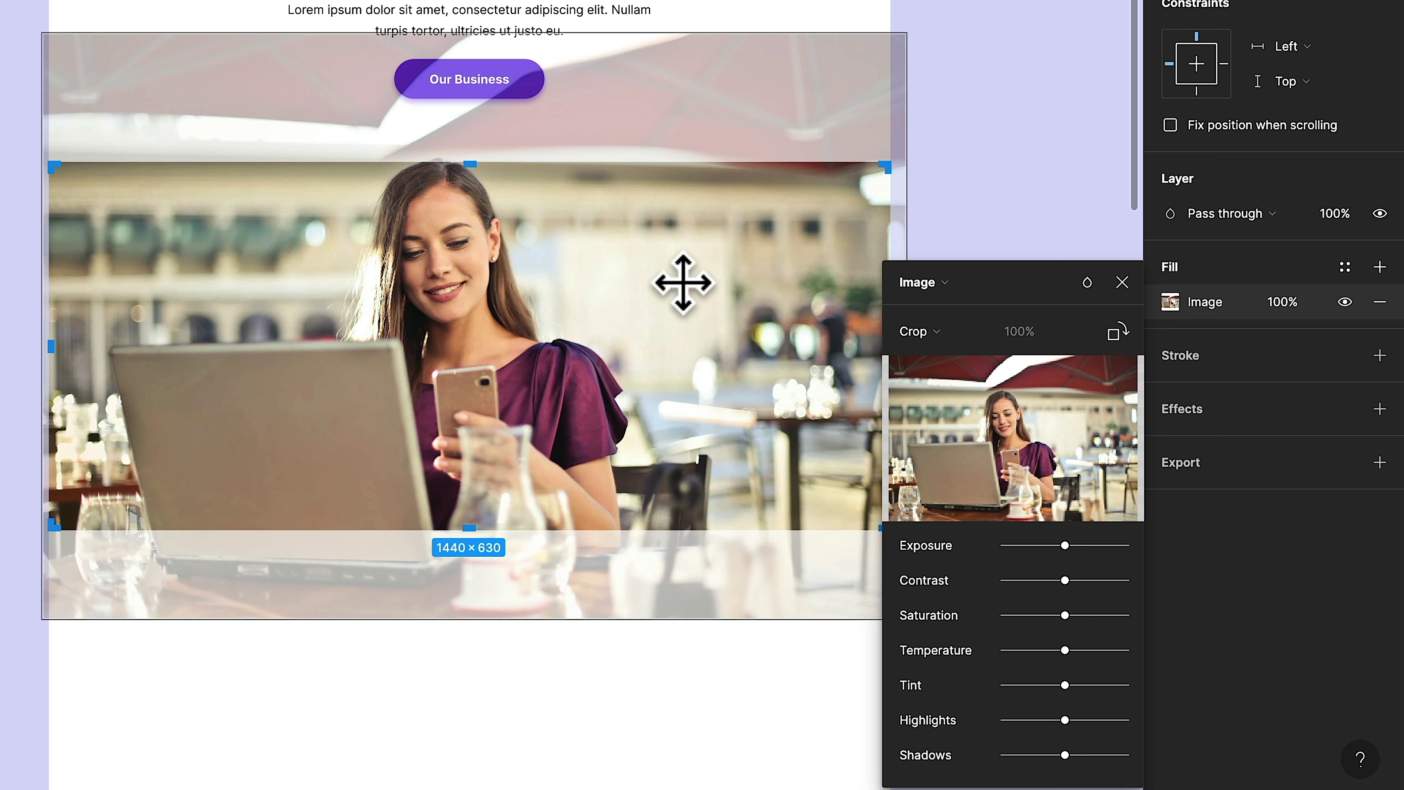
{"action": "left_click_drag", "start_coordinate": [684, 282], "coordinate": [683, 295]}
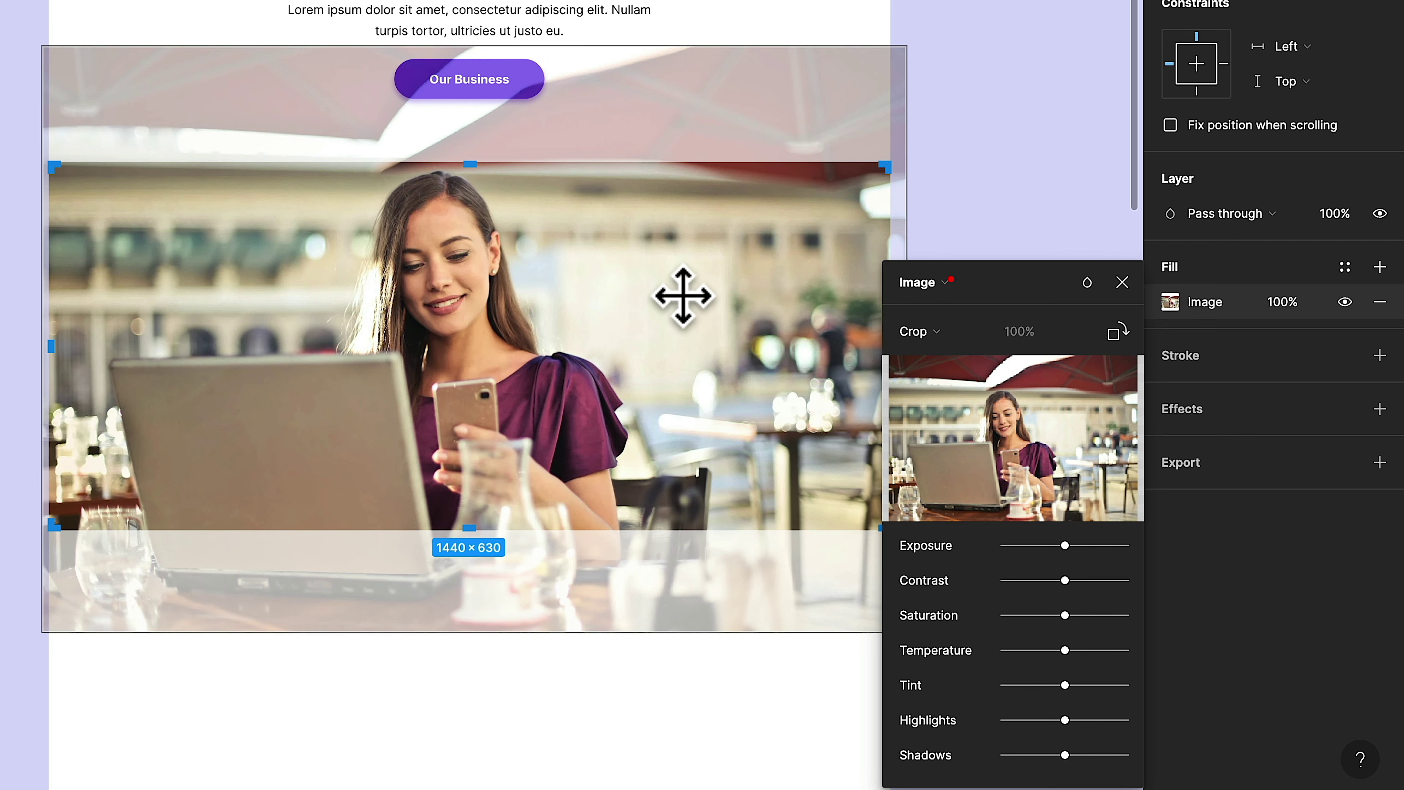
{"action": "left_click", "coordinate": [1121, 282]}
Move the hero photo rectangle slightly down in the My Design frame to Y 687.
{"action": "left_click", "coordinate": [1100, 358]}
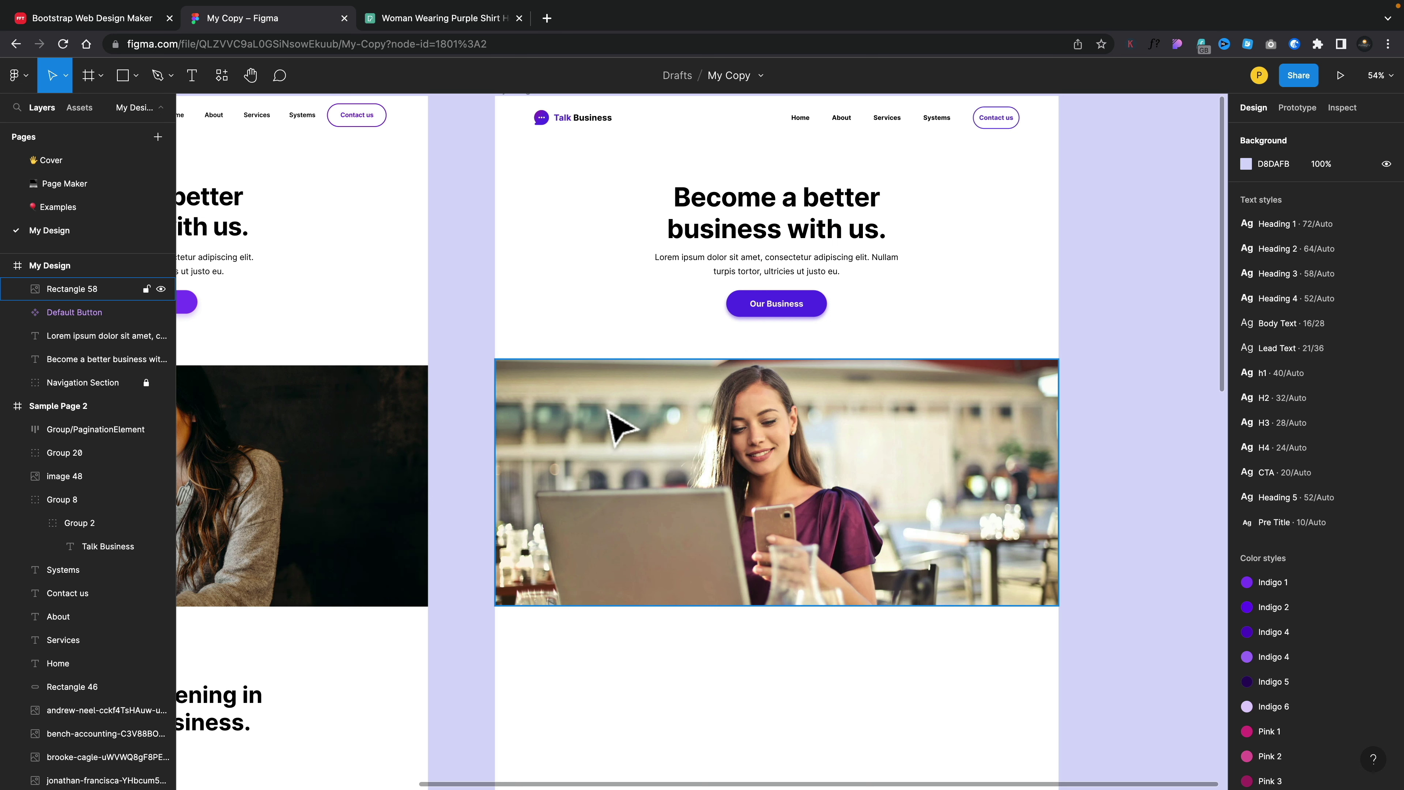
{"action": "left_click", "coordinate": [618, 425]}
{"action": "left_click_drag", "start_coordinate": [608, 410], "coordinate": [608, 416]}
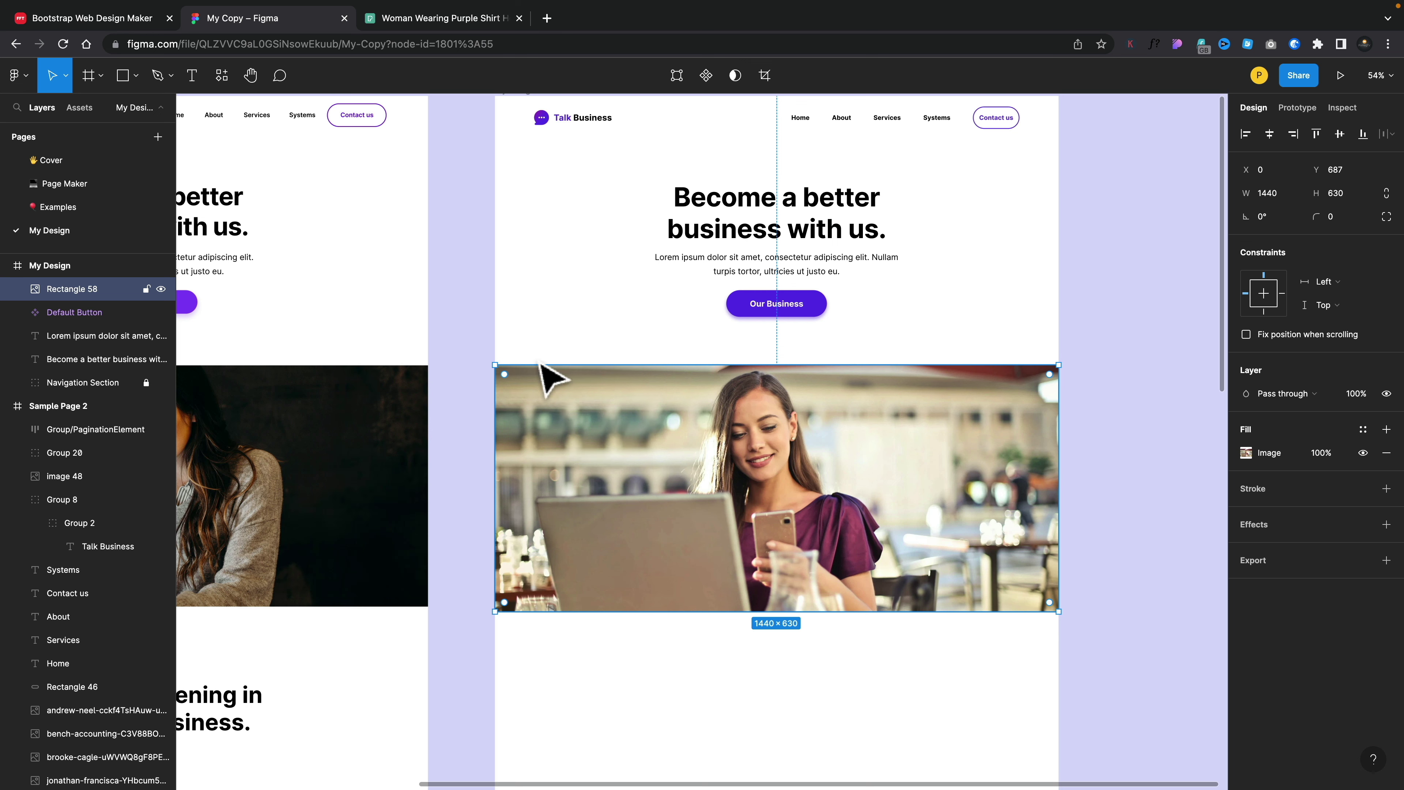
Show the rulers and place a horizontal guide along the top edge of the hero photo.
{"action": "left_click", "coordinate": [19, 76]}
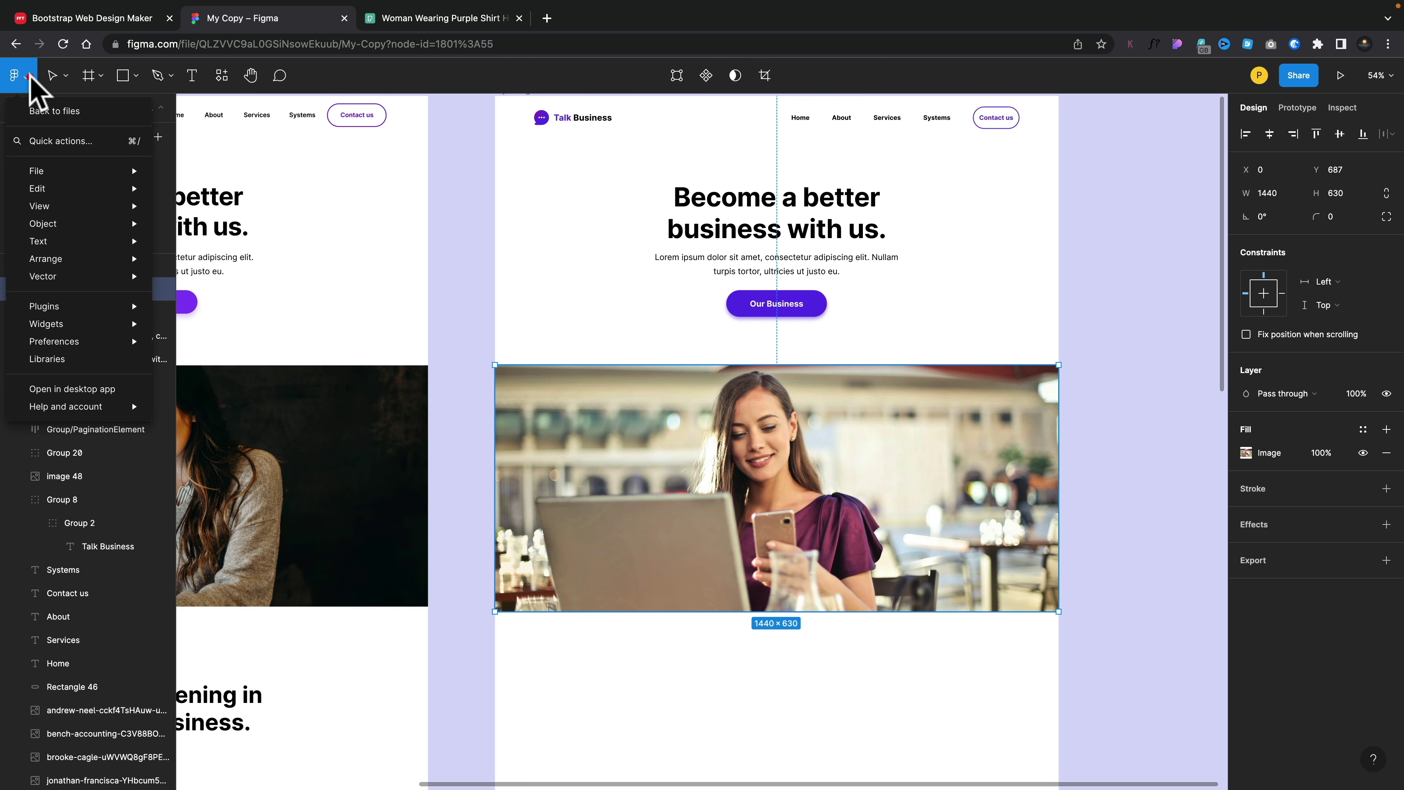
{"action": "mouse_move", "coordinate": [50, 206]}
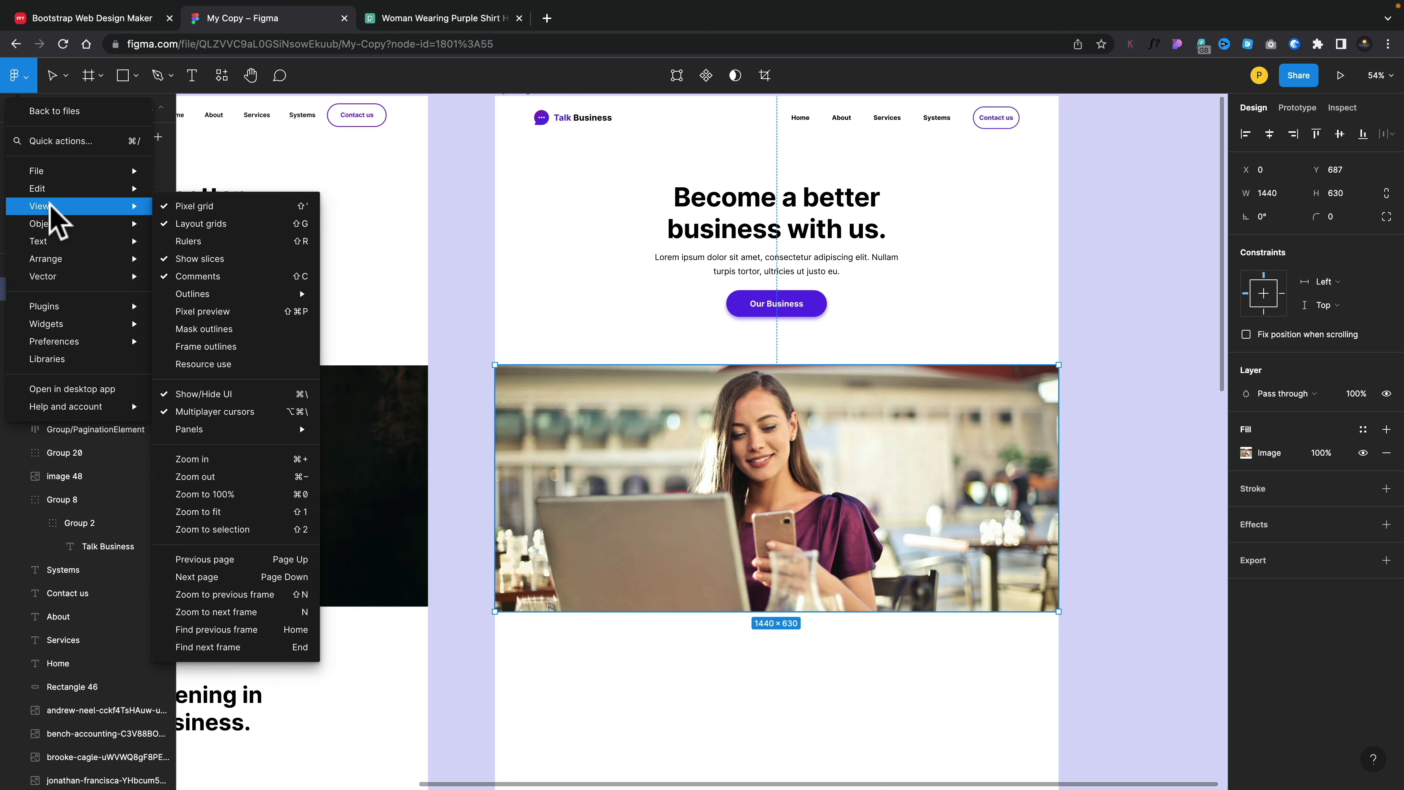
{"action": "left_click", "coordinate": [212, 243]}
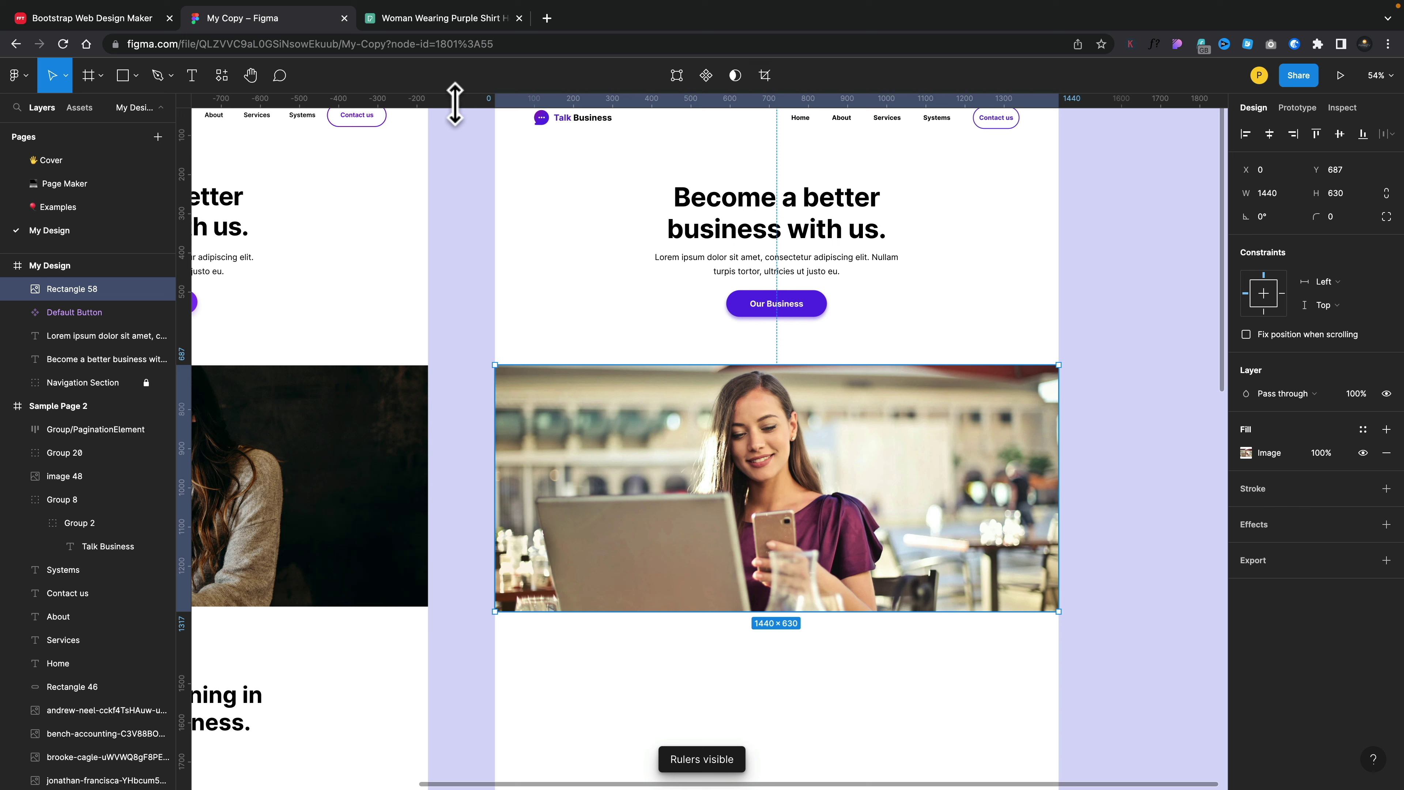
{"action": "left_click_drag", "start_coordinate": [449, 100], "coordinate": [449, 366]}
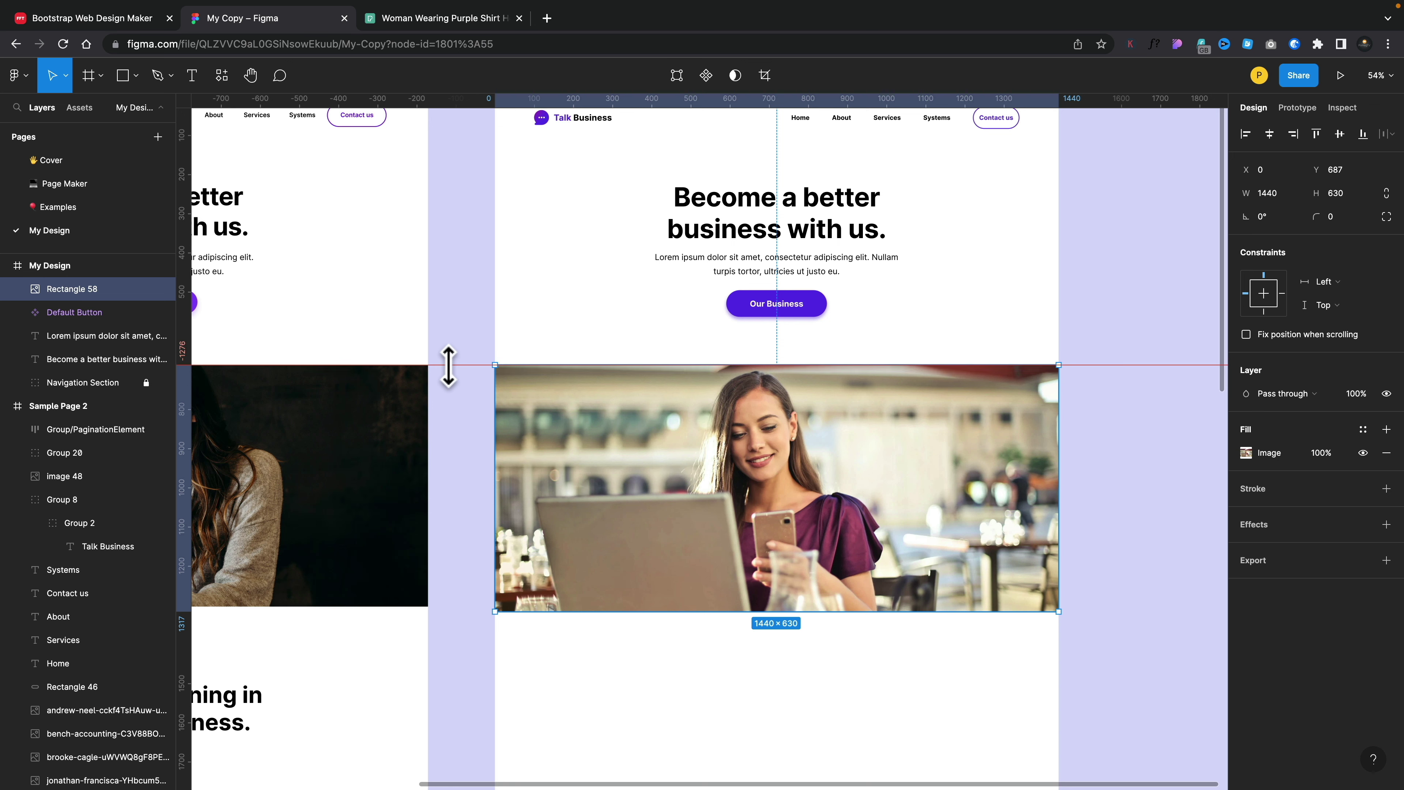
{"action": "left_click_drag", "start_coordinate": [446, 365], "coordinate": [447, 364]}
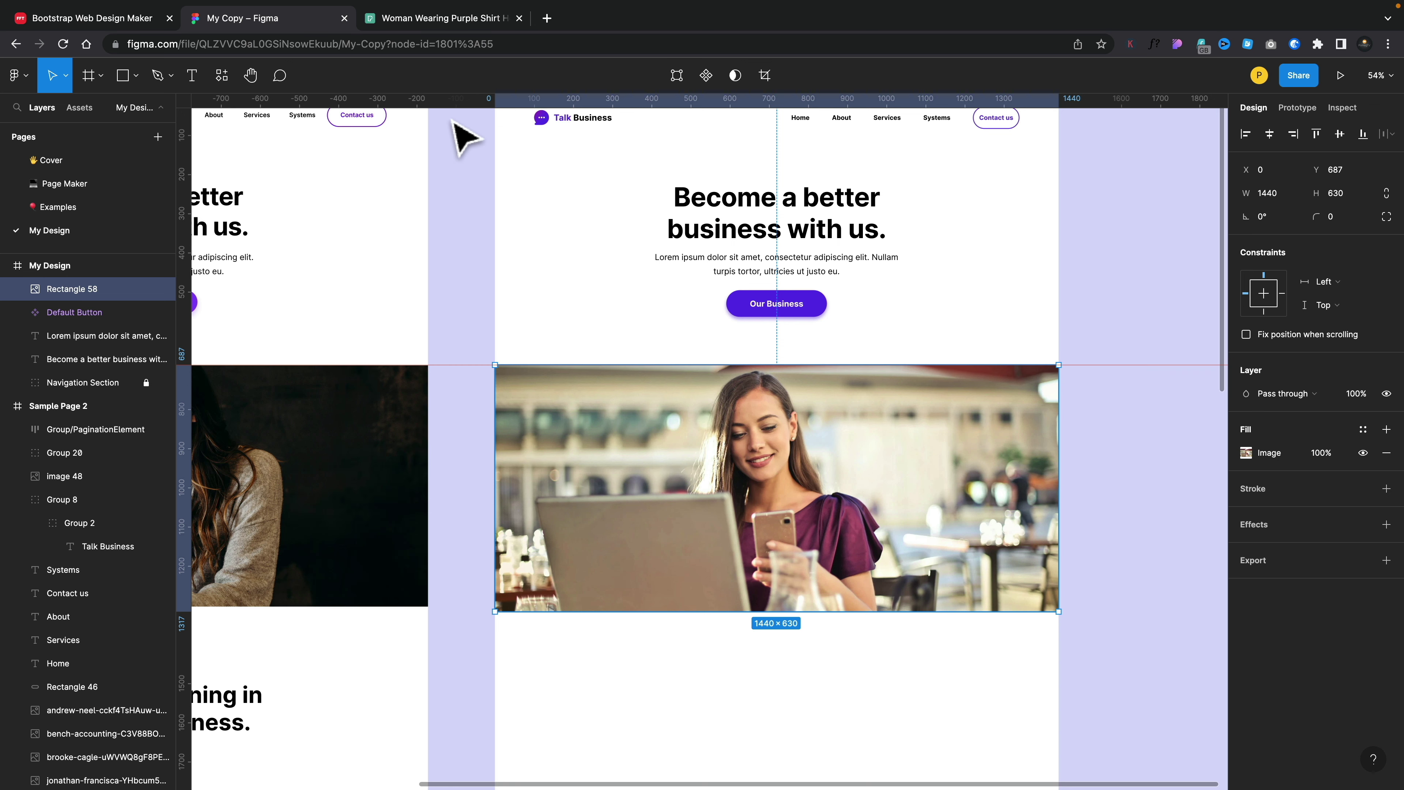
Add a horizontal guide at the bottom of the sample page's photo and shorten the hero photo to it, 617 high.
{"action": "left_click_drag", "start_coordinate": [451, 99], "coordinate": [558, 608]}
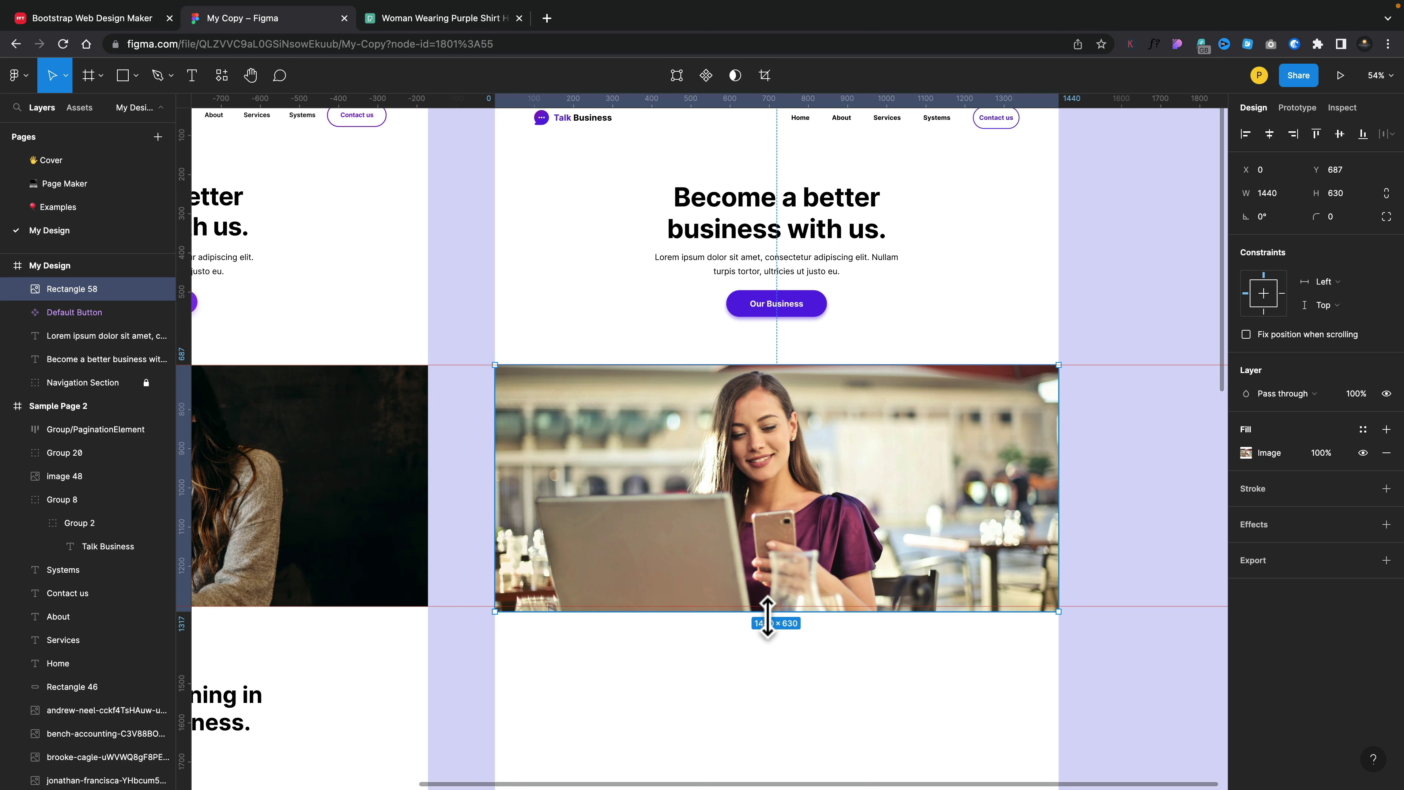
{"action": "left_click_drag", "start_coordinate": [751, 611], "coordinate": [750, 606]}
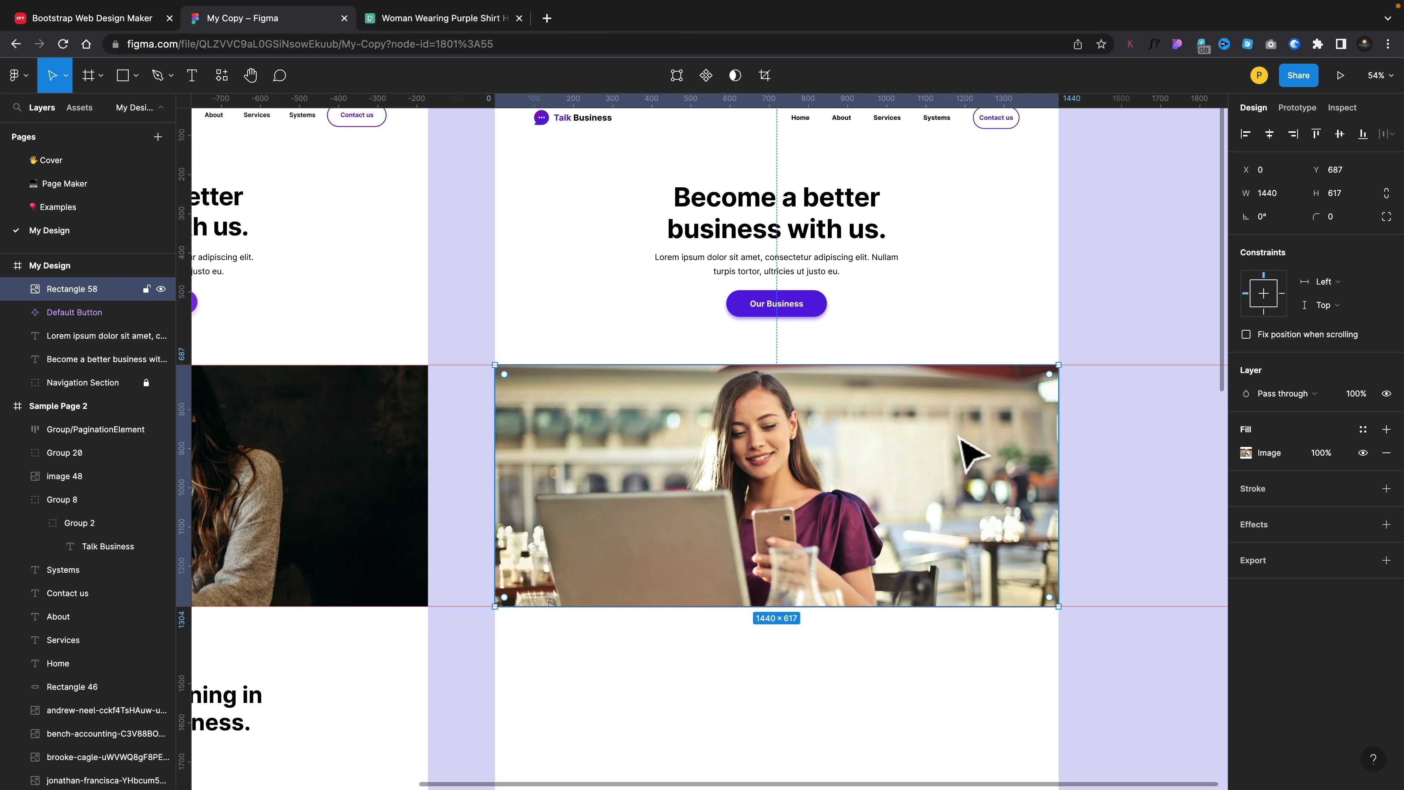
{"action": "left_click", "coordinate": [1169, 427]}
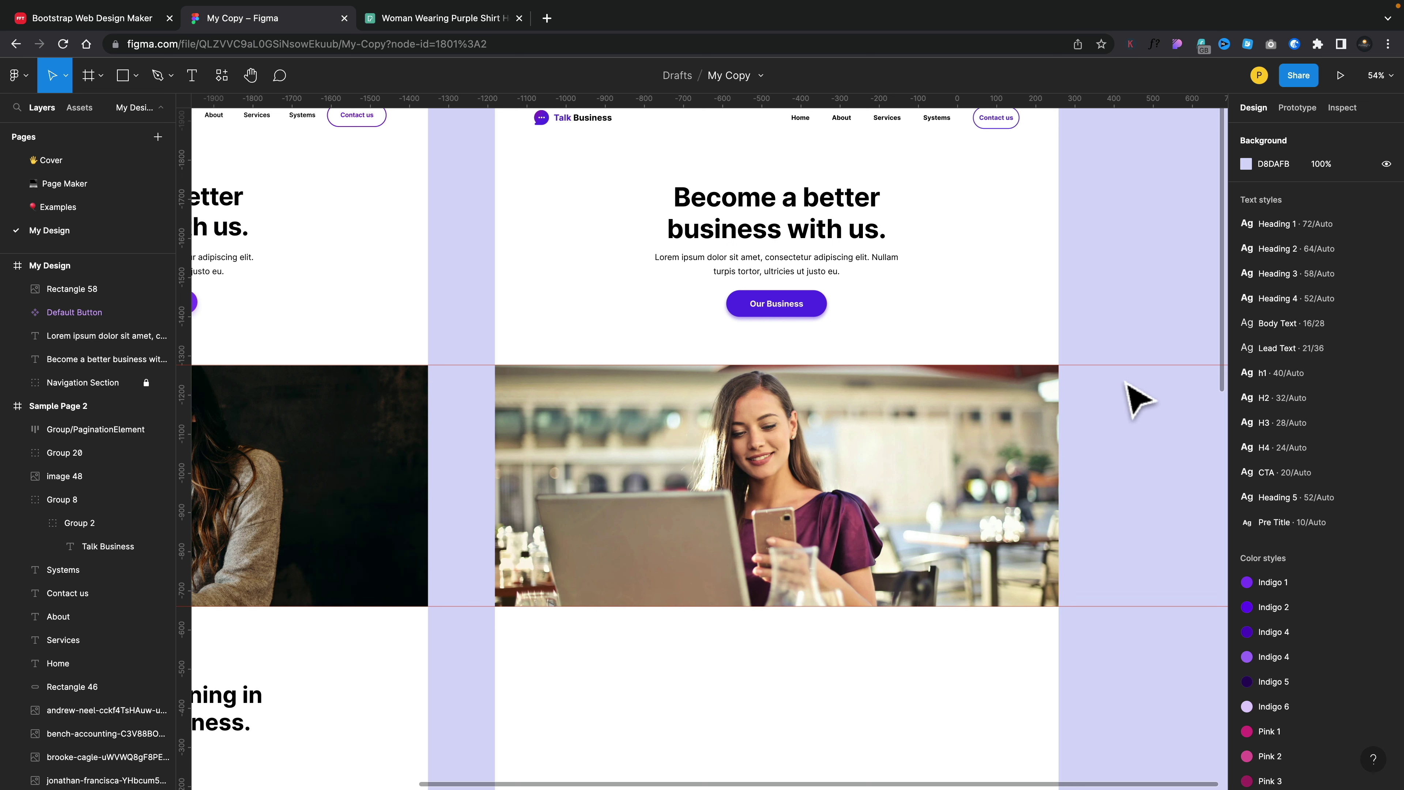
Make the 12-column layout grid of the My Design frame visible.
{"action": "left_click", "coordinate": [47, 265]}
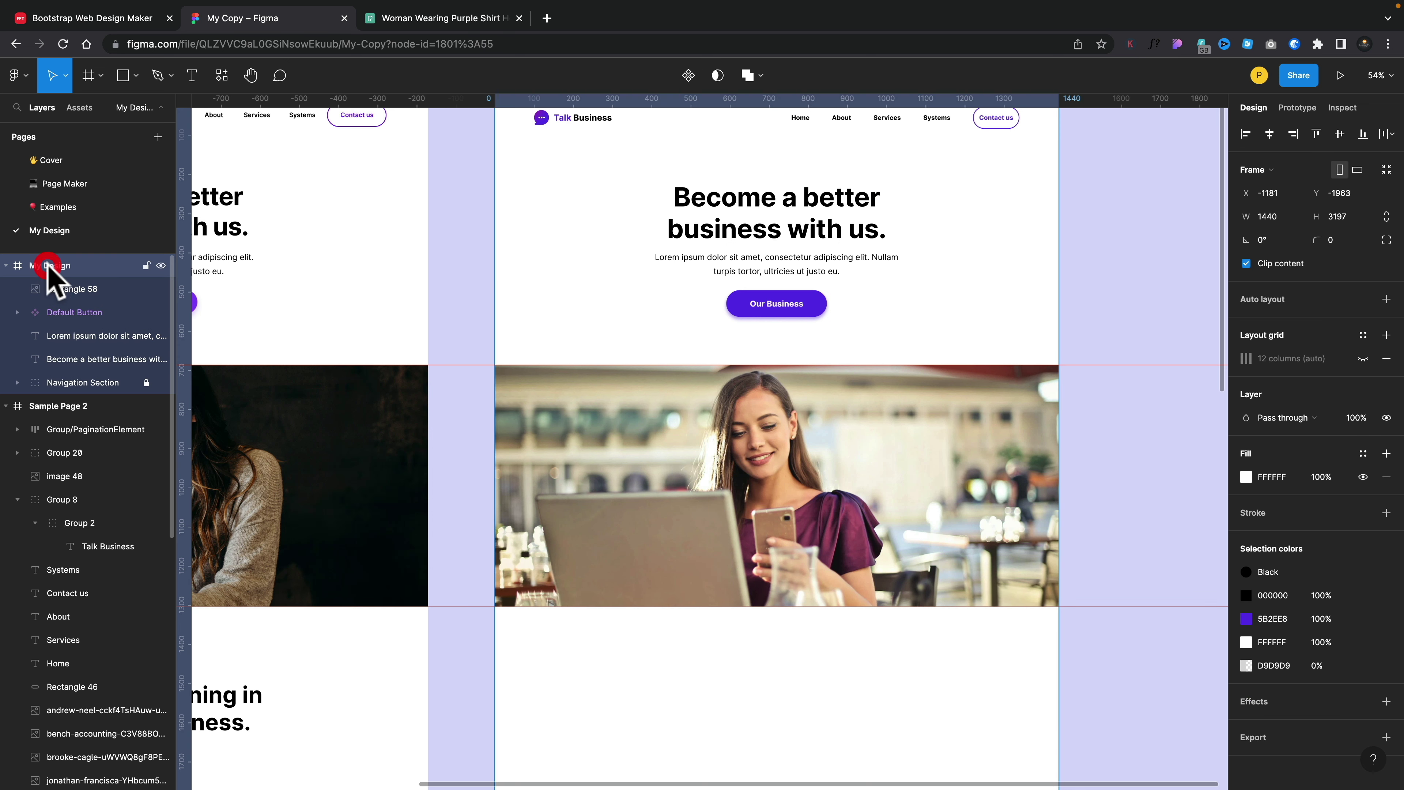
{"action": "left_click", "coordinate": [1363, 358]}
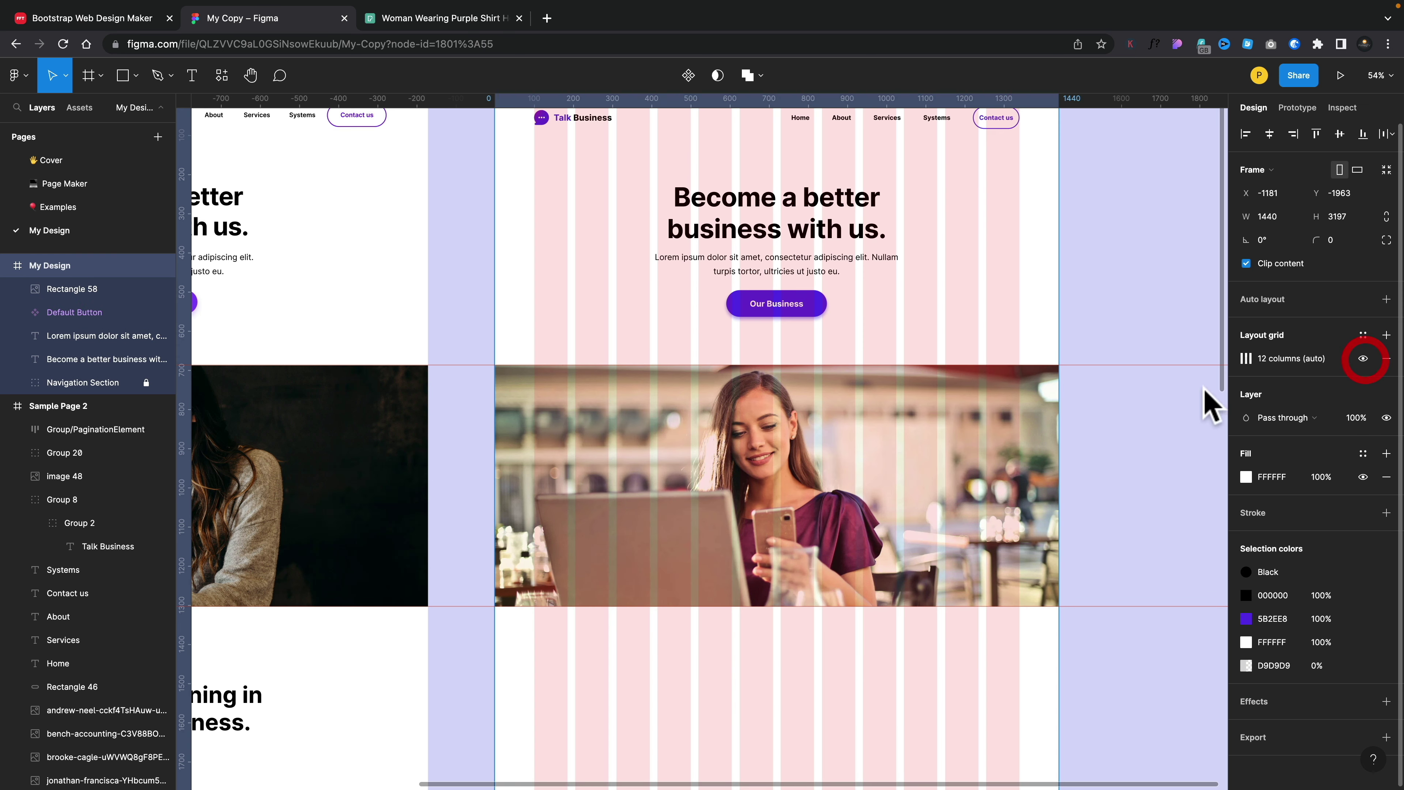
{"action": "scroll", "coordinate": [1103, 357], "scroll_direction": "up", "scroll_amount": 2}
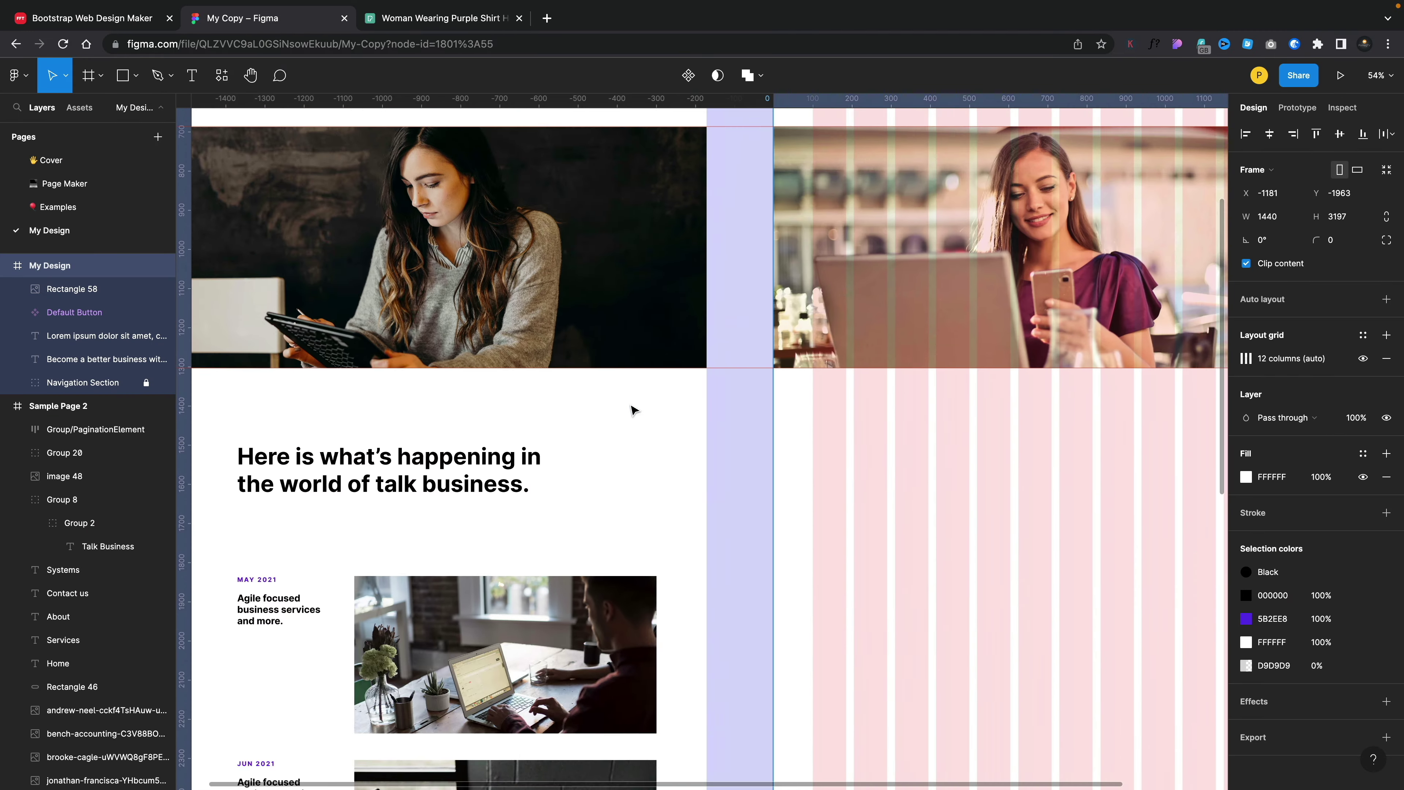
{"action": "scroll", "coordinate": [630, 408], "scroll_direction": "up", "scroll_amount": 5}
{"action": "scroll", "coordinate": [630, 407], "scroll_direction": "right", "scroll_amount": 3}
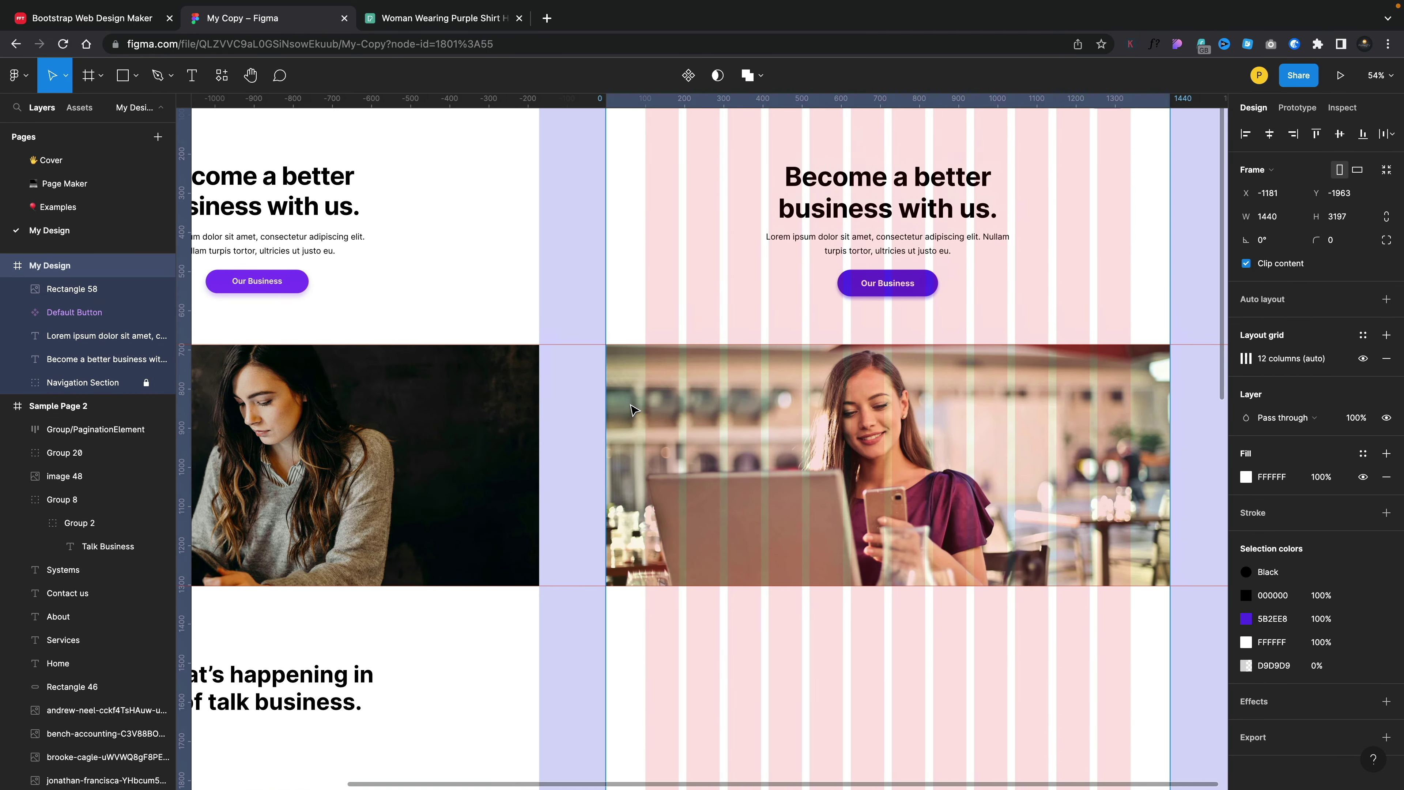
Duplicate the "Become a better business with us." heading below the hero photo at X 205, Y 1452, and left-align its text.
{"action": "left_click", "coordinate": [865, 215]}
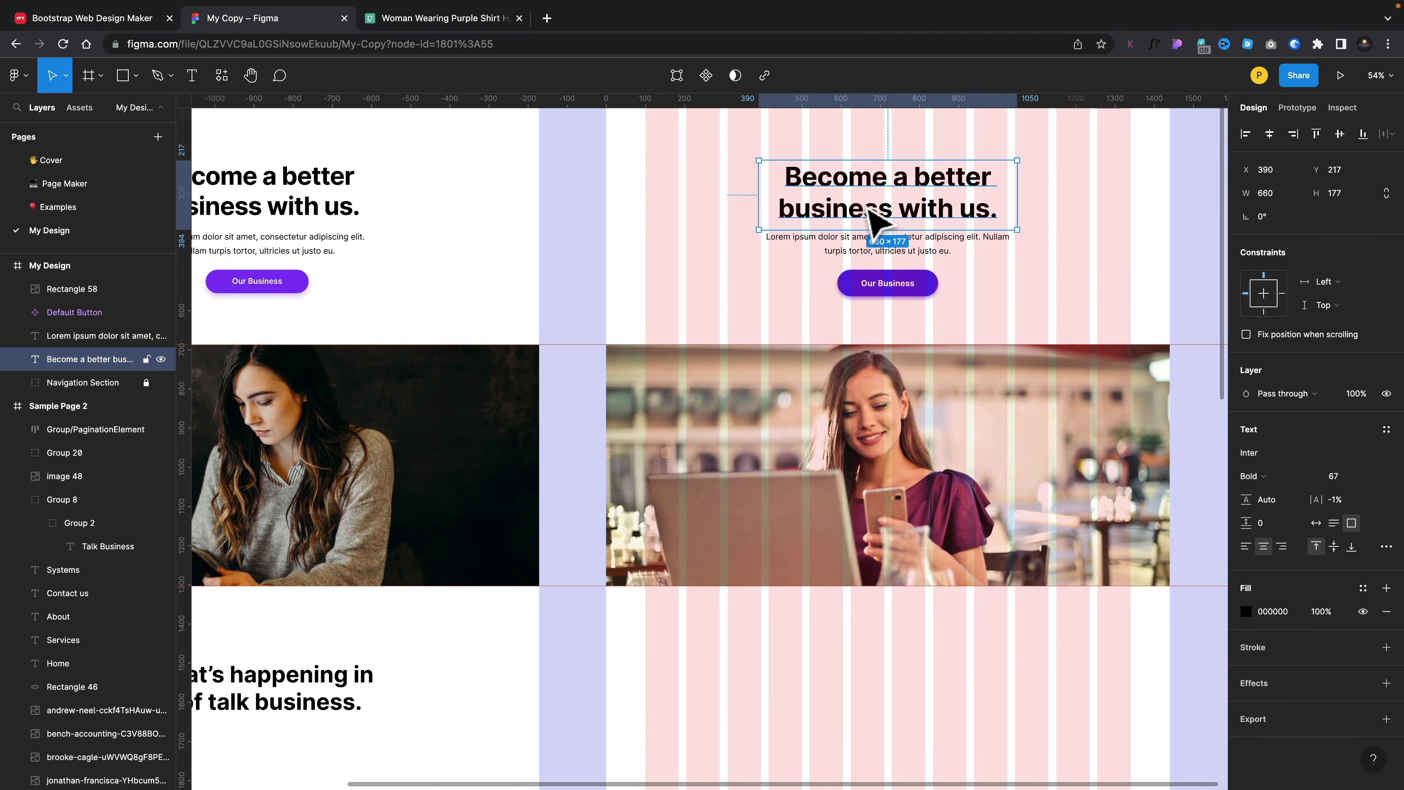
{"action": "left_click_drag", "start_coordinate": [868, 210], "coordinate": [807, 702]}
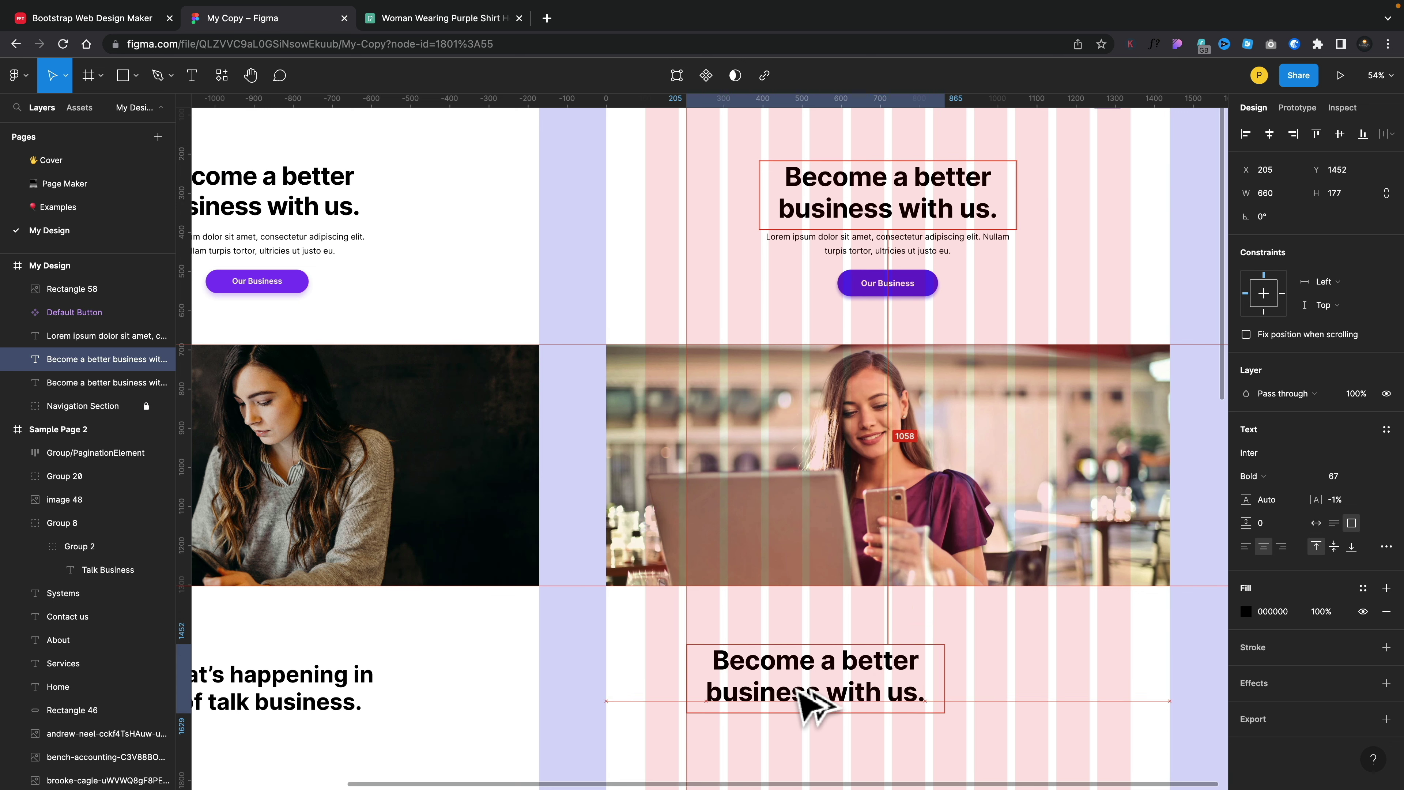
{"action": "double_click", "coordinate": [796, 682]}
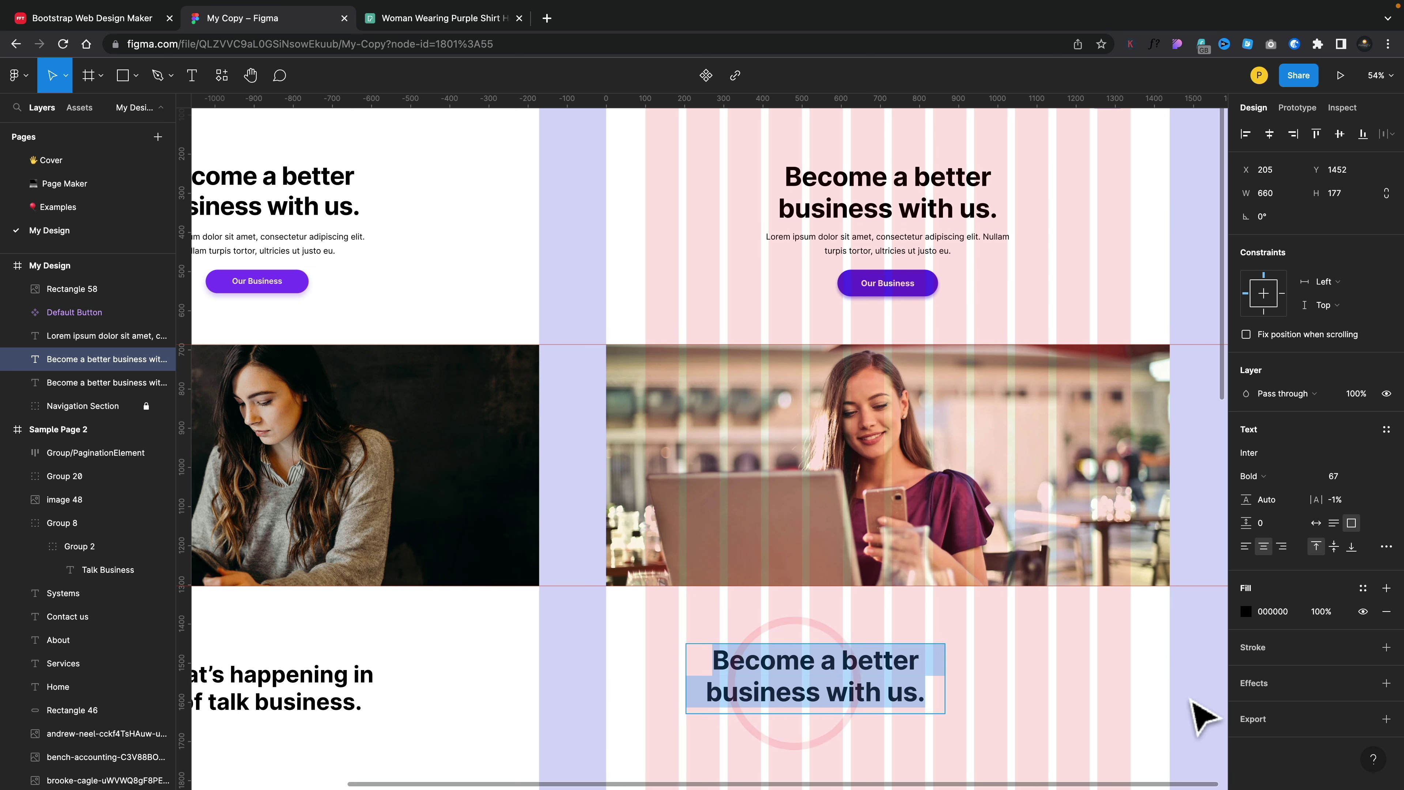
{"action": "left_click", "coordinate": [1245, 546]}
Set the font size of the duplicated heading's text to 56.
{"action": "scroll", "coordinate": [958, 652], "scroll_direction": "down", "scroll_amount": 1}
{"action": "scroll", "coordinate": [959, 652], "scroll_direction": "down", "scroll_amount": 5}
{"action": "double_click", "coordinate": [819, 525]}
{"action": "left_click", "coordinate": [817, 527]}
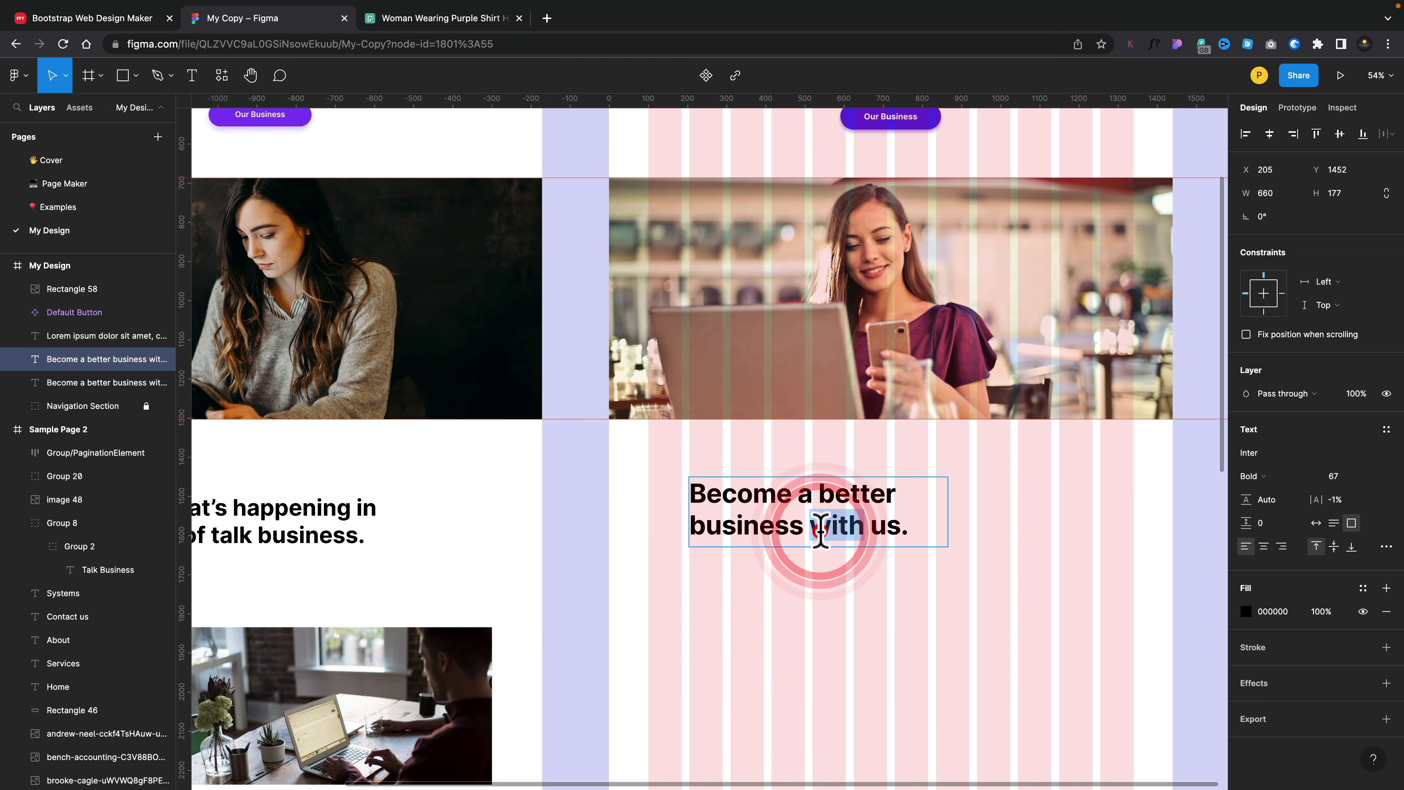
{"action": "triple_click", "coordinate": [819, 528]}
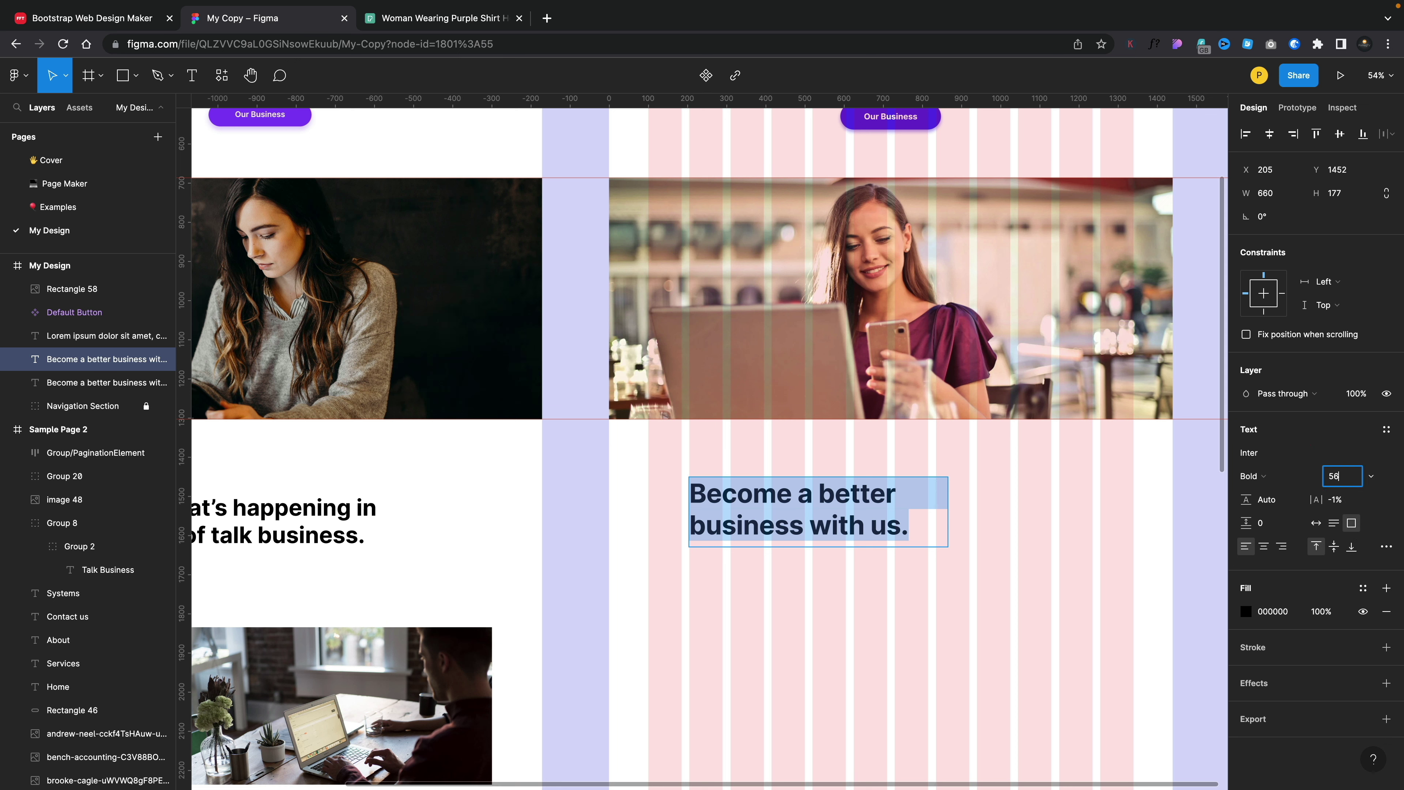
{"action": "type", "text": "56"}
{"action": "key", "text": "Return"}
{"action": "double_click", "coordinate": [807, 509]}
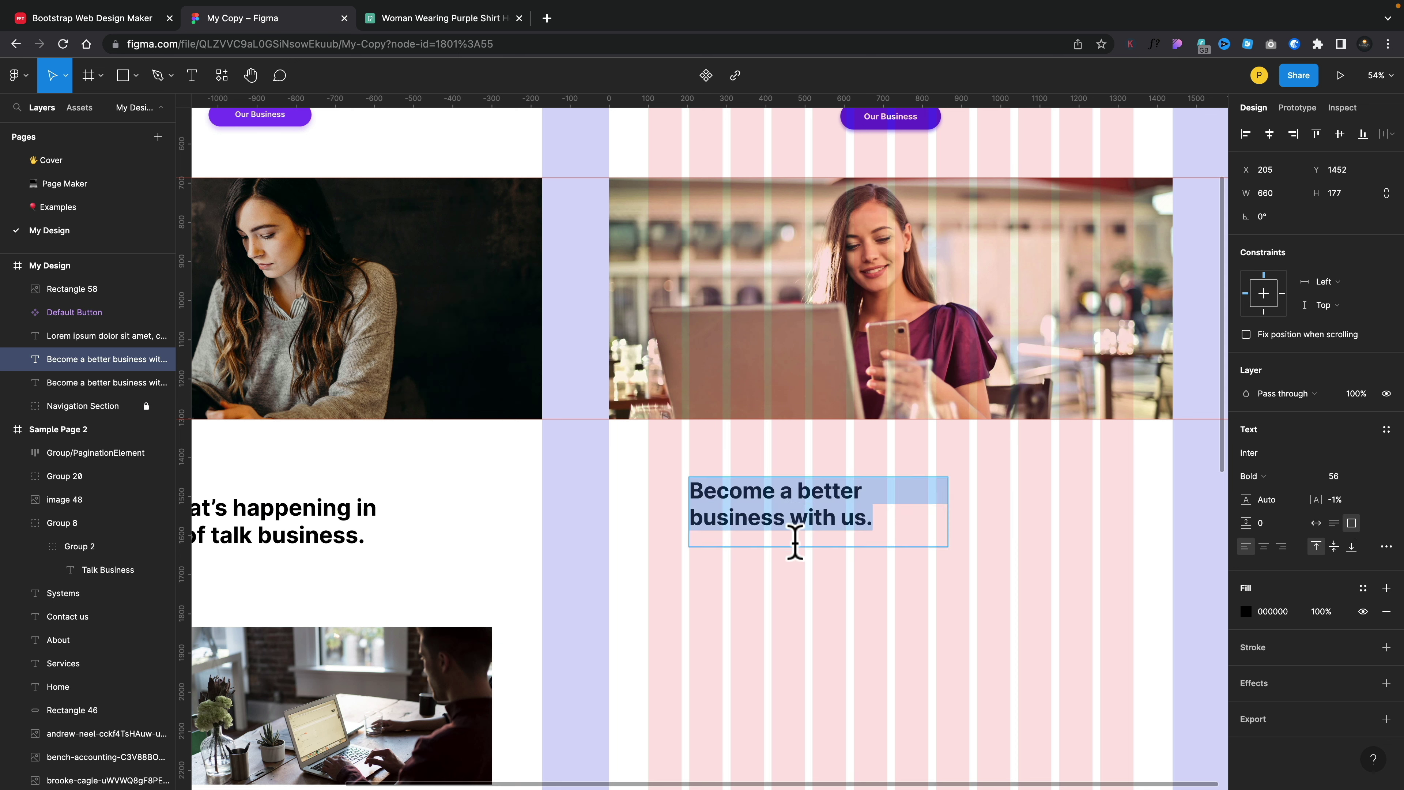
Replace the duplicated heading's text with "Here is what's happening in the world of talk business." copied from Sample Page 2.
{"action": "scroll", "coordinate": [794, 549], "scroll_direction": "down", "scroll_amount": 5}
{"action": "scroll", "coordinate": [794, 549], "scroll_direction": "left", "scroll_amount": 4}
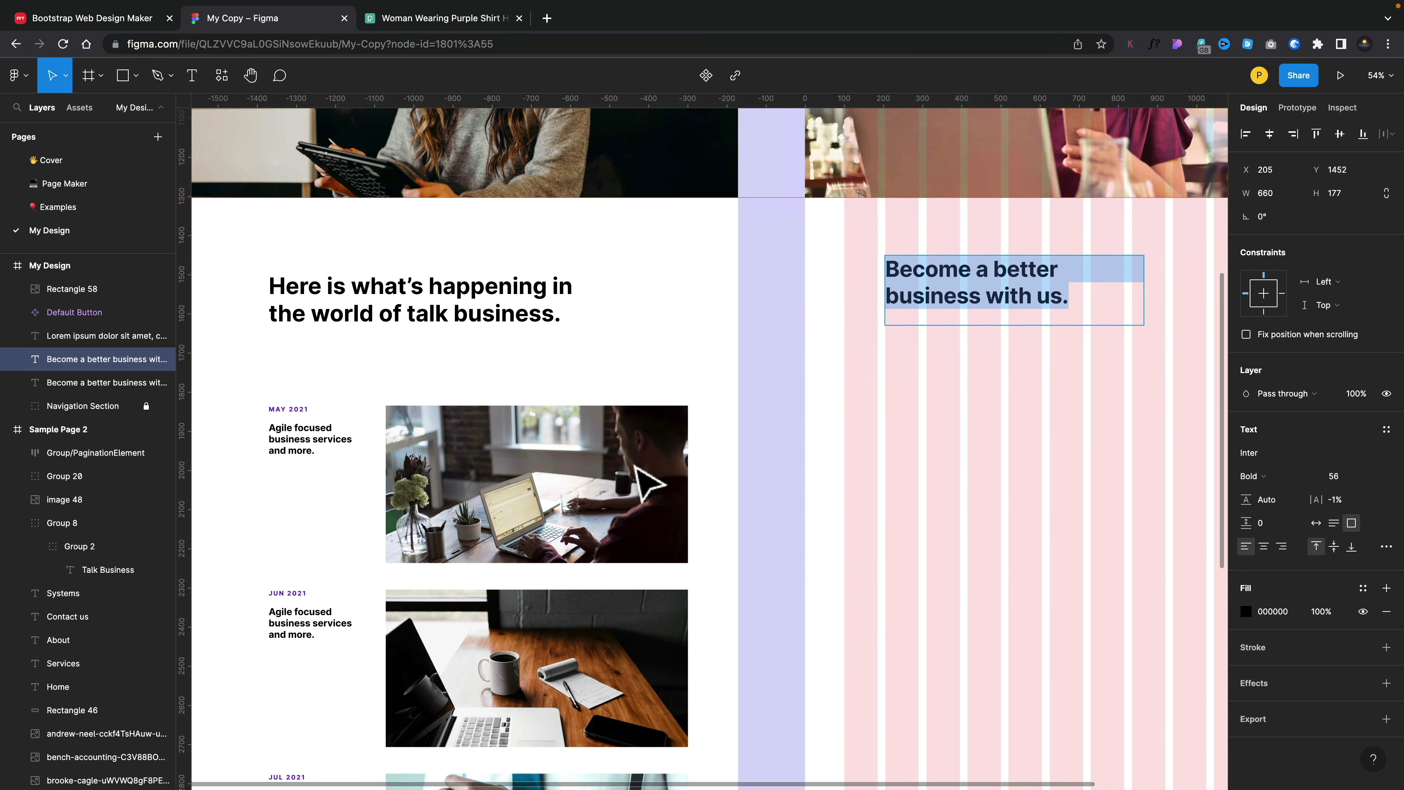
{"action": "double_click", "coordinate": [492, 319]}
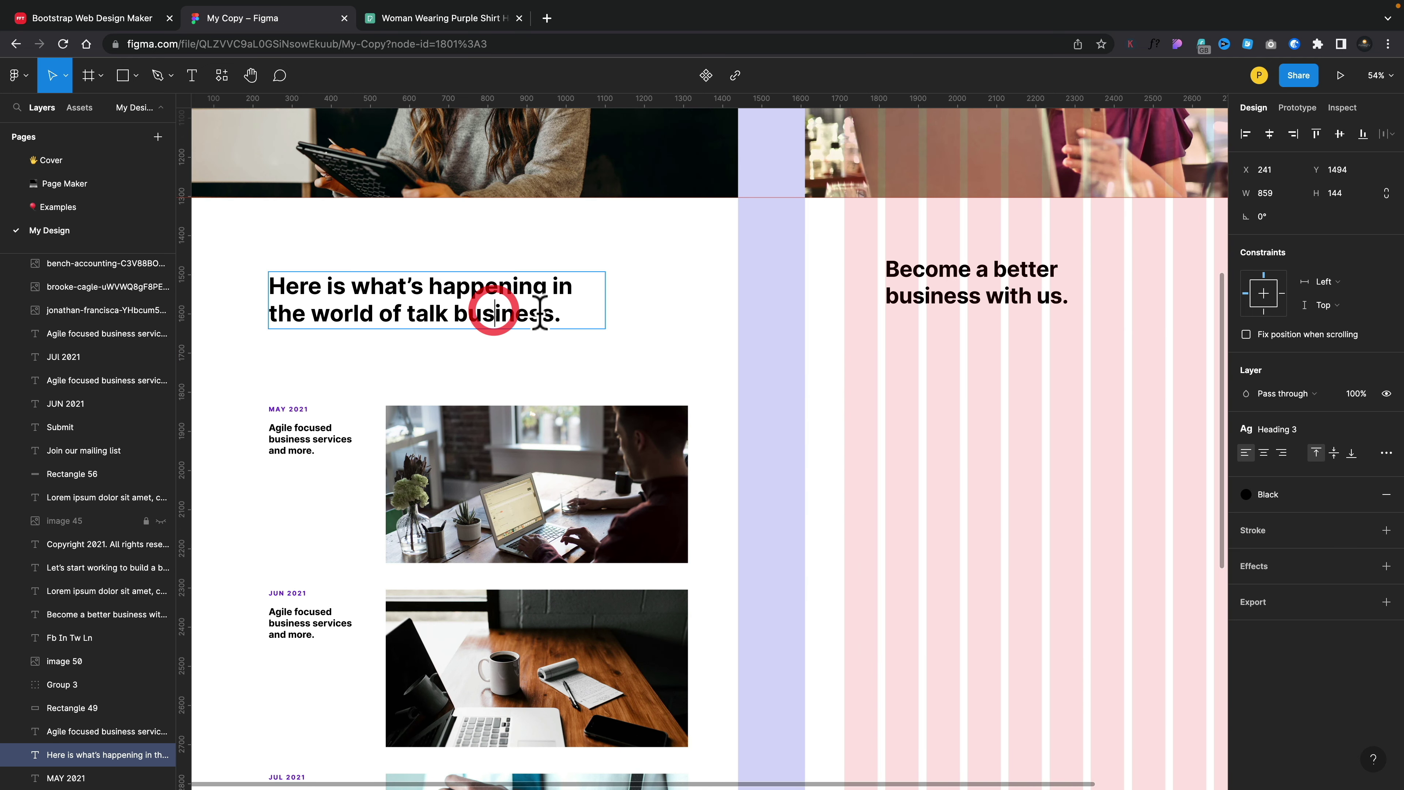
{"action": "left_click_drag", "start_coordinate": [565, 316], "coordinate": [258, 288]}
{"action": "key", "text": "ctrl+c"}
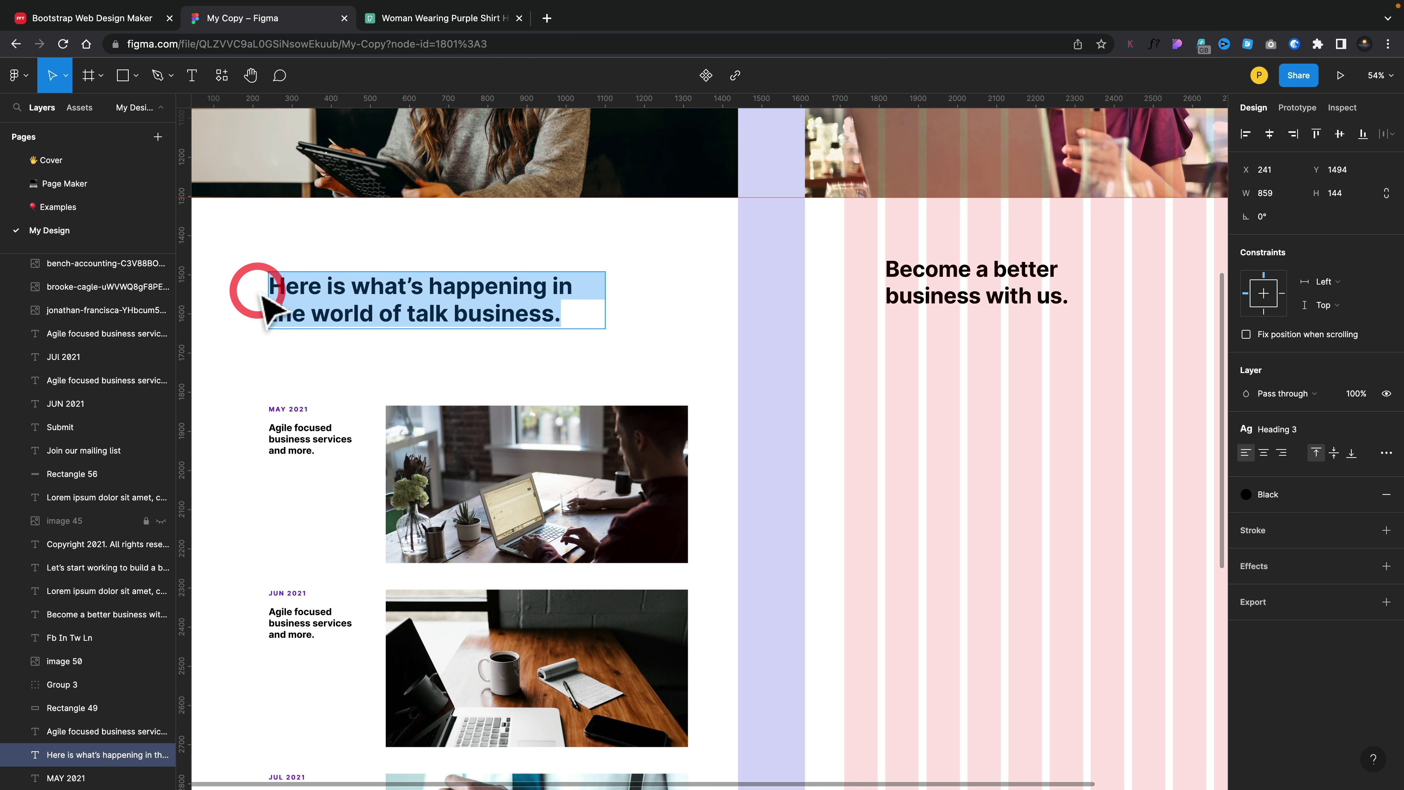
{"action": "double_click", "coordinate": [957, 269]}
{"action": "key", "text": "ctrl+a"}
{"action": "key", "text": "ctrl+v"}
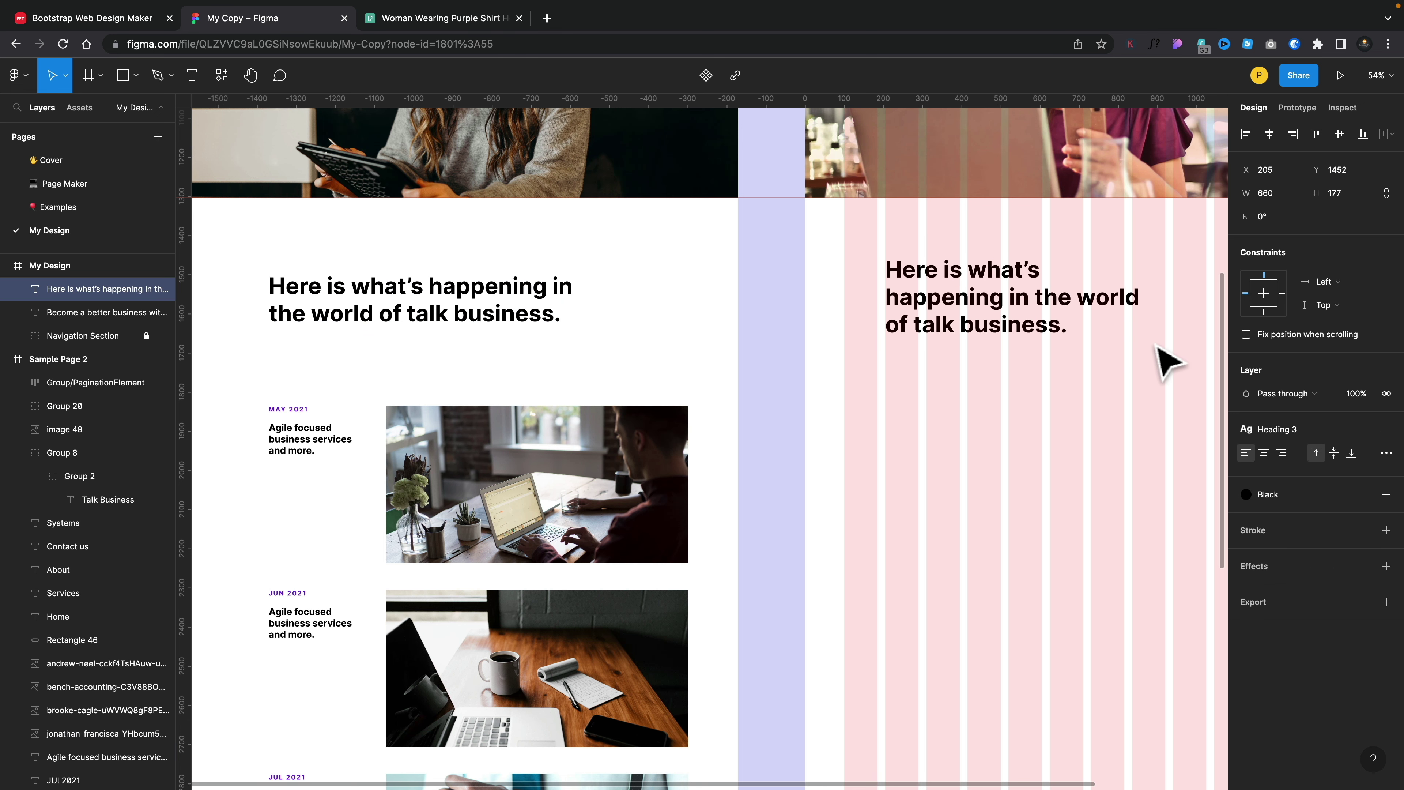
Widen the new section heading's text box to 810 so the text wraps onto two lines.
{"action": "scroll", "coordinate": [1166, 370], "scroll_direction": "right", "scroll_amount": 2}
{"action": "scroll", "coordinate": [1167, 371], "scroll_direction": "up", "scroll_amount": 1}
{"action": "left_click_drag", "start_coordinate": [1059, 350], "coordinate": [1121, 327]}
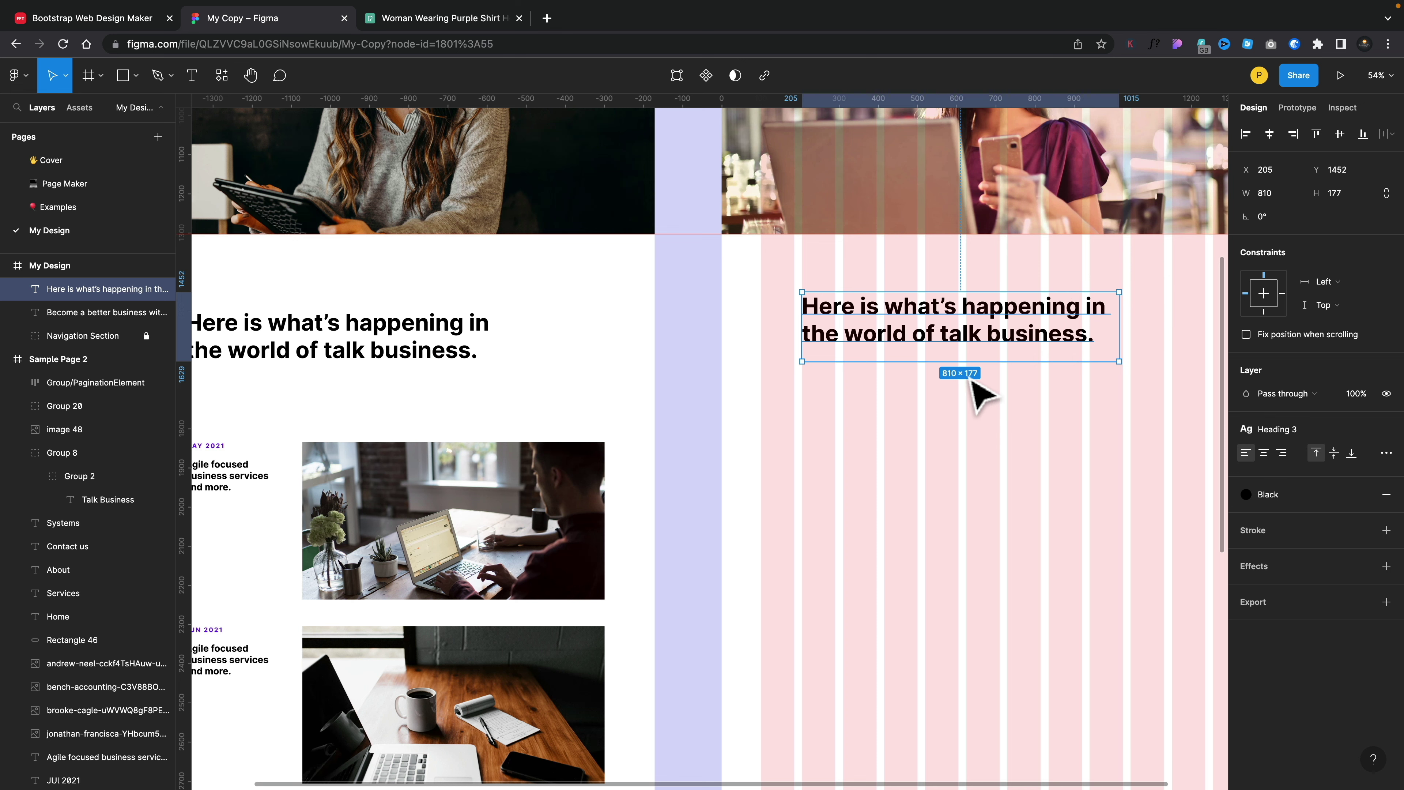
Reduce the height of the new section heading's text box to 139 to fit its two lines.
{"action": "left_click_drag", "start_coordinate": [951, 359], "coordinate": [952, 346]}
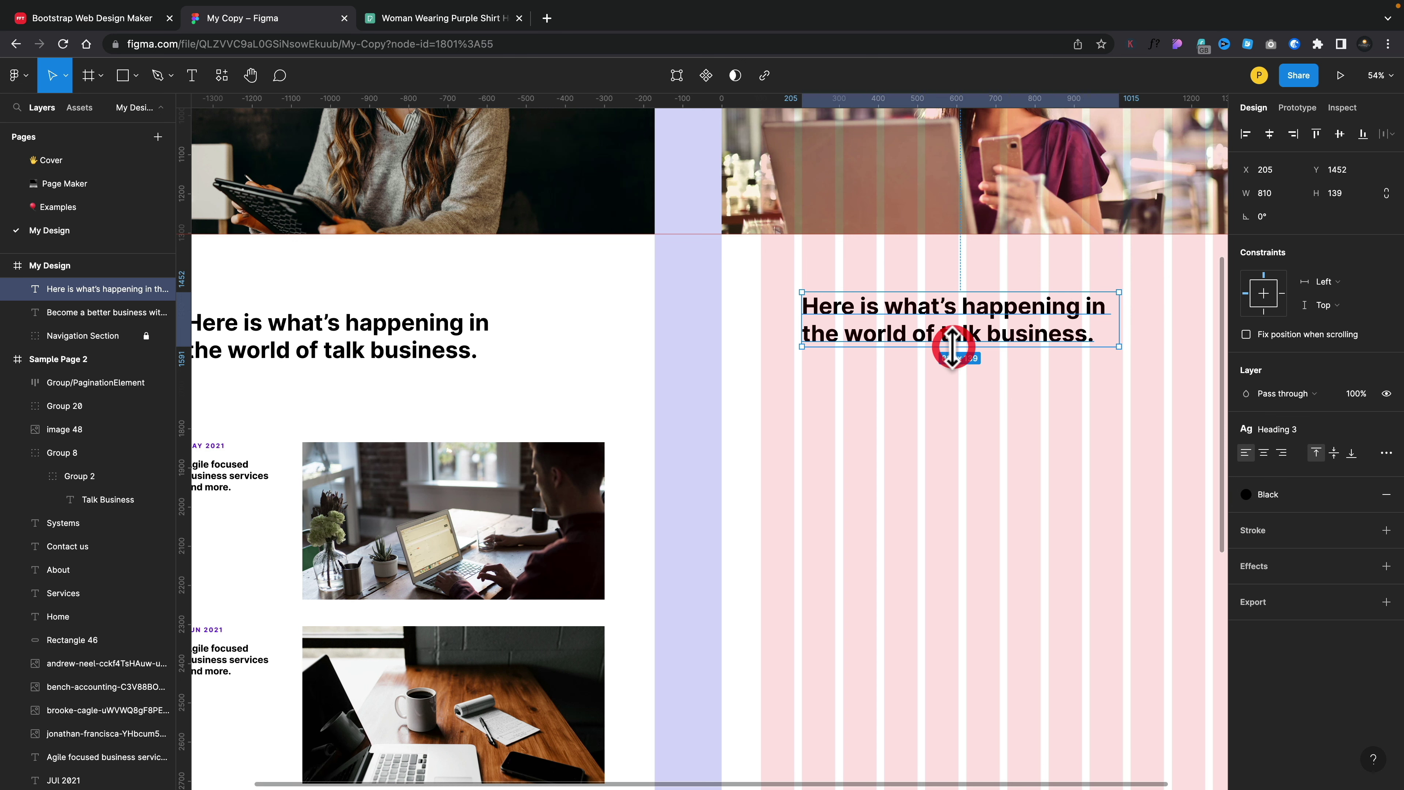
{"action": "scroll", "coordinate": [878, 439], "scroll_direction": "down", "scroll_amount": 5}
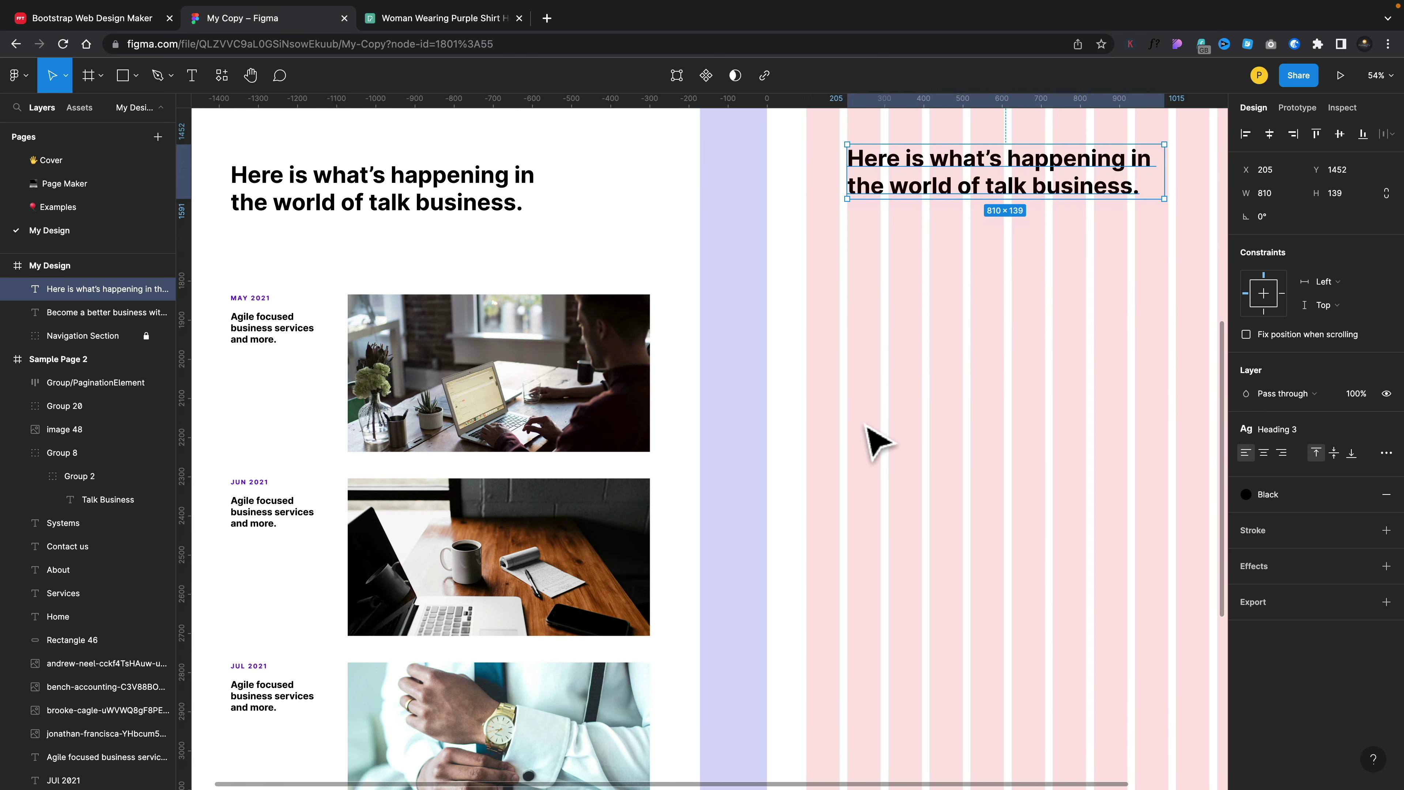
Duplicate the hero photo below the section heading at X 467, Y 1668.
{"action": "scroll", "coordinate": [595, 447], "scroll_direction": "up", "scroll_amount": 8}
{"action": "scroll", "coordinate": [595, 447], "scroll_direction": "right", "scroll_amount": 10}
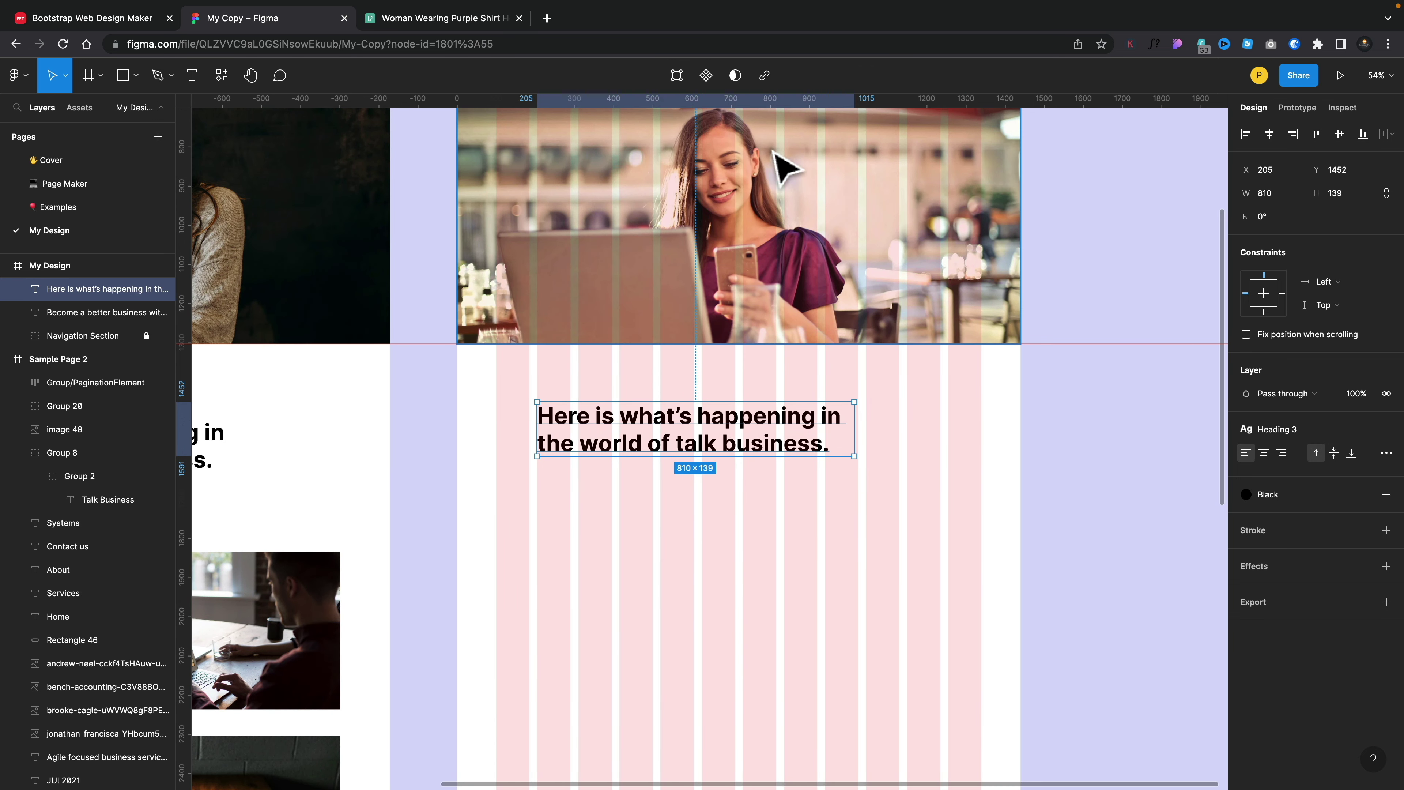
{"action": "left_click", "coordinate": [728, 187]}
{"action": "left_click_drag", "start_coordinate": [740, 193], "coordinate": [918, 586]}
{"action": "scroll", "coordinate": [1000, 581], "scroll_direction": "down", "scroll_amount": 4}
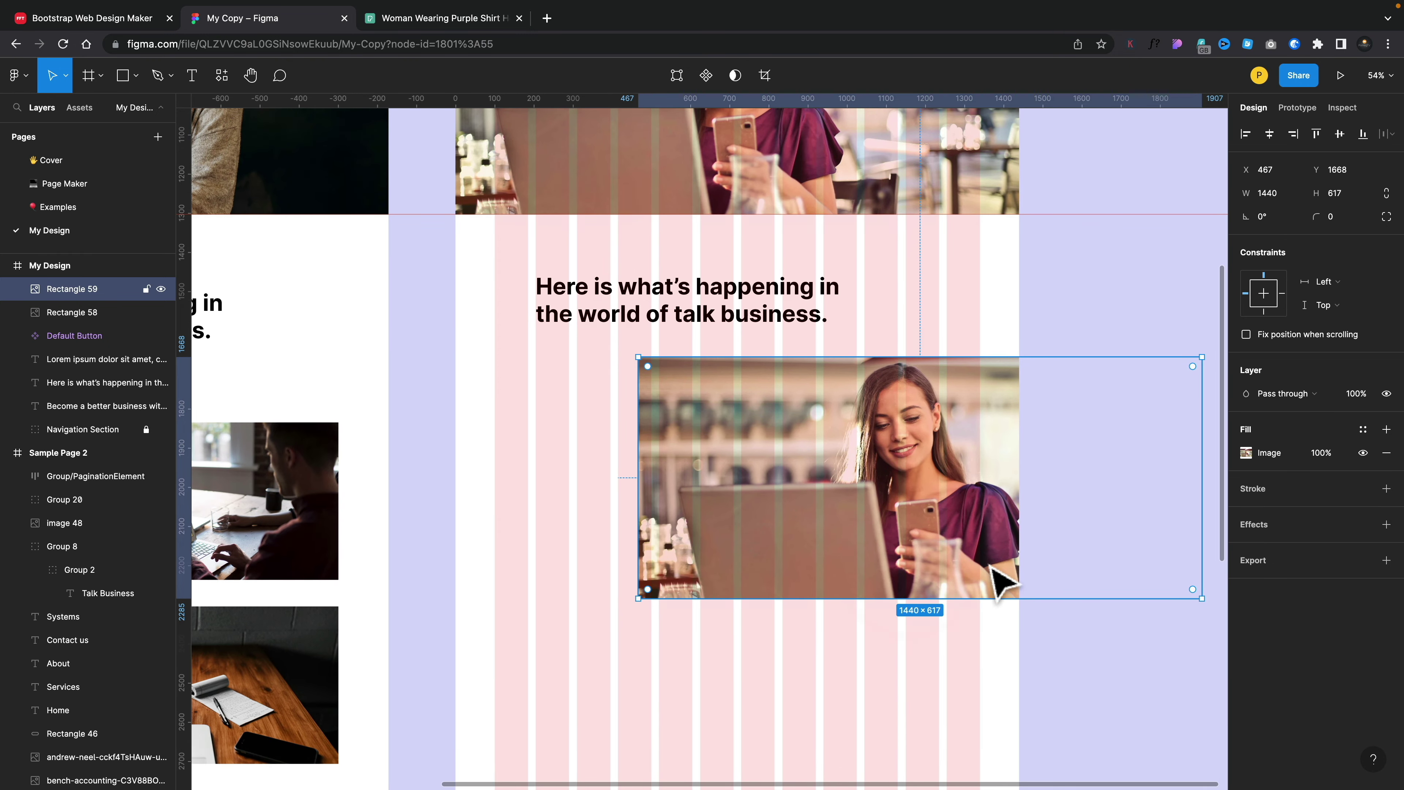
Shrink the duplicated photo to 735 × 443, spanning from X 605 to the last grid column's outer edge at 1340.
{"action": "right_click", "coordinate": [1202, 599]}
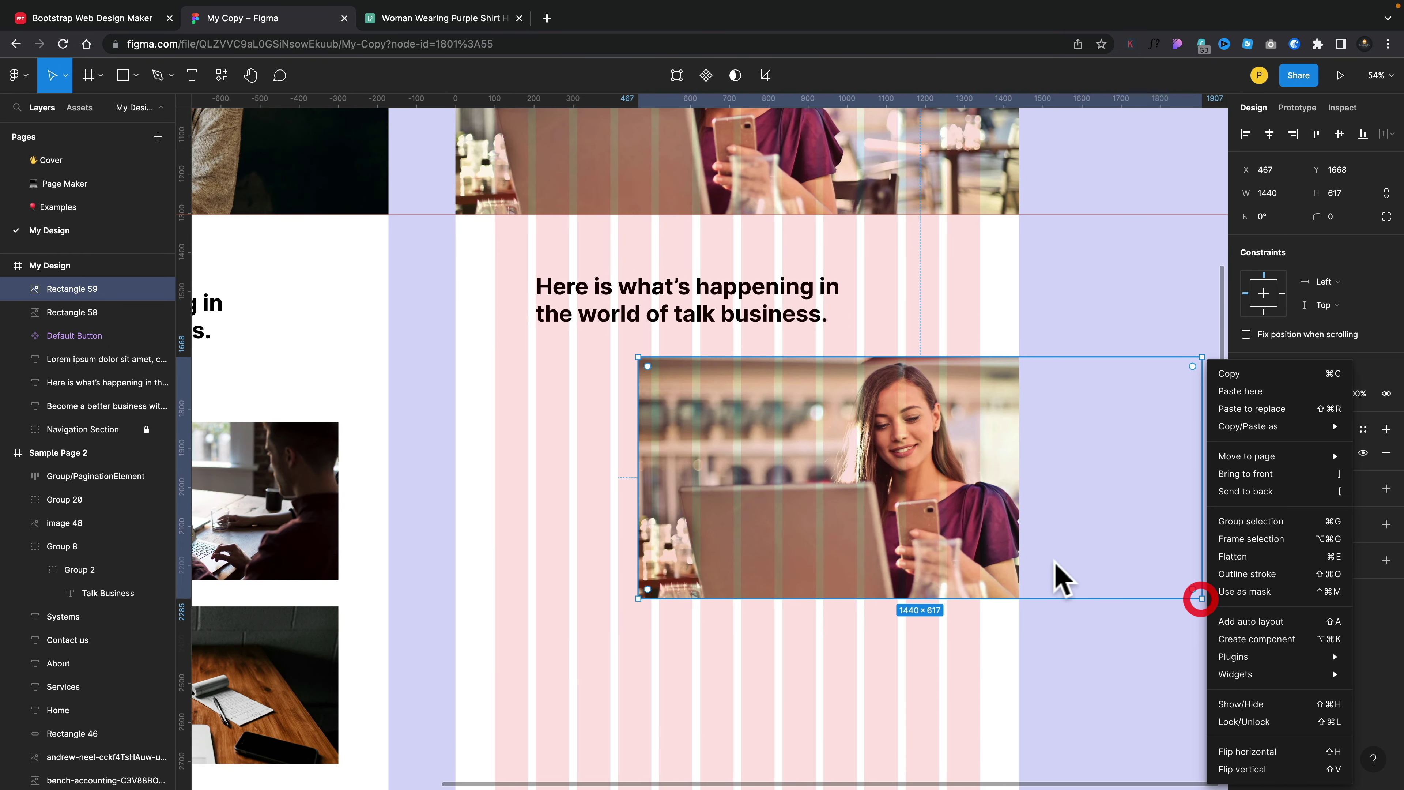
{"action": "left_click", "coordinate": [1018, 545]}
{"action": "left_click_drag", "start_coordinate": [1201, 597], "coordinate": [979, 532]}
{"action": "left_click_drag", "start_coordinate": [638, 453], "coordinate": [688, 463]}
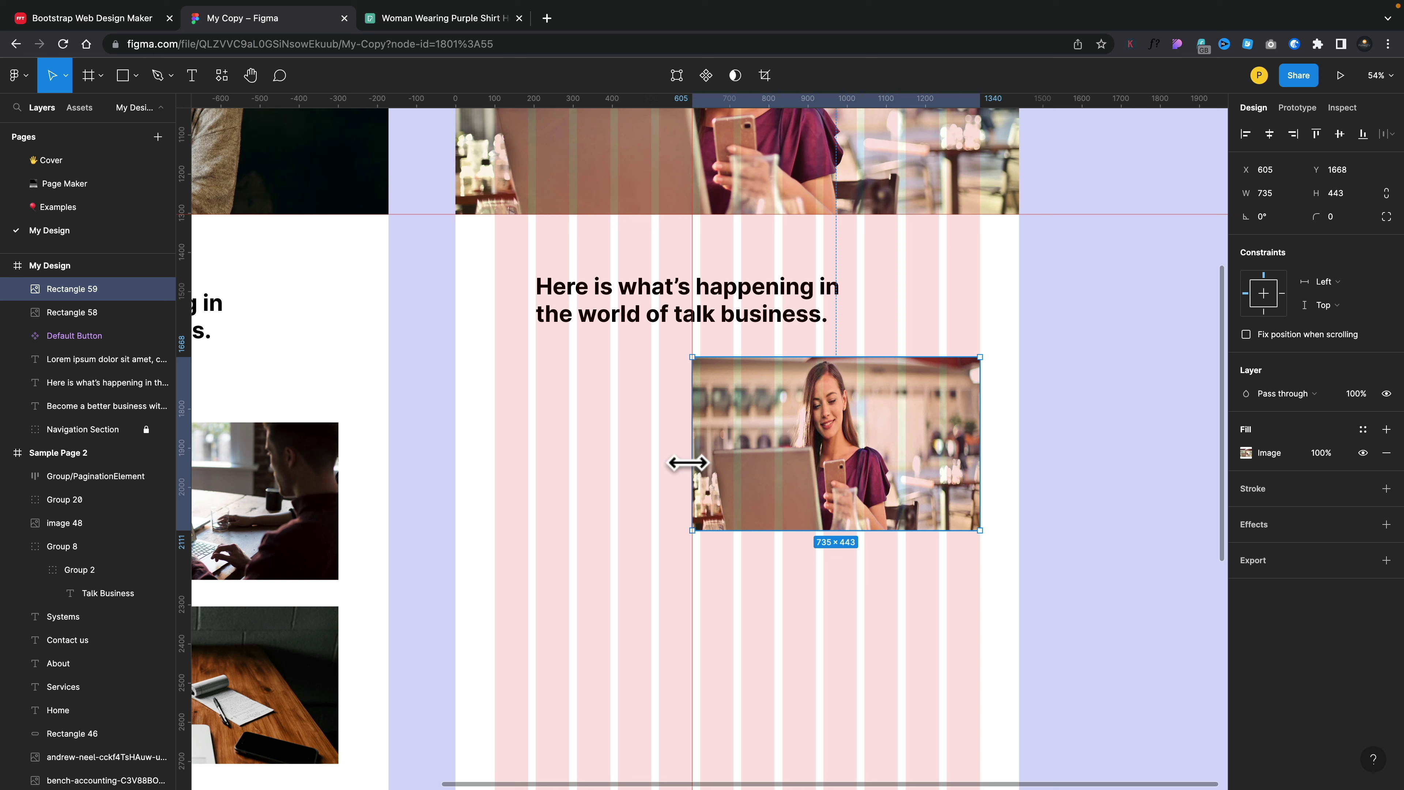
Change the duplicated photo's image mode to Fill and resize the photo to 715 × 435, starting at X 625.
{"action": "double_click", "coordinate": [799, 442]}
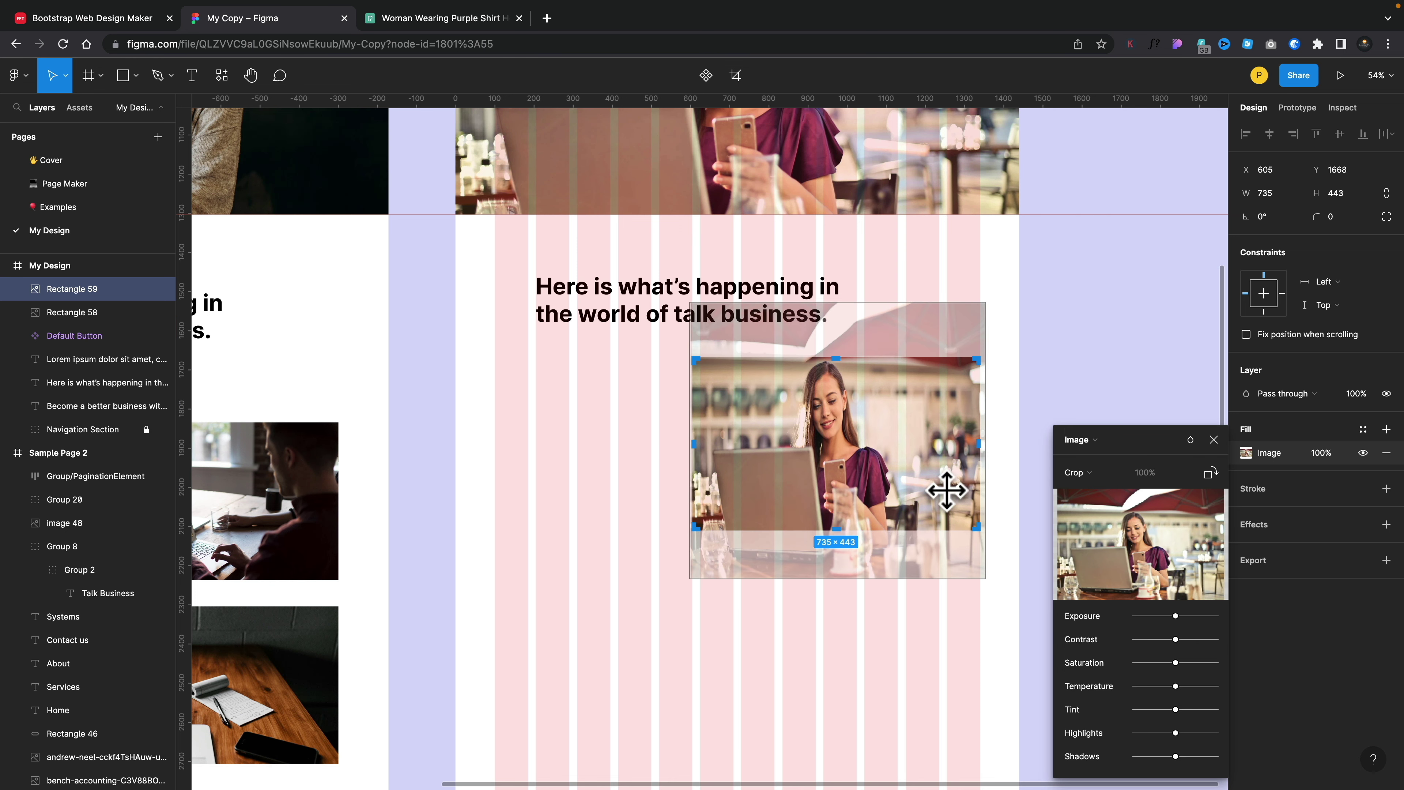
{"action": "left_click", "coordinate": [1076, 473]}
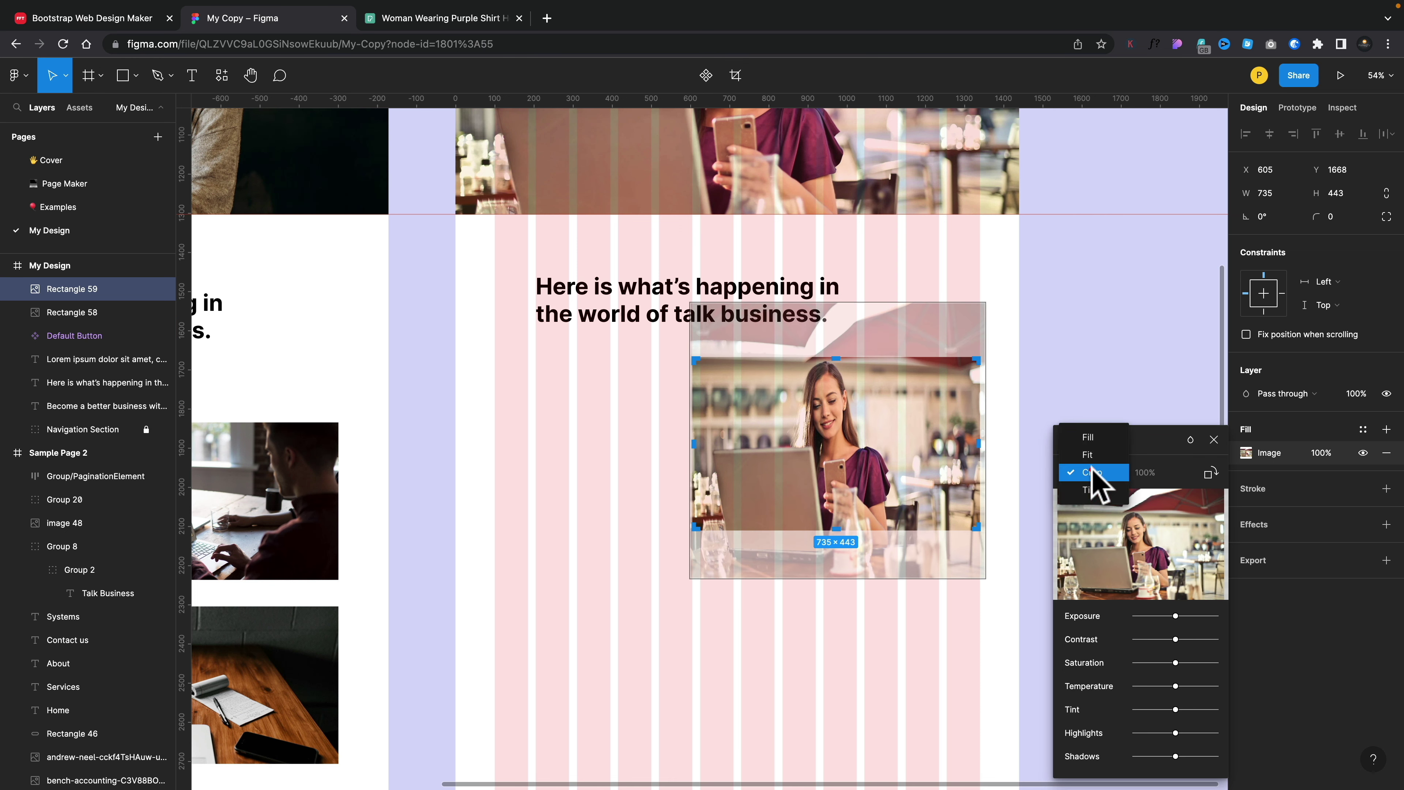
{"action": "left_click", "coordinate": [1101, 437]}
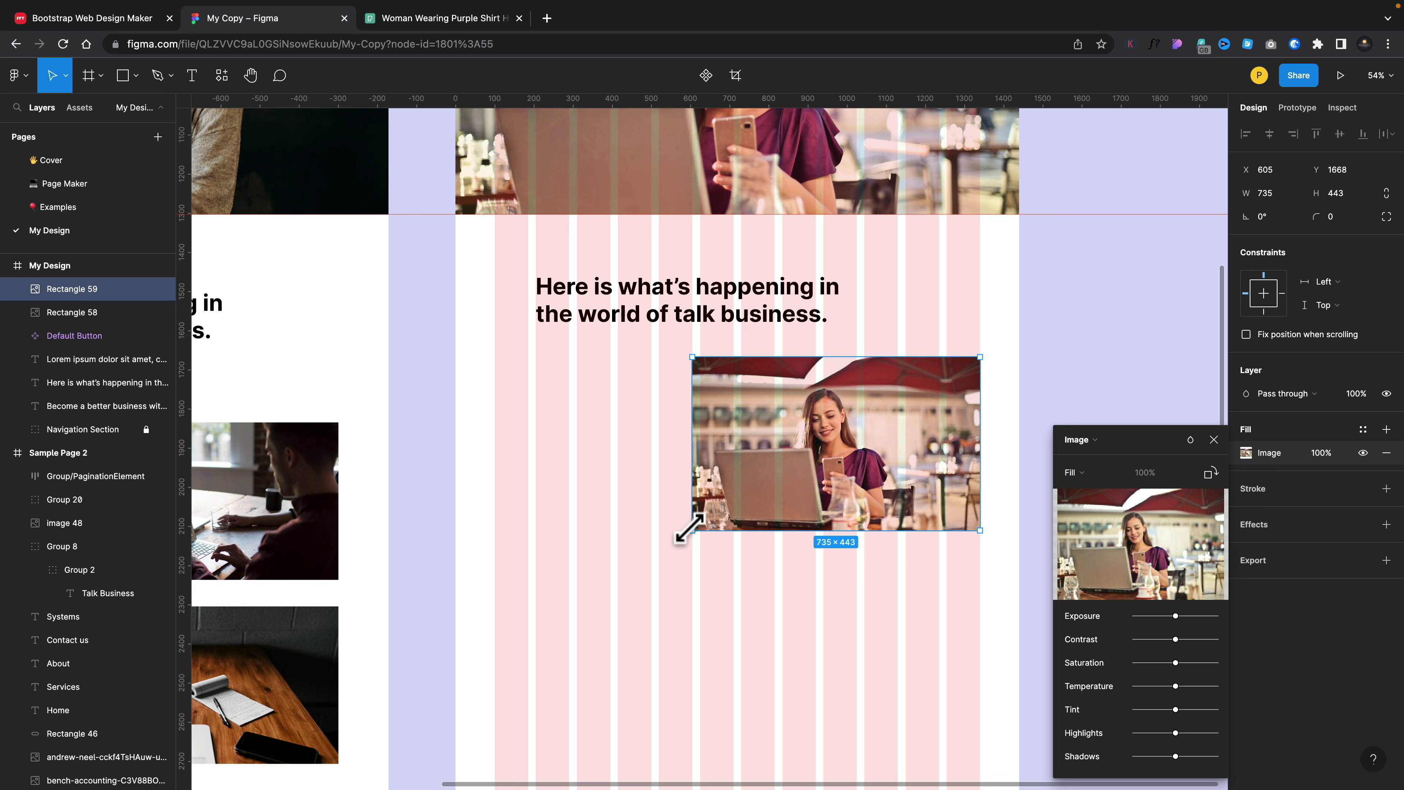
{"action": "left_click_drag", "start_coordinate": [691, 529], "coordinate": [700, 527]}
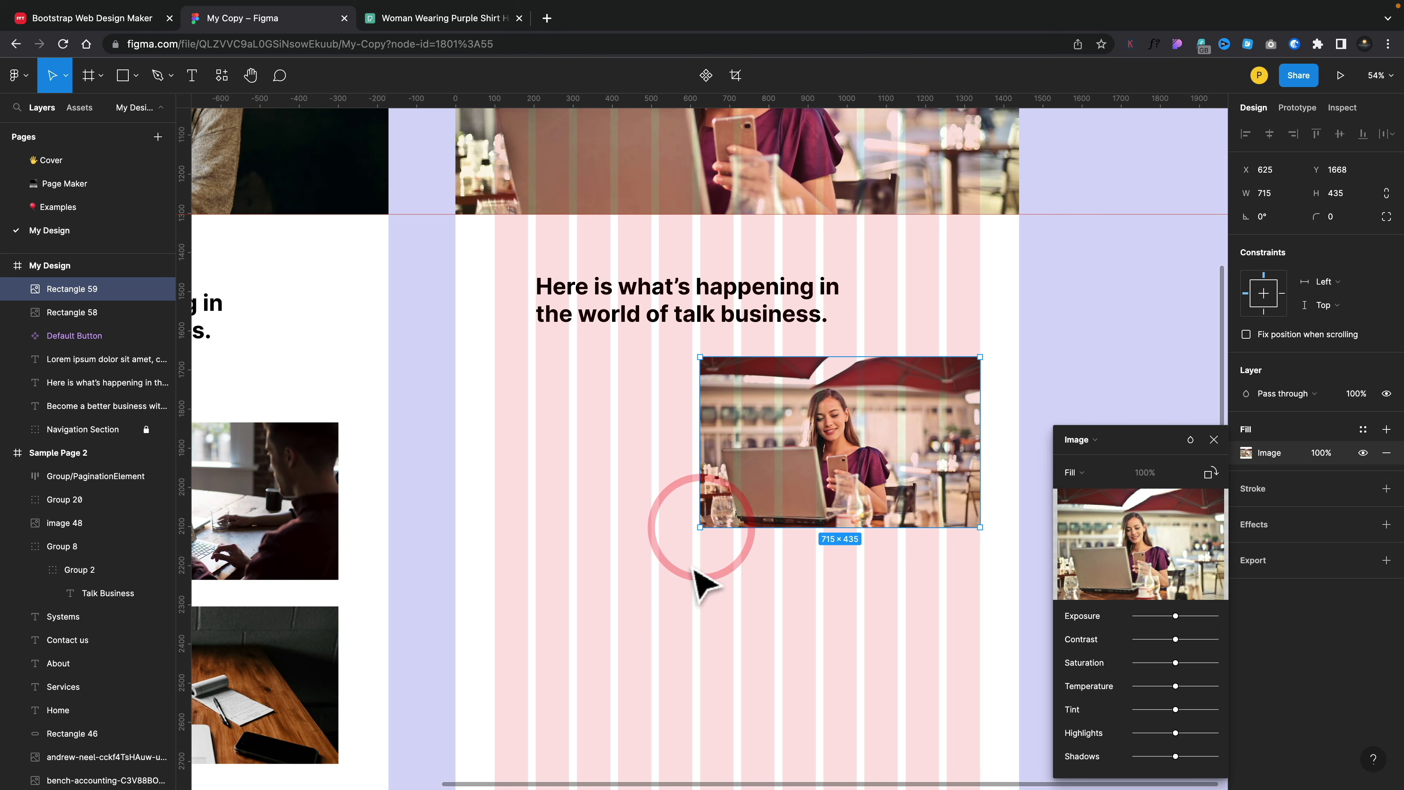
Duplicate the section heading beside the small photo at X 205, Y 1759, and resize its text box to 400 × 154.
{"action": "scroll", "coordinate": [619, 582], "scroll_direction": "left", "scroll_amount": 5}
{"action": "scroll", "coordinate": [630, 598], "scroll_direction": "left", "scroll_amount": 3}
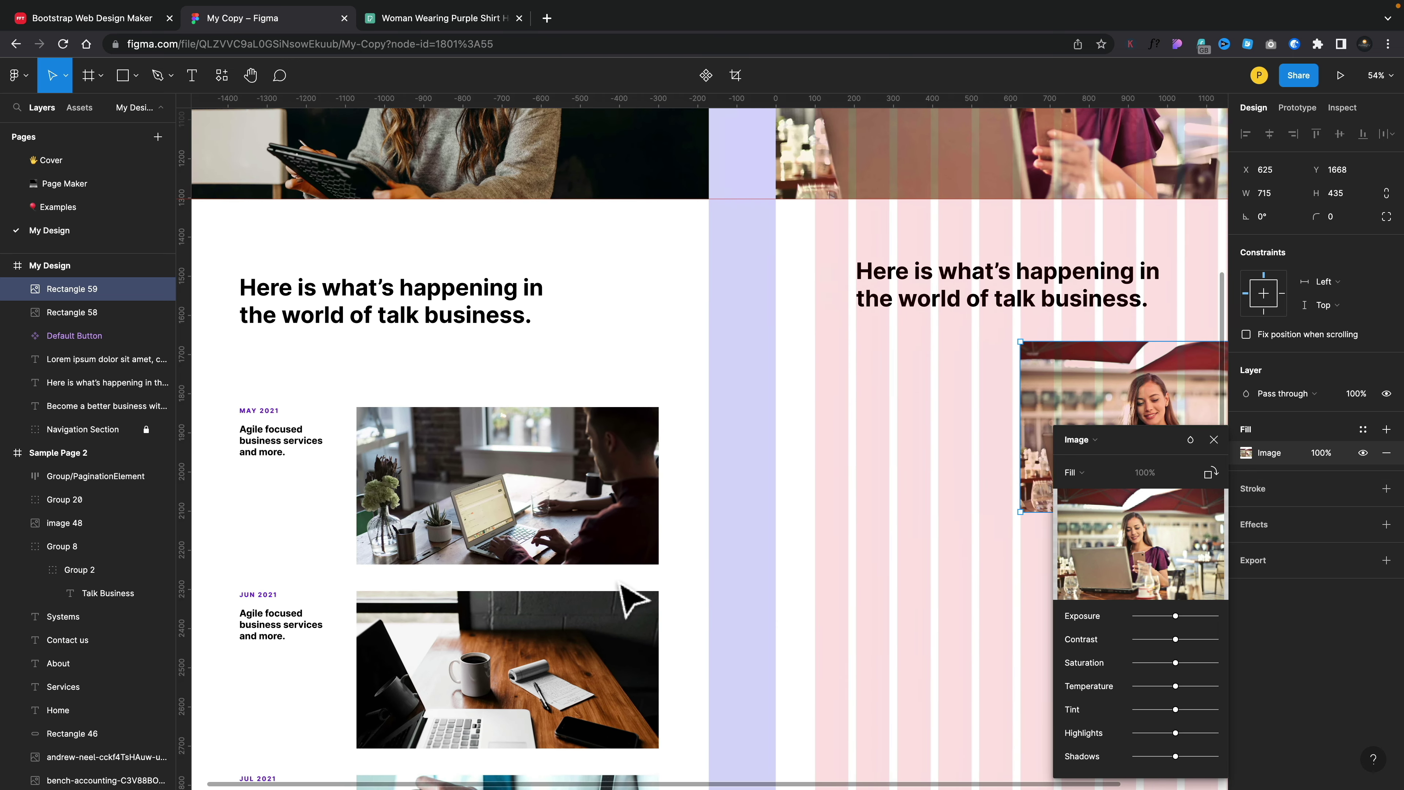
{"action": "scroll", "coordinate": [589, 453], "scroll_direction": "right", "scroll_amount": 4}
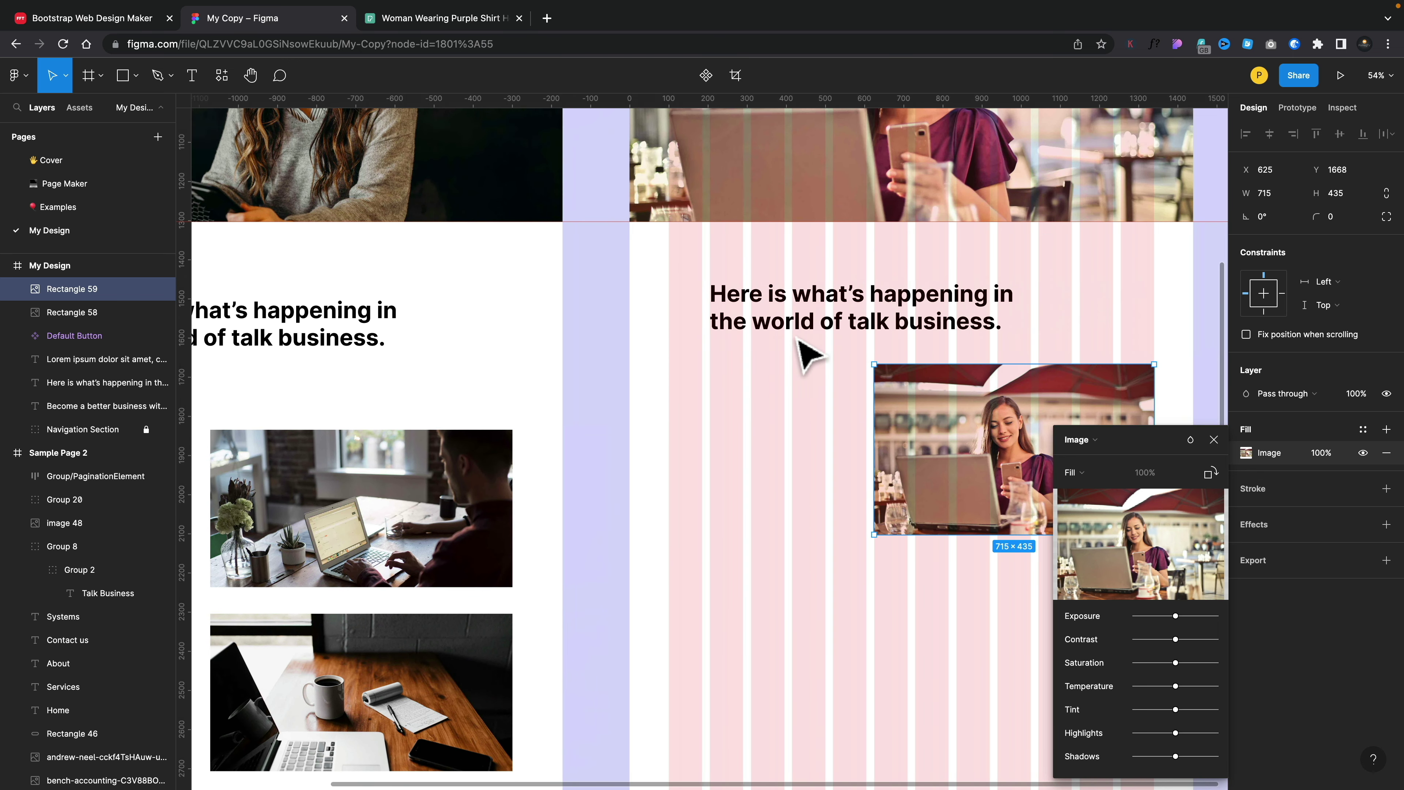
{"action": "left_click", "coordinate": [824, 314]}
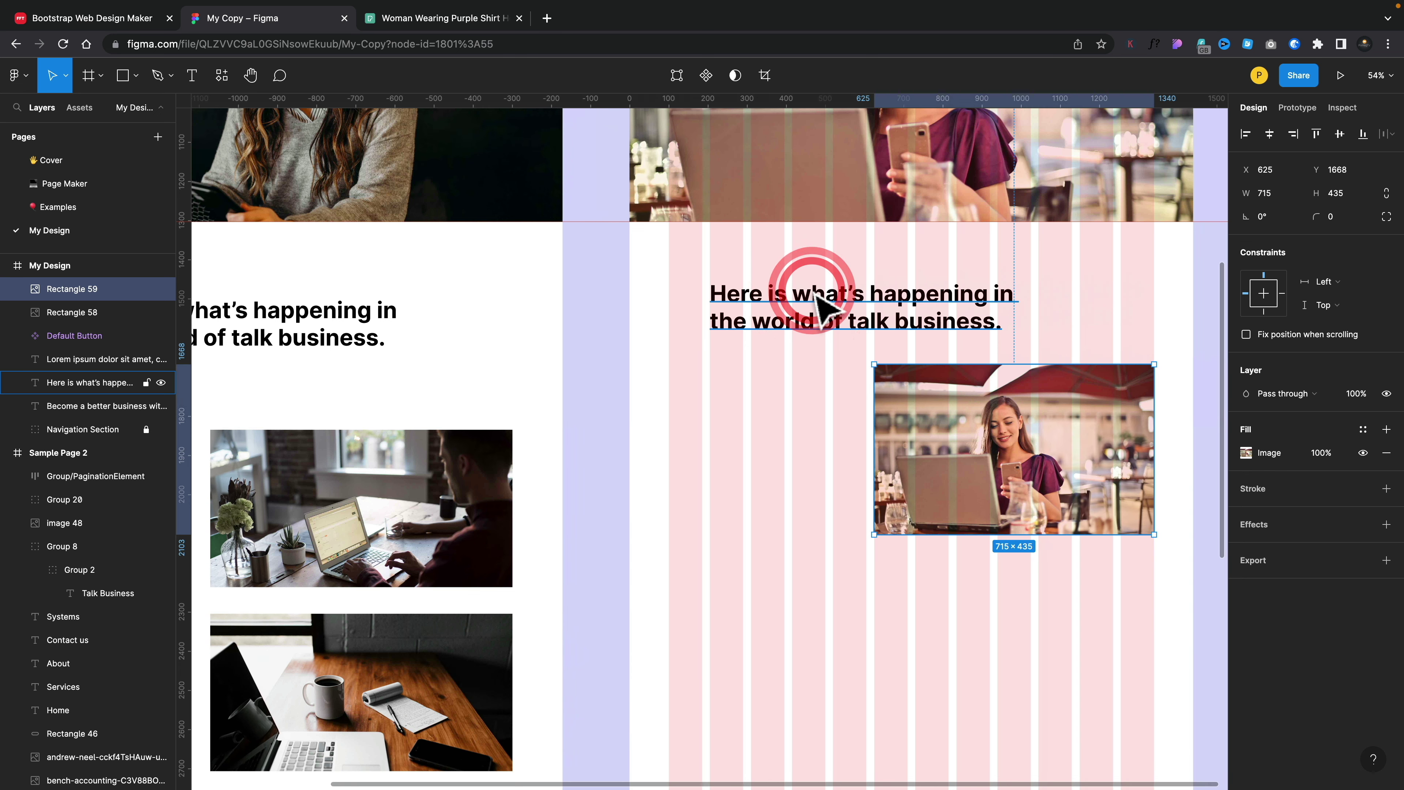
{"action": "left_click_drag", "start_coordinate": [824, 312], "coordinate": [817, 410]}
{"action": "left_click_drag", "start_coordinate": [1026, 454], "coordinate": [865, 459]}
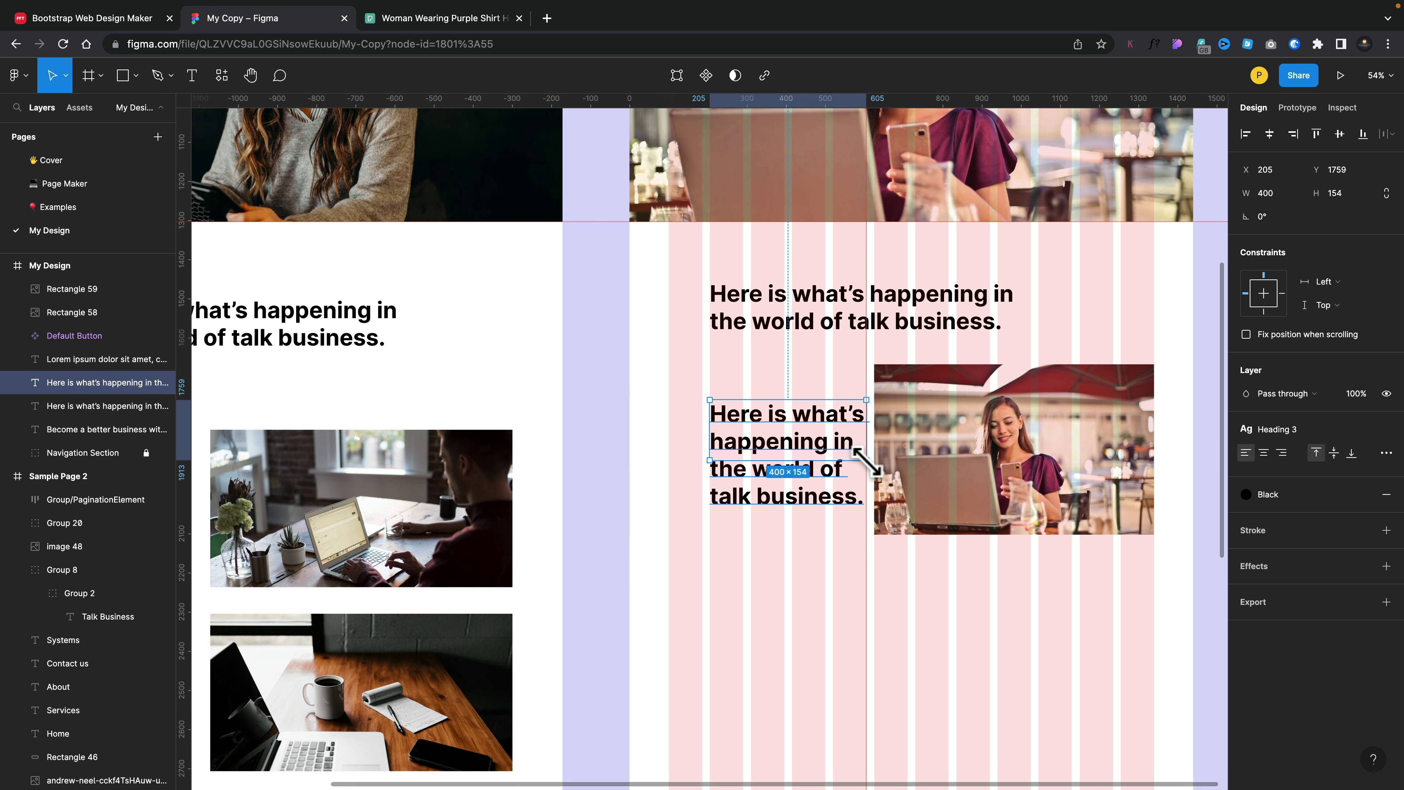
Detach the duplicated heading from the Heading 3 style and set its font size to 30.
{"action": "double_click", "coordinate": [817, 449]}
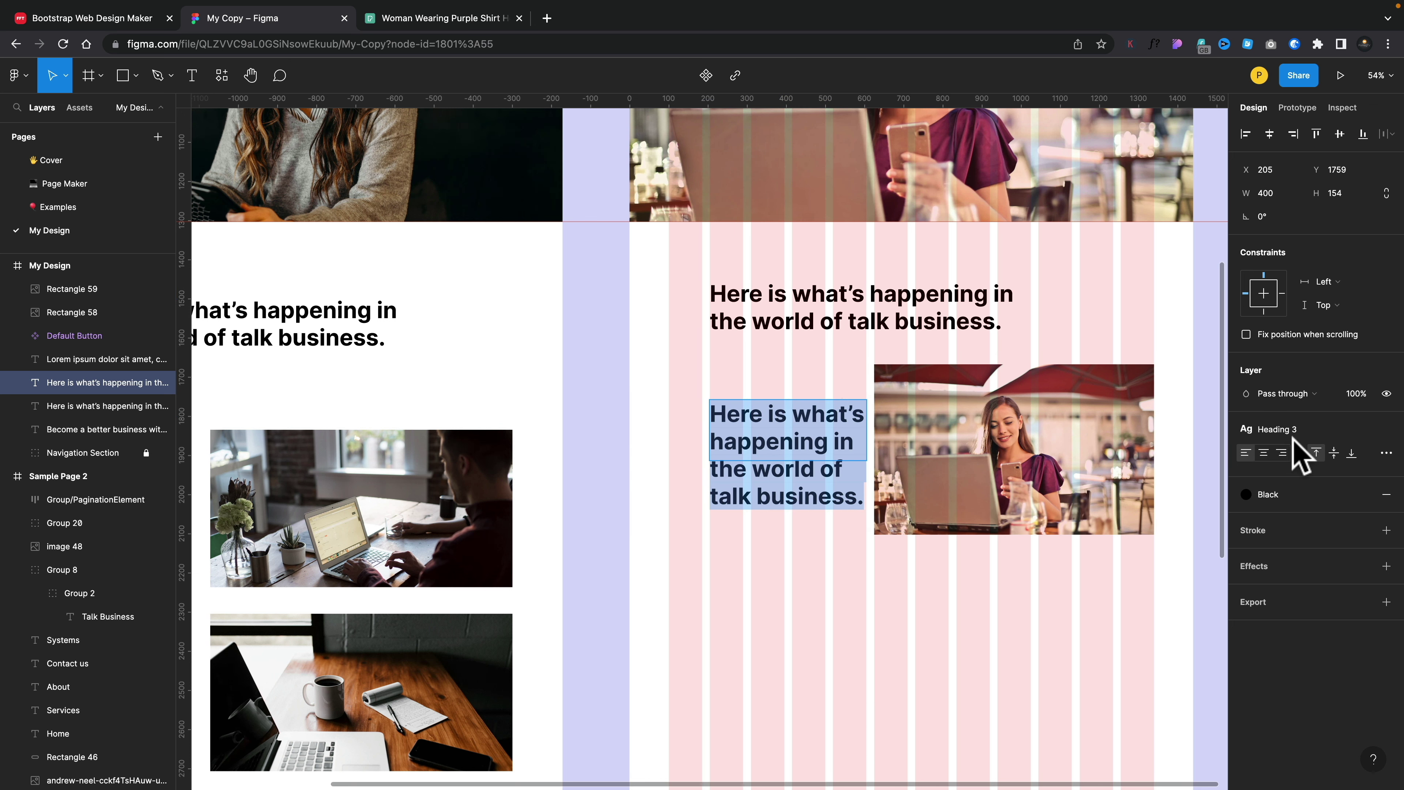
{"action": "left_click", "coordinate": [1386, 429]}
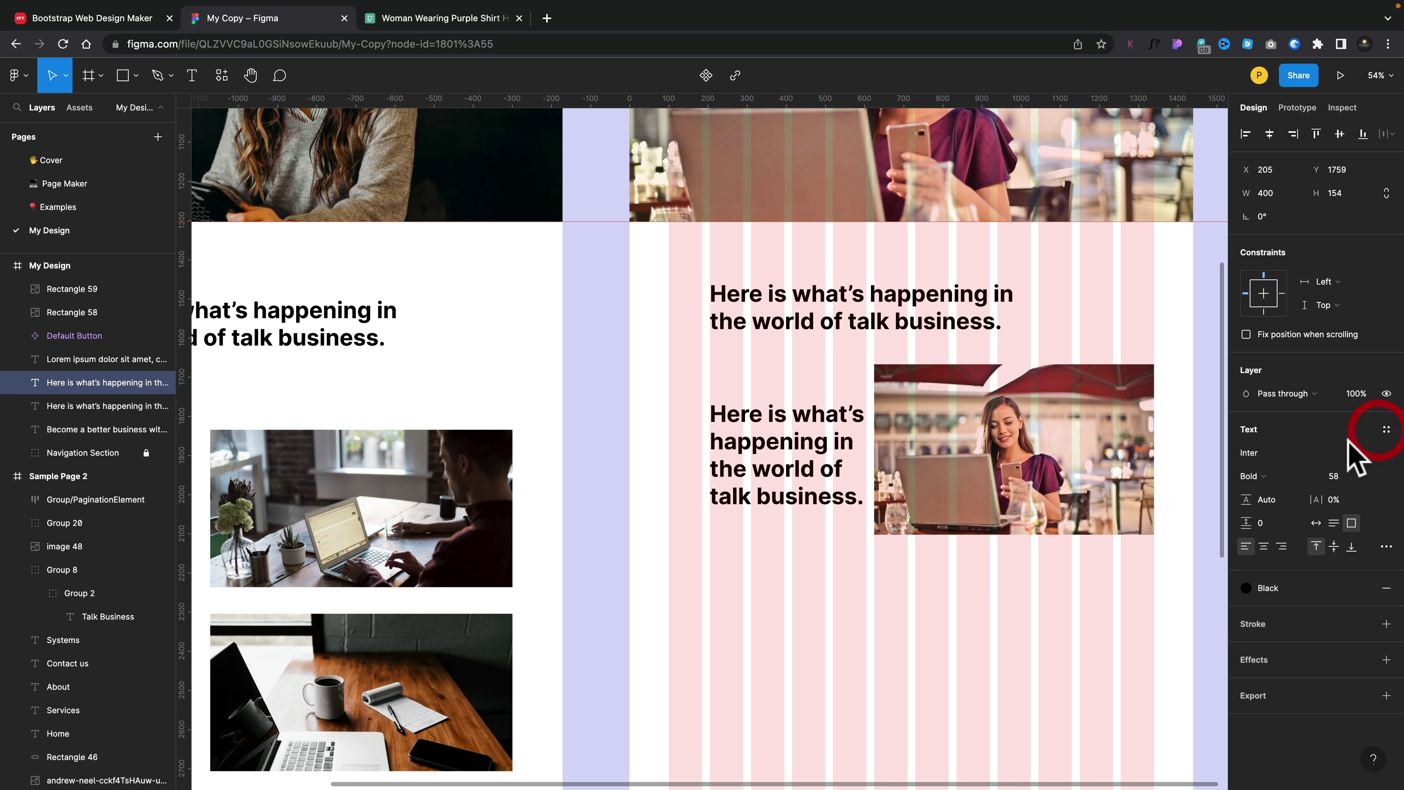
{"action": "left_click", "coordinate": [1336, 477]}
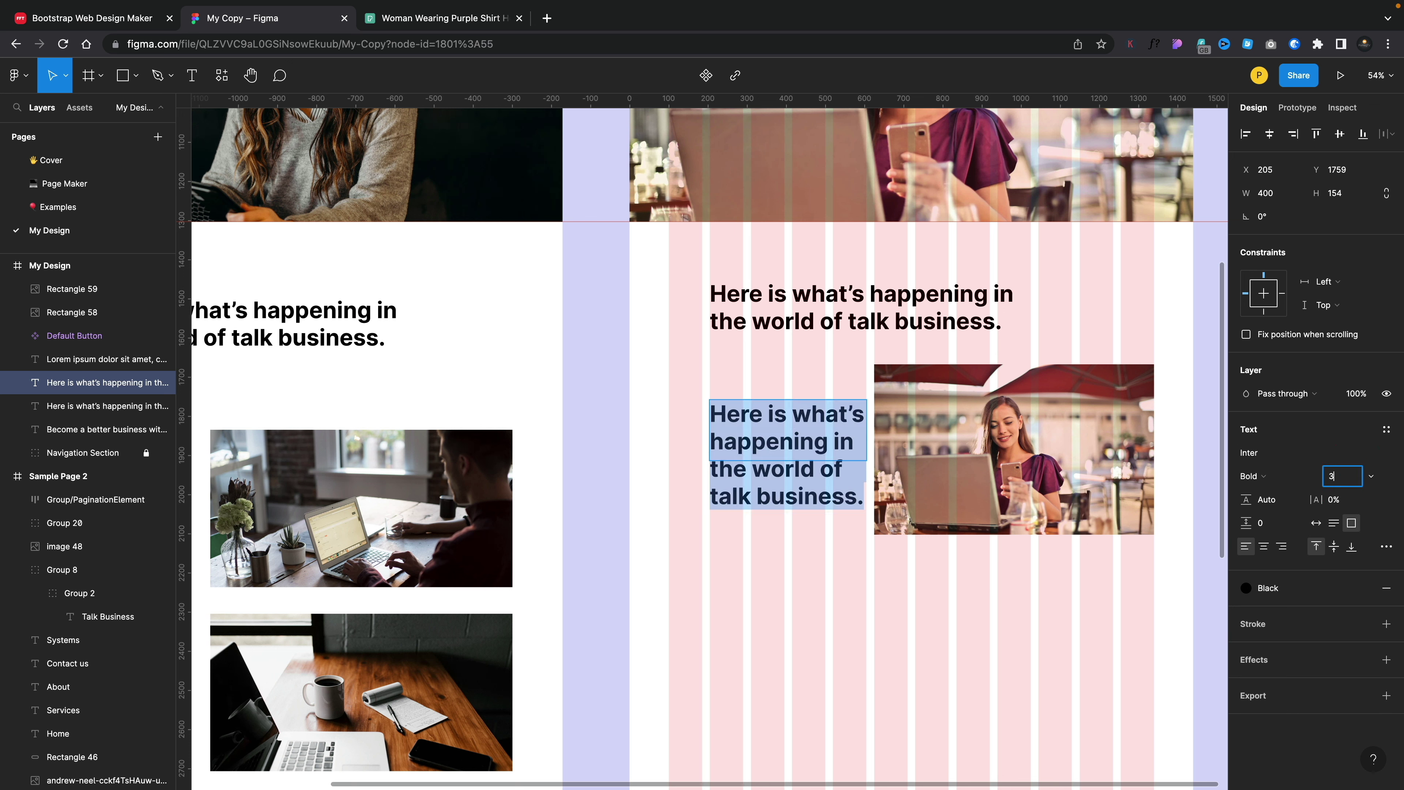
{"action": "key", "text": "Return"}
{"action": "scroll", "coordinate": [829, 575], "scroll_direction": "left", "scroll_amount": 2}
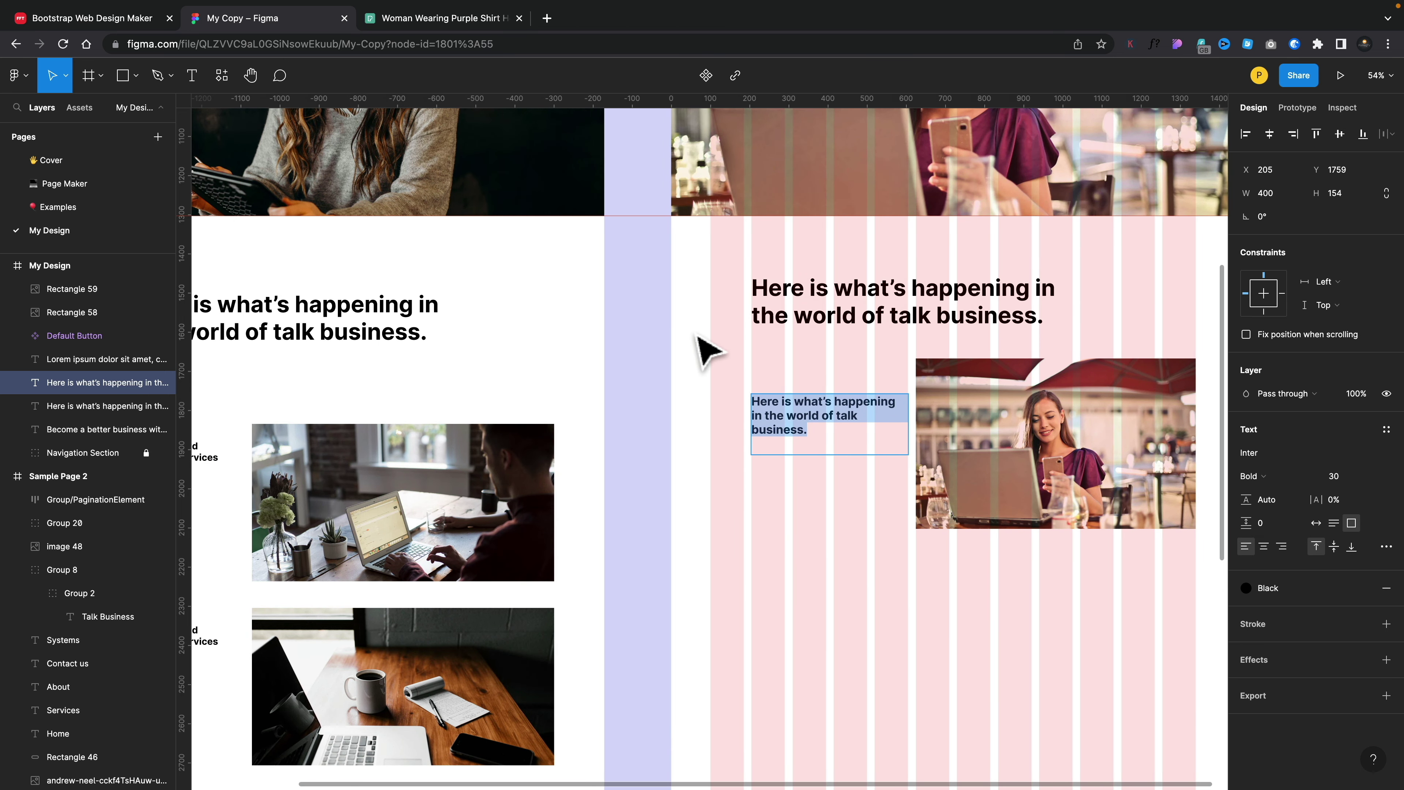
{"action": "key", "text": "Escape"}
Duplicate the small heading just above itself at Y 1687 and replace the copy's text with "May 2021".
{"action": "scroll", "coordinate": [753, 432], "scroll_direction": "left", "scroll_amount": 4}
{"action": "scroll", "coordinate": [752, 432], "scroll_direction": "up", "scroll_amount": 1}
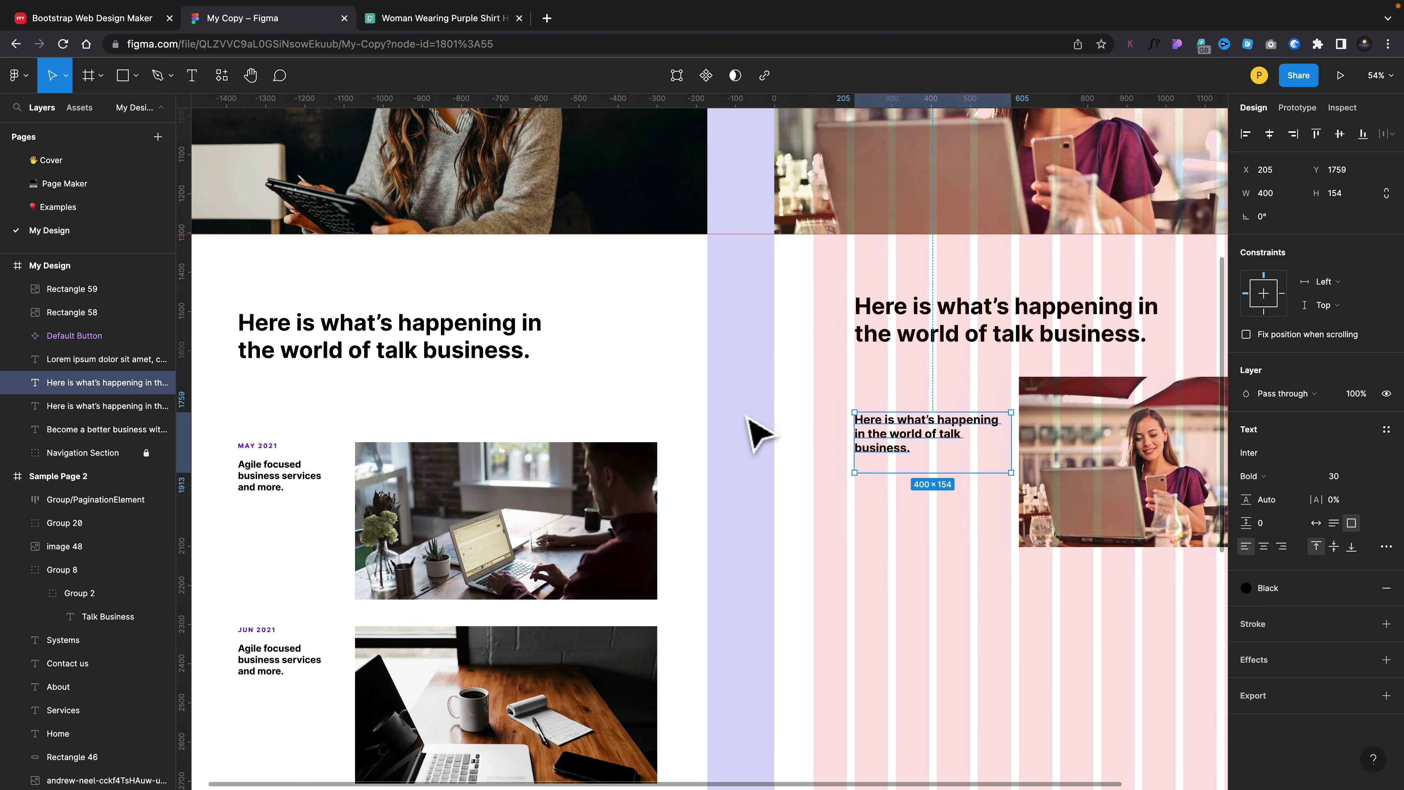
{"action": "left_click_drag", "start_coordinate": [895, 428], "coordinate": [890, 399]}
{"action": "double_click", "coordinate": [890, 398]}
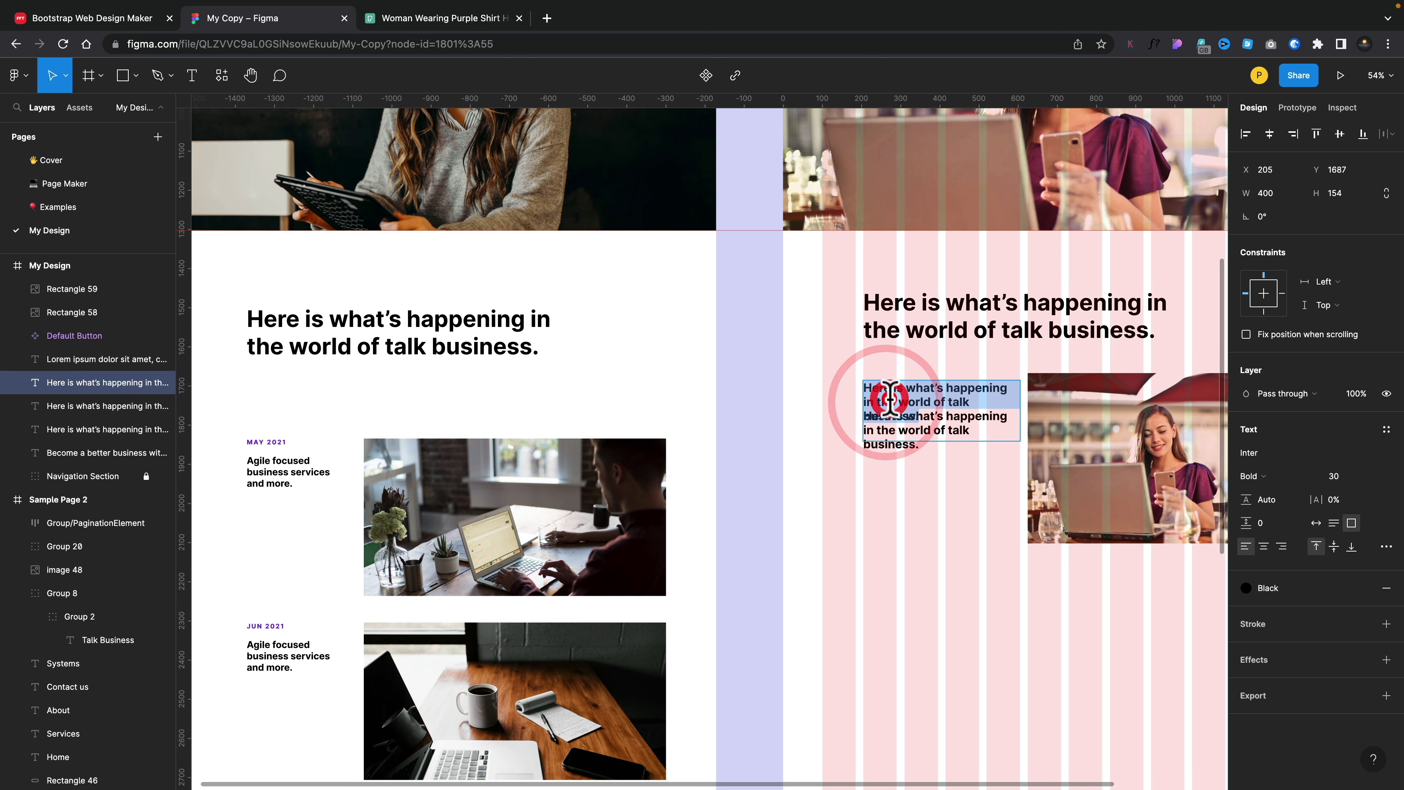
{"action": "type", "text": "m"}
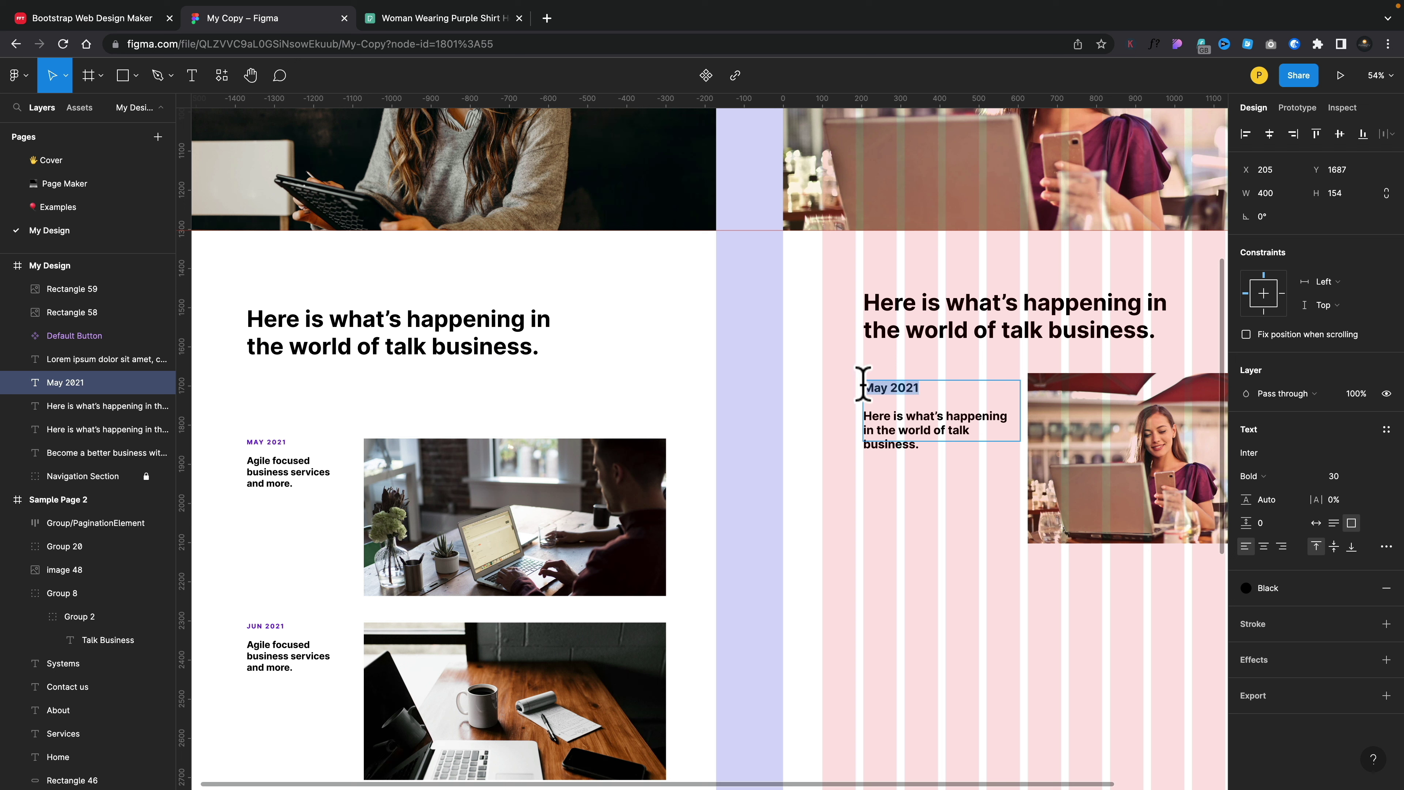
Style the "May 2021" label in Indigo 4, Semi Bold, size 24, with 16.5% letter spacing.
{"action": "left_click", "coordinate": [1247, 588]}
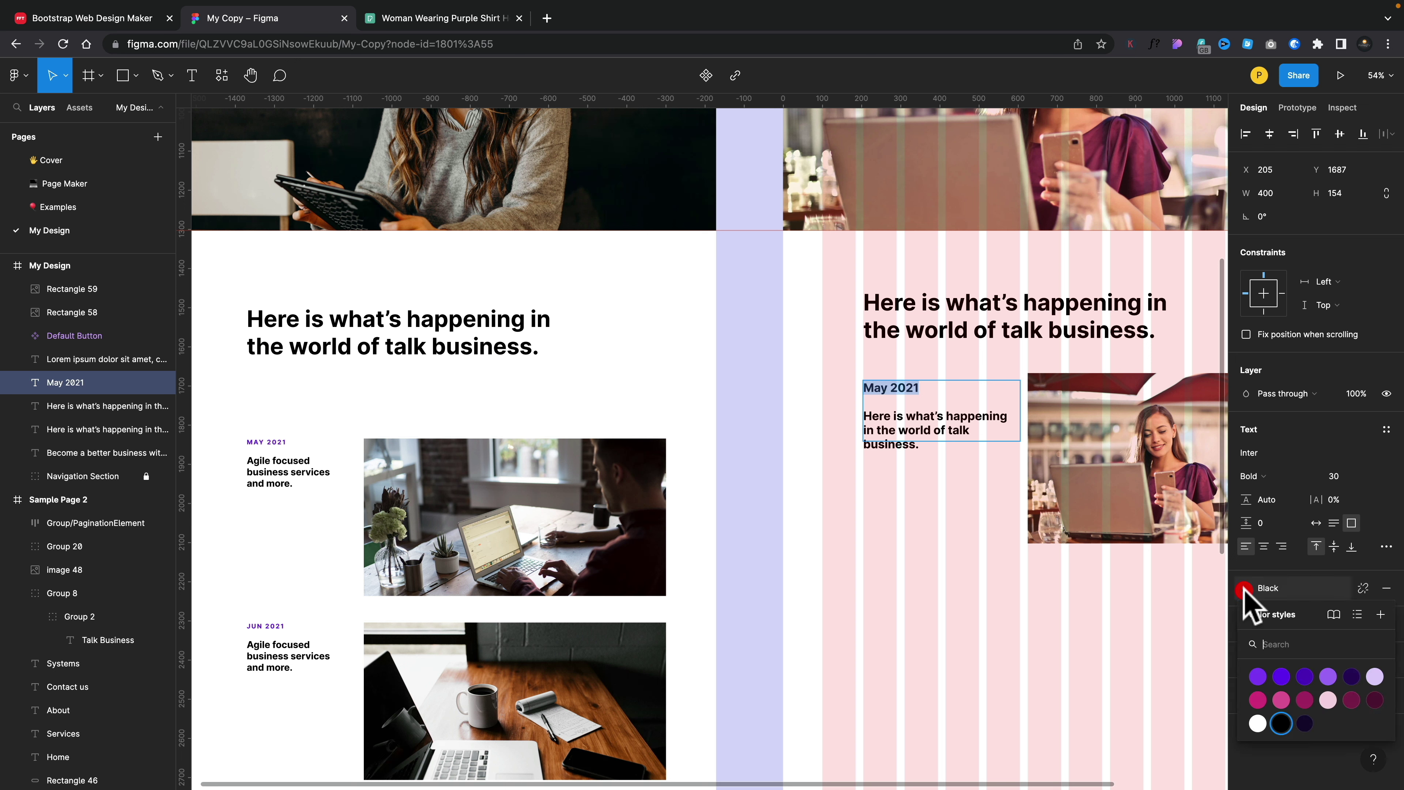
{"action": "left_click", "coordinate": [1271, 658]}
{"action": "left_click", "coordinate": [1334, 475]}
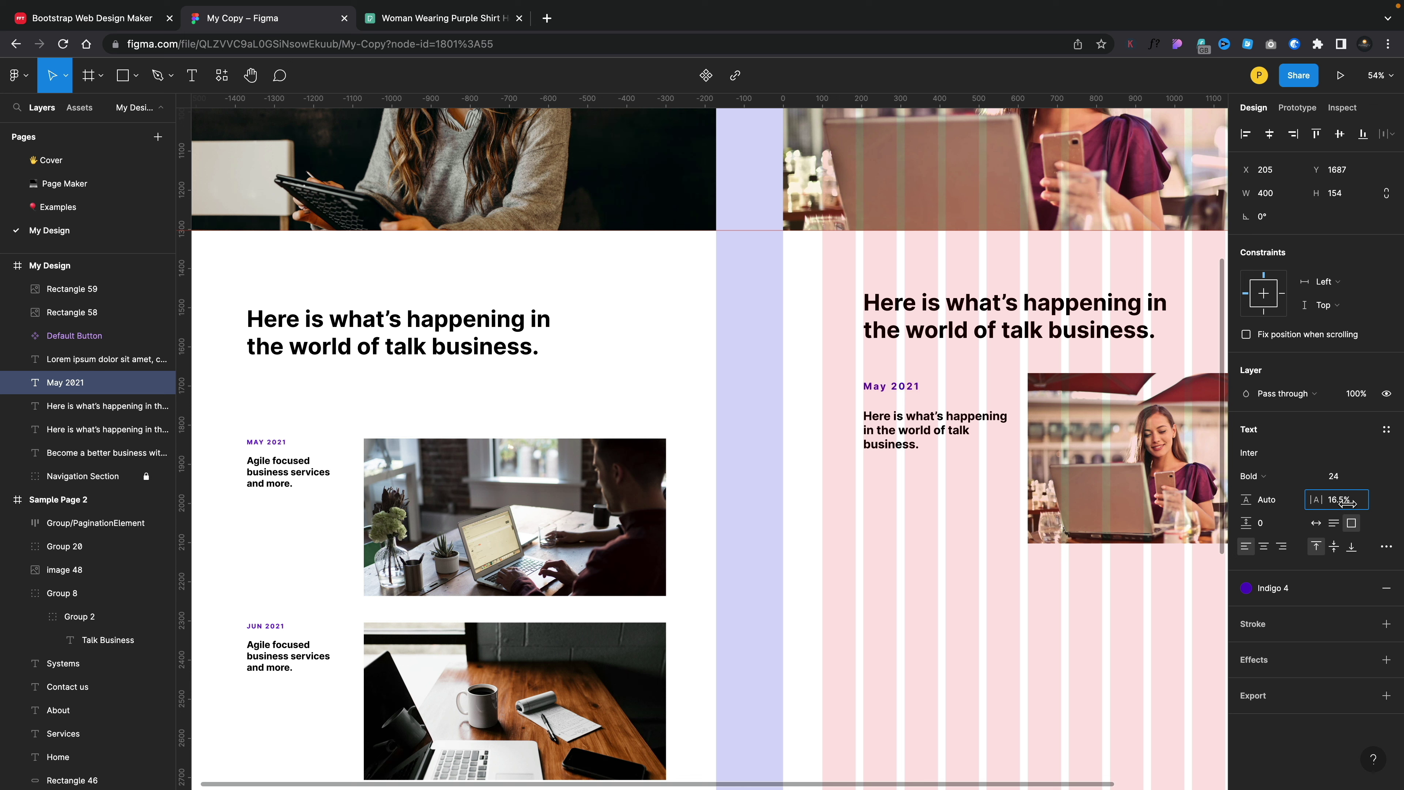
{"action": "left_click", "coordinate": [1251, 476]}
{"action": "left_click", "coordinate": [1274, 459]}
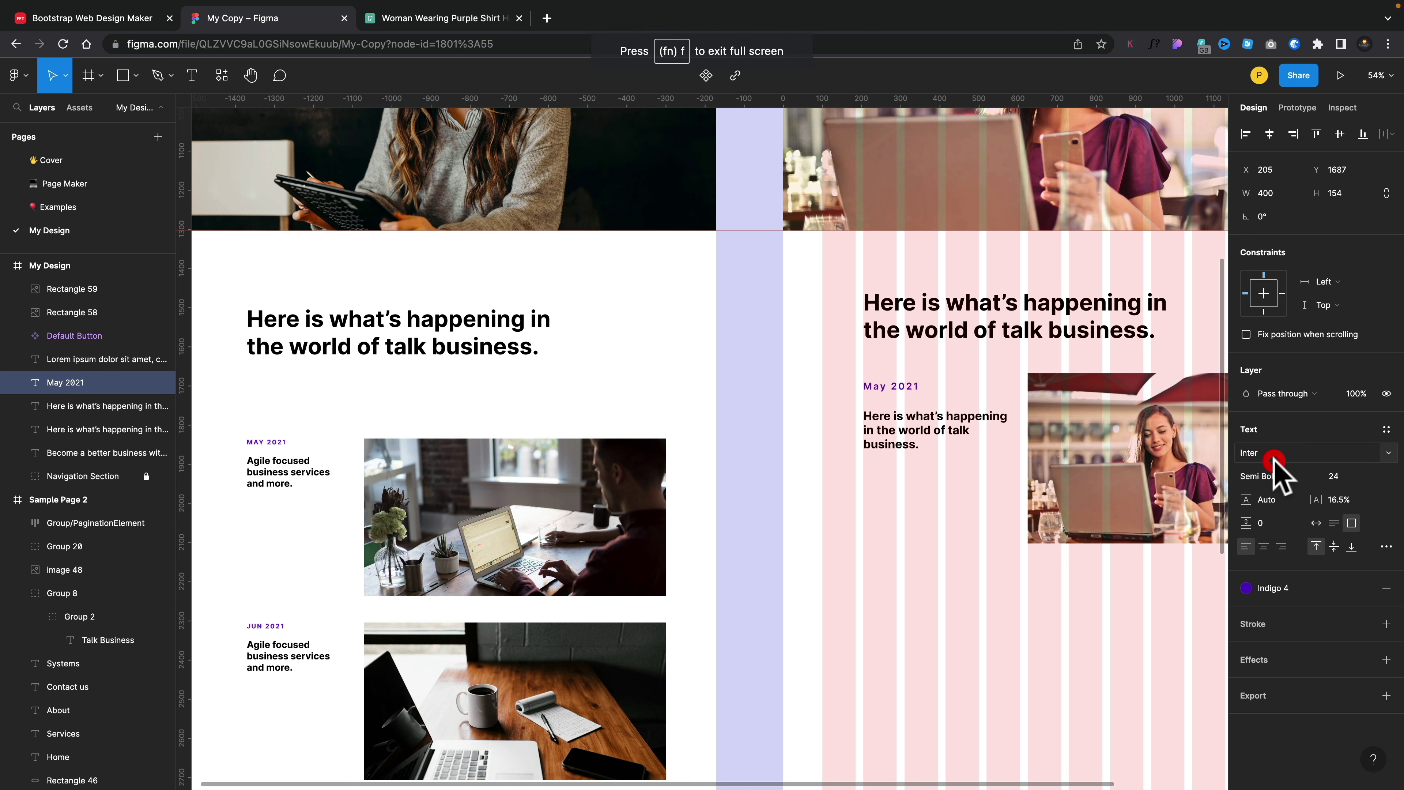
{"action": "left_click", "coordinate": [752, 467]}
Duplicate the news item's "May 2021" label, title and photo together below the original, leaving a 77 gap.
{"action": "scroll", "coordinate": [796, 442], "scroll_direction": "right", "scroll_amount": 1}
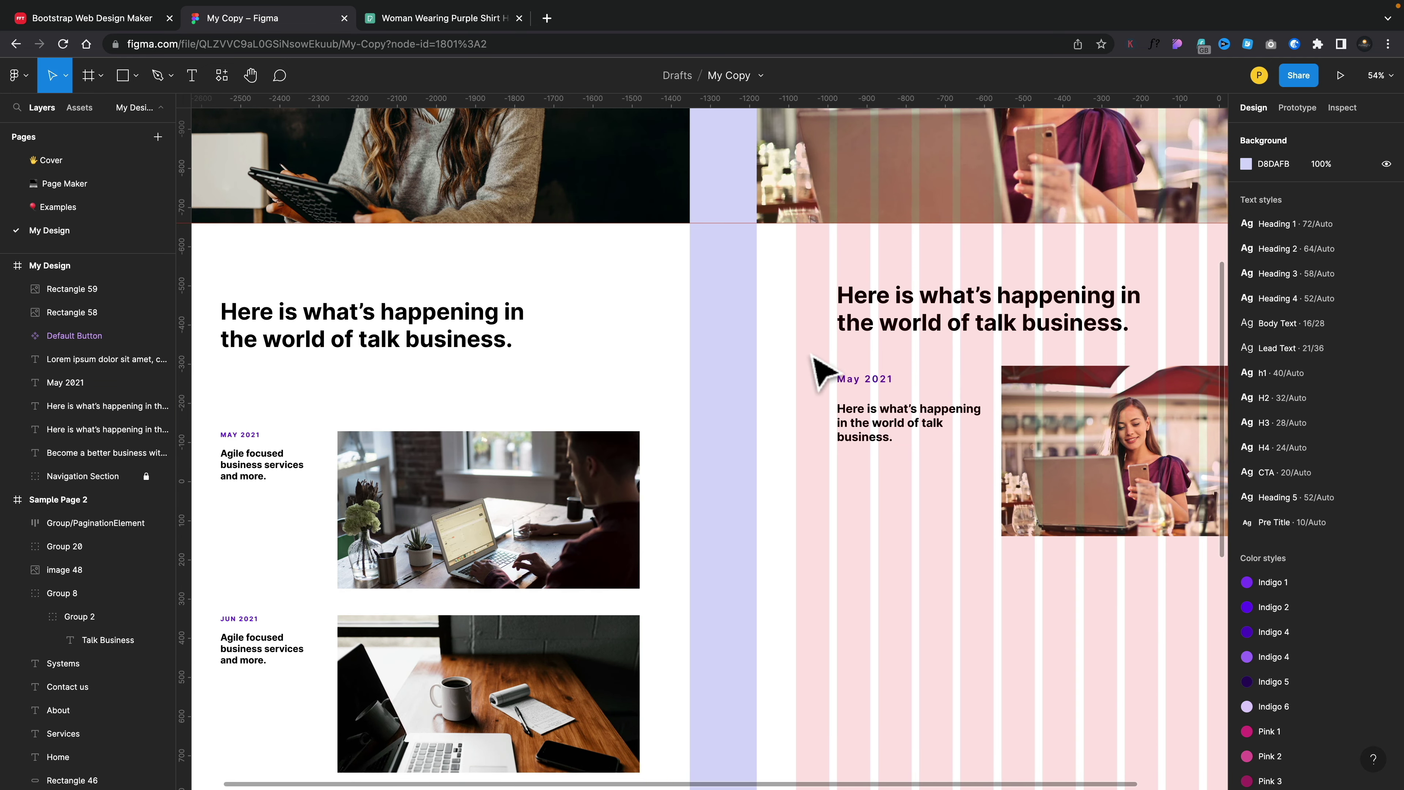
{"action": "left_click", "coordinate": [939, 437], "text": "shift"}
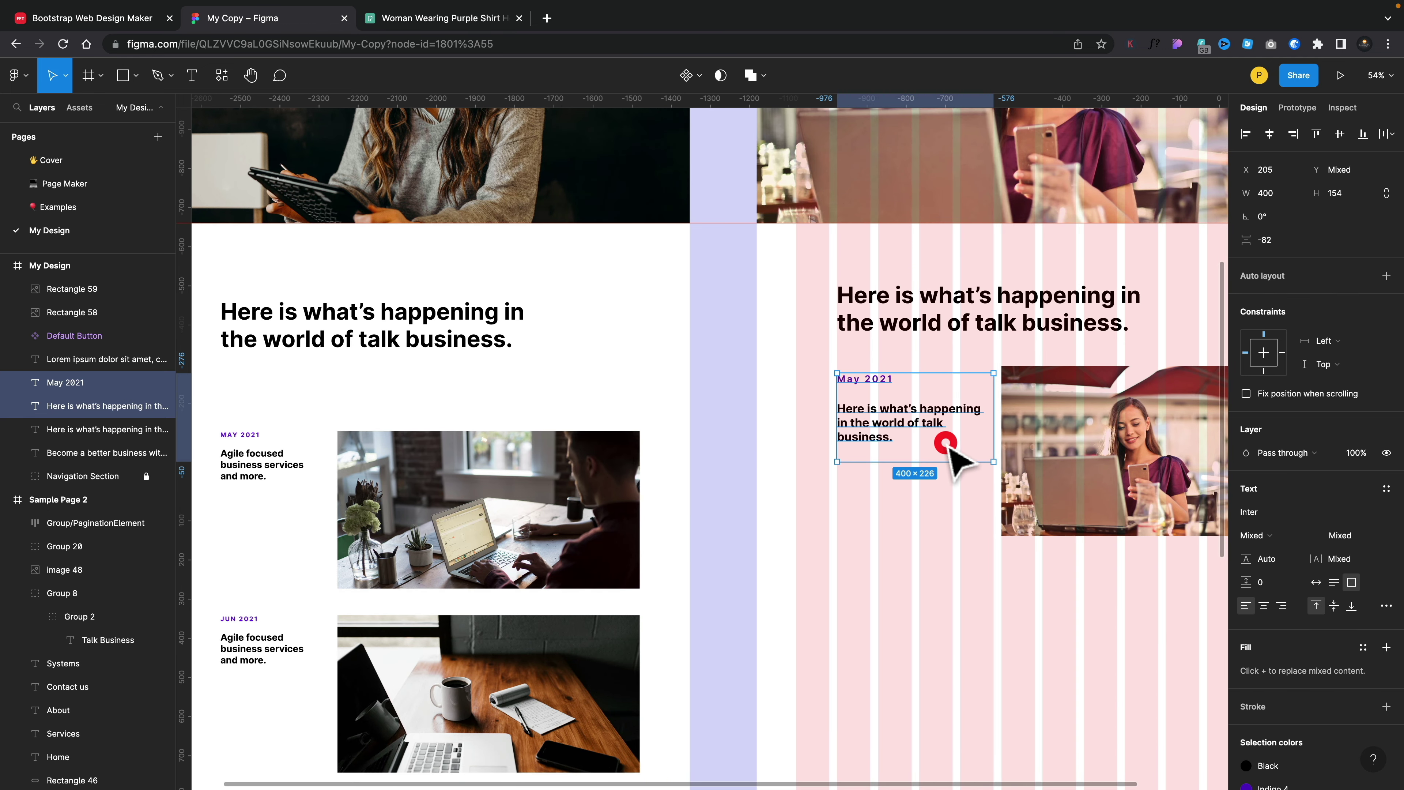
{"action": "left_click", "coordinate": [923, 407]}
{"action": "scroll", "coordinate": [924, 410], "scroll_direction": "right", "scroll_amount": 4}
{"action": "scroll", "coordinate": [921, 405], "scroll_direction": "right", "scroll_amount": 2}
{"action": "left_click_drag", "start_coordinate": [1167, 561], "coordinate": [633, 369]}
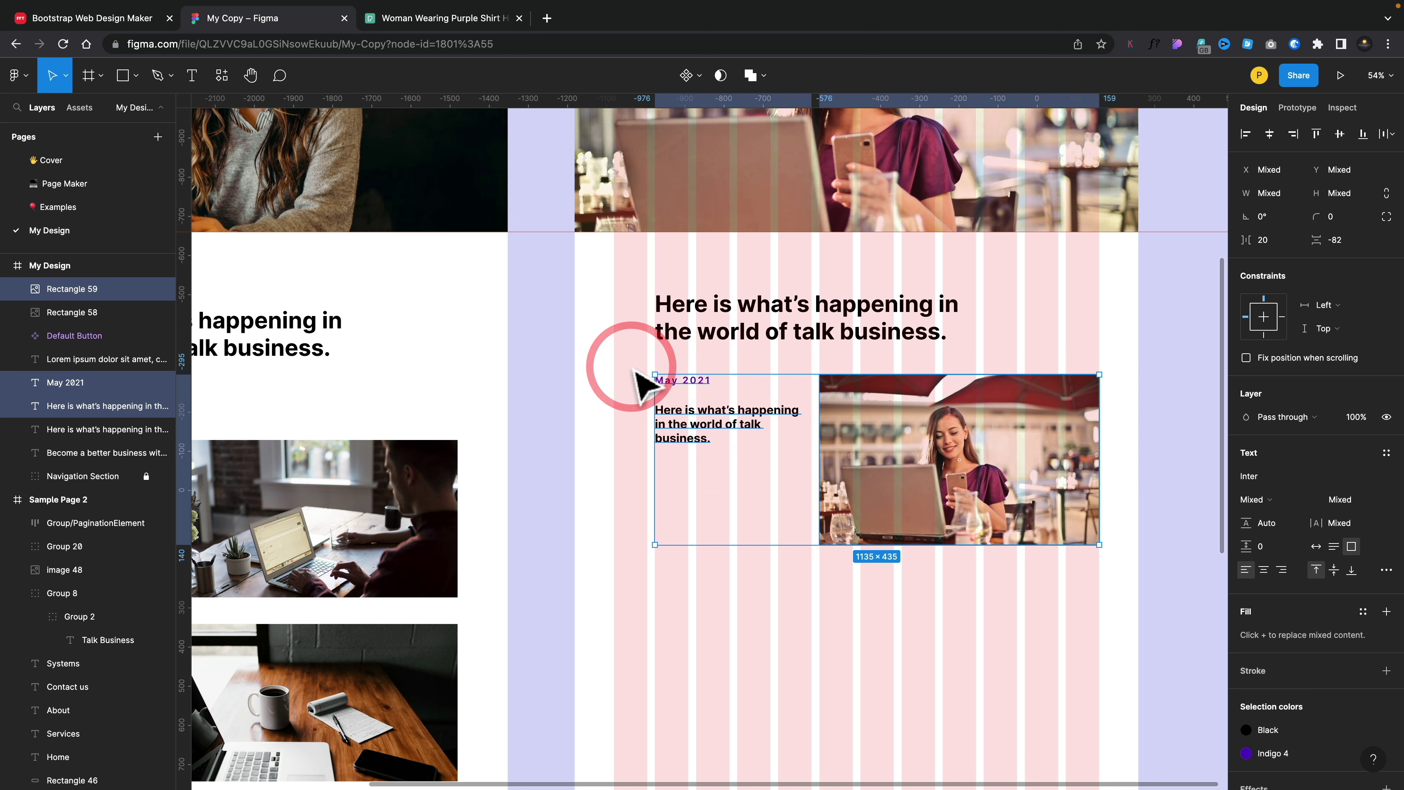
{"action": "left_click_drag", "start_coordinate": [927, 389], "coordinate": [928, 589], "text": "alt"}
Duplicate the second news item below itself with the same 77 spacing to make a third row.
{"action": "scroll", "coordinate": [929, 575], "scroll_direction": "down", "scroll_amount": 5}
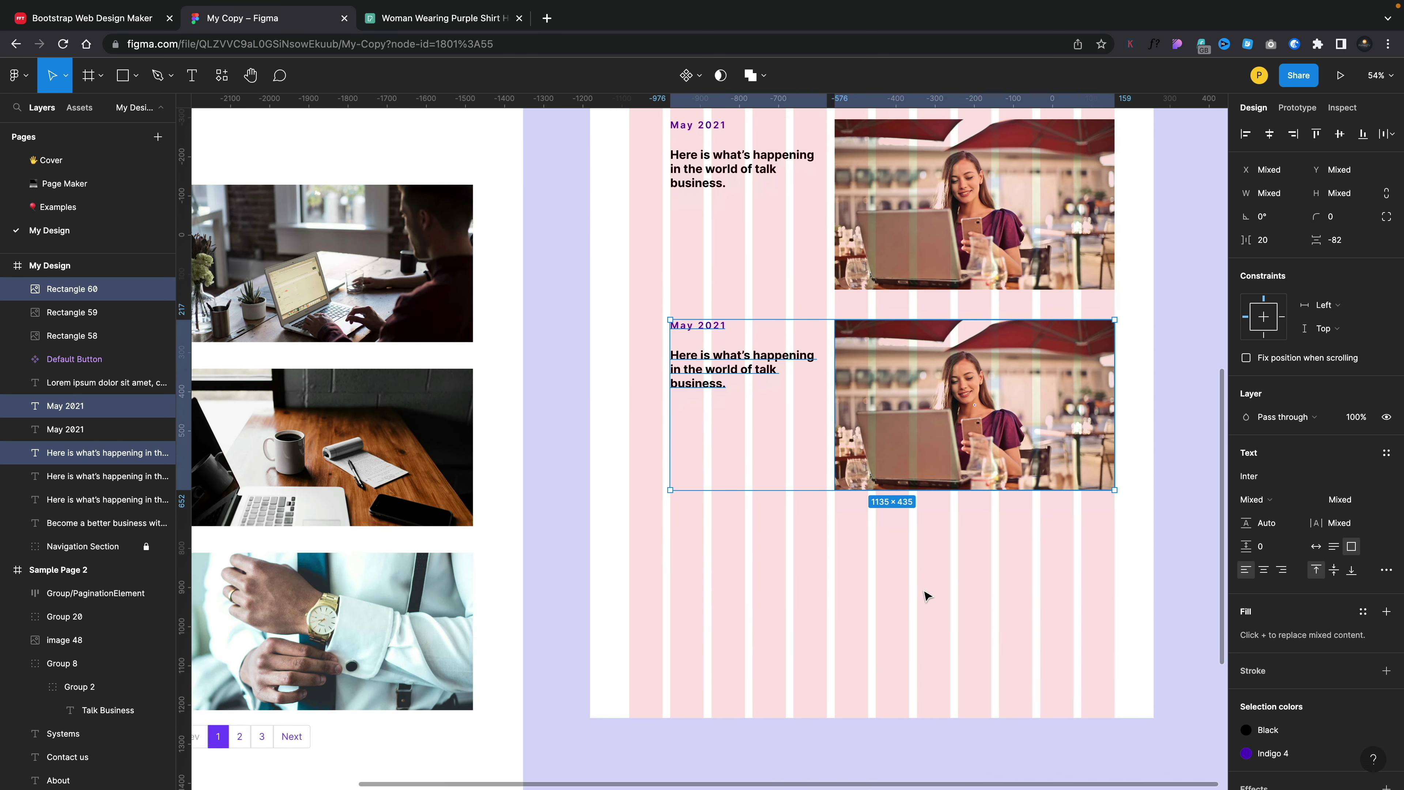
{"action": "left_click_drag", "start_coordinate": [956, 354], "coordinate": [956, 556], "text": "alt"}
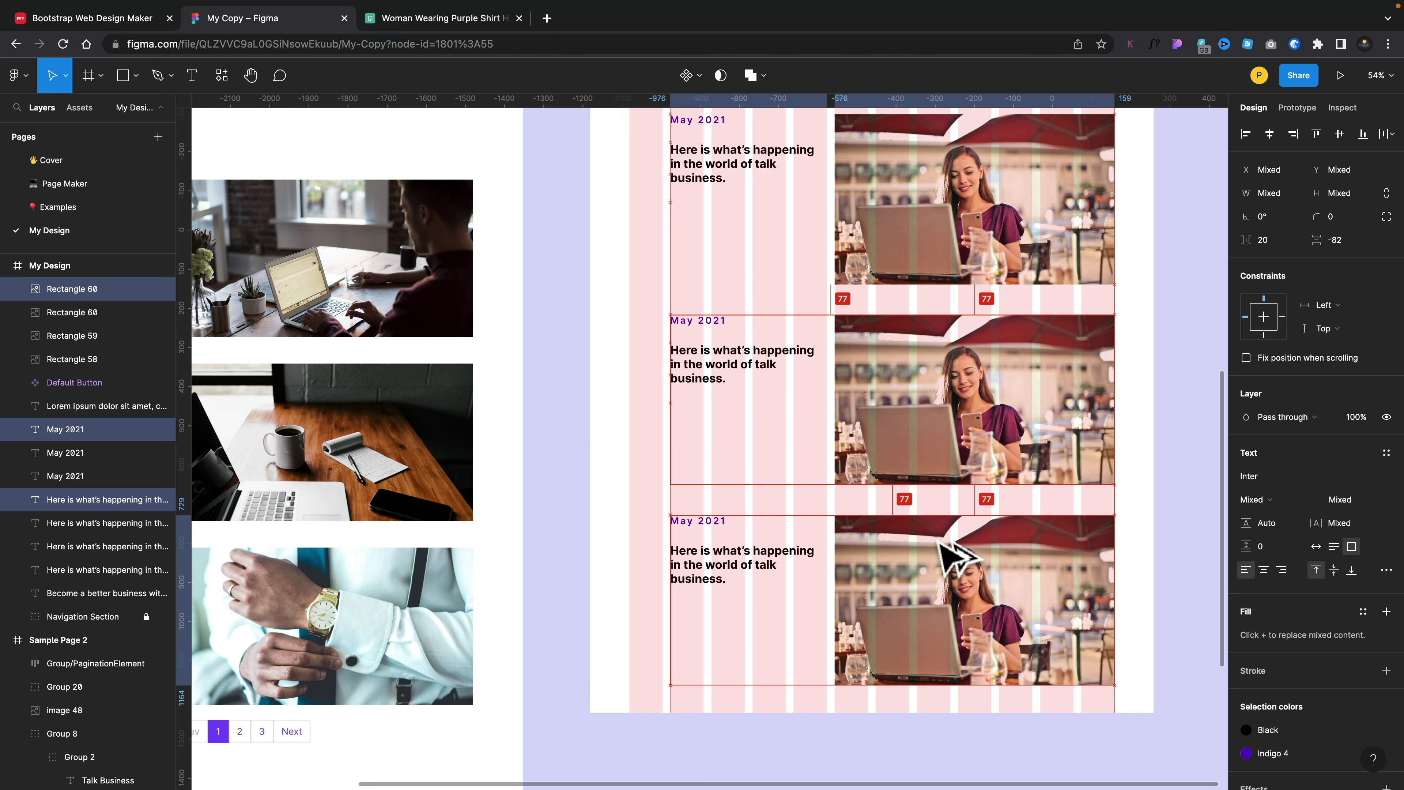
{"action": "left_click", "coordinate": [586, 486]}
{"action": "left_click", "coordinate": [584, 491]}
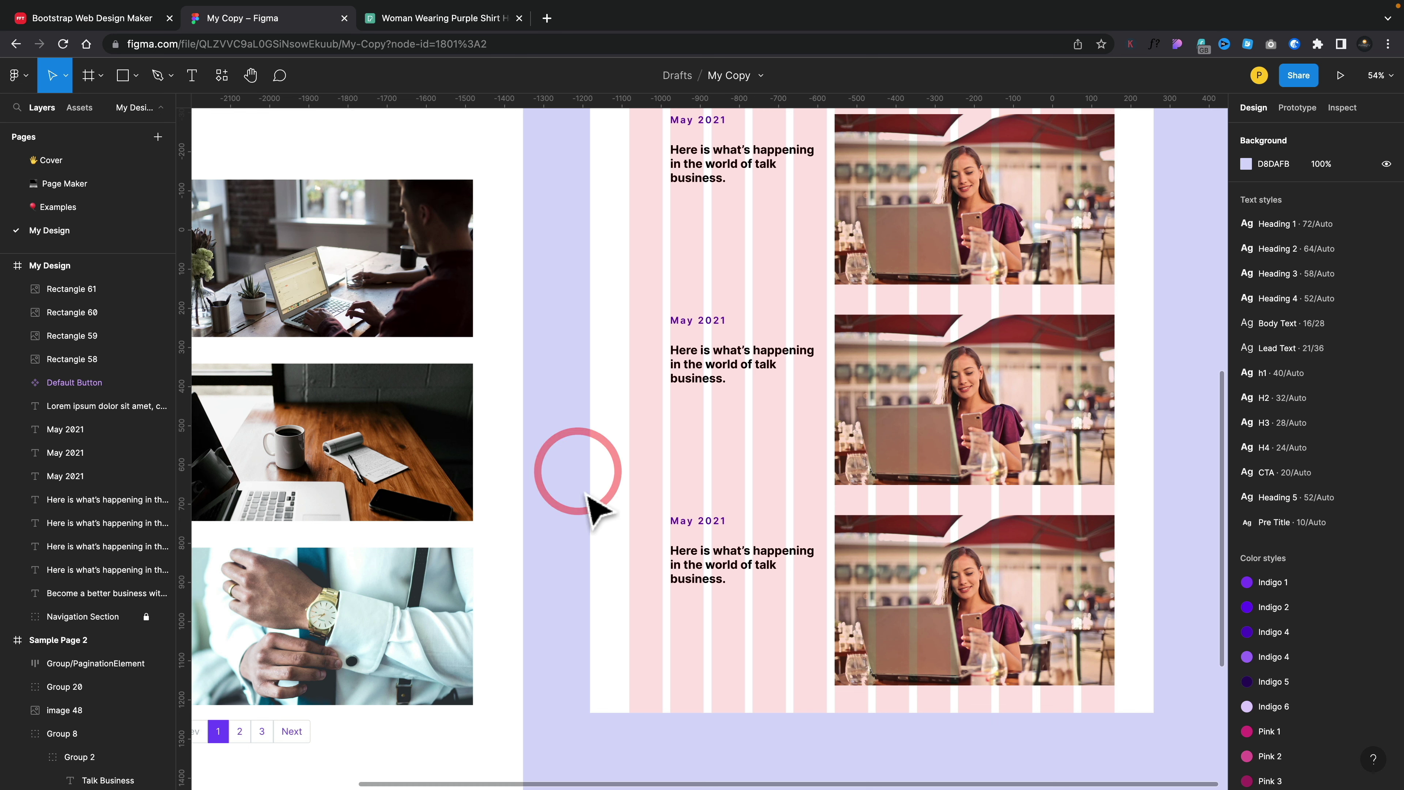
Hide the 12-column layout grid of the My Design frame.
{"action": "left_click", "coordinate": [77, 265]}
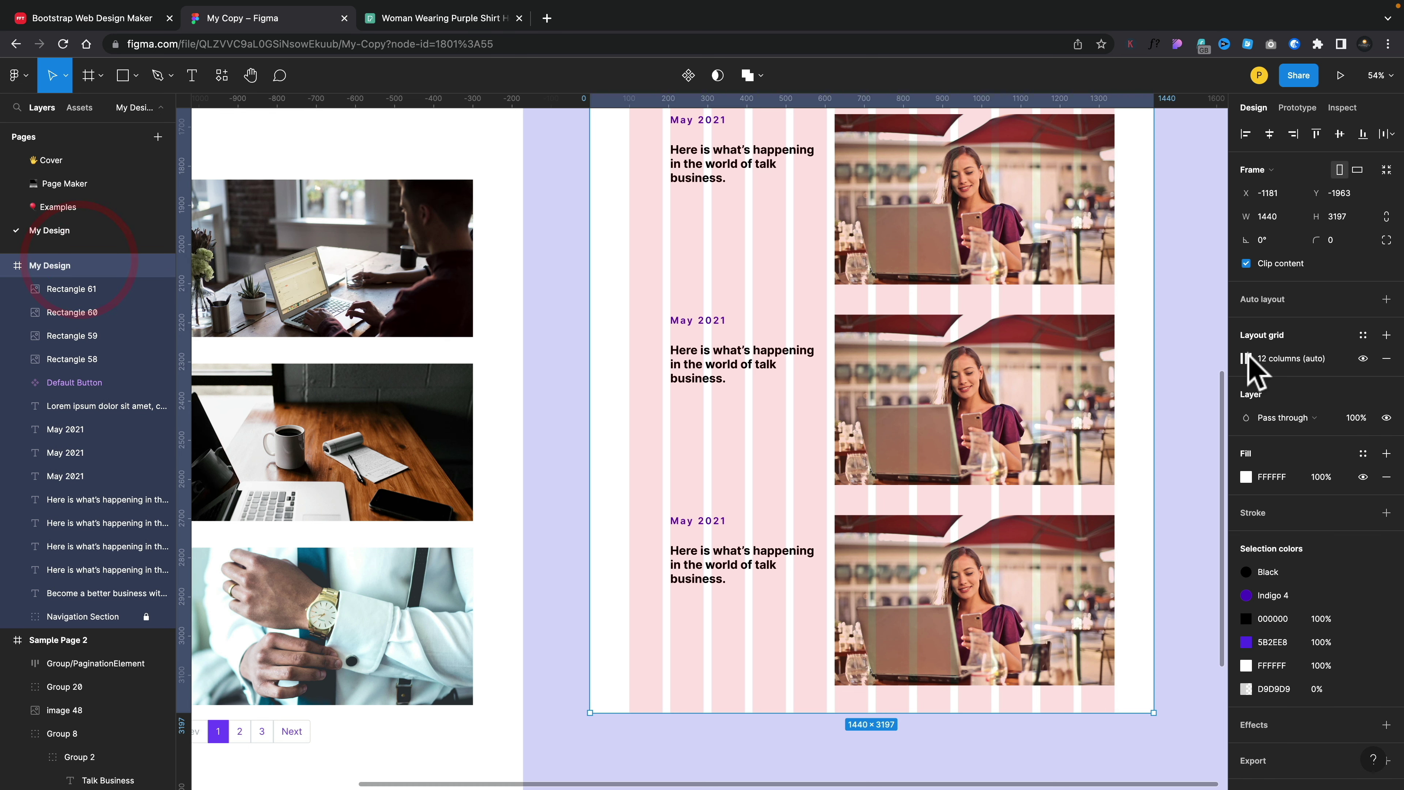
{"action": "left_click", "coordinate": [1363, 358]}
Move the "Here is what's happening in the world of talk business." section heading up to Y 1417.
{"action": "scroll", "coordinate": [1177, 370], "scroll_direction": "up", "scroll_amount": 3}
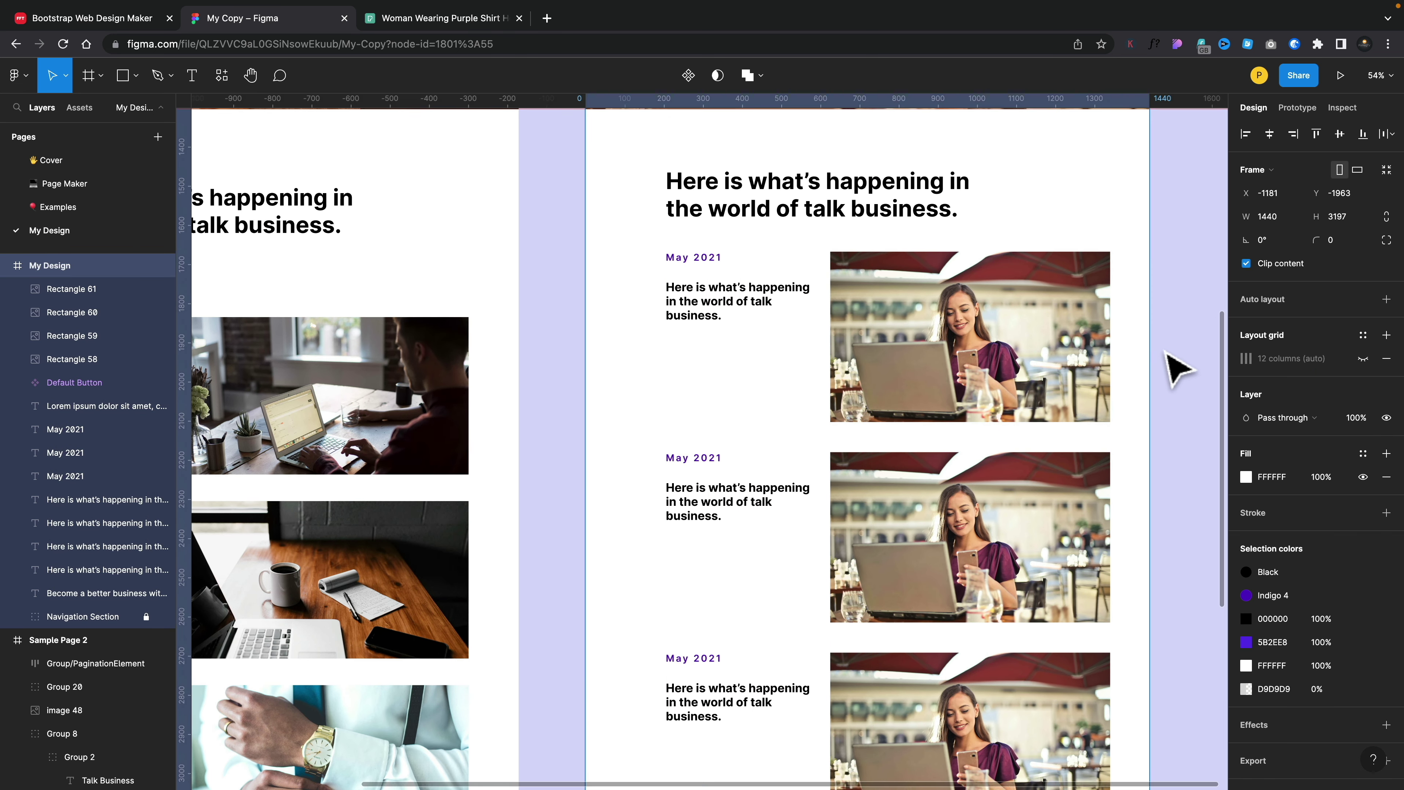
{"action": "scroll", "coordinate": [1175, 368], "scroll_direction": "up", "scroll_amount": 2}
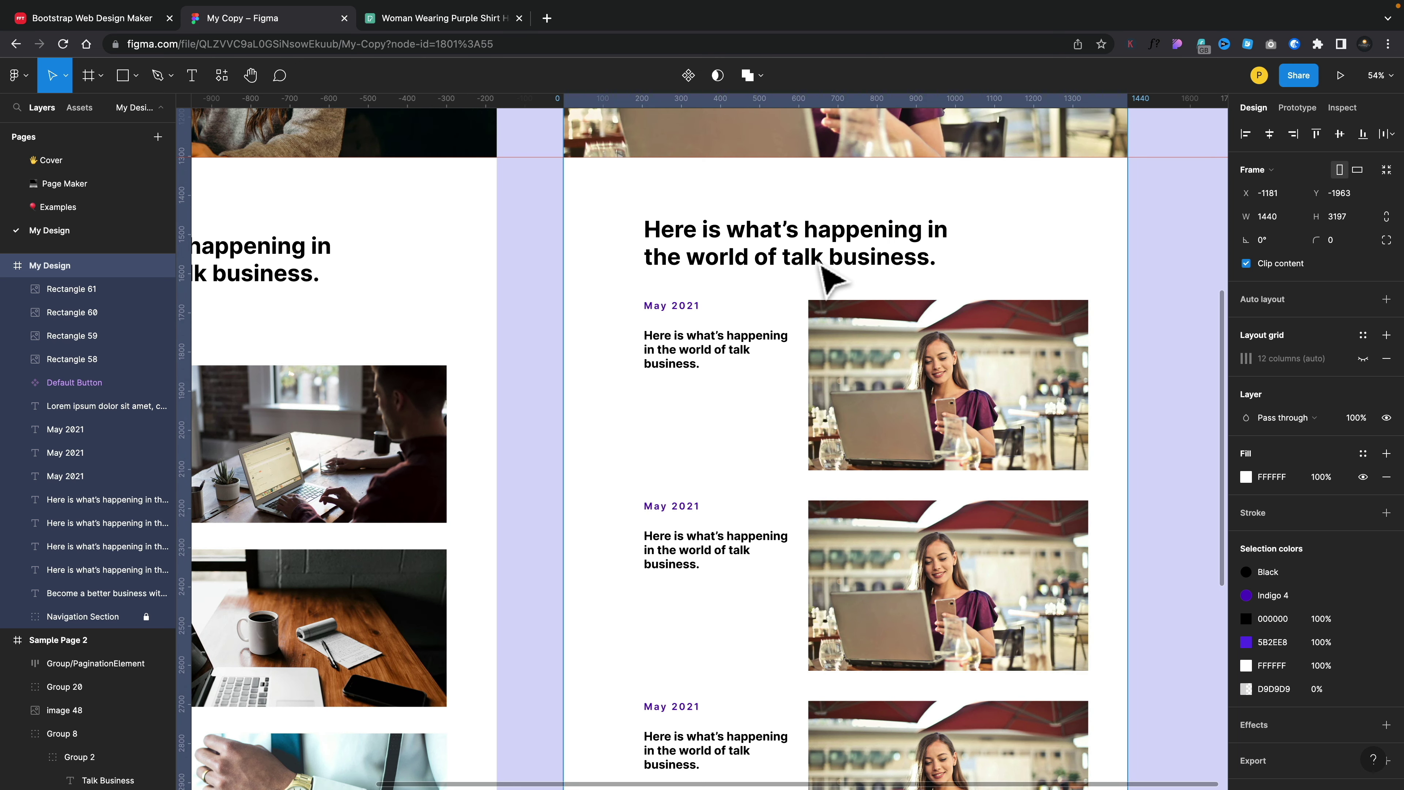
{"action": "scroll", "coordinate": [820, 265], "scroll_direction": "down", "scroll_amount": 1}
{"action": "left_click", "coordinate": [822, 249]}
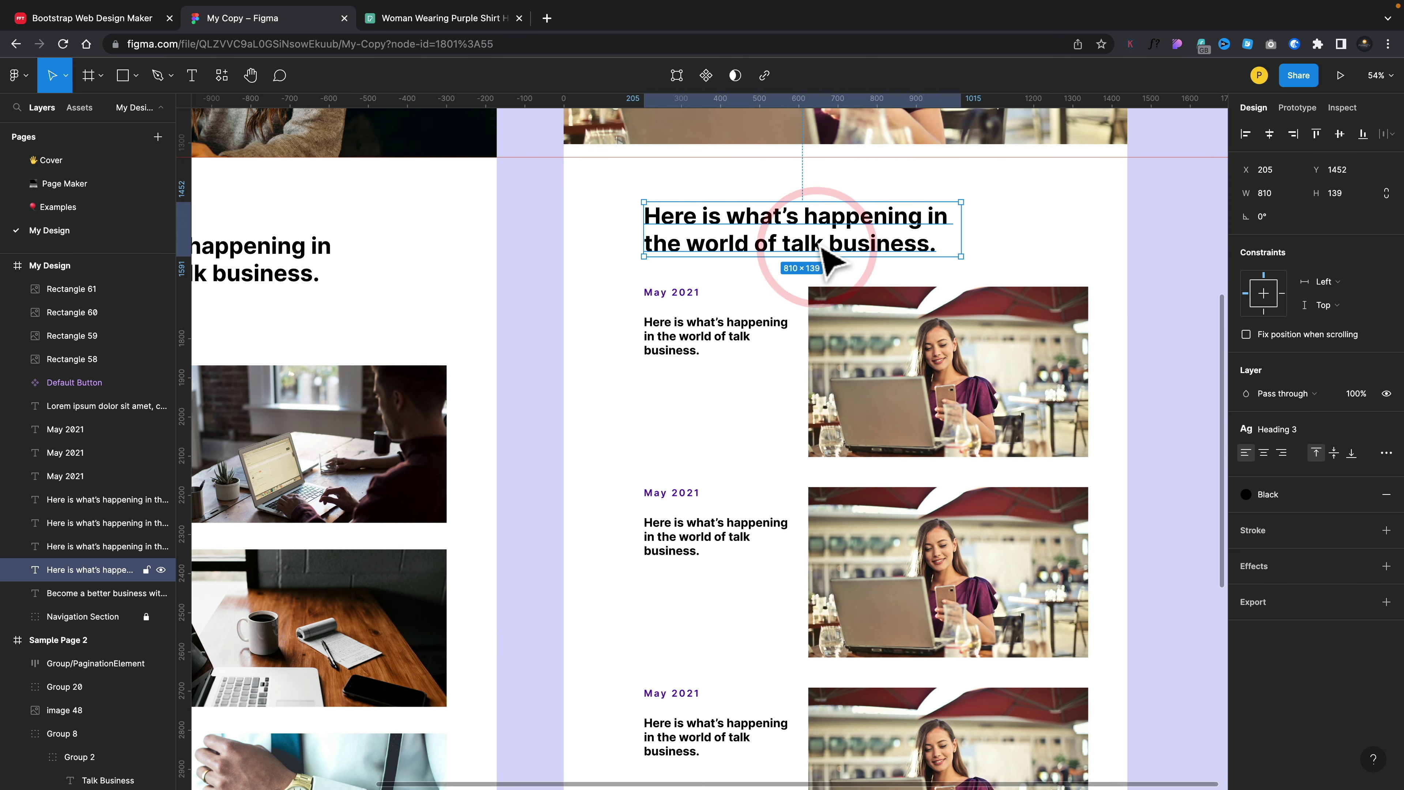
{"action": "left_click_drag", "start_coordinate": [822, 250], "coordinate": [820, 235]}
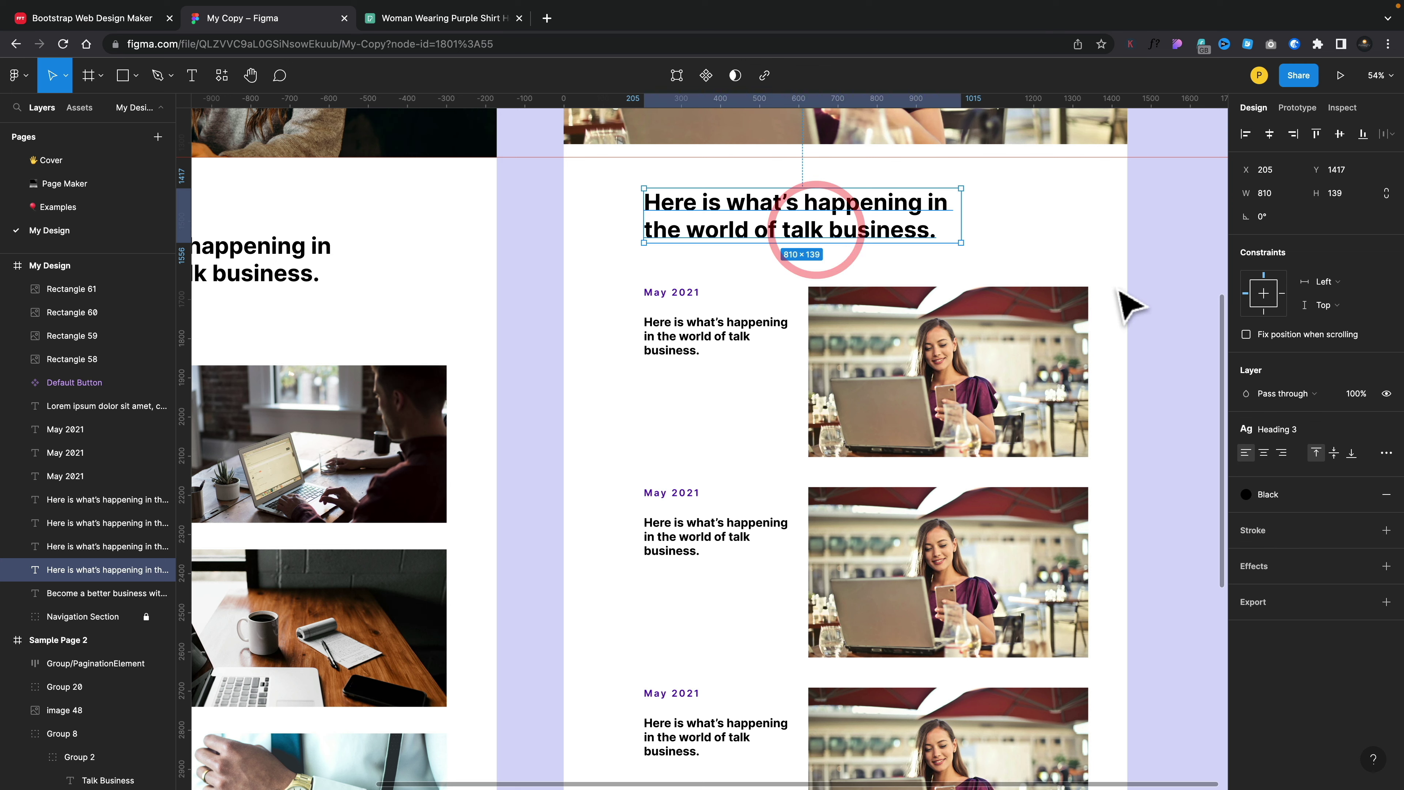
{"action": "left_click", "coordinate": [1173, 292]}
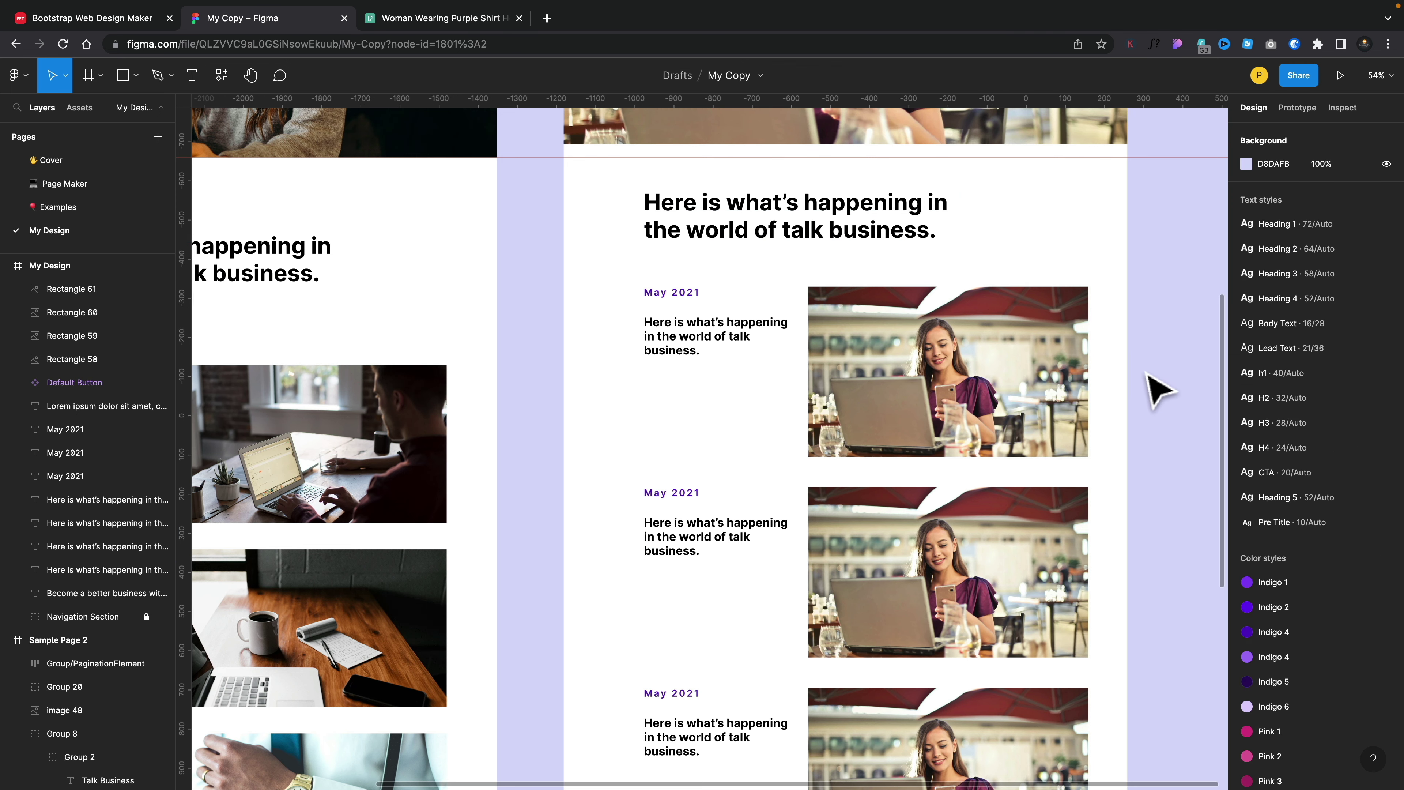